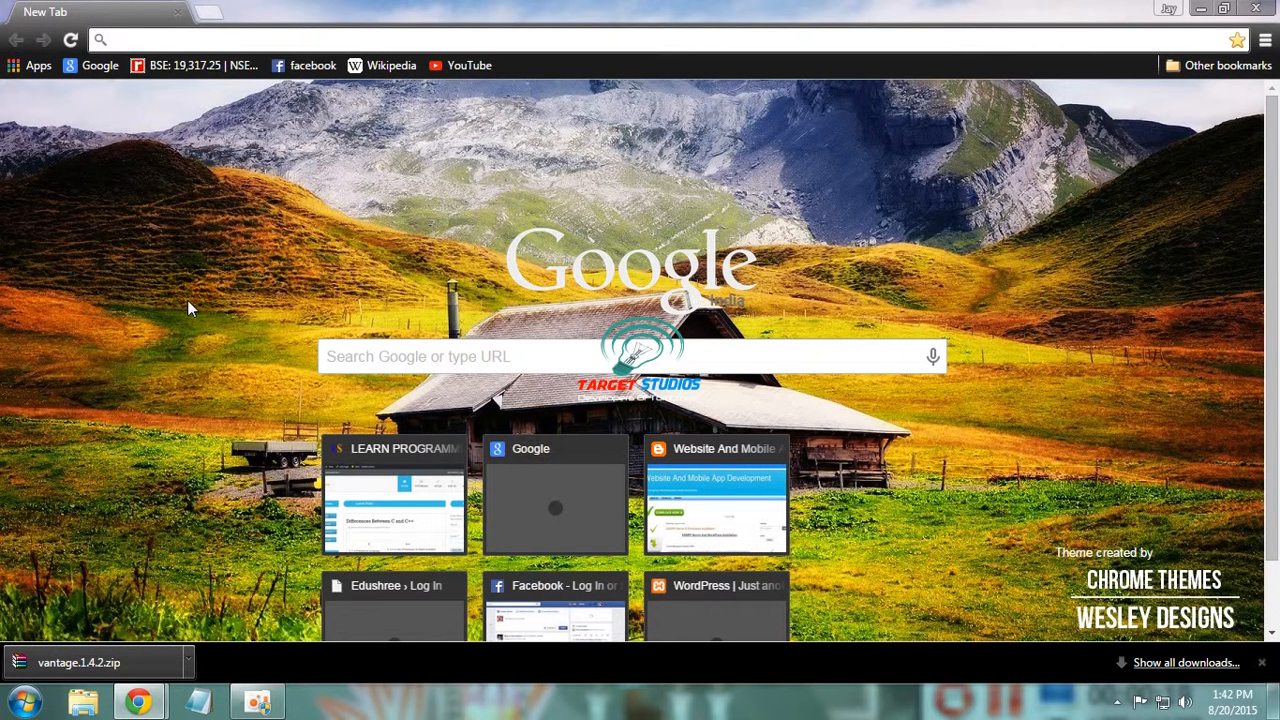
# Load the Target Studios blog from the 'tar' address suggestion, scroll through it, and start a new tab
pyautogui.click(190, 40)
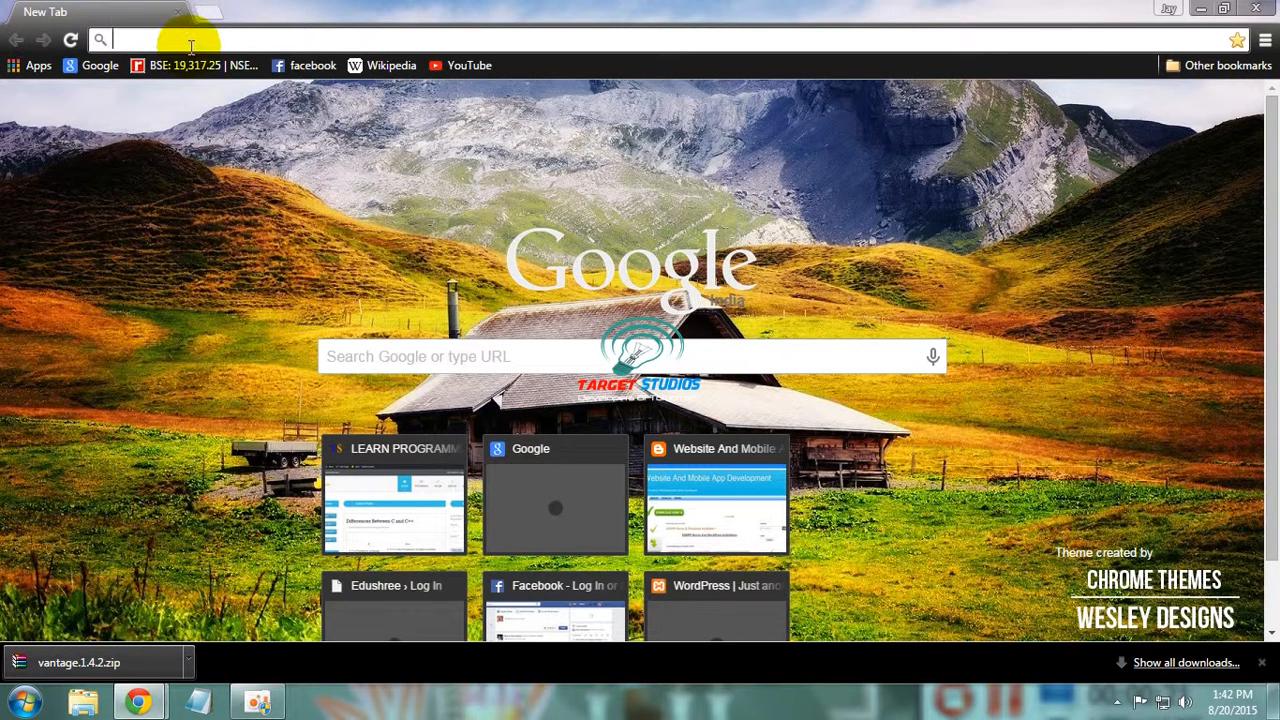
pyautogui.write('tar')
pyautogui.press('Return')
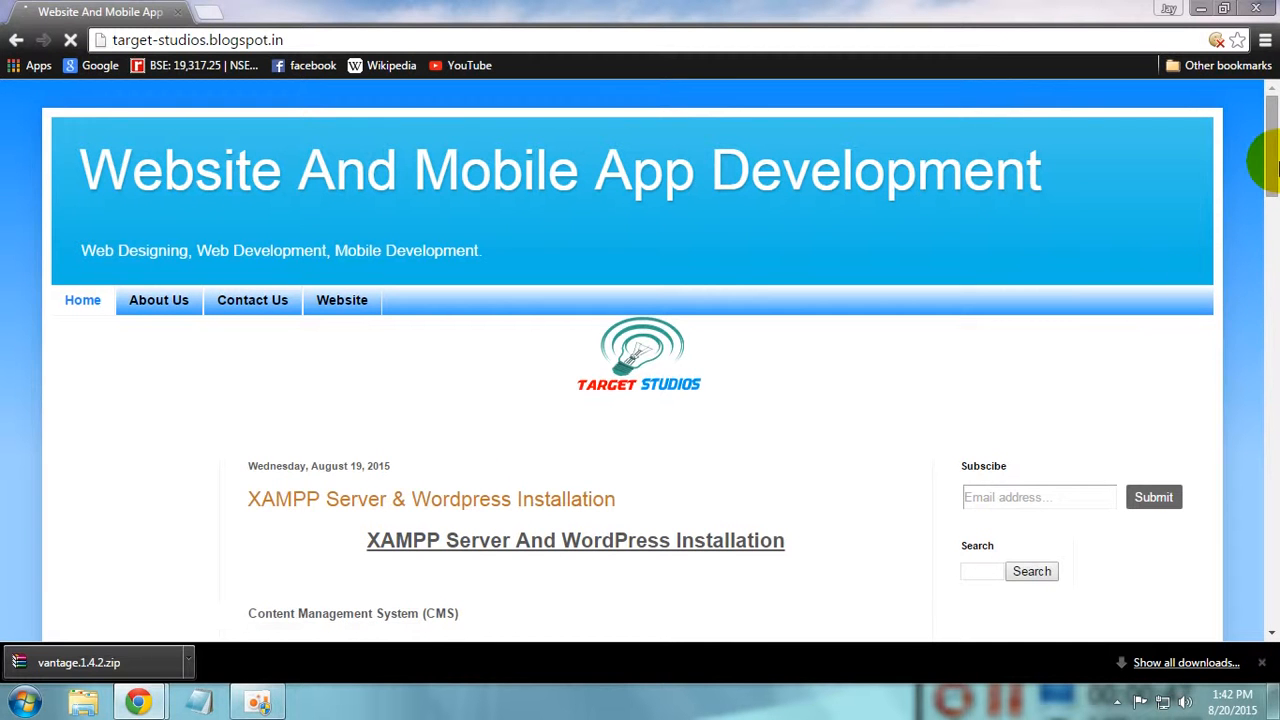
pyautogui.moveTo(1271, 170); pyautogui.dragTo(1263, 449)
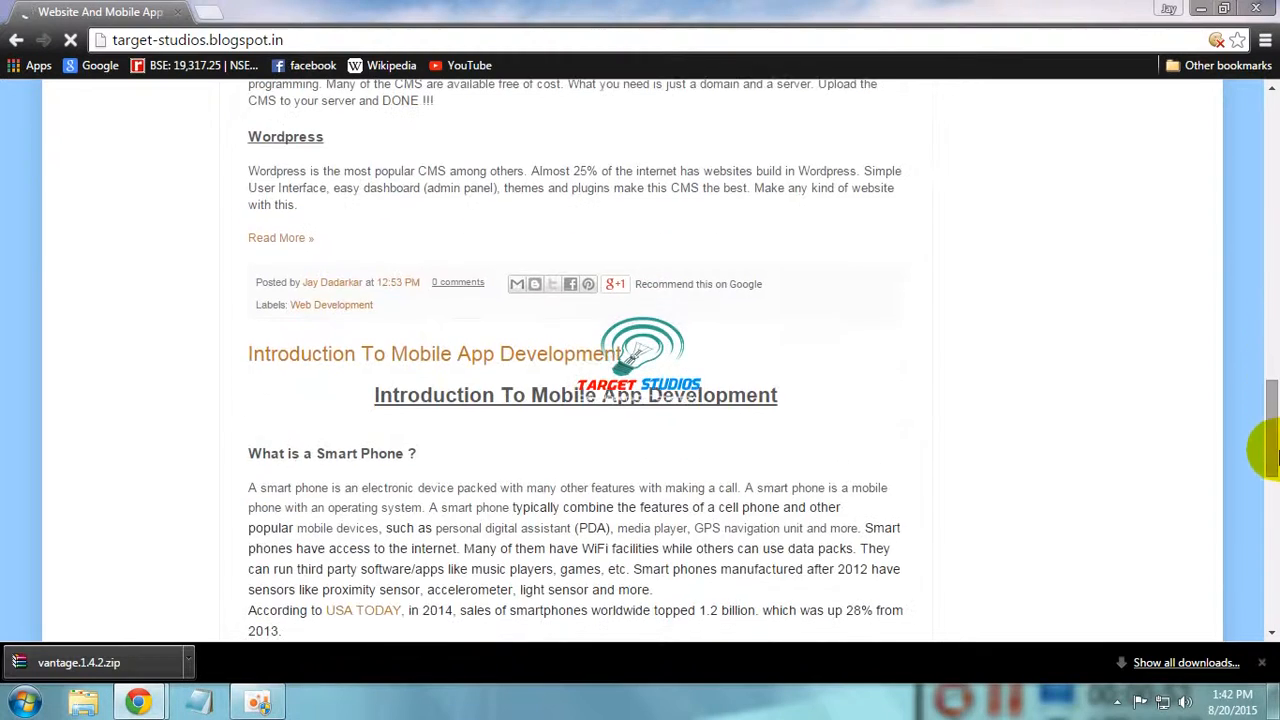
pyautogui.click(208, 10)
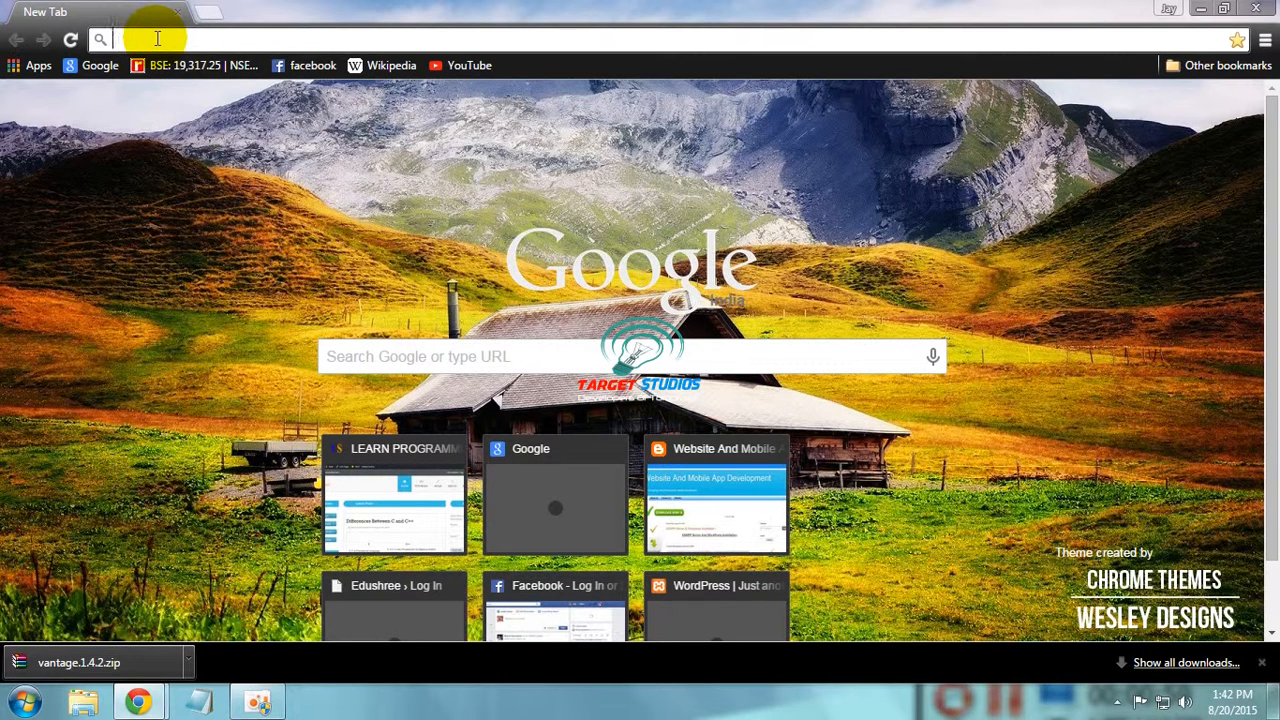
# Load the local Example site at localhost:8080/example
pyautogui.write('localhost:8080')
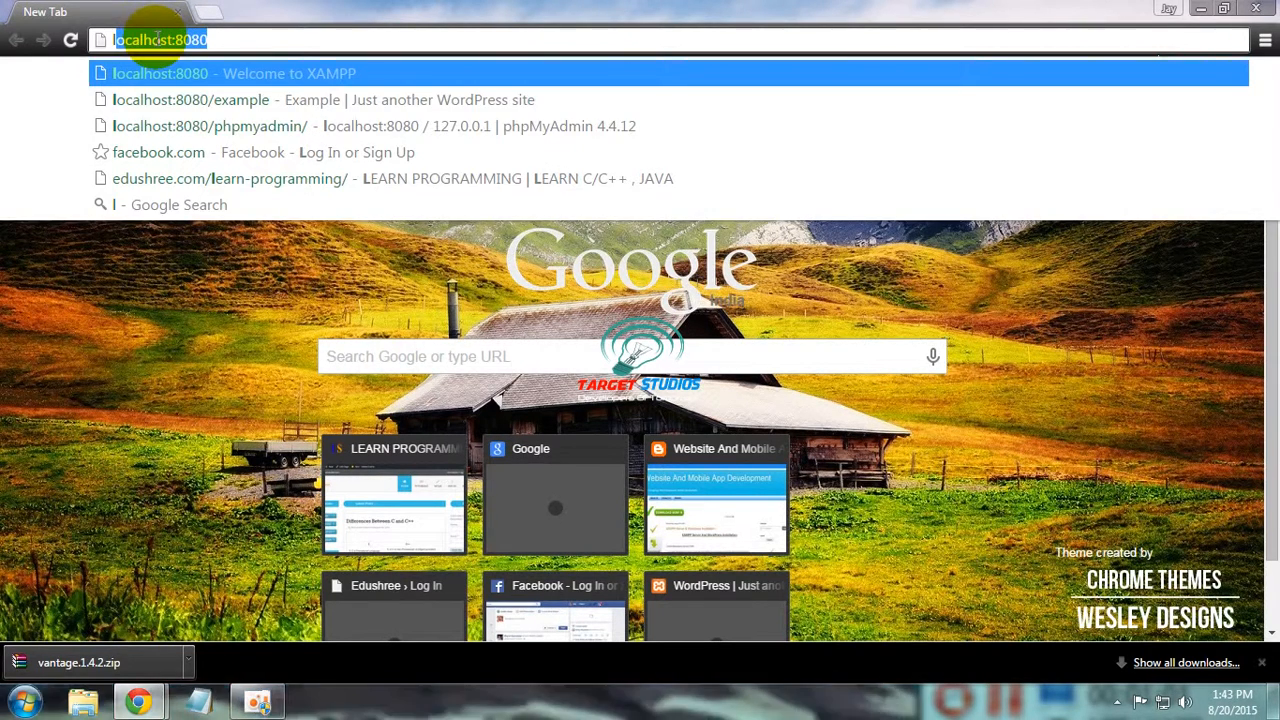
pyautogui.press('Down')
pyautogui.press('Return')
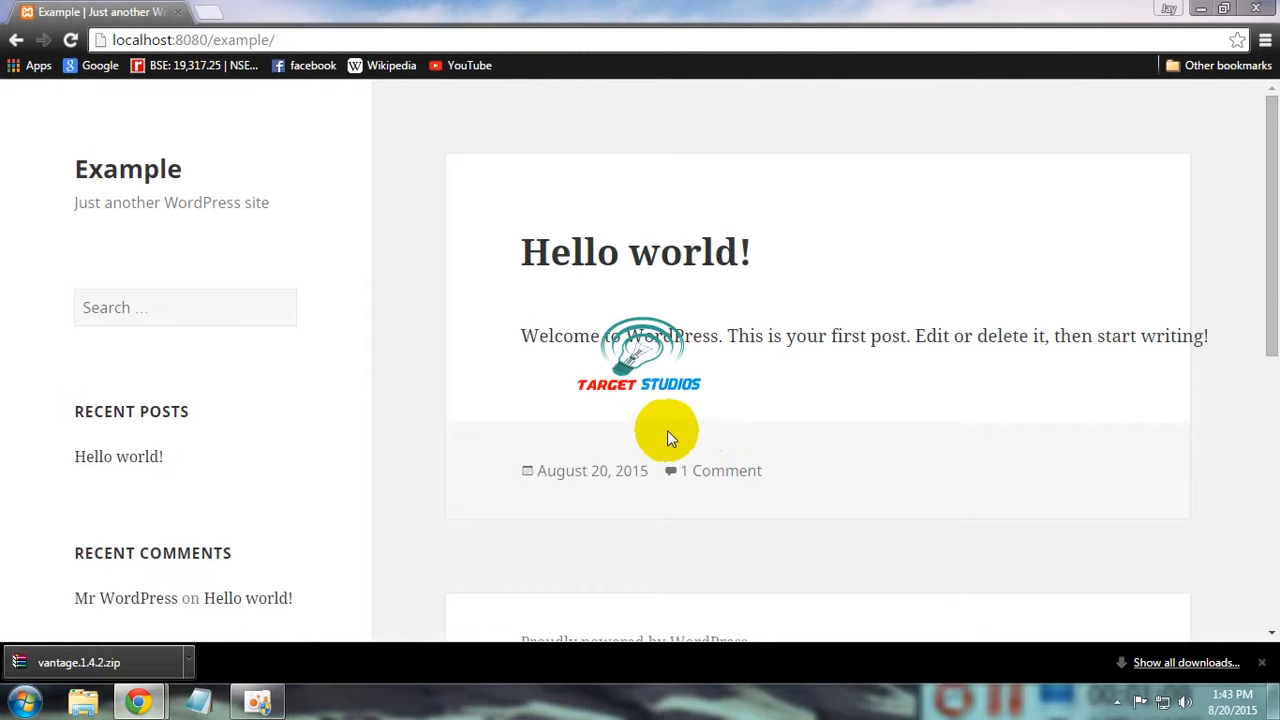
# Go to the site's wp-admin and log in by re-entering the account password
pyautogui.click(314, 44)
pyautogui.click(314, 44)
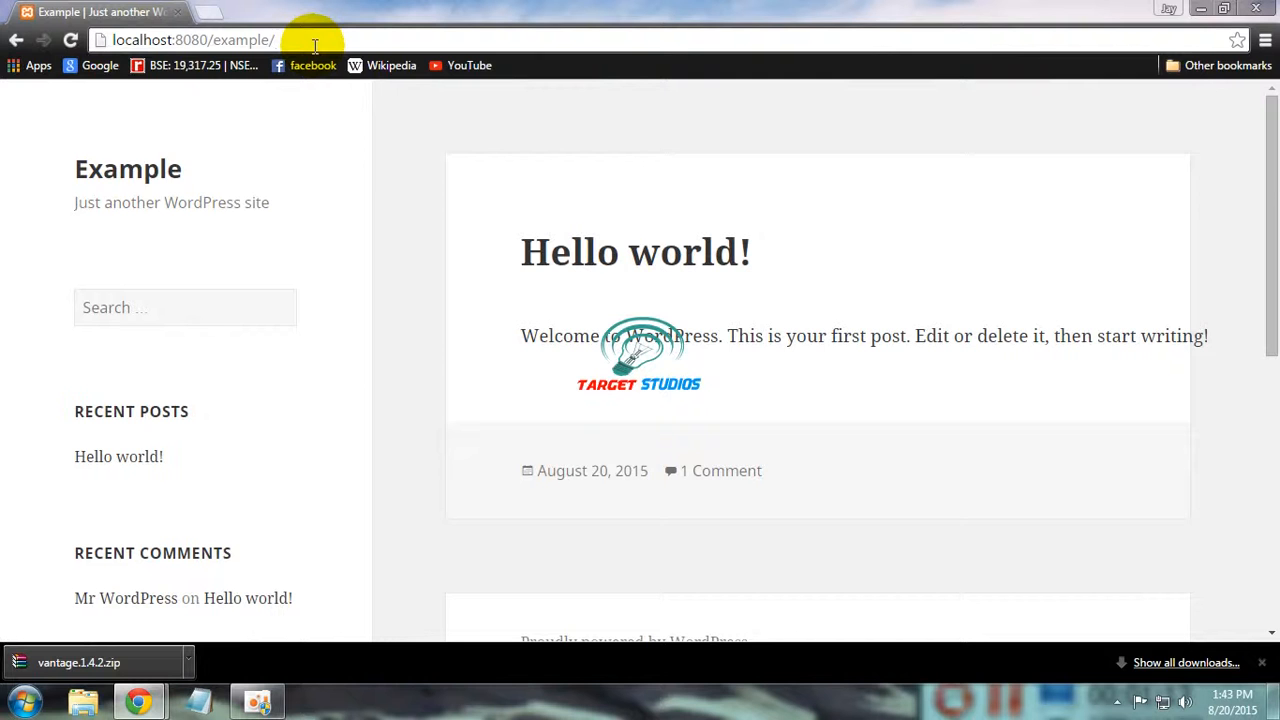
pyautogui.write('wp-')
pyautogui.press('Return')
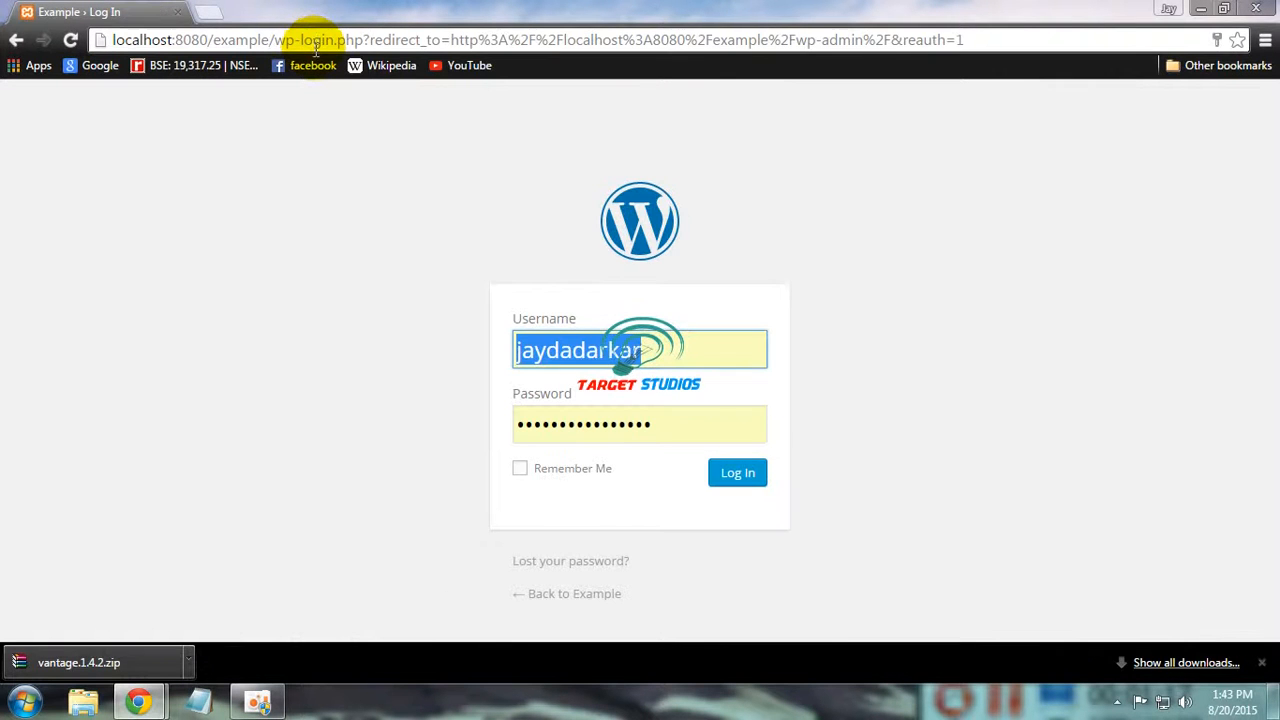
pyautogui.click(695, 421)
pyautogui.doubleClick(695, 421)
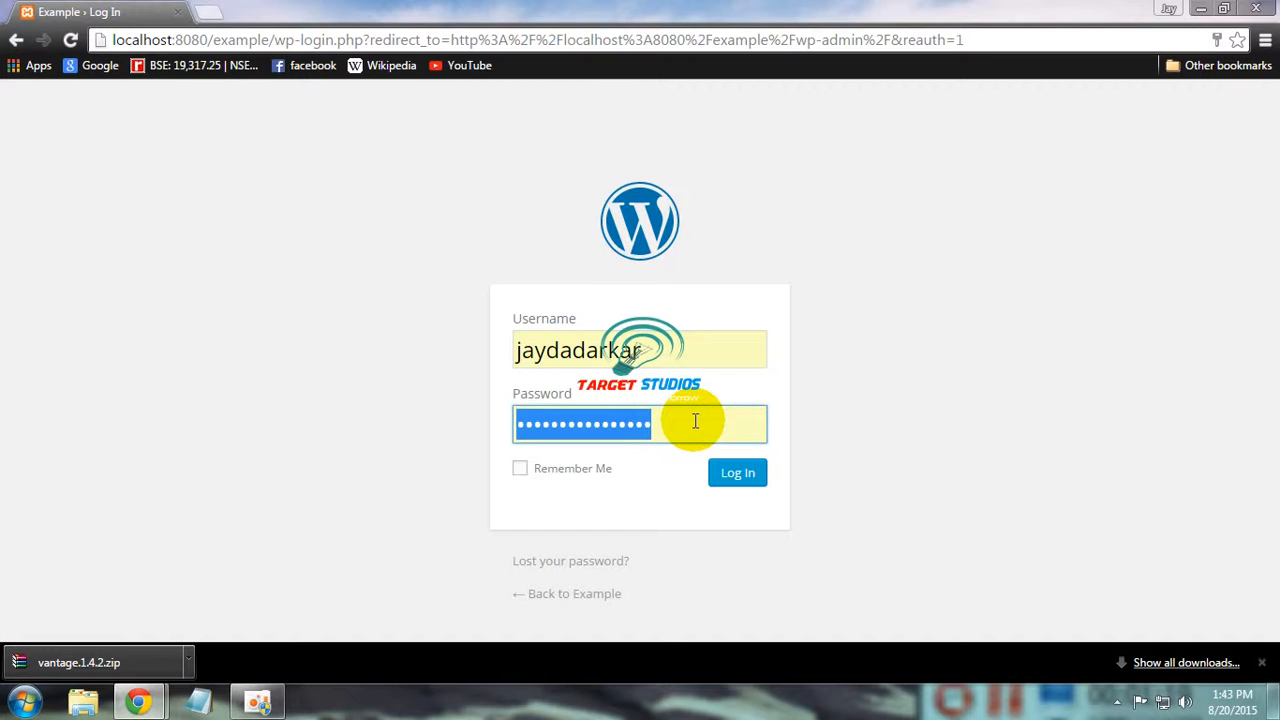
pyautogui.write('••••••••••')
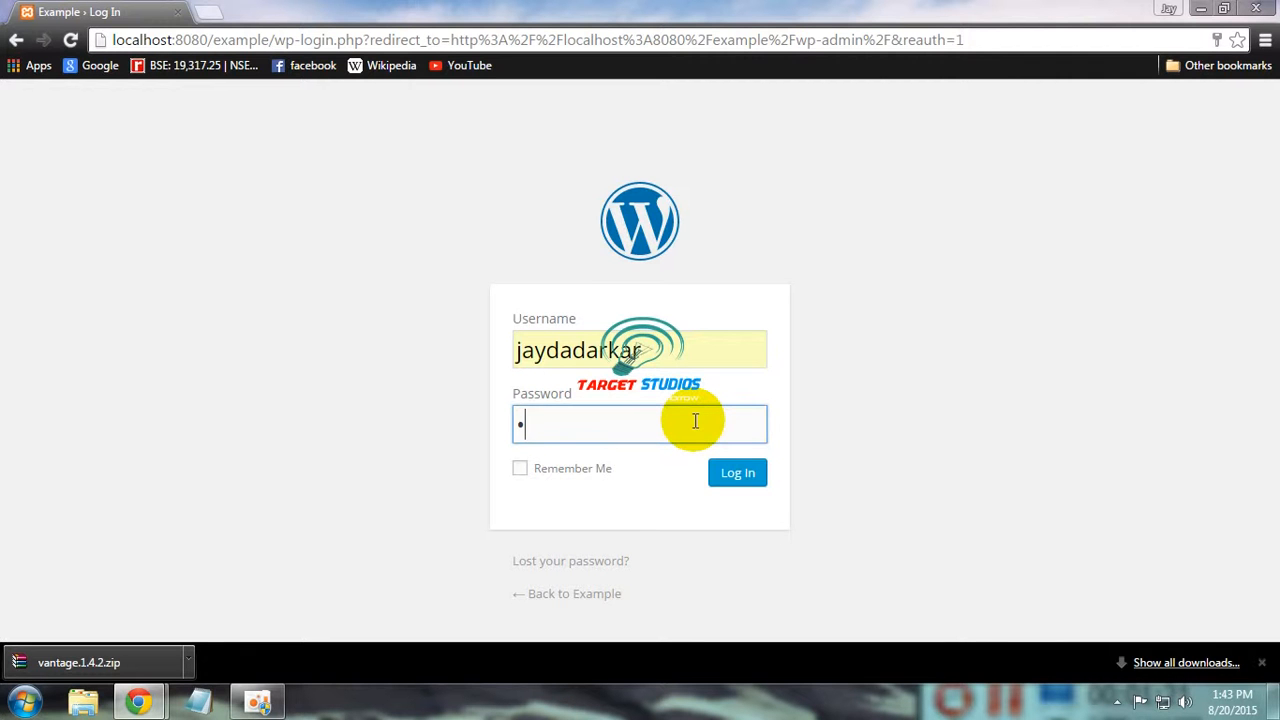
pyautogui.write('••')
pyautogui.press('Return')
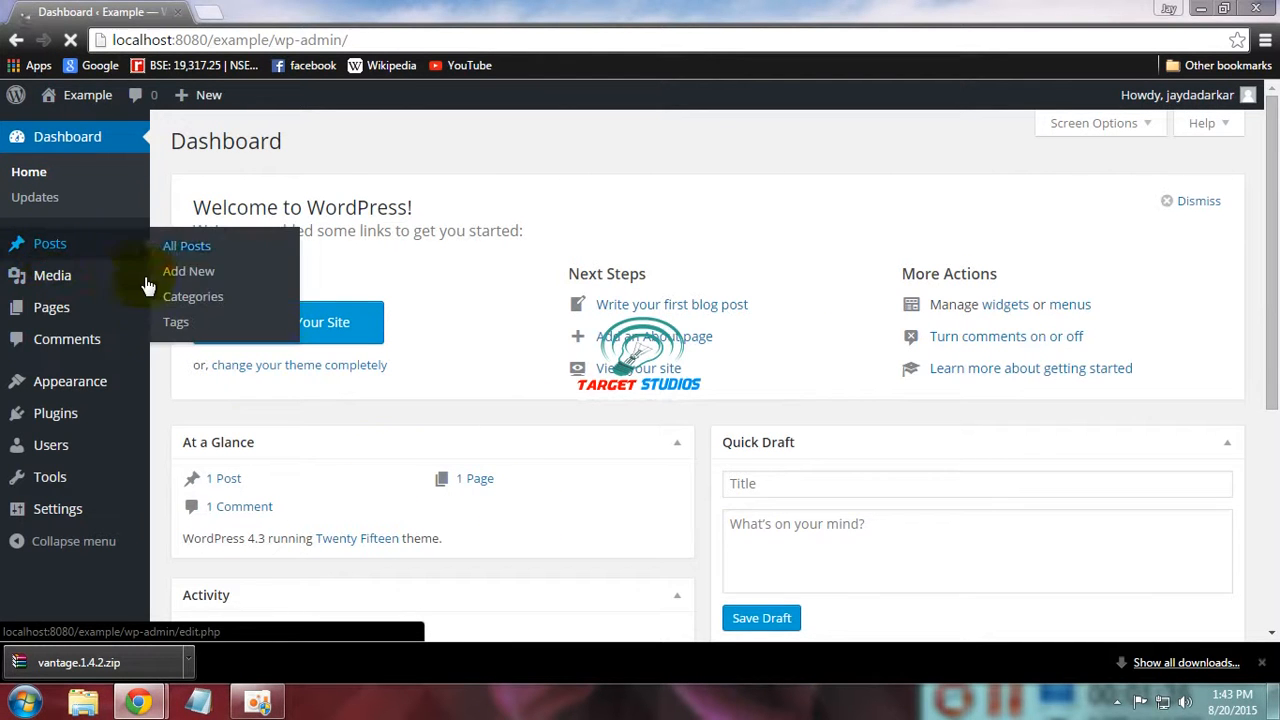
# Open the Example site front page at localhost:8080/example in a second tab
pyautogui.moveTo(52, 283)
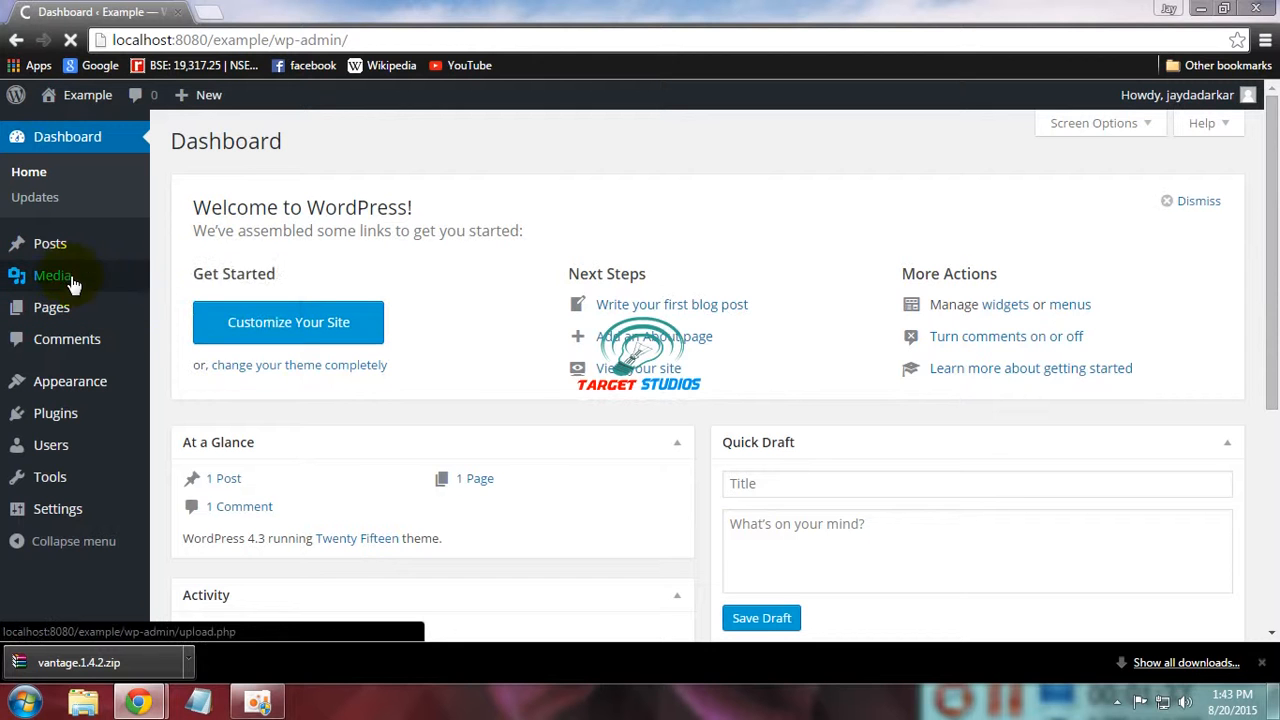
pyautogui.moveTo(73, 387)
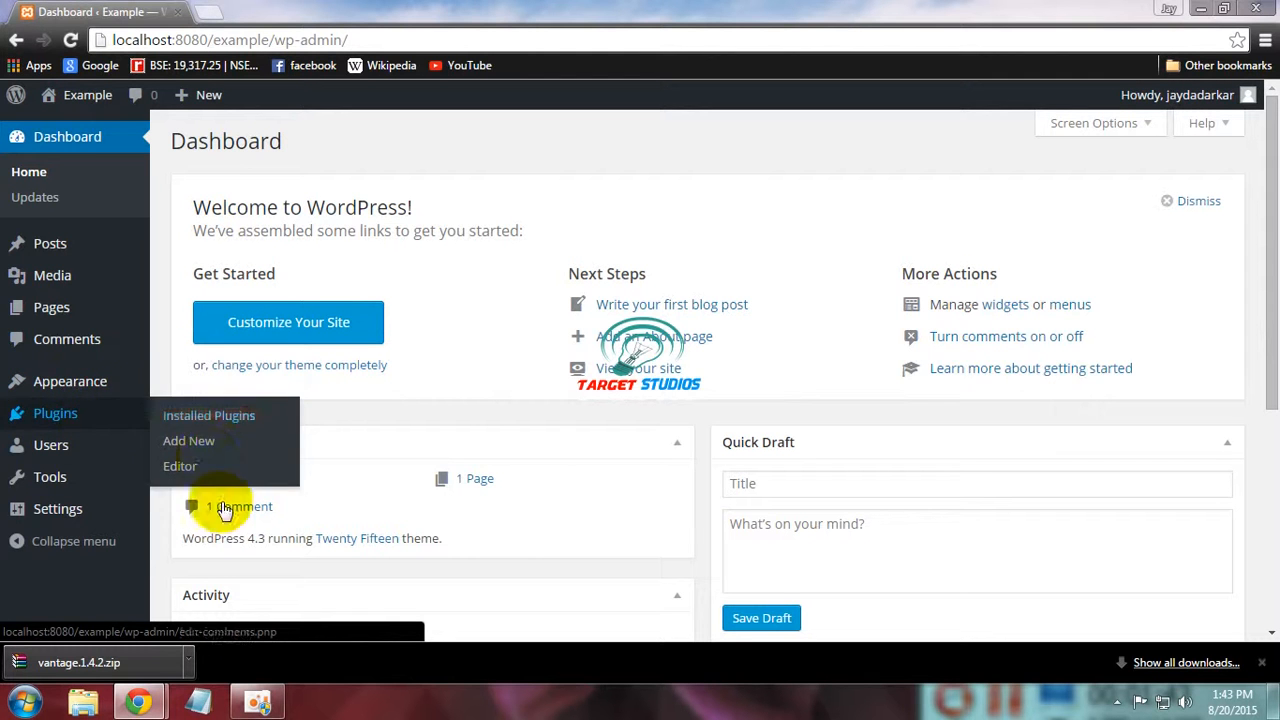
pyautogui.moveTo(85, 418)
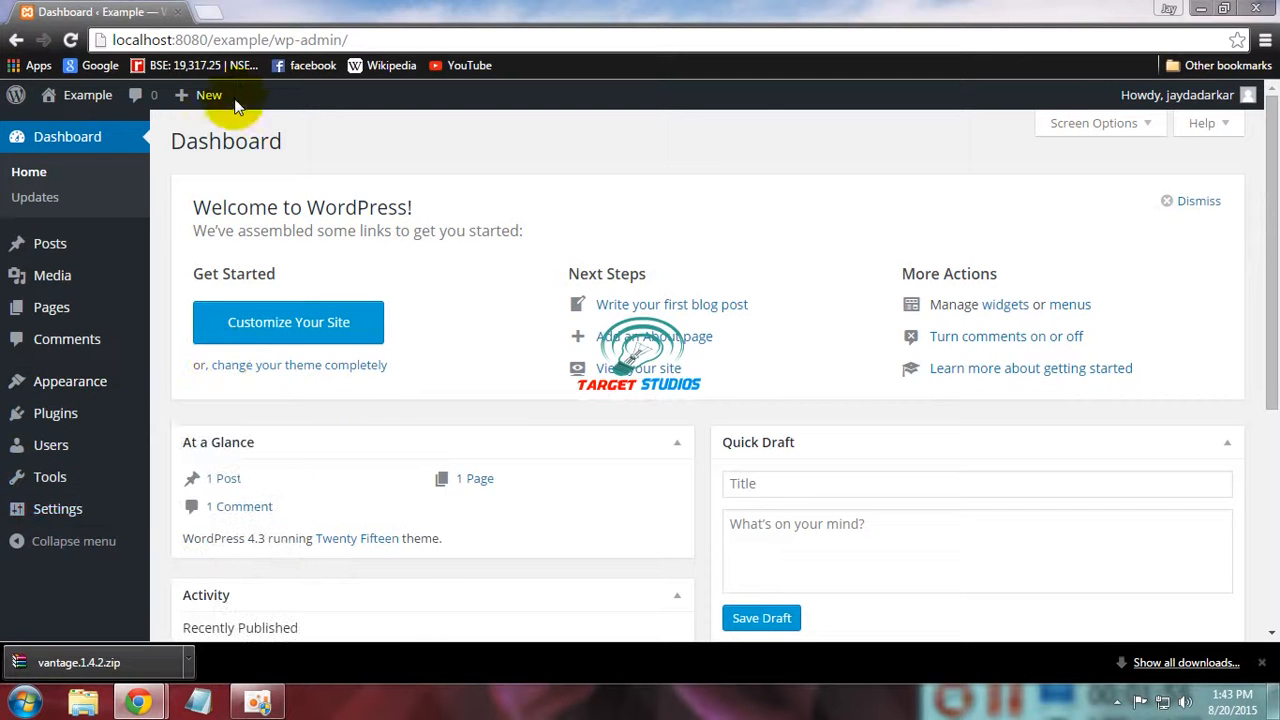
pyautogui.click(212, 9)
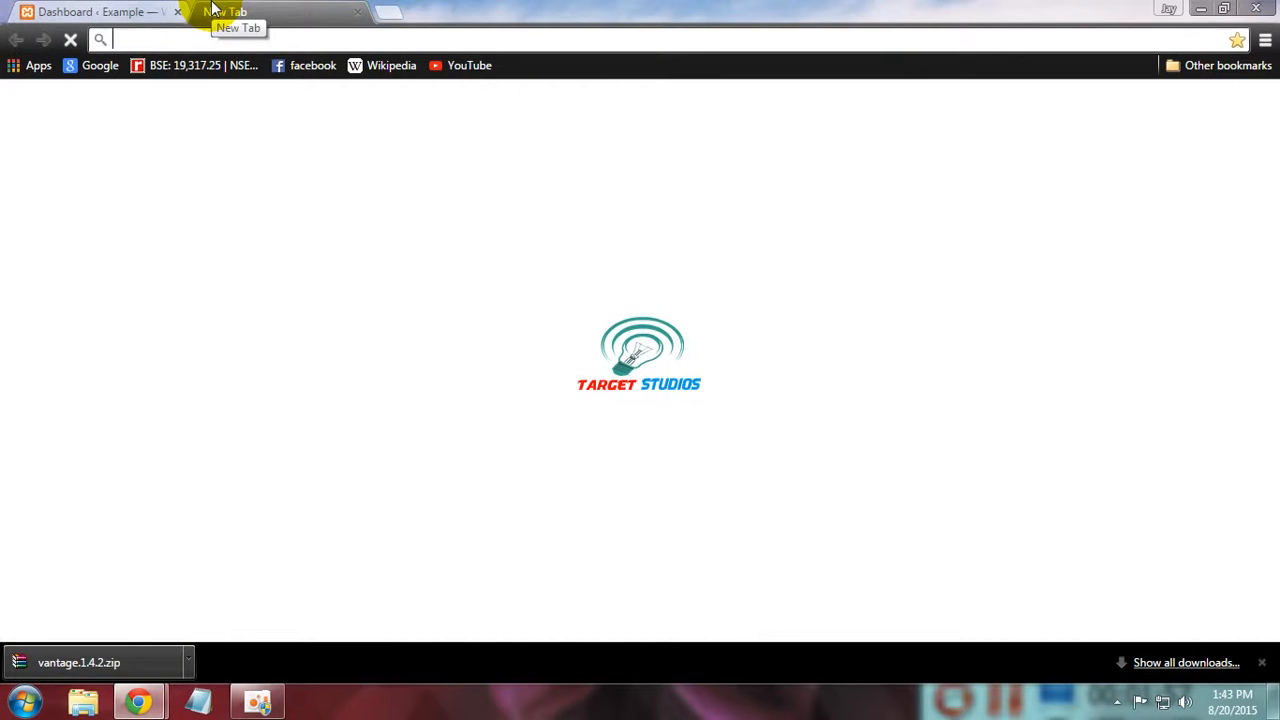
pyautogui.write('l')
pyautogui.press('Down')
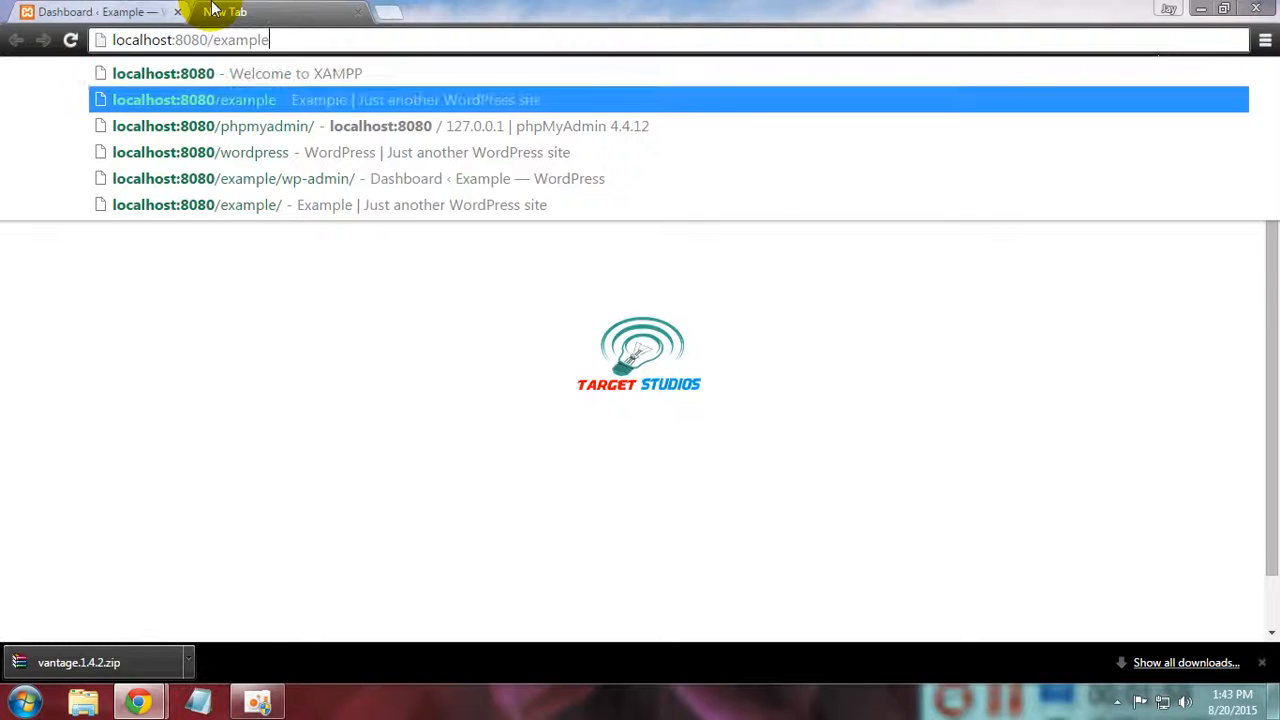
pyautogui.press('Return')
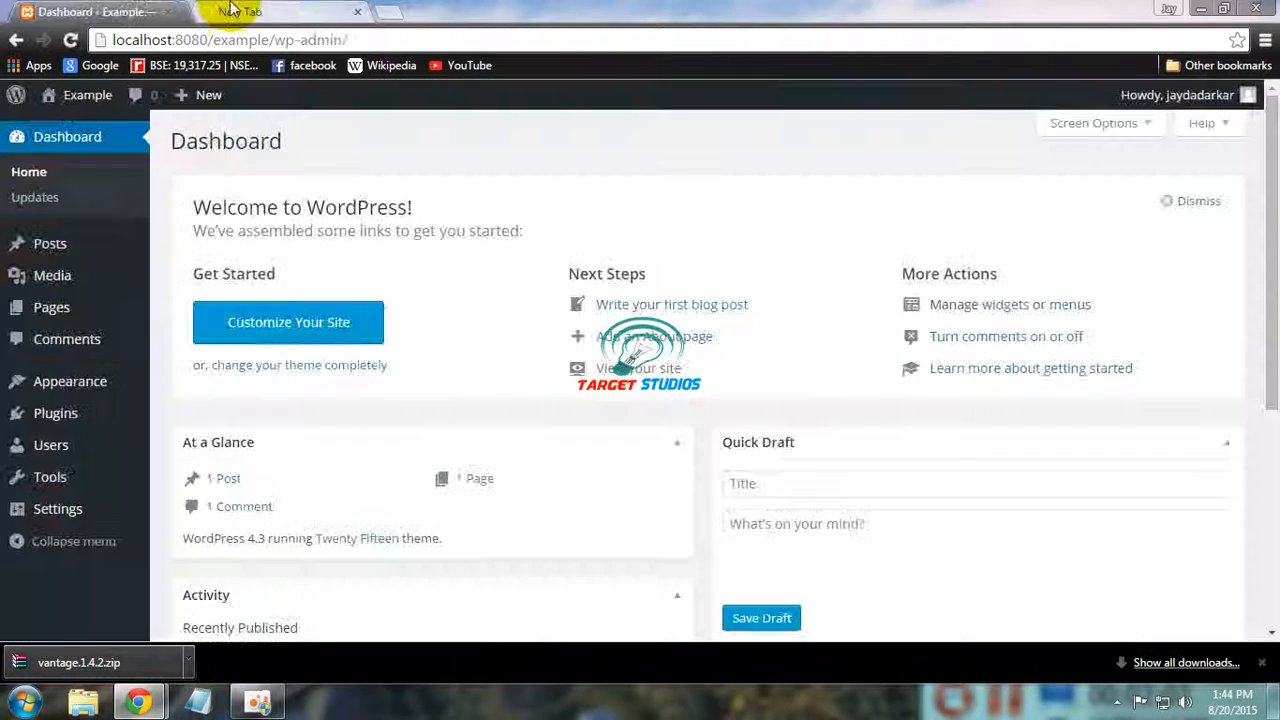
# Compare the front page and Dashboard tabs, then go to the Themes page via 'change your theme completely'
pyautogui.click(230, 10)
pyautogui.click(106, 10)
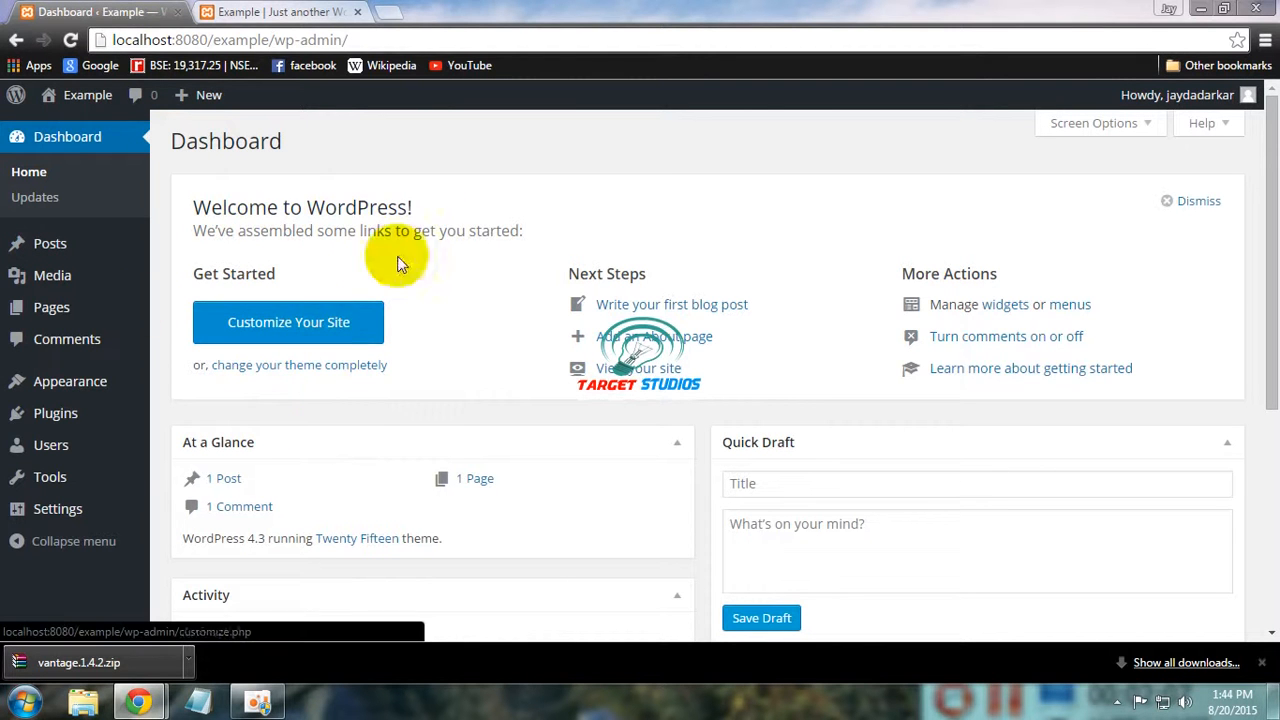
pyautogui.click(265, 10)
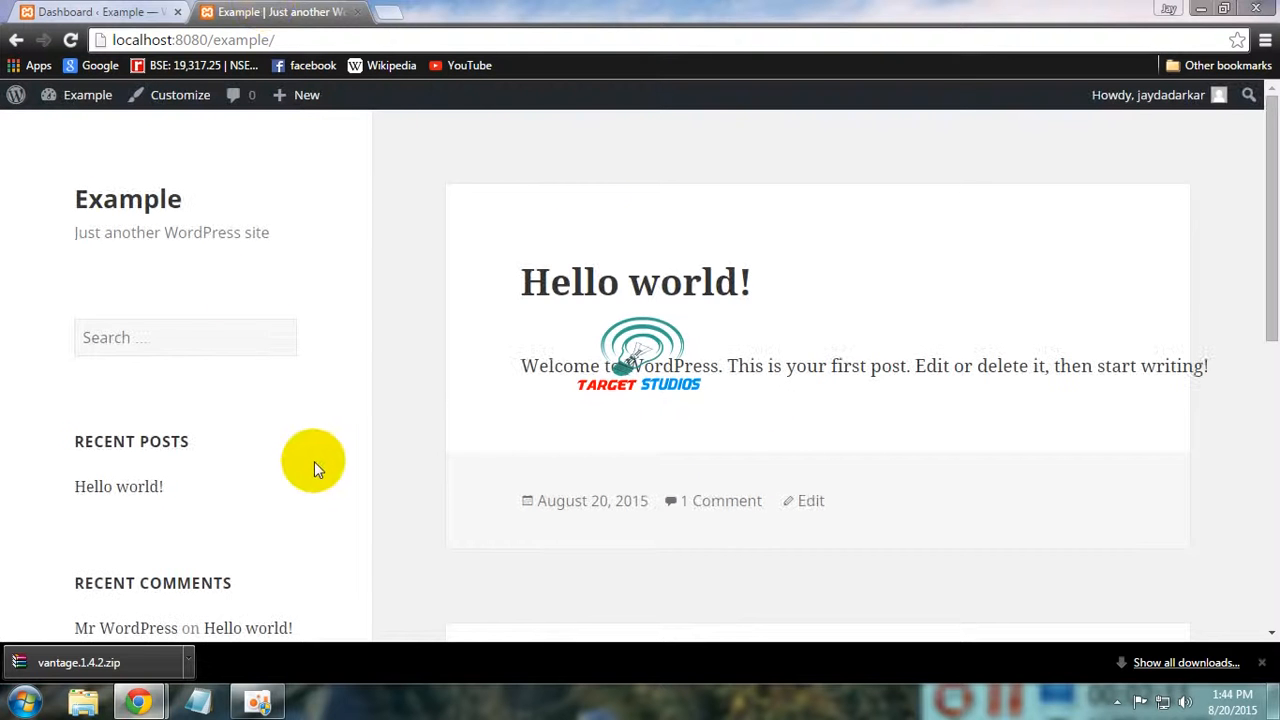
pyautogui.click(126, 11)
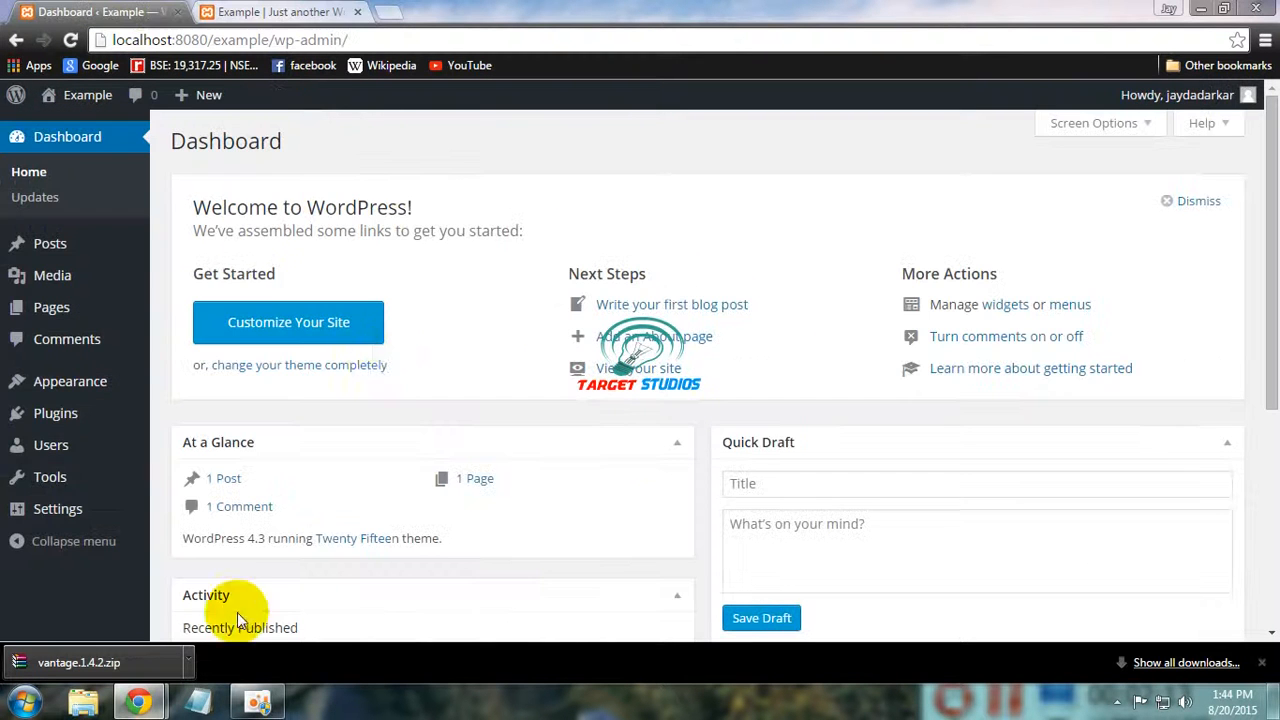
pyautogui.click(265, 11)
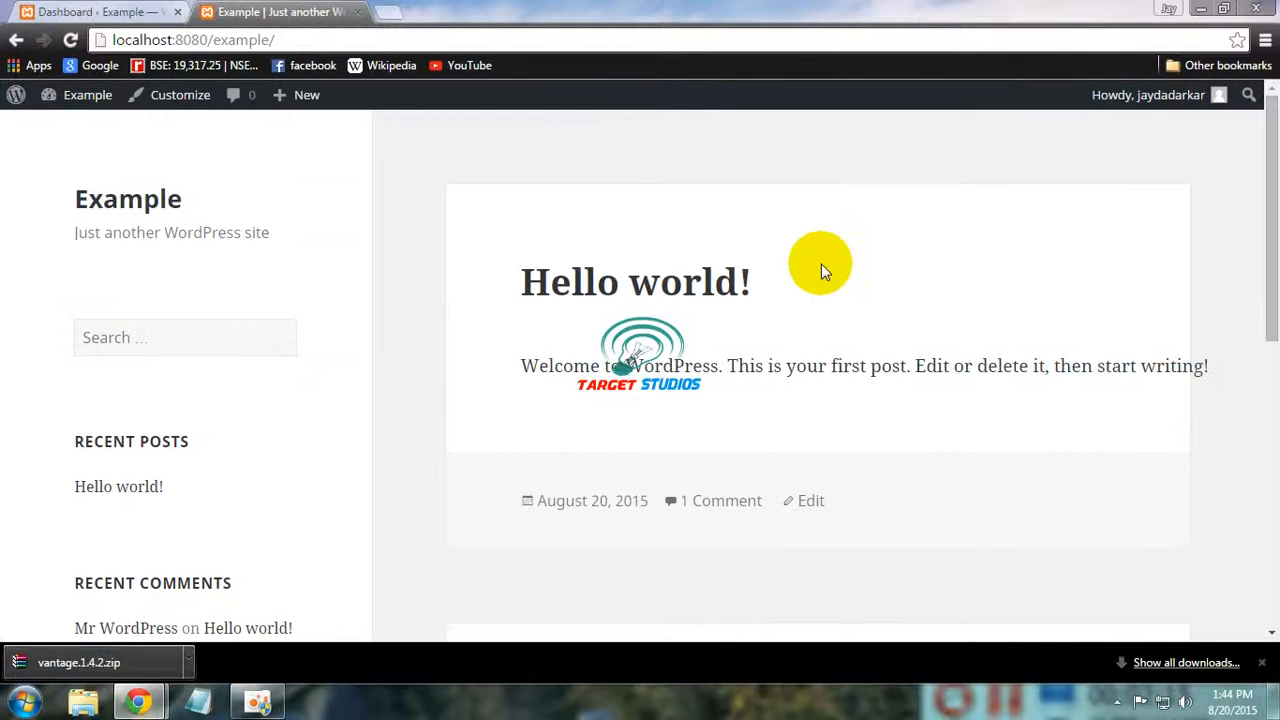
pyautogui.click(155, 10)
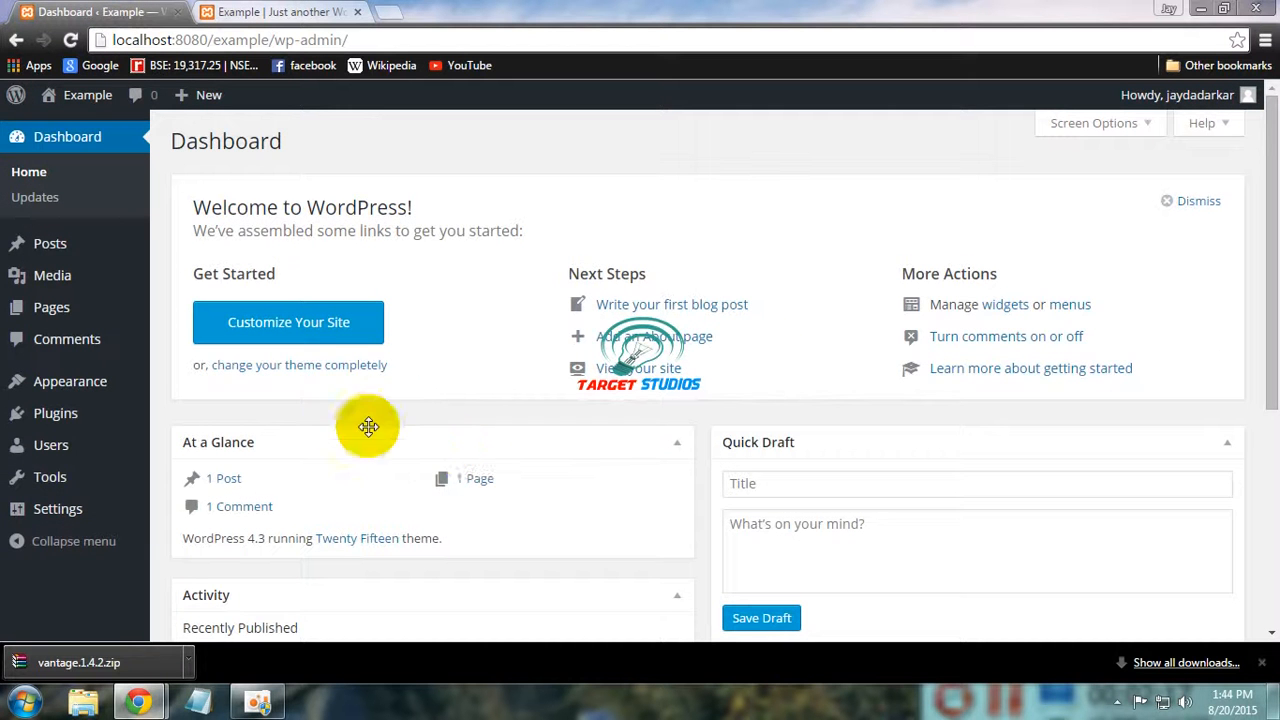
pyautogui.click(311, 367)
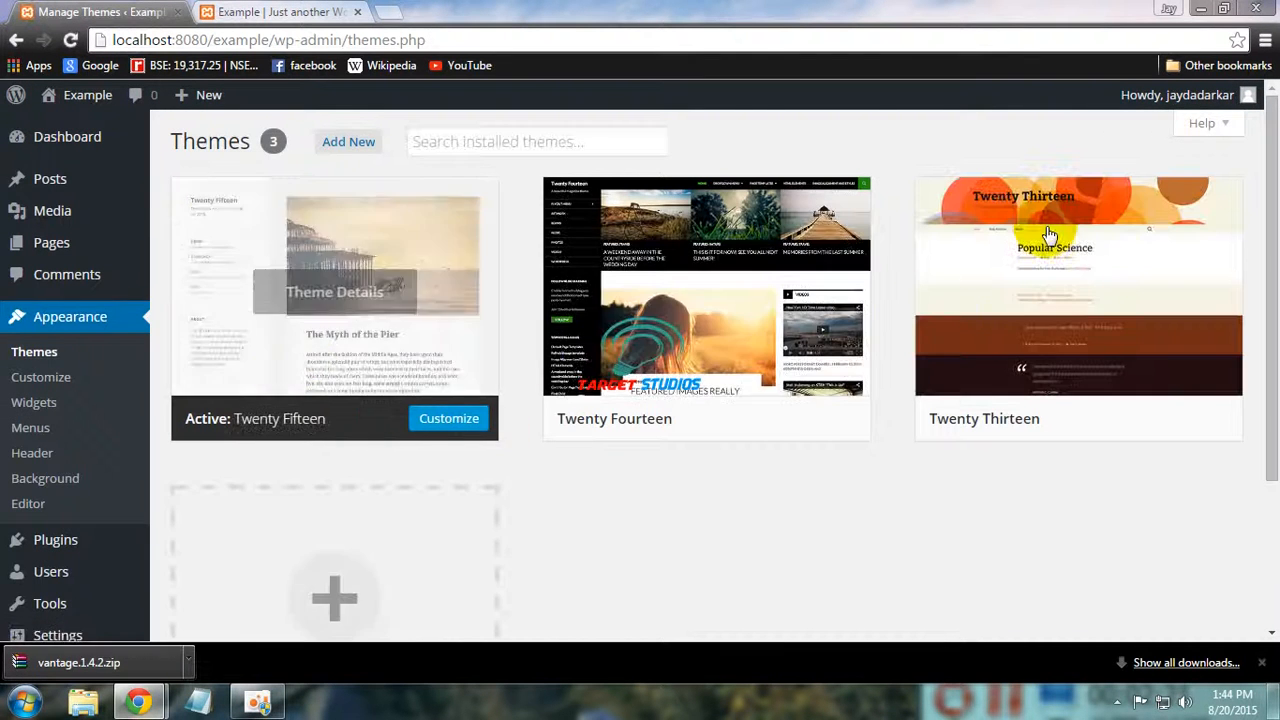
# Upload vantage.1.4.2.zip through Add New > Upload Theme and install it
pyautogui.click(342, 141)
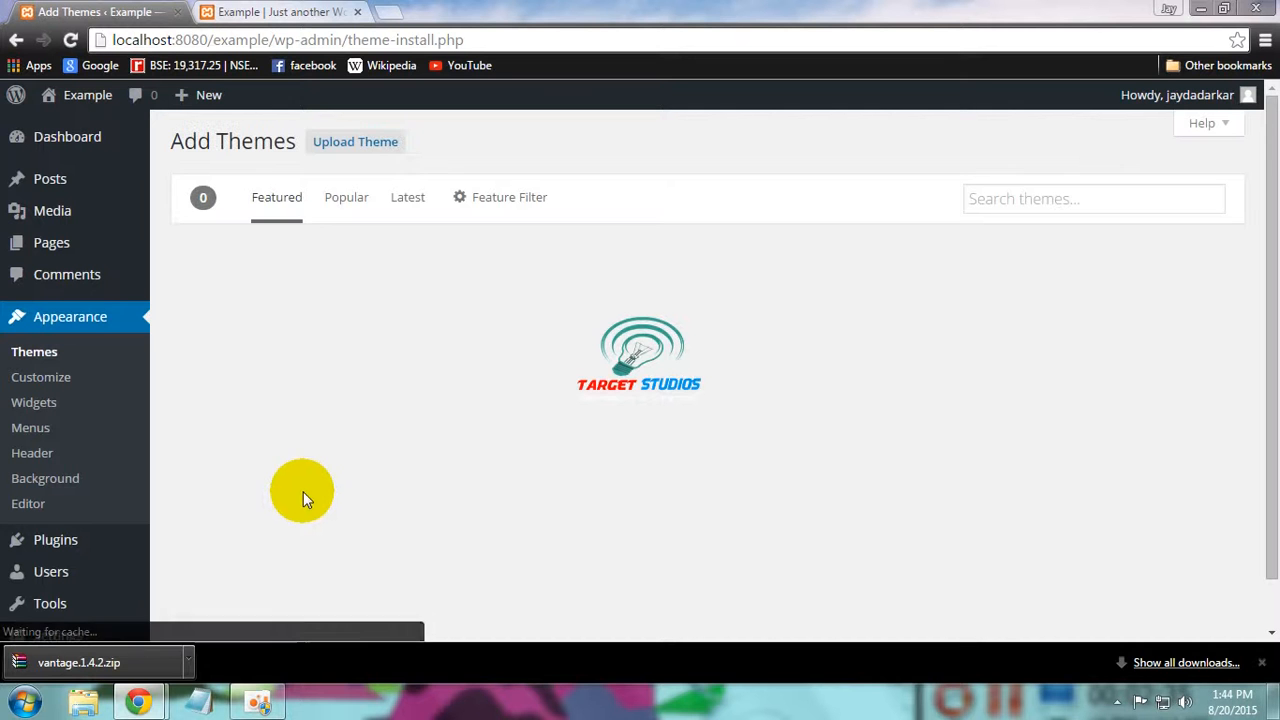
pyautogui.click(335, 150)
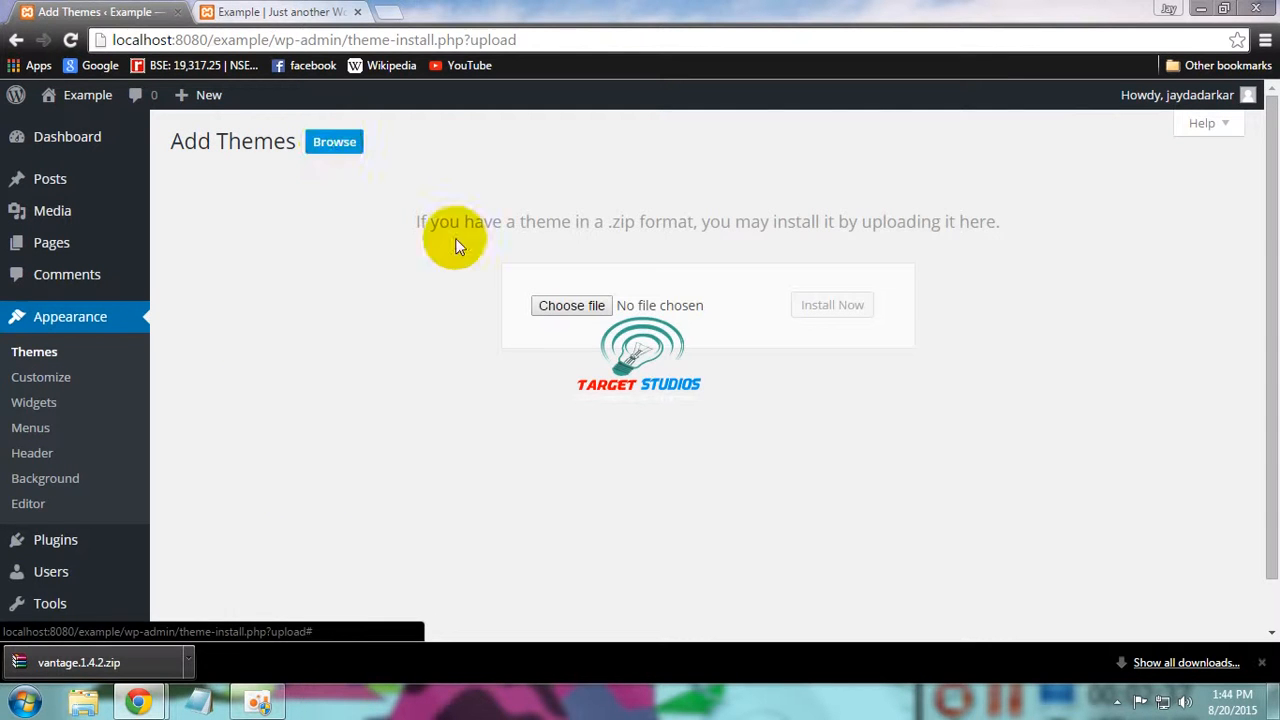
pyautogui.moveTo(168, 672); pyautogui.dragTo(573, 313)
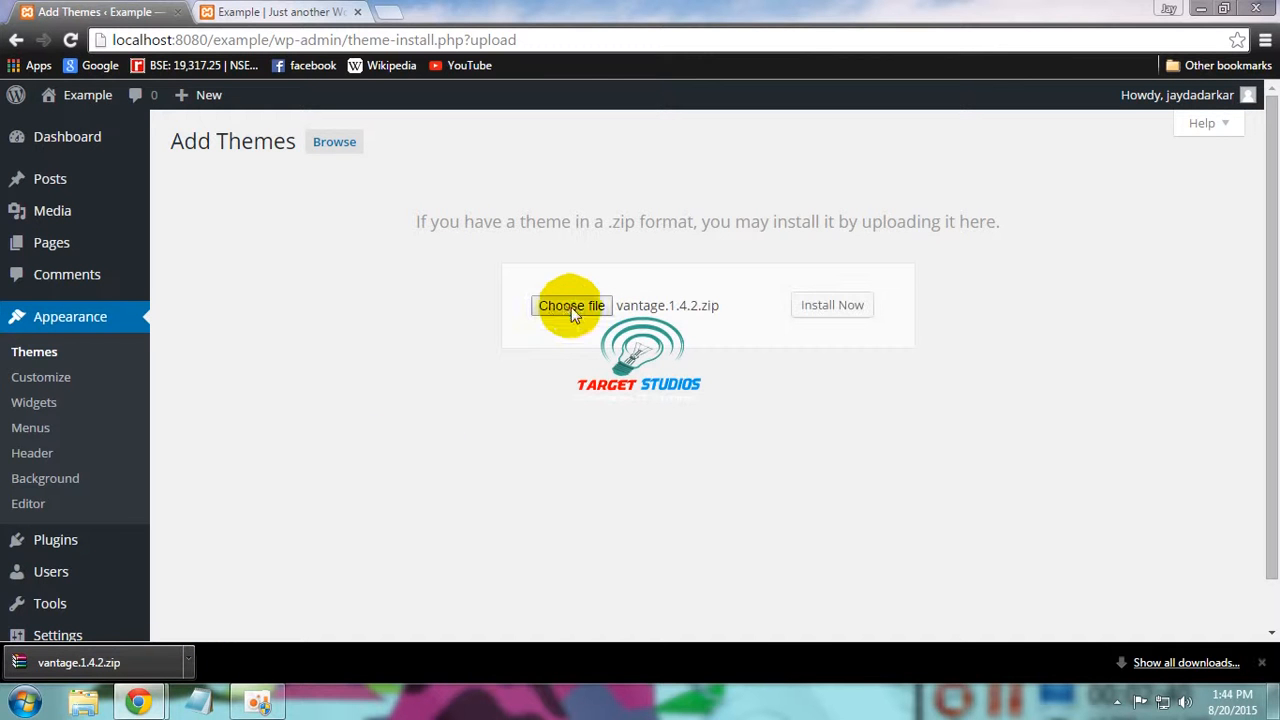
pyautogui.click(808, 312)
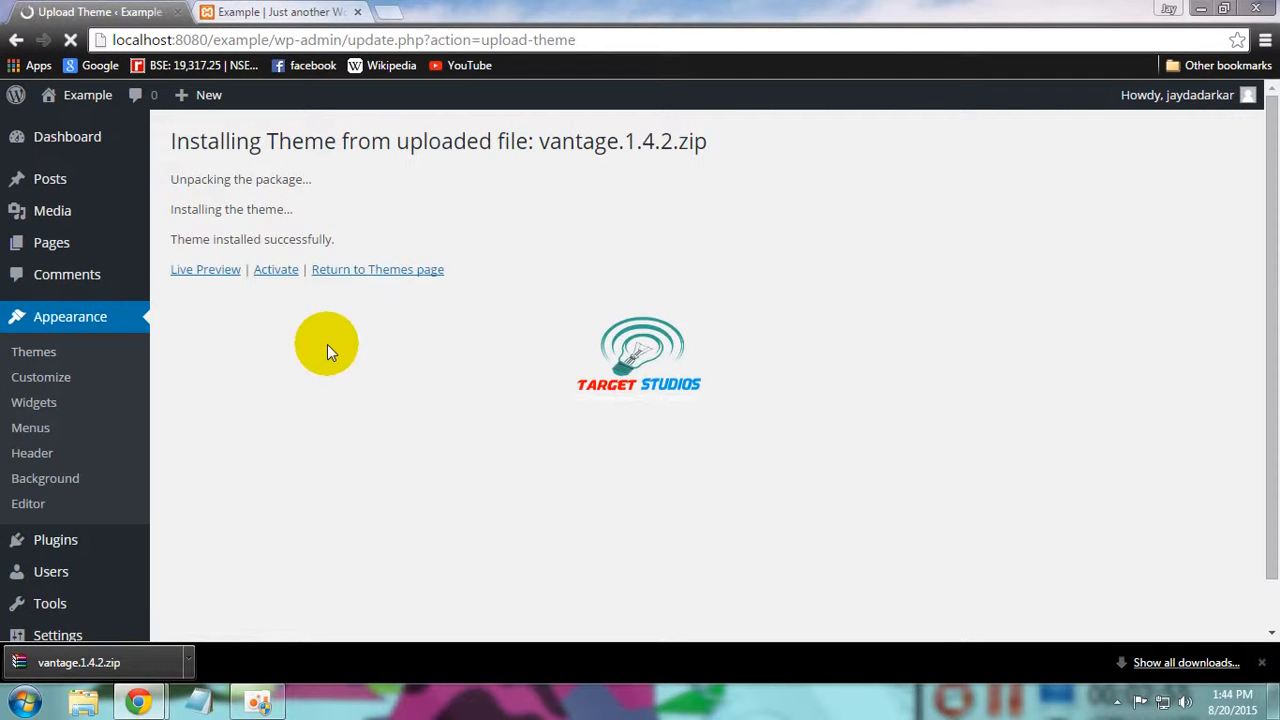
# Activate Vantage, then reload the site tab and scroll through the new Vantage front page
pyautogui.click(281, 273)
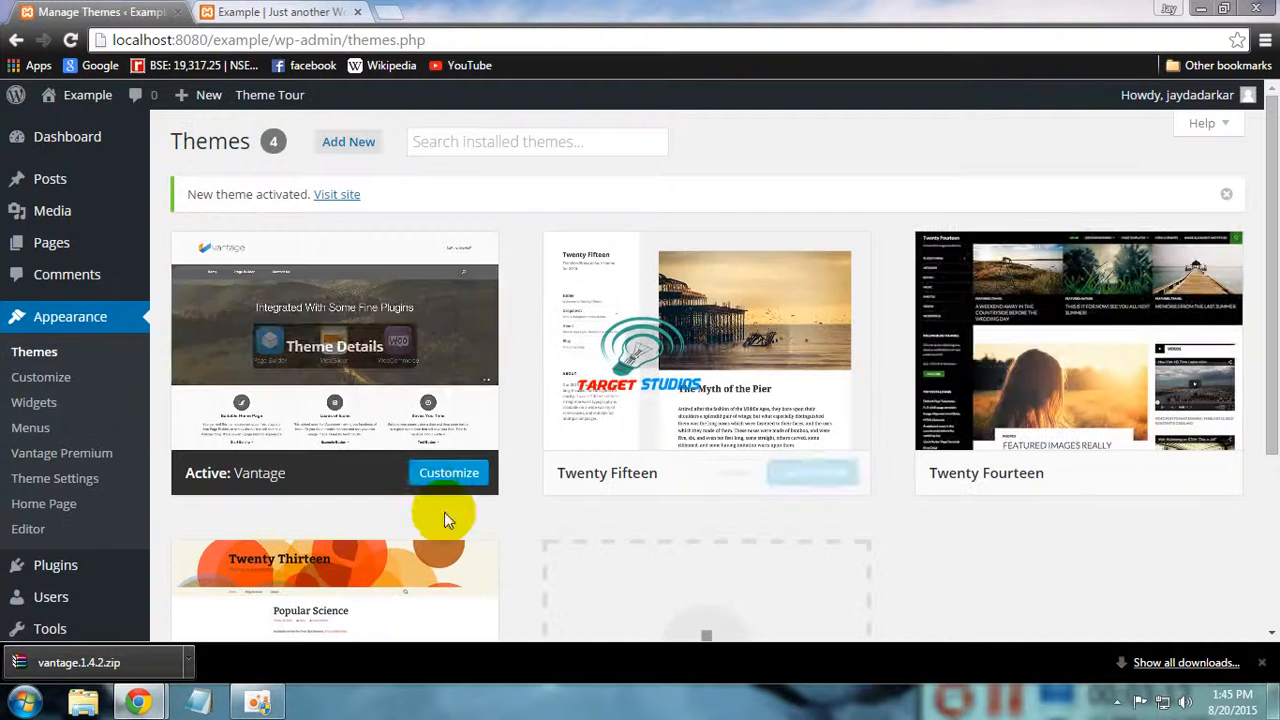
pyautogui.click(240, 10)
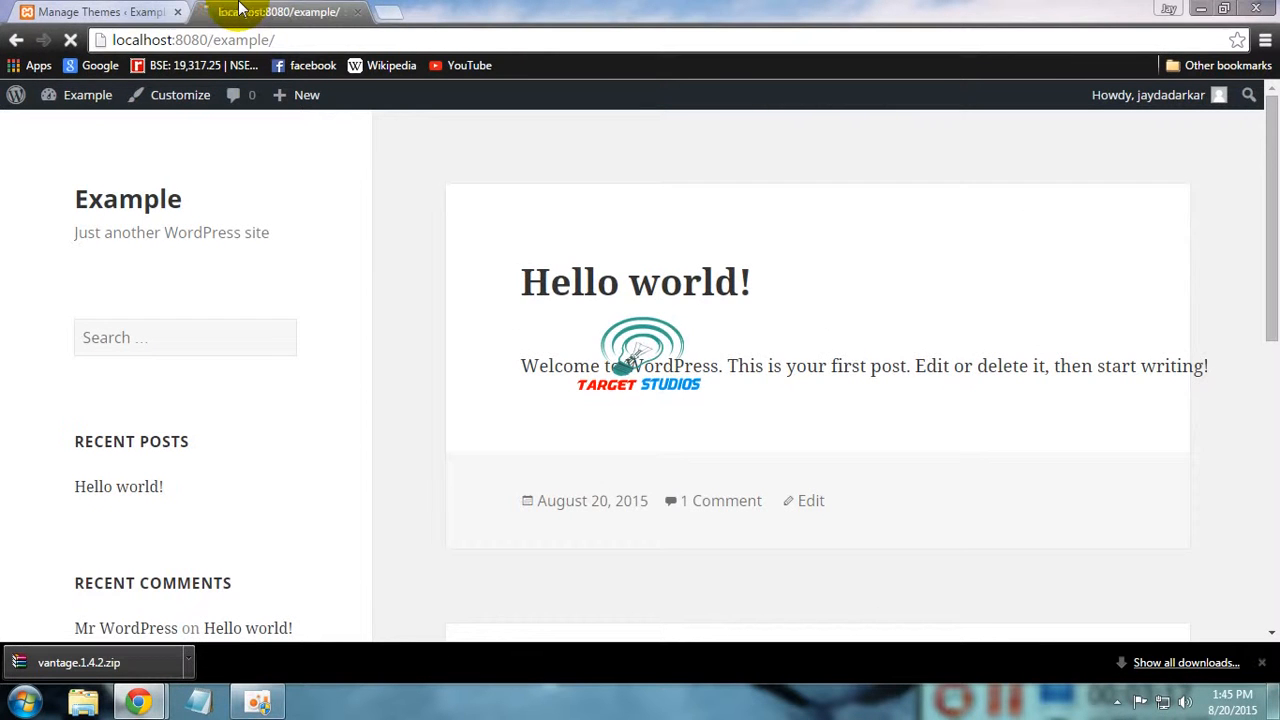
pyautogui.press('F5')
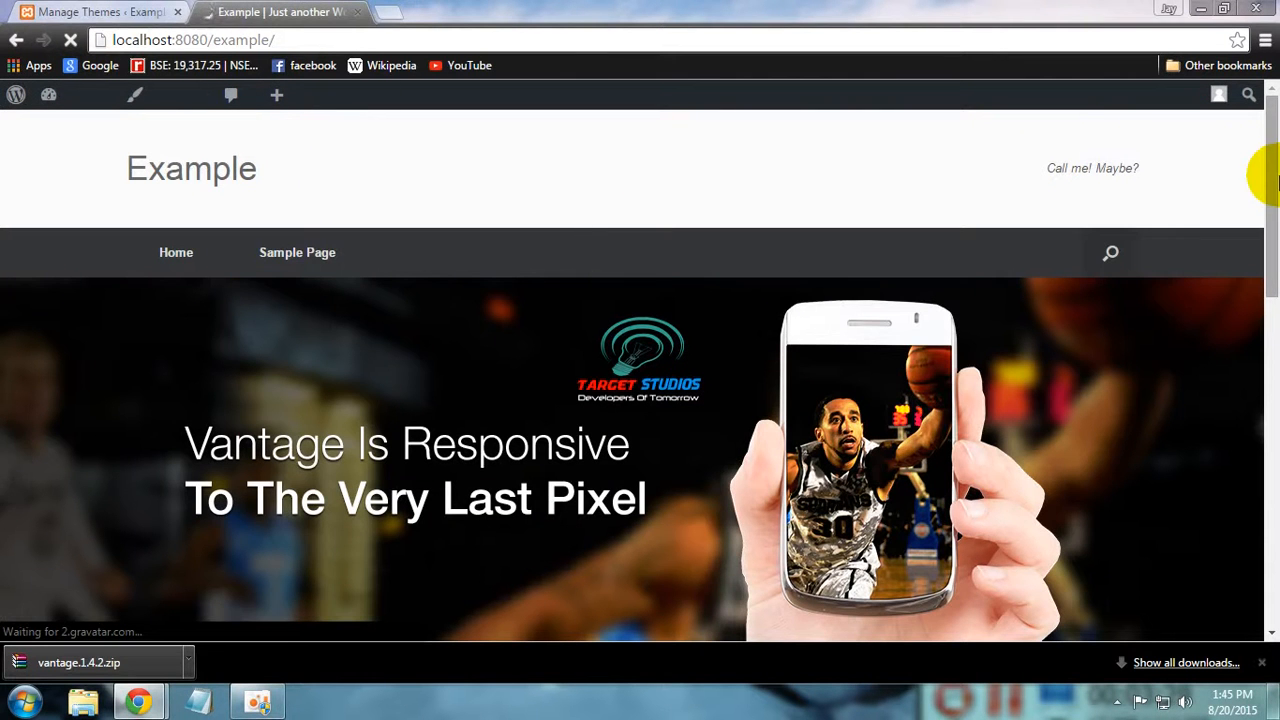
pyautogui.moveTo(1271, 205); pyautogui.dragTo(1278, 268)
pyautogui.moveTo(1270, 370); pyautogui.dragTo(1257, 594)
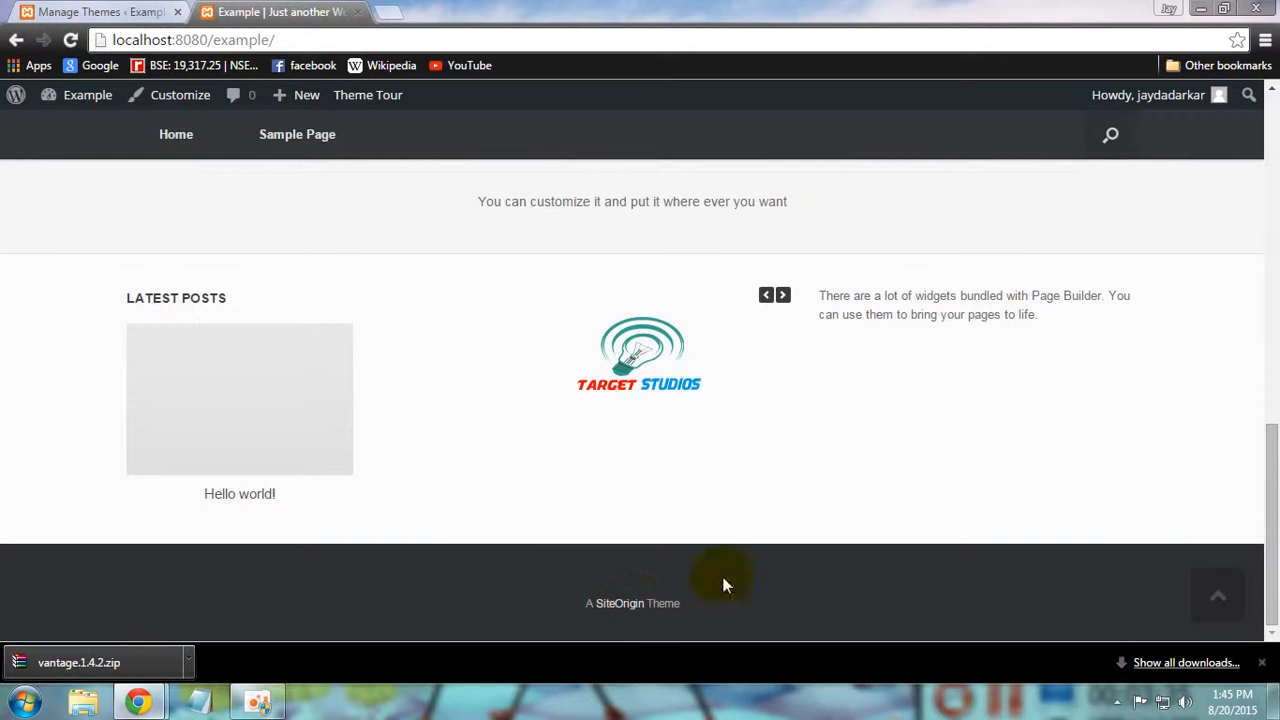
pyautogui.moveTo(1260, 486); pyautogui.dragTo(1270, 120)
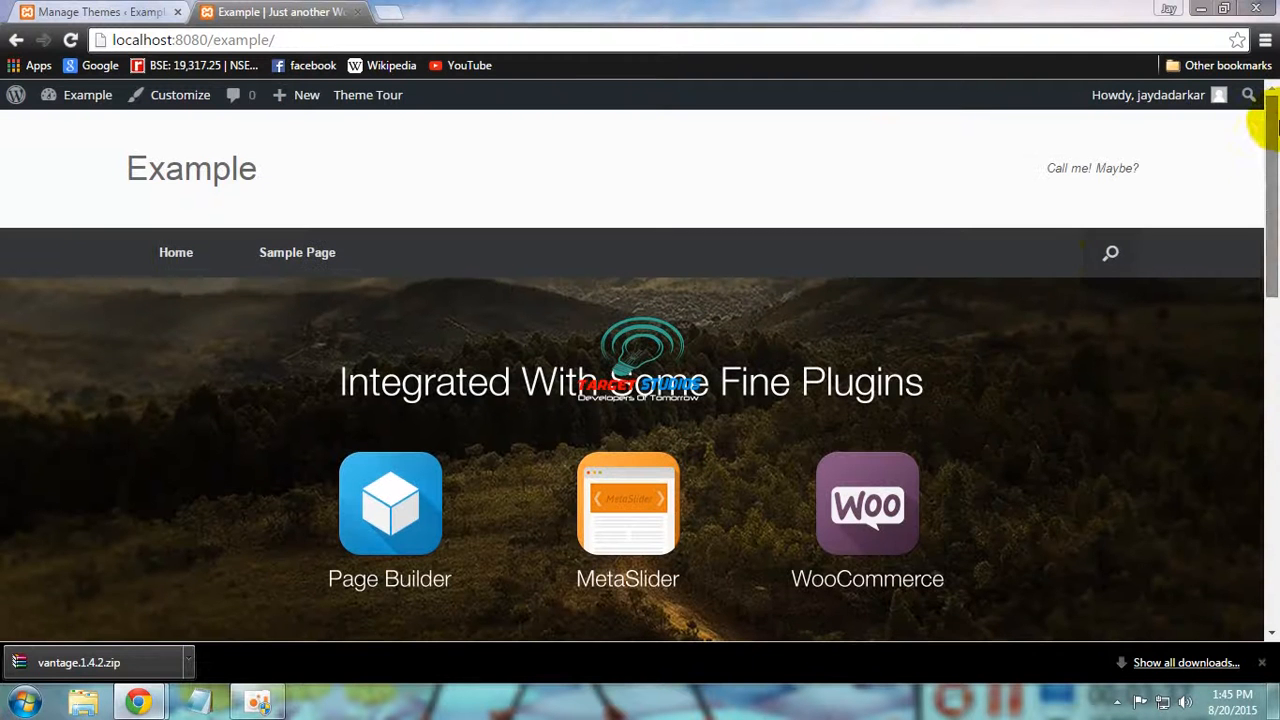
# Open the Vantage Theme Settings and dismiss the SiteOrigin newsletter banner
pyautogui.click(95, 11)
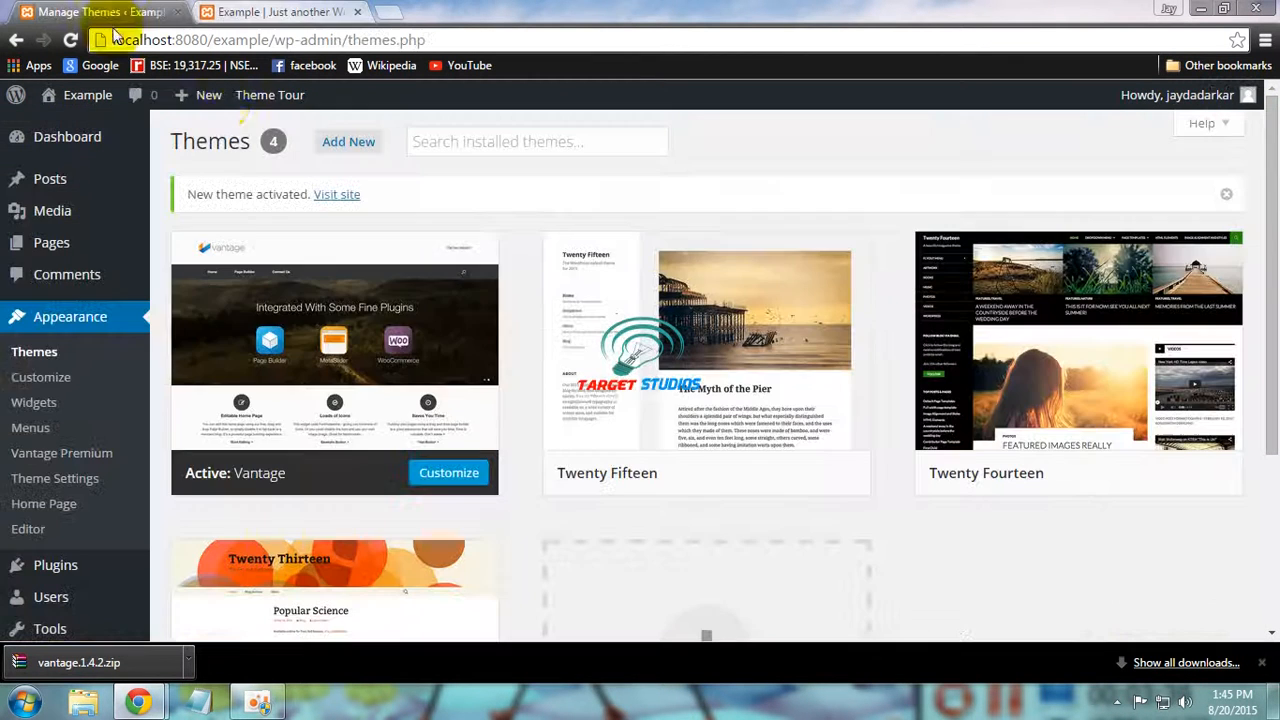
pyautogui.moveTo(62, 147)
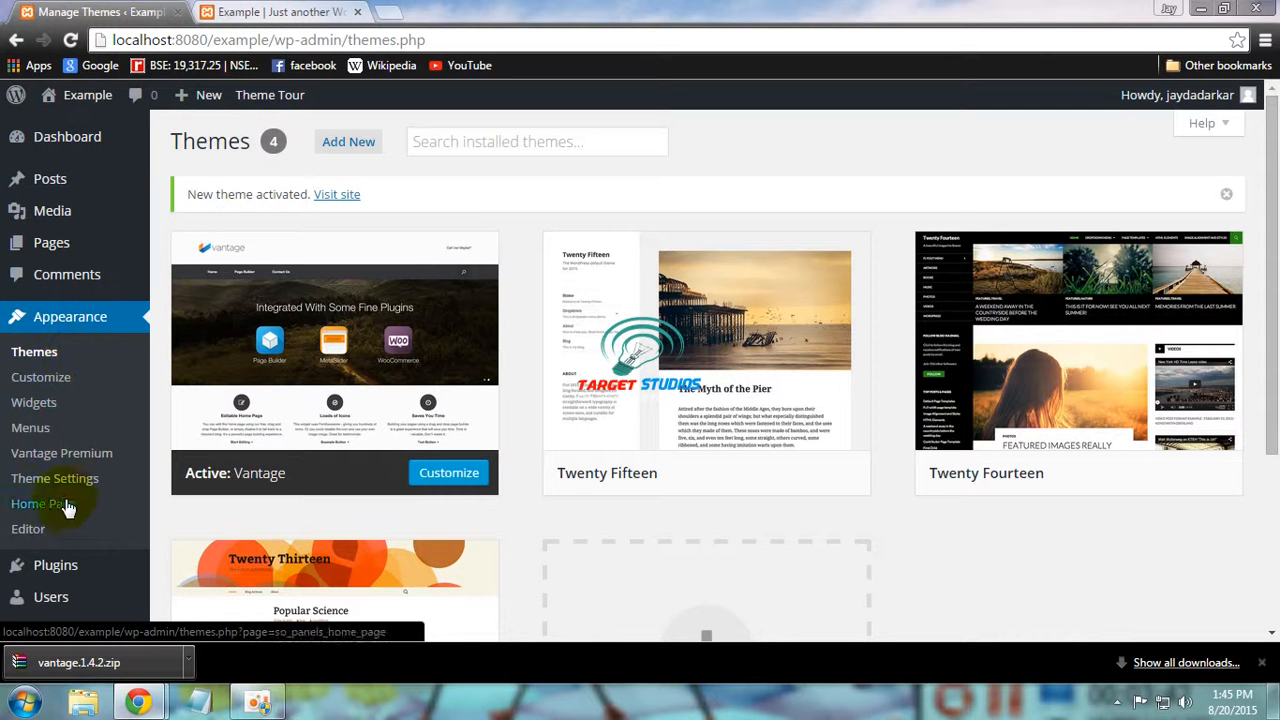
pyautogui.click(39, 480)
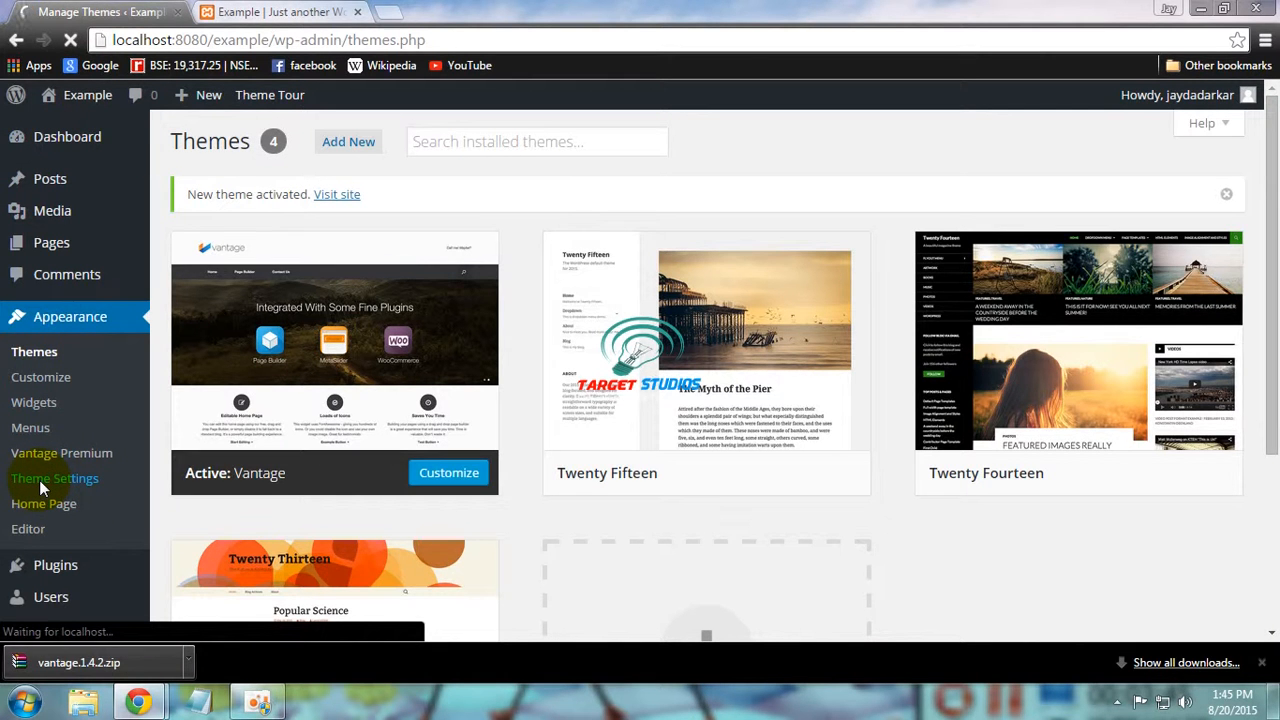
pyautogui.click(262, 12)
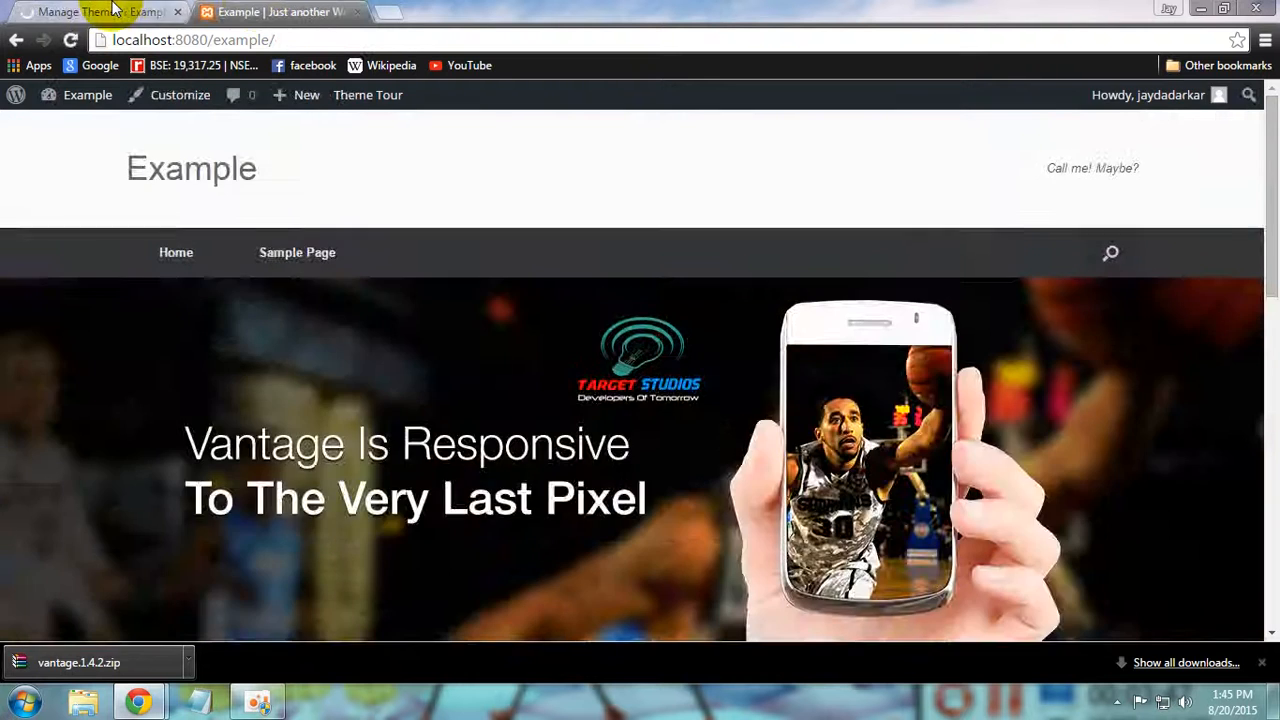
pyautogui.click(113, 10)
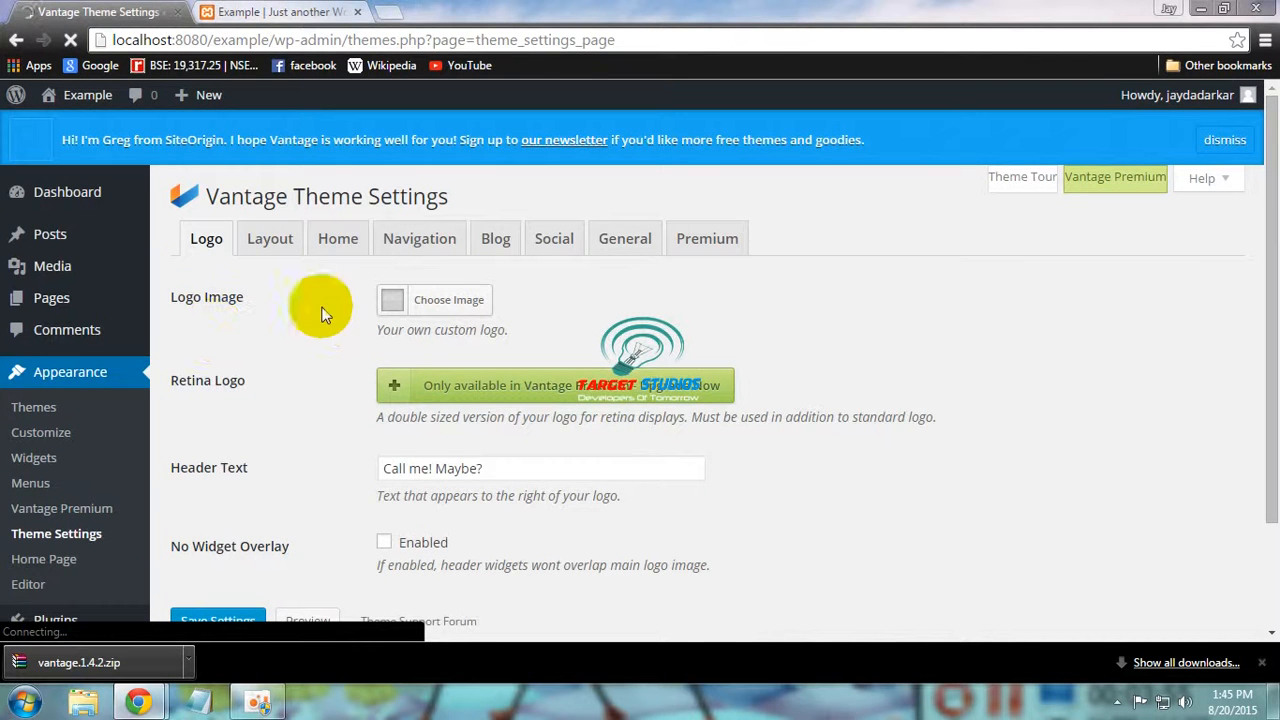
pyautogui.click(1224, 140)
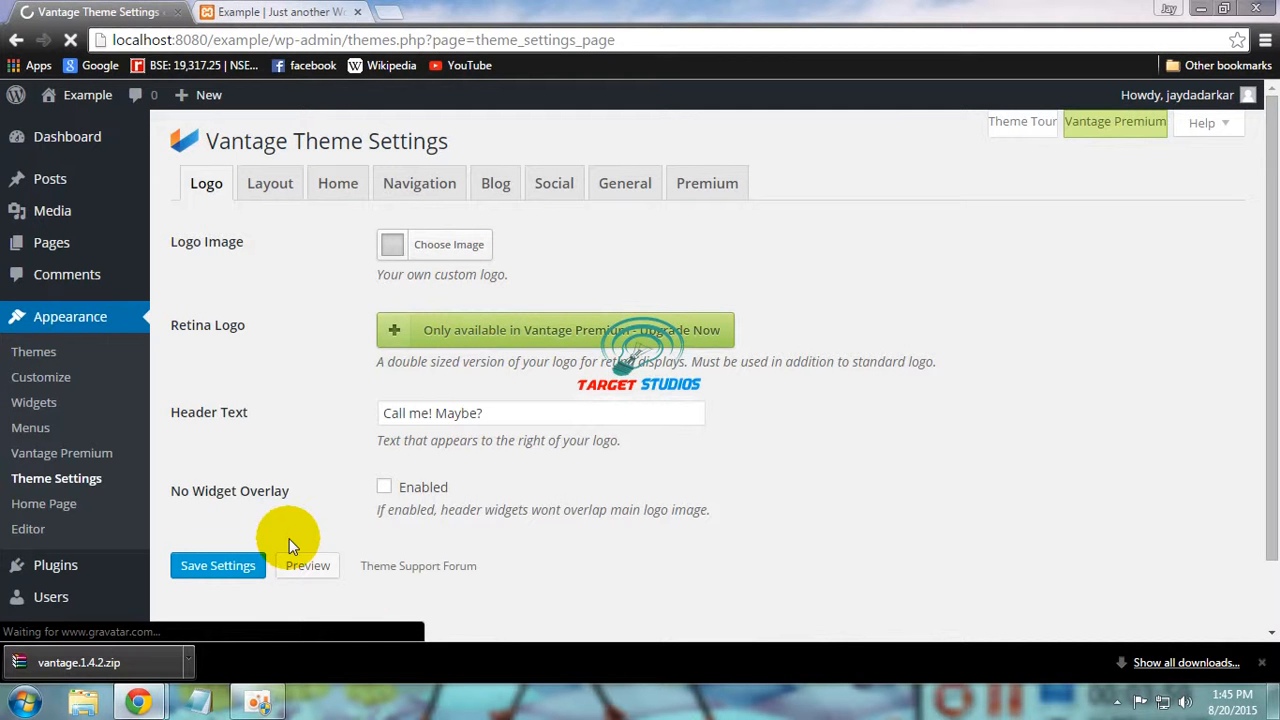
pyautogui.click(297, 9)
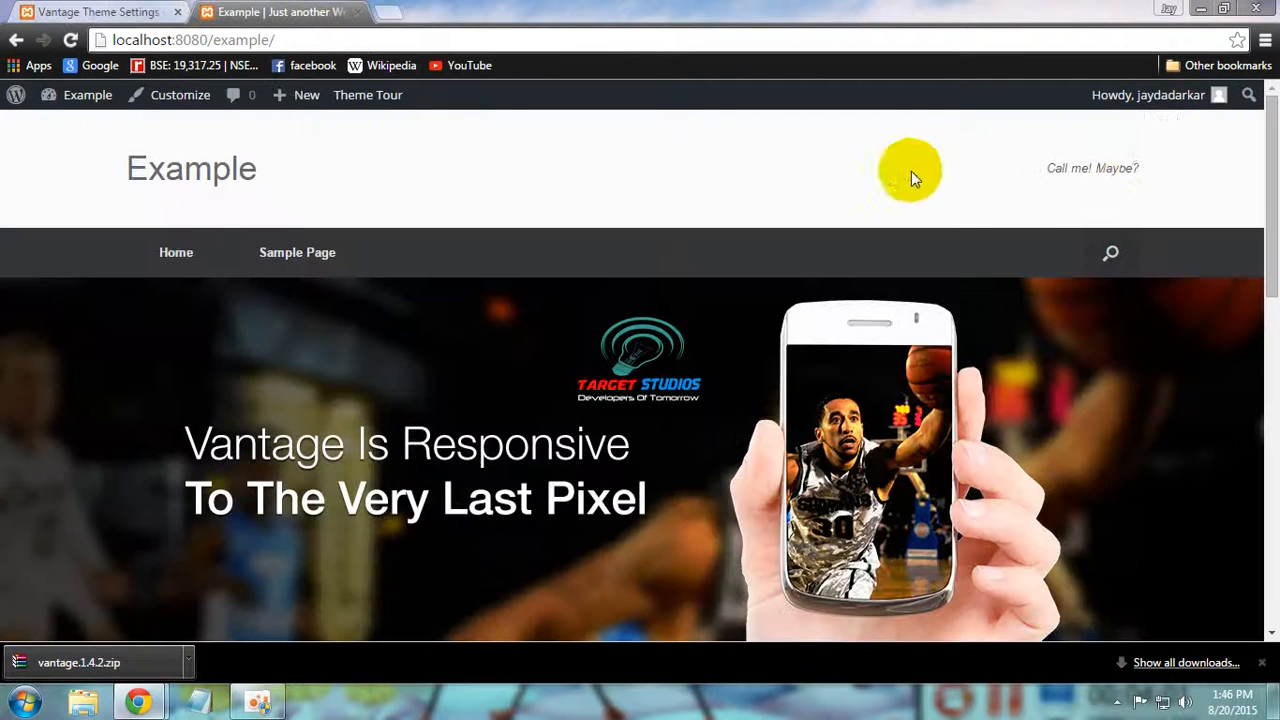
pyautogui.click(152, 9)
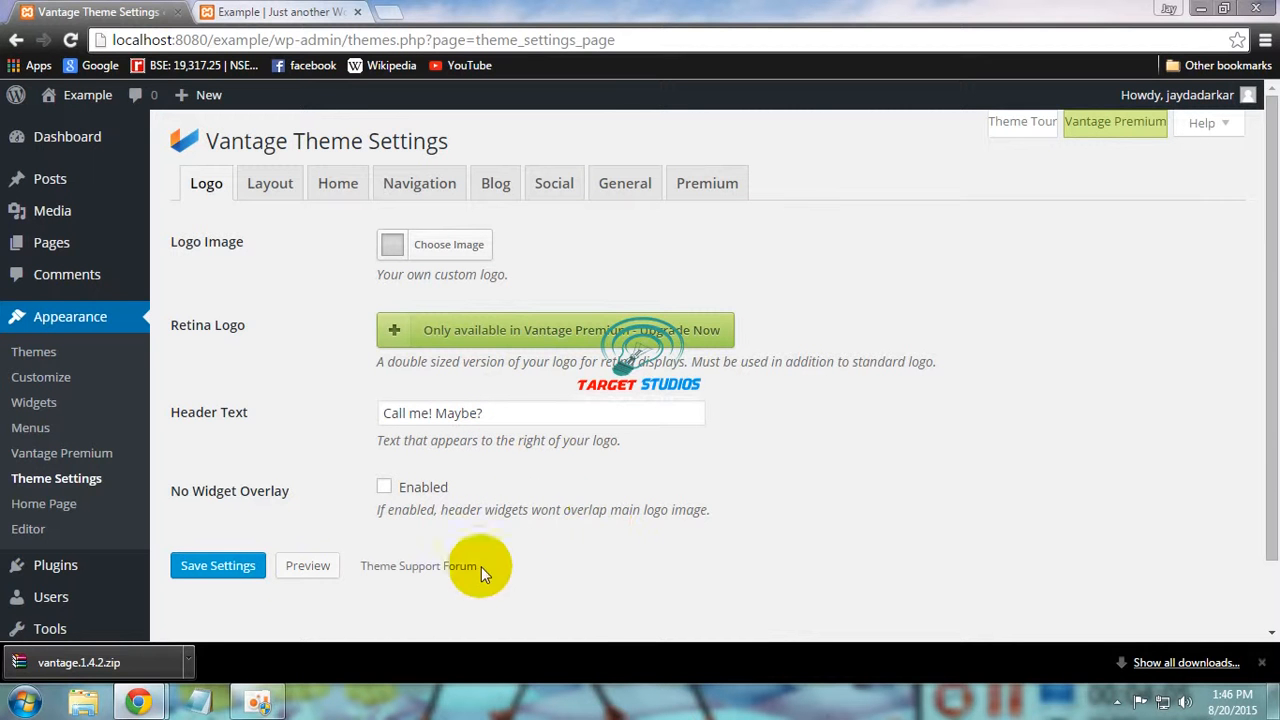
# On the Layout tab, set Layout Bound to Boxed and save the settings
pyautogui.click(268, 183)
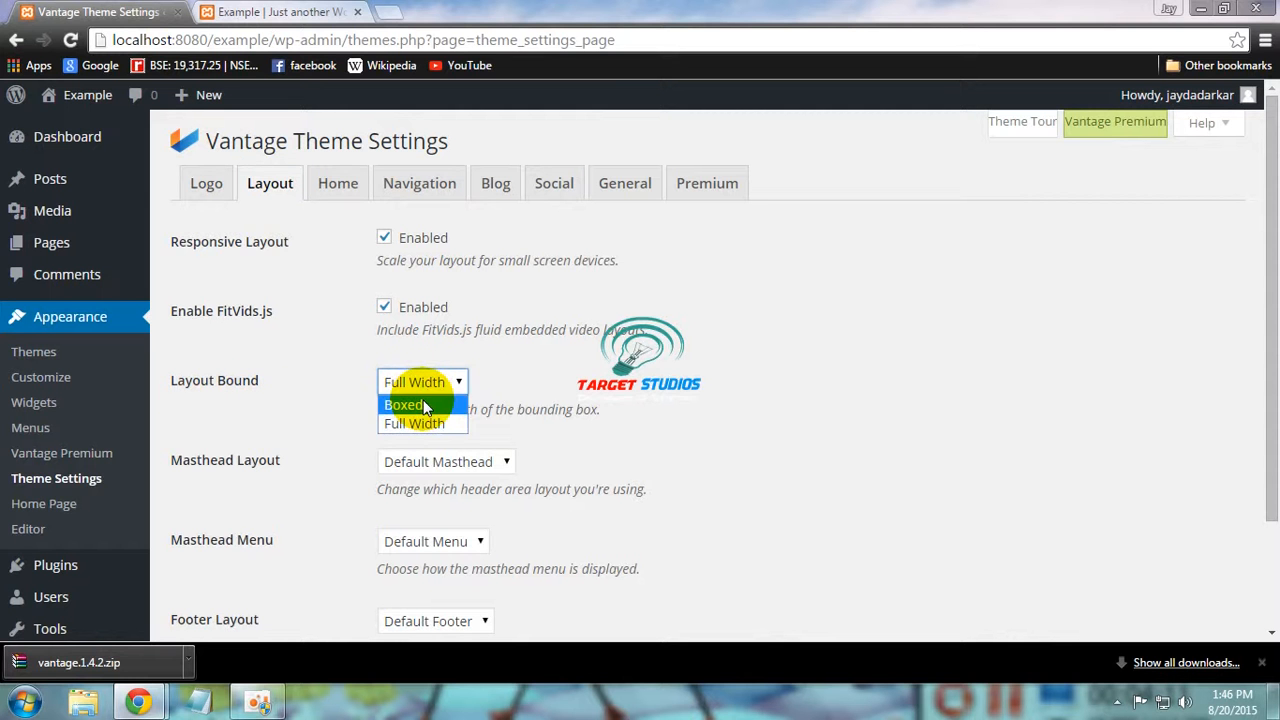
pyautogui.click(423, 406)
pyautogui.moveTo(1270, 343); pyautogui.dragTo(1270, 433)
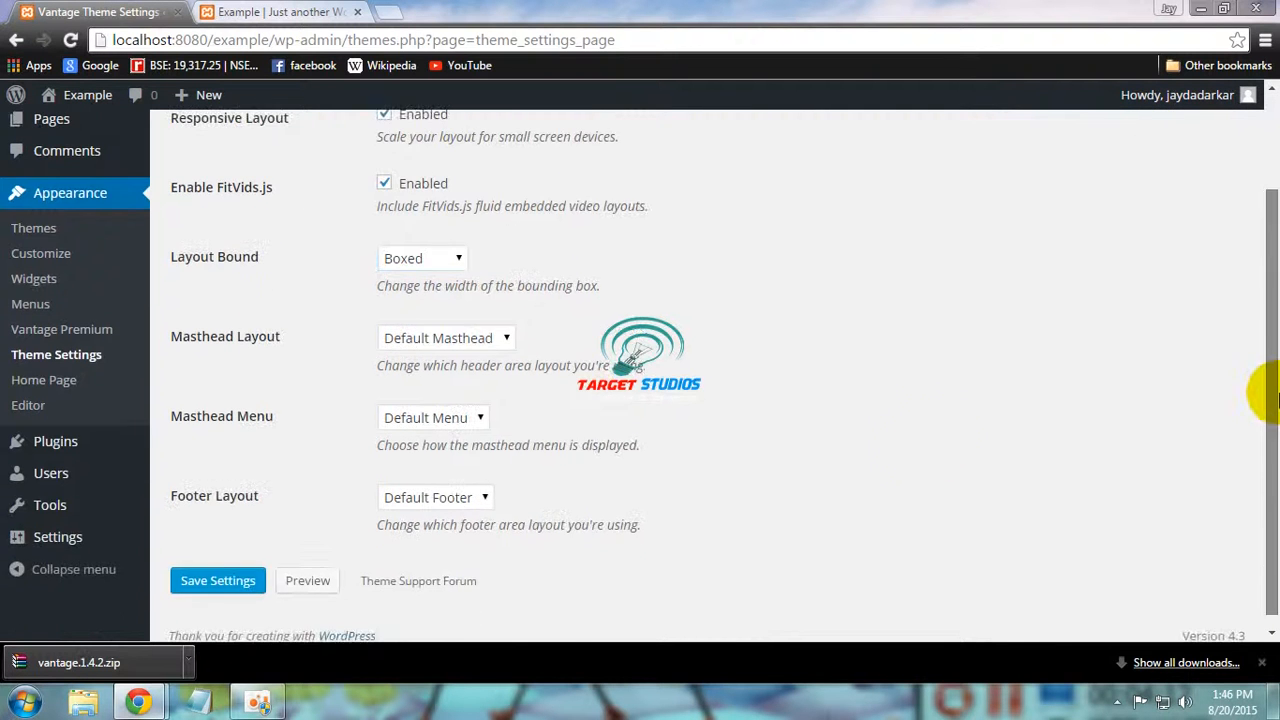
pyautogui.click(220, 581)
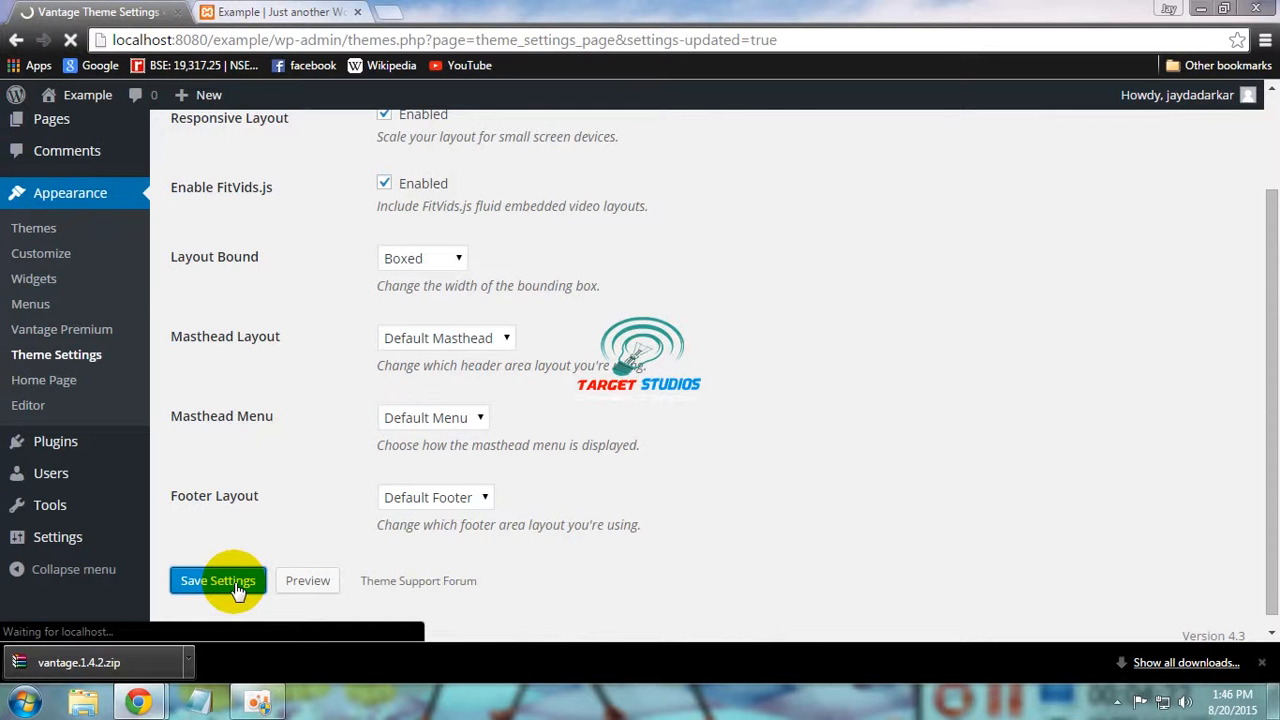
# Check the boxed layout on the site's front page, then return to the settings
pyautogui.click(229, 11)
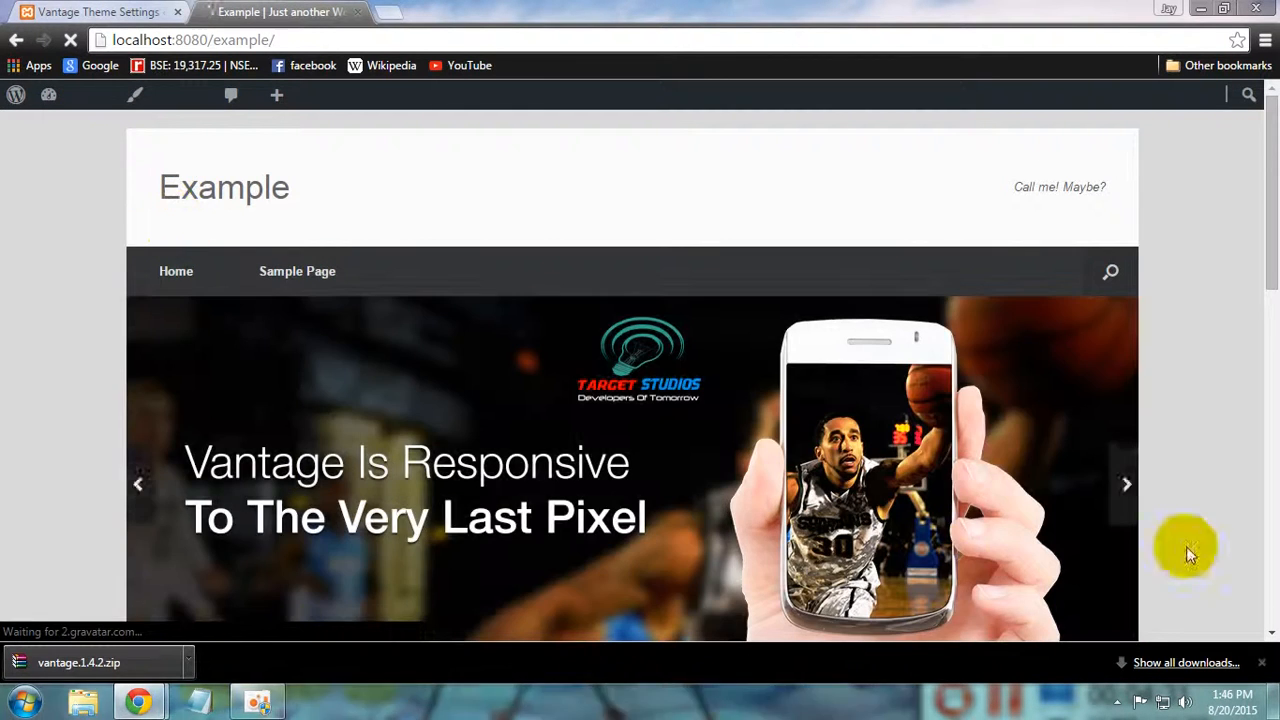
pyautogui.scroll(-5, 1260, 343)
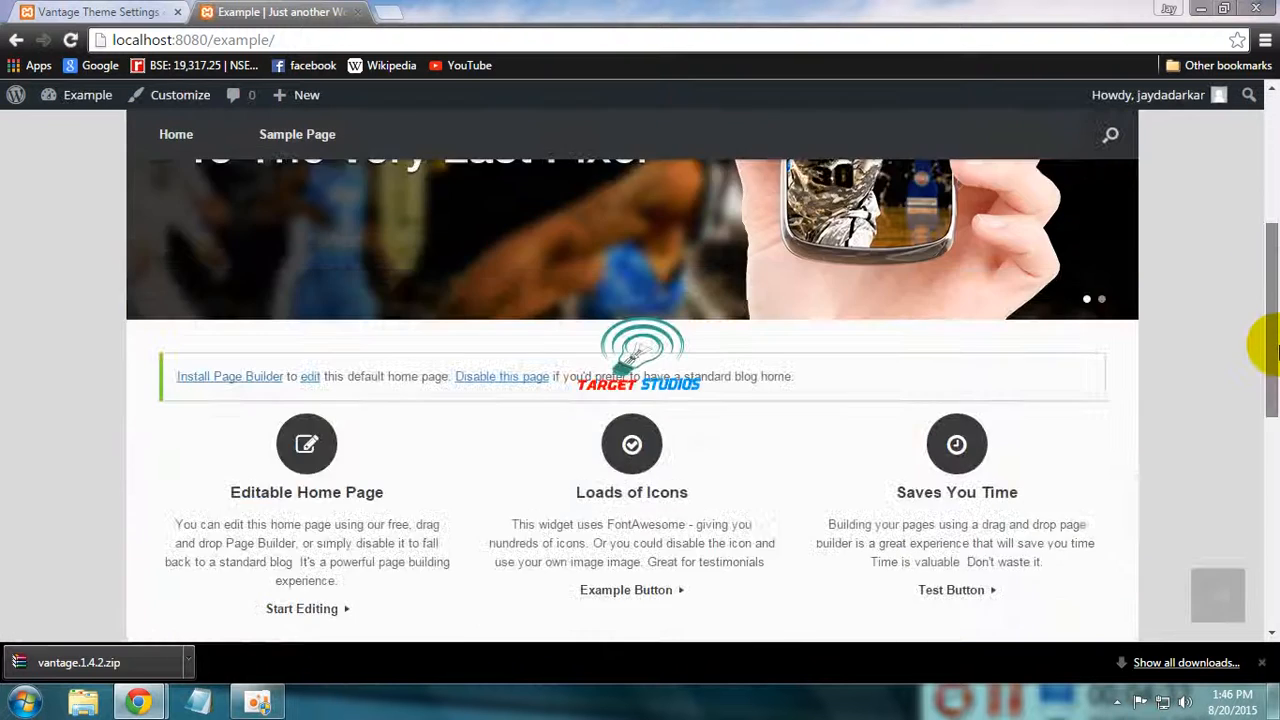
pyautogui.moveTo(1270, 260); pyautogui.dragTo(1257, 171)
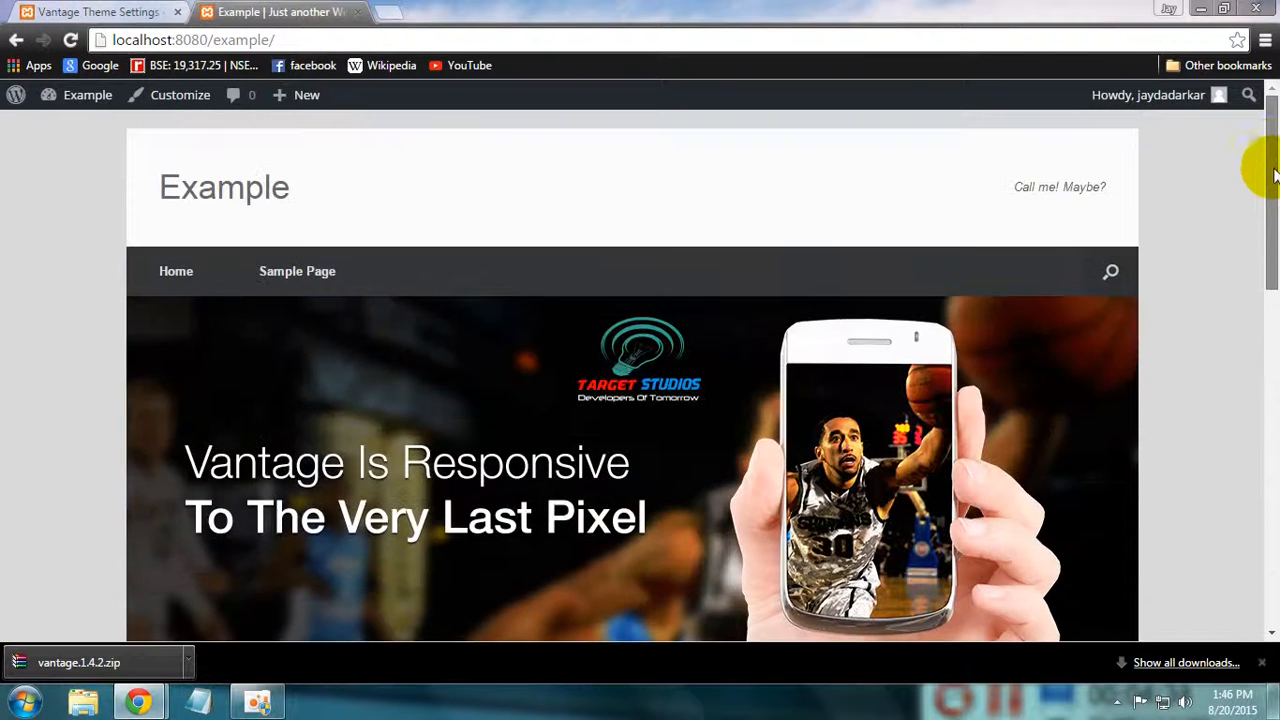
pyautogui.click(140, 12)
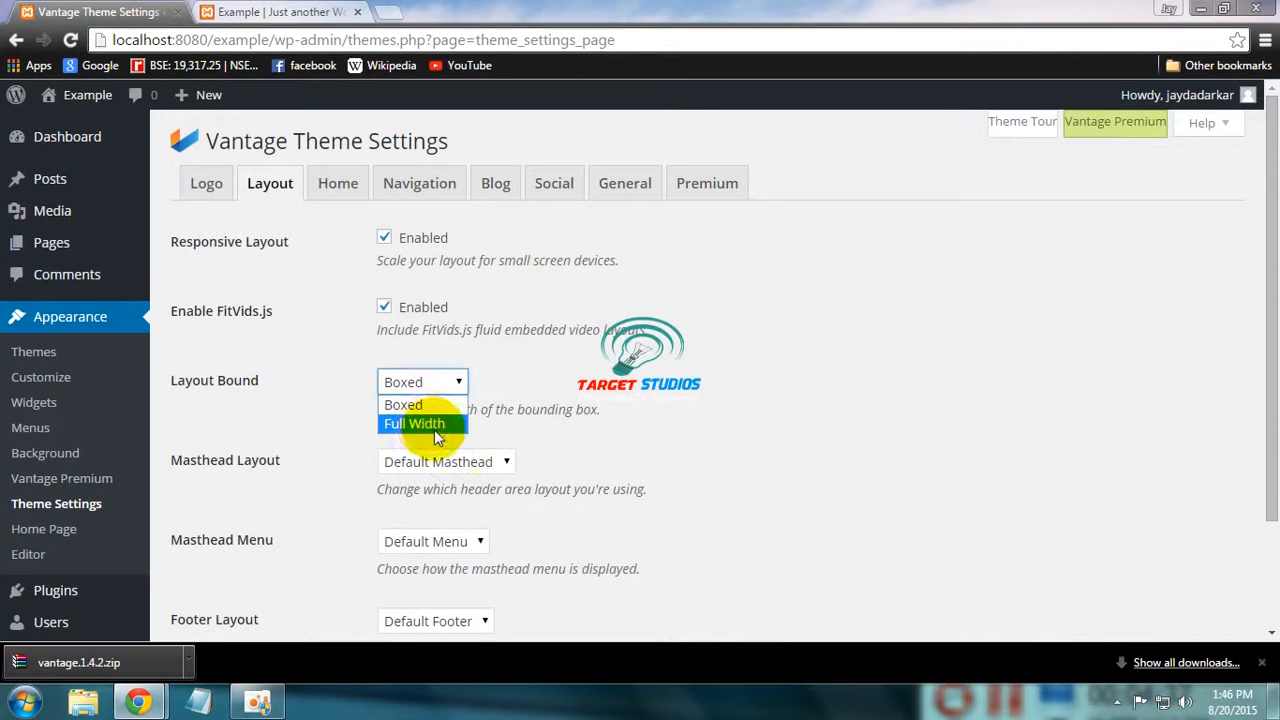
# Set Layout Bound back to Full Width and save the settings
pyautogui.click(430, 424)
pyautogui.scroll(-2, 1263, 329)
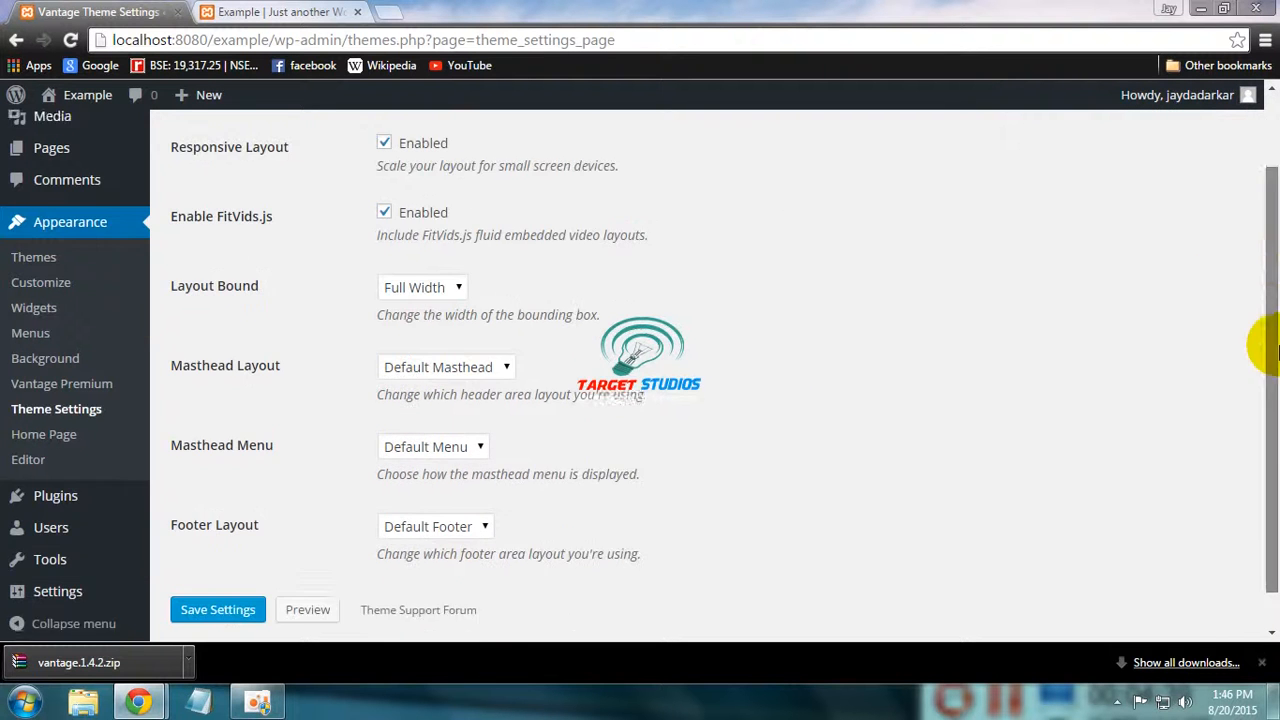
pyautogui.click(210, 570)
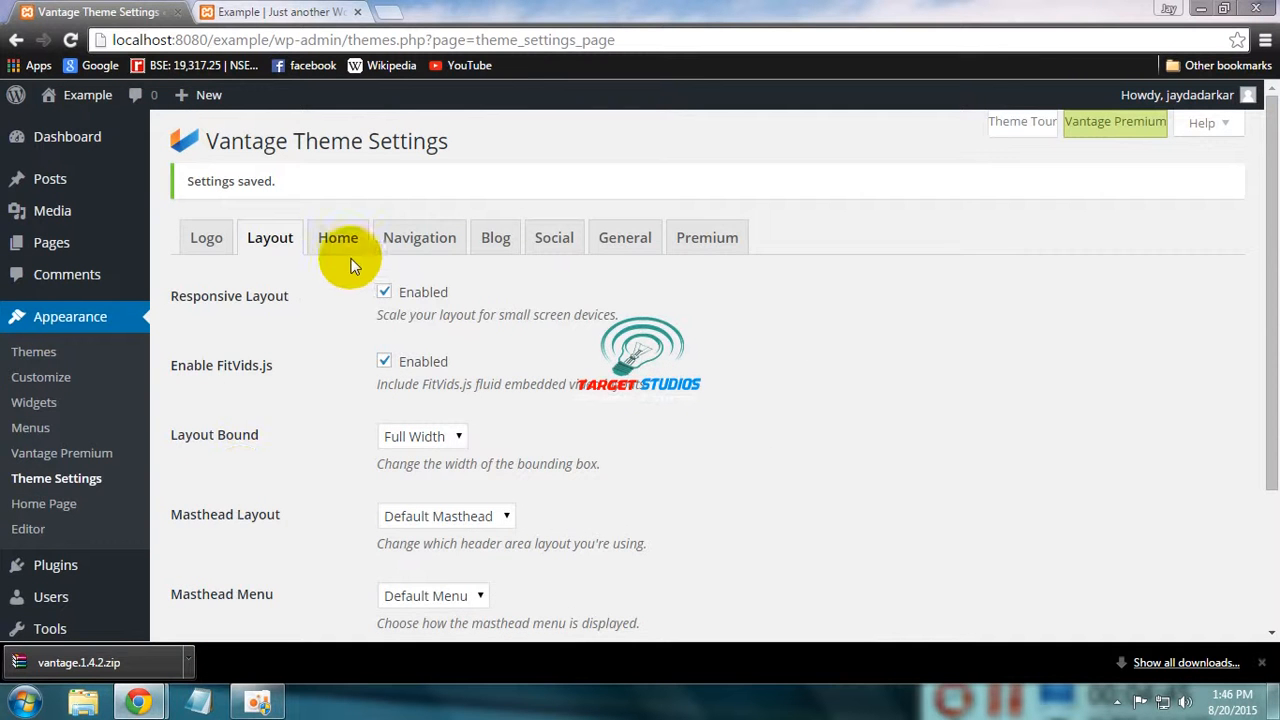
# Open the Home slider settings, reload the front page to compare, then go to the Pages list
pyautogui.click(340, 255)
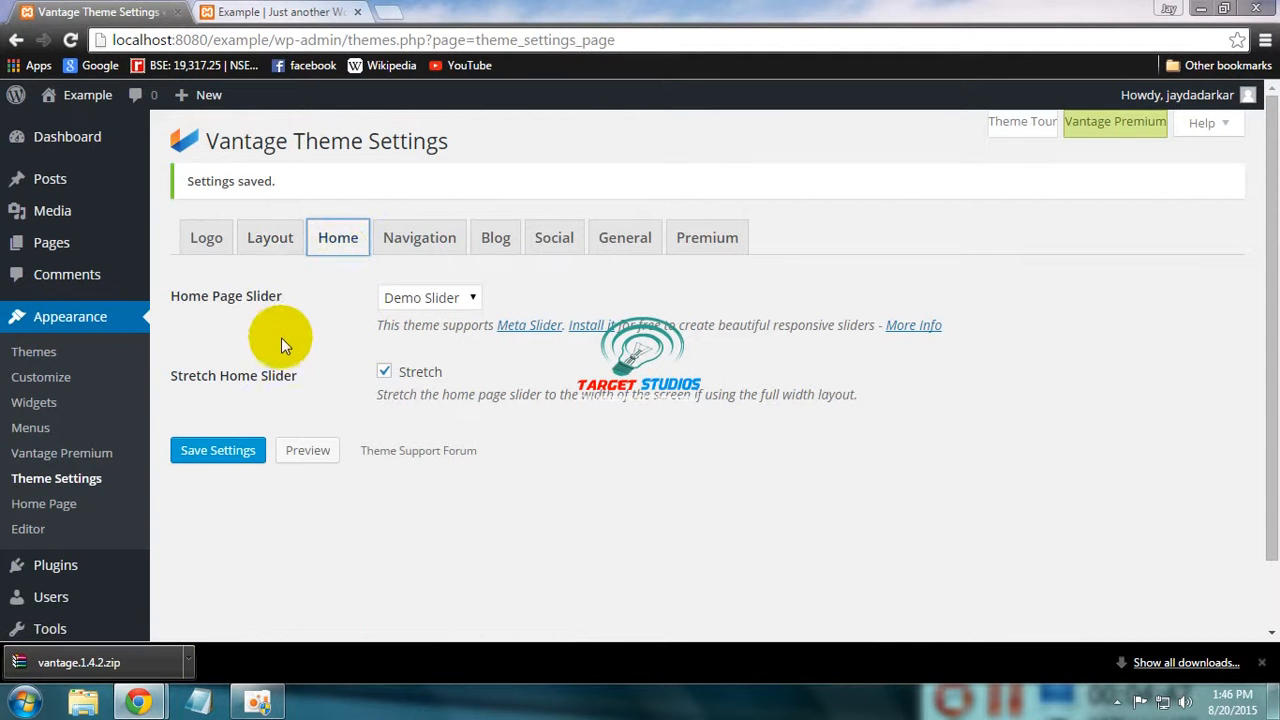
pyautogui.click(285, 11)
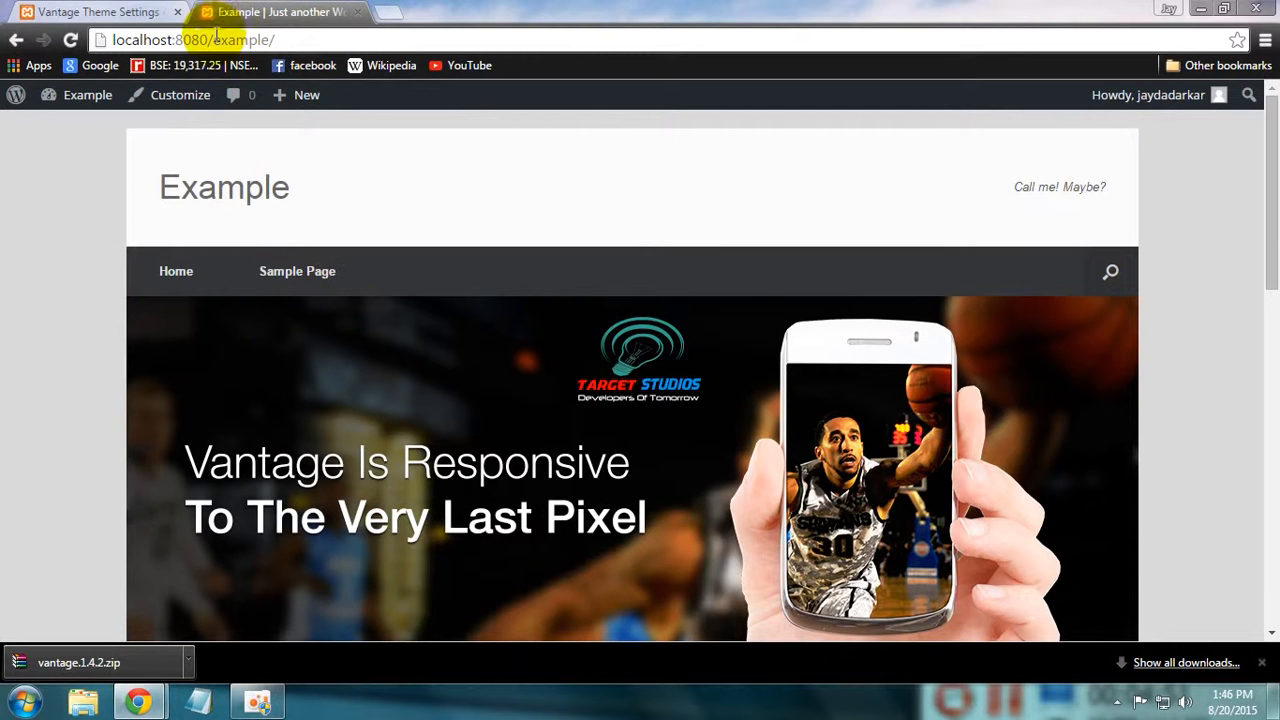
pyautogui.press('F5')
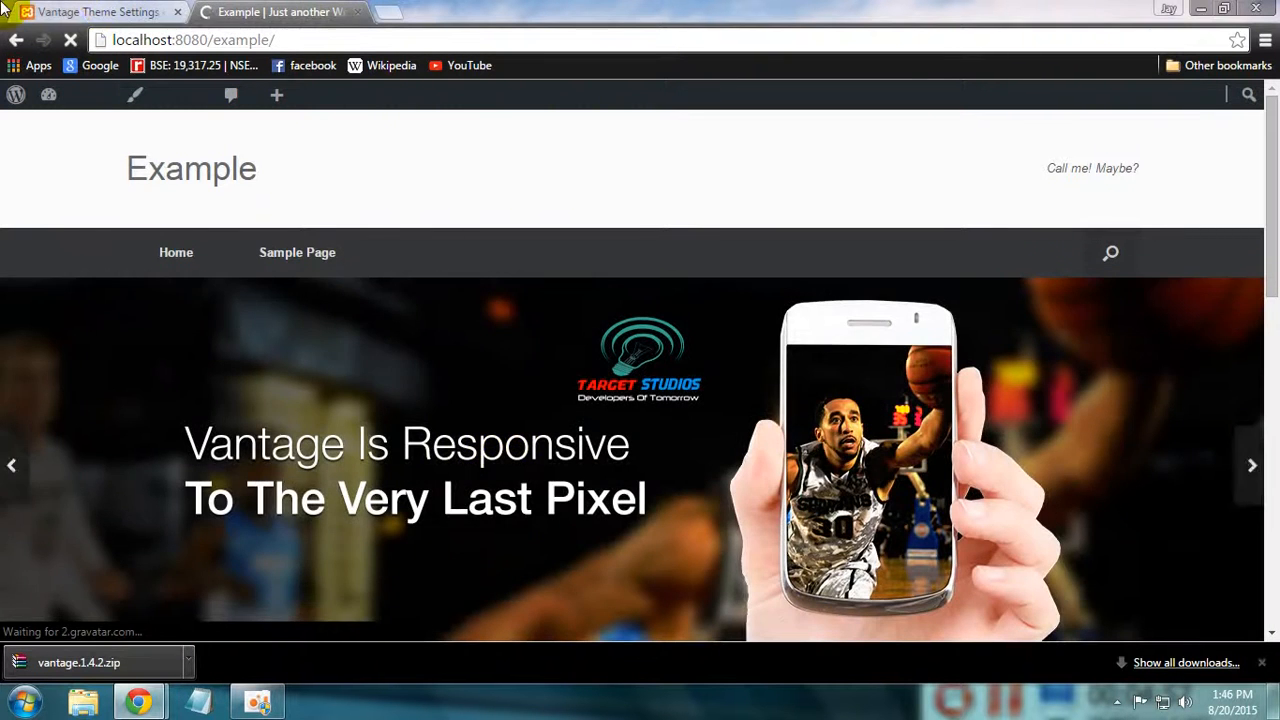
pyautogui.click(86, 11)
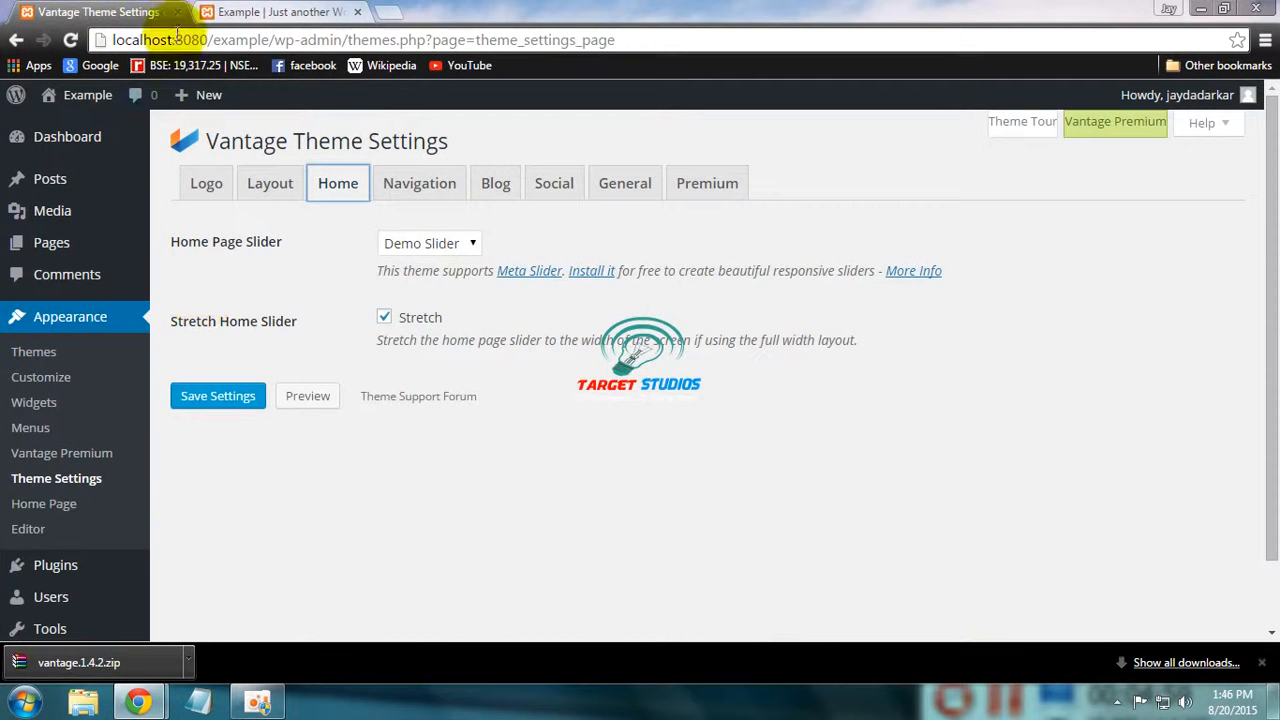
pyautogui.click(245, 11)
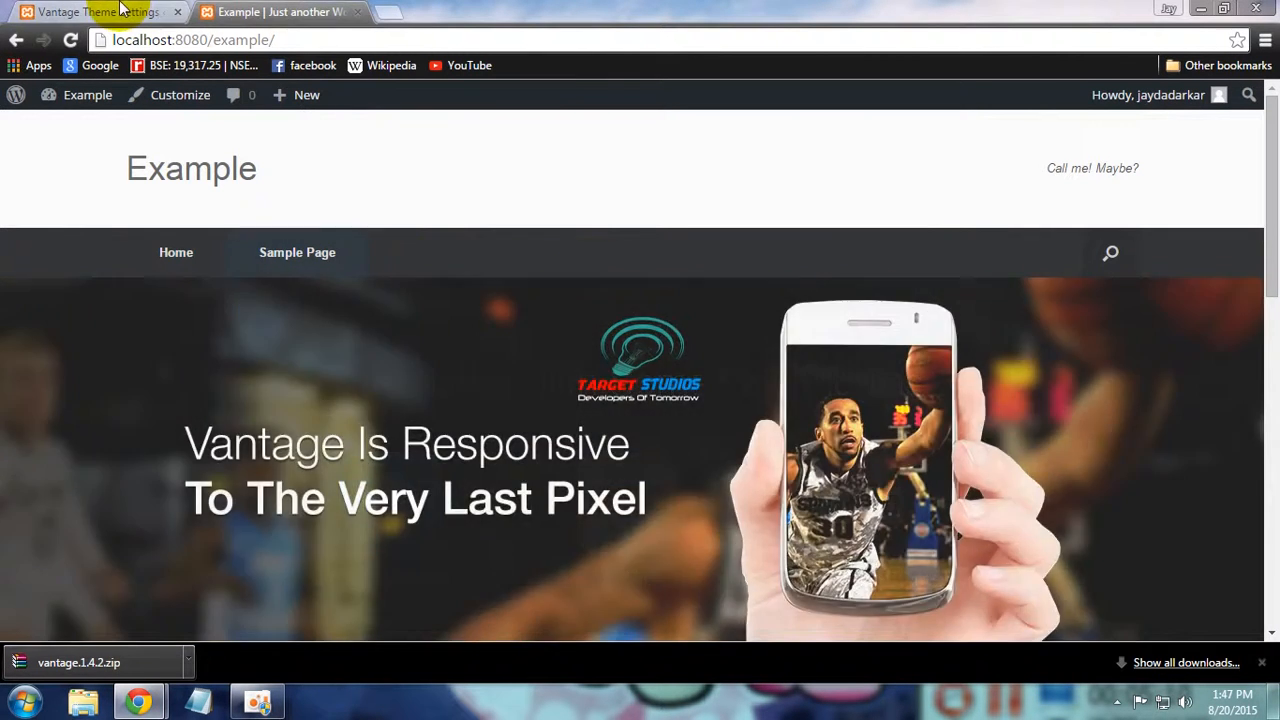
pyautogui.click(120, 11)
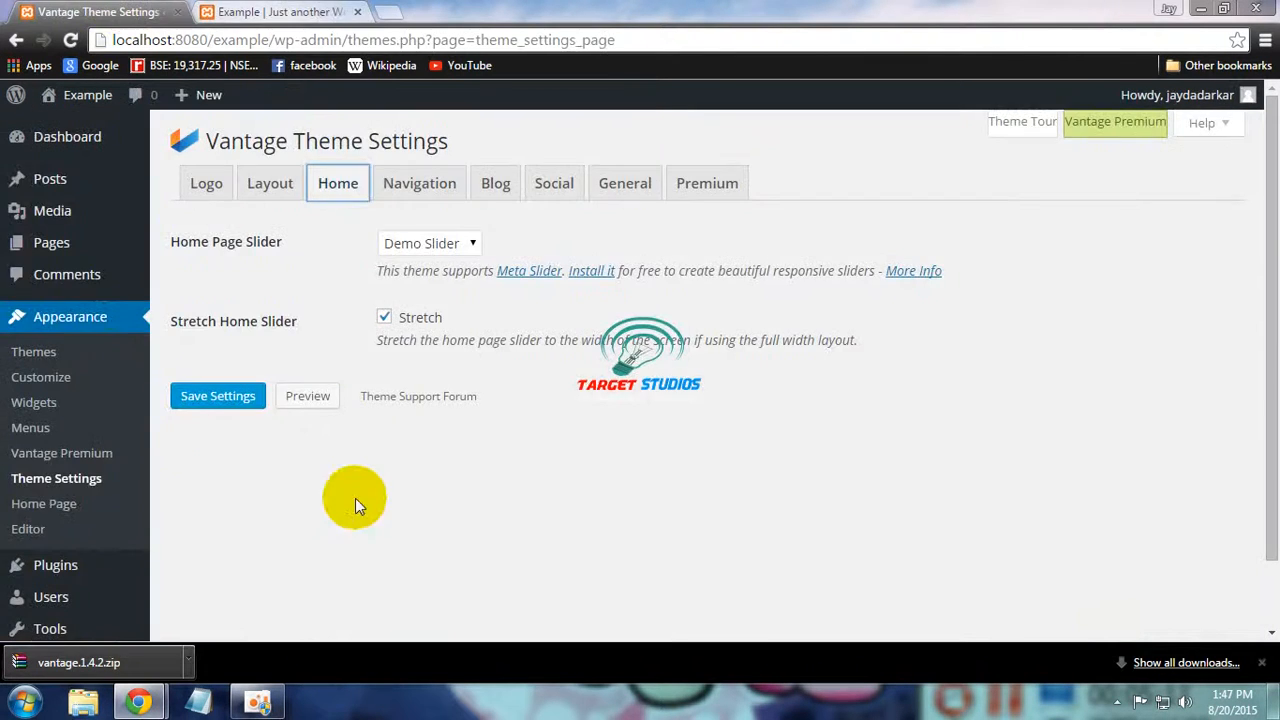
pyautogui.click(73, 239)
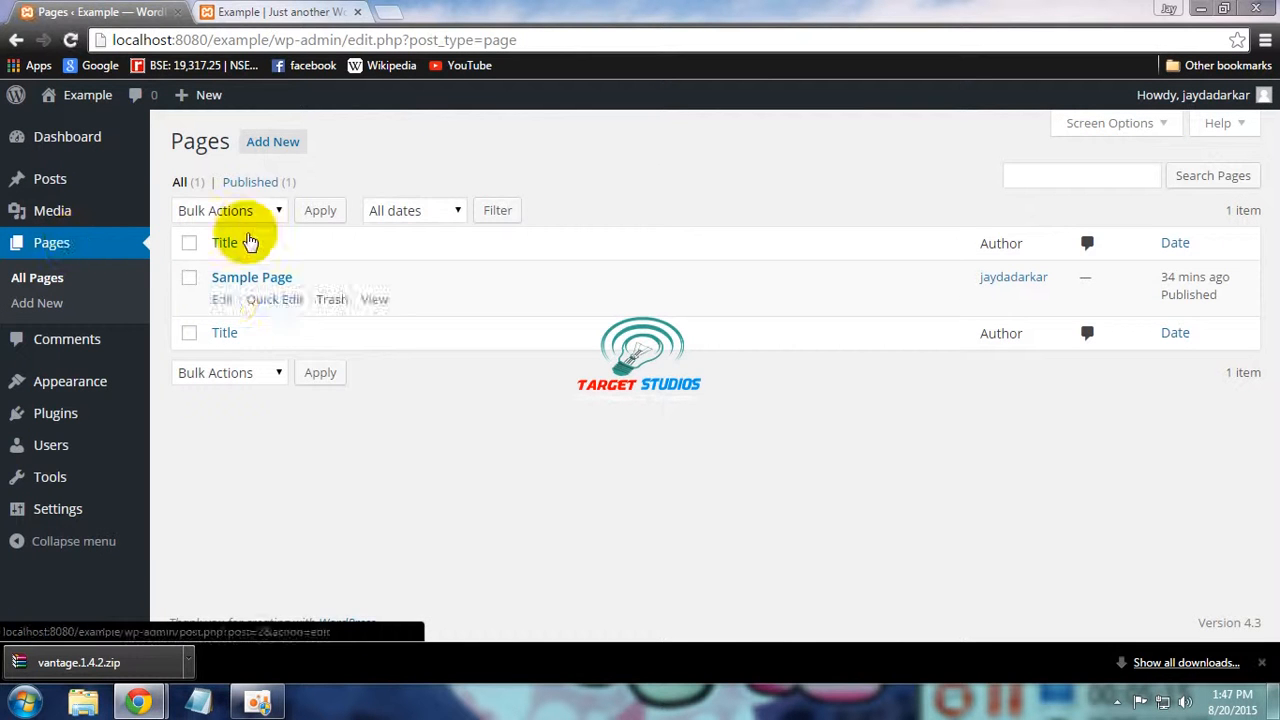
# Create and publish a page titled 'Services', then begin another new page
pyautogui.click(283, 143)
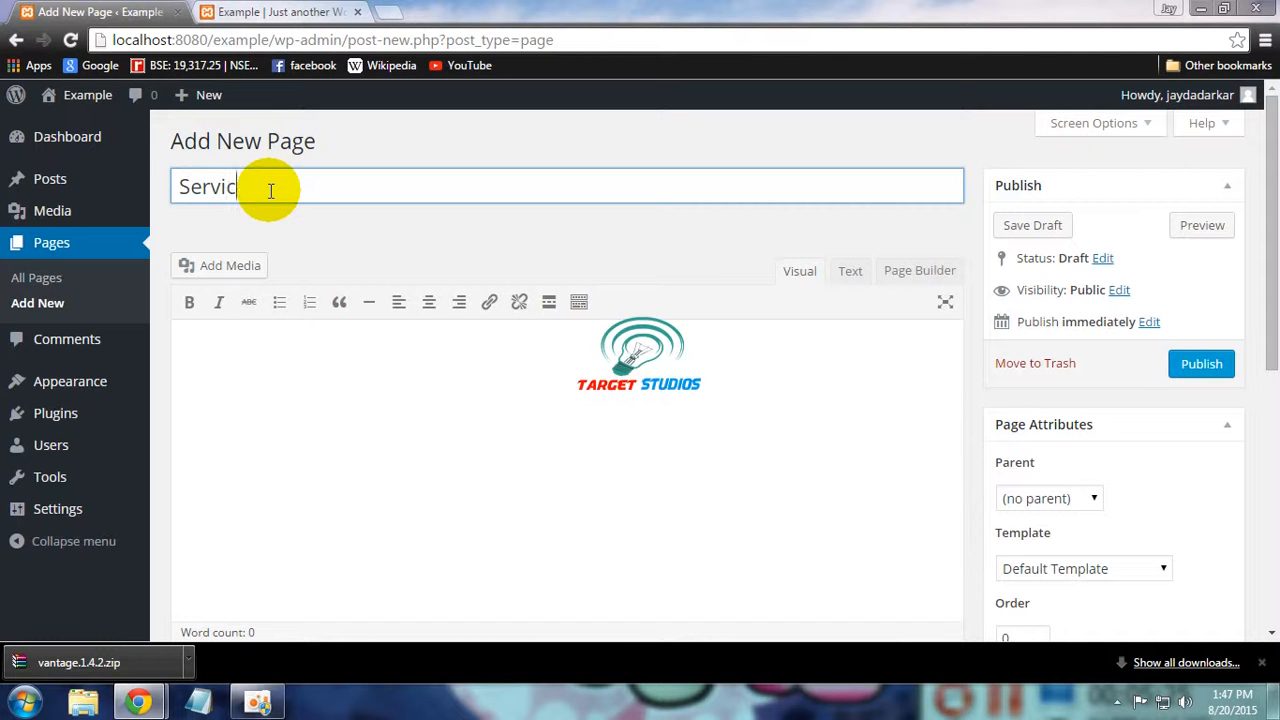
pyautogui.click(368, 398)
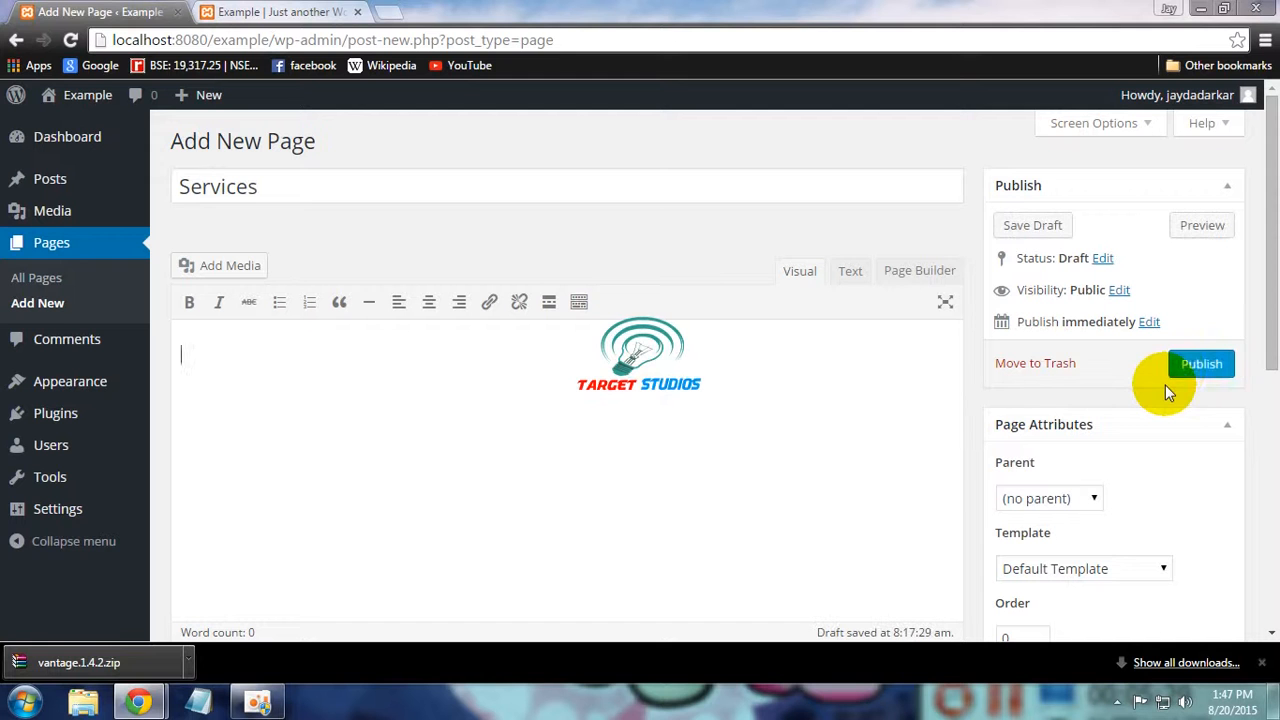
pyautogui.click(1195, 365)
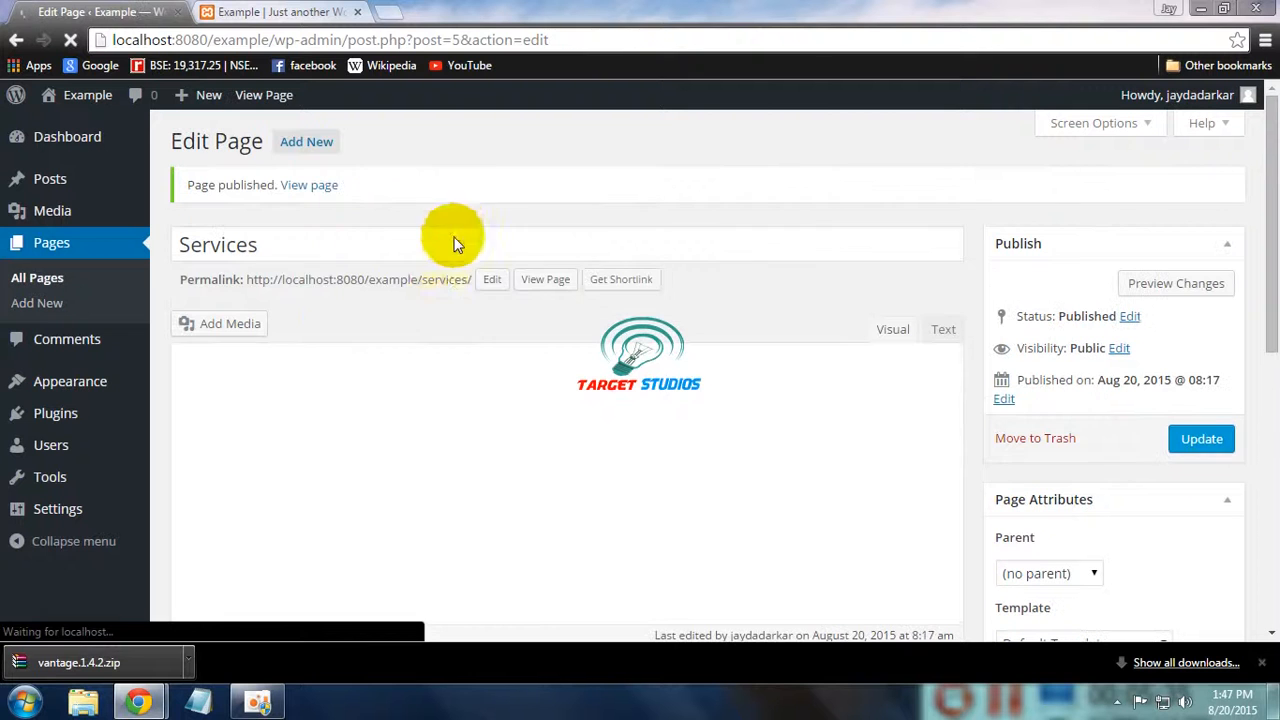
pyautogui.click(293, 146)
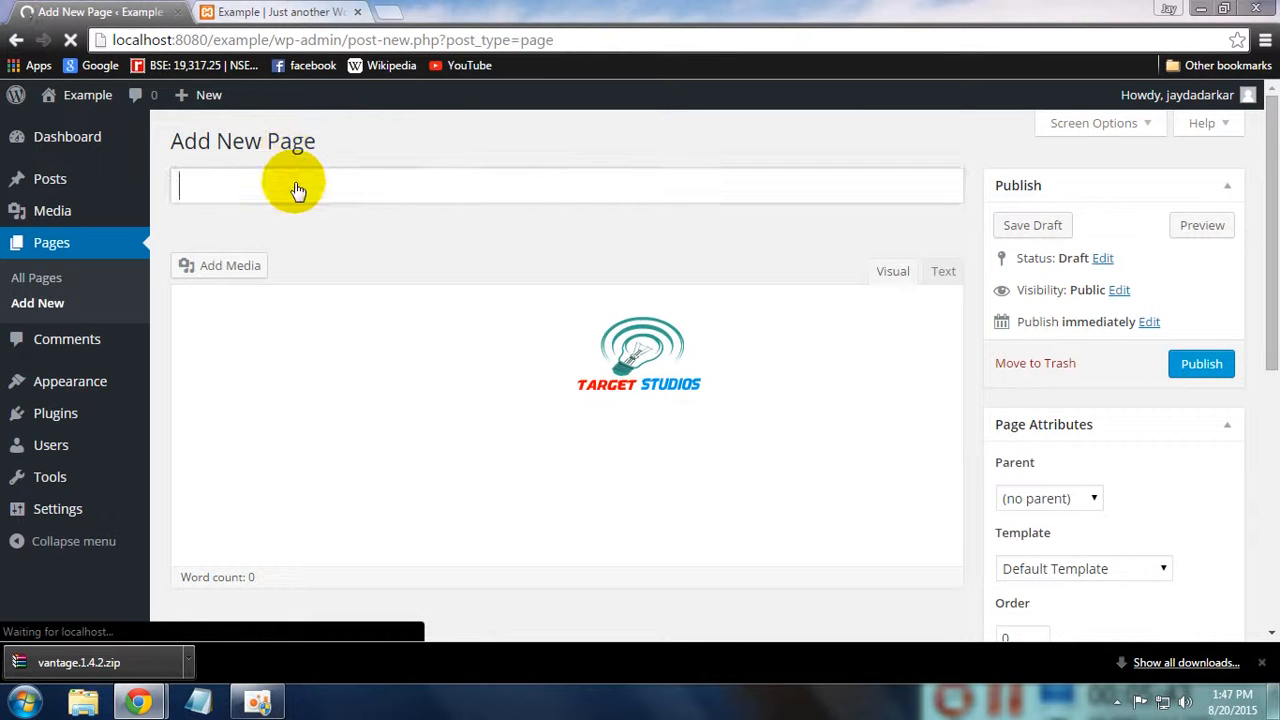
# Publish a new page titled 'About Us'
pyautogui.click(325, 187)
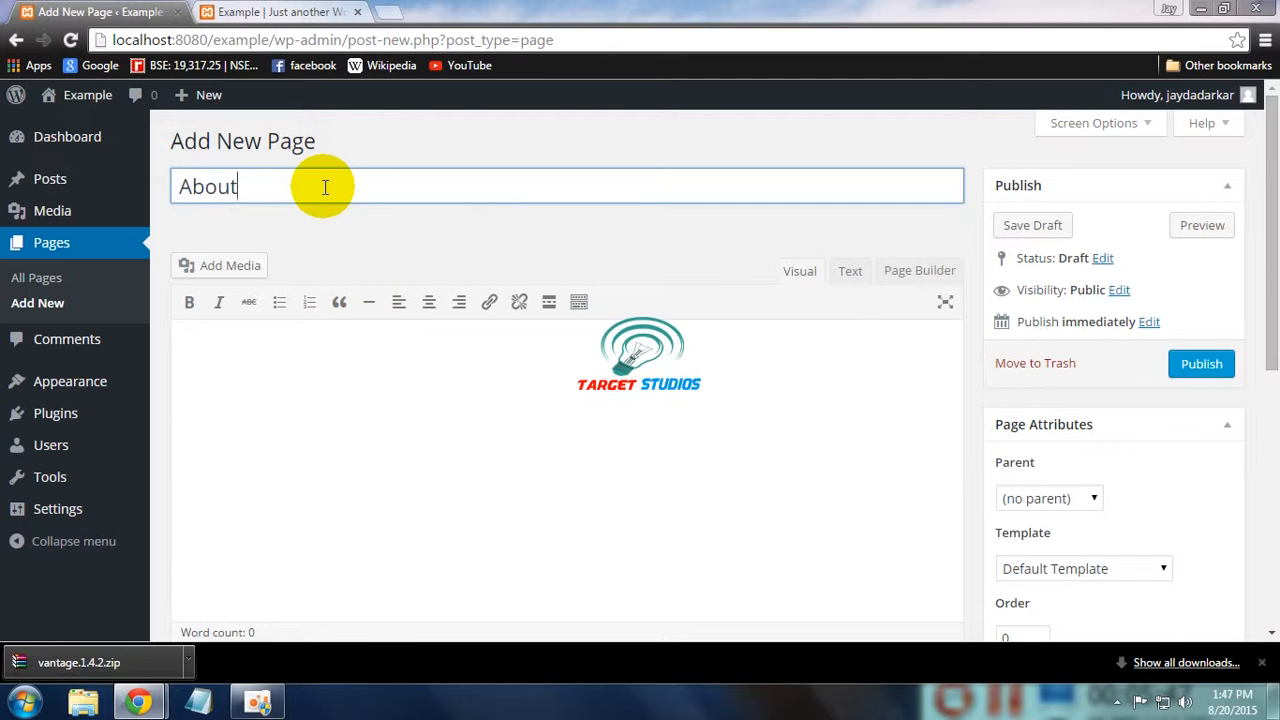
pyautogui.click(503, 466)
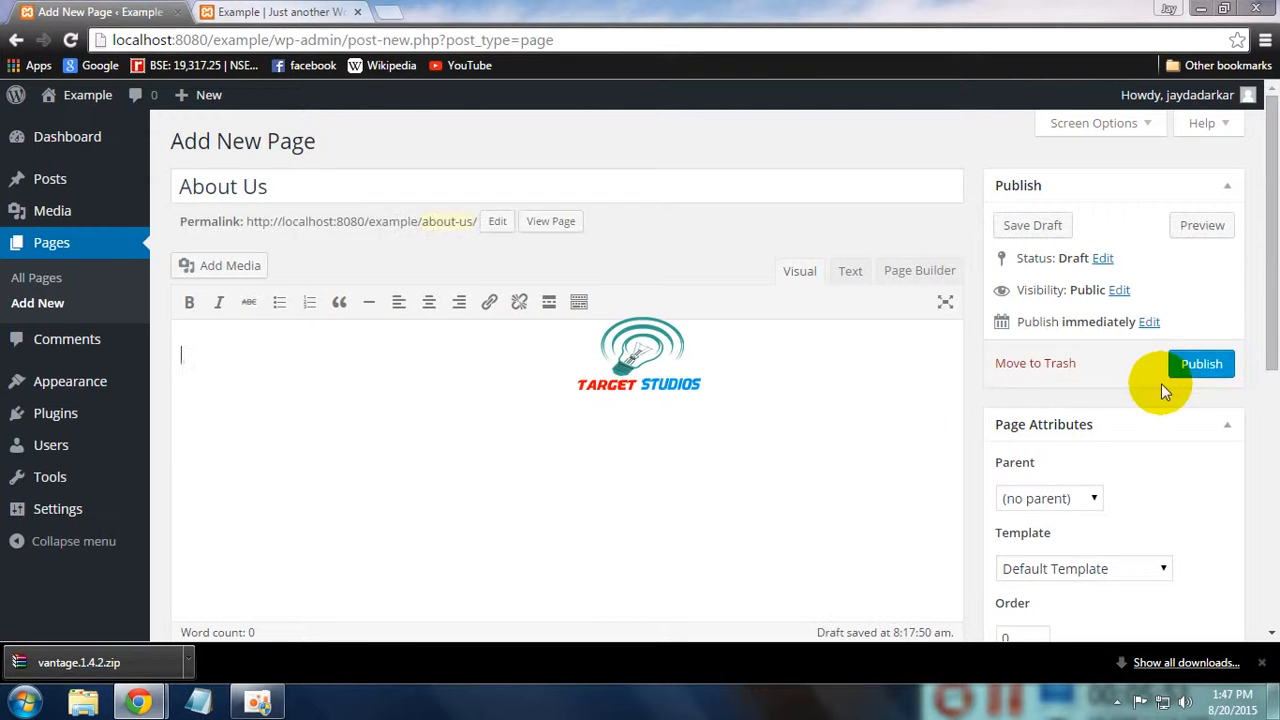
pyautogui.click(1200, 366)
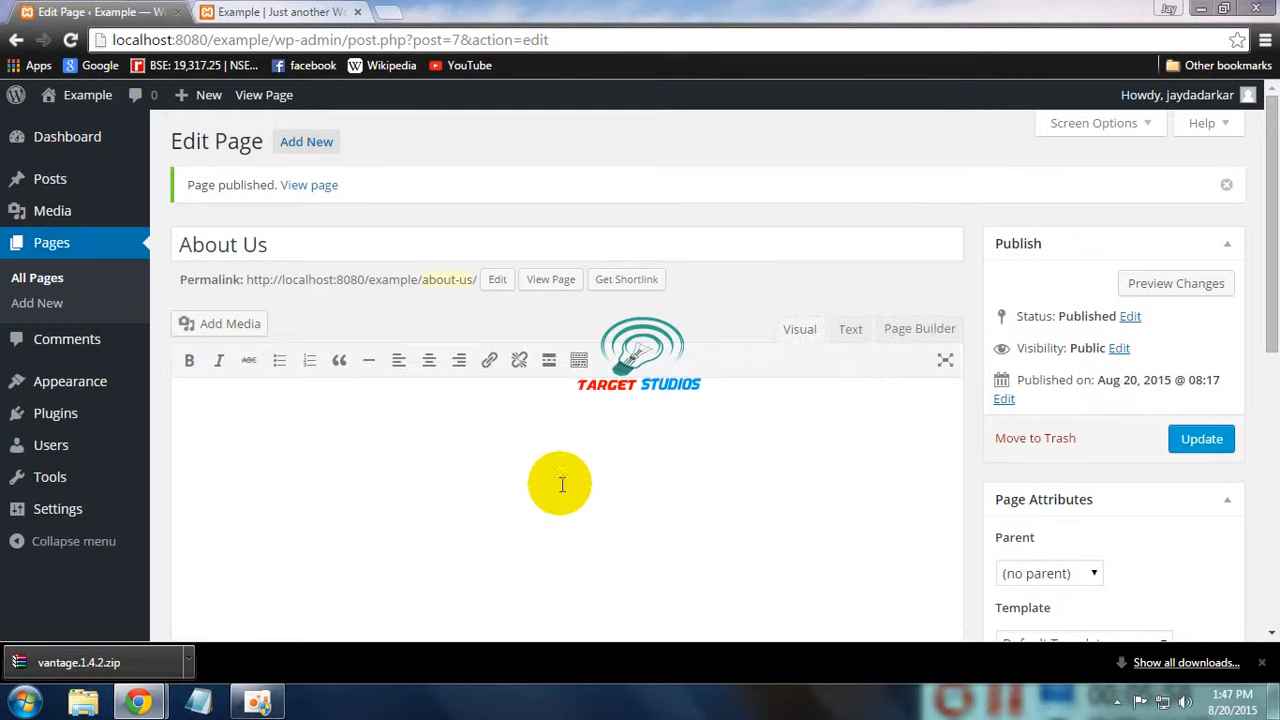
# Create and publish a page titled 'Contact Us'
pyautogui.click(305, 142)
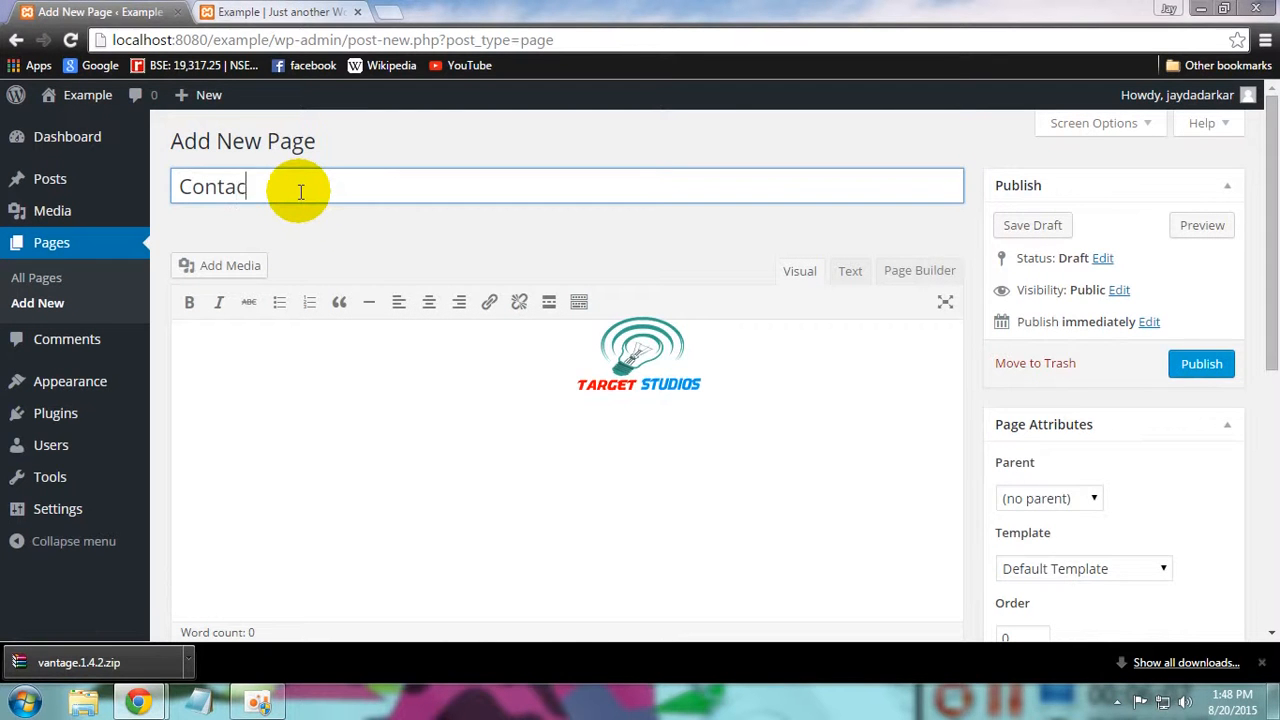
pyautogui.write('s')
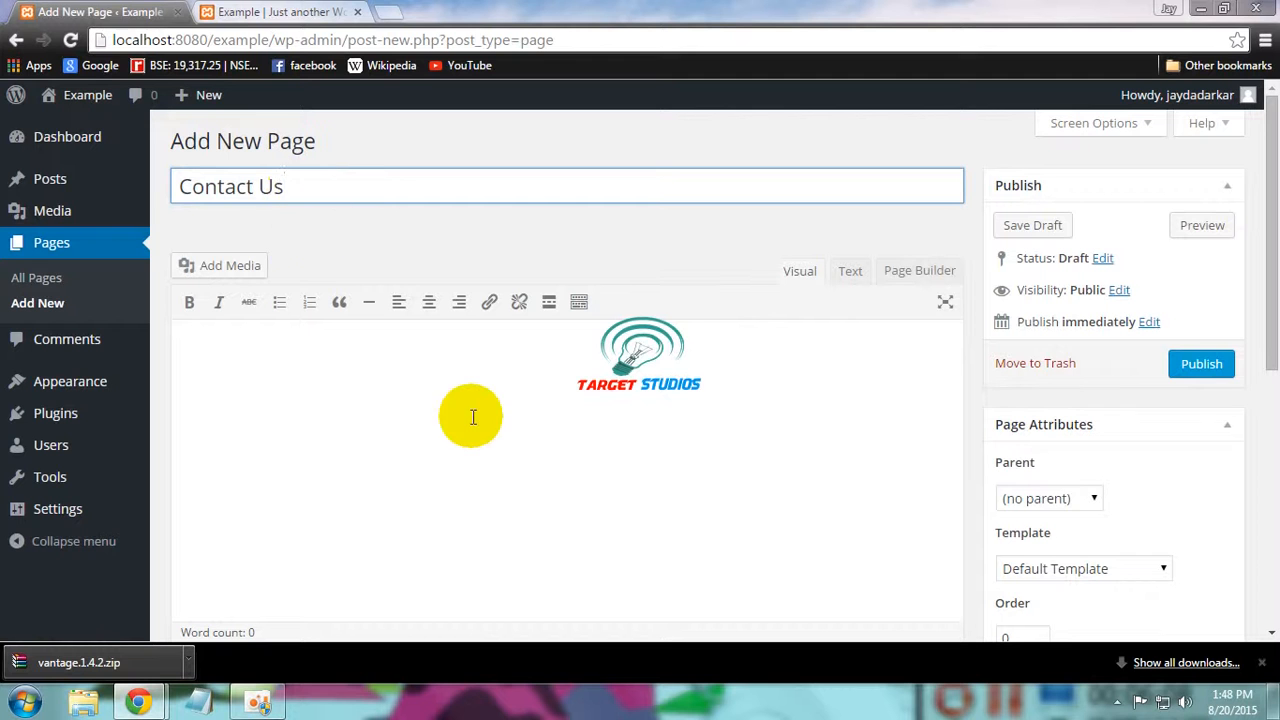
pyautogui.click(809, 363)
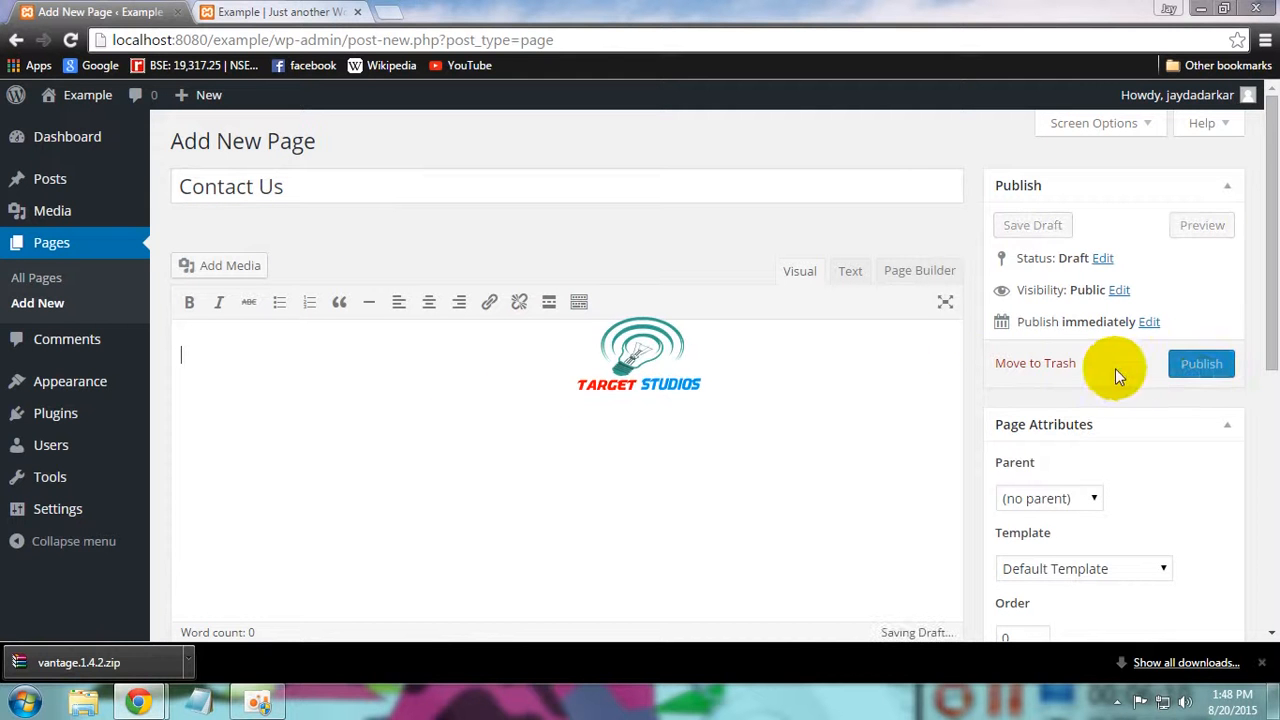
pyautogui.click(1201, 385)
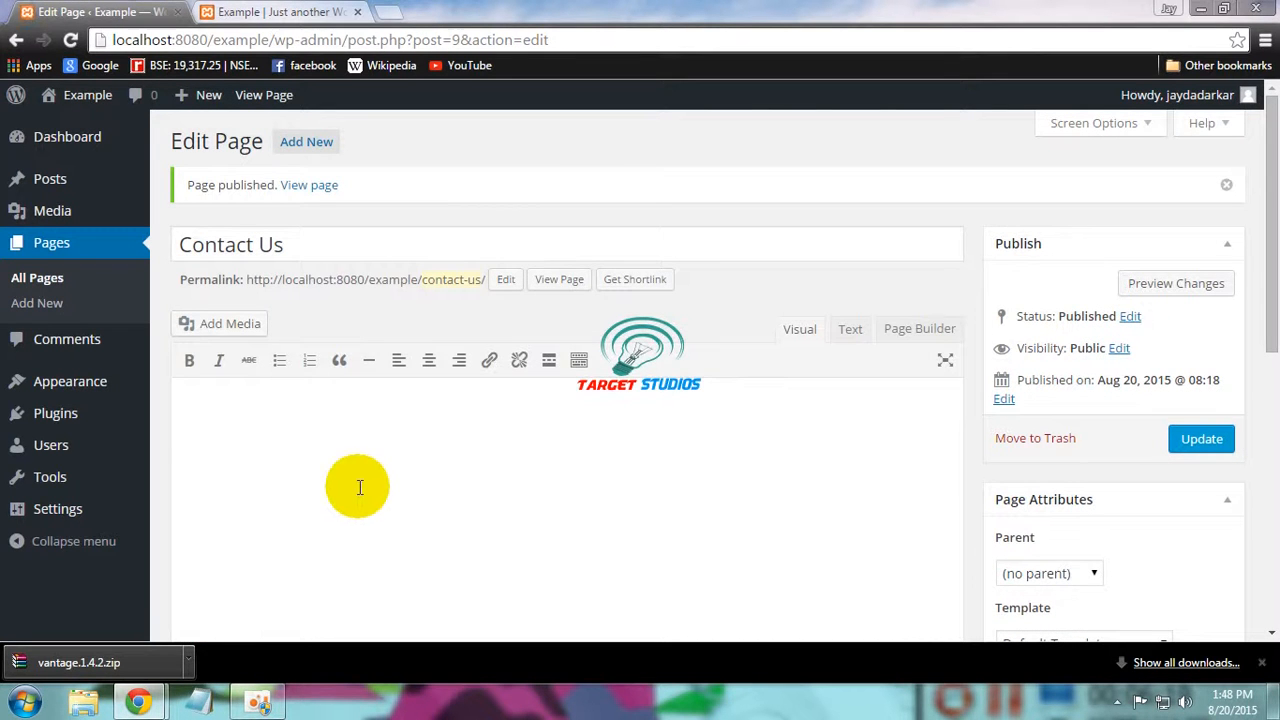
pyautogui.moveTo(135, 385)
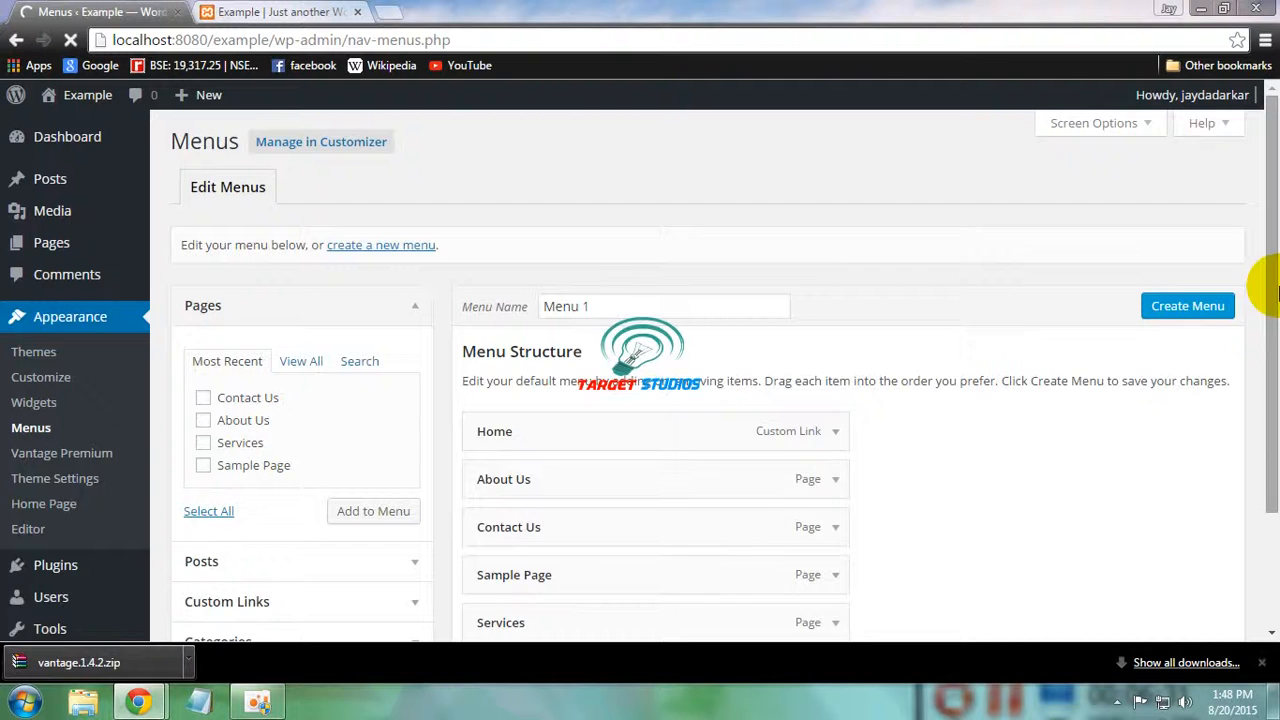
# Remove the custom Home link and relabel the Sample Page menu item as Home
pyautogui.scroll(-2, 1268, 310)
pyautogui.click(834, 340)
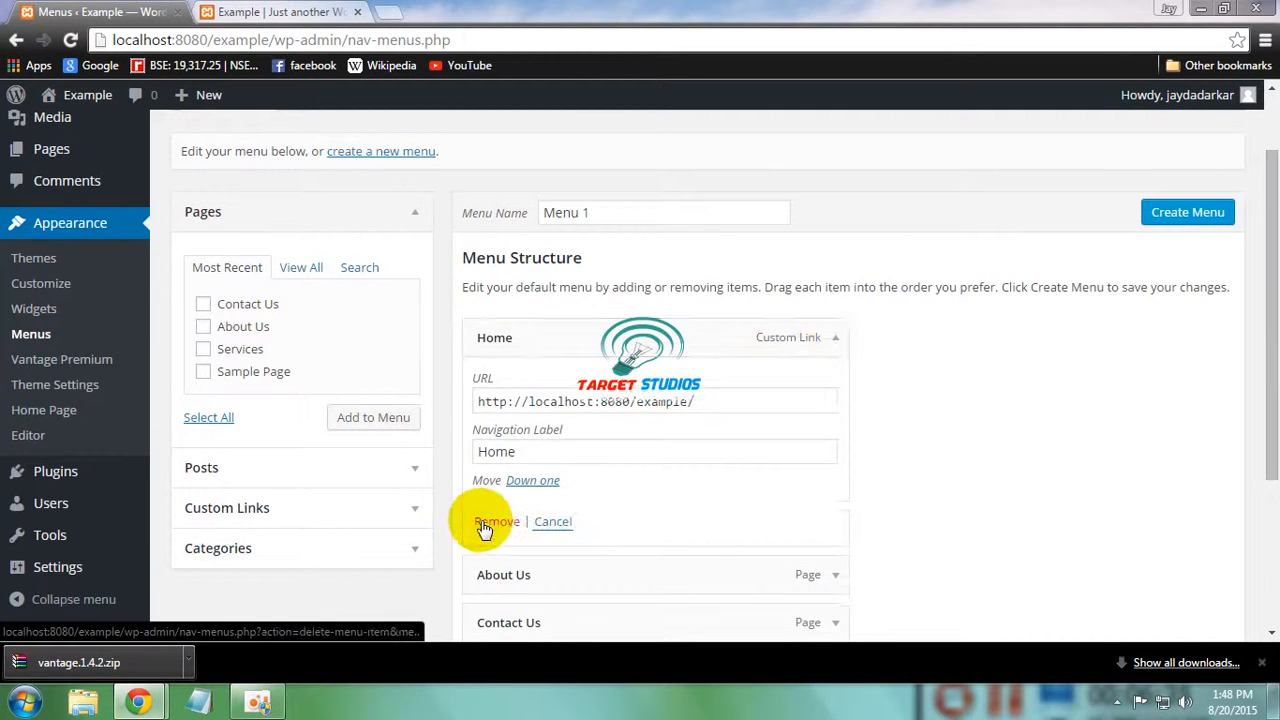
pyautogui.click(488, 523)
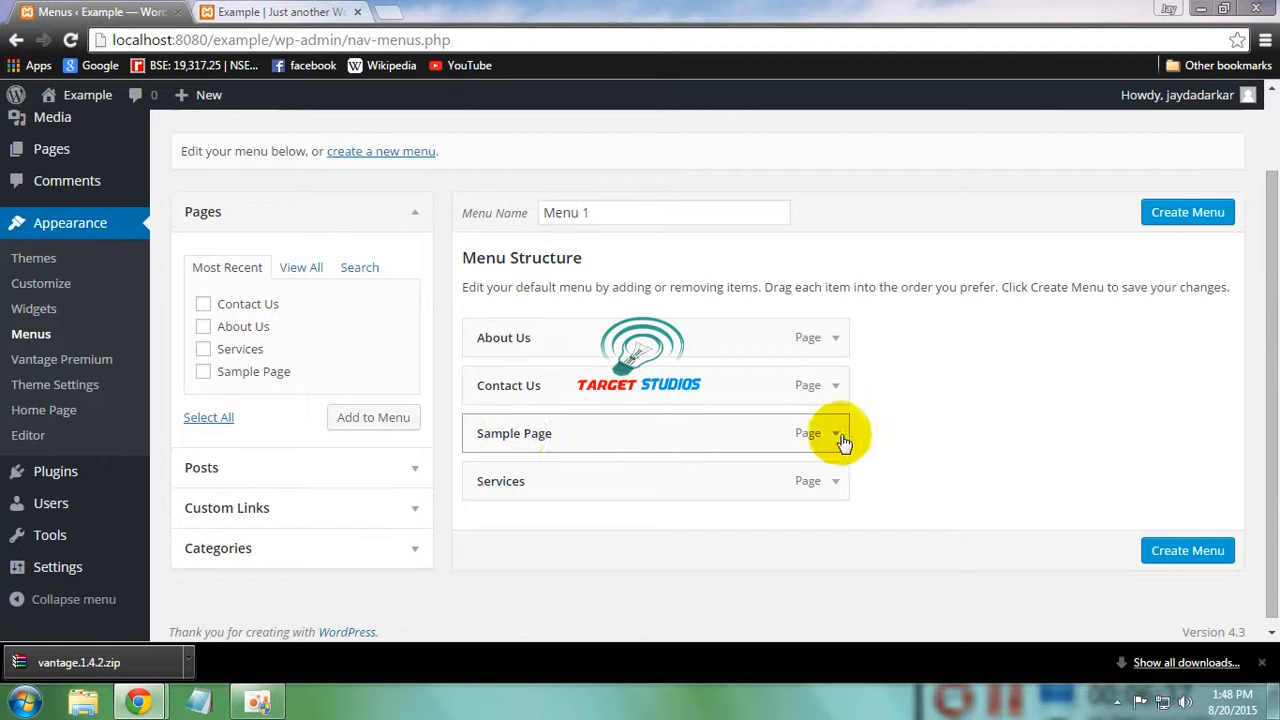
pyautogui.click(836, 435)
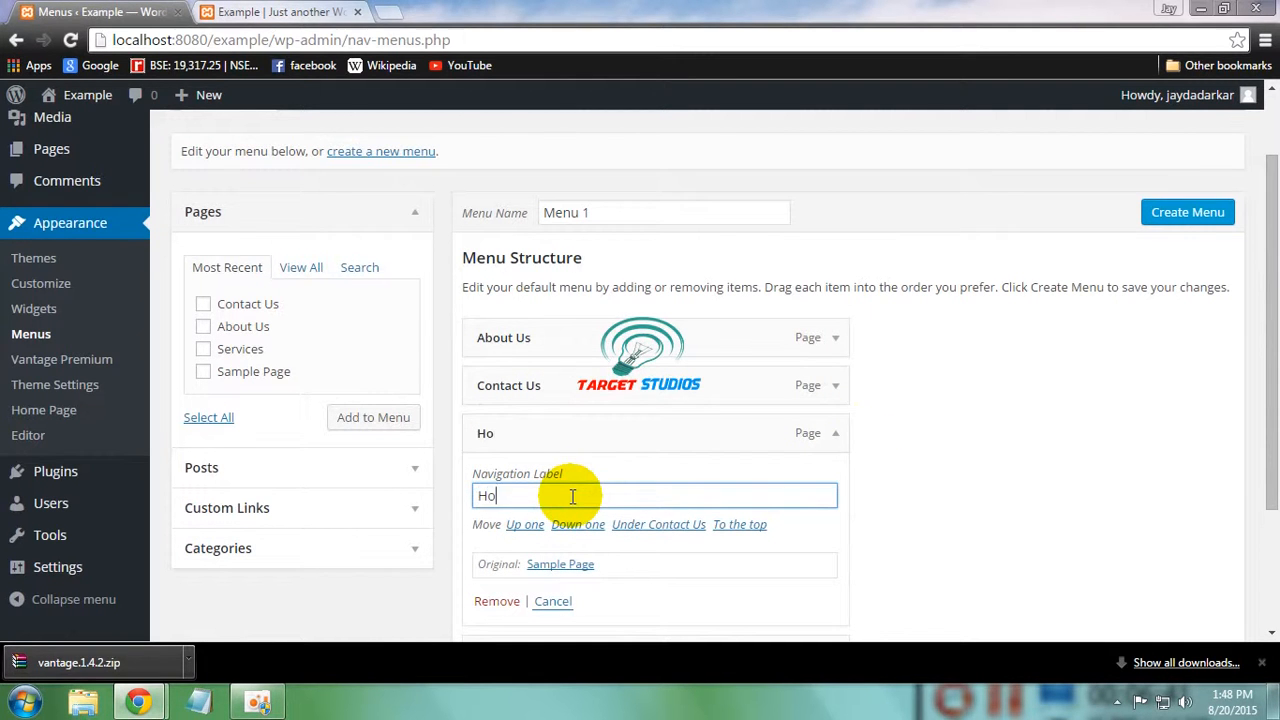
pyautogui.click(825, 443)
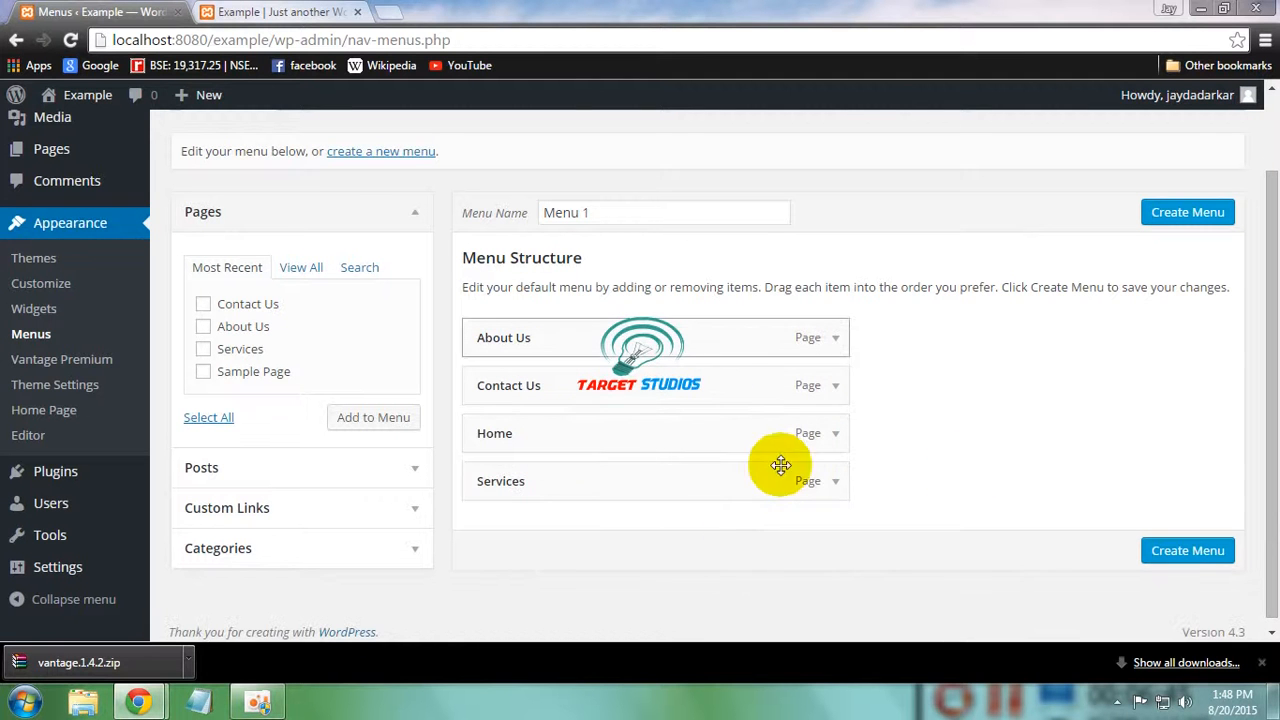
# Order Home first, nest Services under Home and About Us under Services, then create the menu
pyautogui.moveTo(543, 443); pyautogui.dragTo(524, 331)
pyautogui.moveTo(537, 491); pyautogui.dragTo(496, 382)
pyautogui.moveTo(475, 384); pyautogui.dragTo(551, 380)
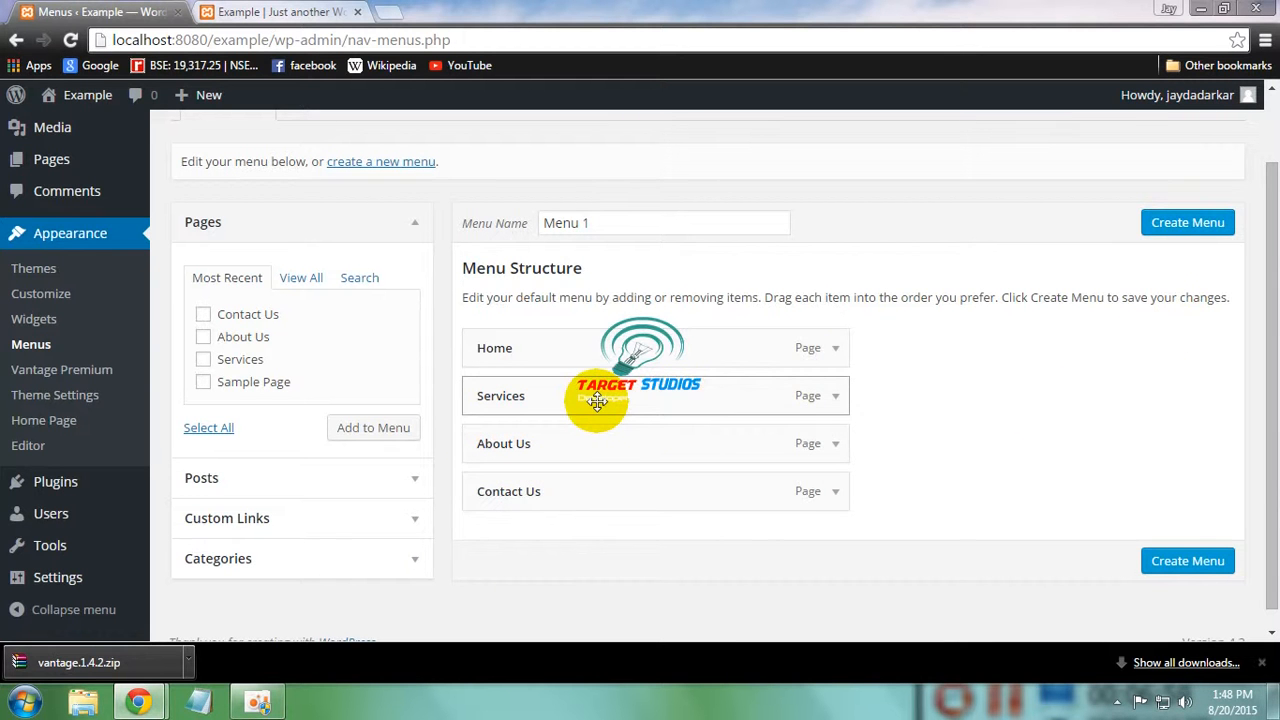
pyautogui.moveTo(597, 400); pyautogui.dragTo(570, 385)
pyautogui.moveTo(517, 443); pyautogui.dragTo(612, 447)
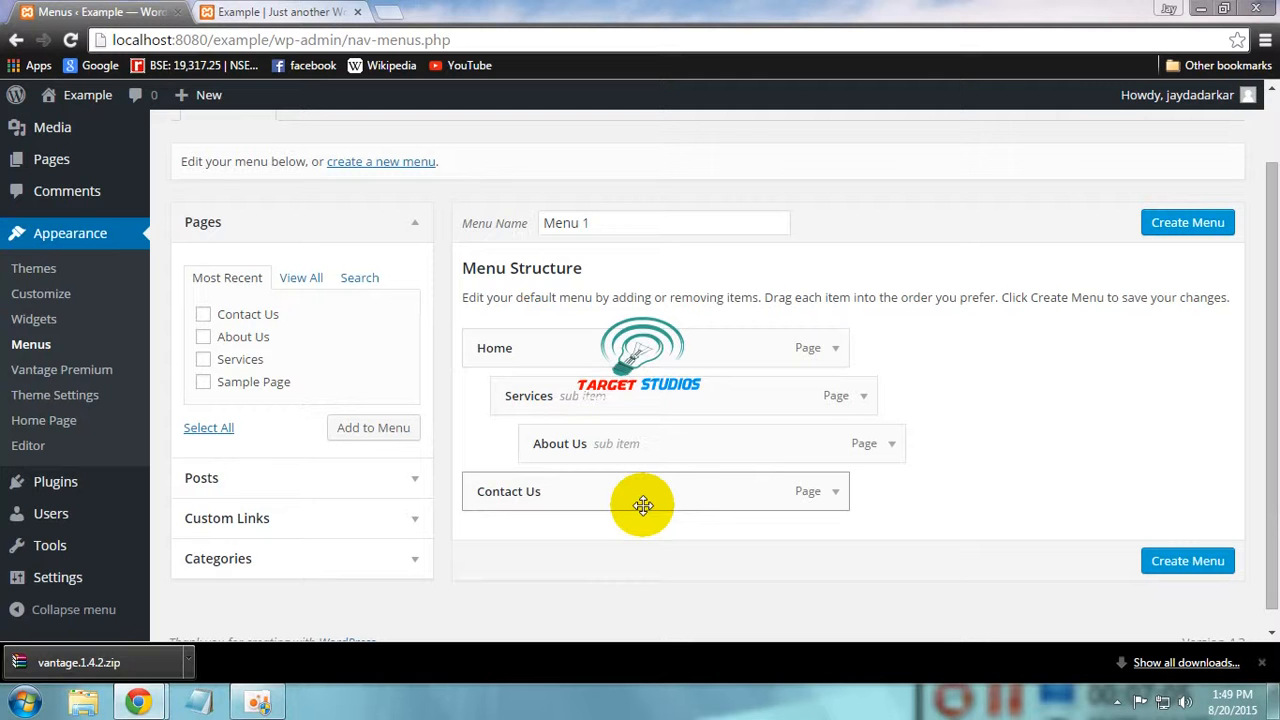
pyautogui.click(1166, 237)
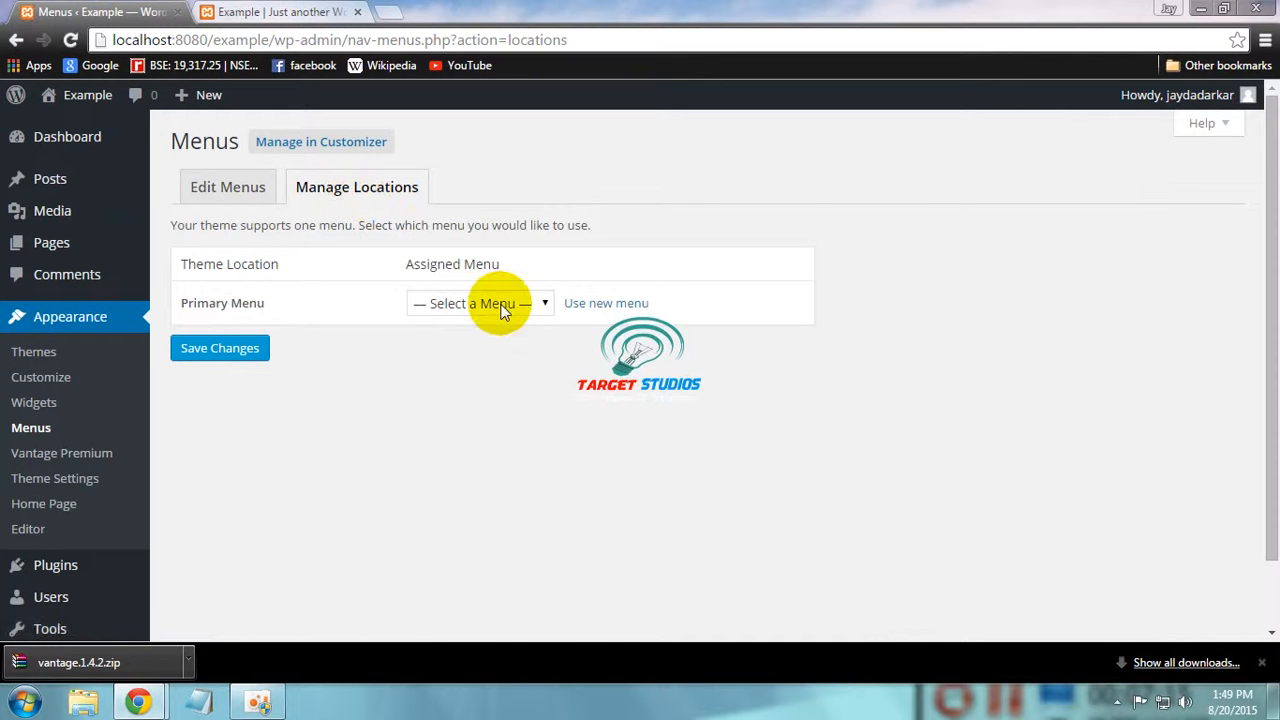
# Assign Menu 1 to the Primary Menu location, save it, and view the front page
pyautogui.click(503, 312)
pyautogui.click(440, 344)
pyautogui.click(220, 350)
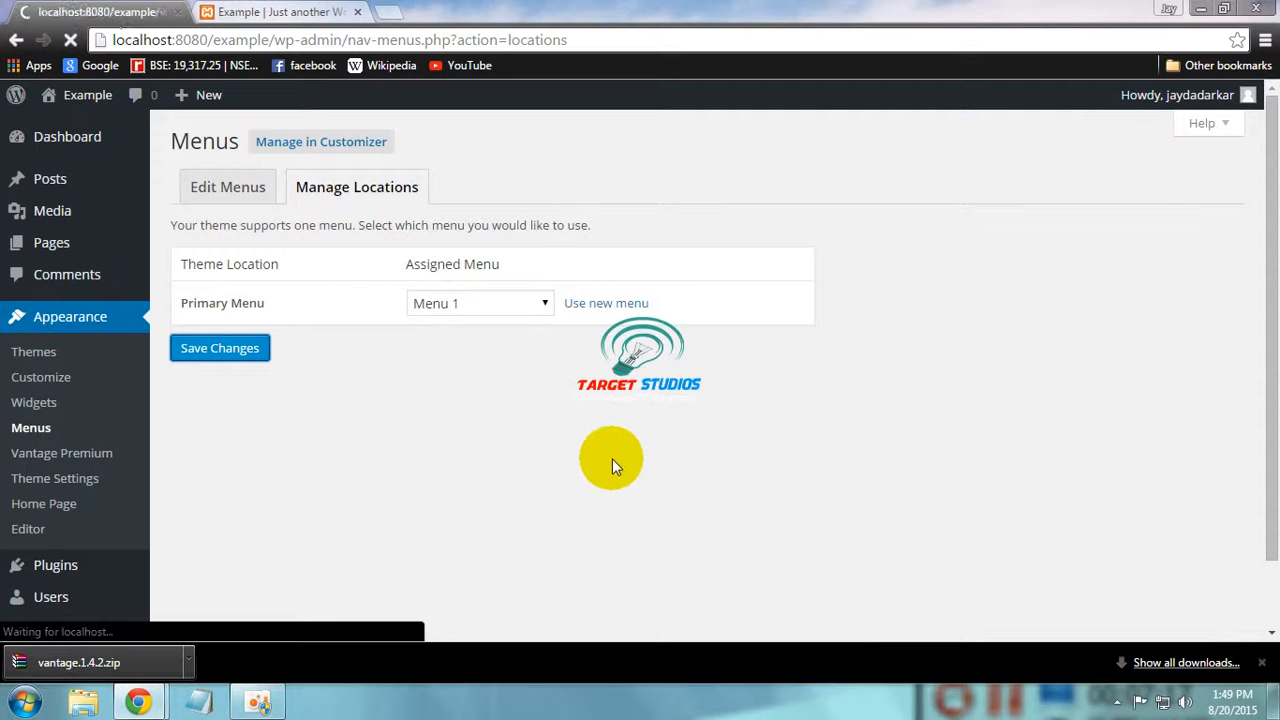
pyautogui.click(256, 10)
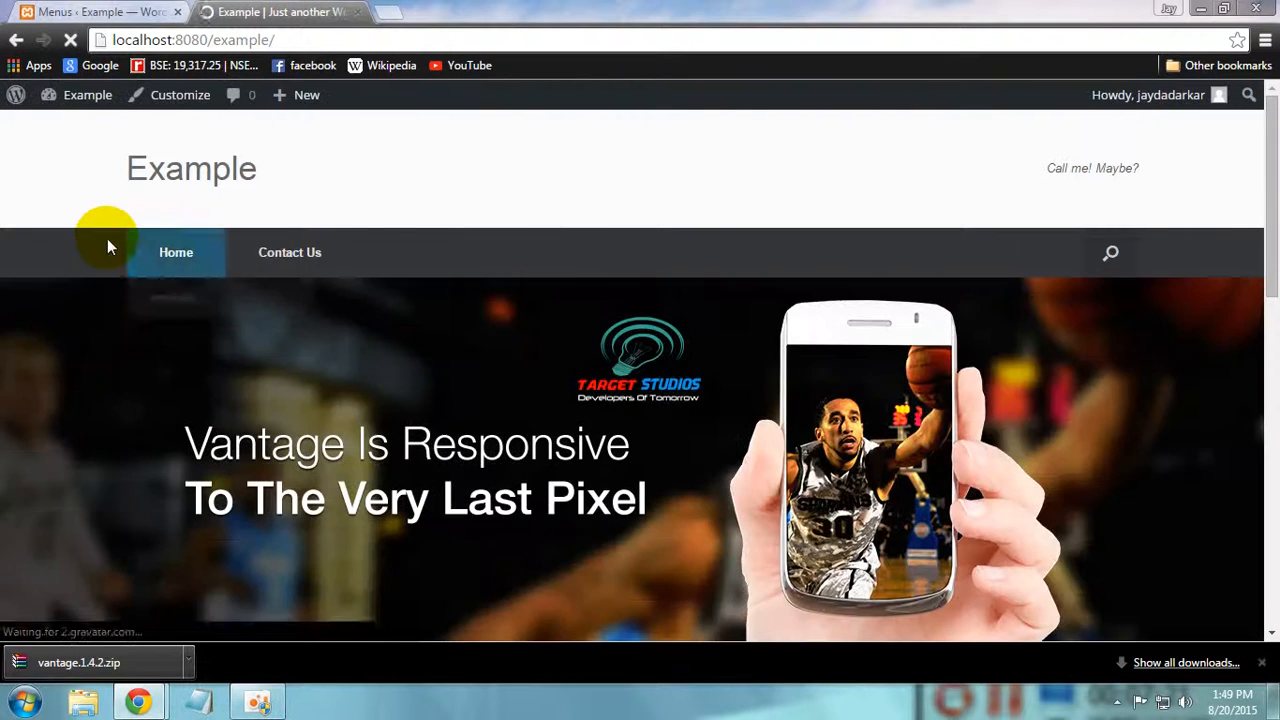
# Move Services out to the top level of Menu 1 and check the site navigation
pyautogui.moveTo(184, 260)
pyautogui.moveTo(191, 297)
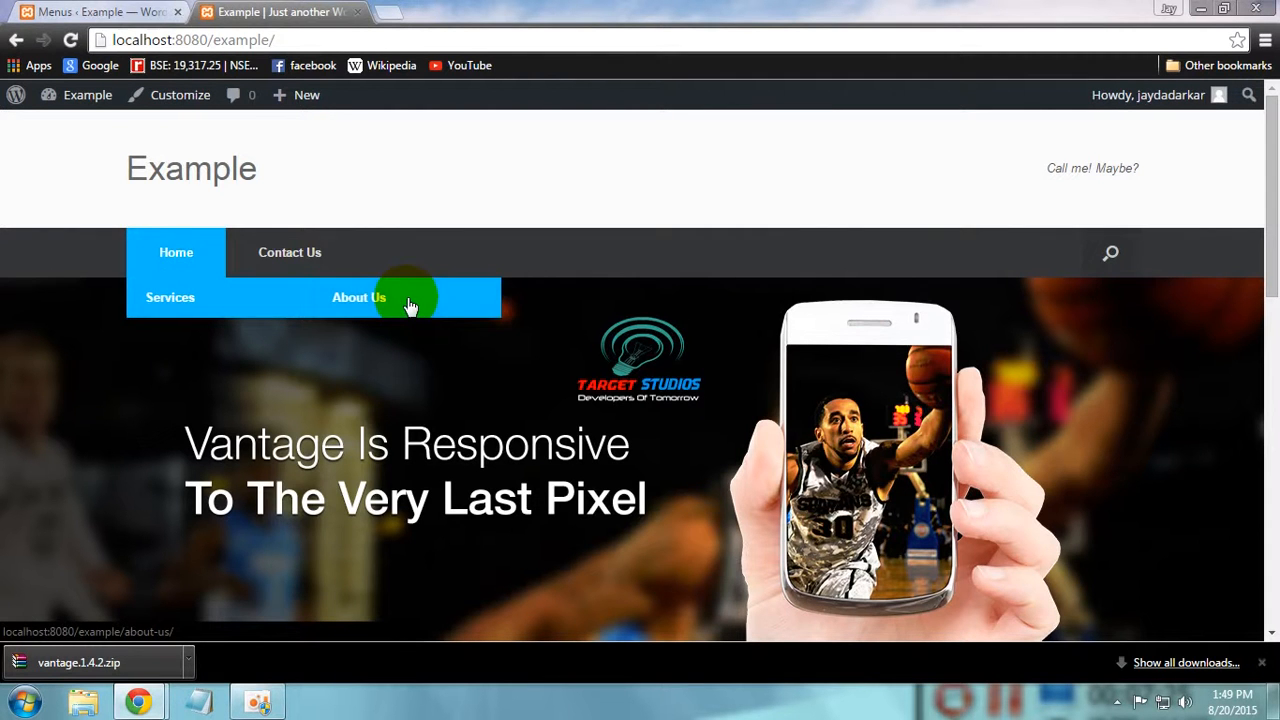
pyautogui.click(145, 14)
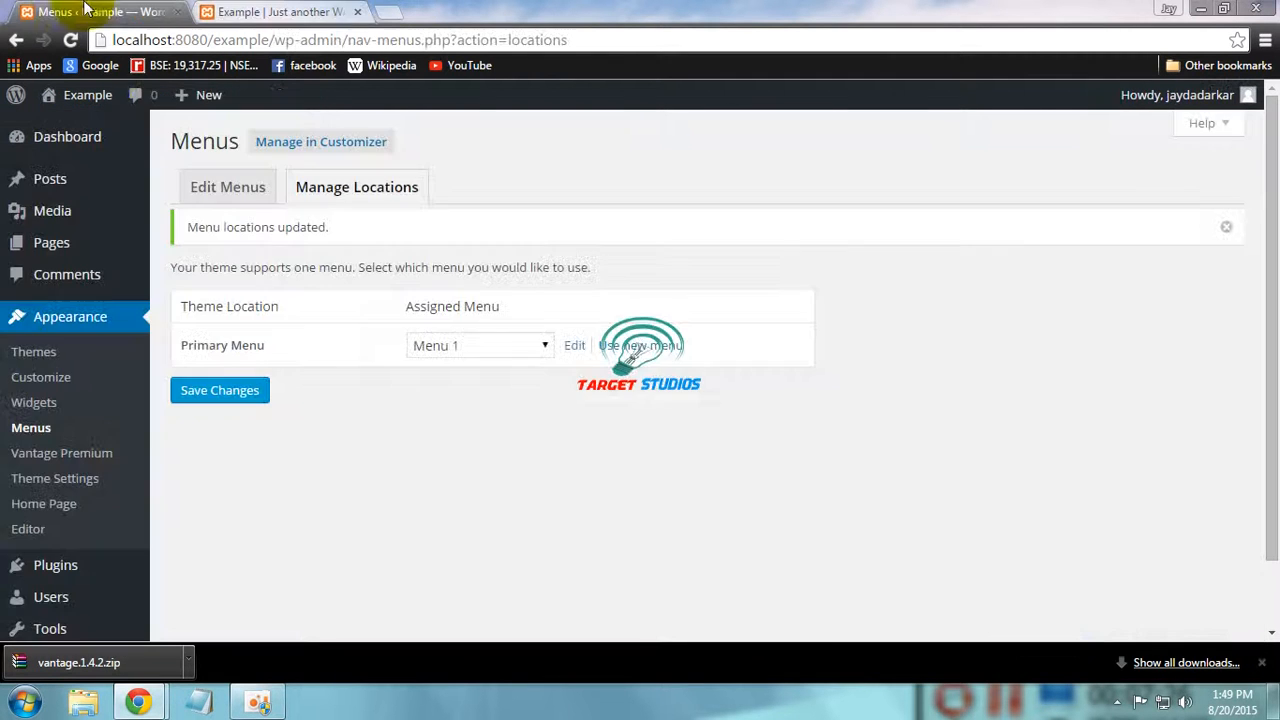
pyautogui.click(217, 192)
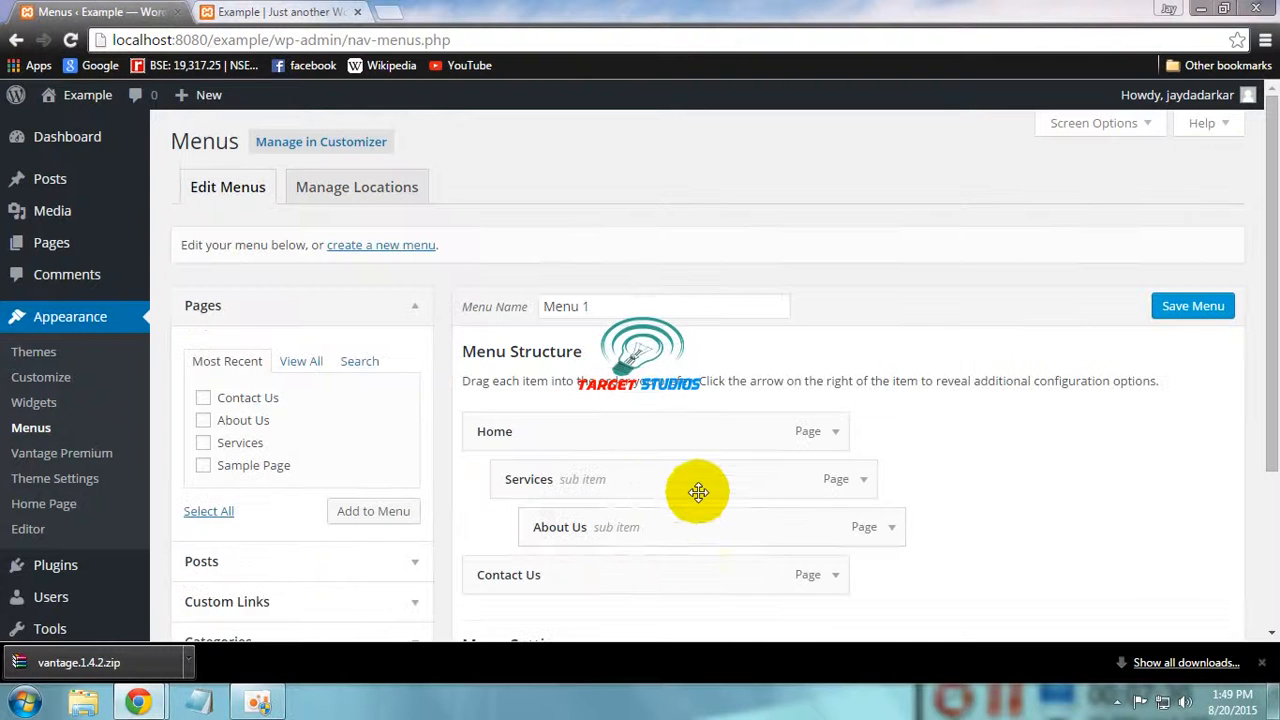
pyautogui.moveTo(698, 491); pyautogui.dragTo(582, 536)
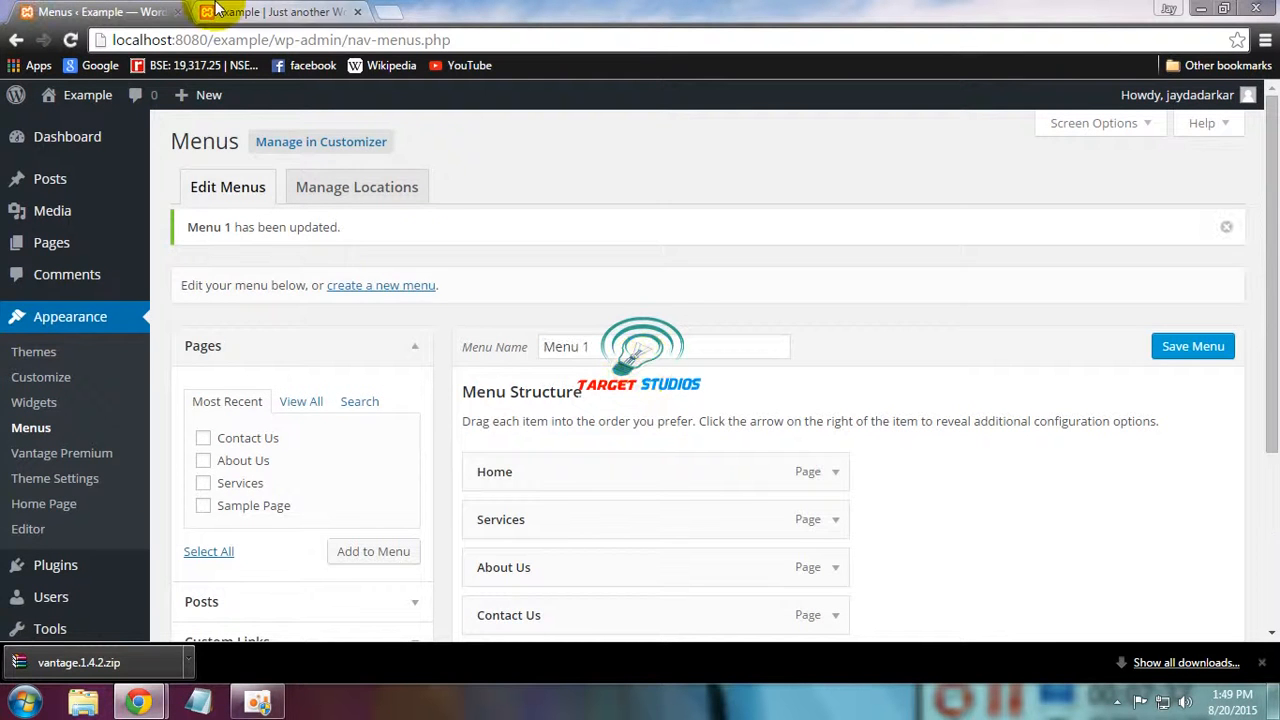
pyautogui.click(217, 8)
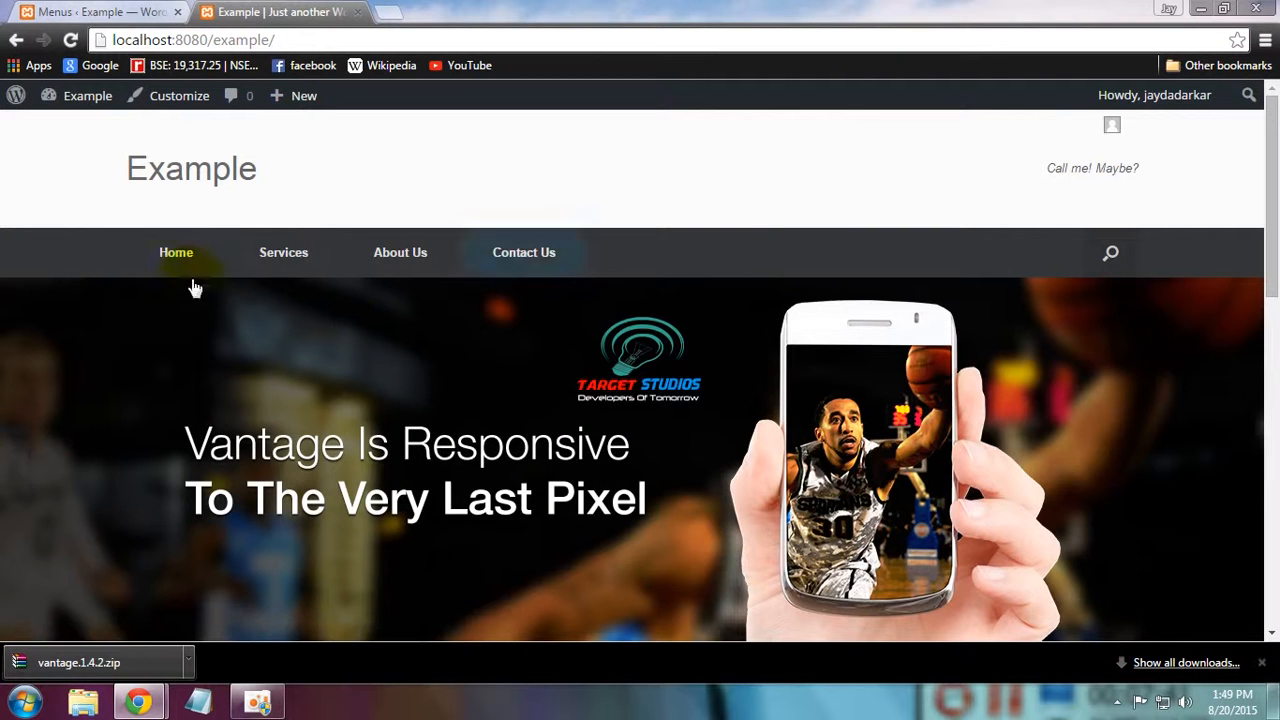
# Recheck the live navigation once more, then go to the Pages list
pyautogui.click(75, 10)
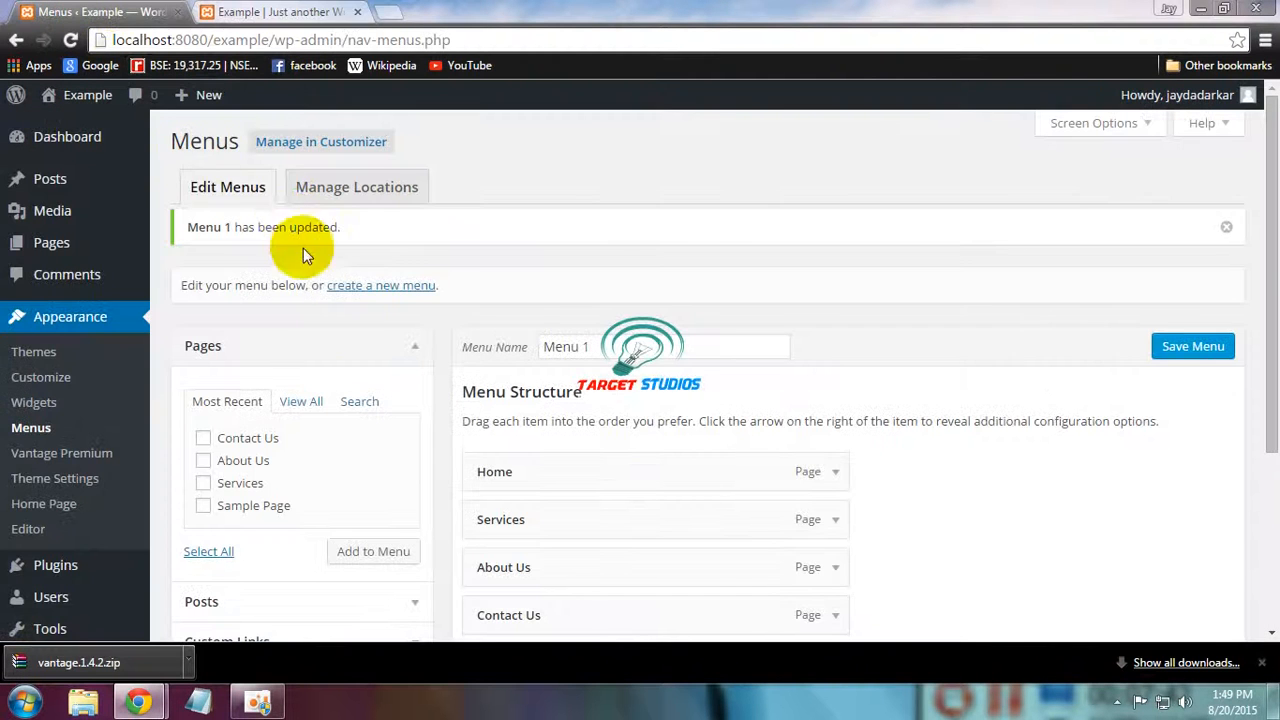
pyautogui.click(270, 11)
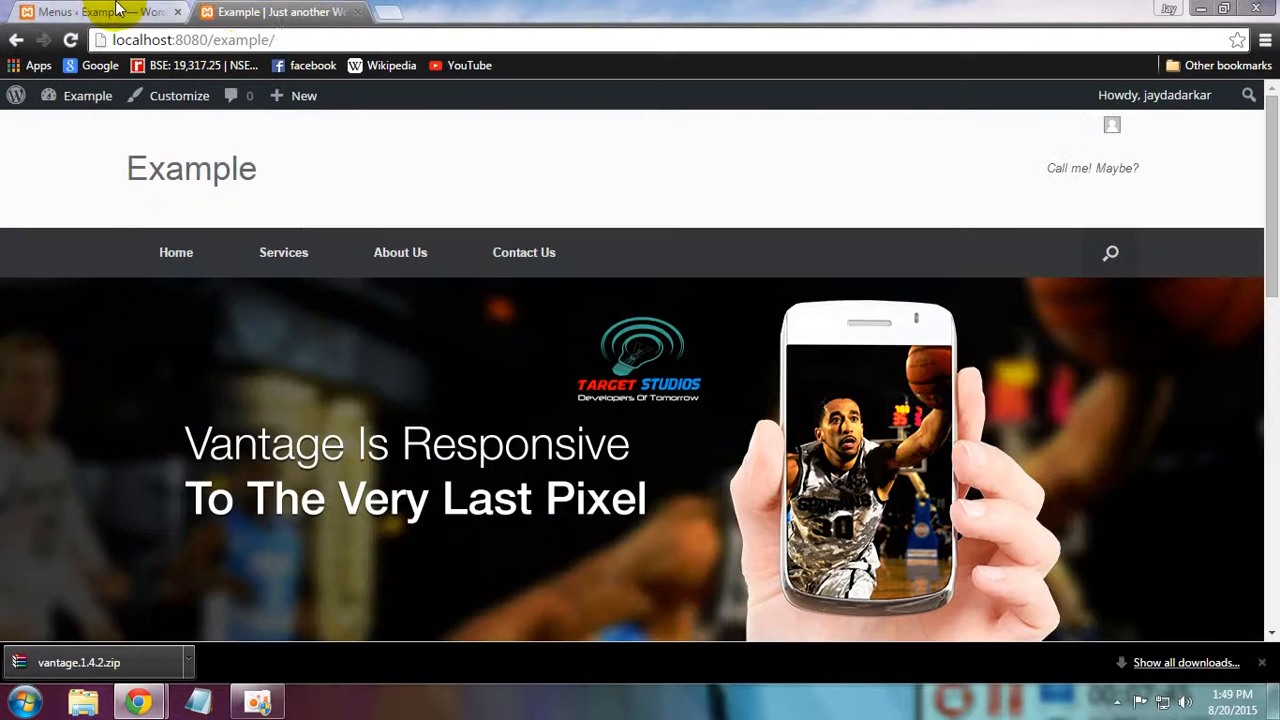
pyautogui.click(115, 9)
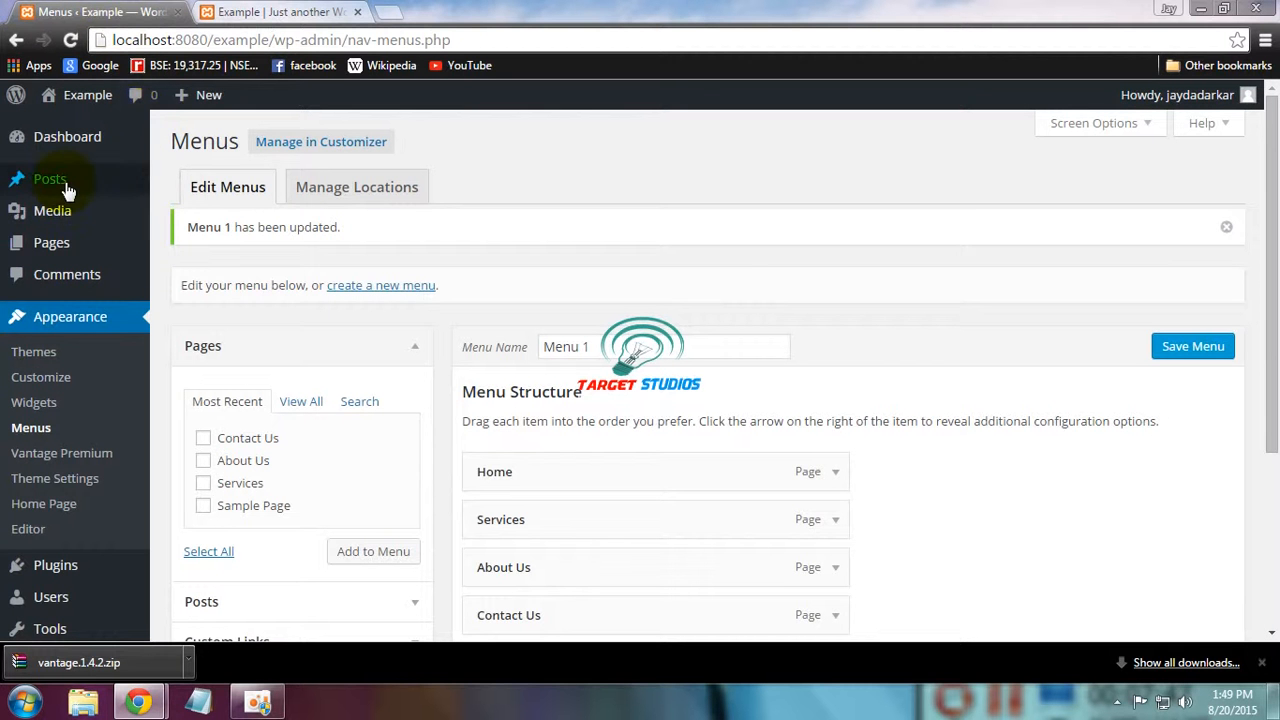
pyautogui.click(80, 248)
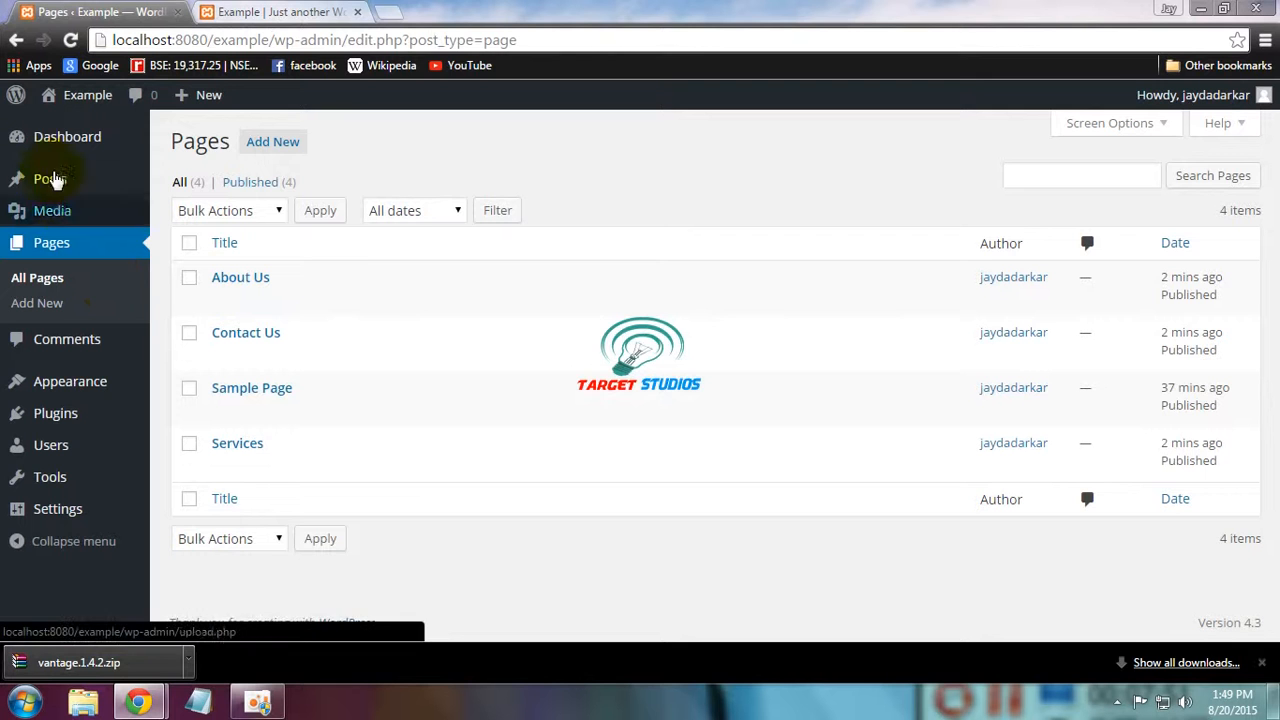
# Launch Customize Your Site from the Dashboard and close Chrome's downloads bar
pyautogui.moveTo(58, 143)
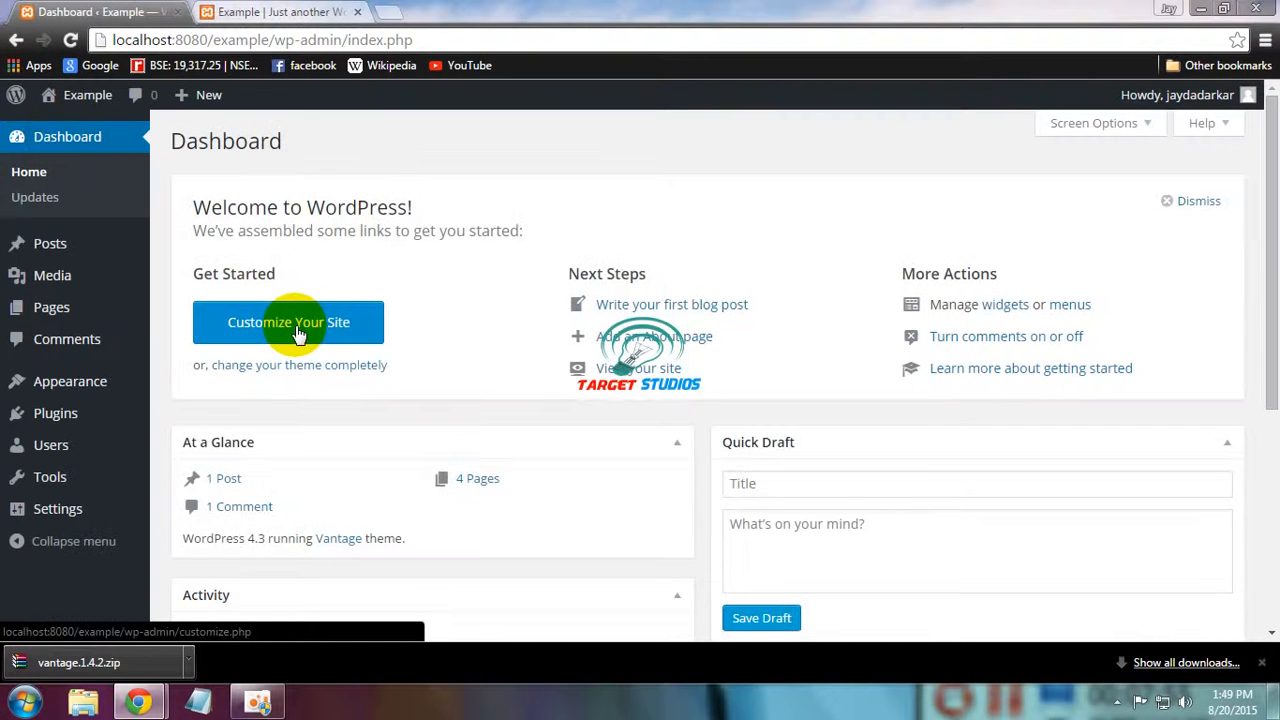
pyautogui.click(297, 330)
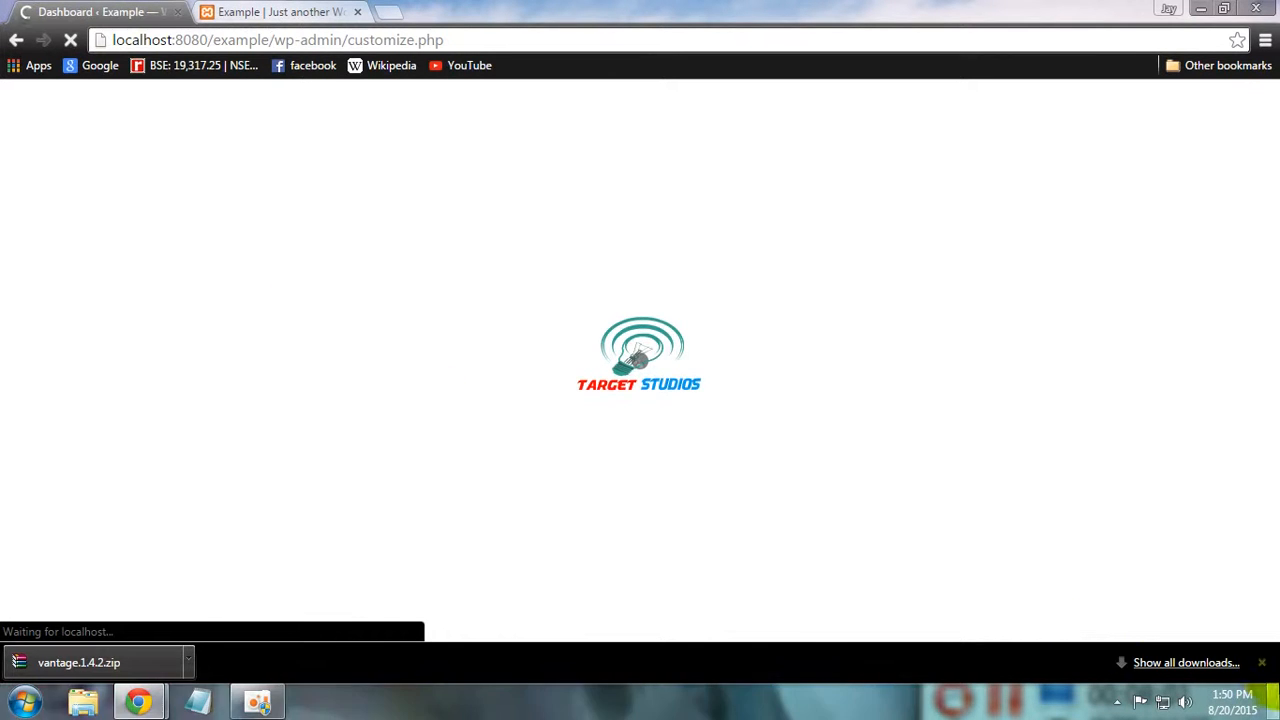
pyautogui.click(1262, 663)
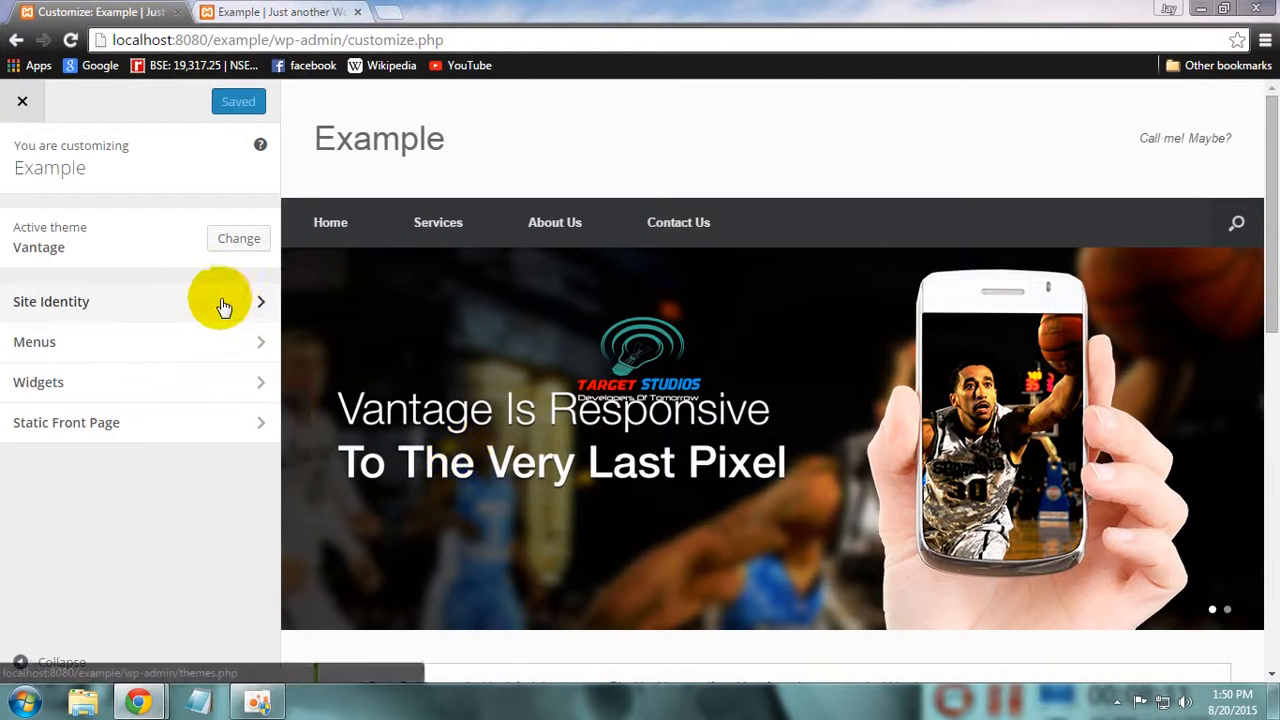
# Change the tagline to 'Wordpress Tutorial' in Site Identity, publish, and go back
pyautogui.click(222, 296)
pyautogui.click(208, 317)
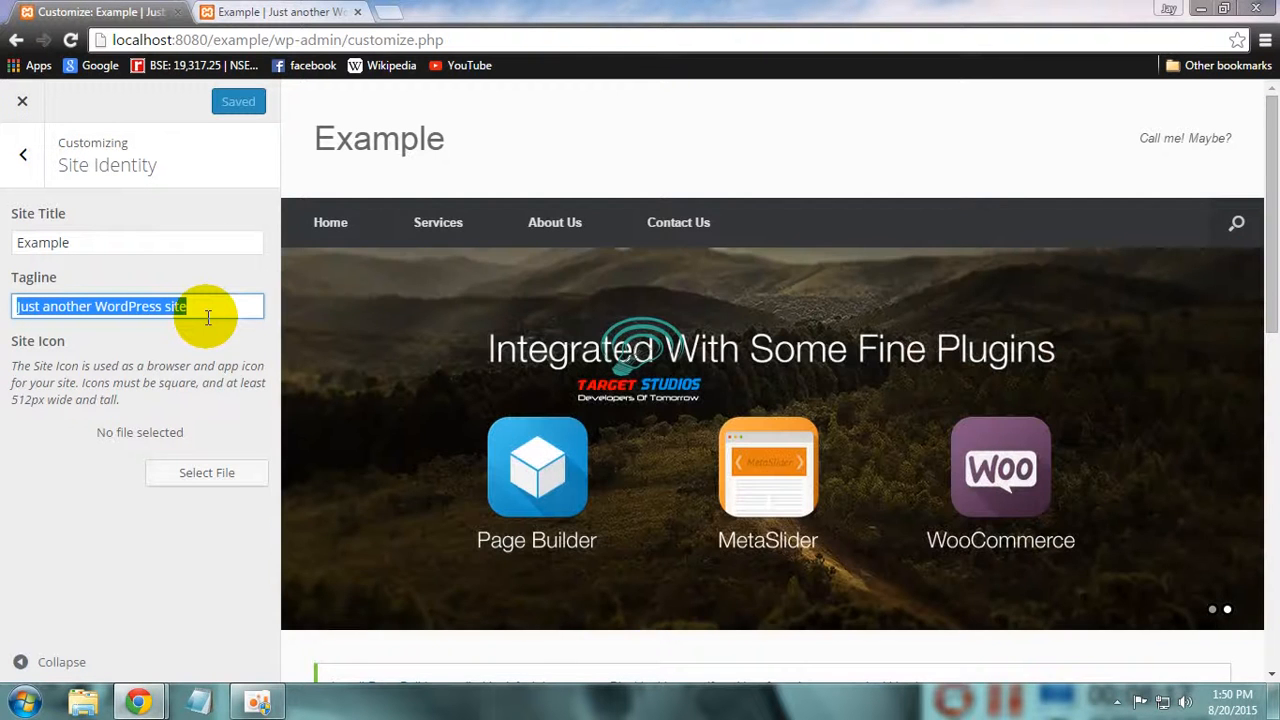
pyautogui.write('Word')
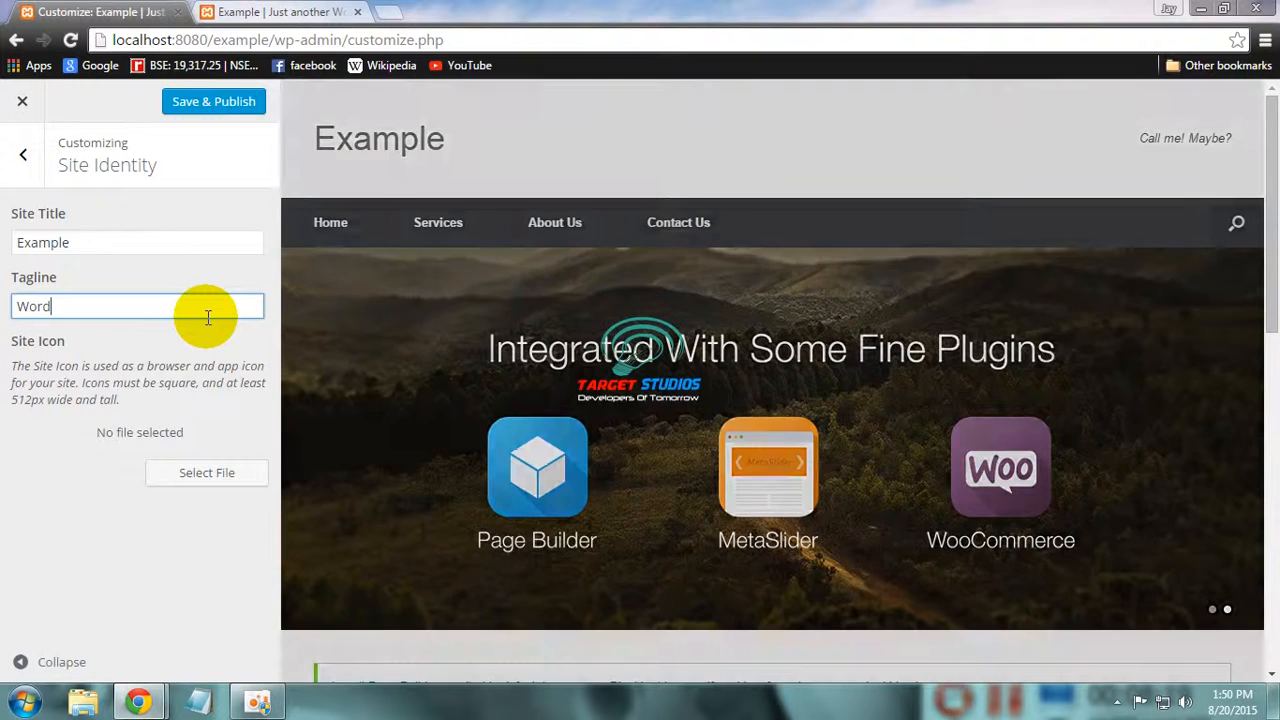
pyautogui.write('press')
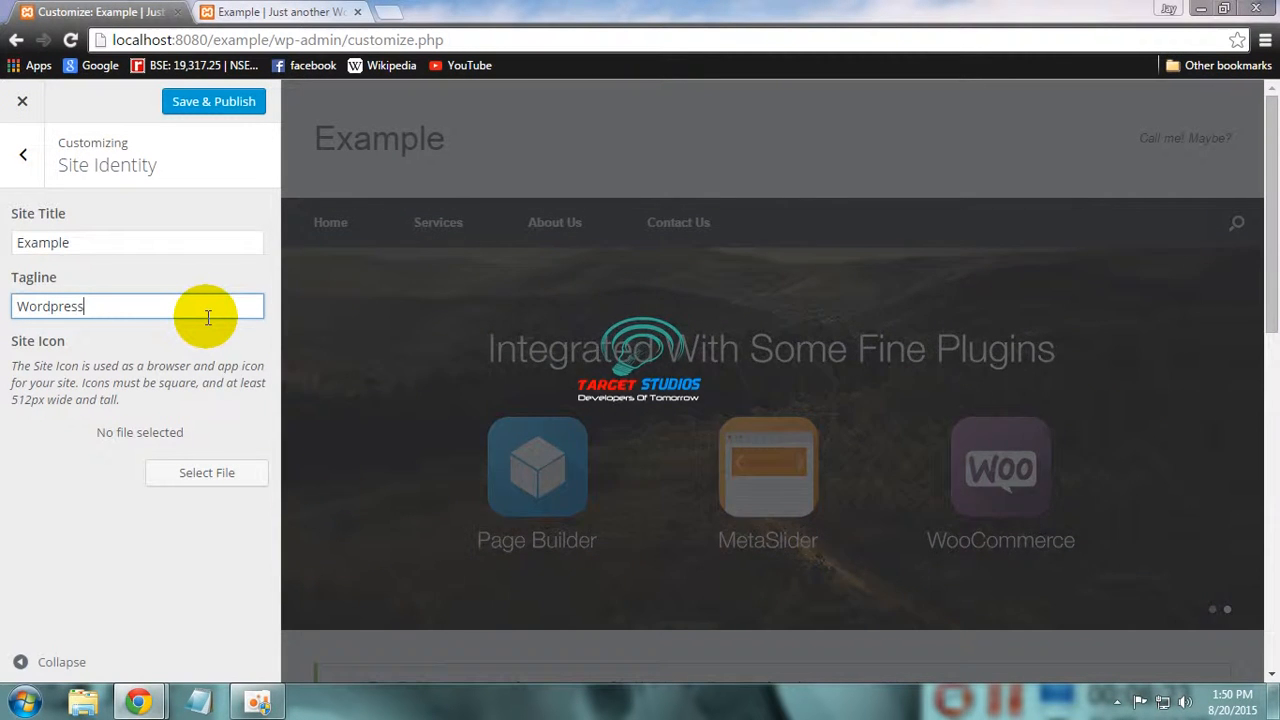
pyautogui.write(' Tutorial')
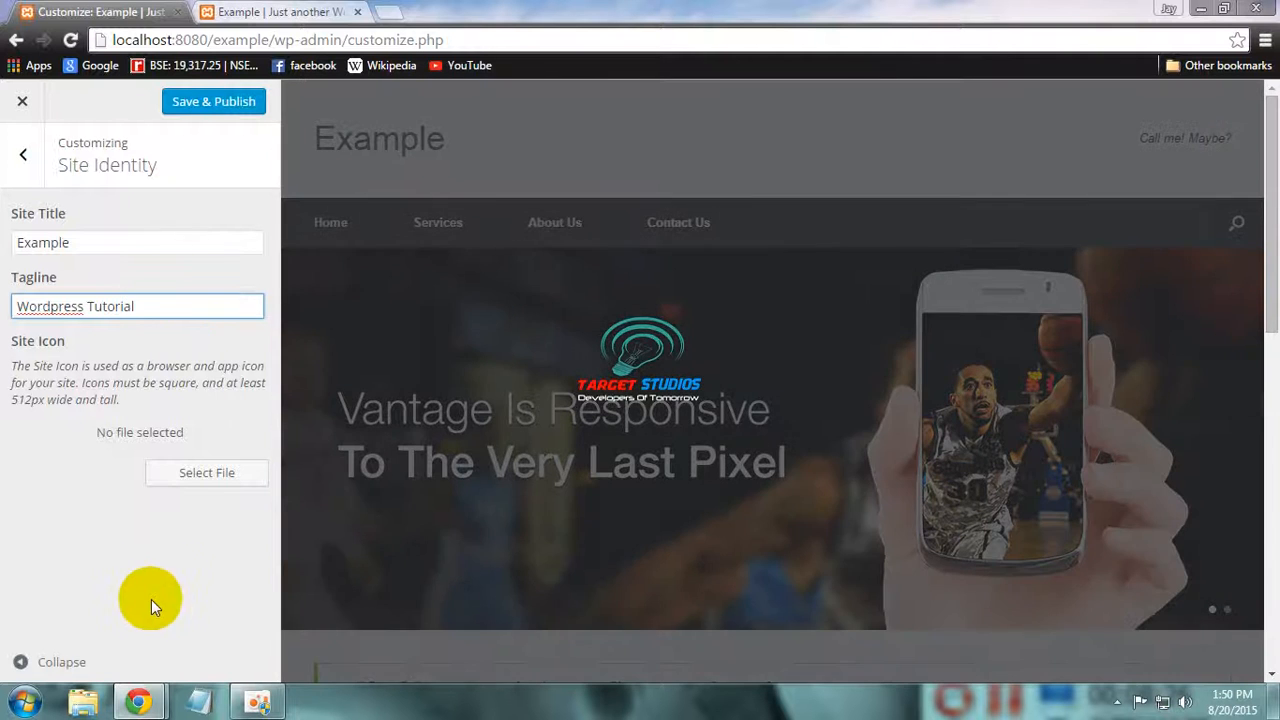
pyautogui.click(151, 600)
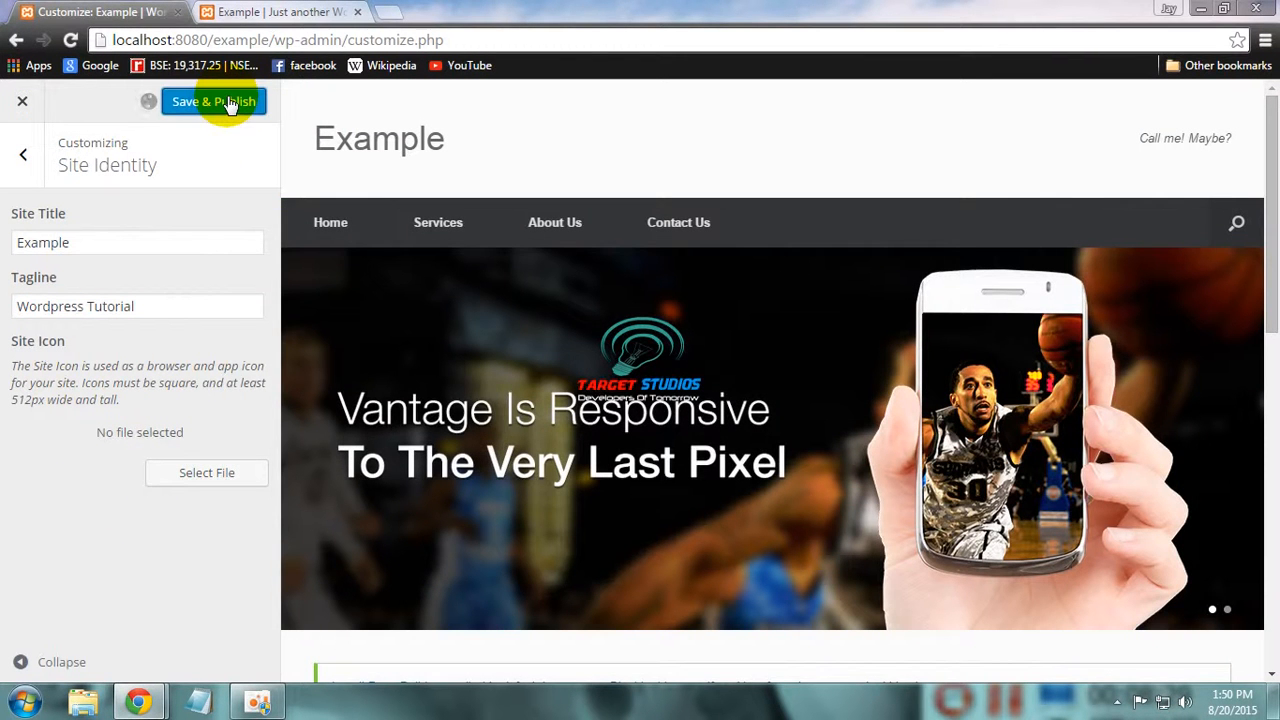
pyautogui.click(229, 104)
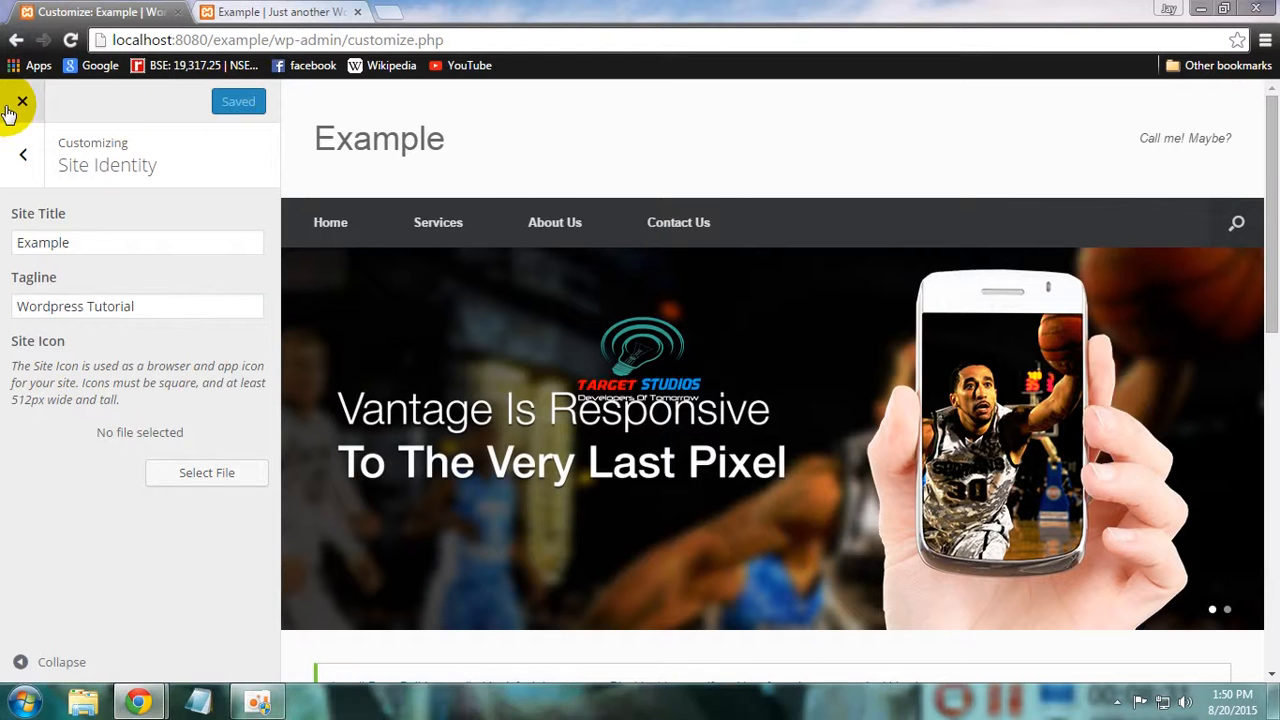
pyautogui.click(28, 153)
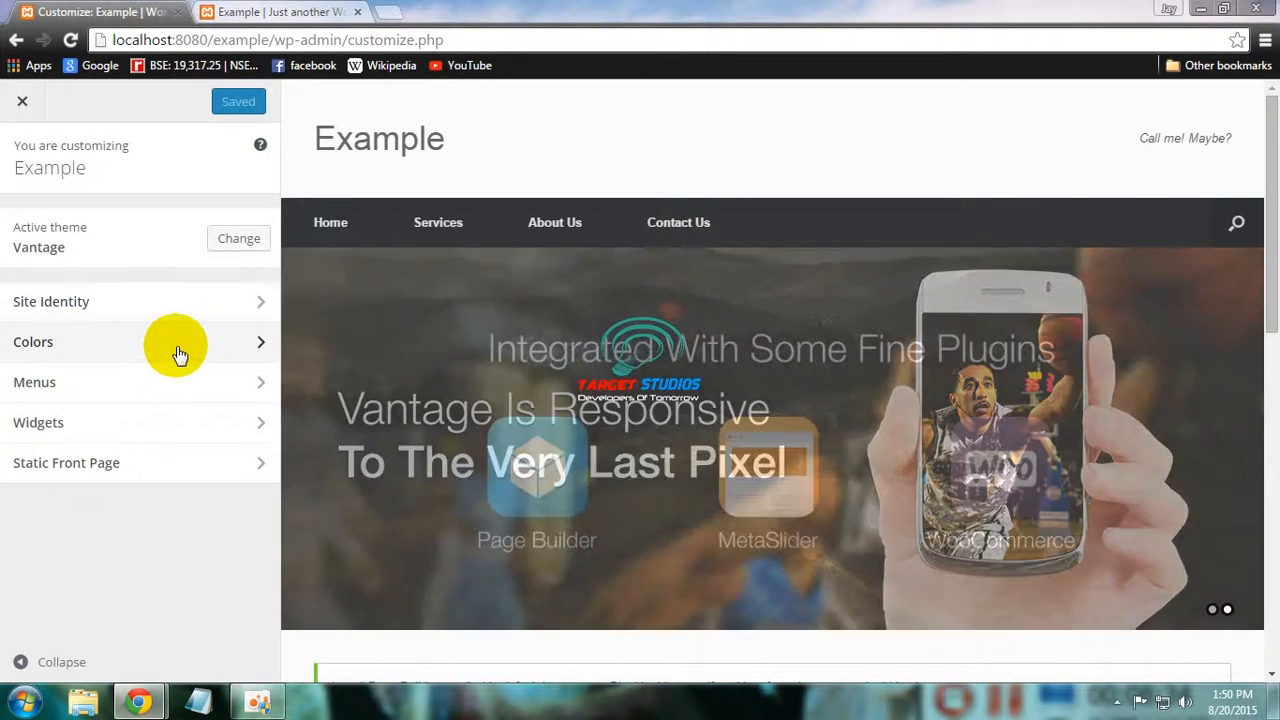
# Glance at the Colors and Menus sections, then open Static Front Page
pyautogui.click(177, 352)
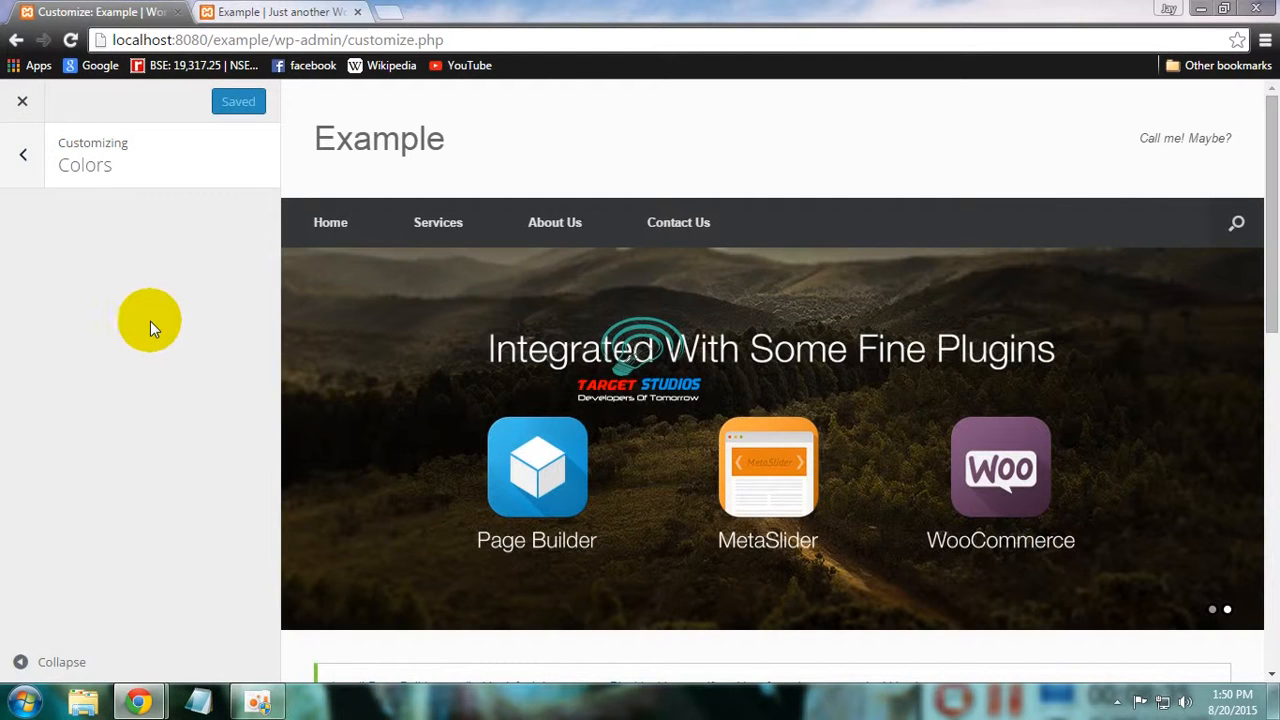
pyautogui.click(20, 170)
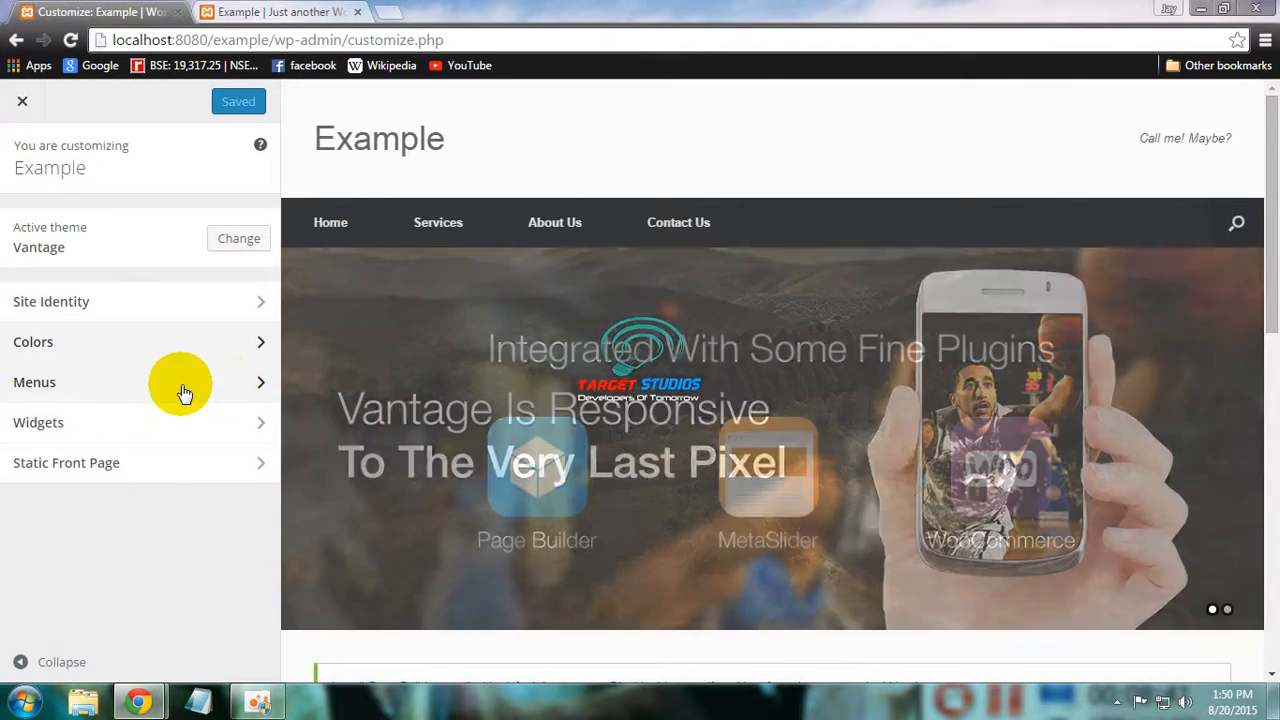
pyautogui.click(183, 392)
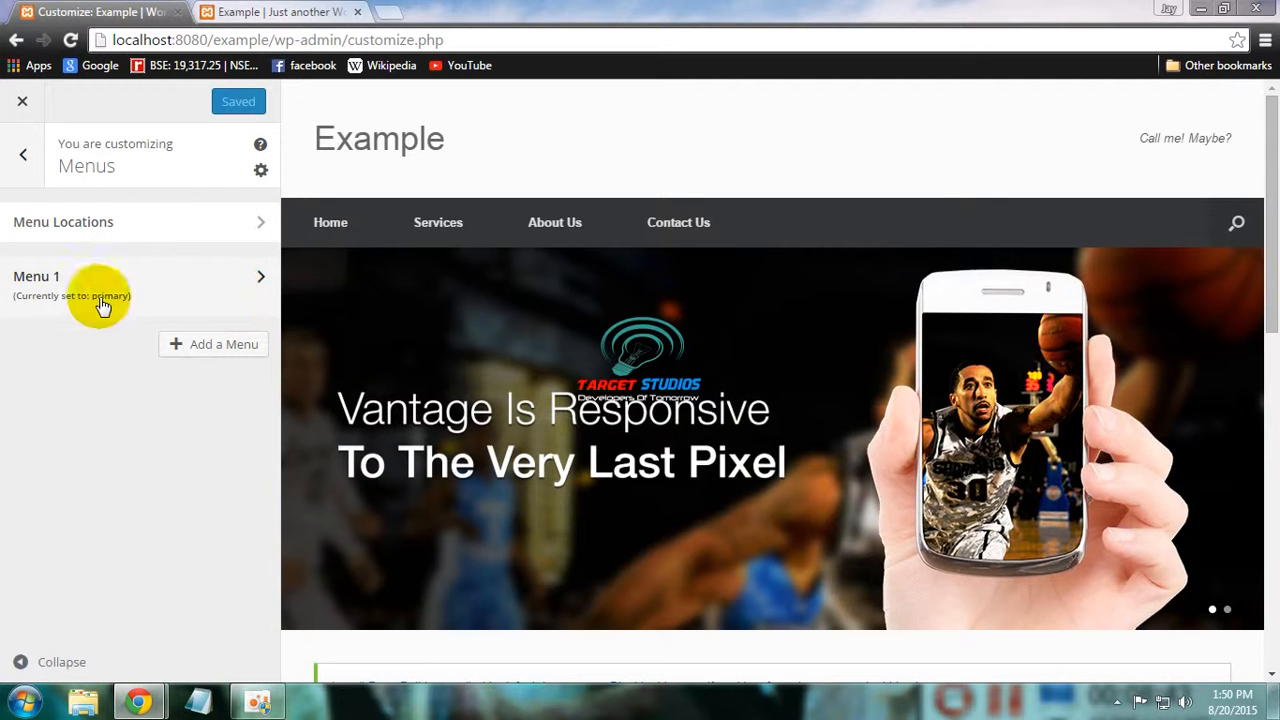
pyautogui.click(20, 161)
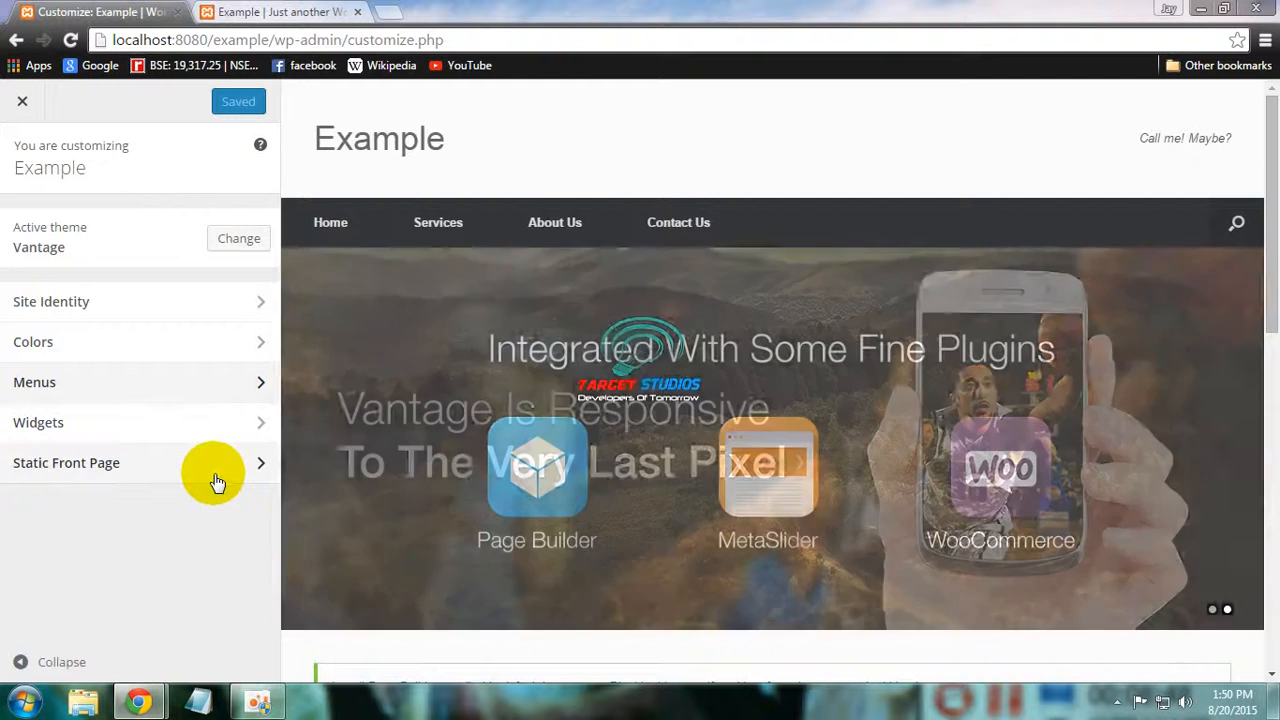
pyautogui.click(215, 481)
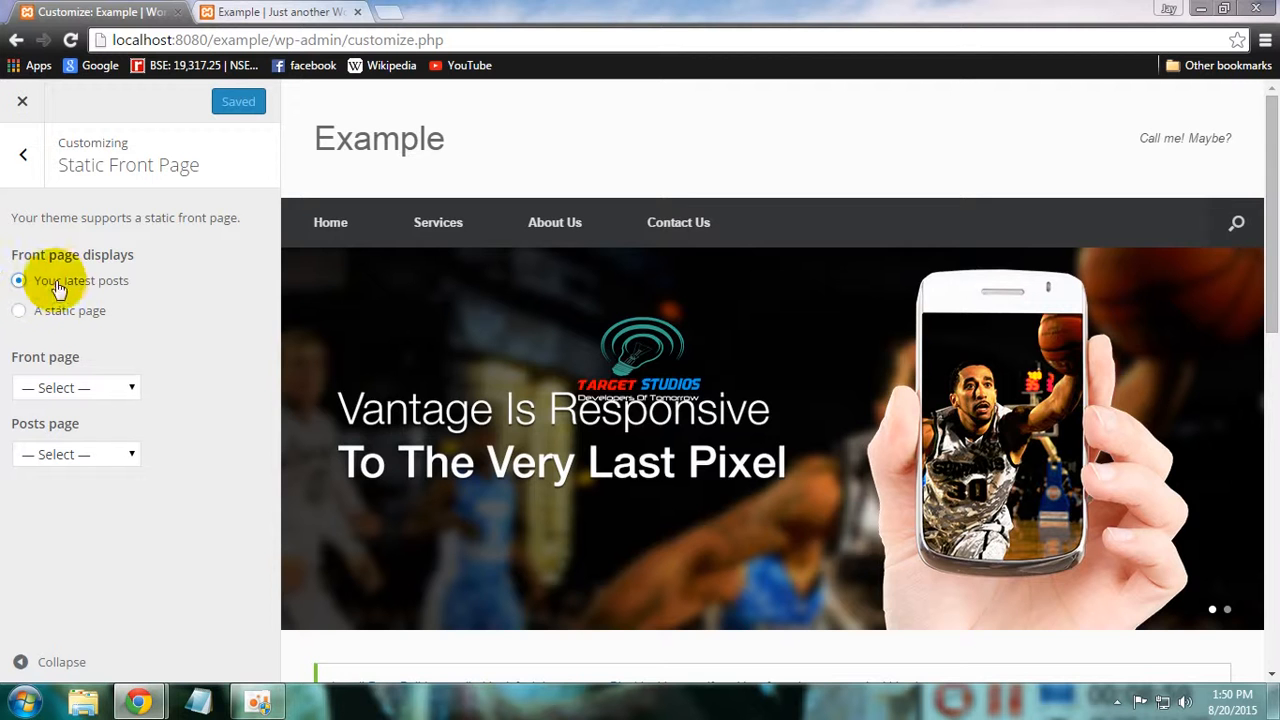
# Choose 'A static page' with Sample Page as front page, posts page unset, then go back
pyautogui.moveTo(1272, 315); pyautogui.dragTo(1270, 625)
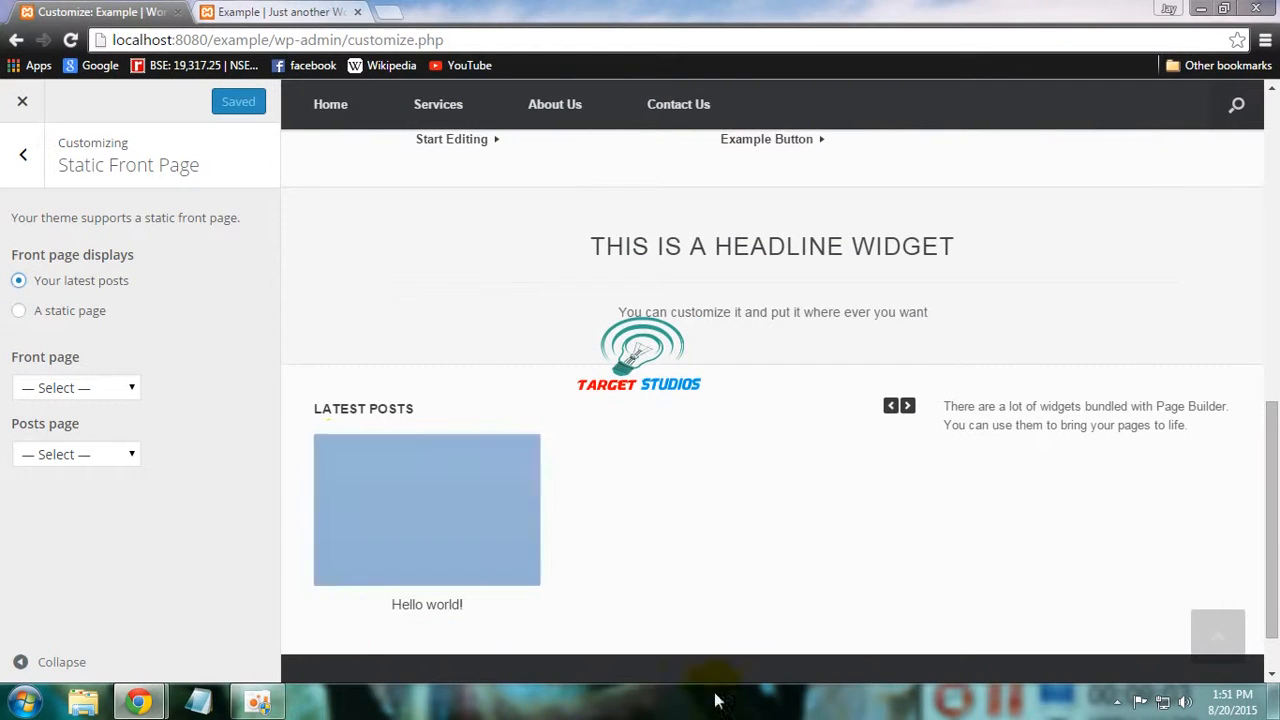
pyautogui.moveTo(1277, 495); pyautogui.dragTo(1266, 186)
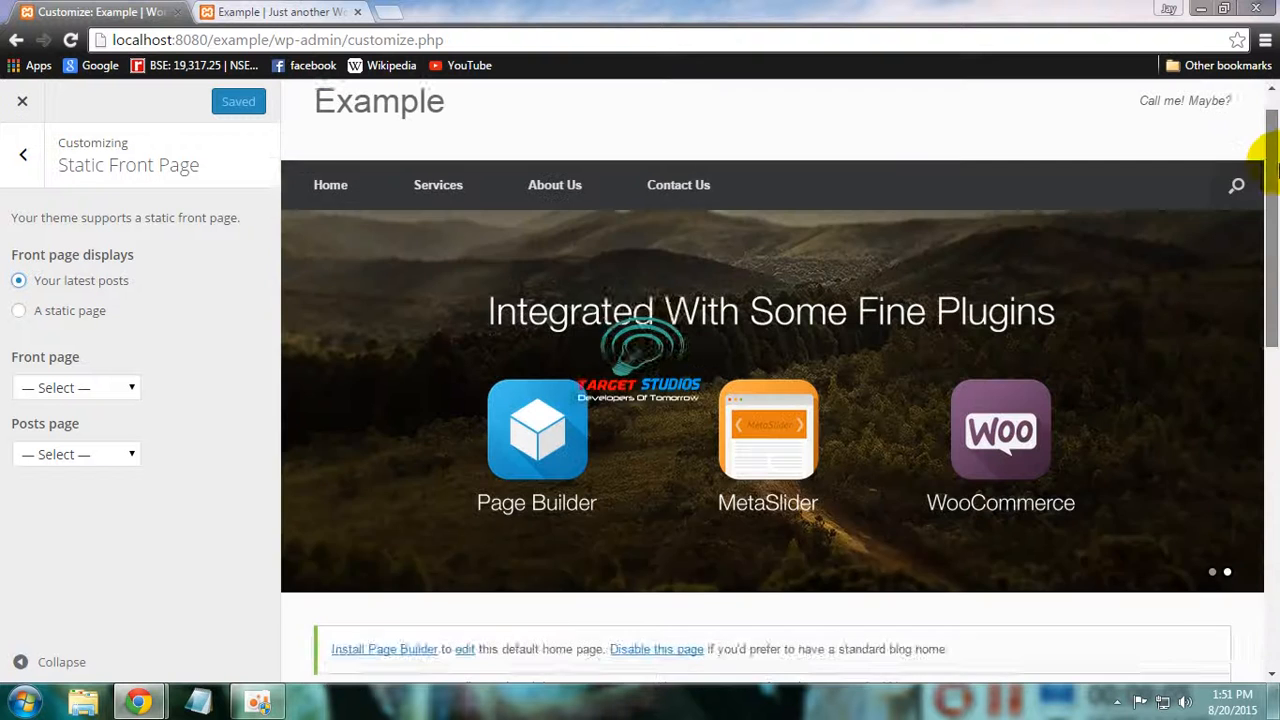
pyautogui.click(66, 318)
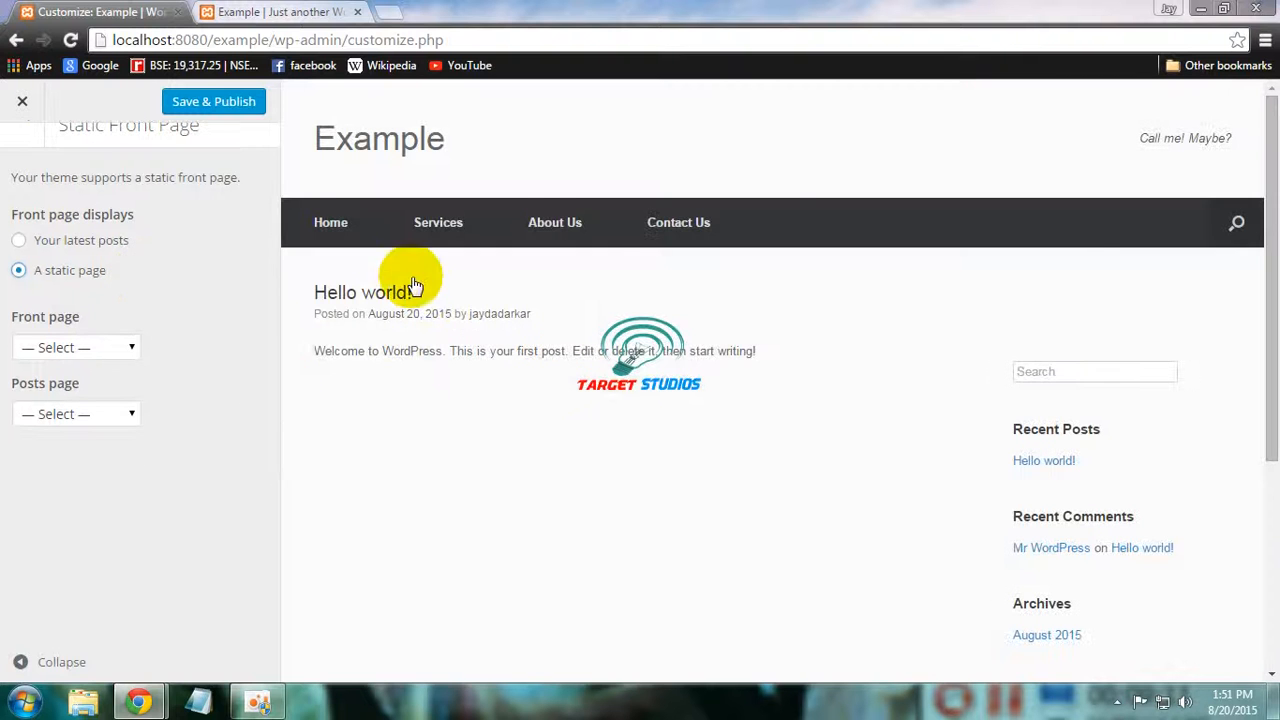
pyautogui.click(86, 356)
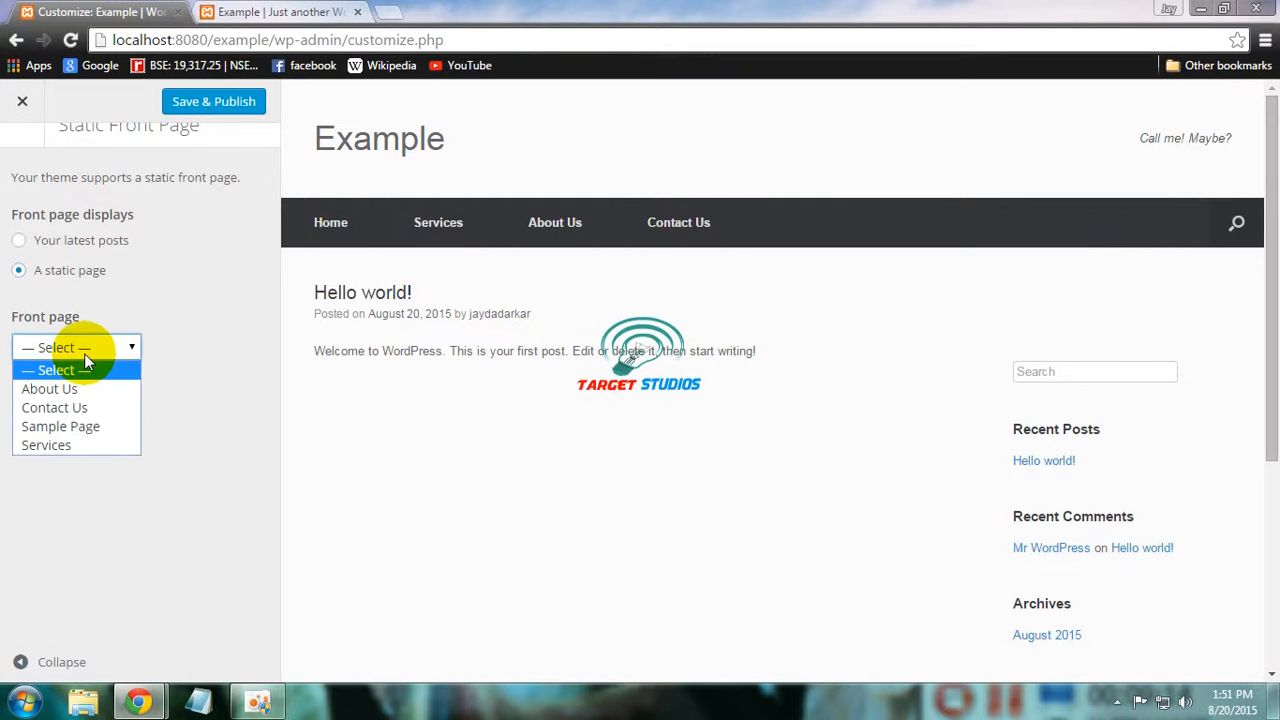
pyautogui.click(99, 426)
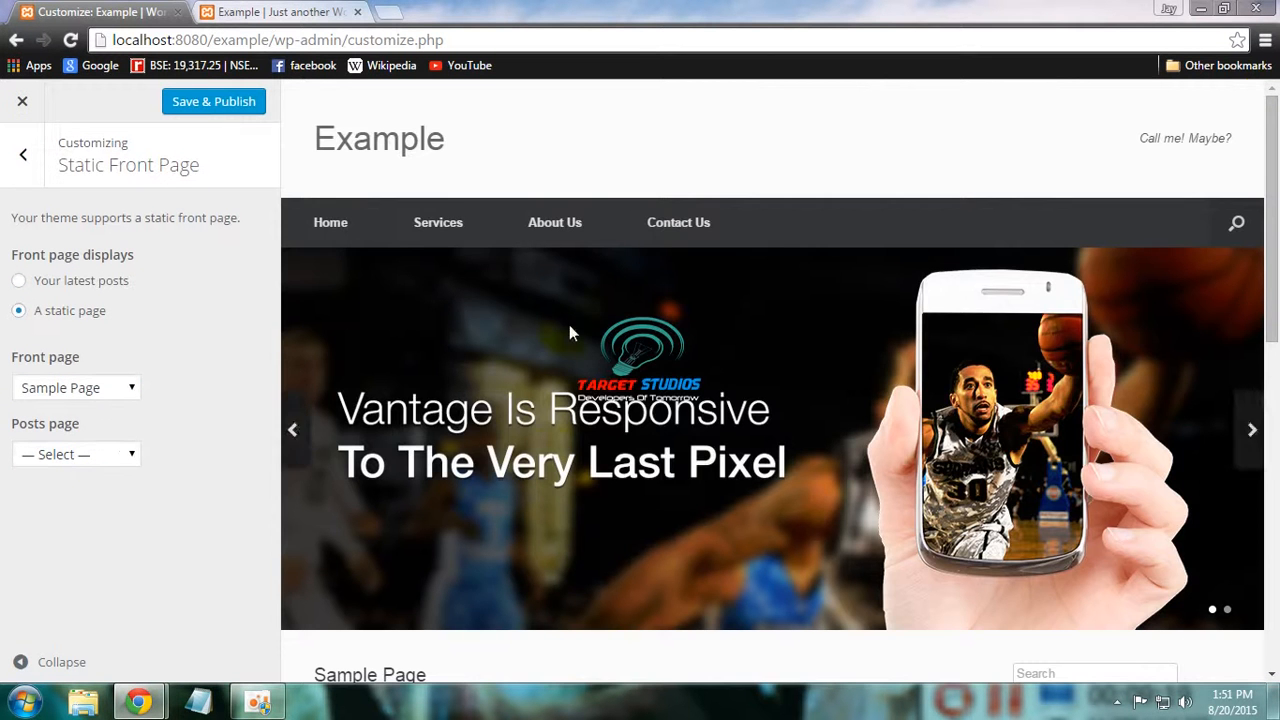
pyautogui.moveTo(1272, 170); pyautogui.dragTo(1275, 370)
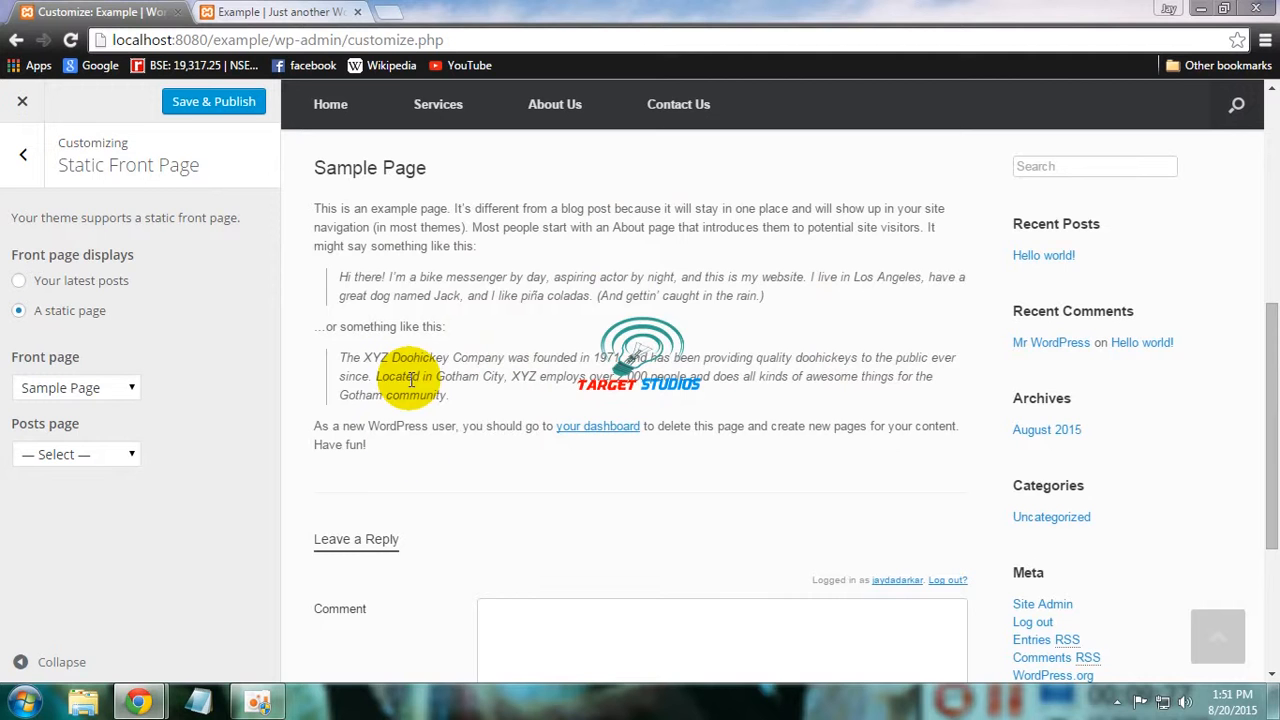
pyautogui.moveTo(1275, 435); pyautogui.dragTo(1268, 215)
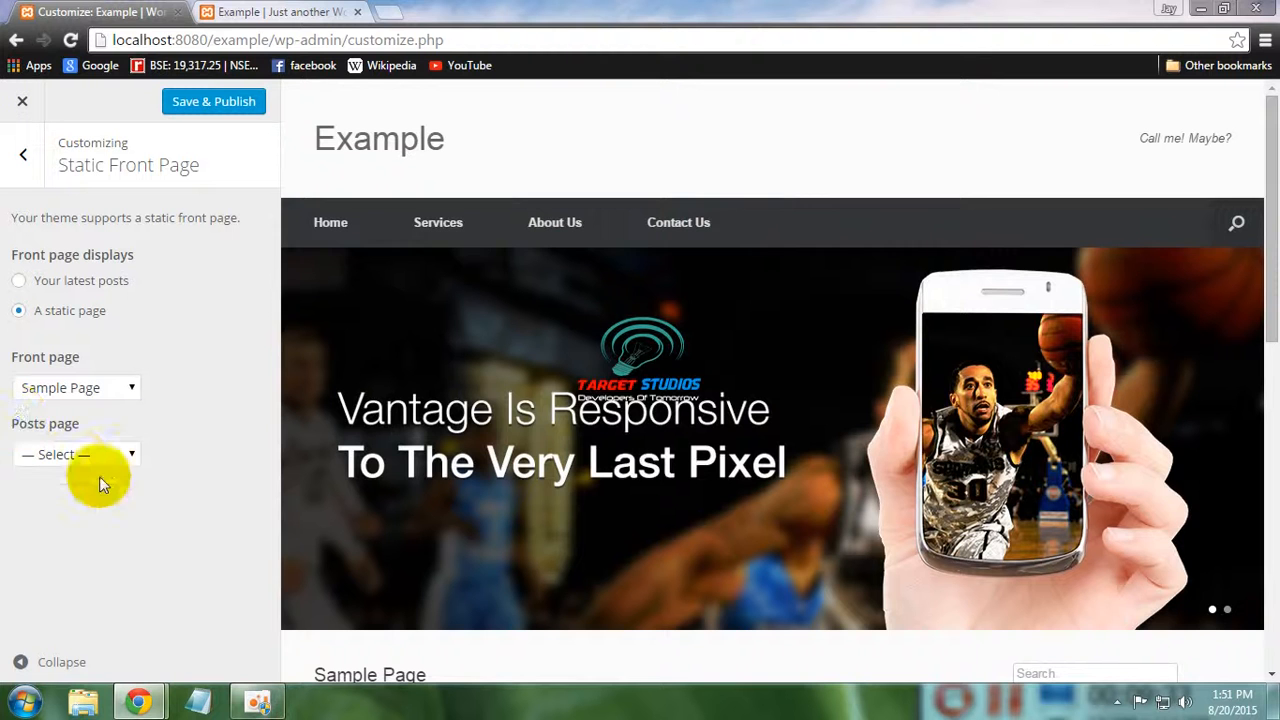
pyautogui.click(57, 454)
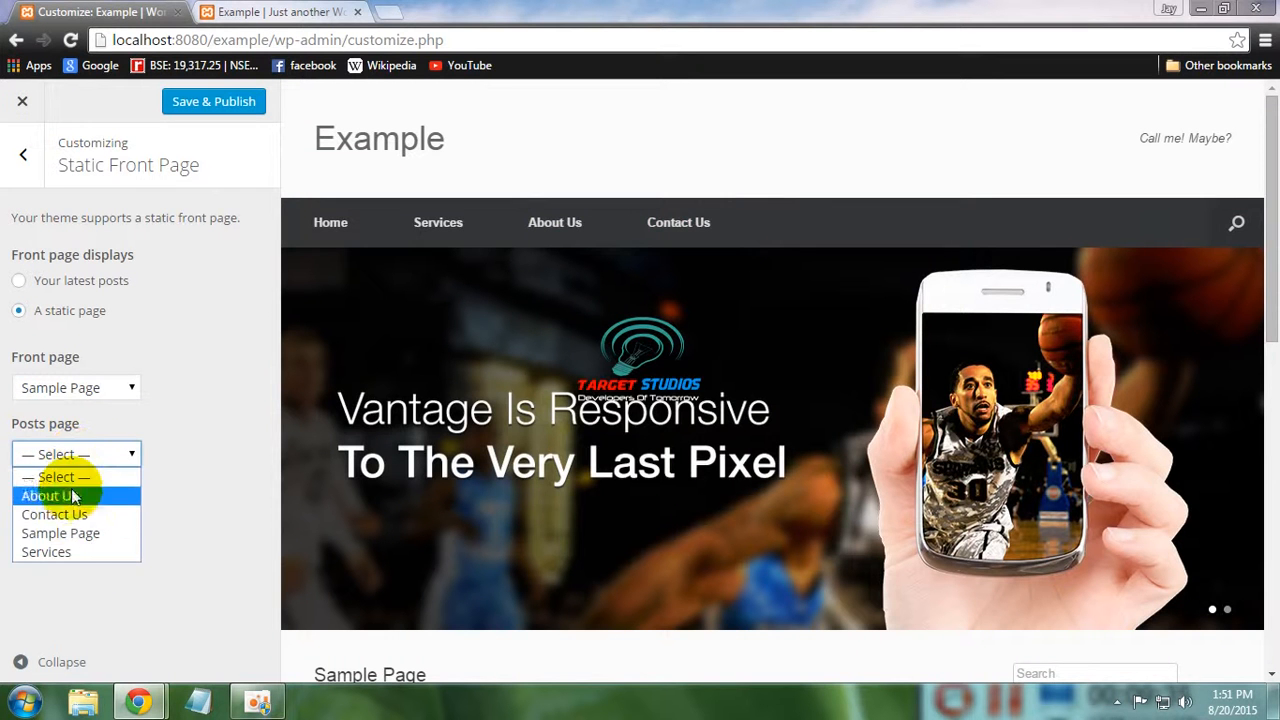
pyautogui.click(210, 525)
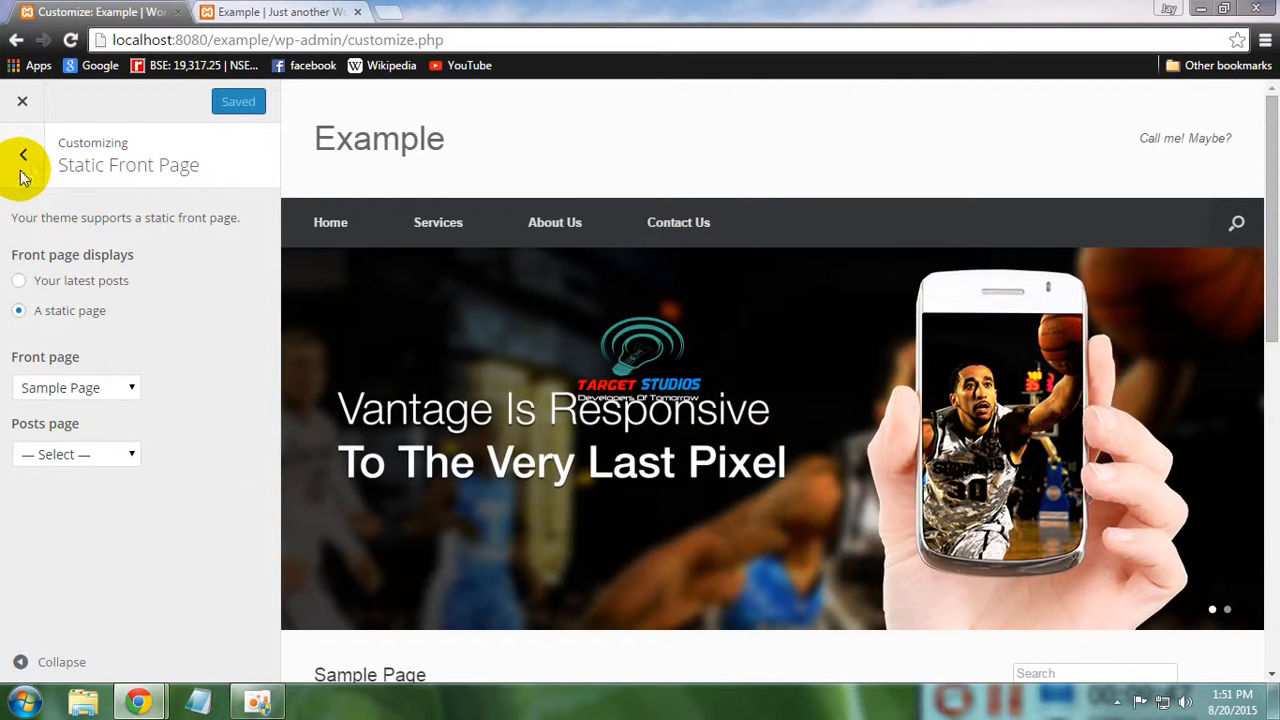
pyautogui.click(22, 172)
# Close the Customizer and open Sample Page for editing from All Pages
pyautogui.click(21, 106)
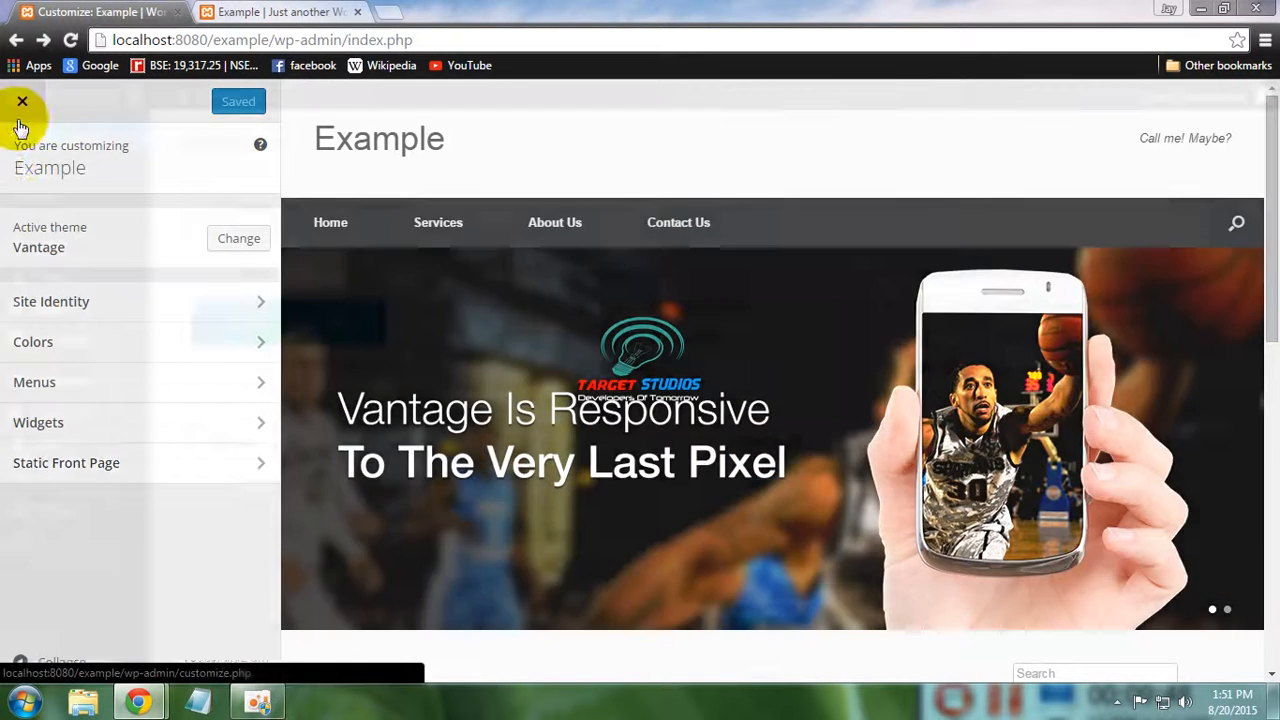
pyautogui.moveTo(100, 260)
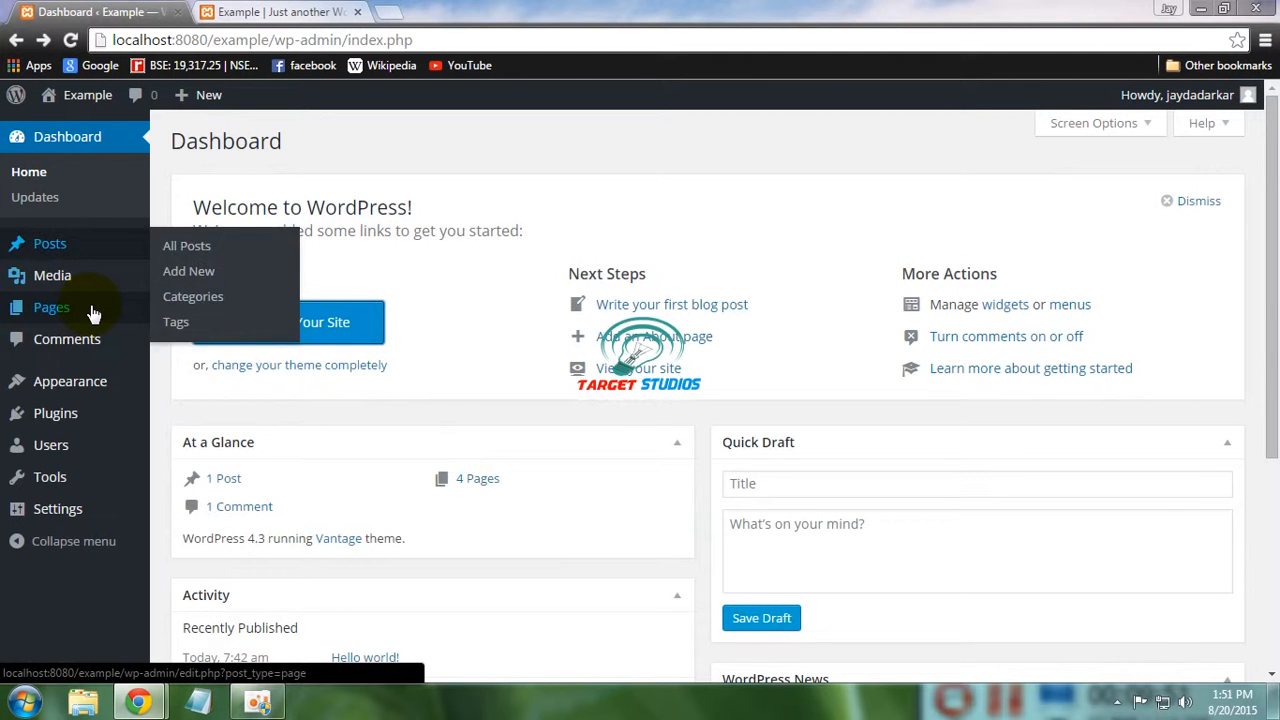
pyautogui.click(90, 306)
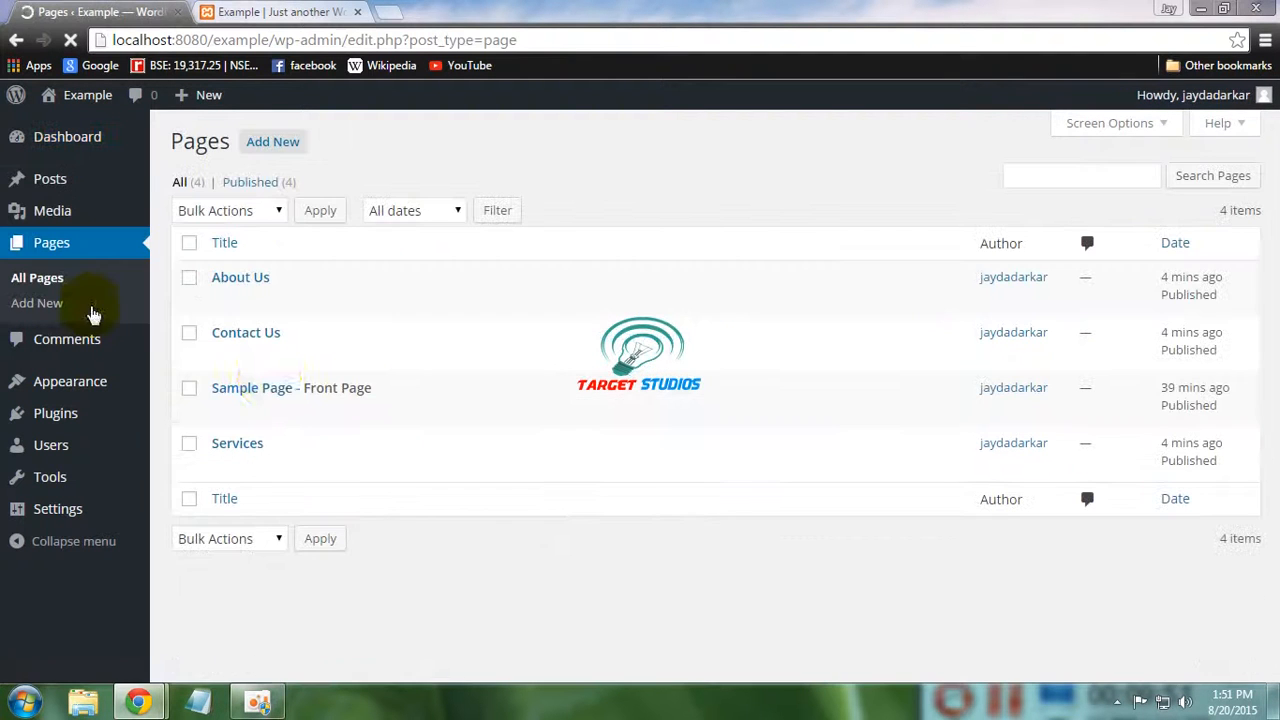
pyautogui.click(227, 392)
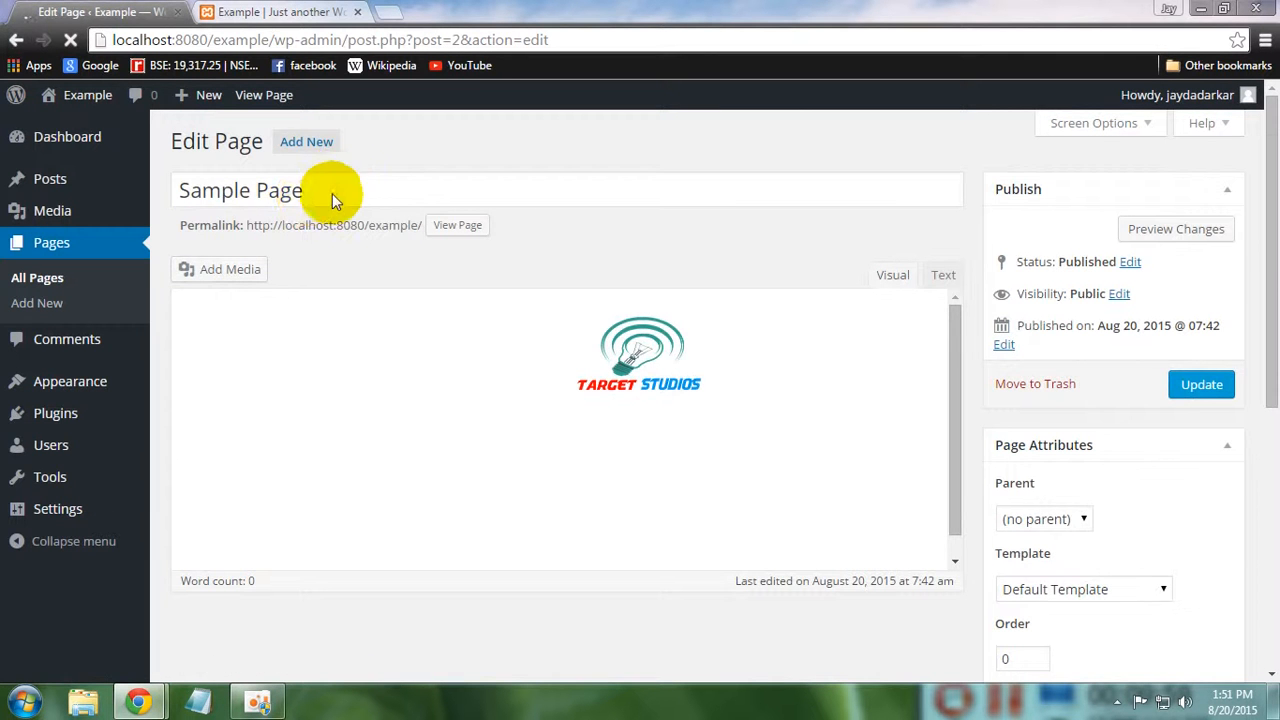
# Retitle the page Home, delete all of its body text, and update it
pyautogui.tripleClick(347, 122)
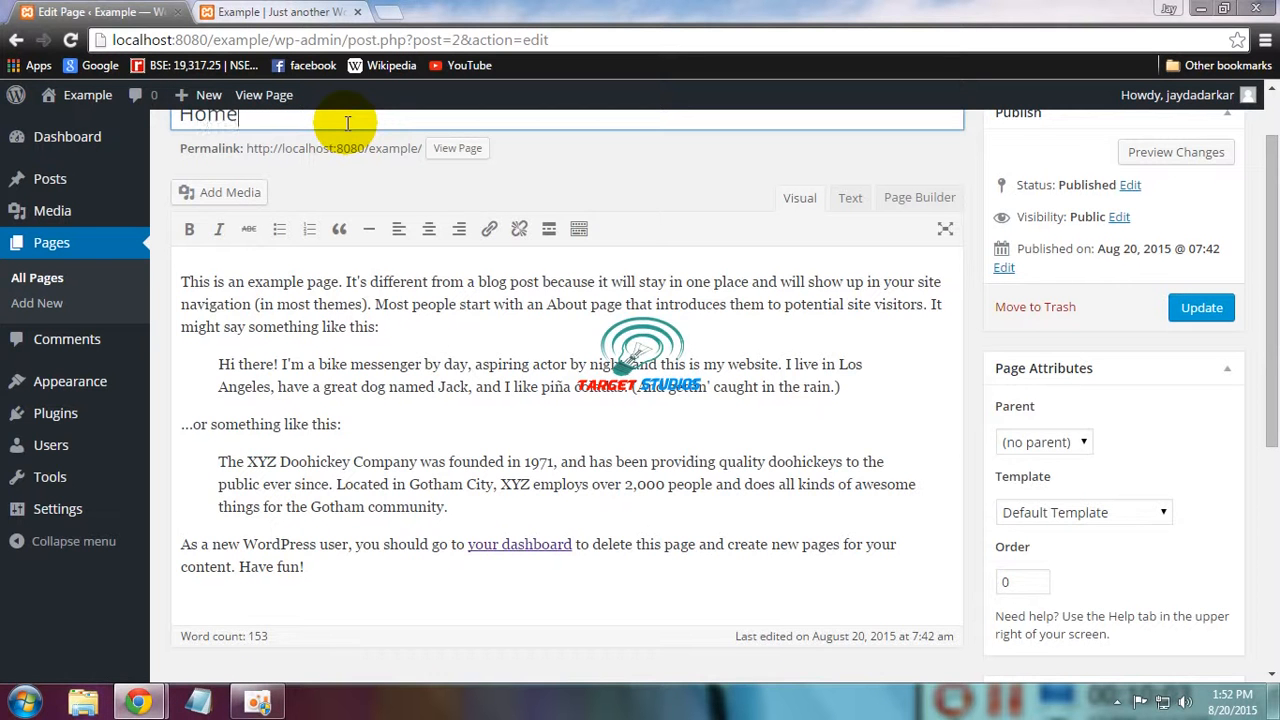
pyautogui.moveTo(1271, 246); pyautogui.dragTo(1271, 214)
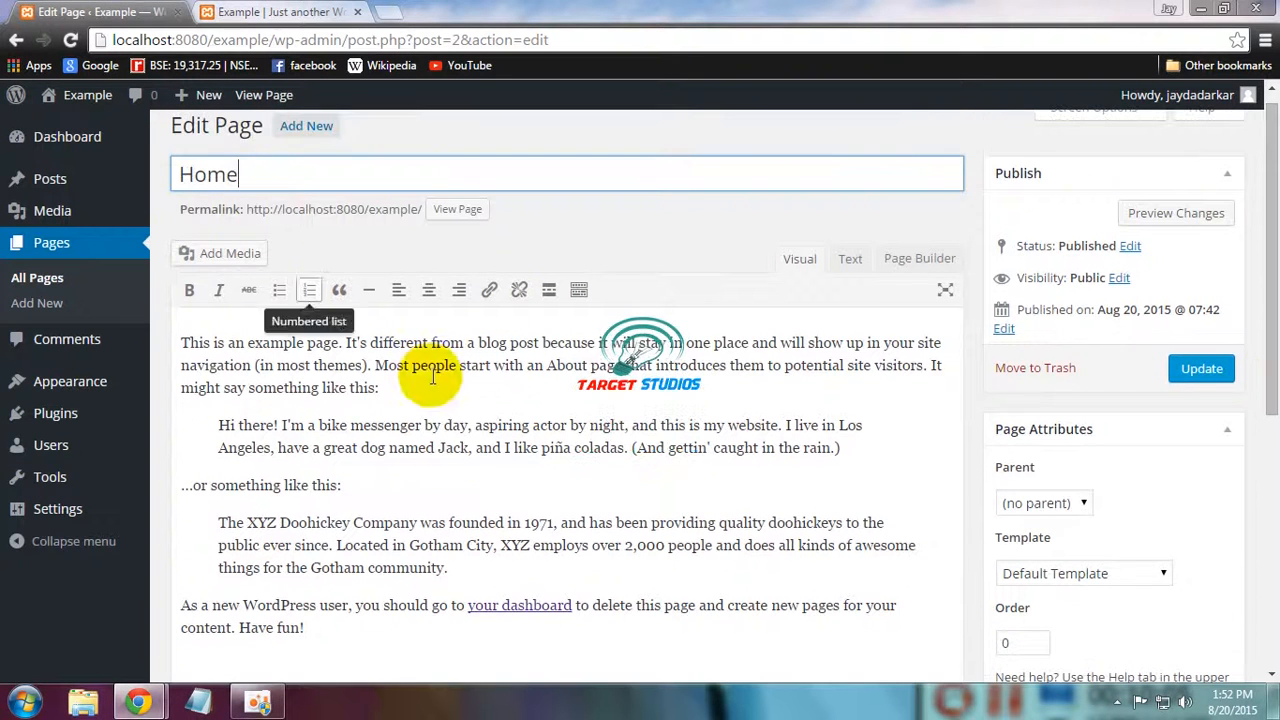
pyautogui.click(438, 448)
pyautogui.hotkey('ctrl', 'a')
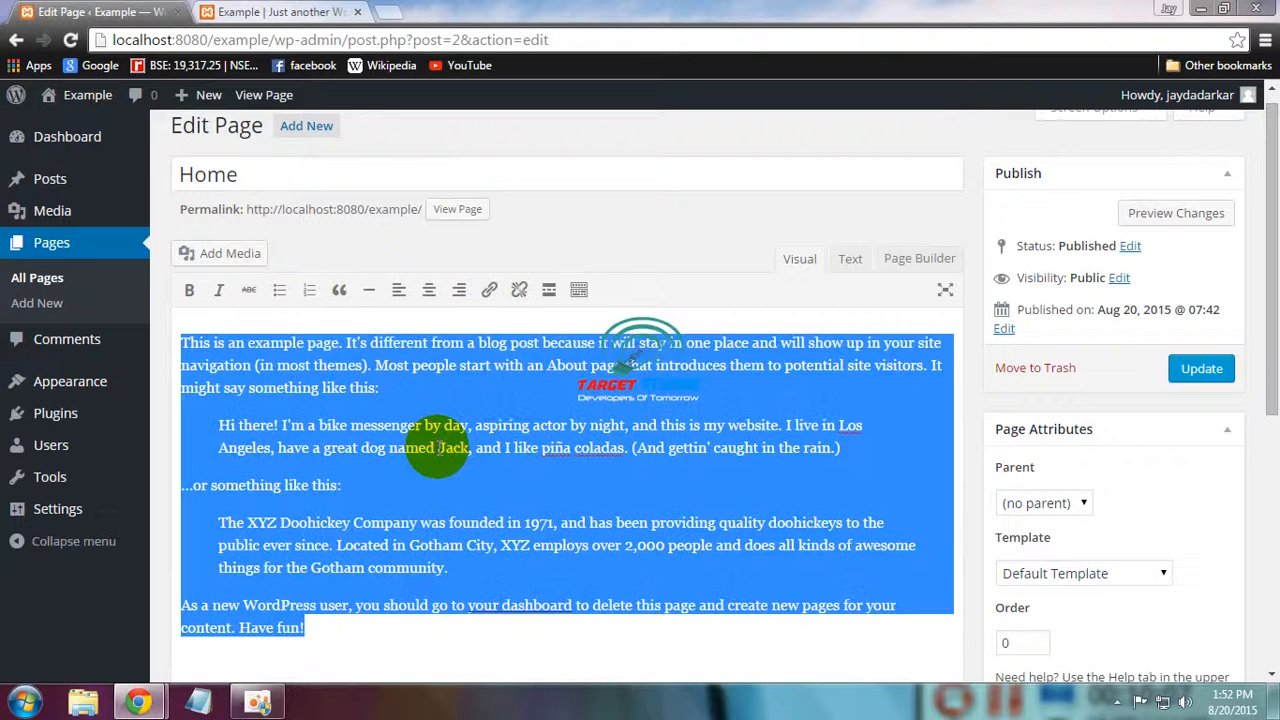
pyautogui.press('BackSpace')
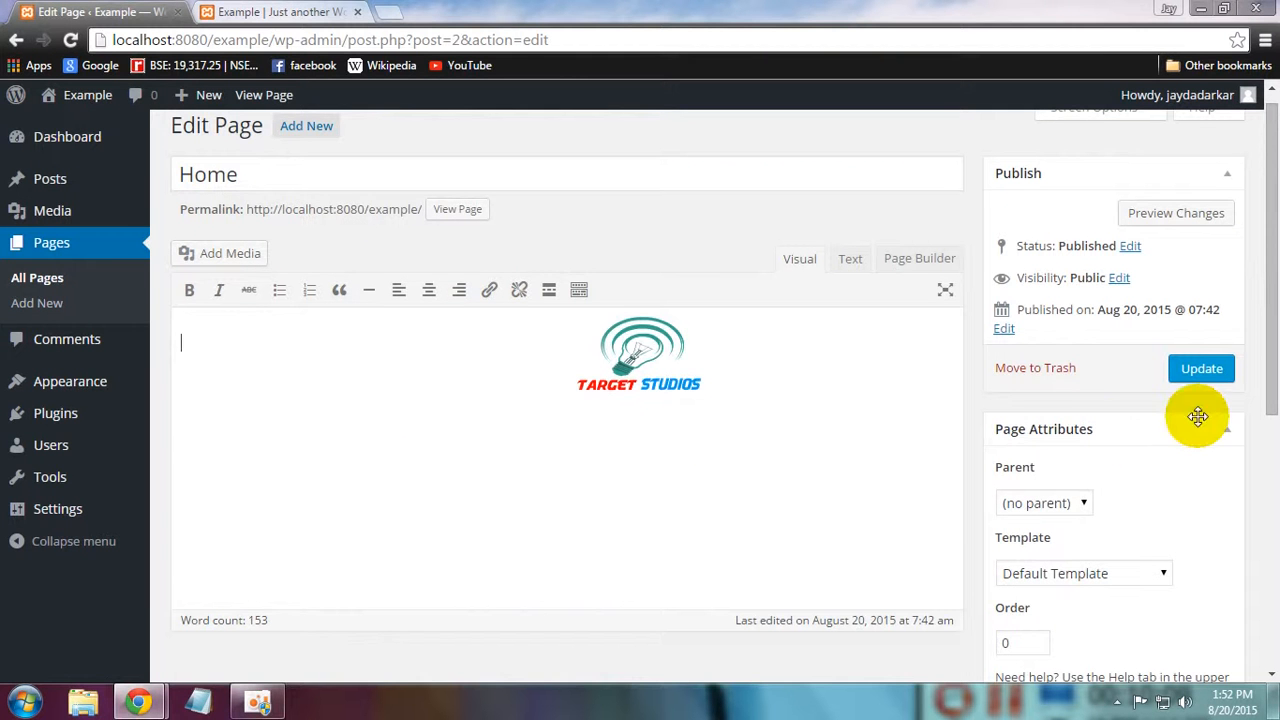
pyautogui.click(1201, 368)
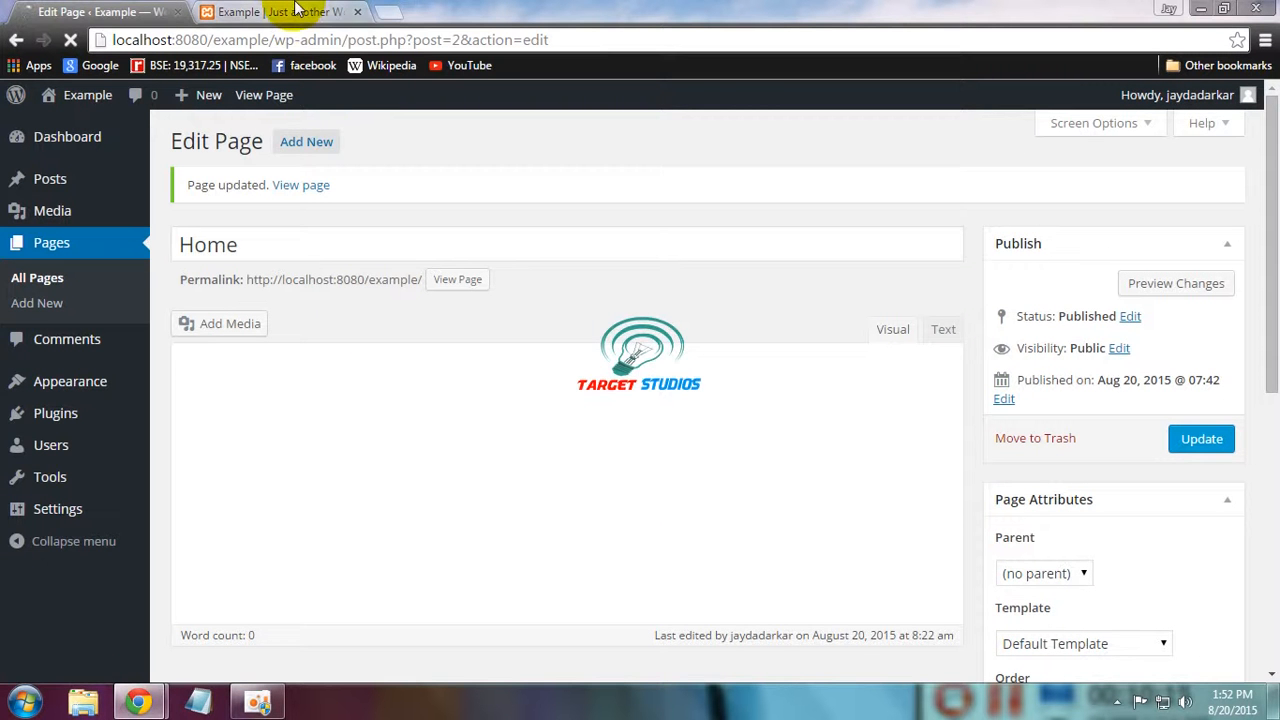
pyautogui.click(296, 11)
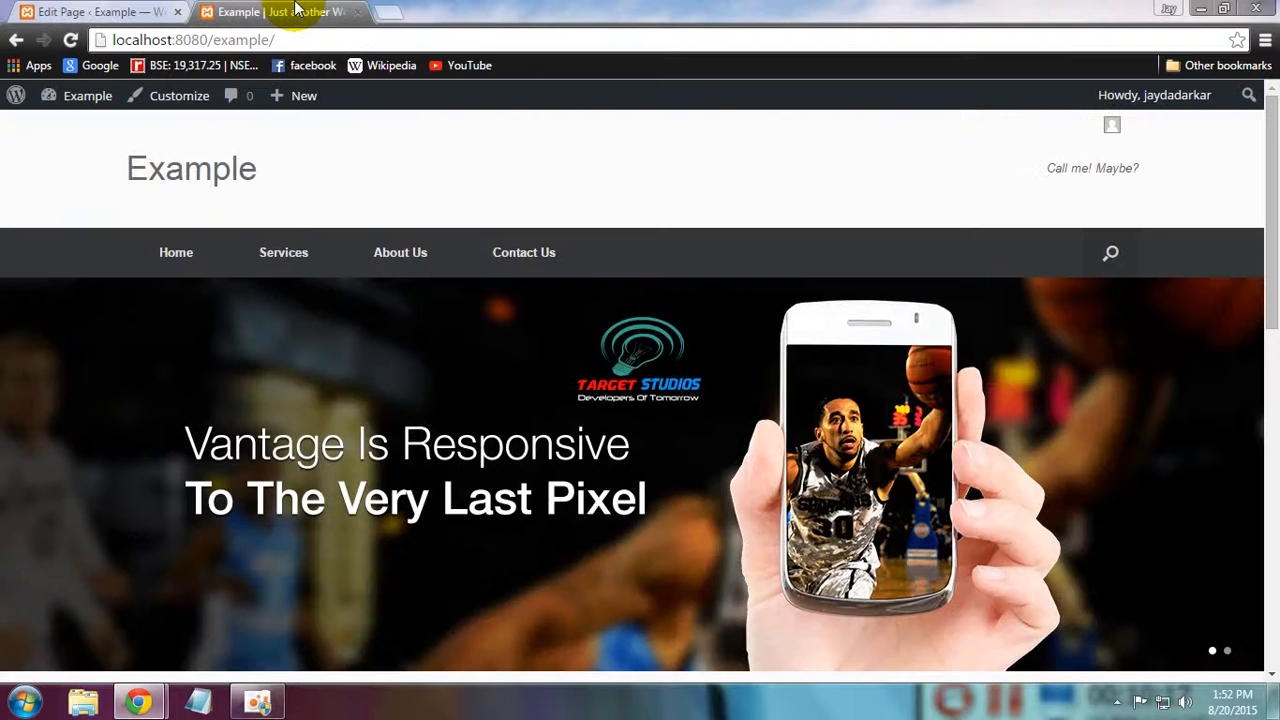
pyautogui.press('F5')
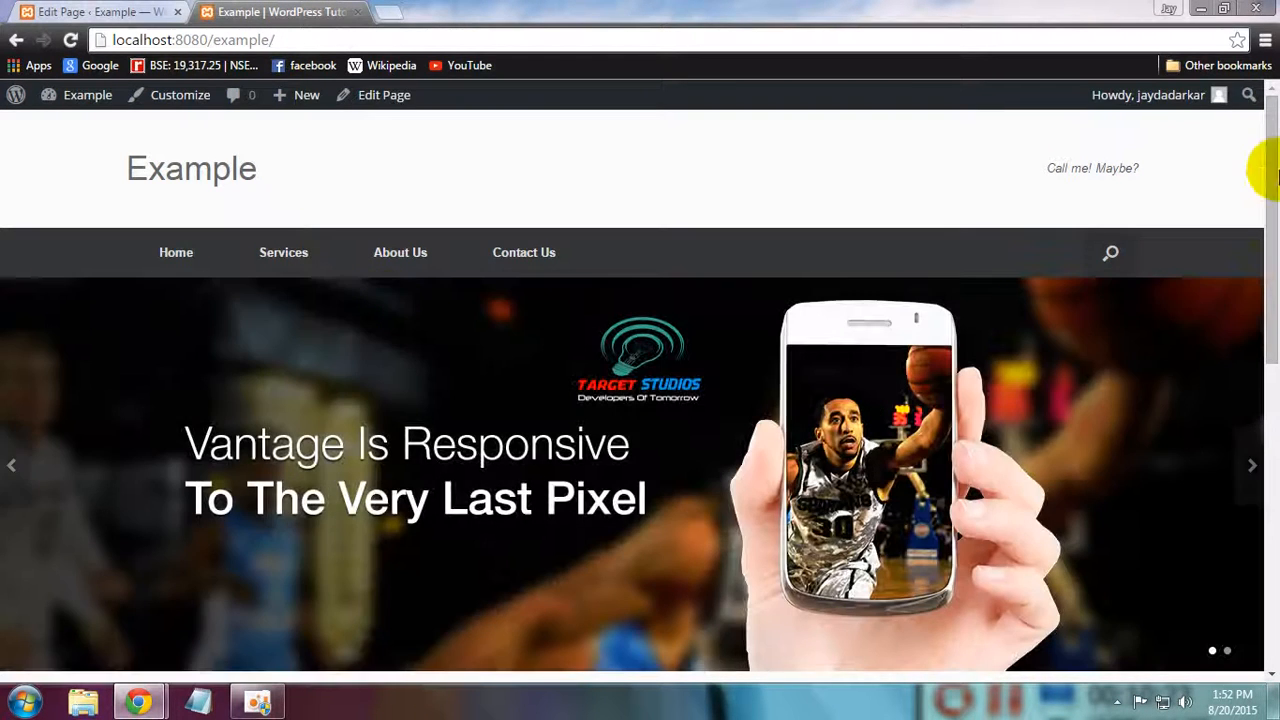
pyautogui.moveTo(1275, 175); pyautogui.dragTo(1270, 396)
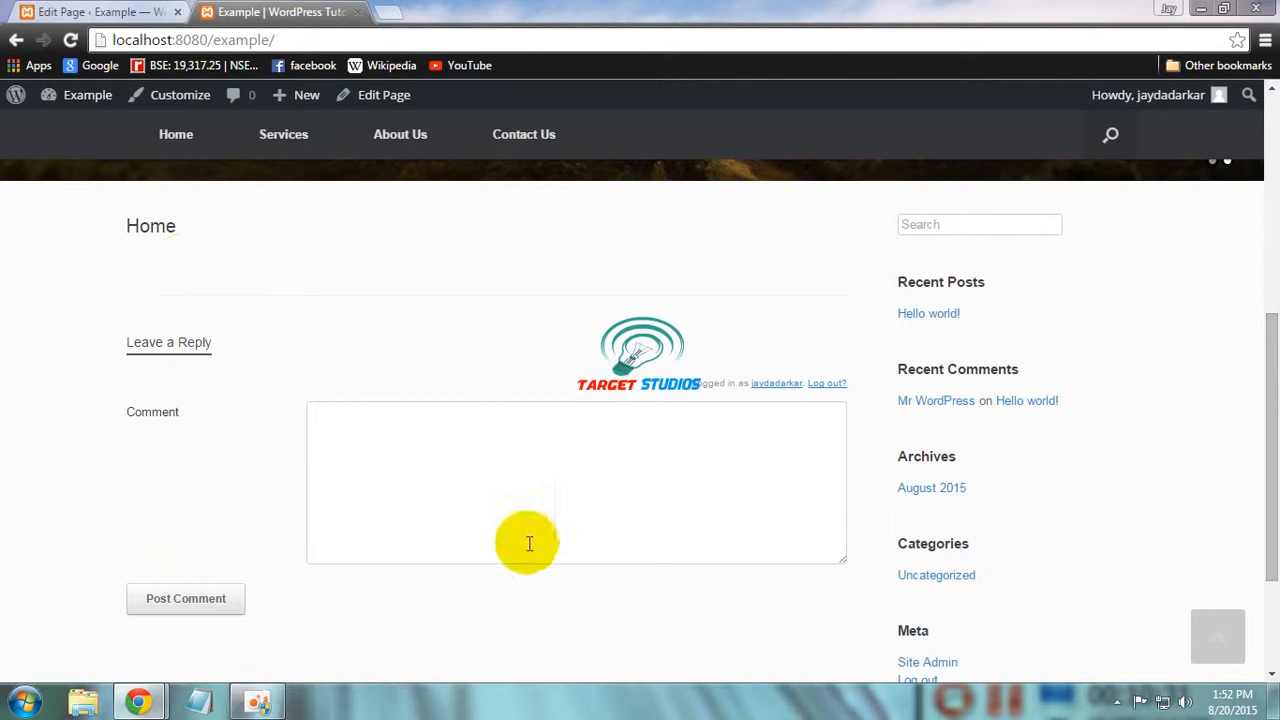
pyautogui.moveTo(1262, 460); pyautogui.dragTo(1246, 166)
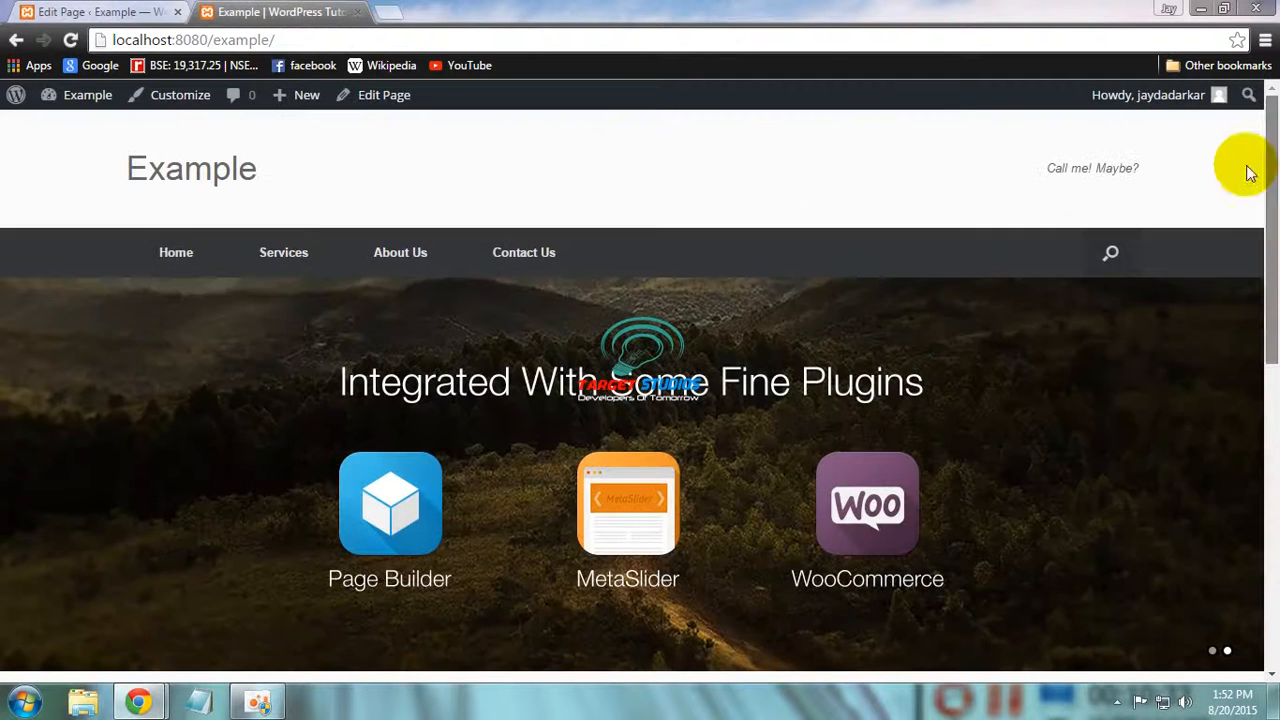
pyautogui.click(131, 11)
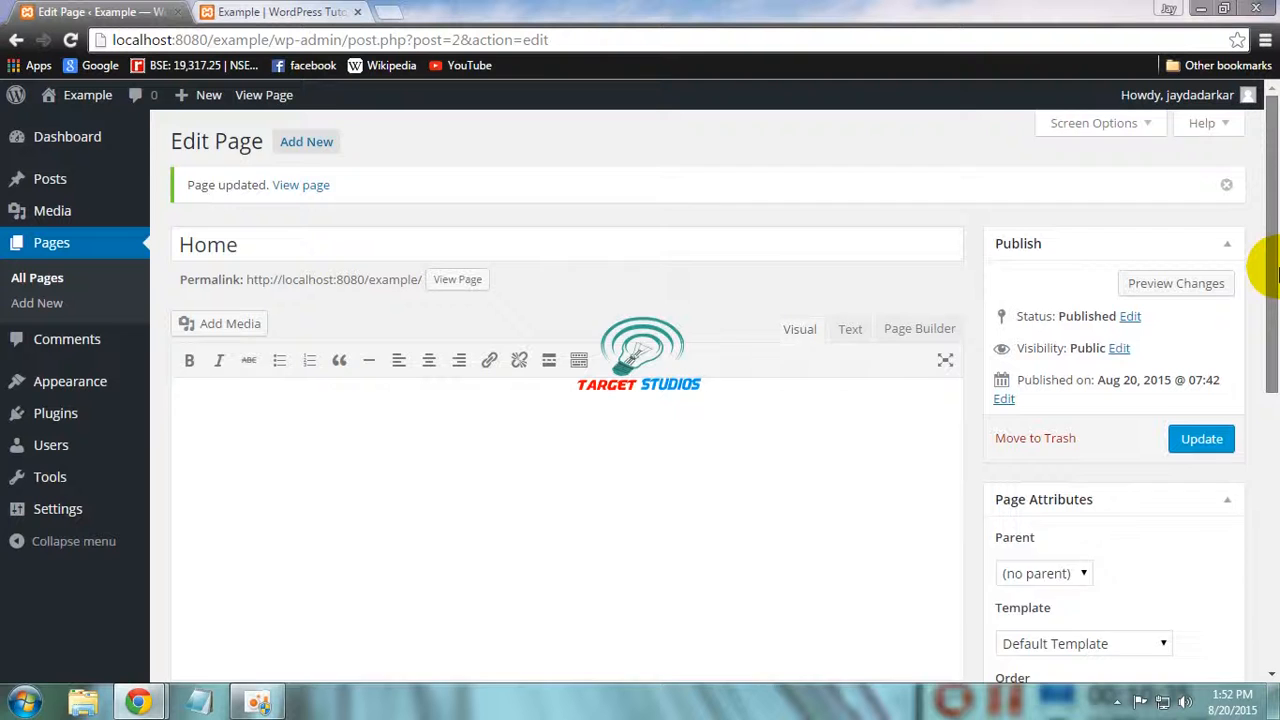
# Apply the Full Width Page template to Home and update the page
pyautogui.moveTo(1271, 262); pyautogui.dragTo(1272, 311)
pyautogui.click(1117, 546)
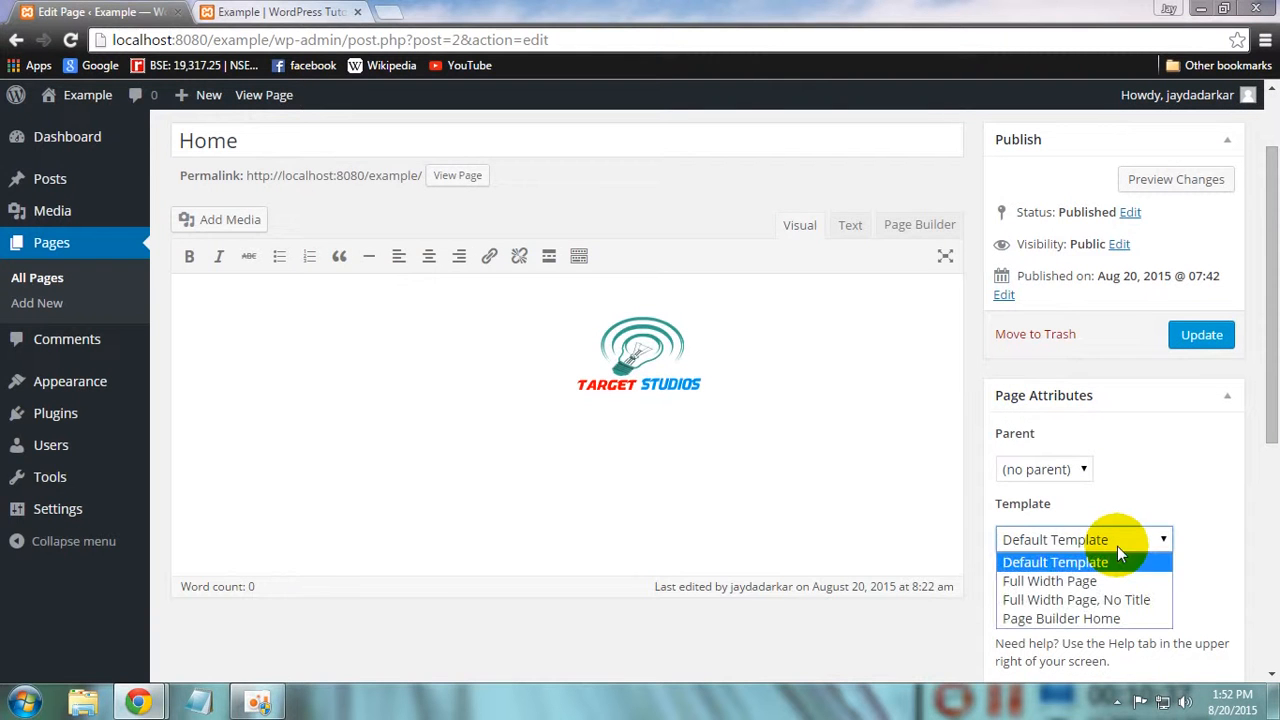
pyautogui.click(1115, 579)
pyautogui.click(1201, 334)
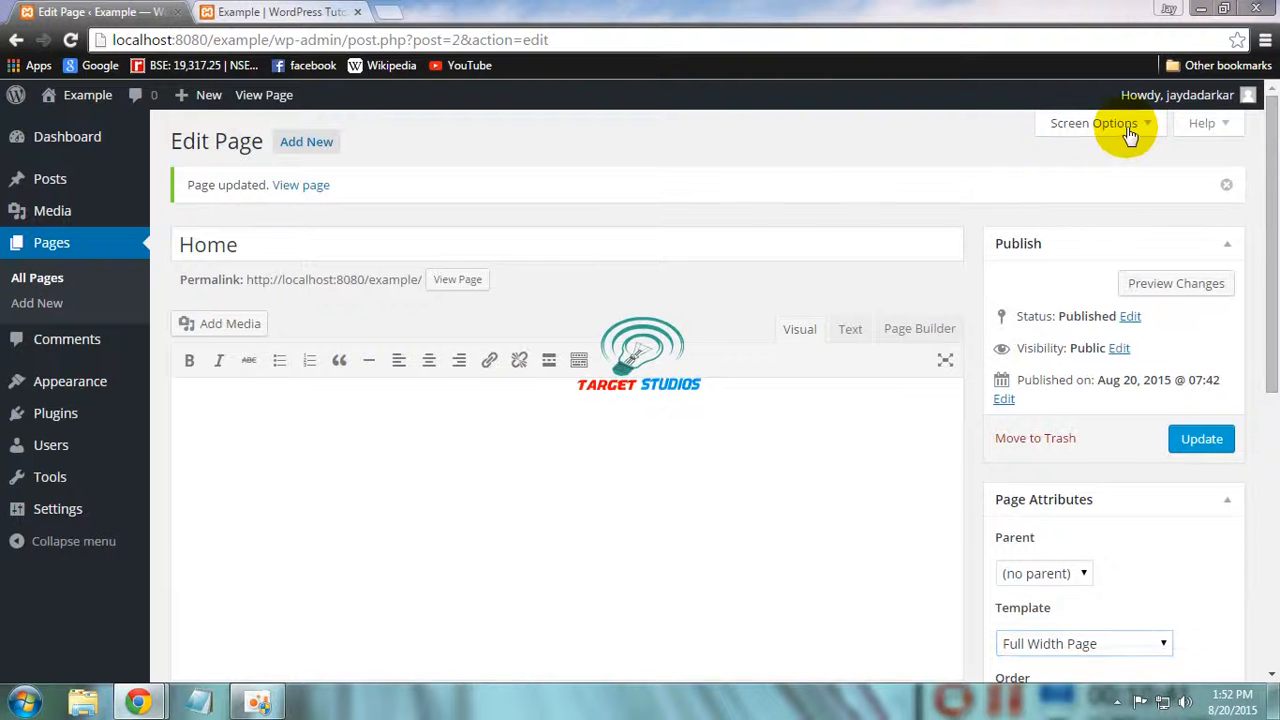
# Show the Discussion box, turn off comments and trackbacks, and update the page
pyautogui.click(1128, 136)
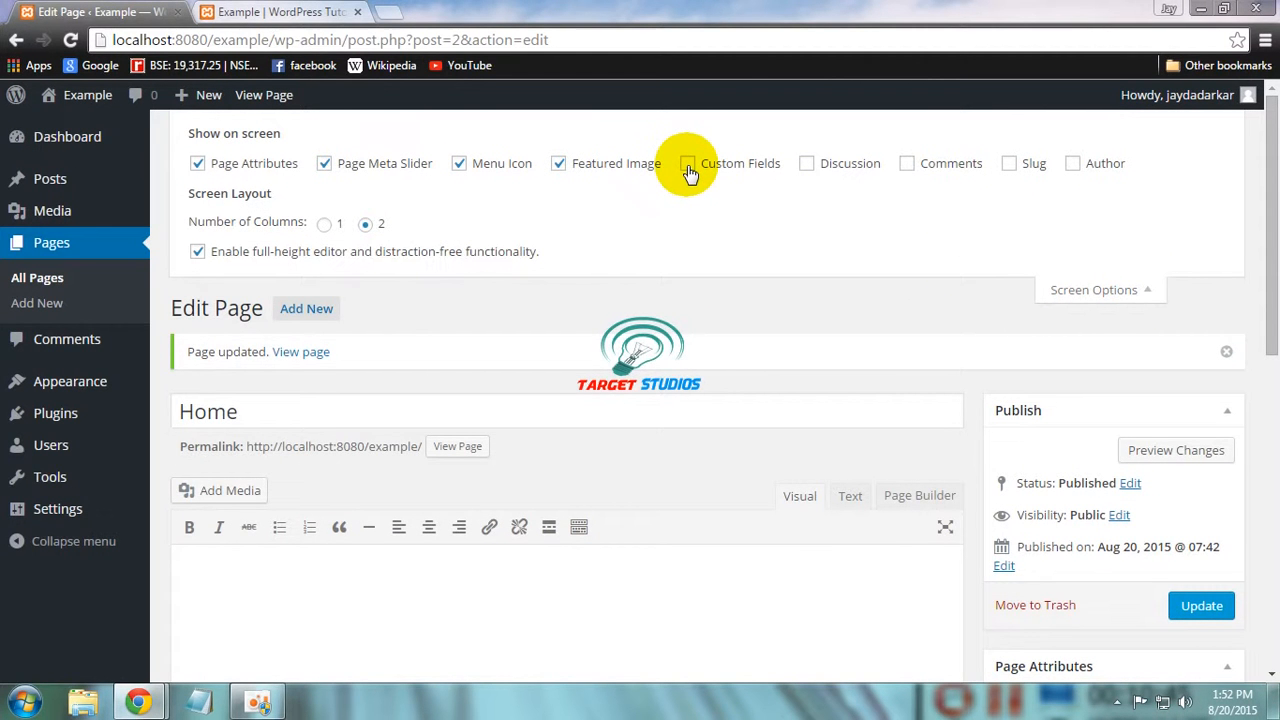
pyautogui.click(810, 167)
pyautogui.click(1083, 292)
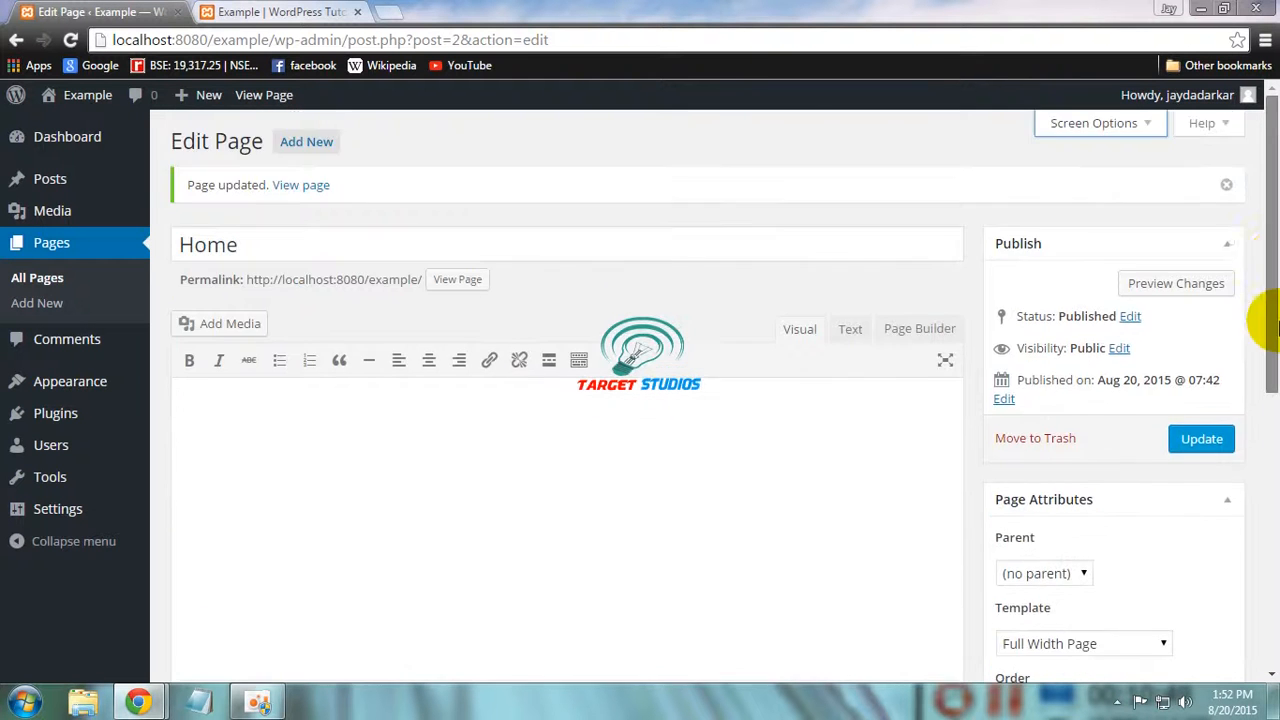
pyautogui.scroll(-5, 385, 422)
pyautogui.click(190, 352)
pyautogui.click(190, 371)
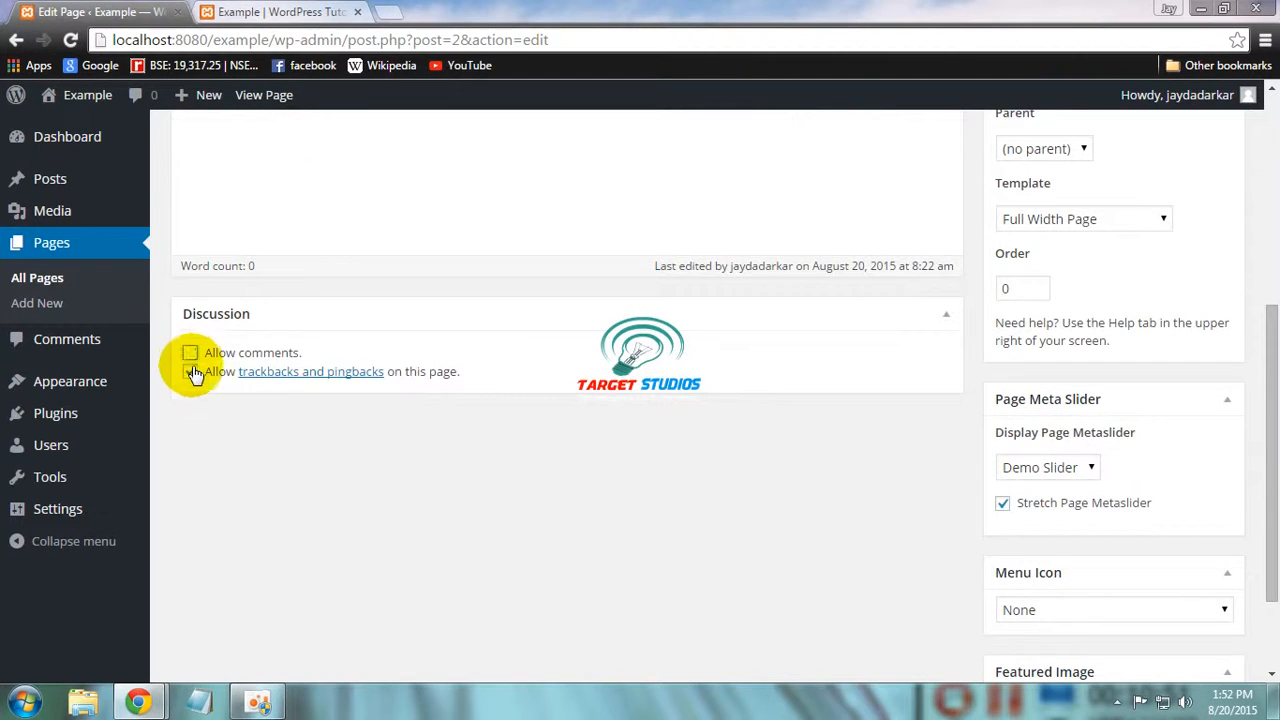
pyautogui.moveTo(1271, 393); pyautogui.dragTo(1271, 178)
pyautogui.click(1212, 438)
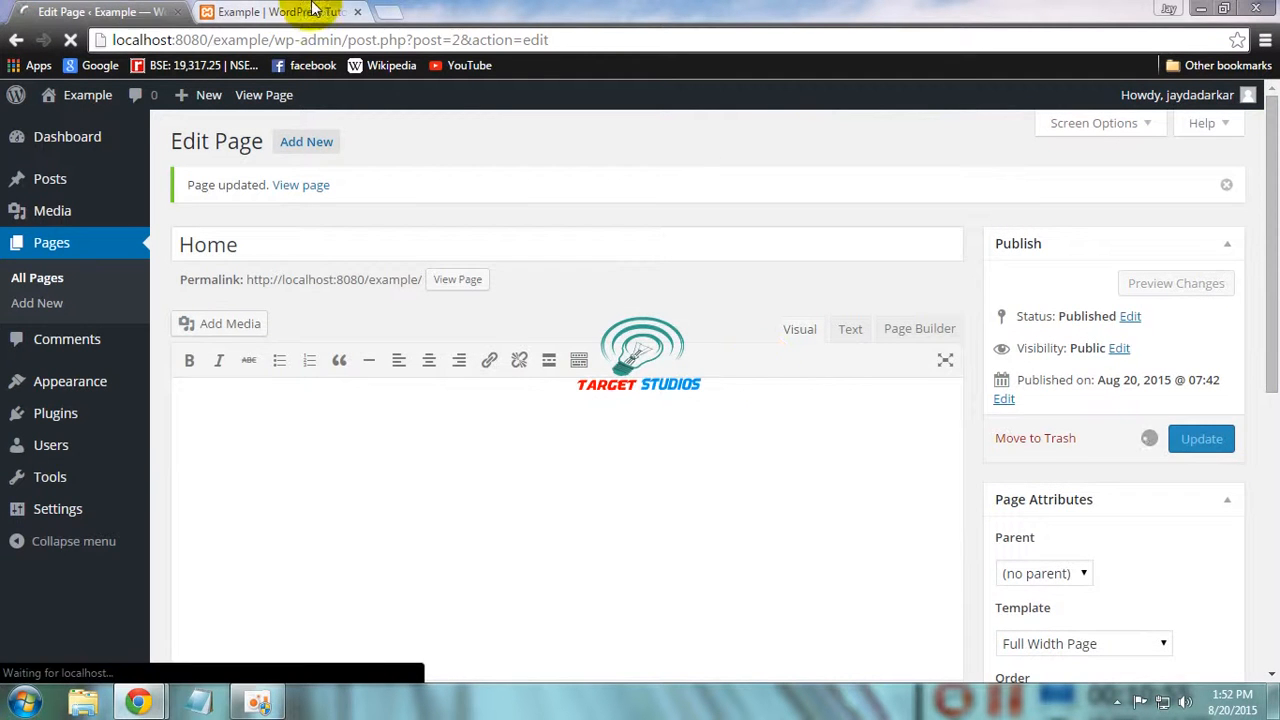
pyautogui.click(275, 10)
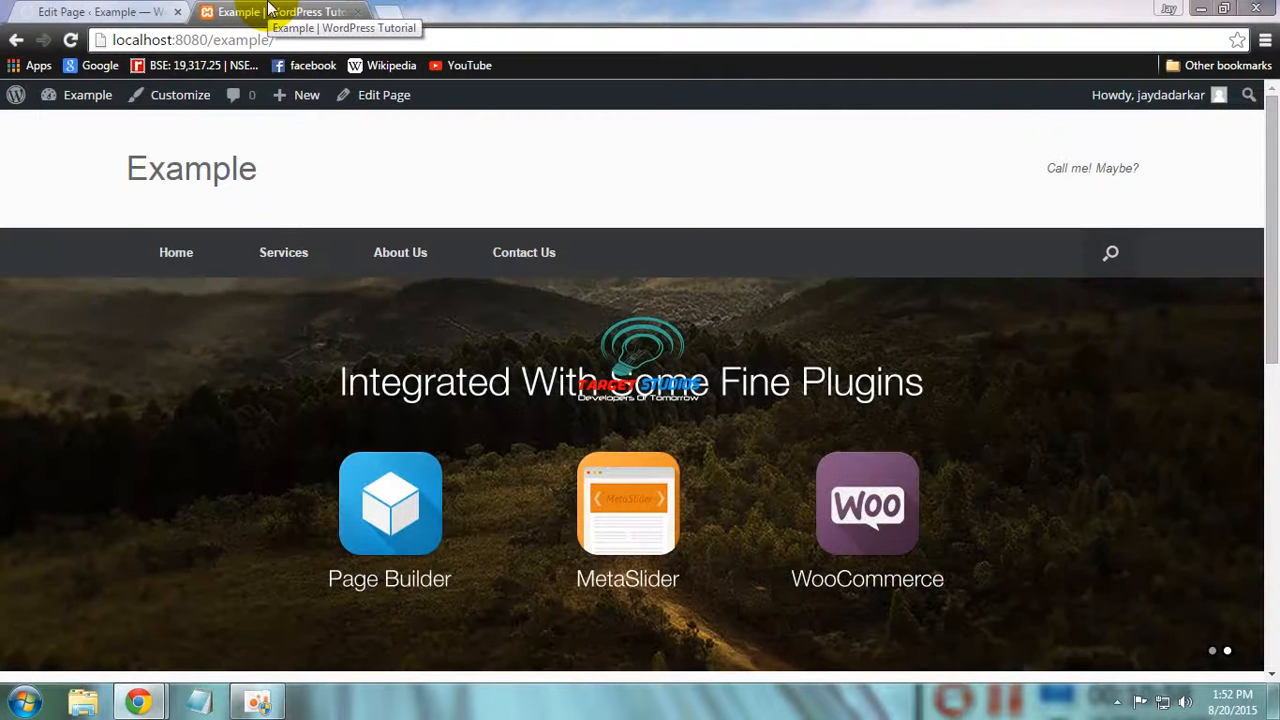
pyautogui.press('F5')
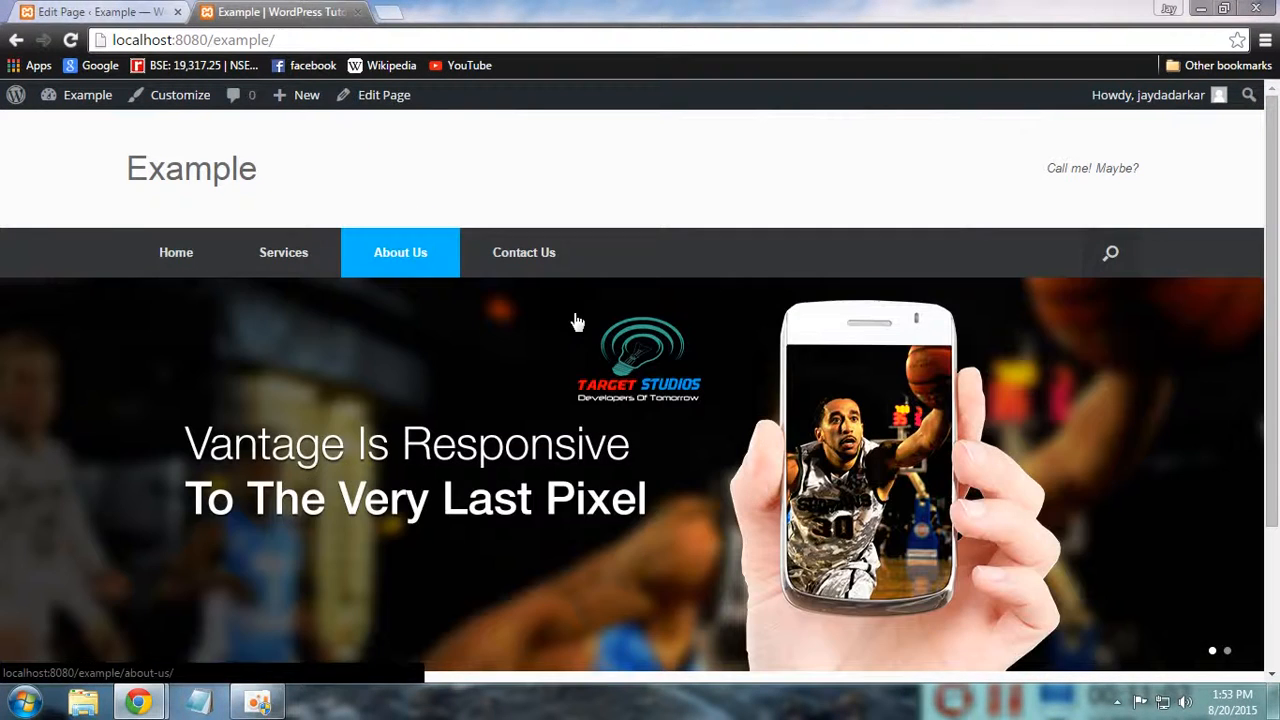
pyautogui.moveTo(1271, 271); pyautogui.dragTo(930, 490)
pyautogui.moveTo(1260, 509); pyautogui.dragTo(1214, 257)
pyautogui.click(90, 10)
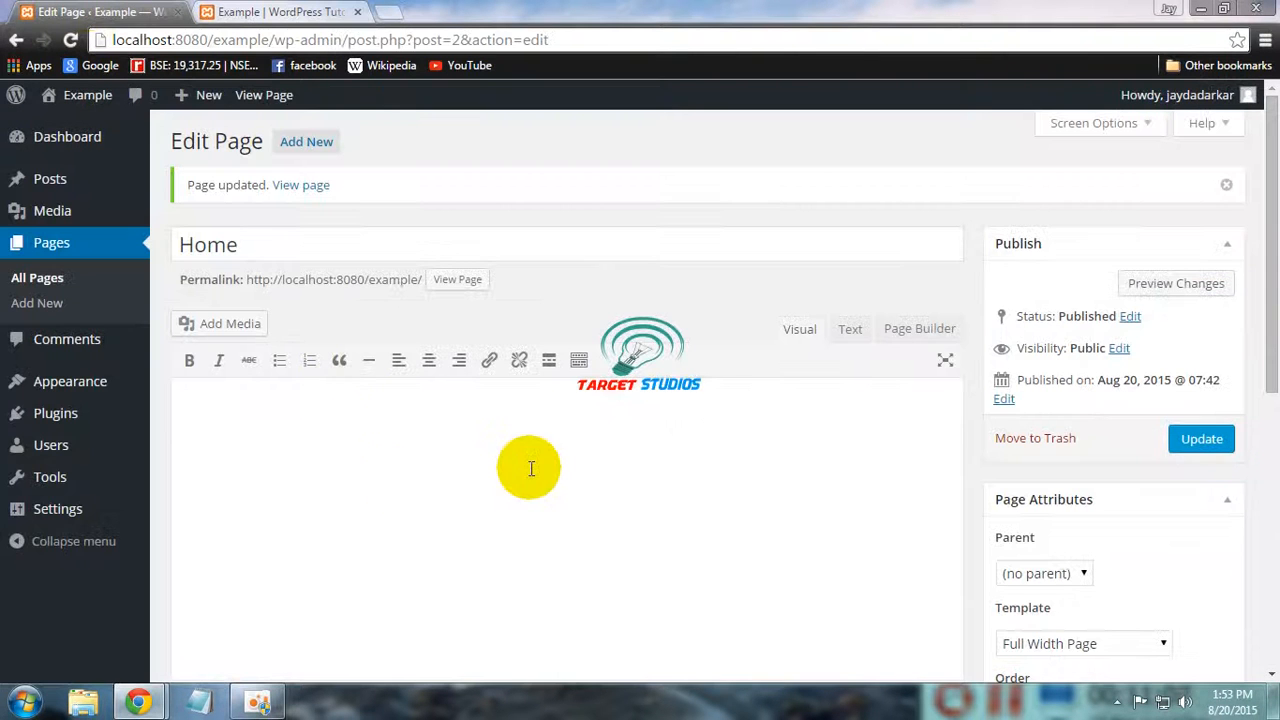
pyautogui.click(320, 12)
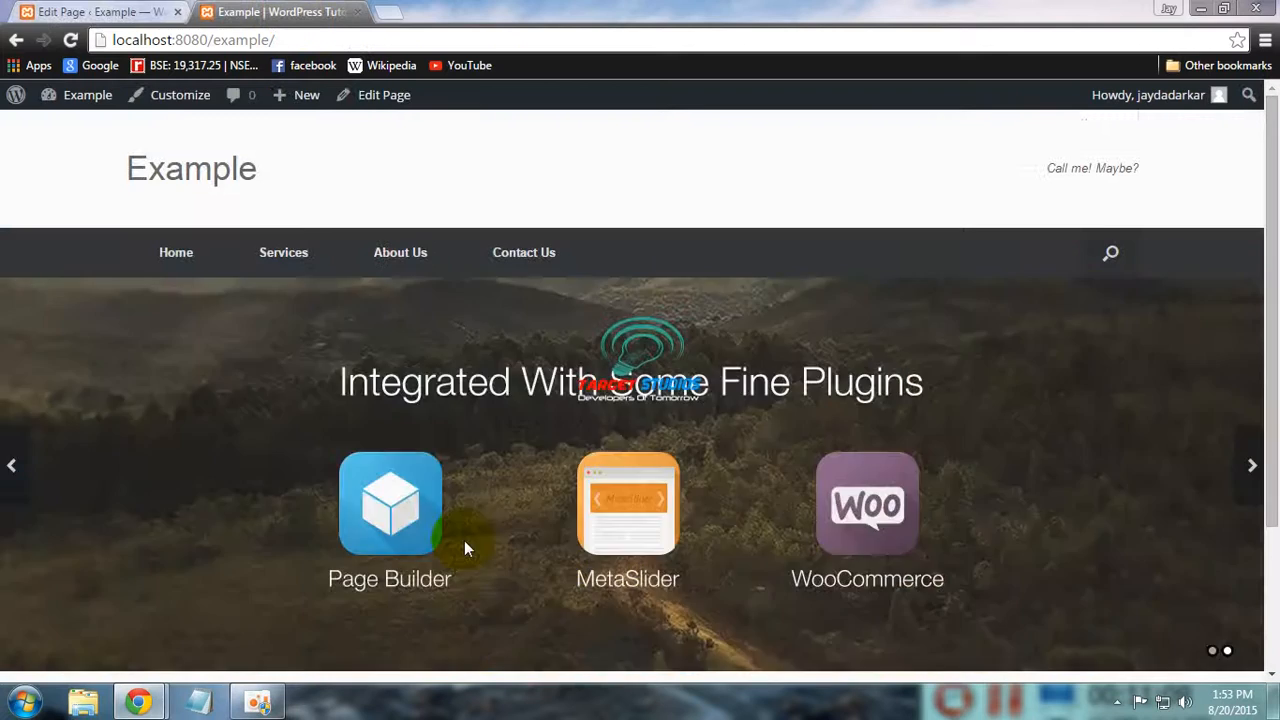
pyautogui.click(137, 14)
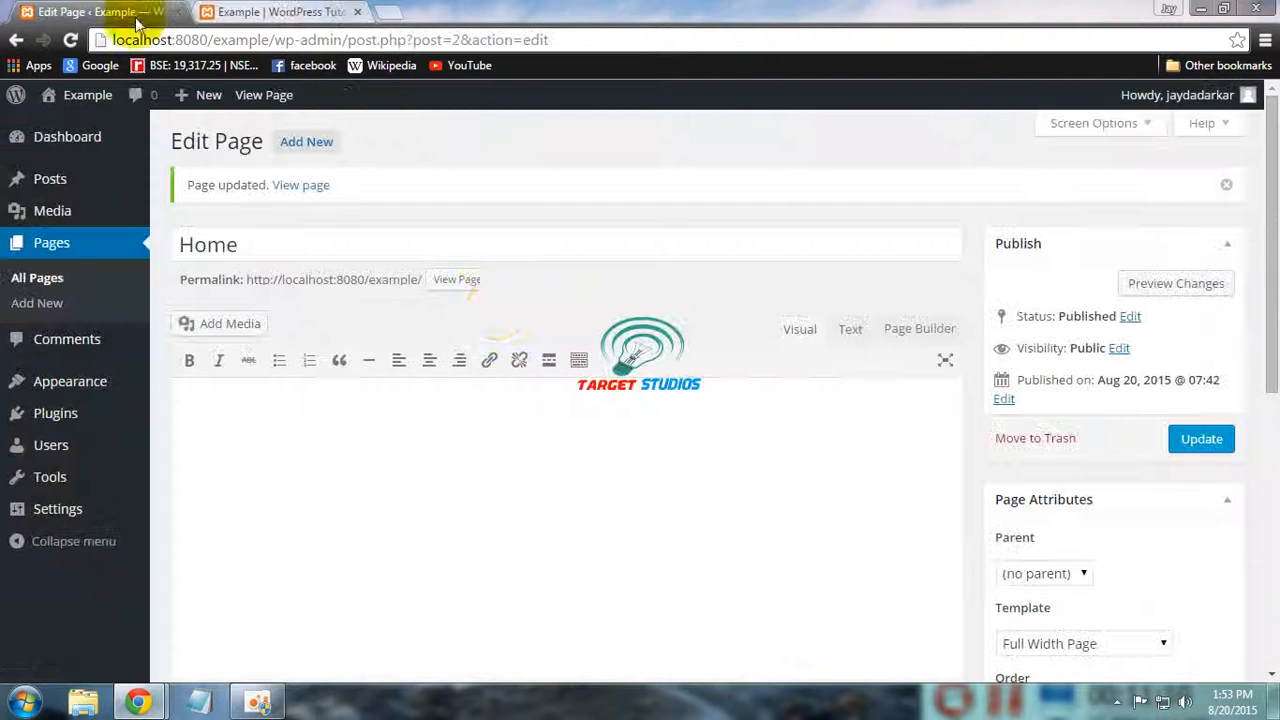
# Install Page Builder by SiteOrigin from the editor prompt, retrying the download, then activate it
pyautogui.click(906, 335)
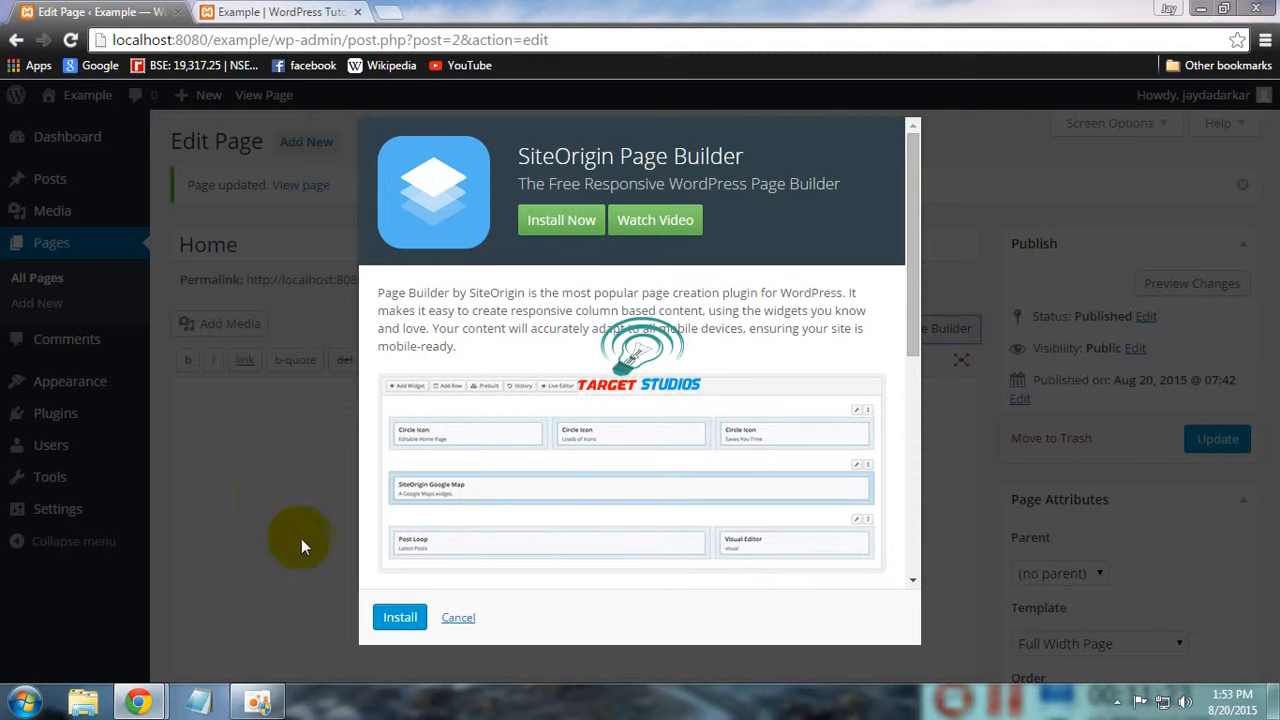
pyautogui.click(458, 617)
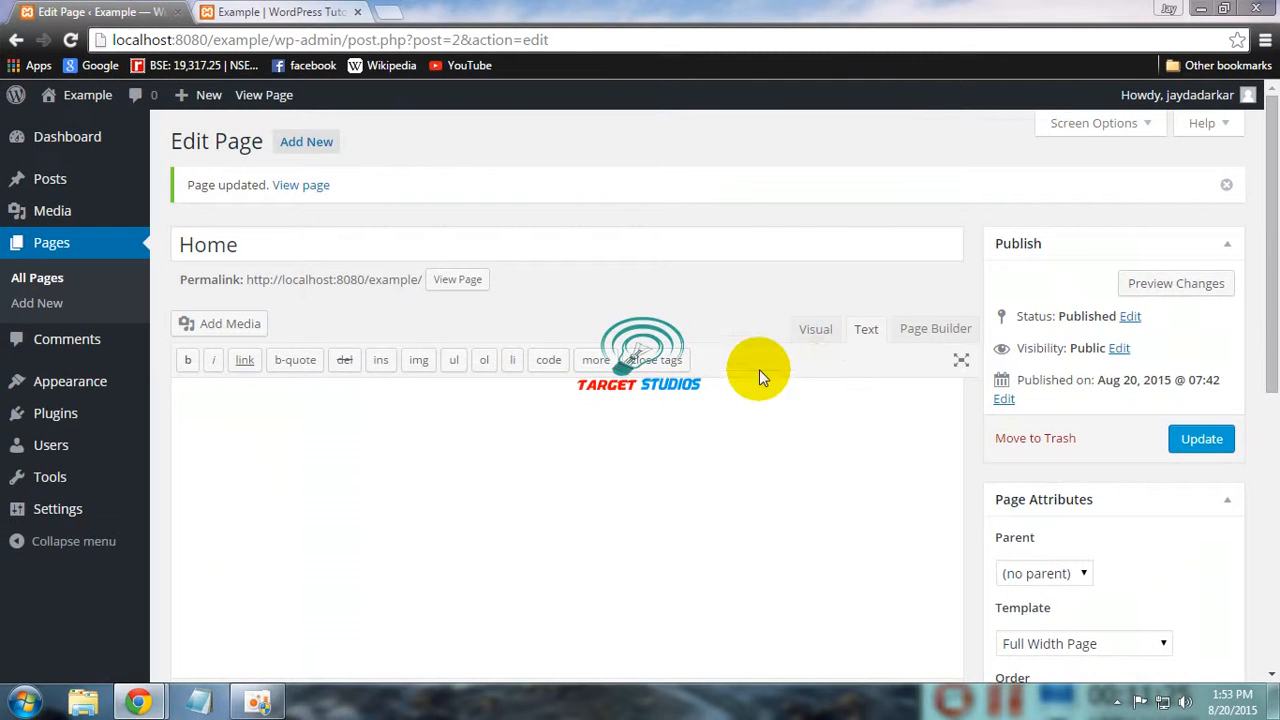
pyautogui.click(816, 329)
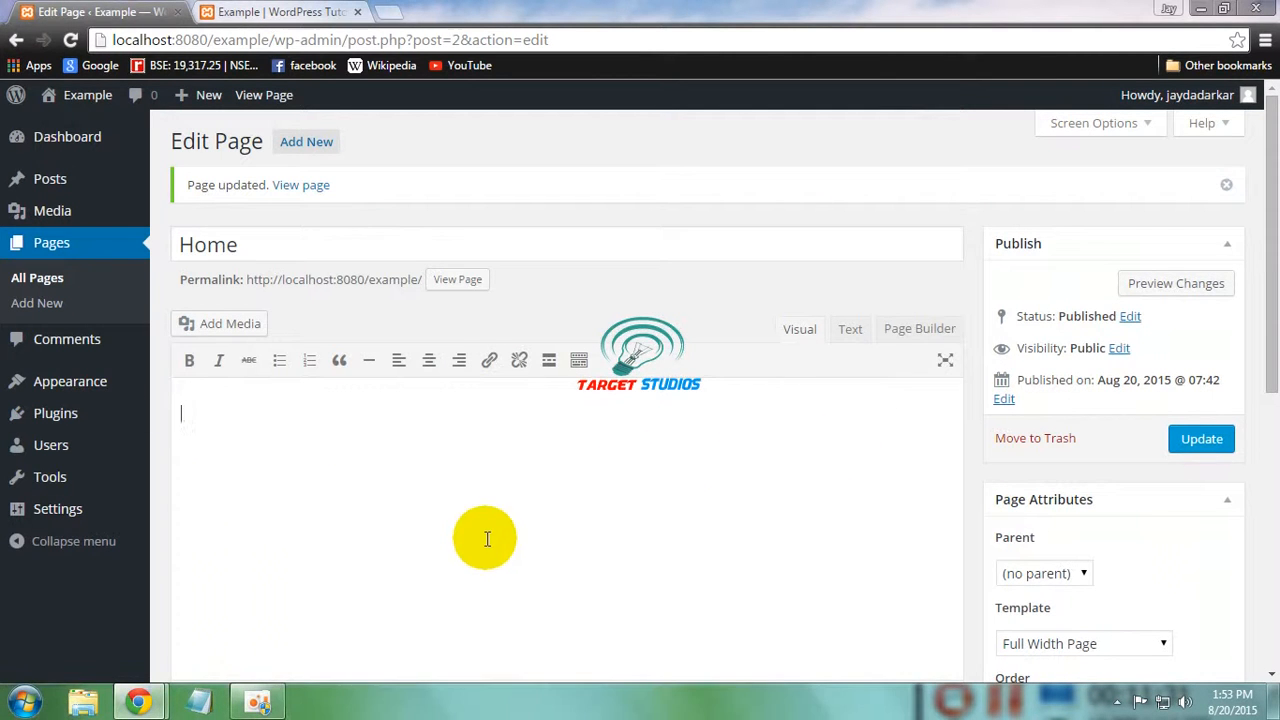
pyautogui.click(905, 329)
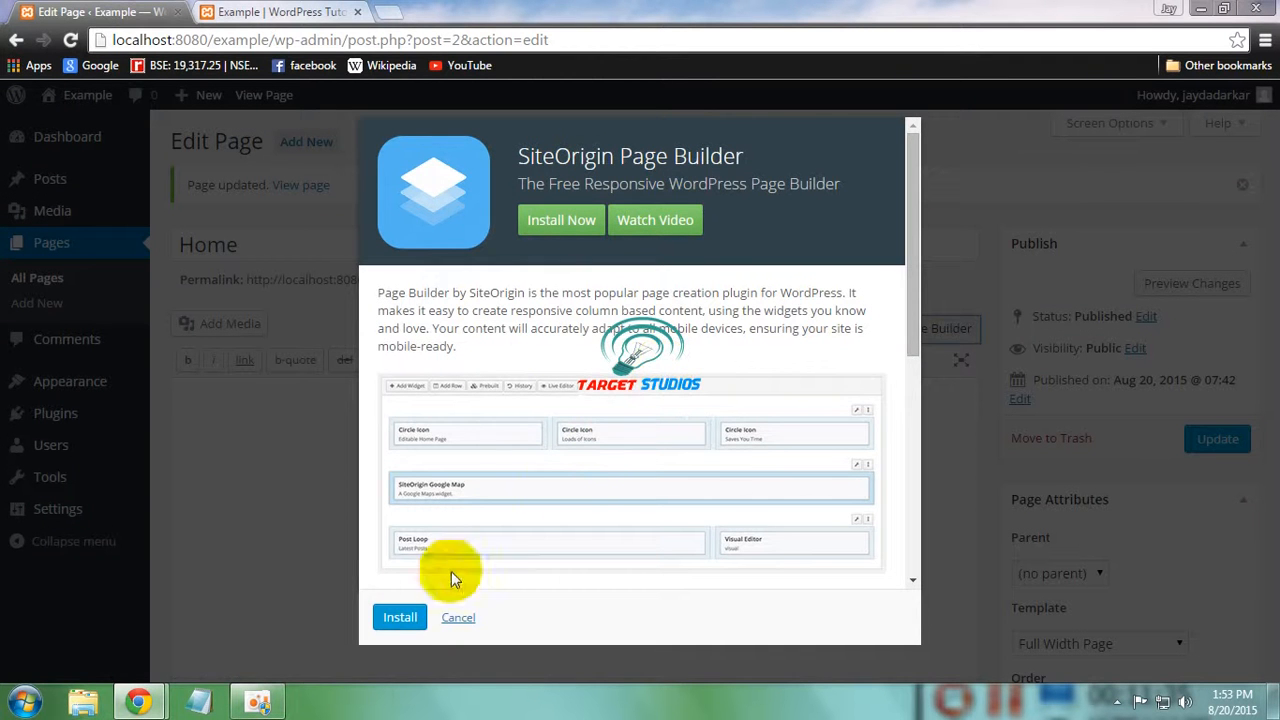
pyautogui.click(410, 620)
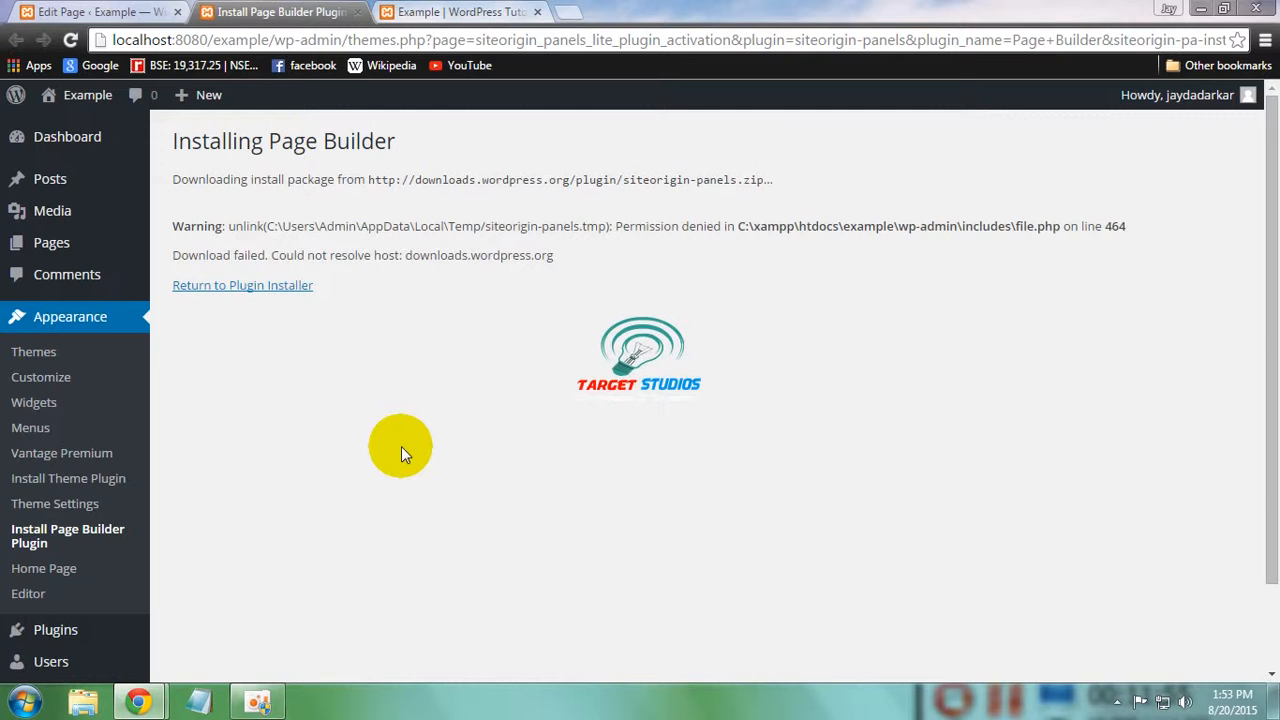
pyautogui.press('F5')
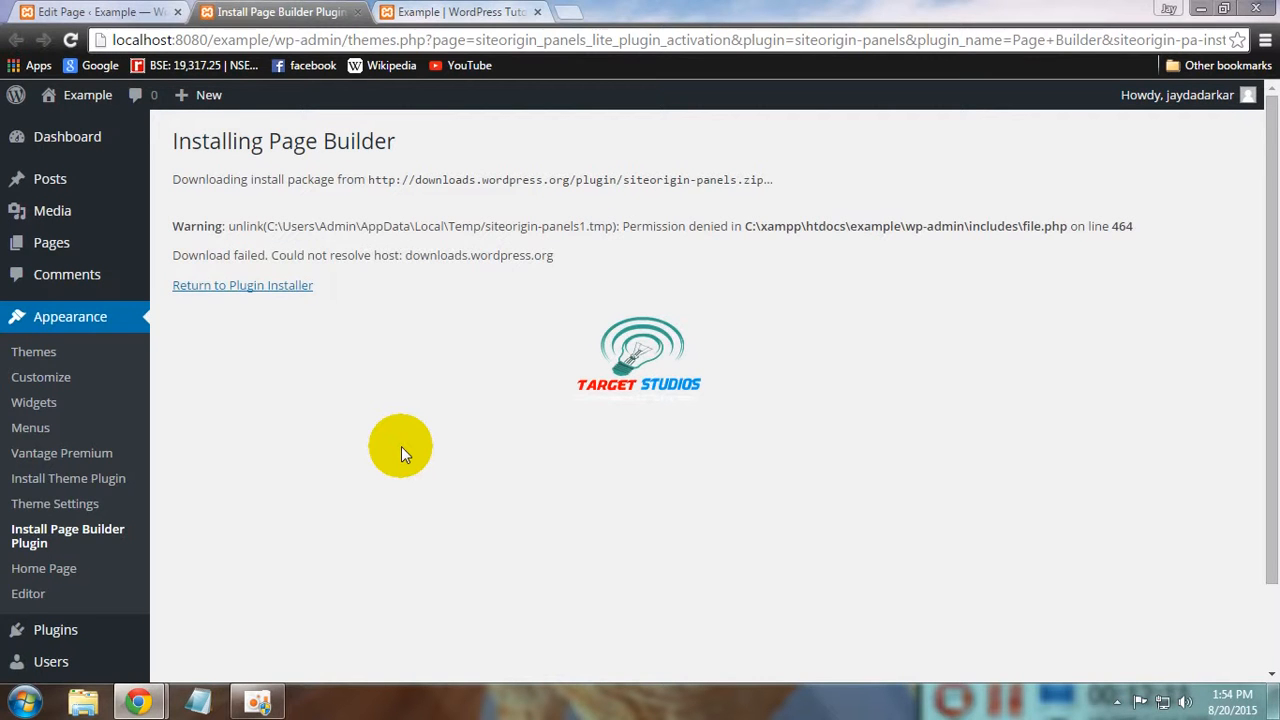
pyautogui.press('F5')
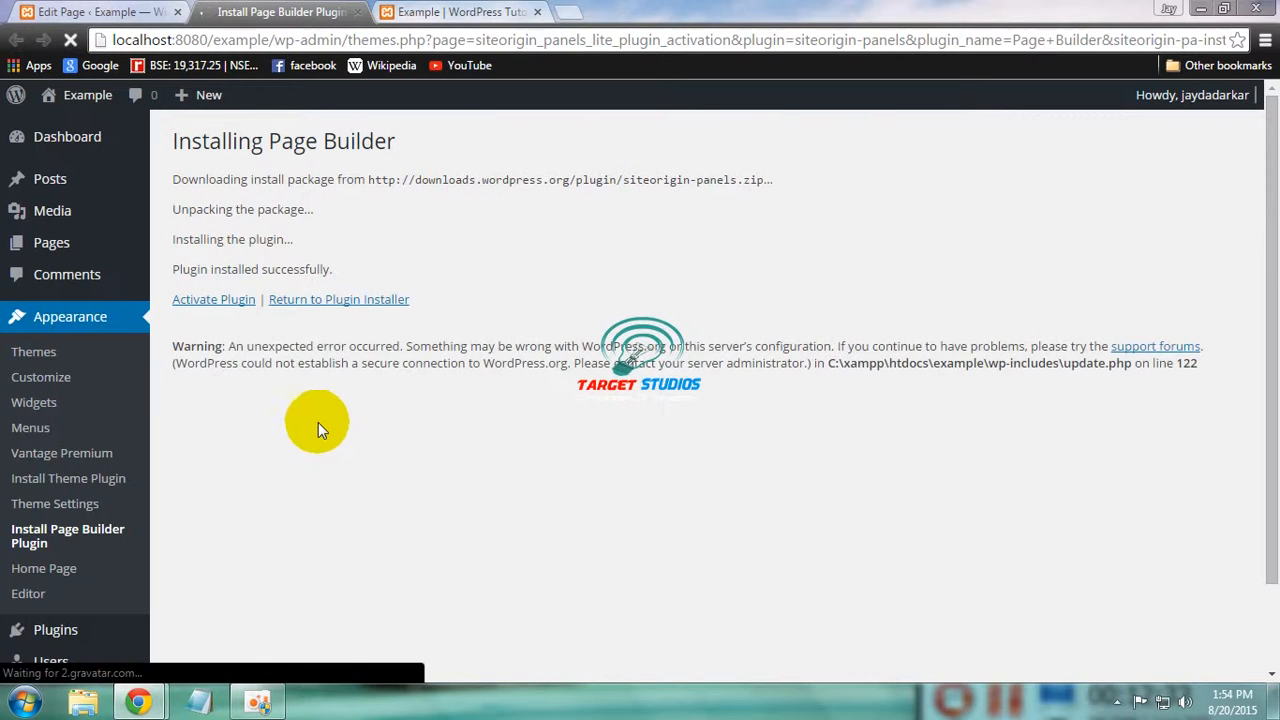
pyautogui.click(224, 306)
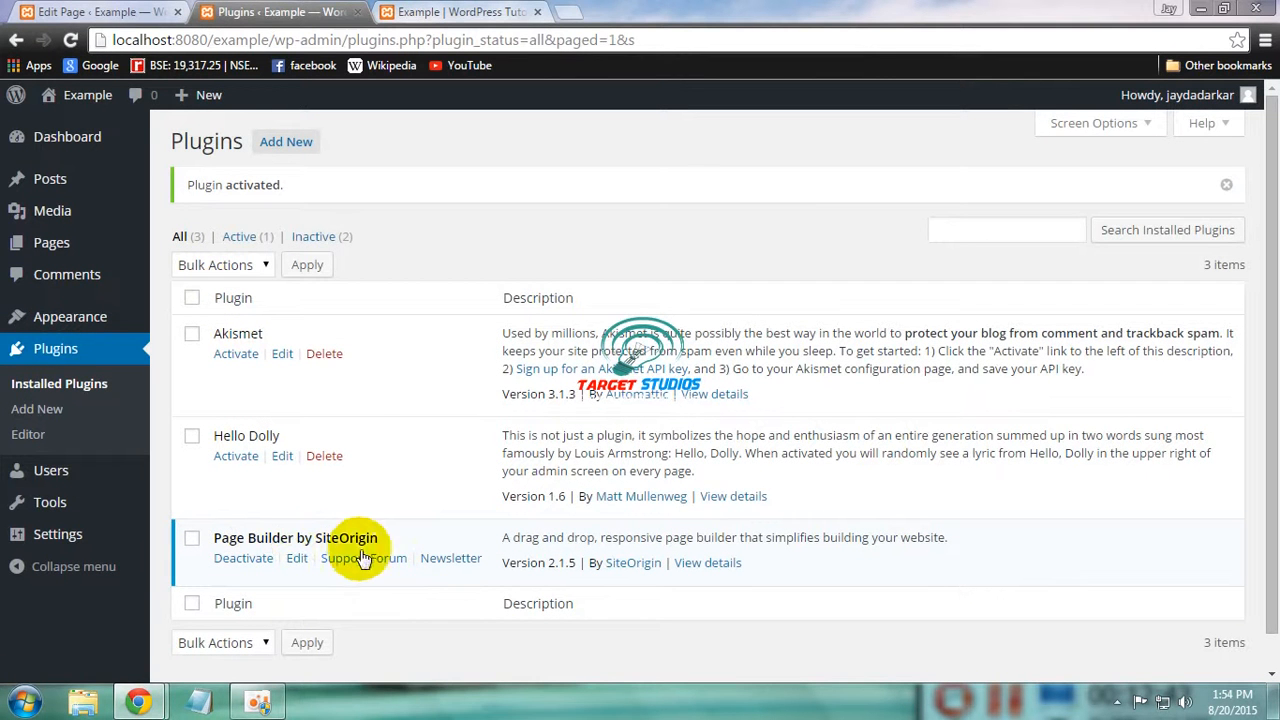
# Return to the Home page editor and switch its content to Page Builder
pyautogui.click(357, 11)
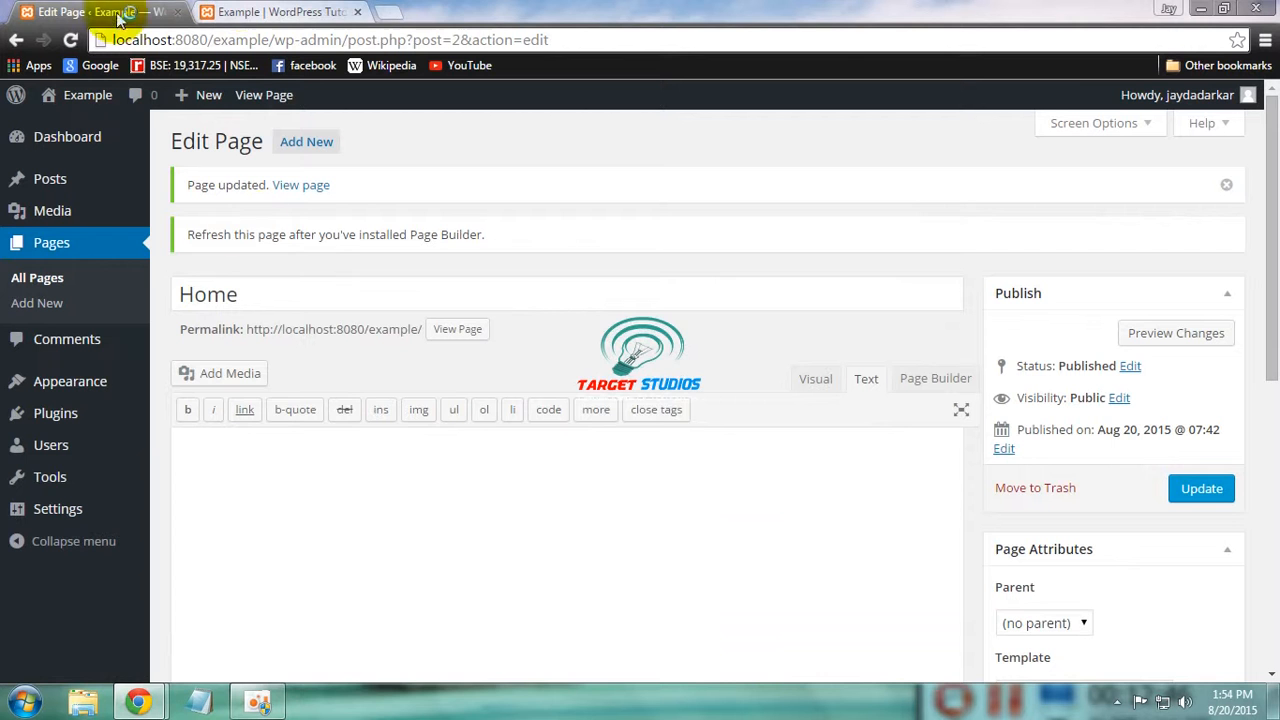
pyautogui.click(918, 377)
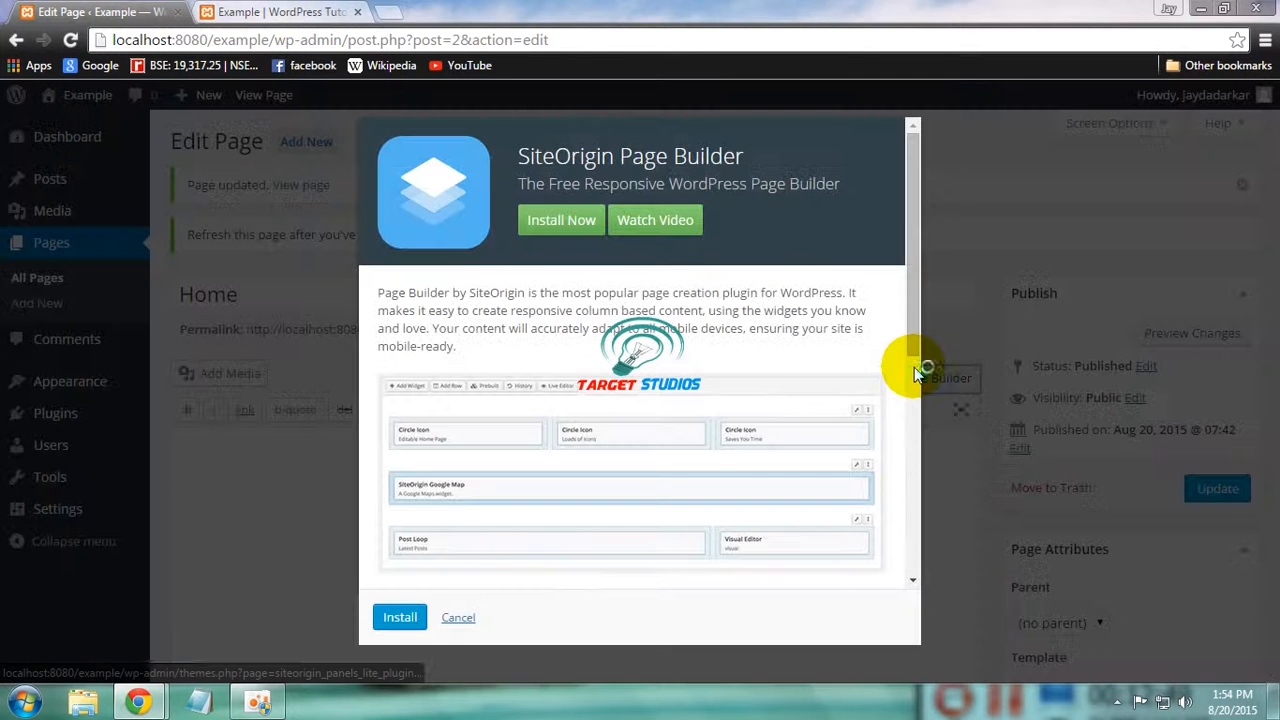
pyautogui.click(458, 618)
pyautogui.click(1198, 488)
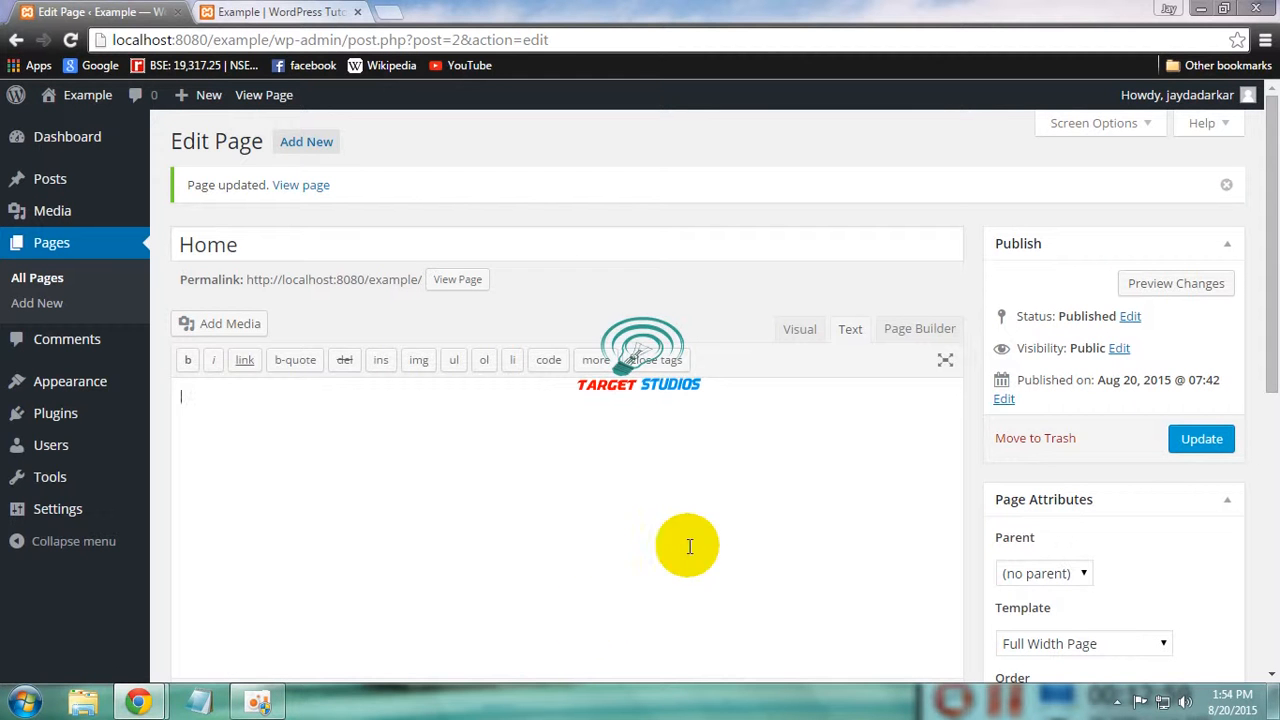
pyautogui.click(893, 331)
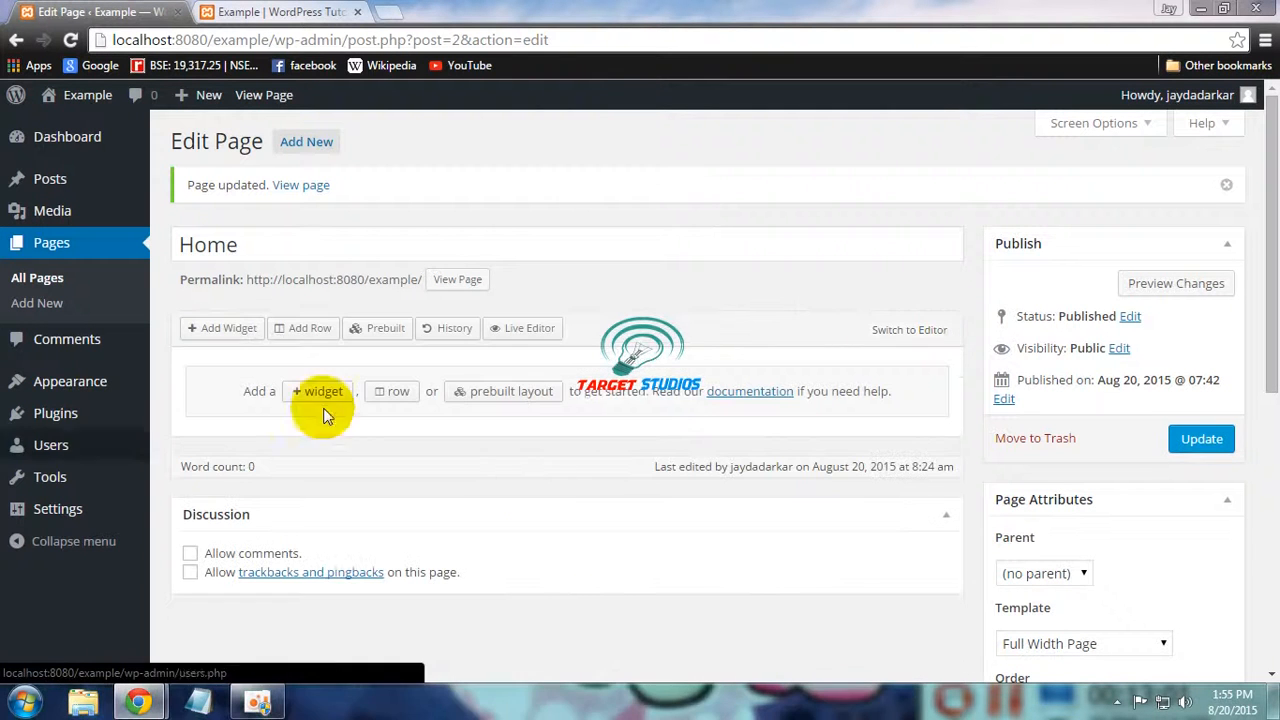
# Insert a new single-column row into the Home page layout
pyautogui.click(398, 392)
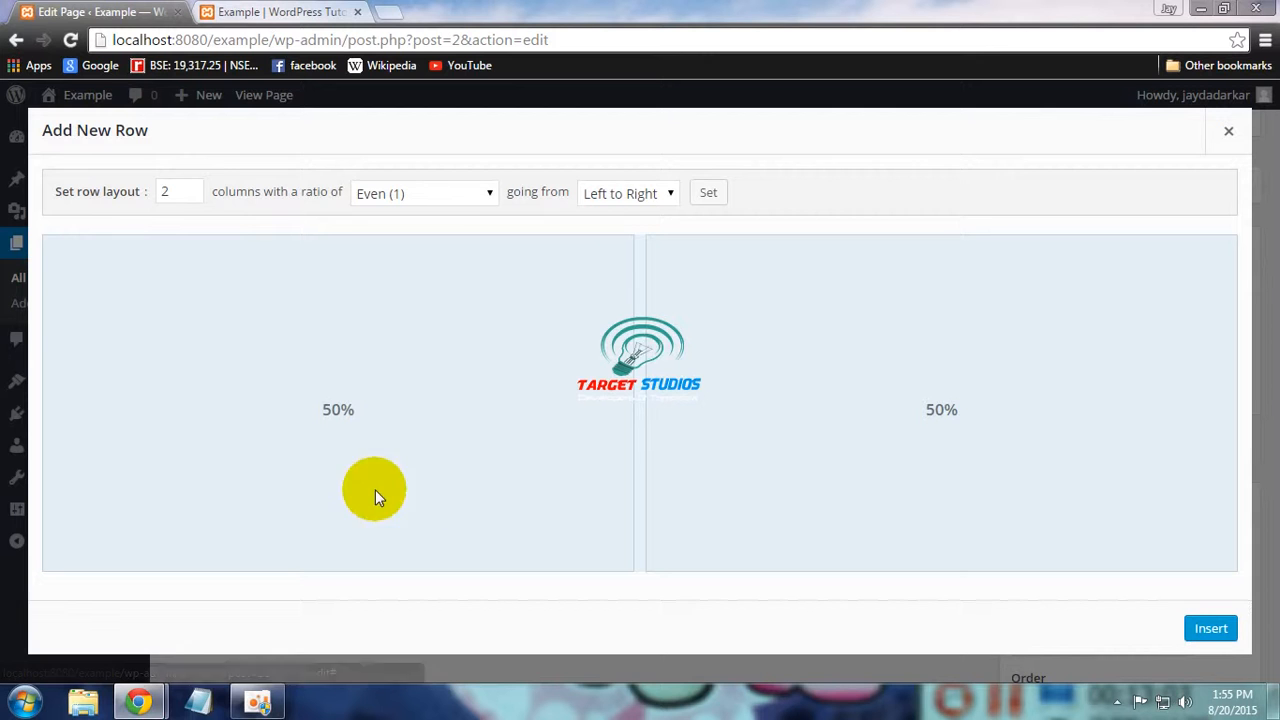
pyautogui.click(193, 187)
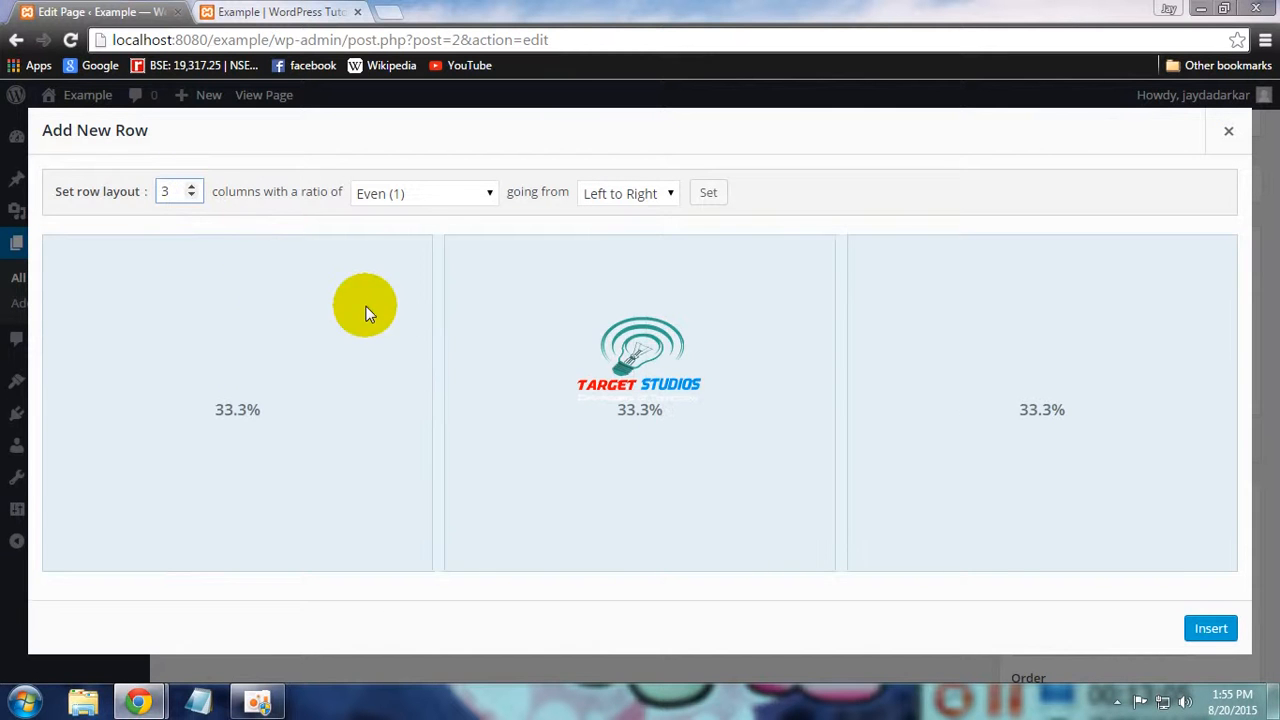
pyautogui.click(193, 197)
pyautogui.click(1213, 628)
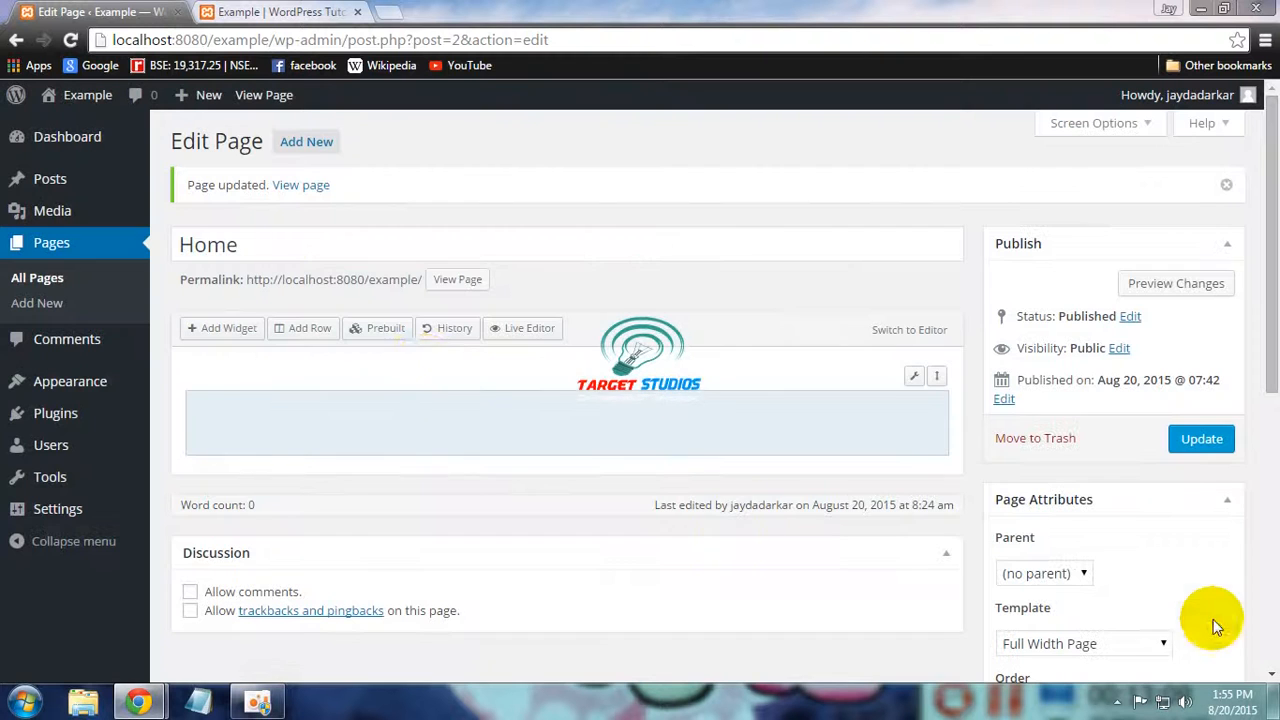
# Save the row's settings and duplicate it twice to make three empty rows
pyautogui.moveTo(912, 378)
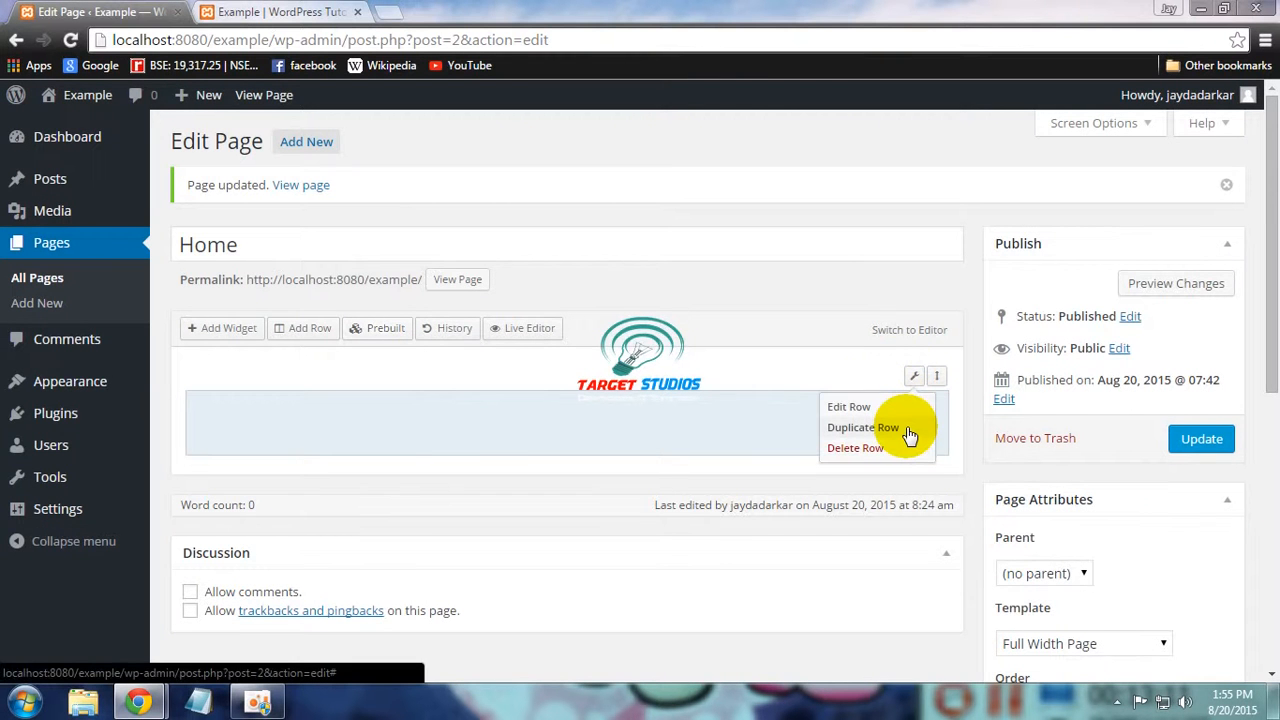
pyautogui.click(880, 407)
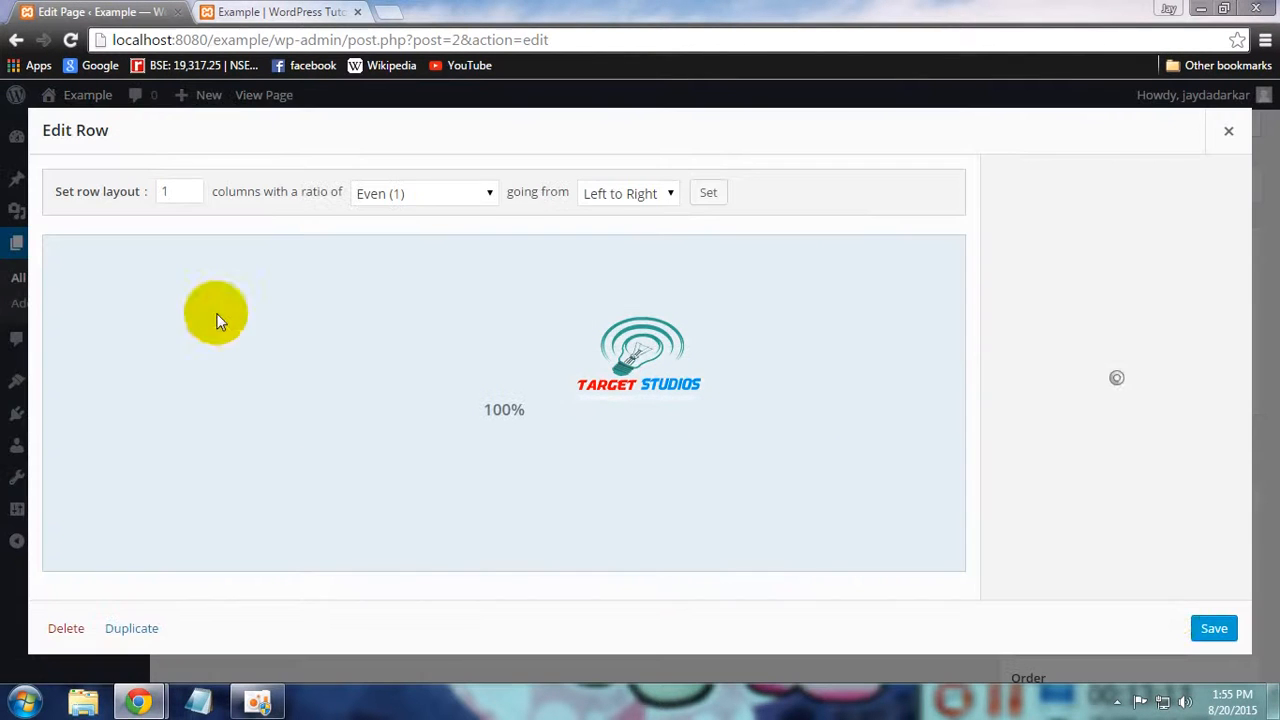
pyautogui.click(1218, 632)
pyautogui.moveTo(914, 376)
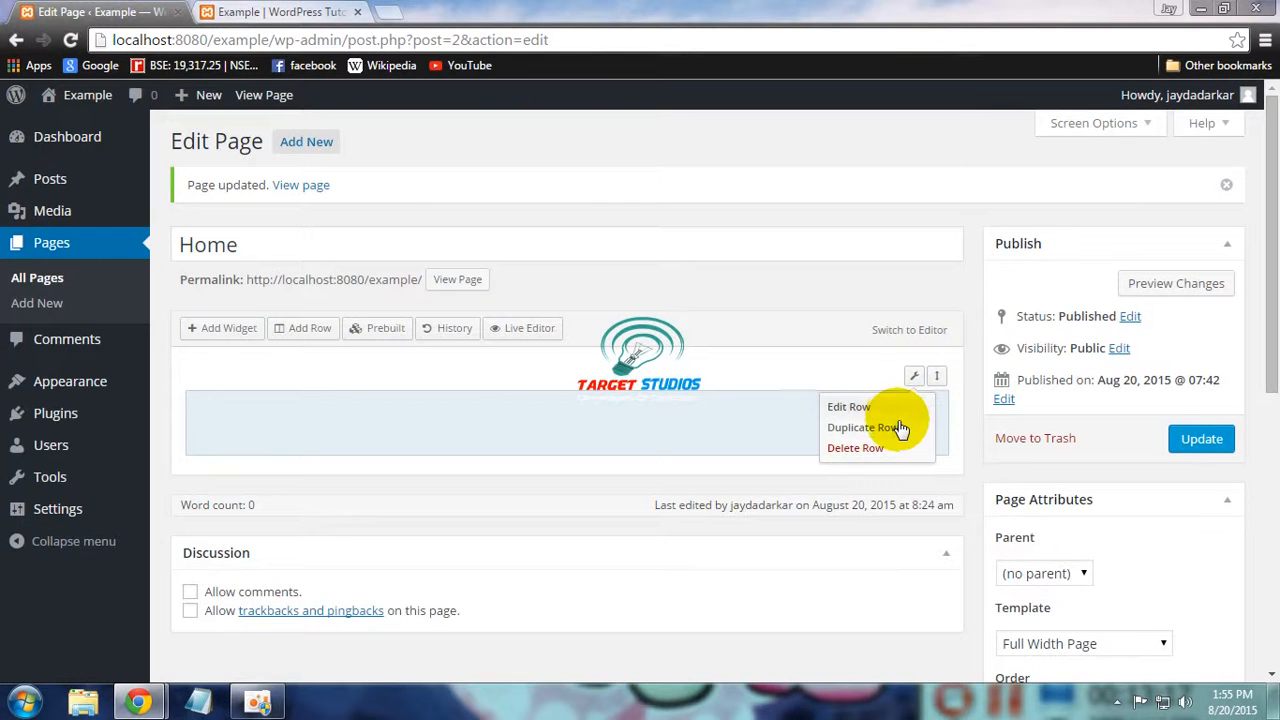
pyautogui.click(862, 427)
pyautogui.click(898, 427)
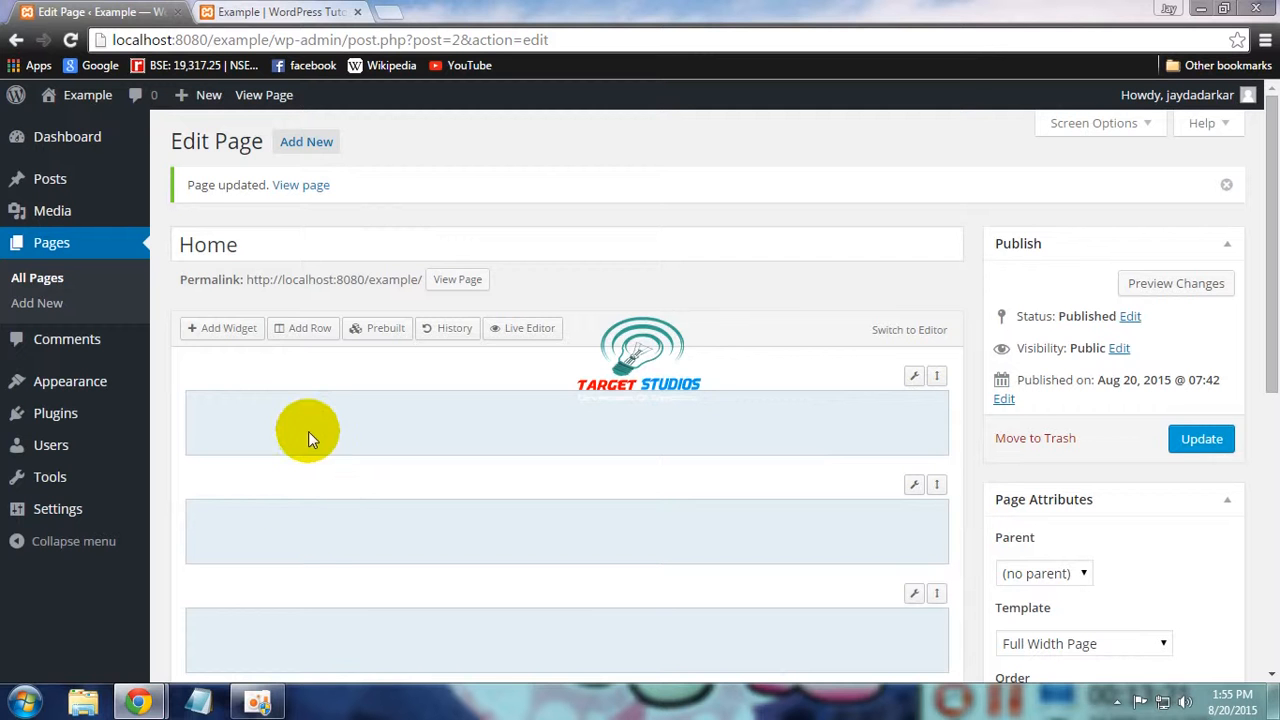
# Check the live front page, which still shows no content, then return to the editor
pyautogui.click(254, 11)
pyautogui.moveTo(1273, 298); pyautogui.dragTo(1272, 386)
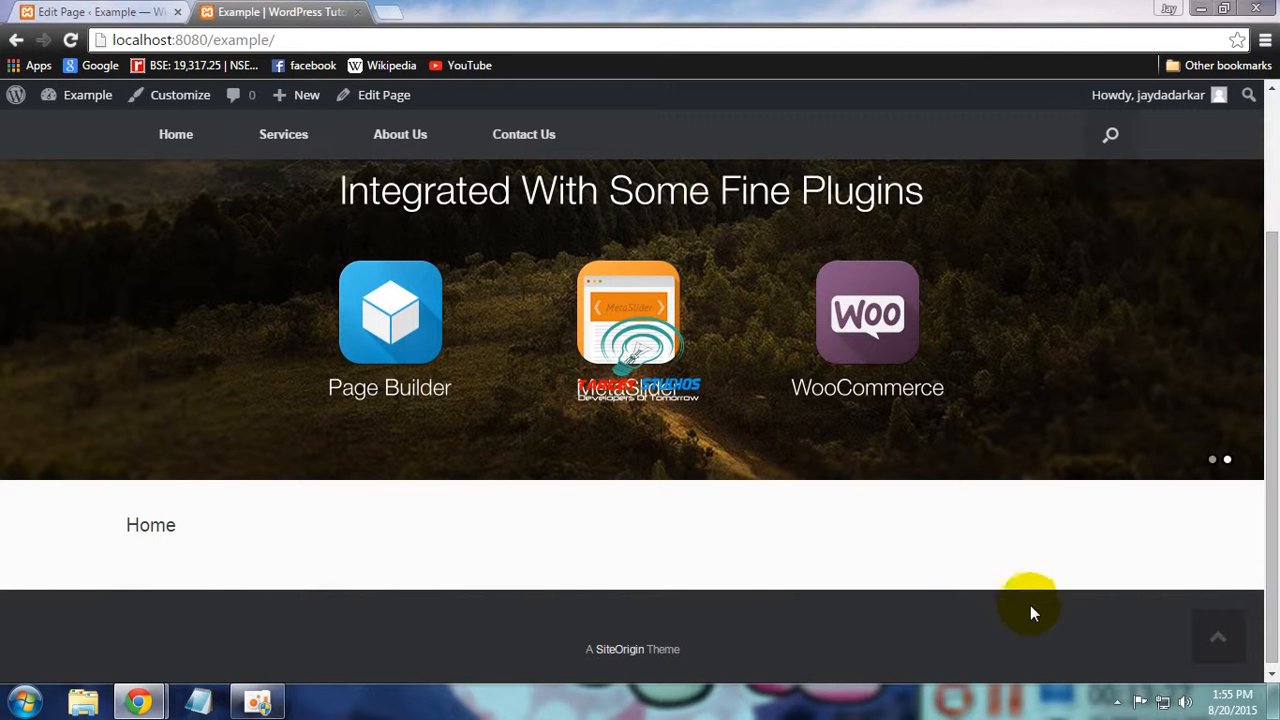
pyautogui.click(112, 11)
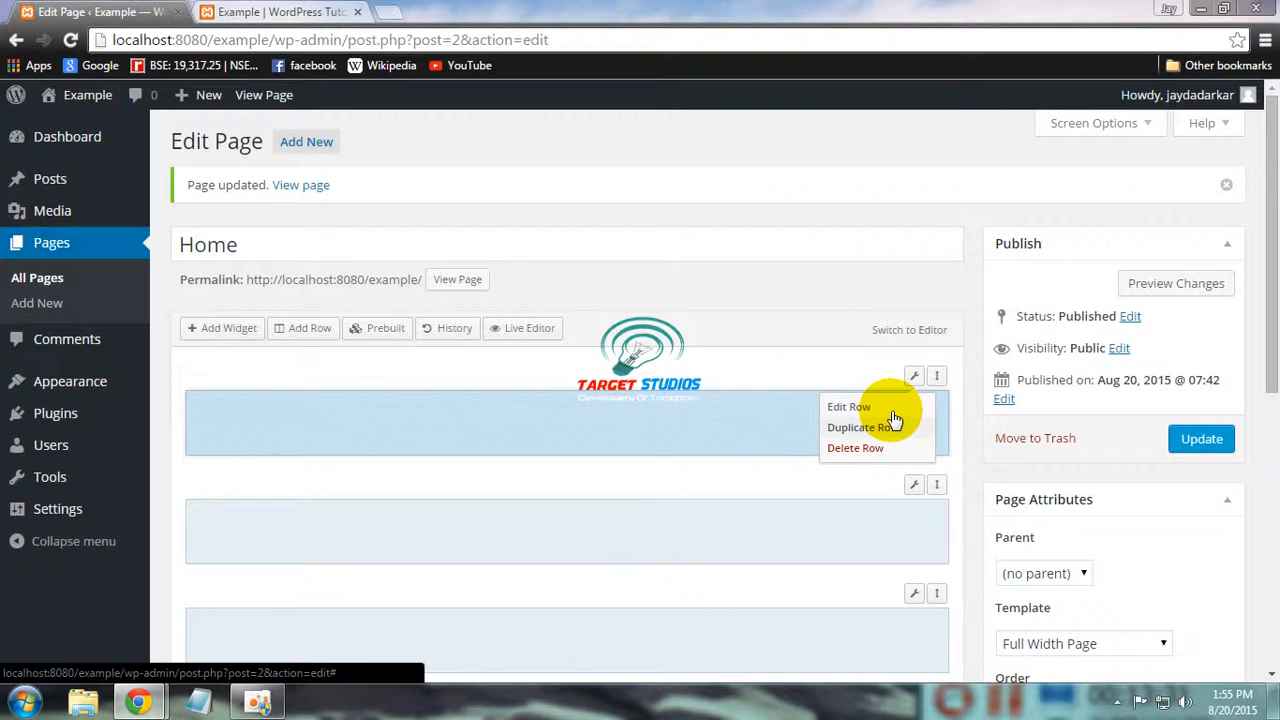
# Change the first row's layout to 4 columns and save it
pyautogui.click(905, 407)
pyautogui.click(193, 187)
pyautogui.click(193, 187)
pyautogui.click(193, 187)
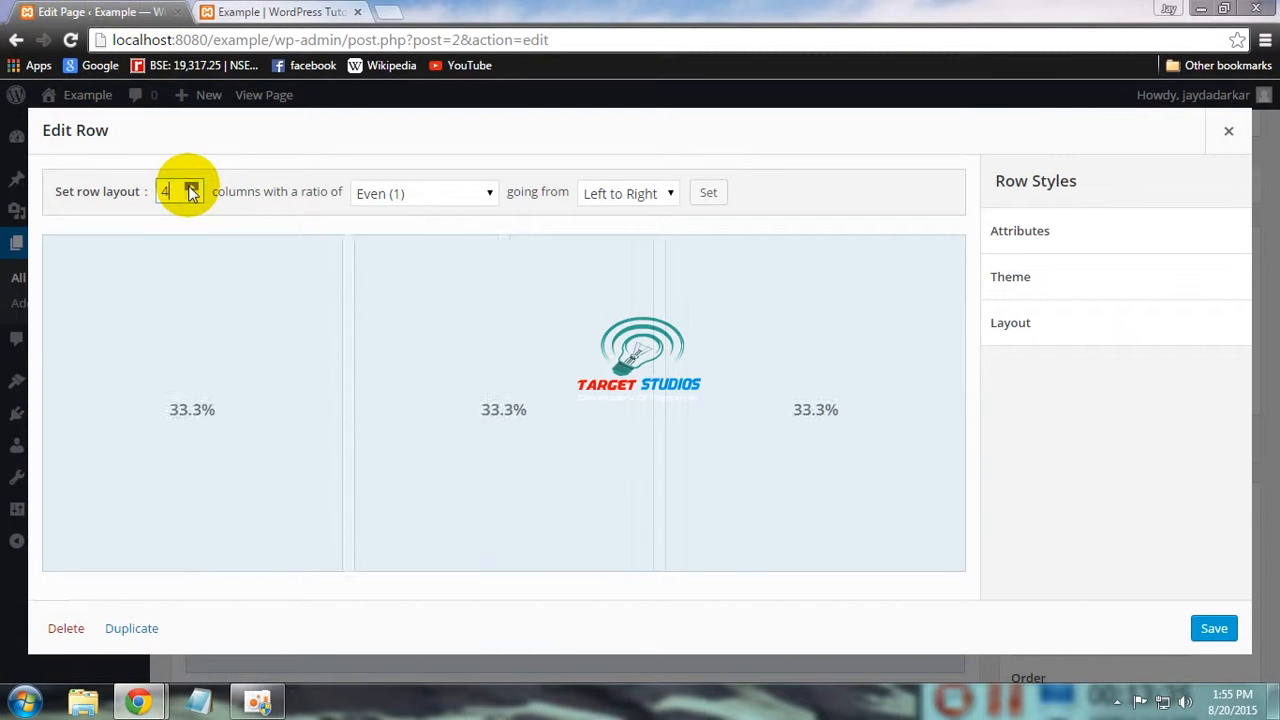
pyautogui.click(1213, 630)
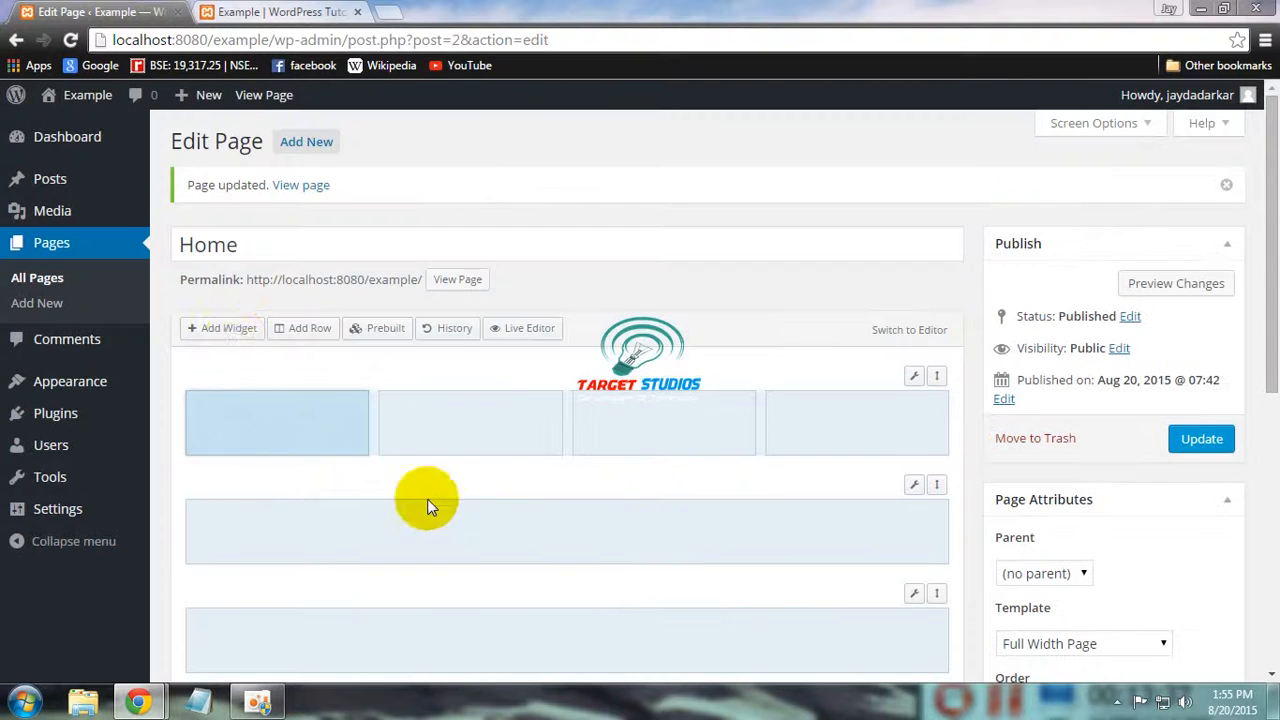
# Add a Circle Icon widget to the row's first column
pyautogui.click(228, 328)
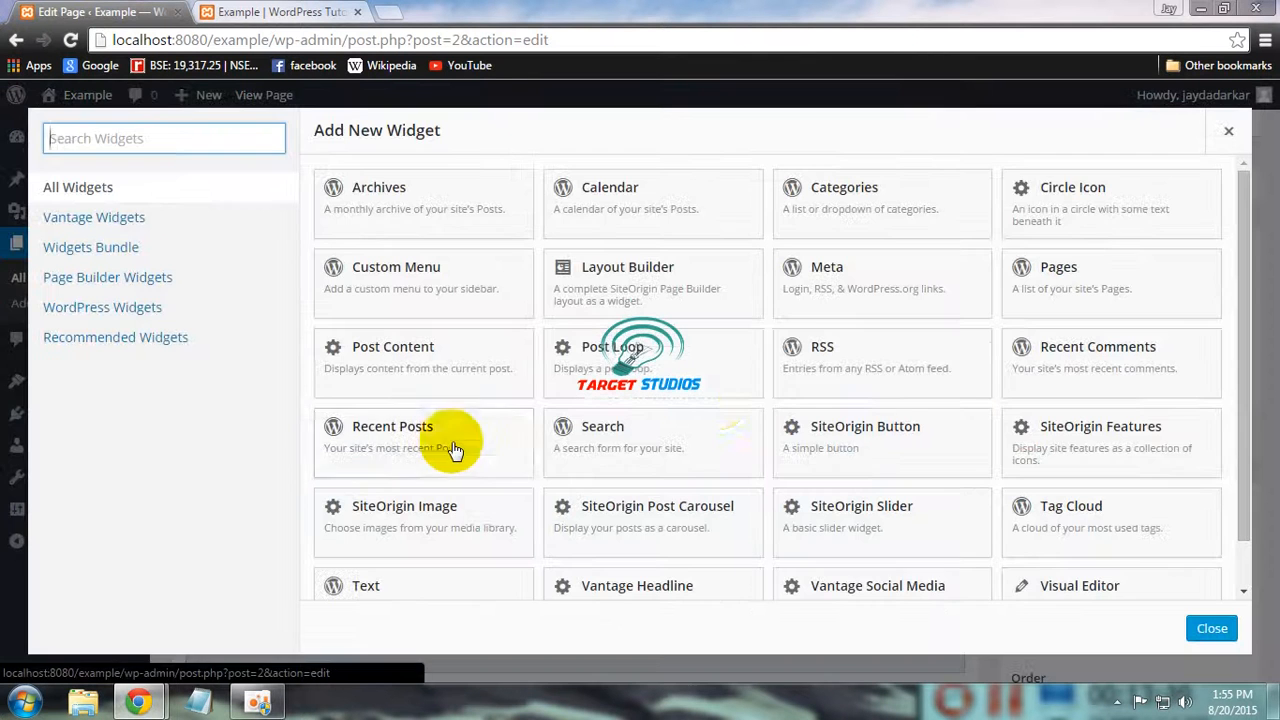
pyautogui.click(1098, 212)
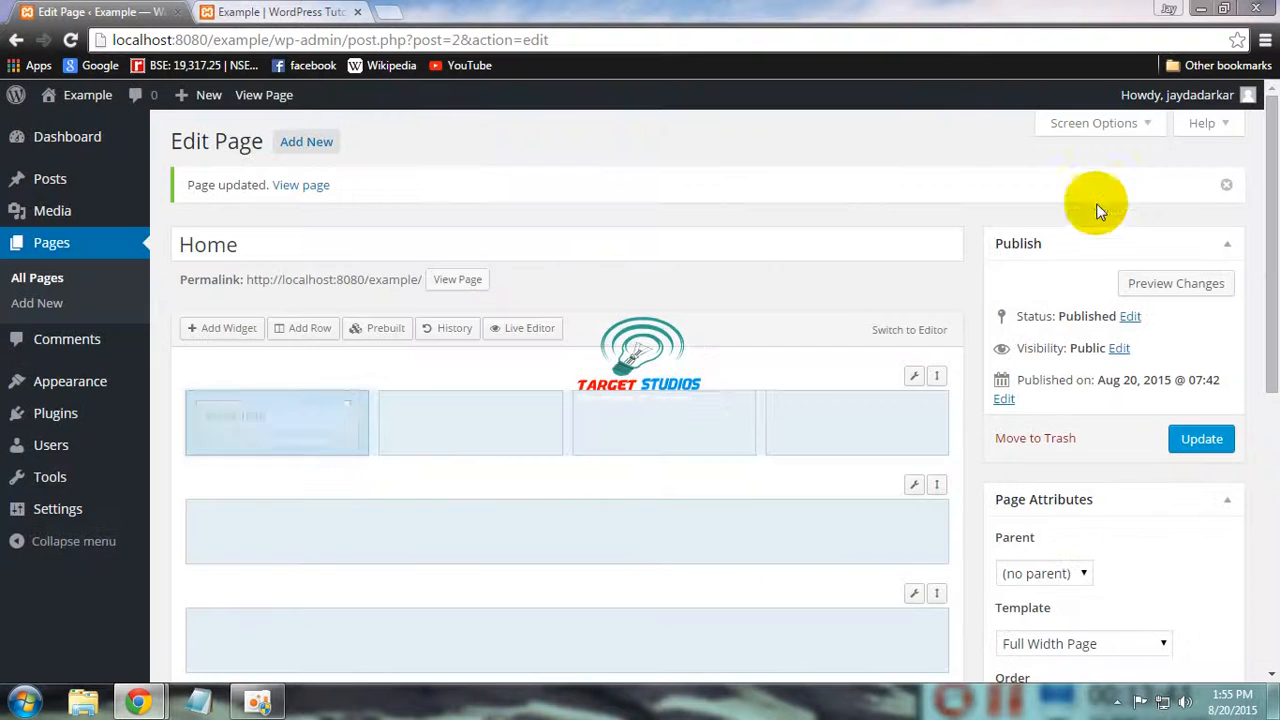
pyautogui.moveTo(233, 428)
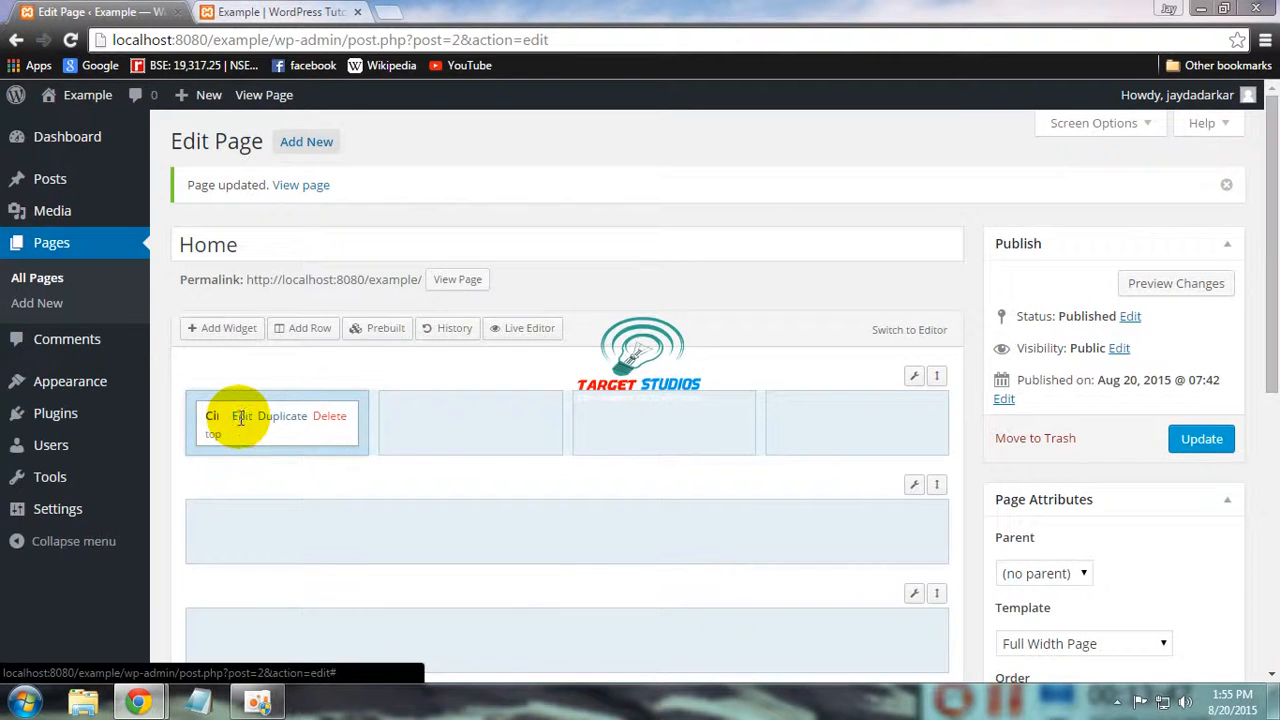
pyautogui.click(236, 422)
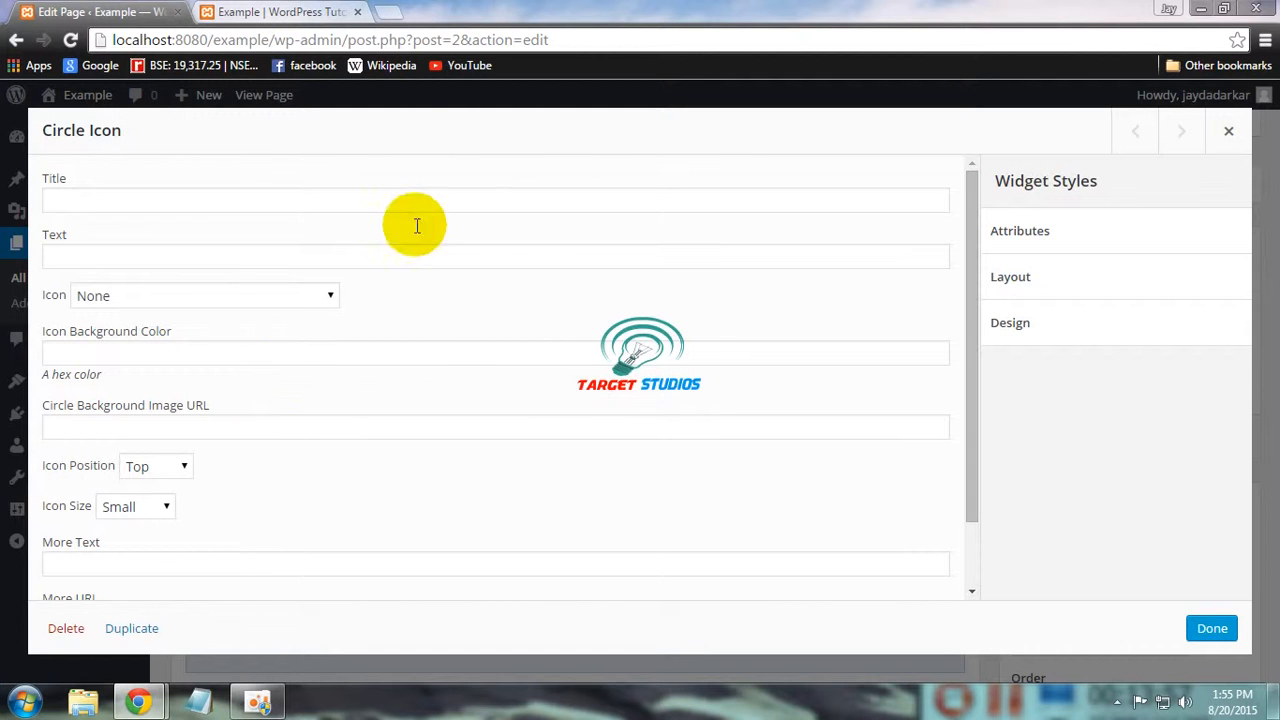
pyautogui.click(1229, 131)
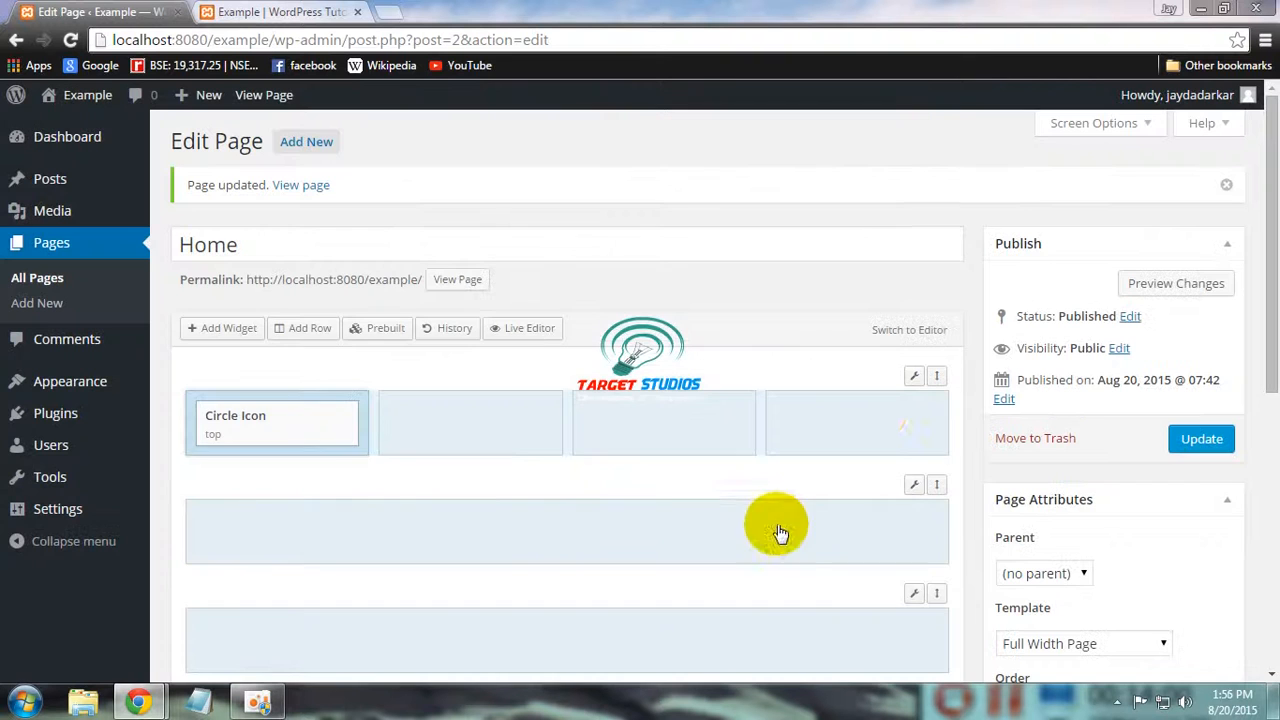
# Set the Circle Icon widget to the Wordpress icon at Medium size
pyautogui.click(241, 416)
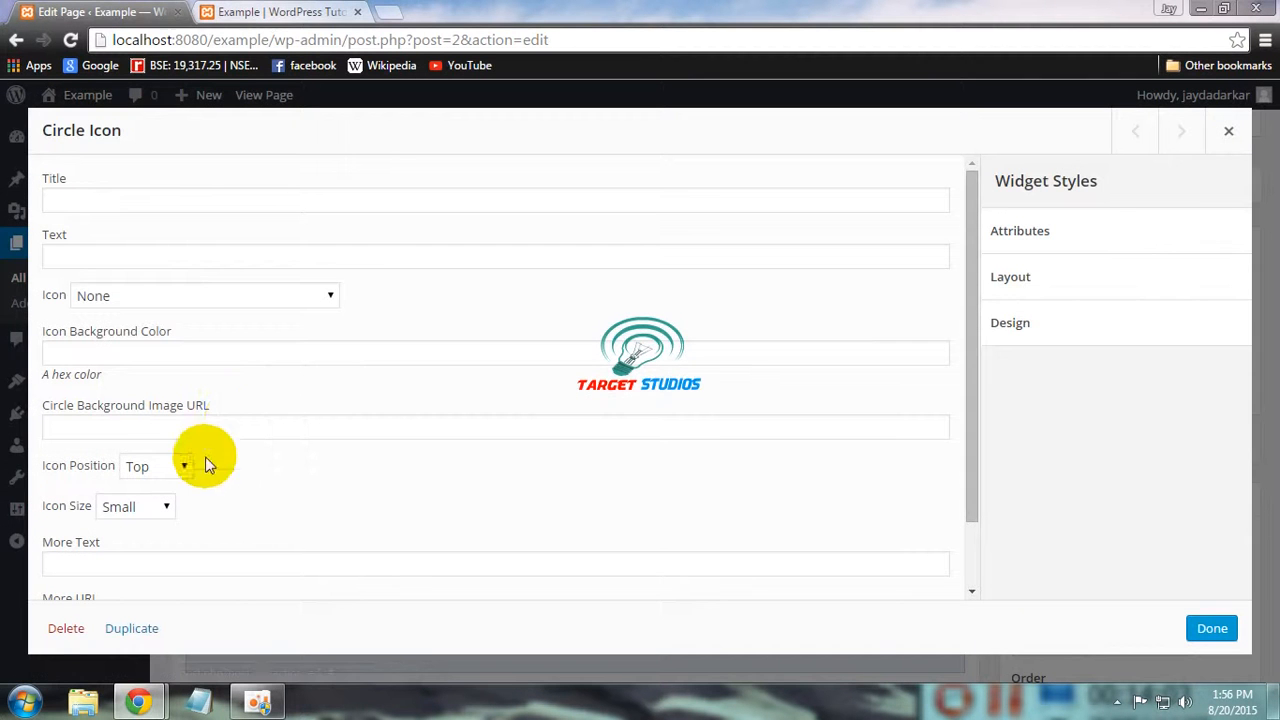
pyautogui.click(174, 298)
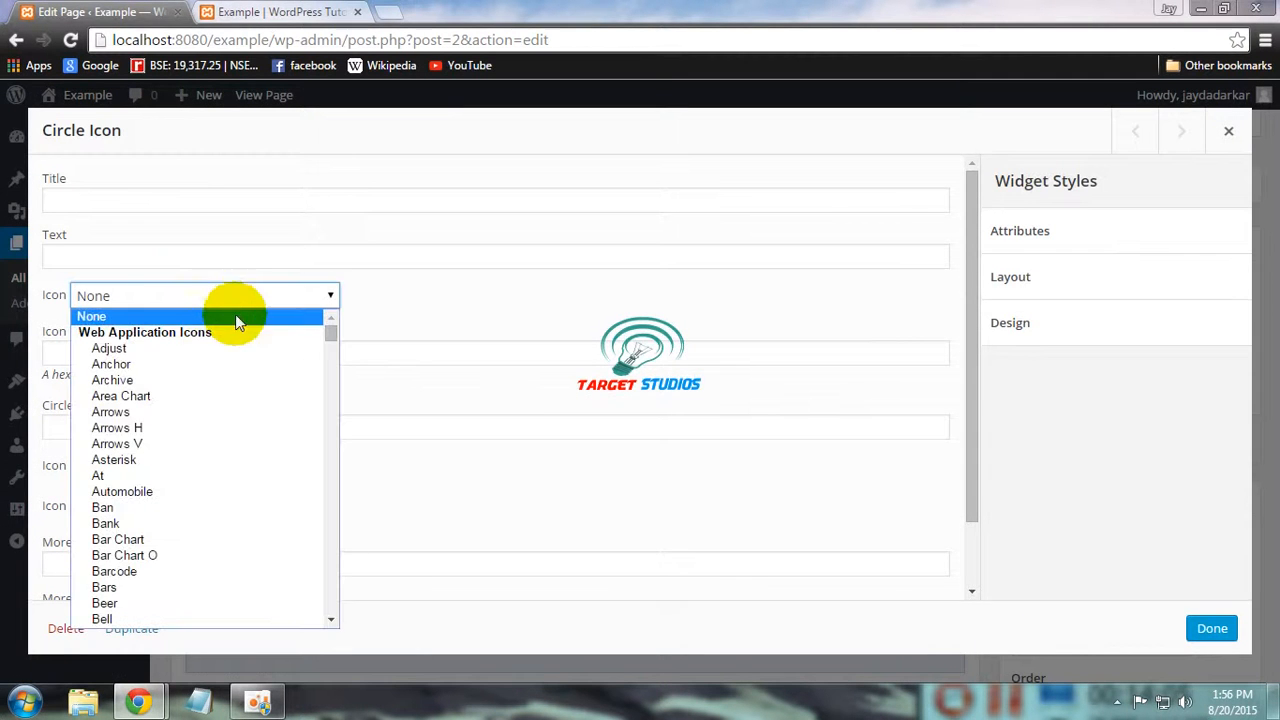
pyautogui.write('wordpress')
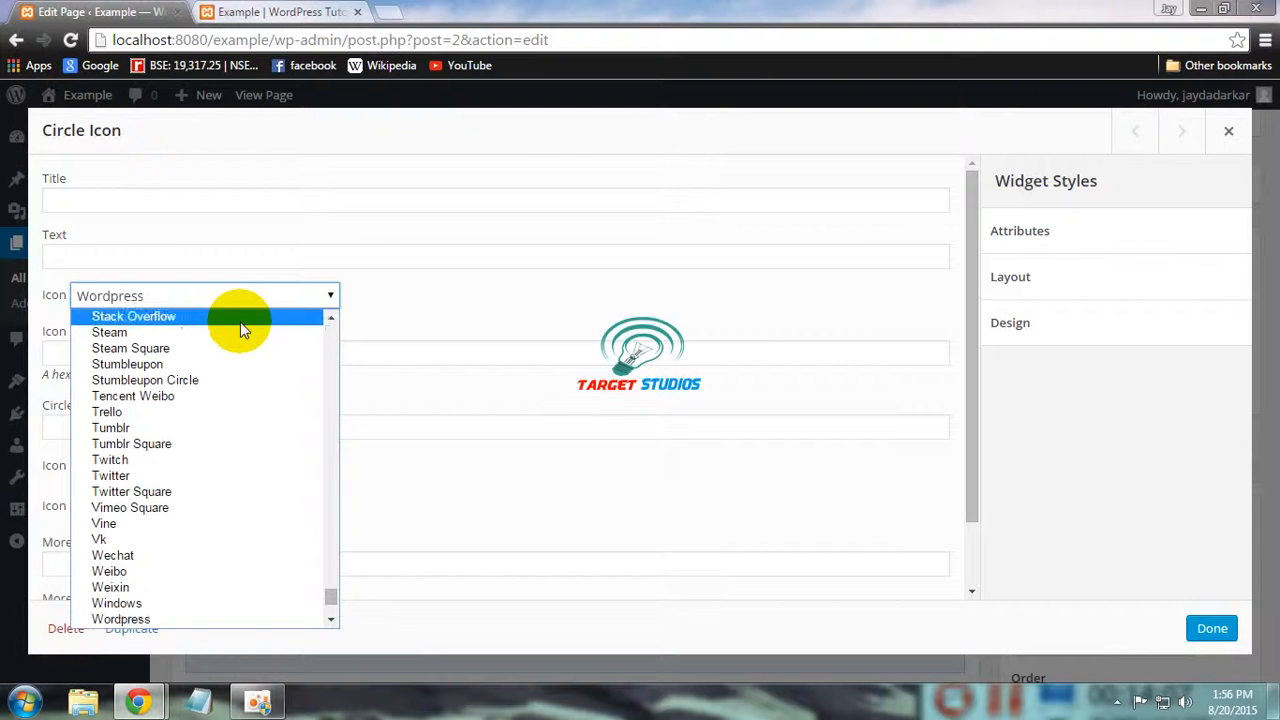
pyautogui.press('Return')
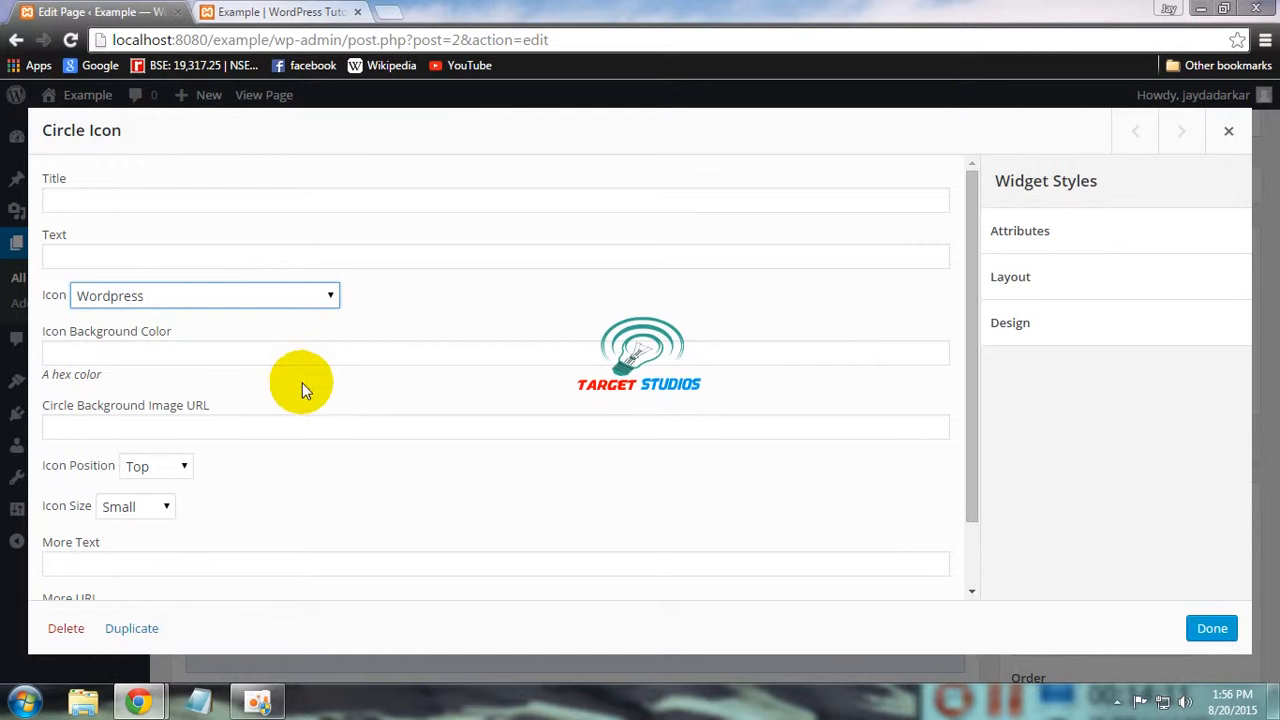
pyautogui.click(202, 458)
pyautogui.click(170, 505)
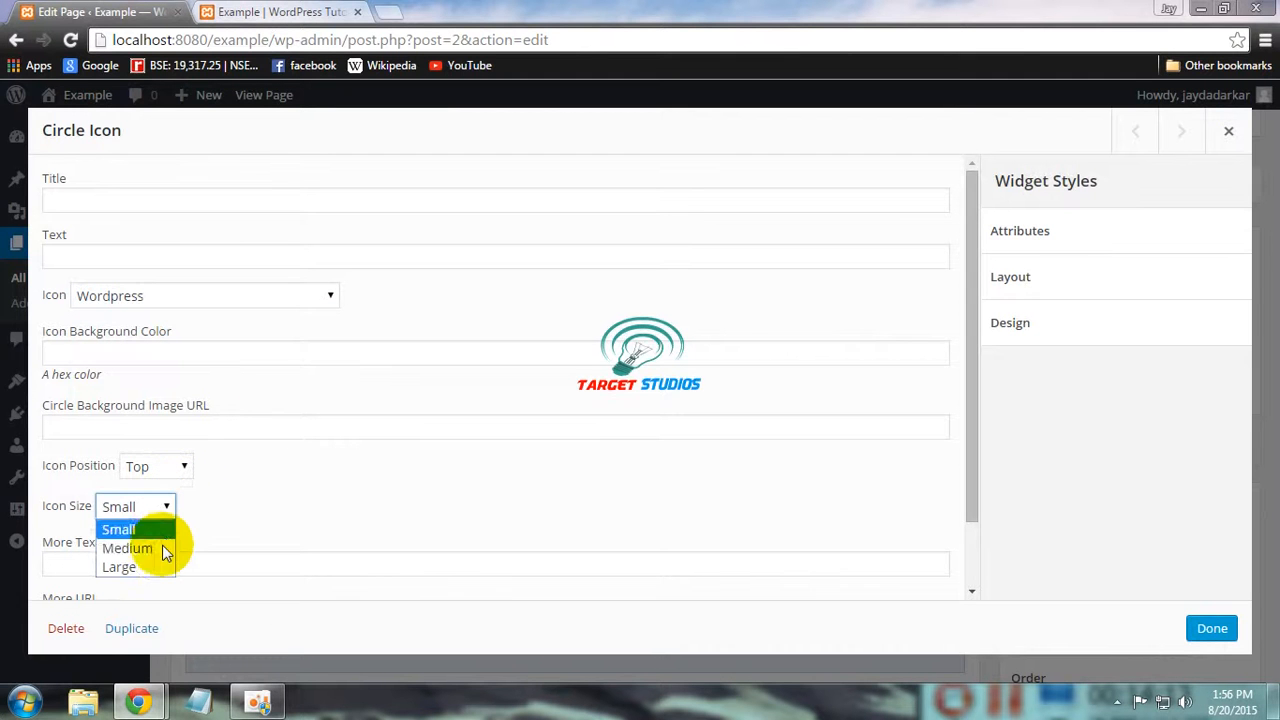
pyautogui.click(160, 550)
pyautogui.click(1208, 627)
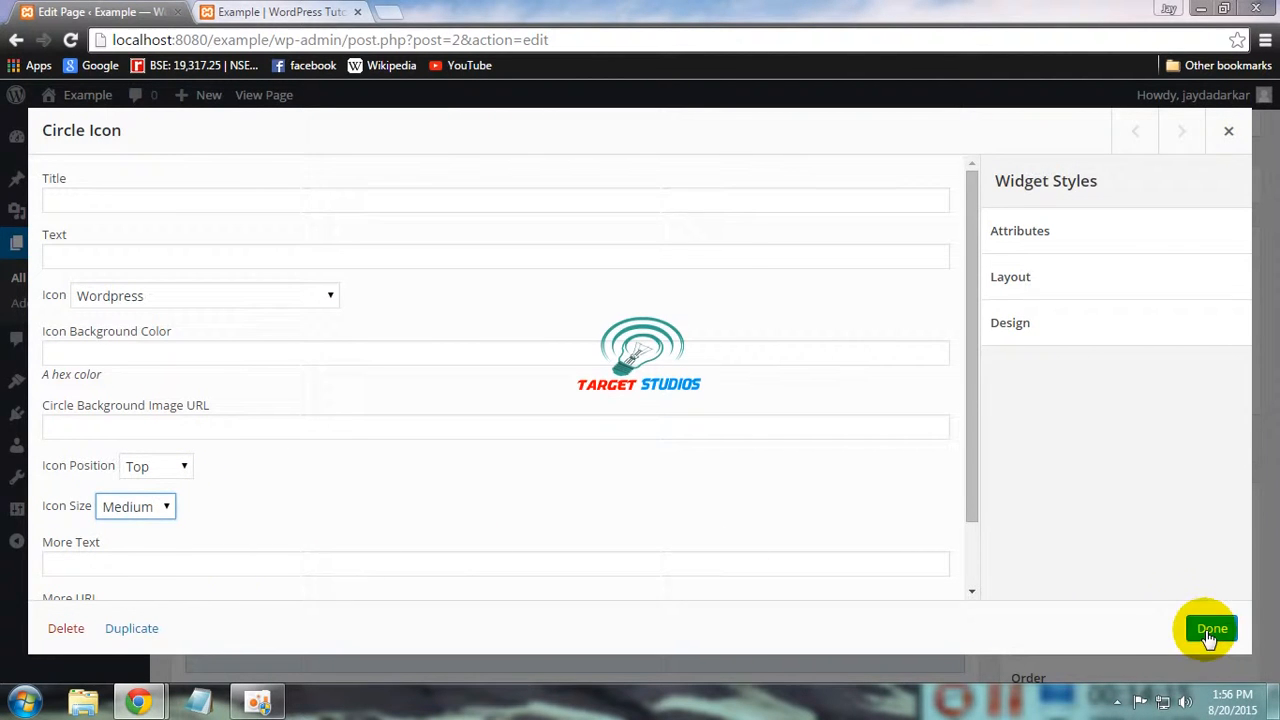
# Start adding a widget to the empty second column, then cancel the widget picker
pyautogui.click(461, 420)
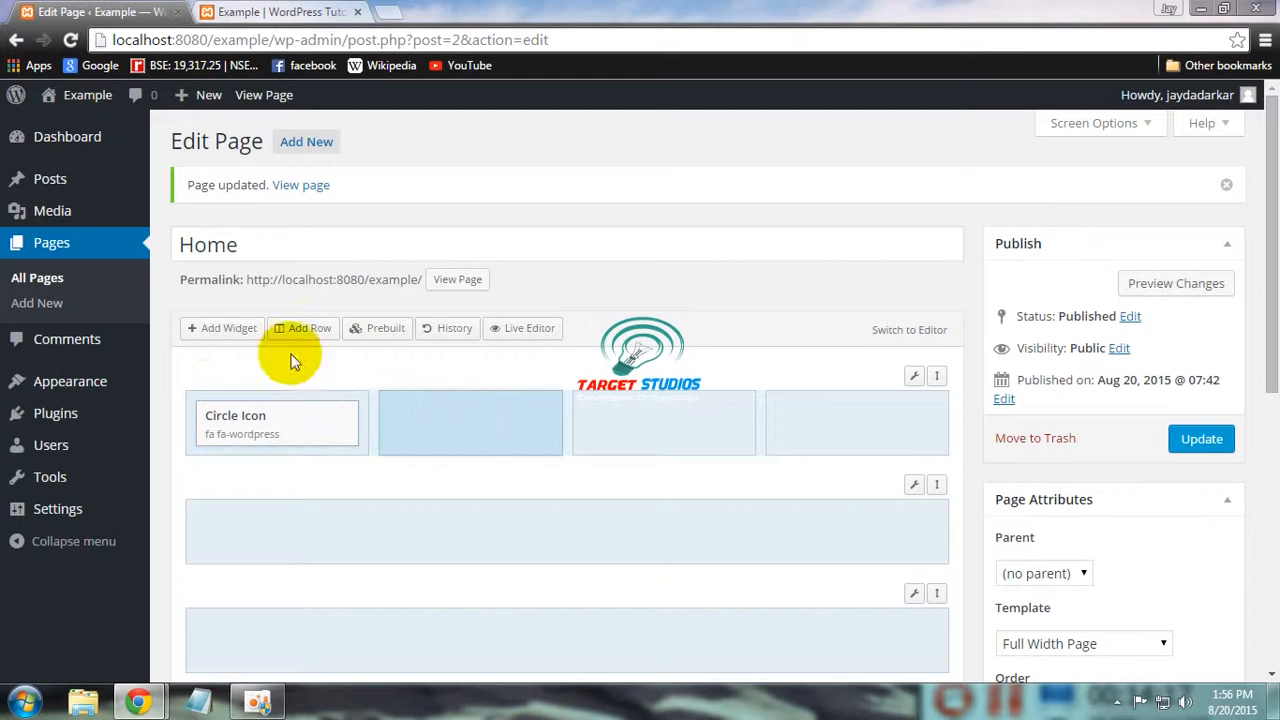
pyautogui.click(215, 329)
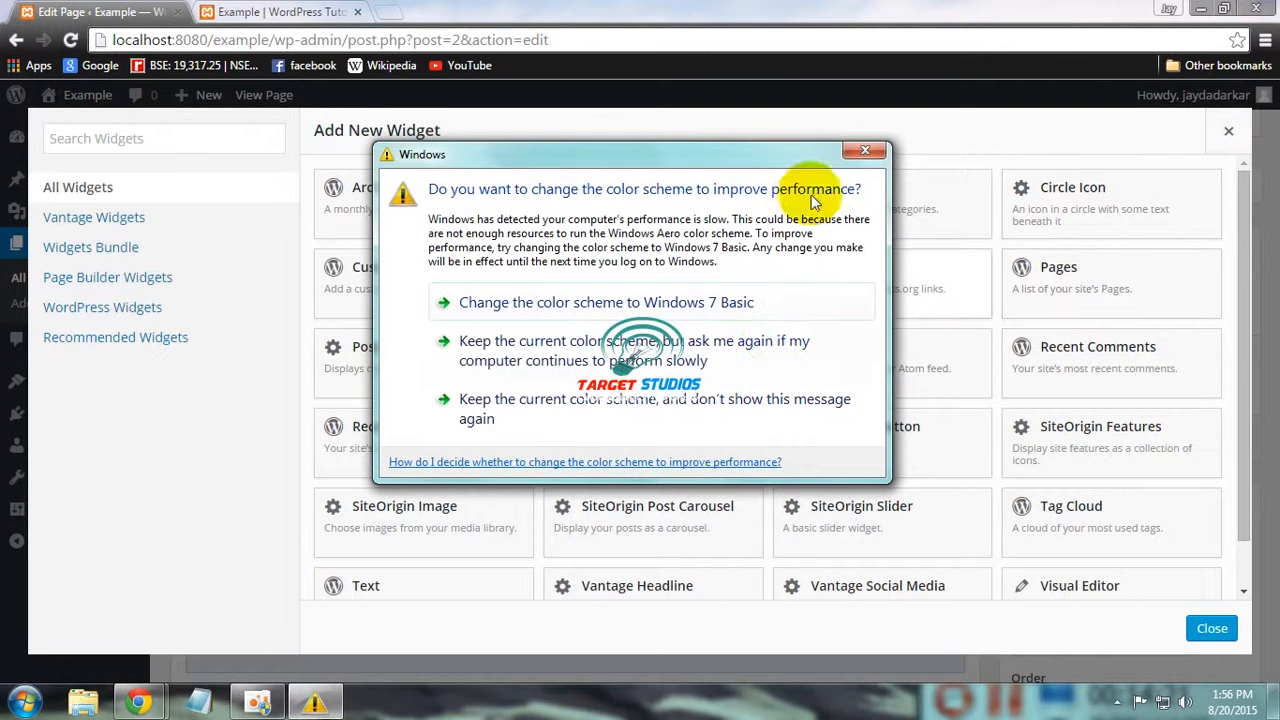
pyautogui.click(866, 154)
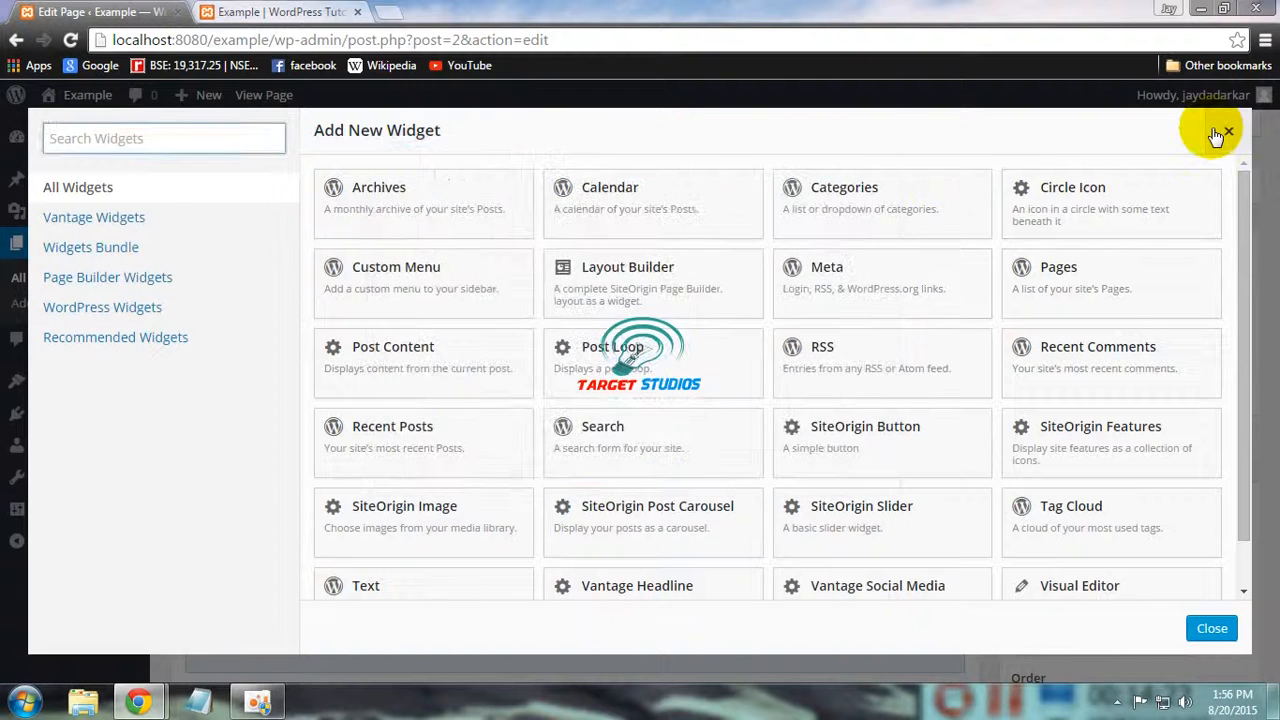
pyautogui.click(1228, 131)
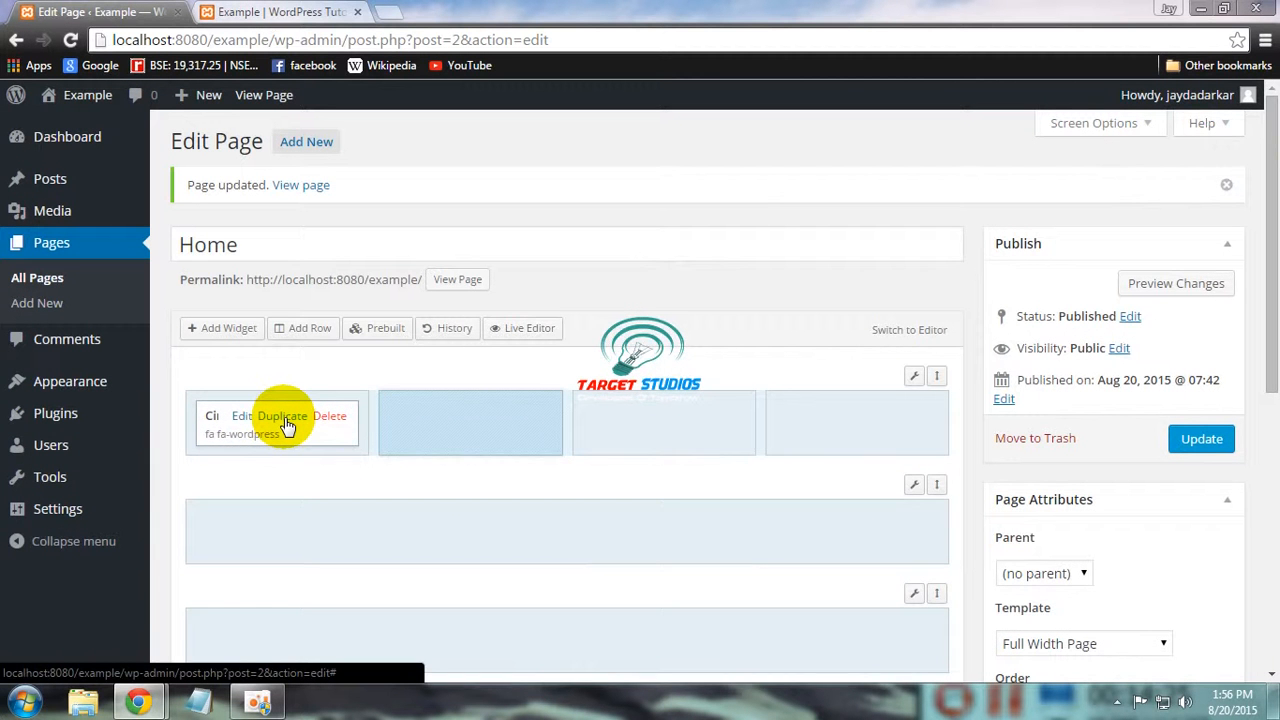
# Duplicate the Circle Icon widget three times and move one copy into the second column
pyautogui.click(284, 418)
pyautogui.click(284, 418)
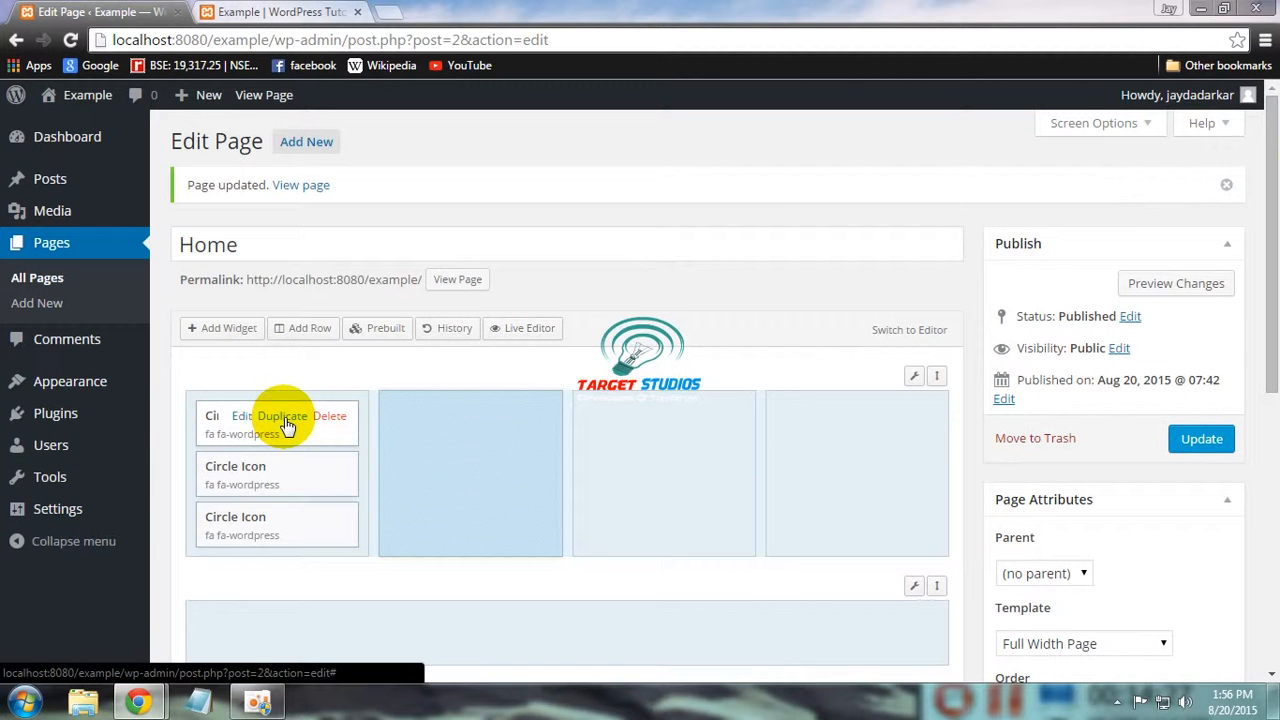
pyautogui.click(284, 418)
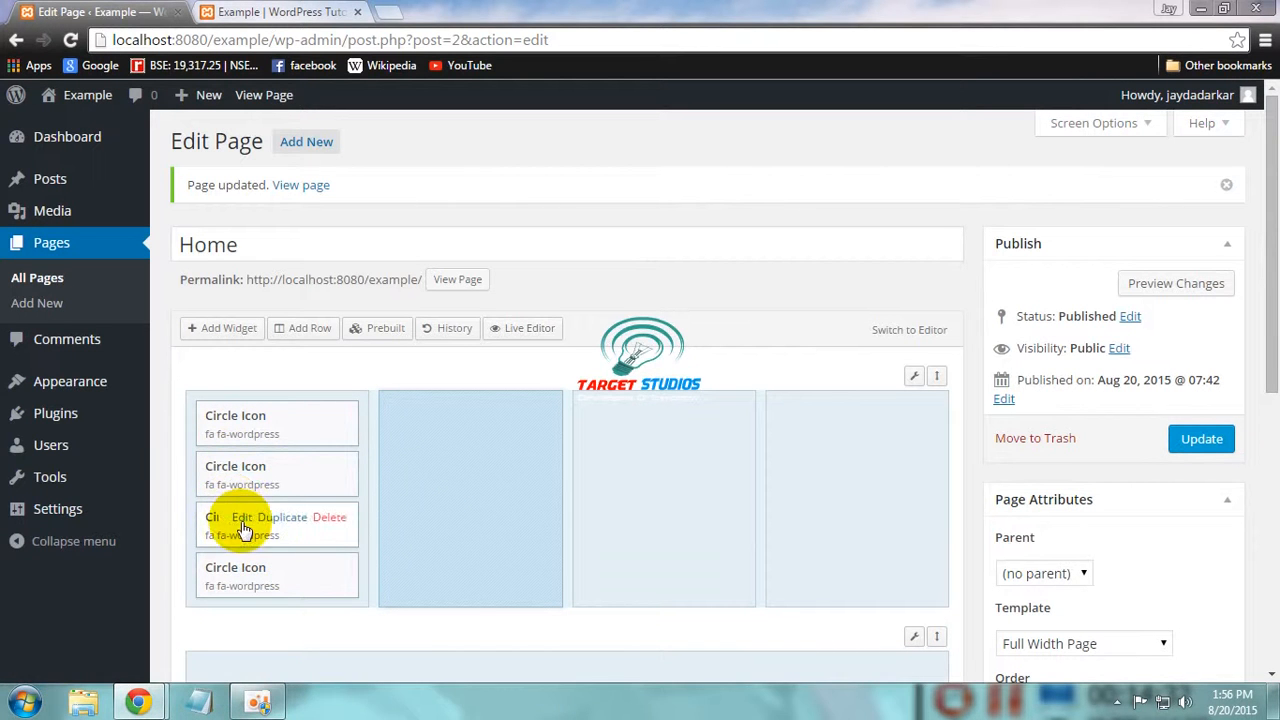
pyautogui.moveTo(229, 523); pyautogui.dragTo(818, 441)
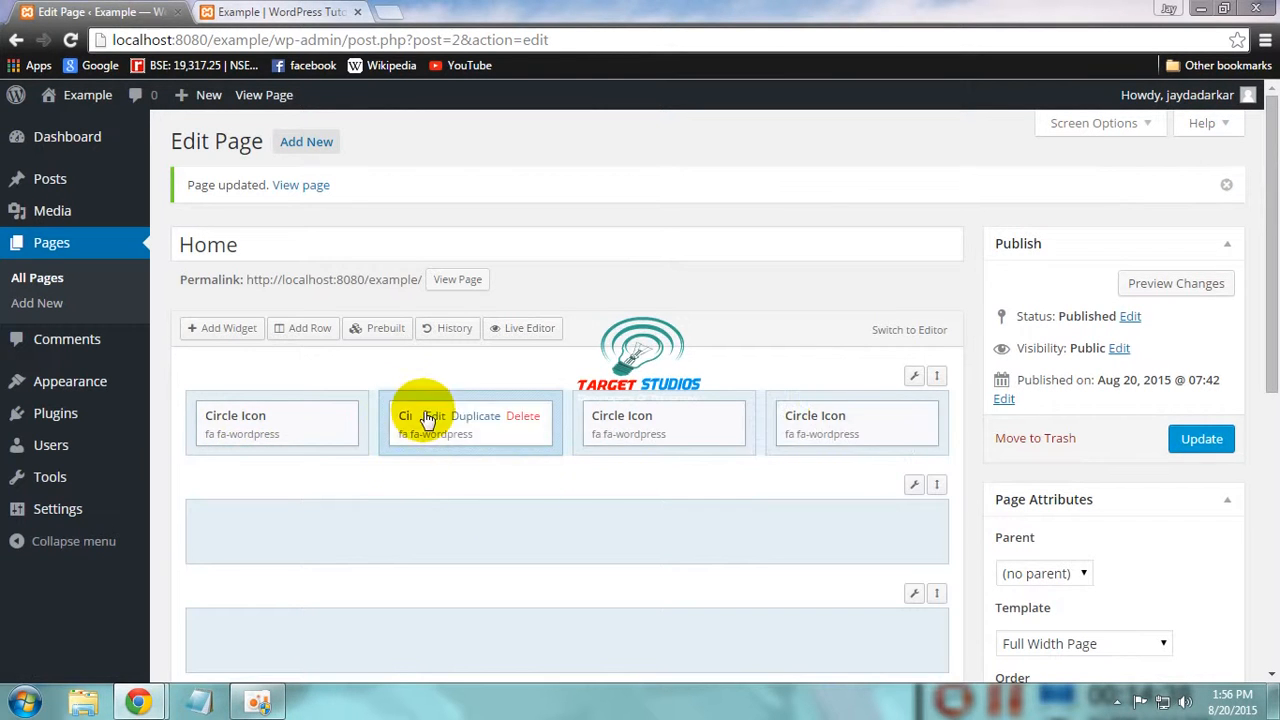
# Change the second Circle Icon widget's icon to Mobile Phone
pyautogui.click(424, 420)
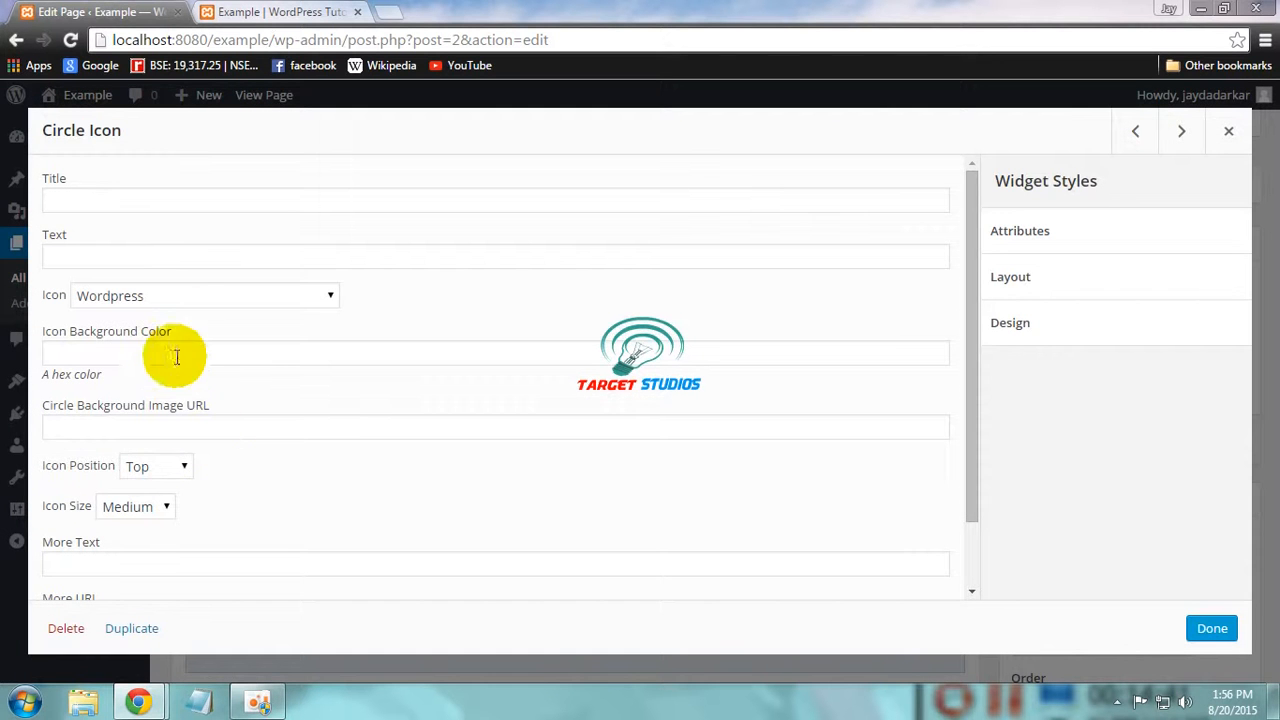
pyautogui.click(177, 295)
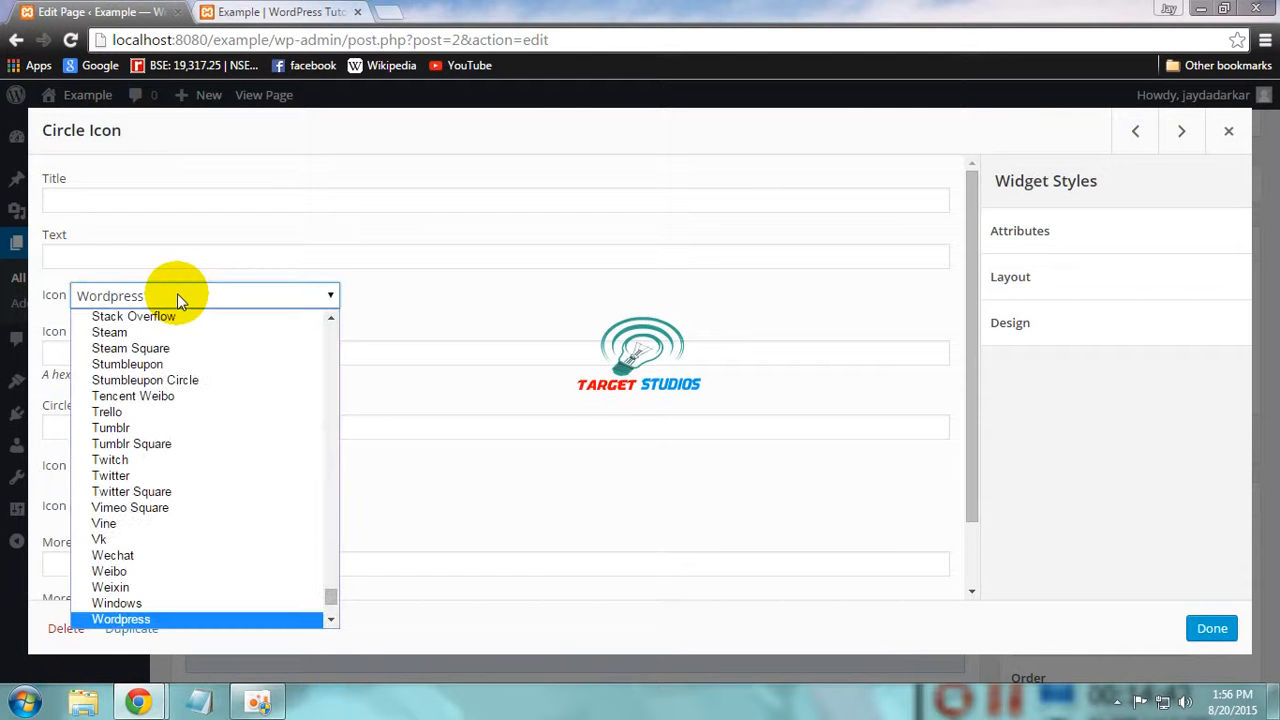
pyautogui.write('mo')
pyautogui.press('Return')
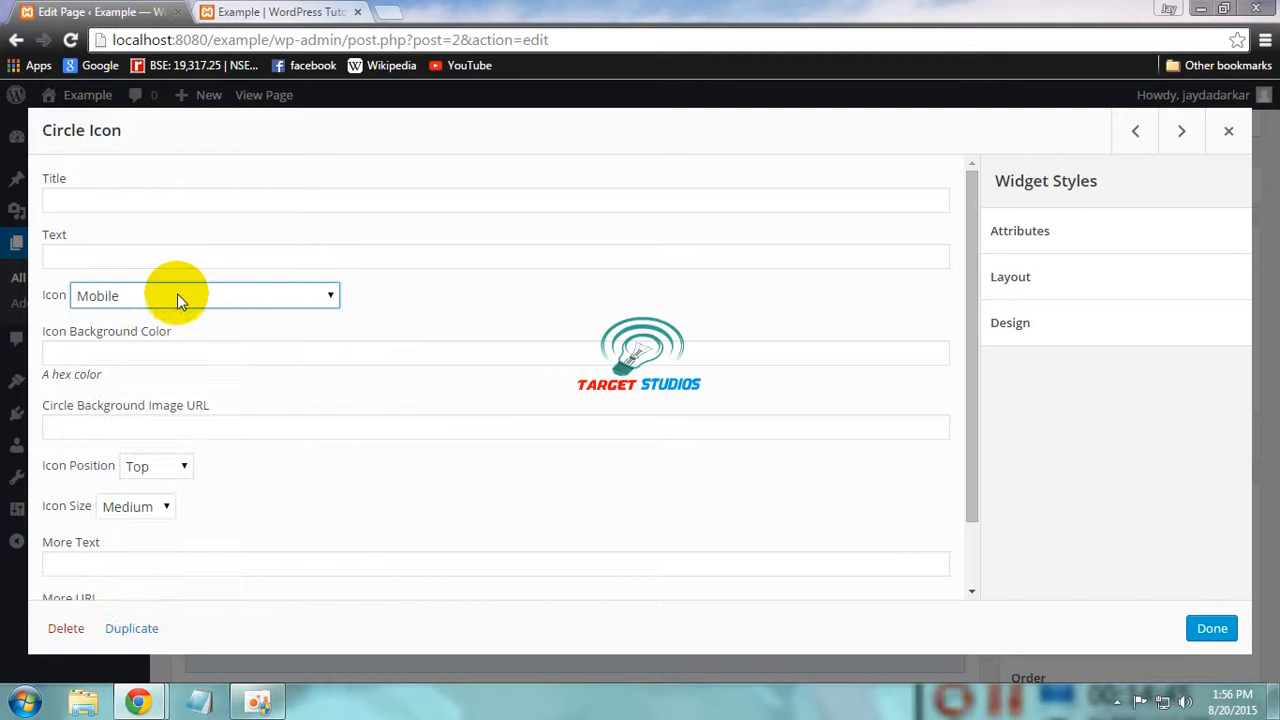
pyautogui.press('Down')
pyautogui.click(1212, 628)
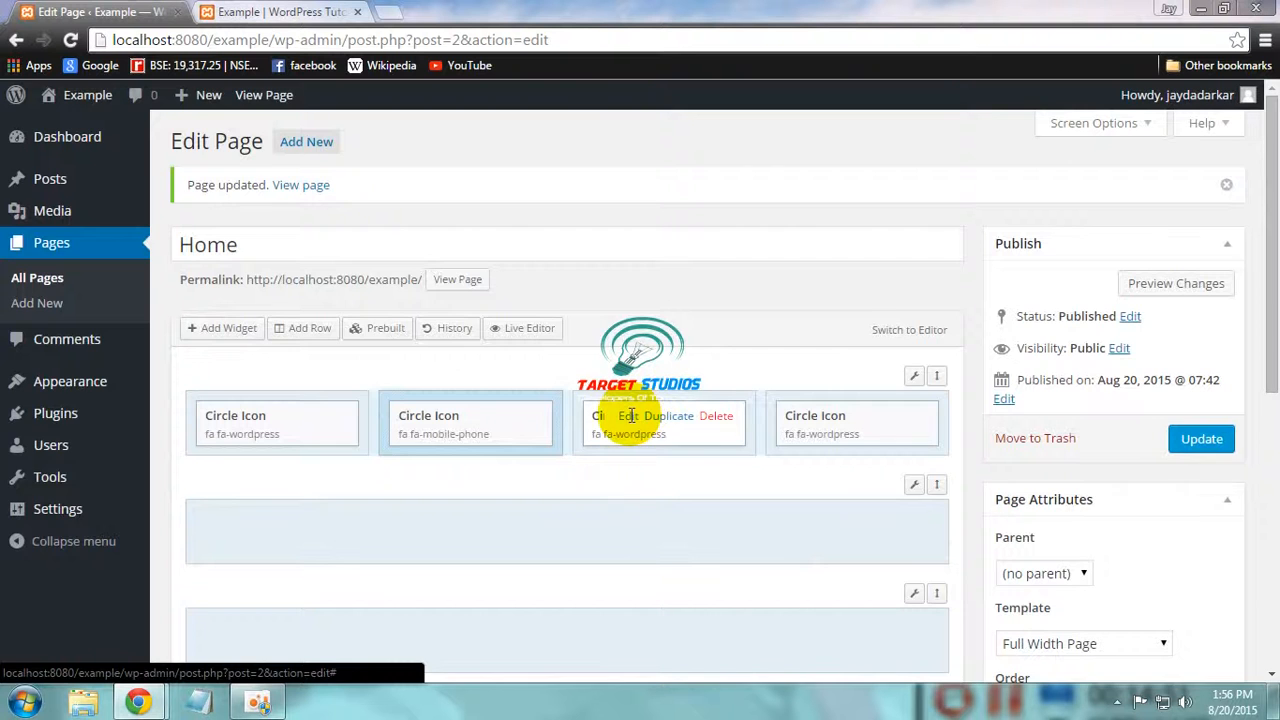
# Set the third Circle Icon widget's icon to Newspaper O
pyautogui.click(626, 420)
pyautogui.click(294, 299)
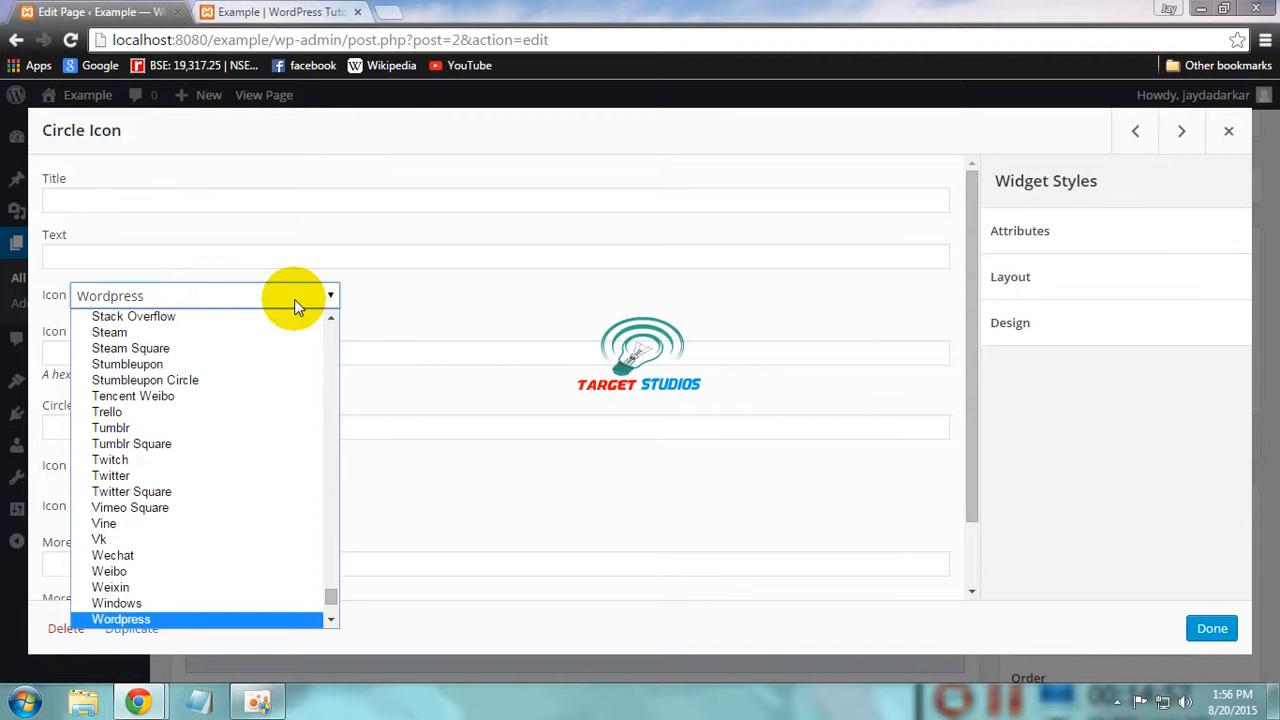
pyautogui.write('ne')
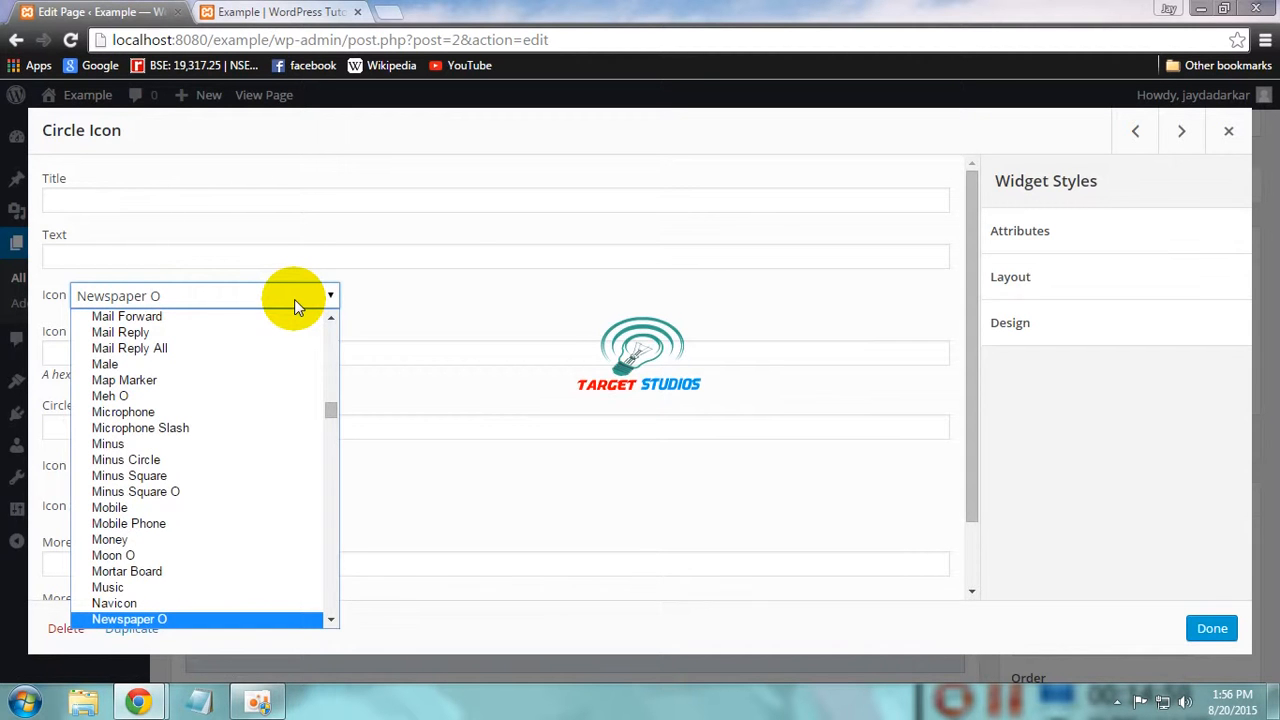
pyautogui.press('Return')
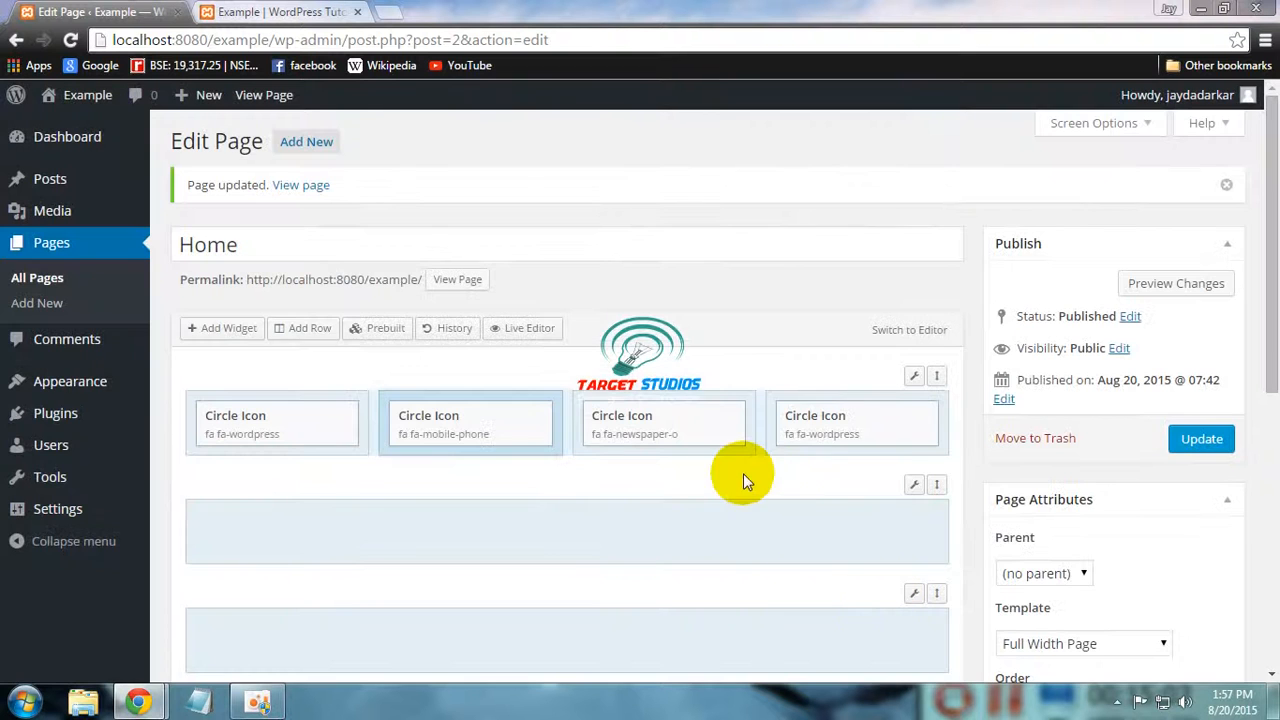
# Pick Picture O as the fourth Circle Icon widget's icon and confirm
pyautogui.click(826, 418)
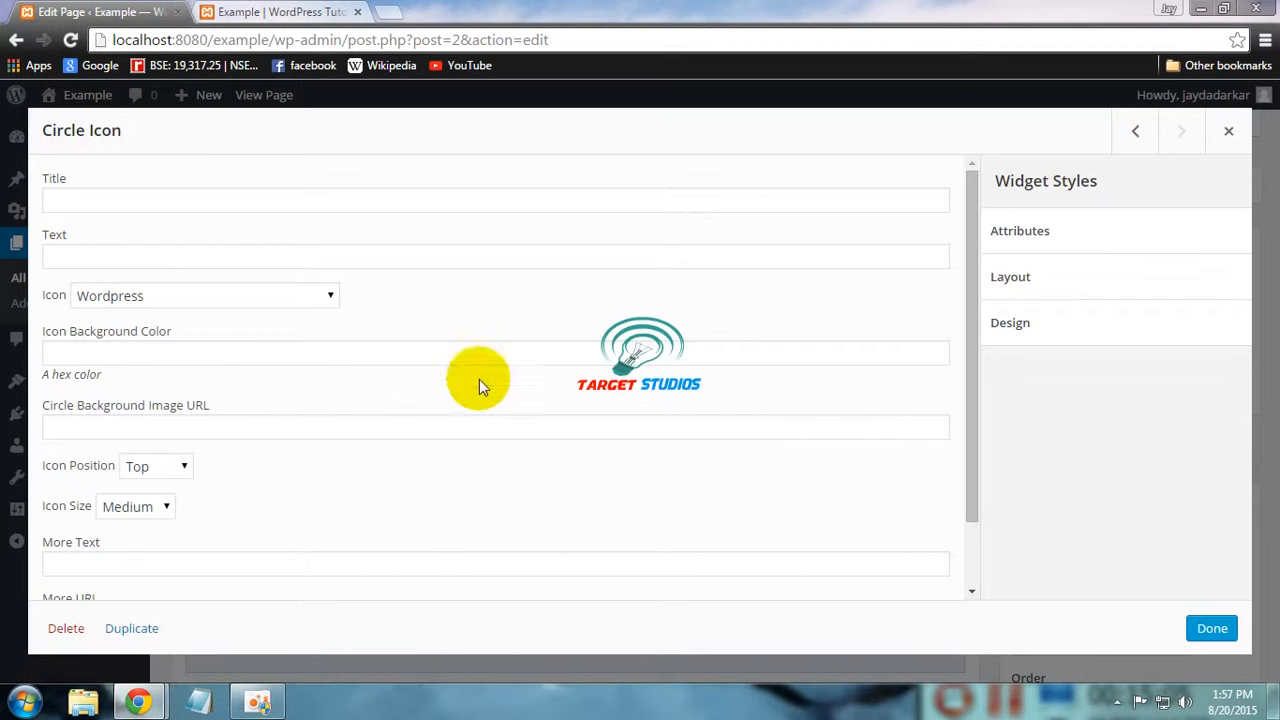
pyautogui.click(264, 301)
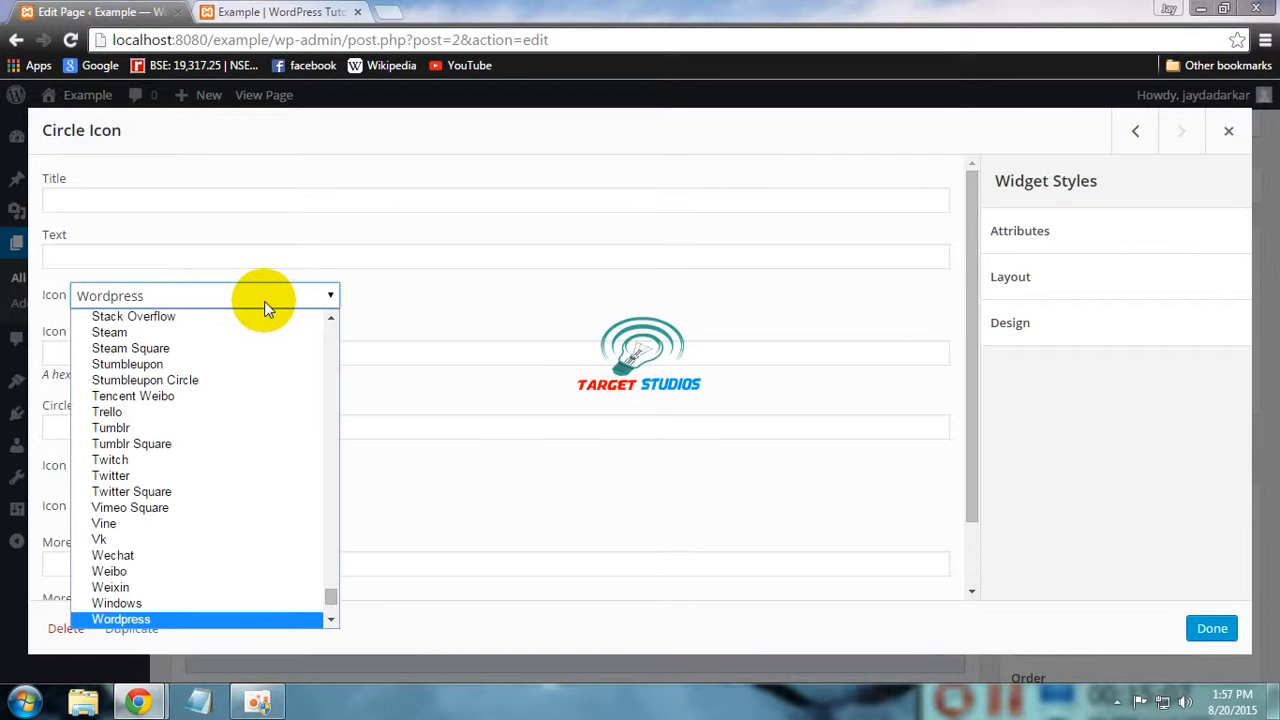
pyautogui.write('lo')
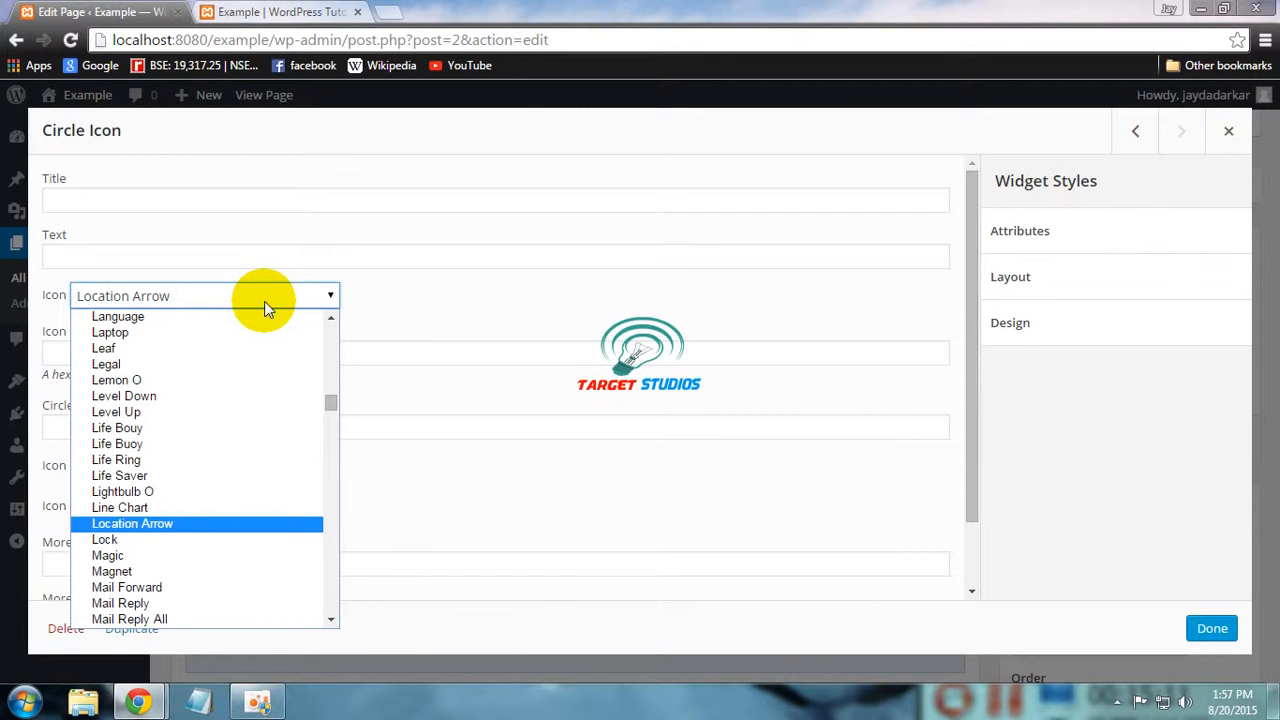
pyautogui.write('pi')
pyautogui.press('Return')
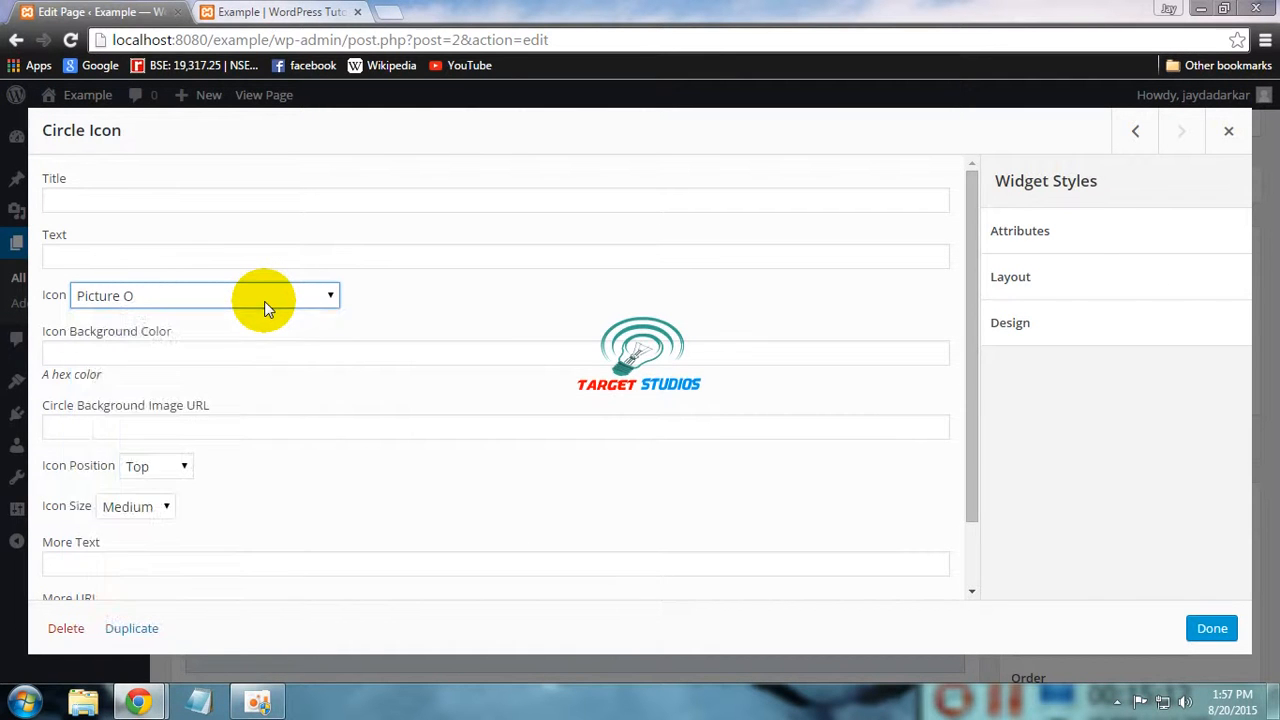
pyautogui.click(1212, 629)
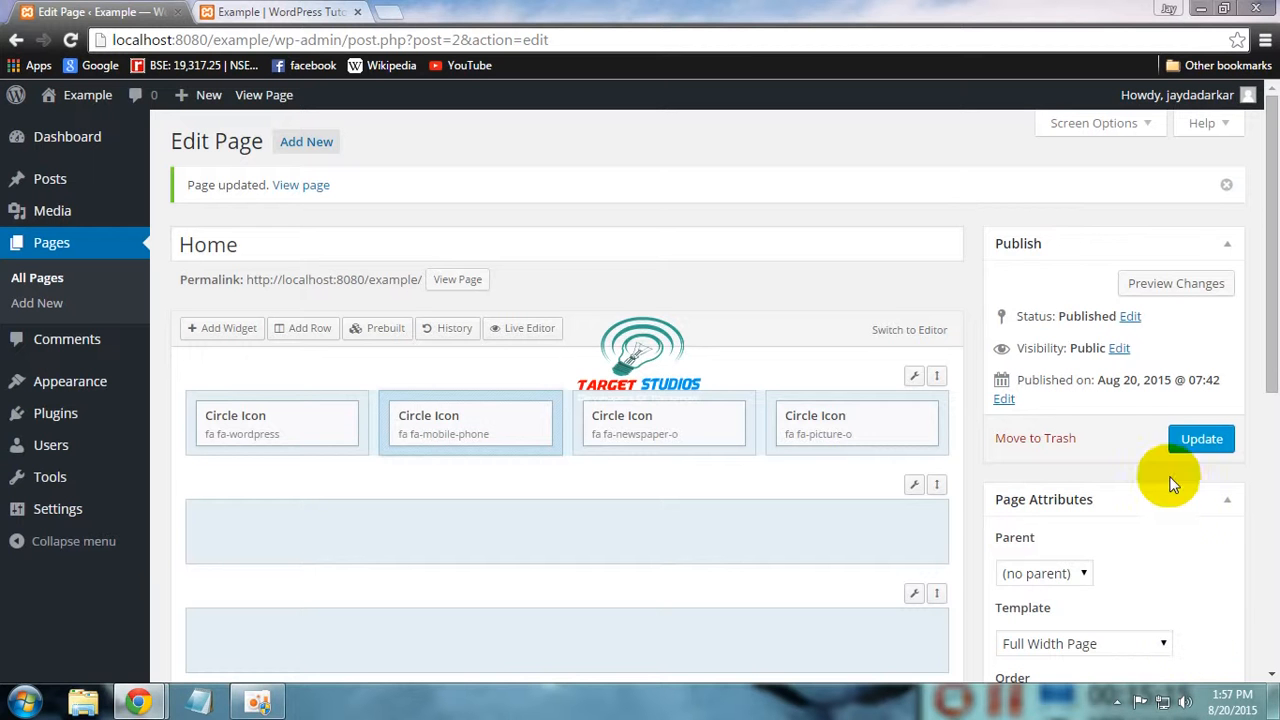
# Update the Home page, then reload the live front page and scroll down to the four circle icons
pyautogui.click(1199, 447)
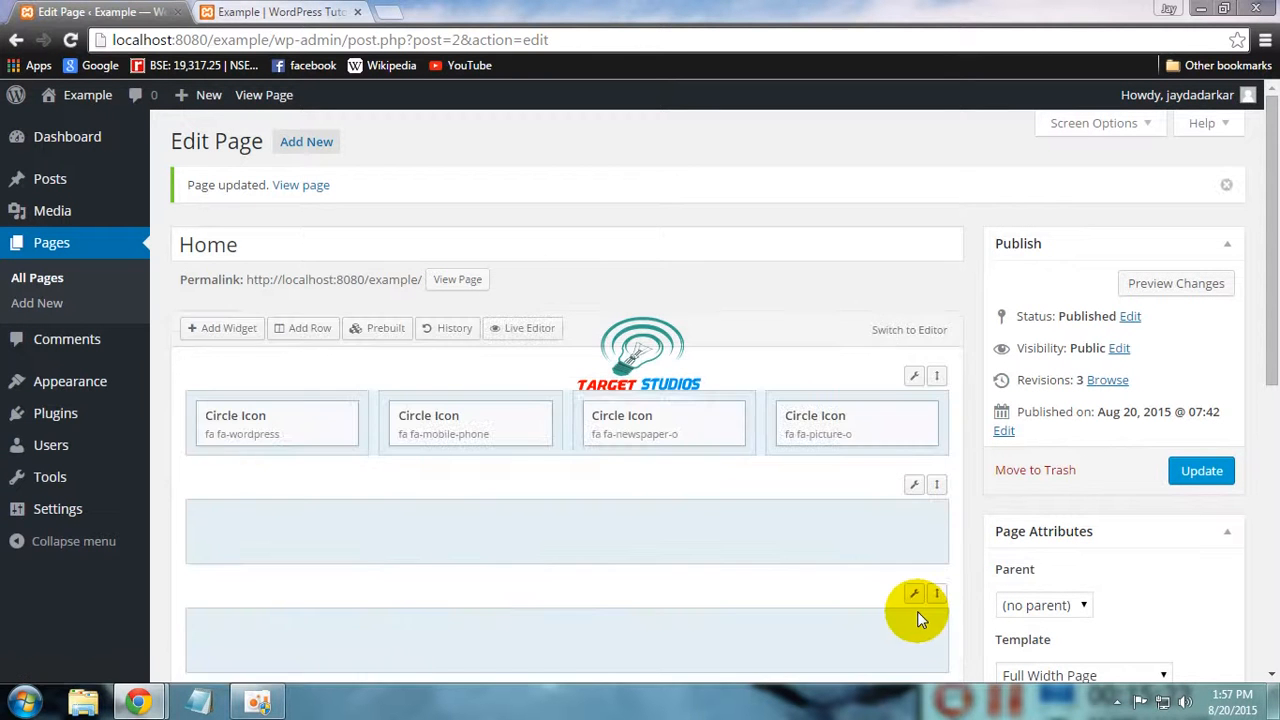
pyautogui.click(277, 10)
pyautogui.press('F5')
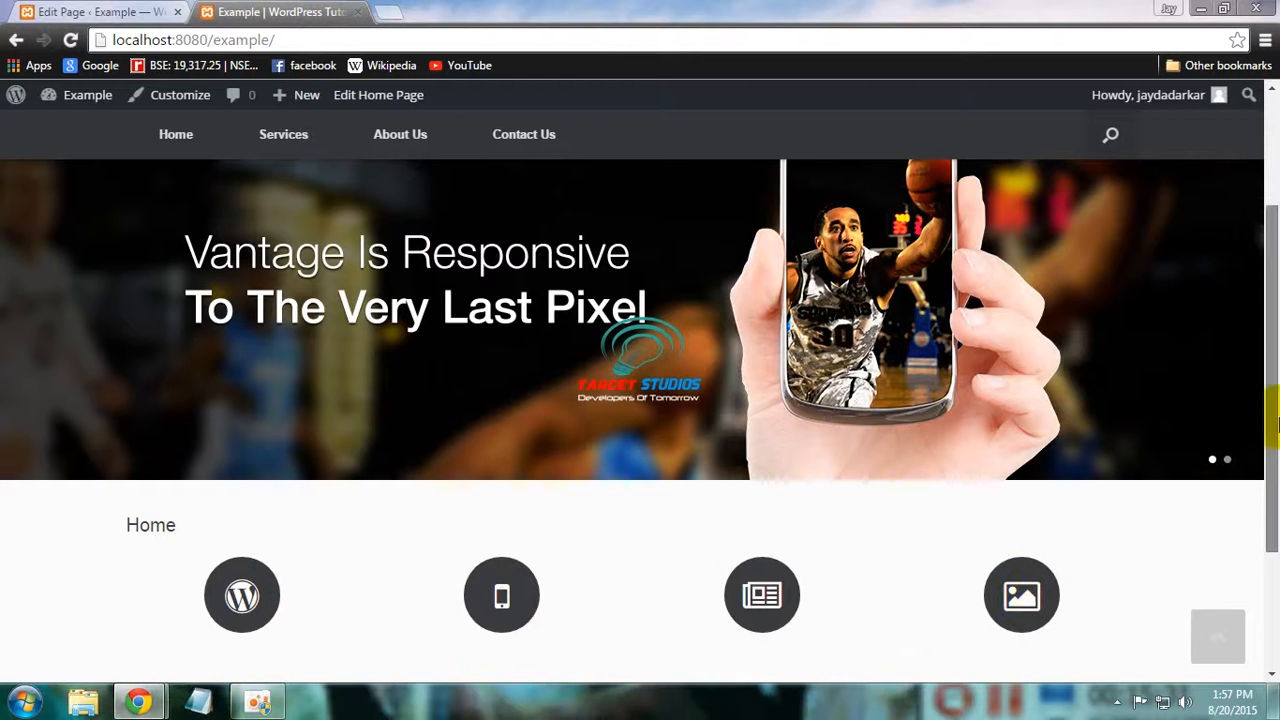
pyautogui.scroll(-1, 1257, 463)
# In the page editor, enter 'Websites' as the first widget's title and the responsive, eye-catching websites description
pyautogui.click(88, 11)
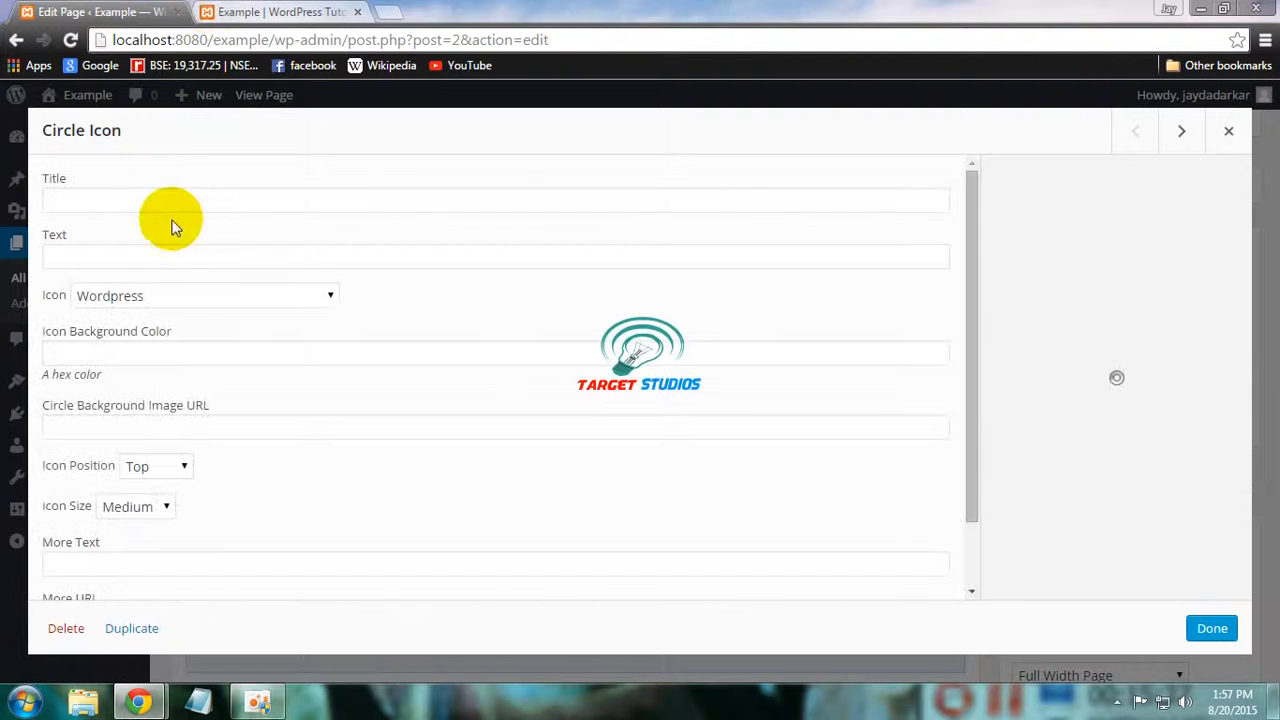
pyautogui.click(164, 203)
pyautogui.write('Websites')
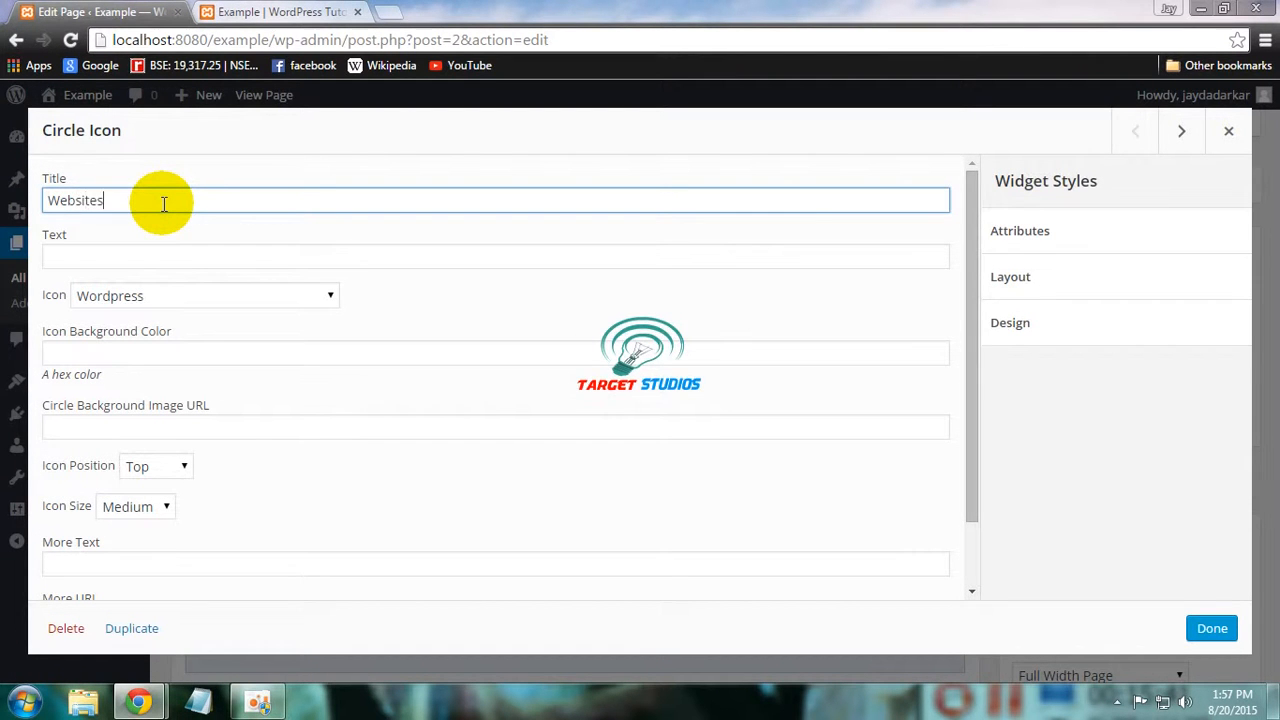
pyautogui.click(173, 255)
pyautogui.write('We develop')
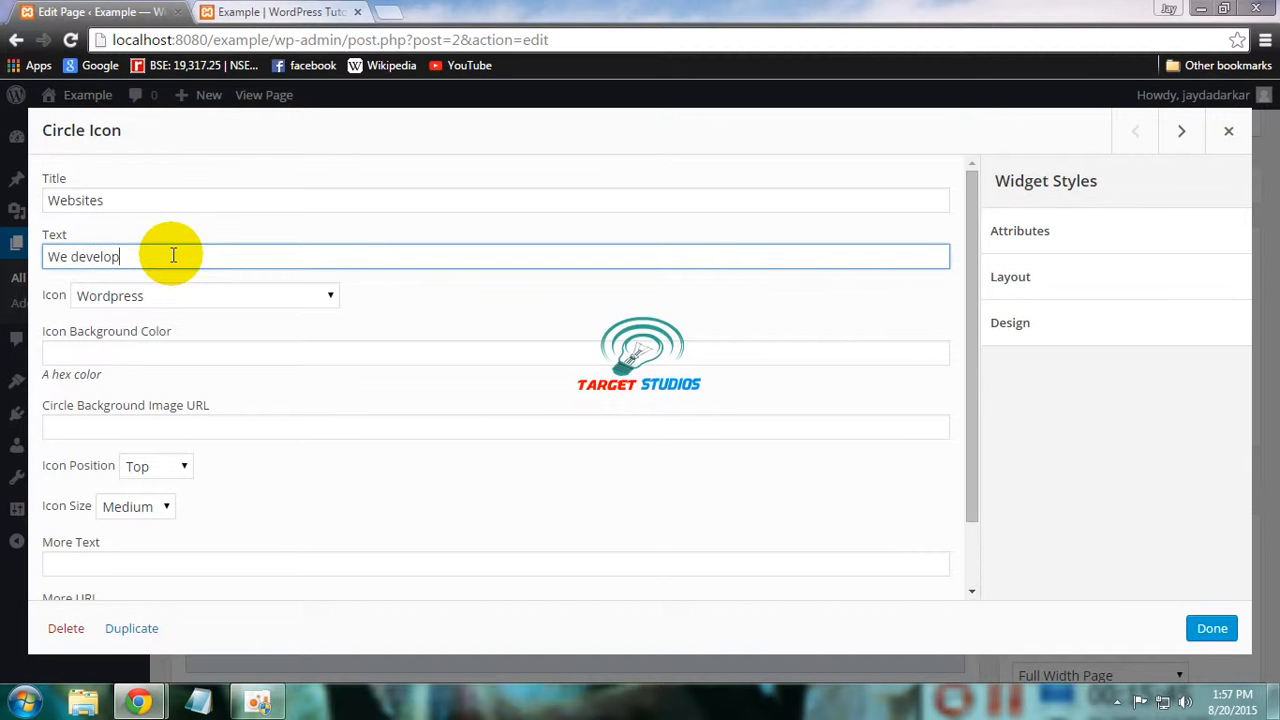
pyautogui.write(' website')
pyautogui.write('respons')
pyautogui.write('ive and ')
pyautogui.write('eye')
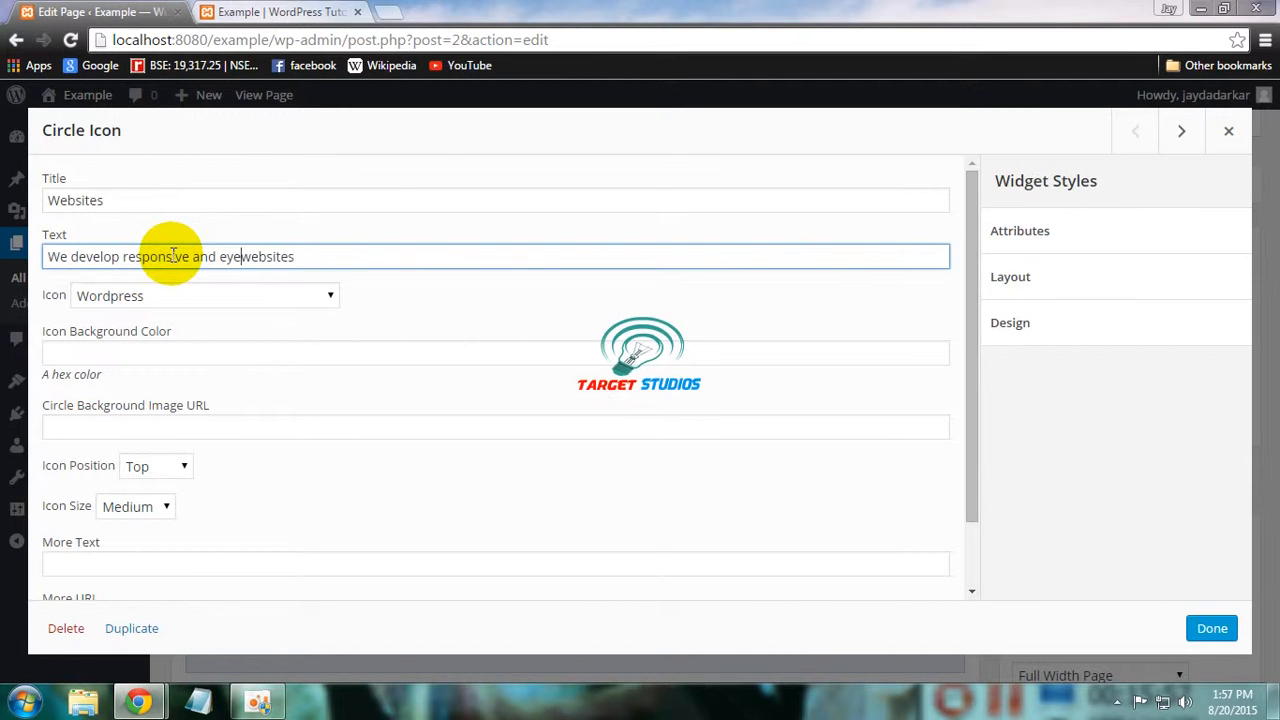
pyautogui.write('-catching')
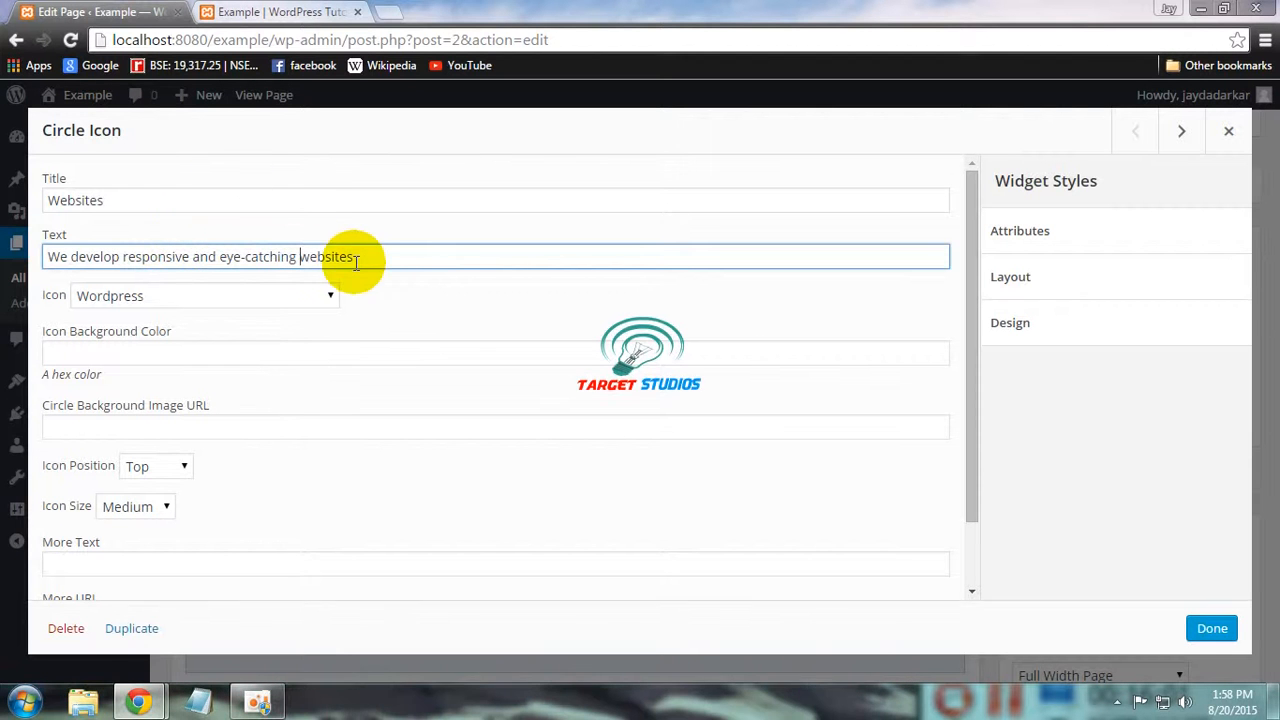
pyautogui.click(325, 468)
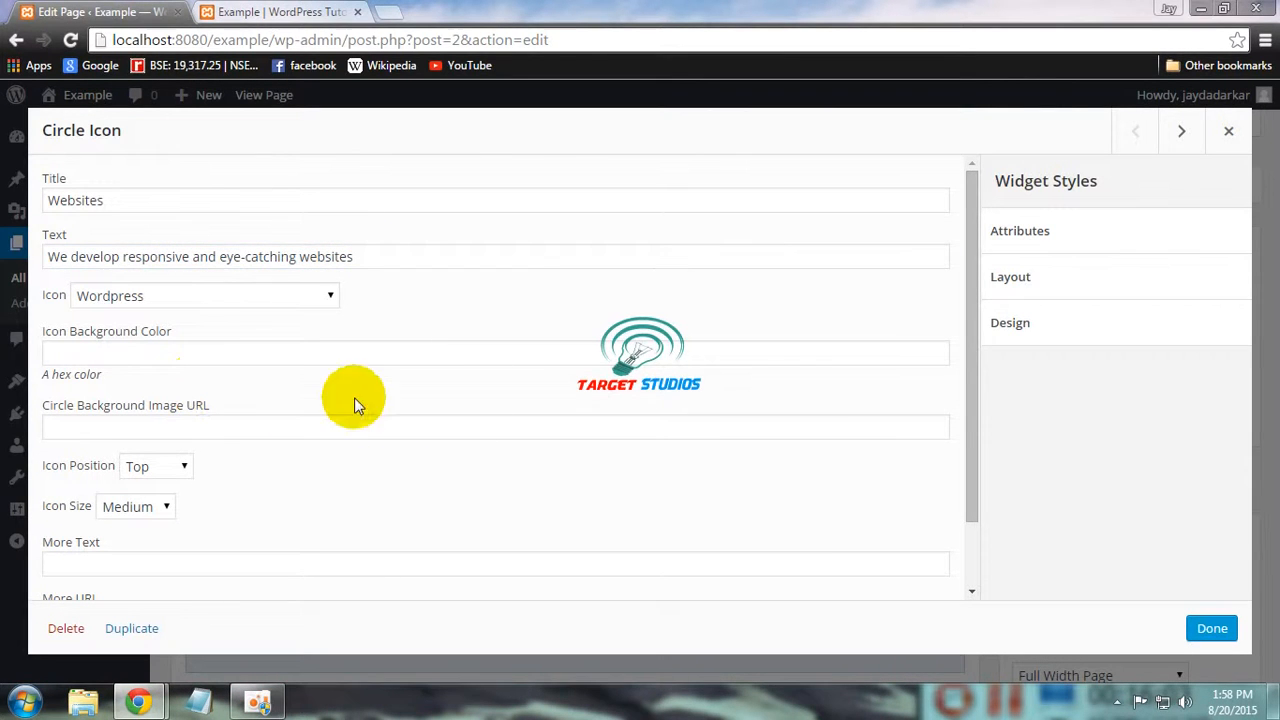
pyautogui.moveTo(968, 405); pyautogui.dragTo(970, 519)
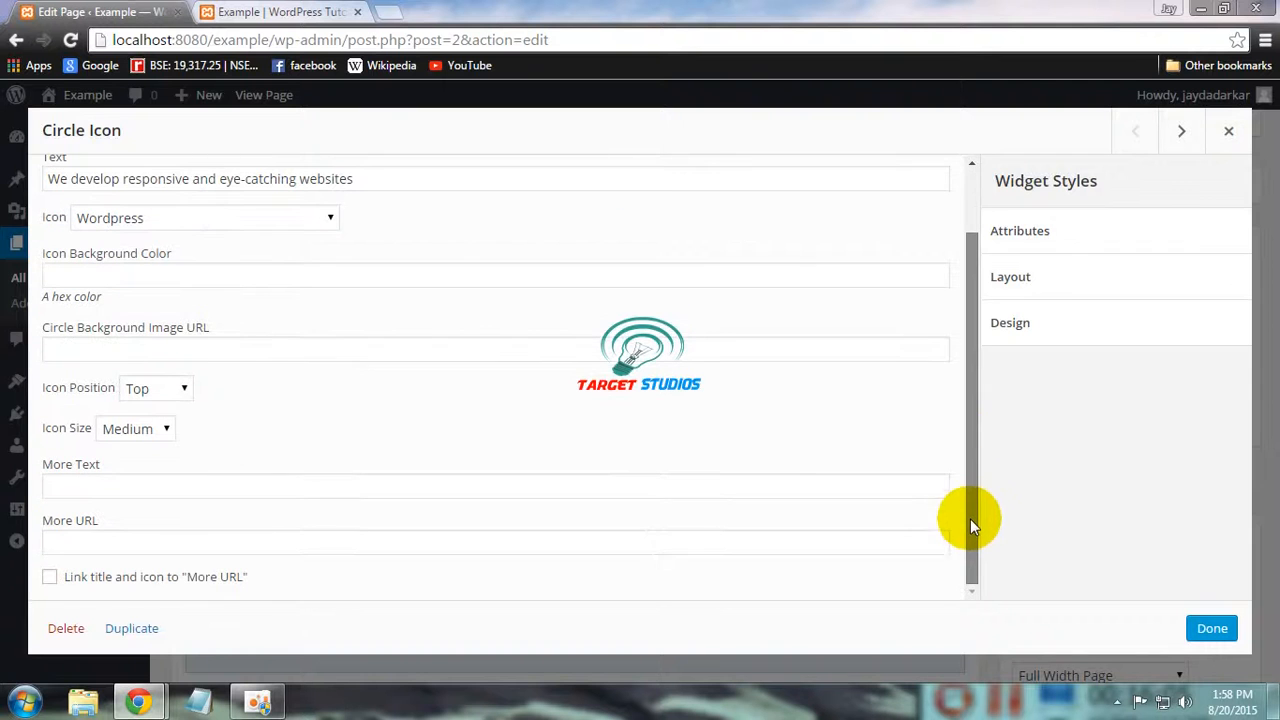
pyautogui.click(234, 489)
pyautogui.write('Read More')
pyautogui.click(174, 540)
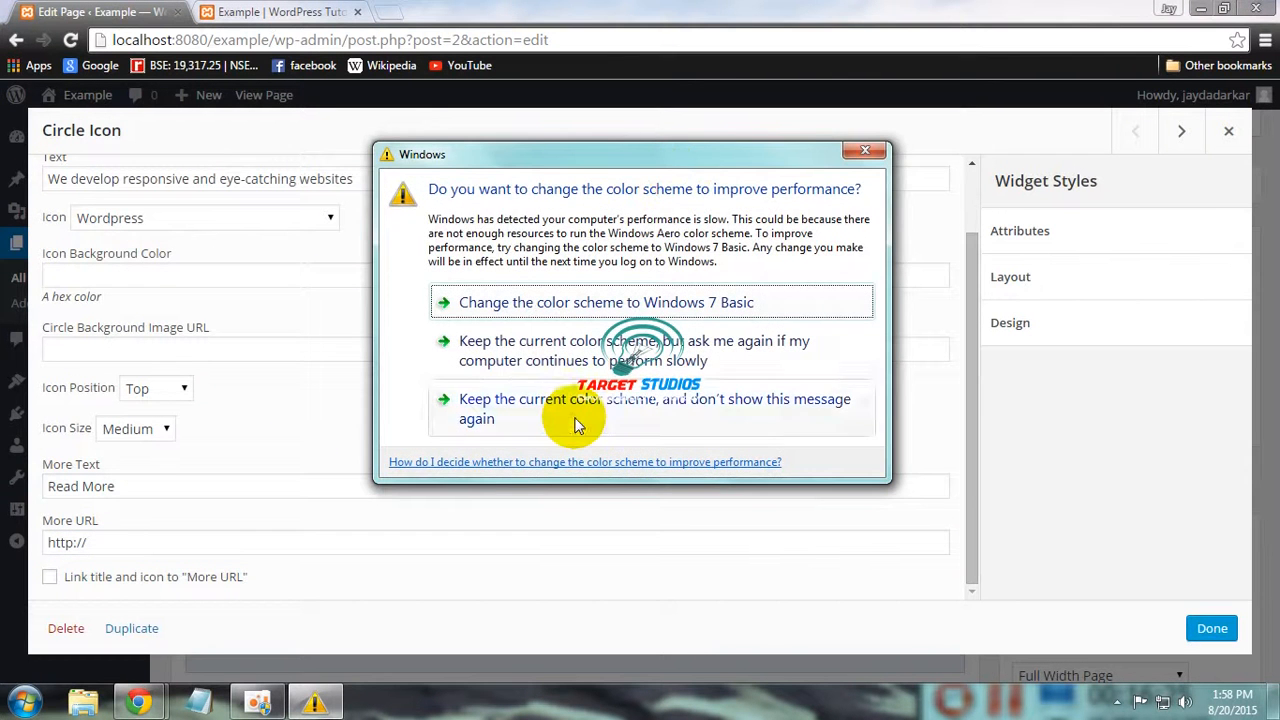
pyautogui.click(585, 412)
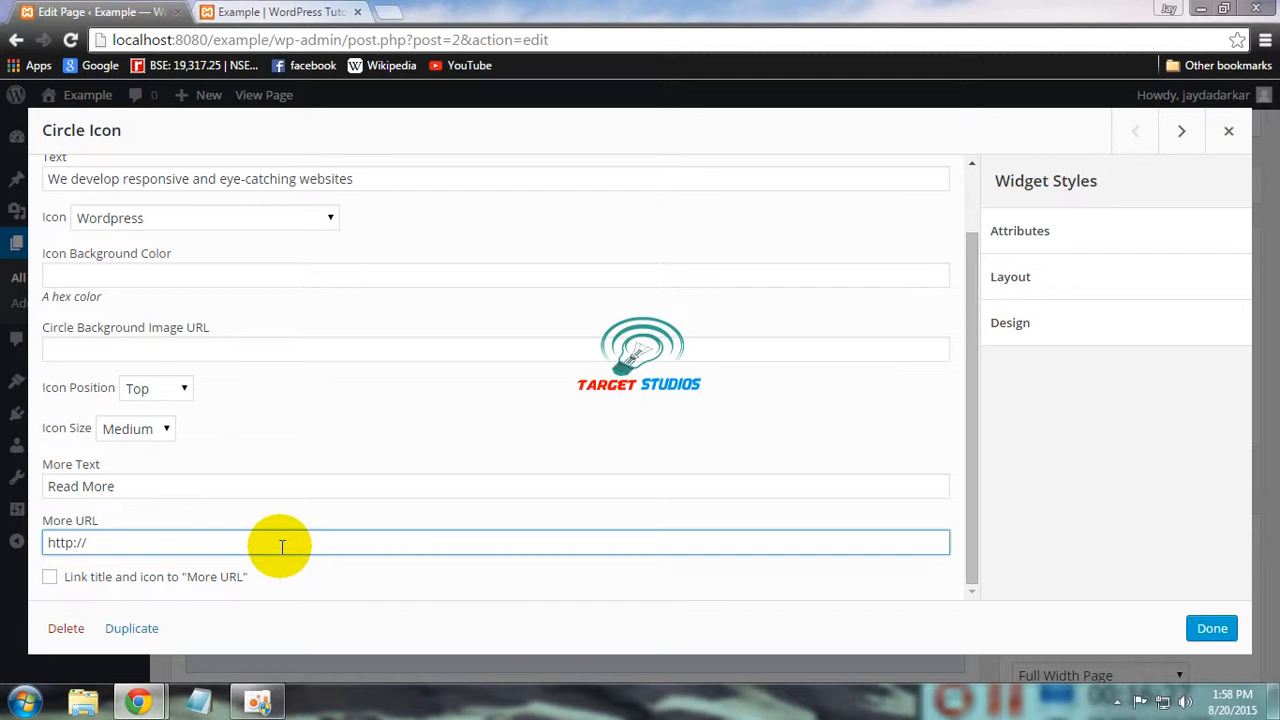
pyautogui.write('target')
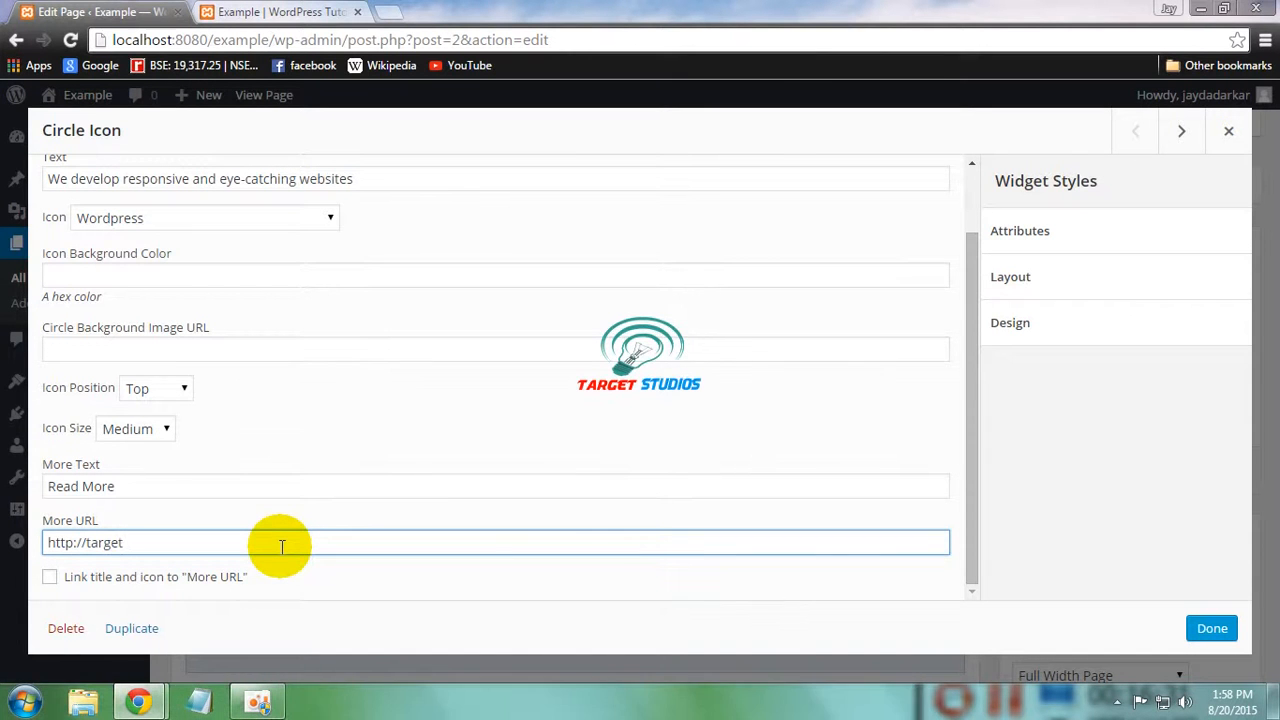
pyautogui.write('-studios')
pyautogui.press('BackSpace')
pyautogui.press('BackSpace')
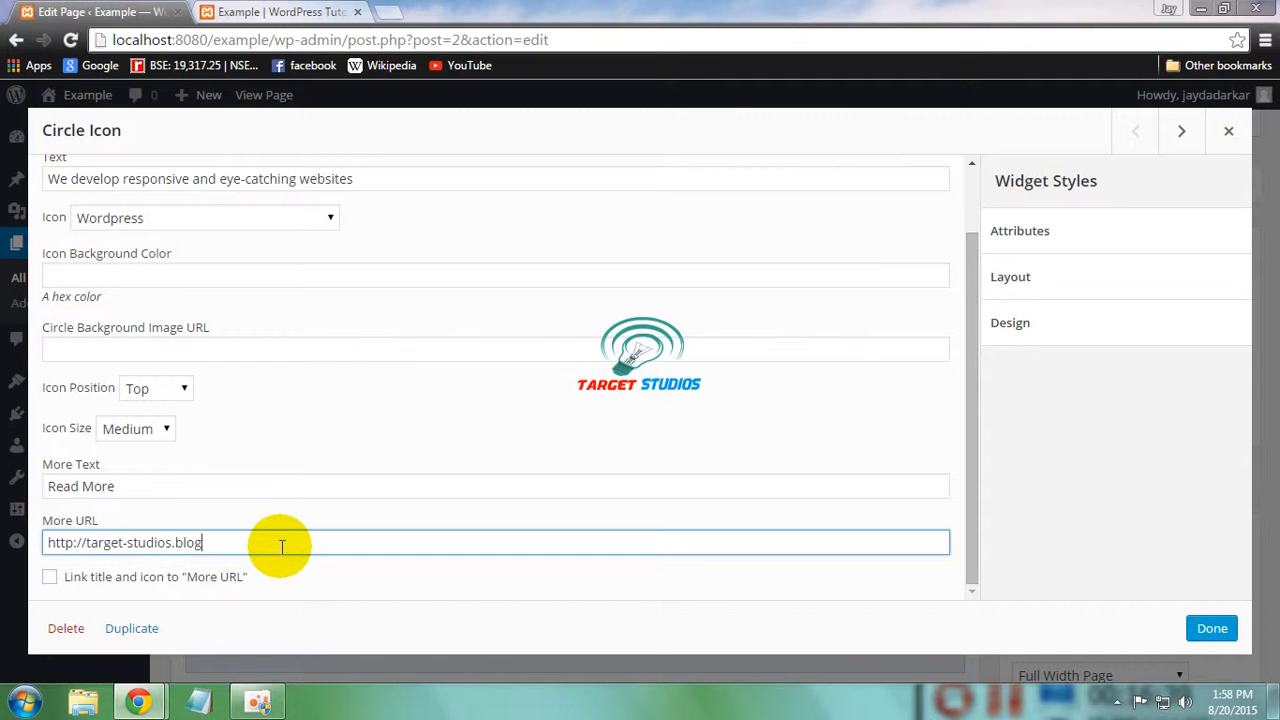
pyautogui.write('logspot.in')
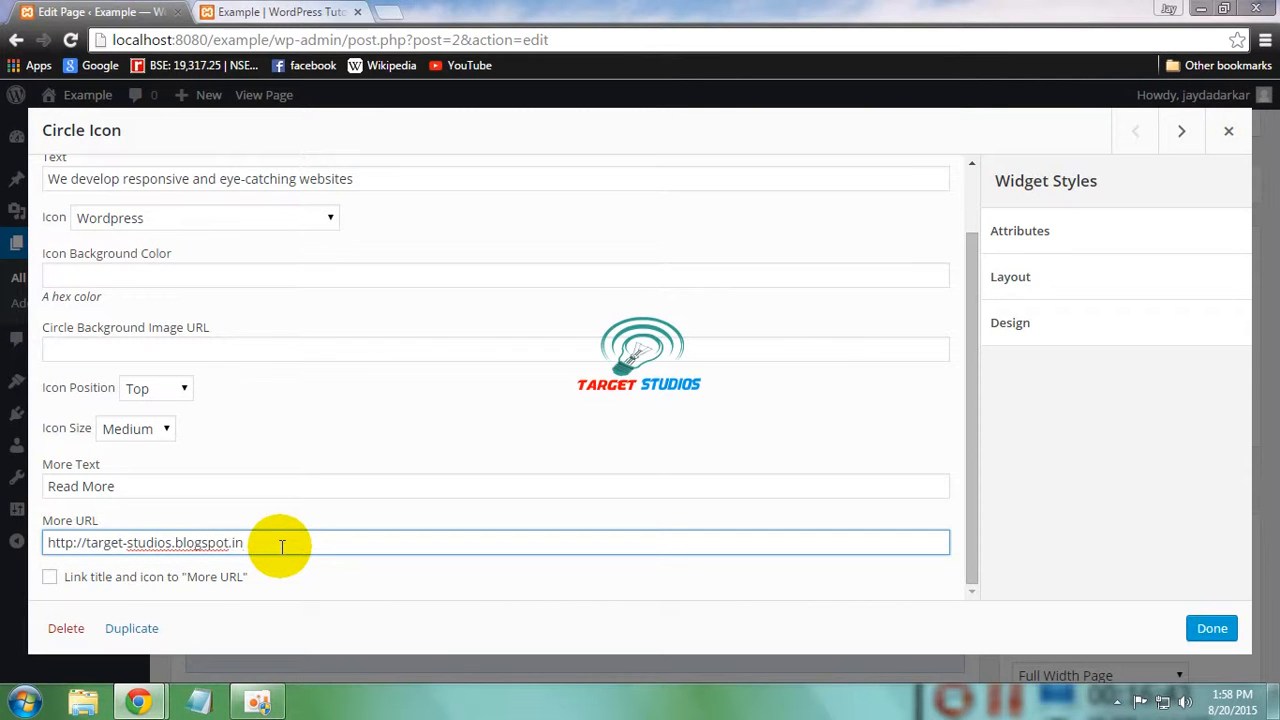
pyautogui.click(309, 578)
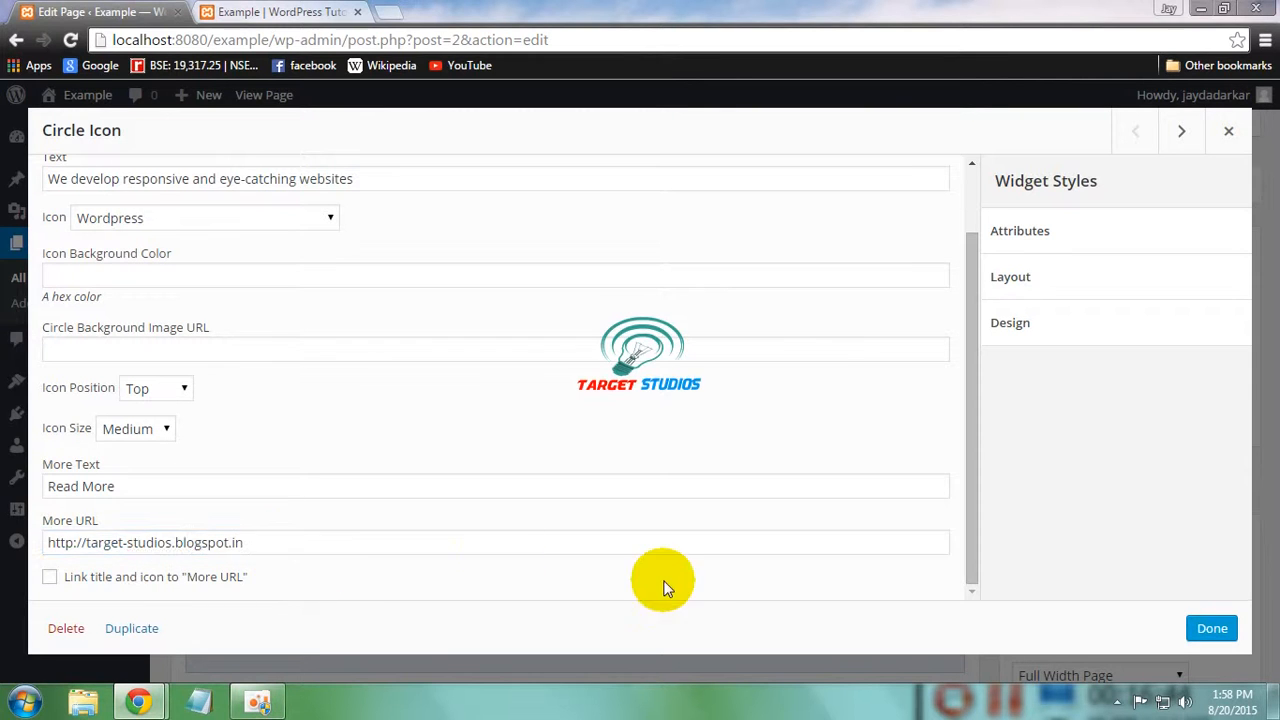
pyautogui.click(1211, 630)
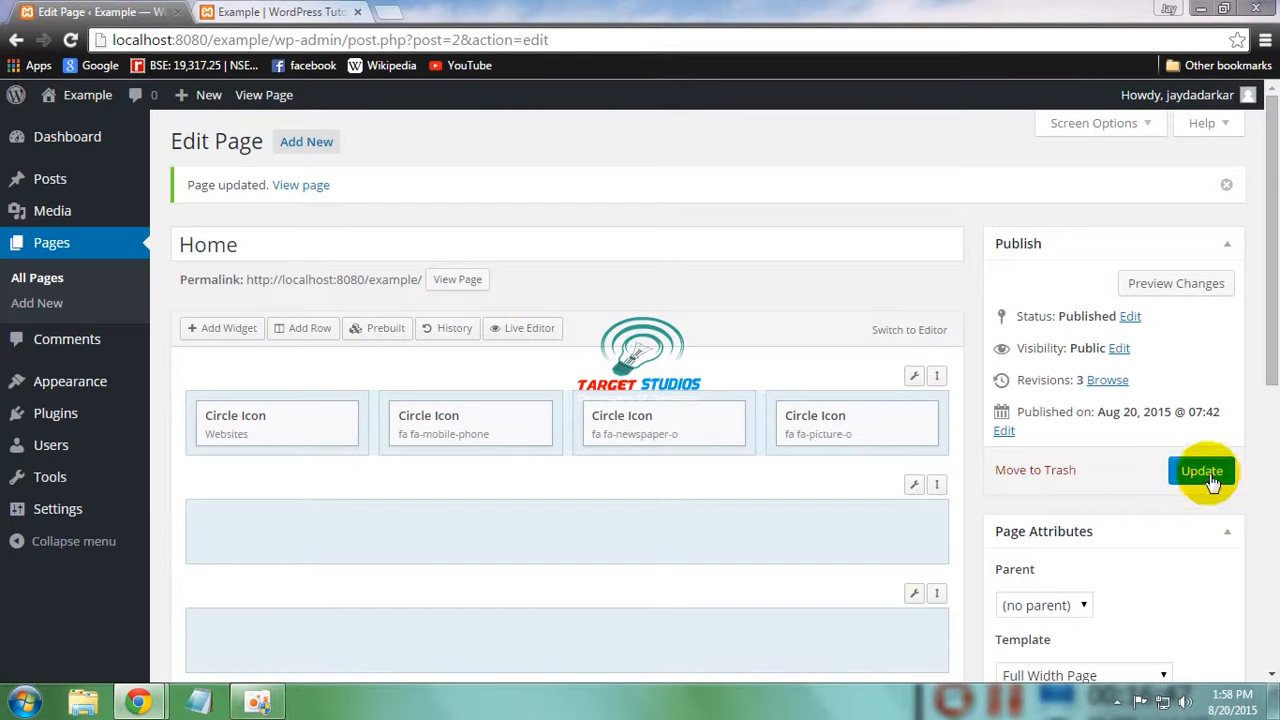
# Update the page, then test the Websites Read More link on the live site and come back
pyautogui.click(1221, 484)
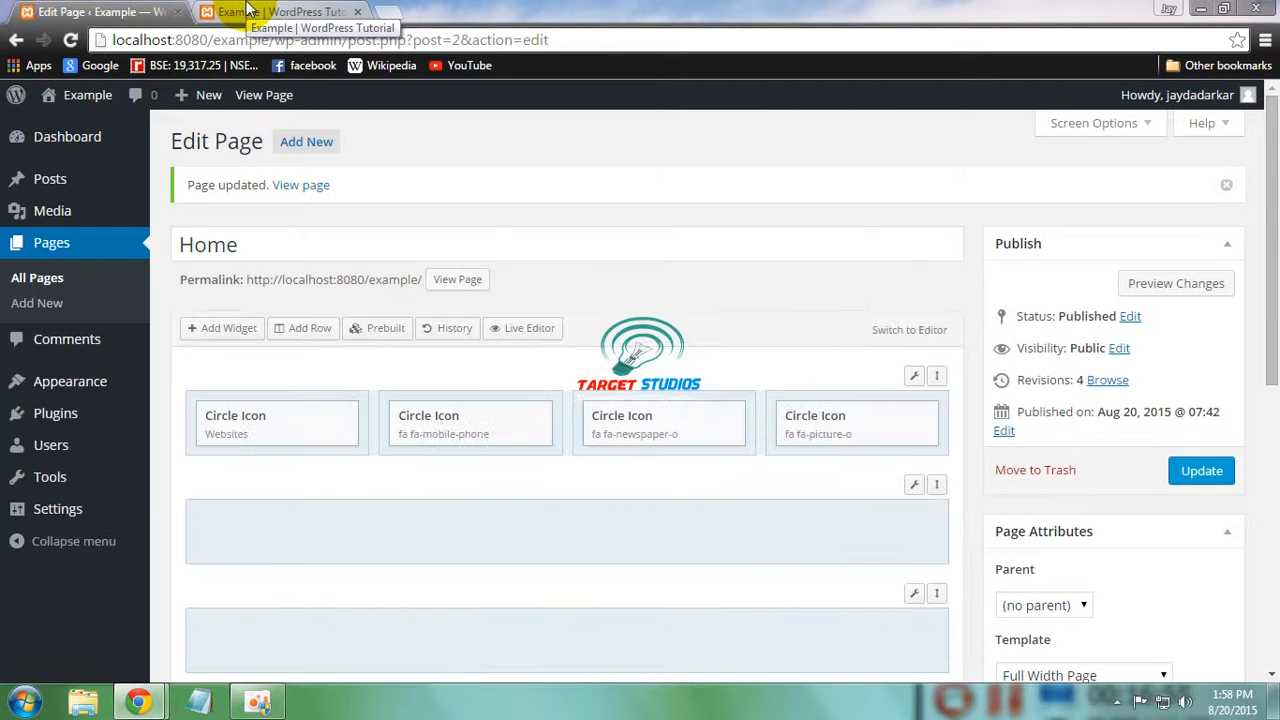
pyautogui.click(248, 10)
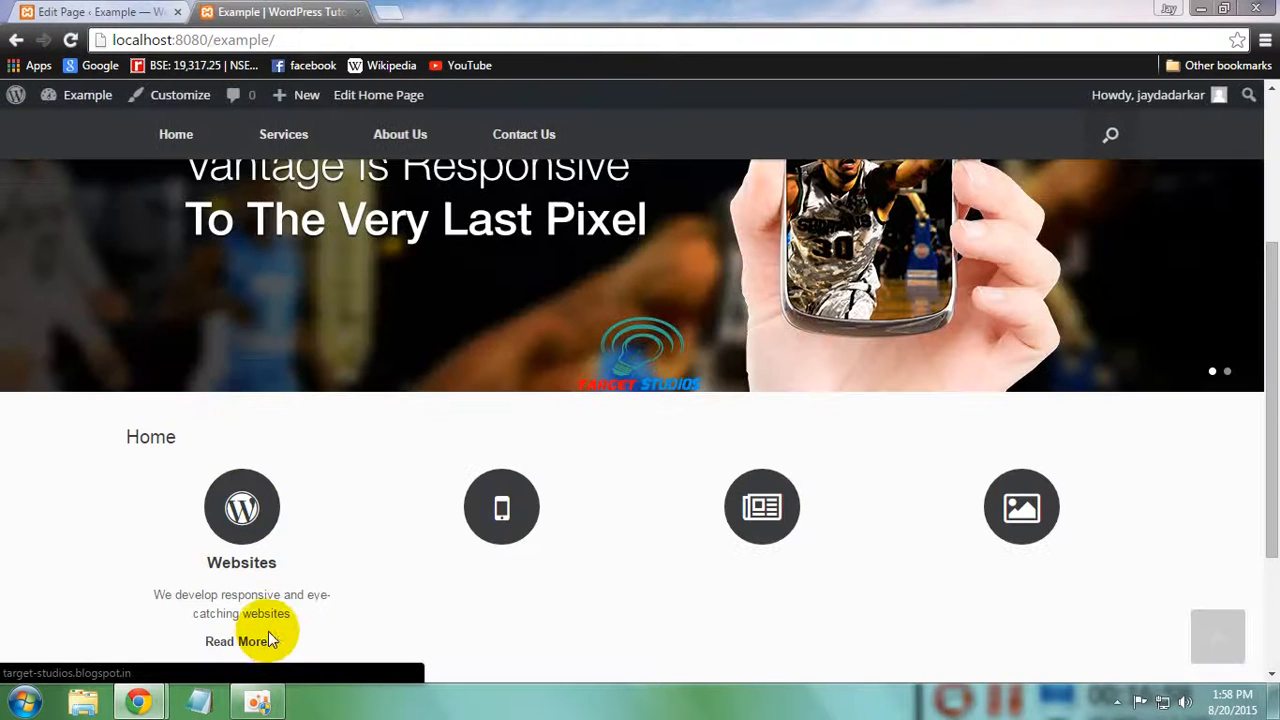
pyautogui.click(255, 648)
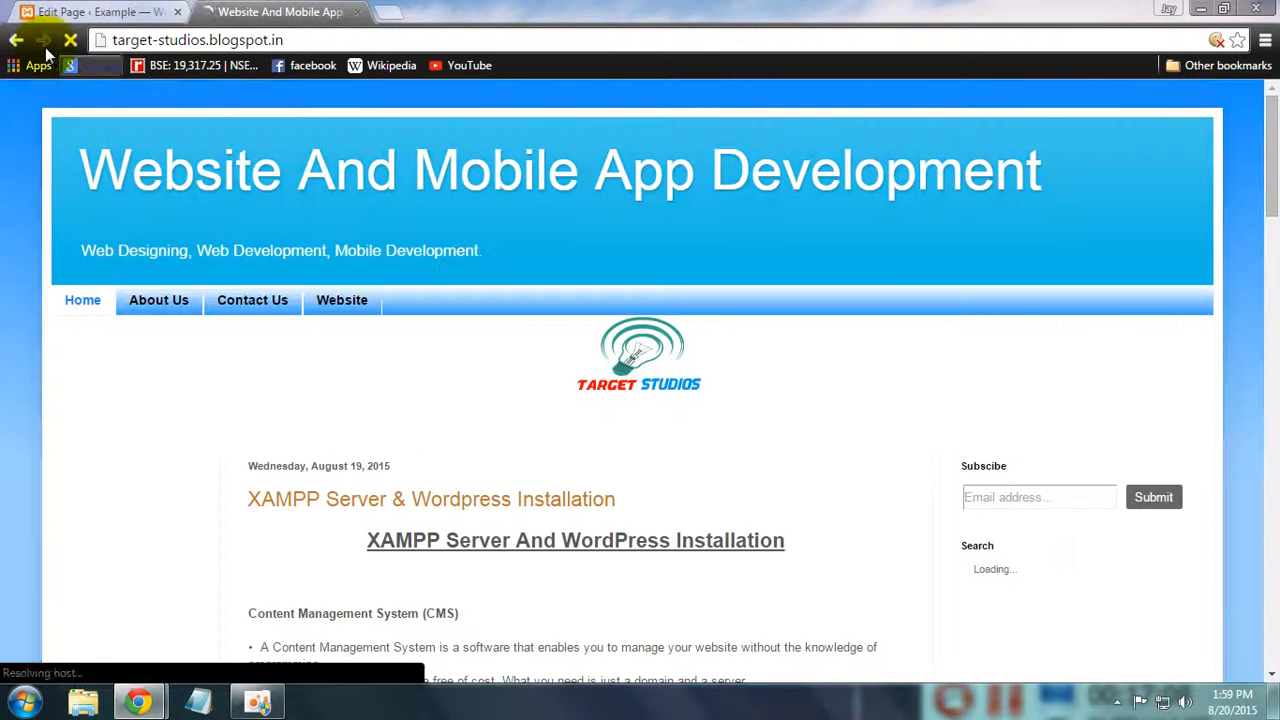
pyautogui.click(17, 41)
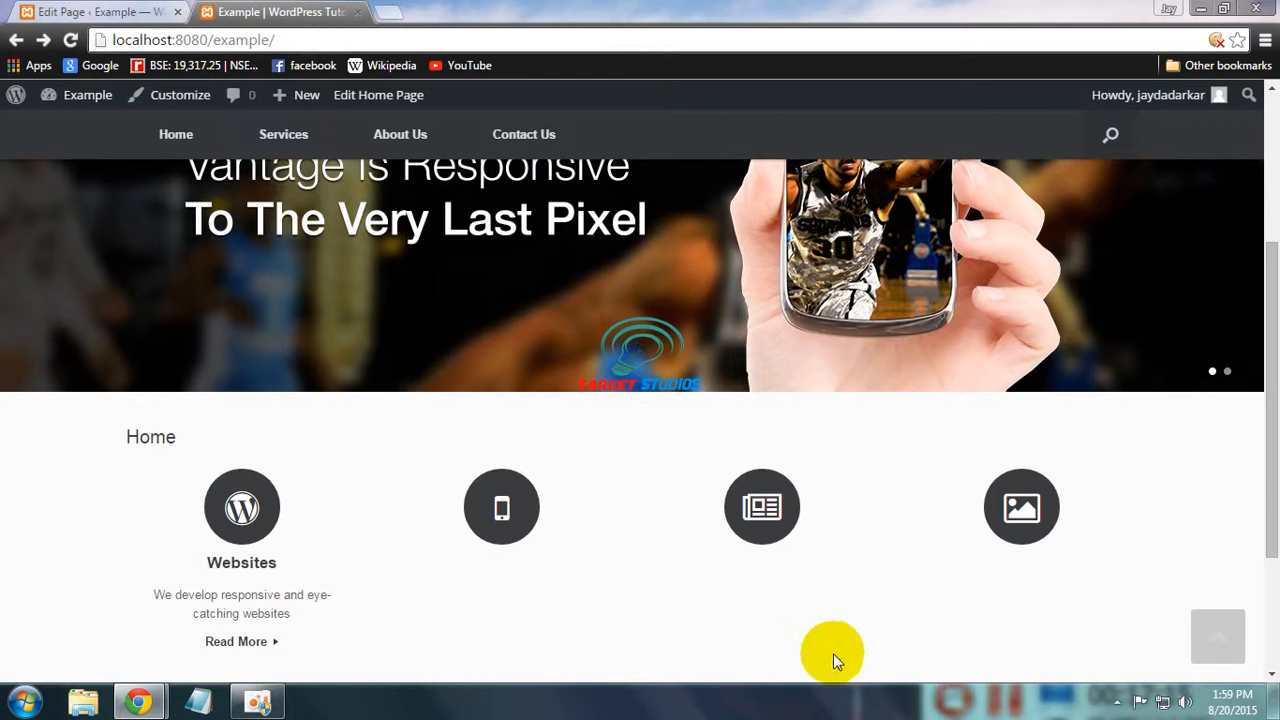
# Title the mobile phone widget 'Mobile App Development' with the Android, iOS and Windows Phone description
pyautogui.click(70, 11)
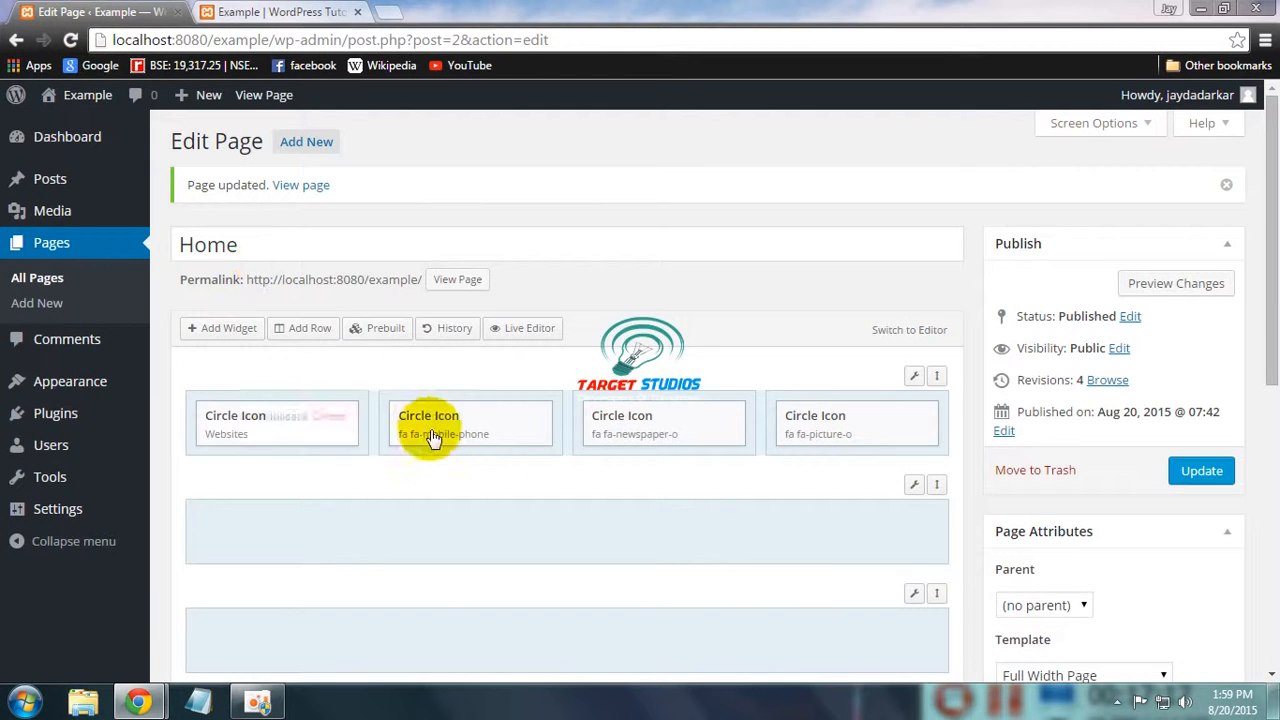
pyautogui.click(432, 417)
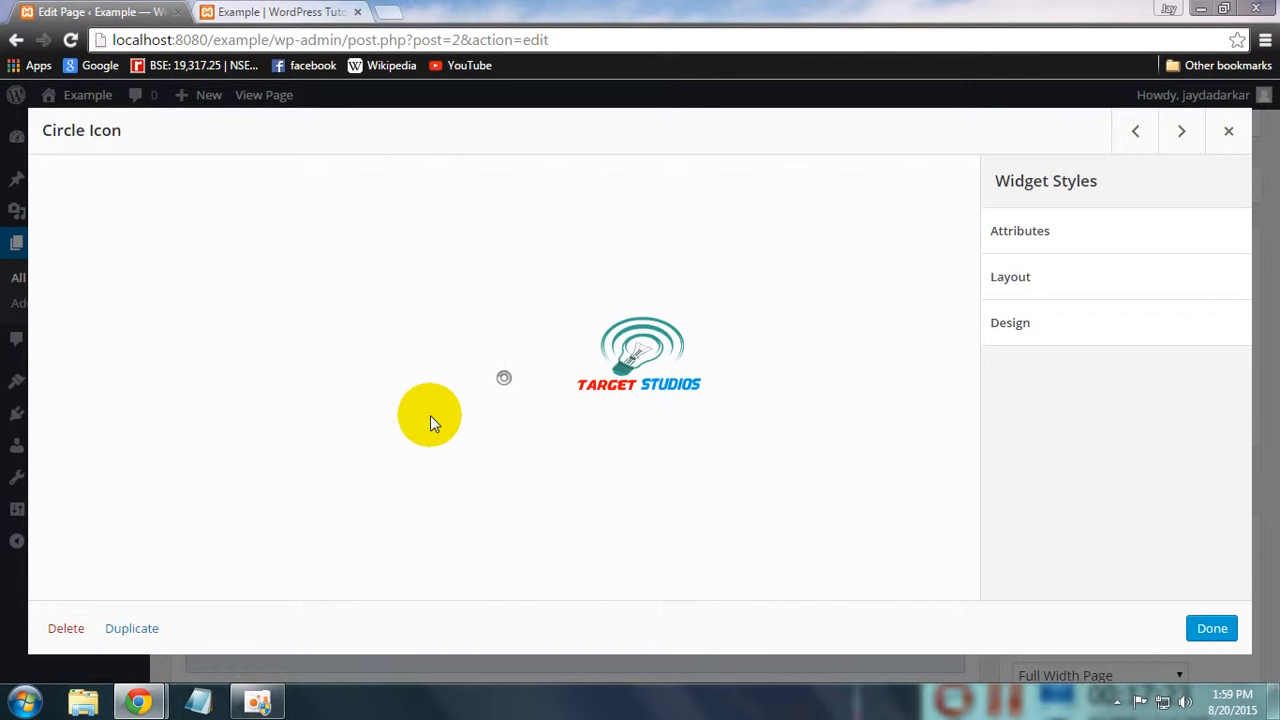
pyautogui.click(209, 201)
pyautogui.write('Mo')
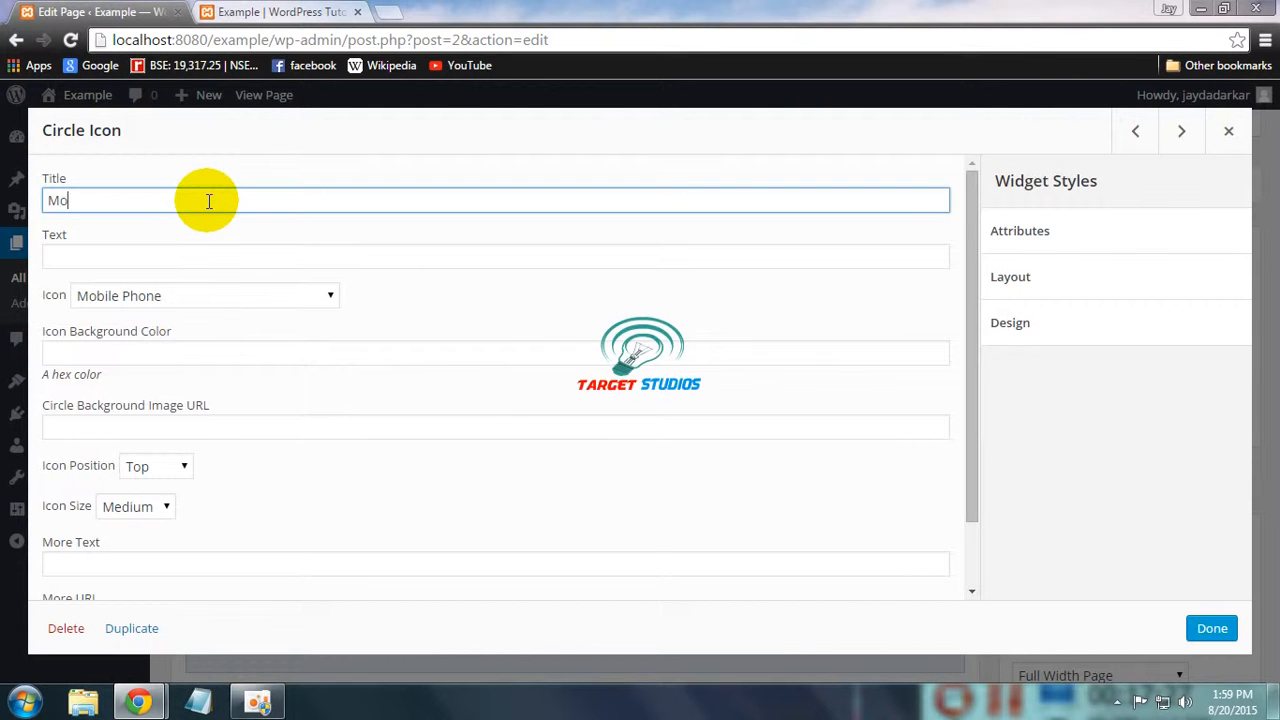
pyautogui.write('bile App Development')
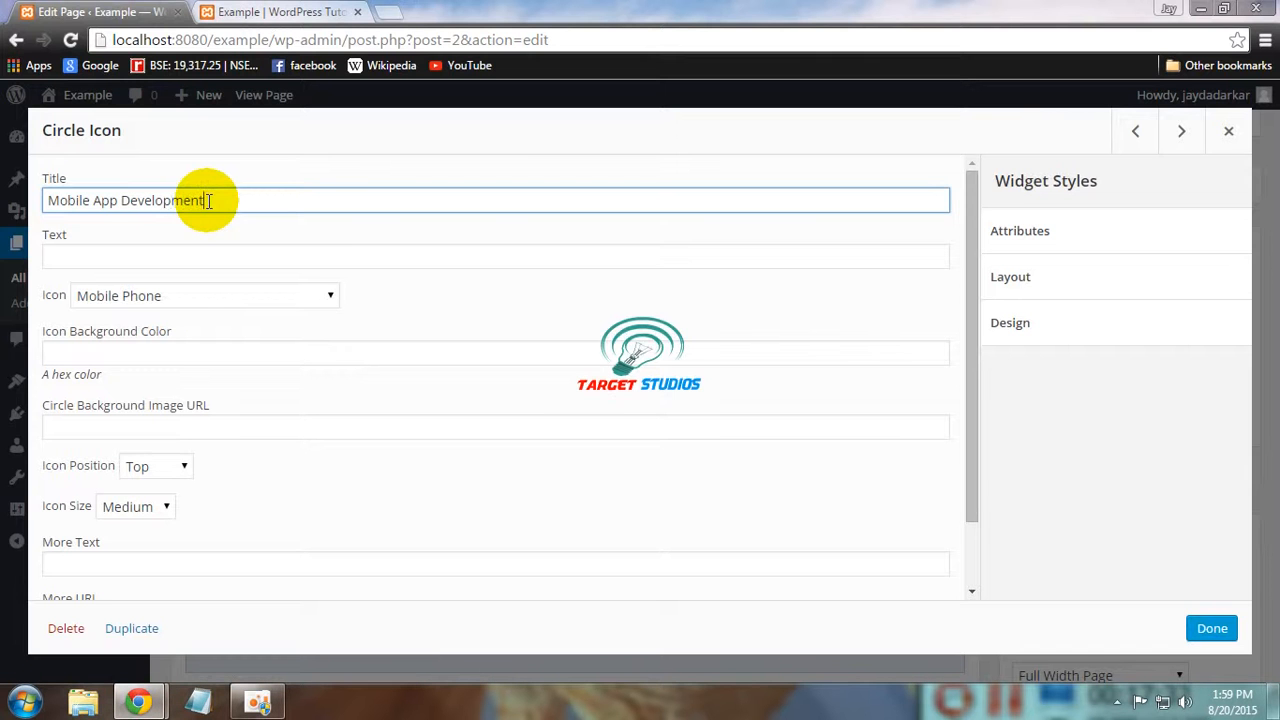
pyautogui.click(188, 258)
pyautogui.write('We develop Android IOS and Windows Ph')
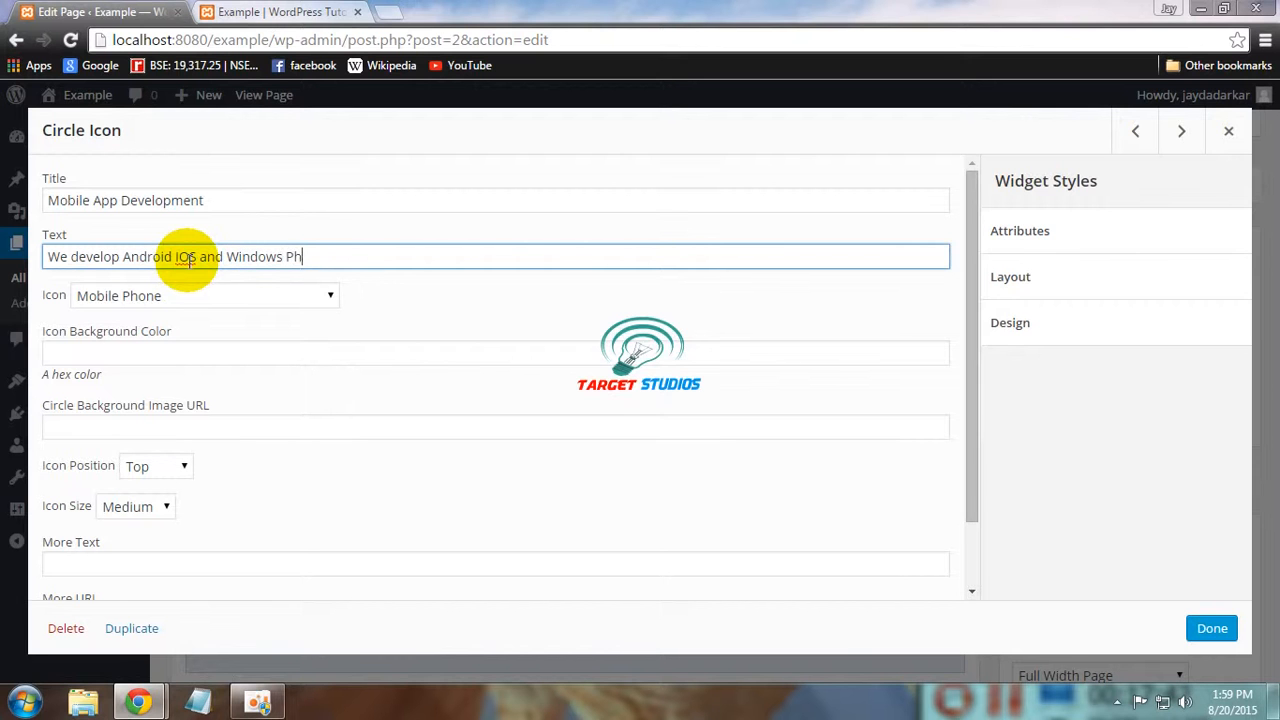
pyautogui.write('one Applicay')
pyautogui.write('ions.')
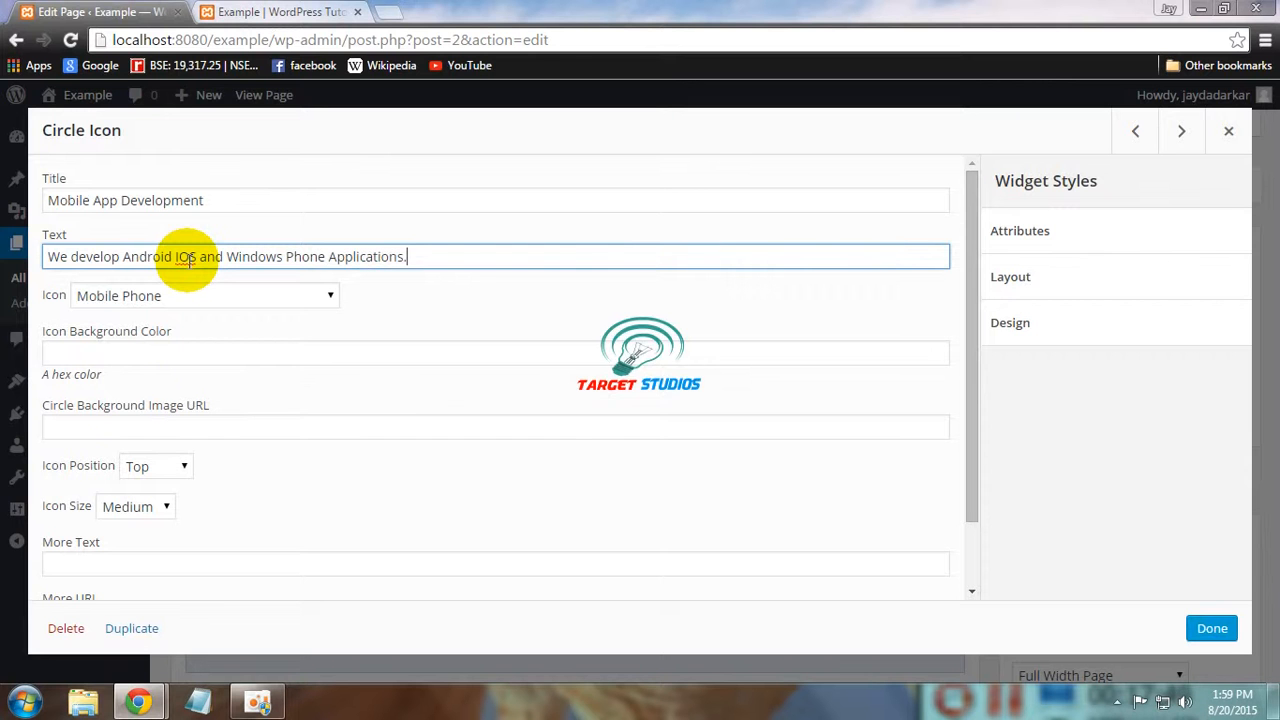
# Set the mobile phone widget's More Text to 'Read More'
pyautogui.click(80, 564)
pyautogui.write('R')
pyautogui.press('BackSpace')
pyautogui.write('Read More')
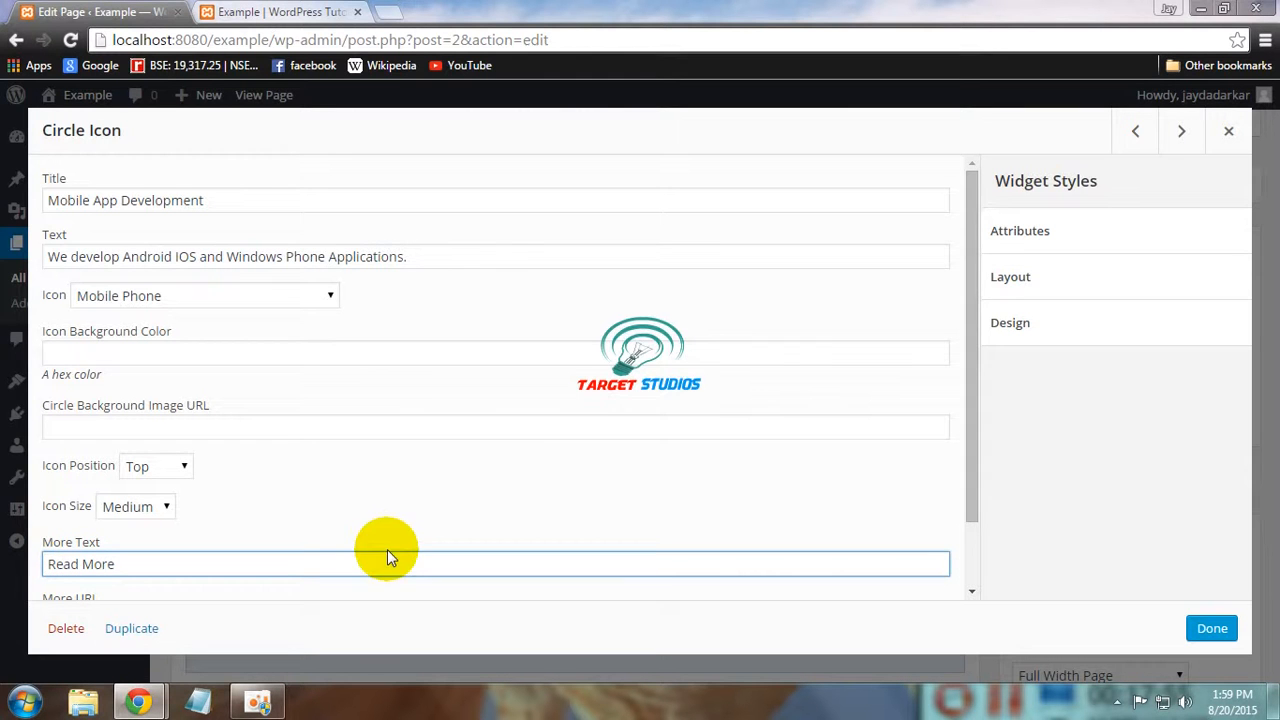
pyautogui.click(1182, 138)
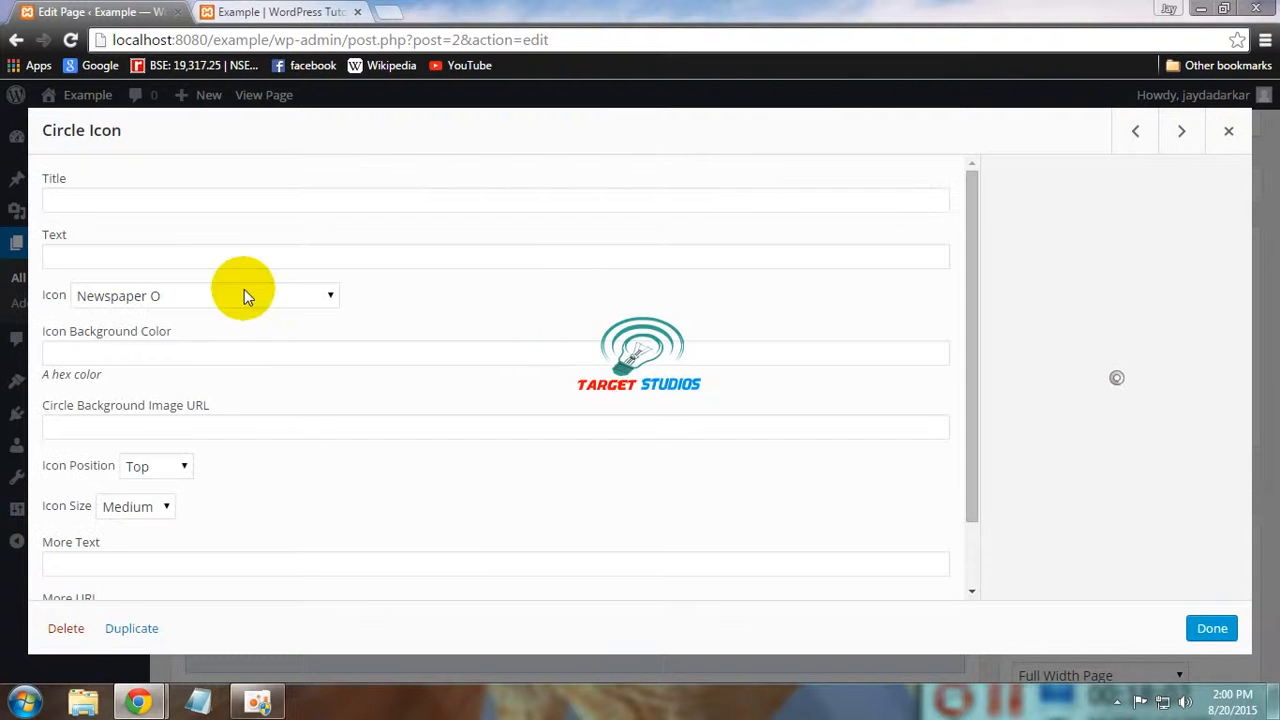
# Title the newspaper widget 'Advertise', describe newspaper and social media advertising, and add 'Read More'
pyautogui.click(116, 205)
pyautogui.write('Advertise')
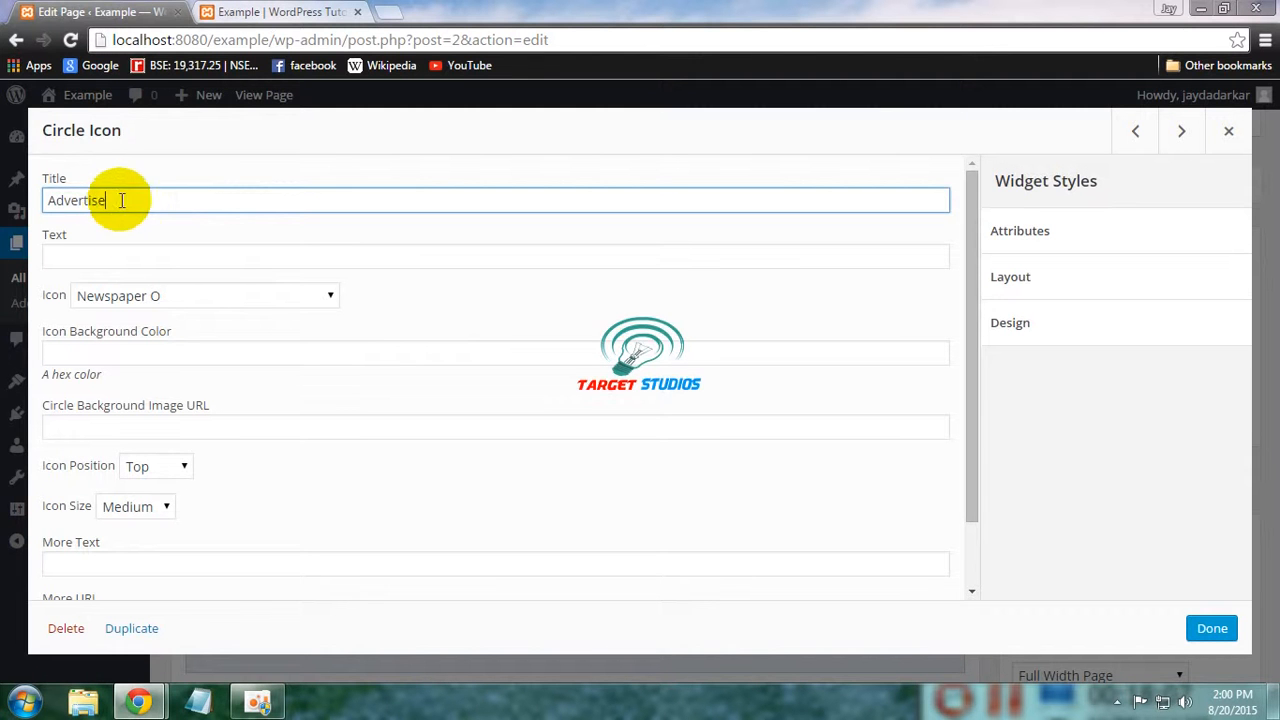
pyautogui.click(135, 258)
pyautogui.write('We adverti')
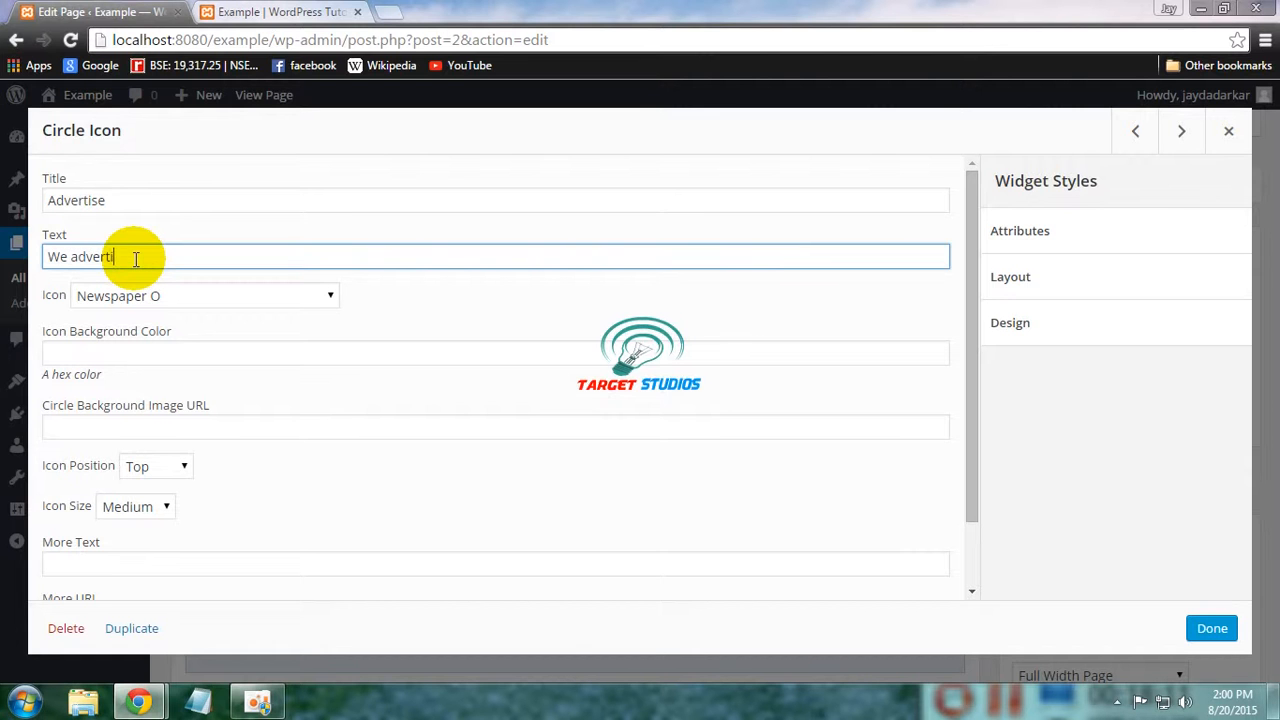
pyautogui.write('se in newspapers and d')
pyautogui.press('BackSpace')
pyautogui.write('social media')
pyautogui.click(140, 562)
pyautogui.write('Read More')
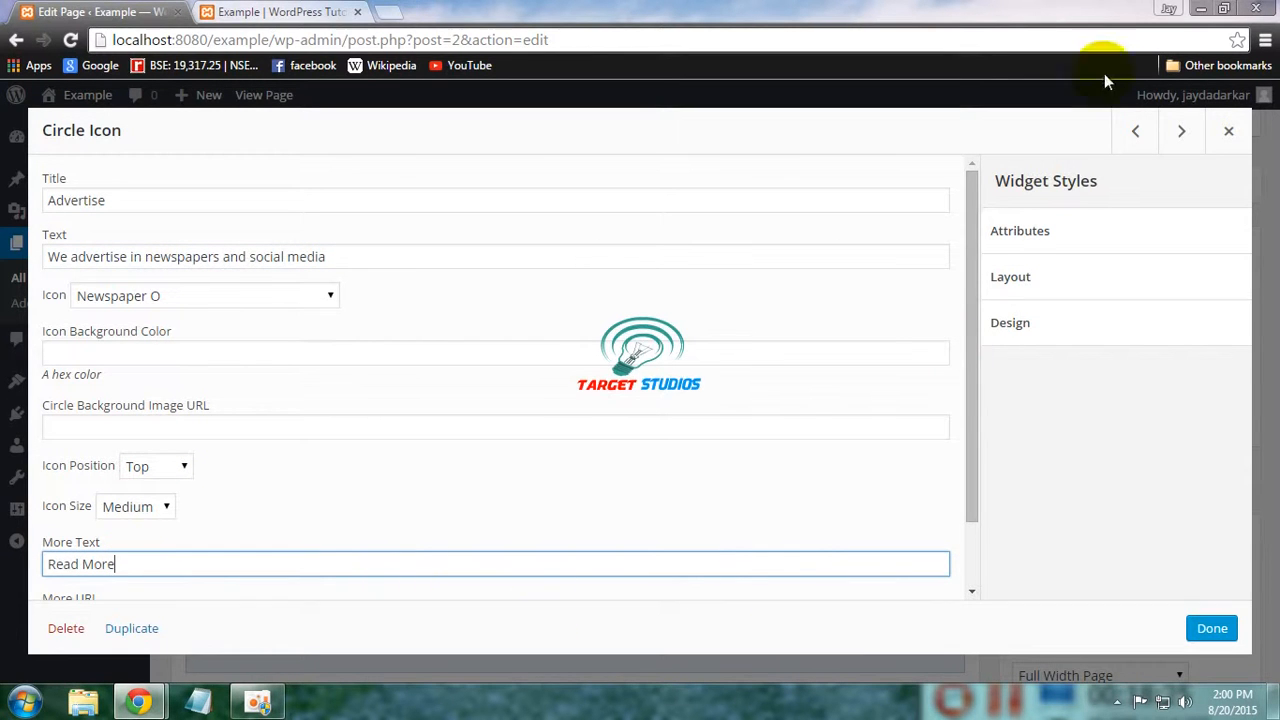
pyautogui.click(1187, 139)
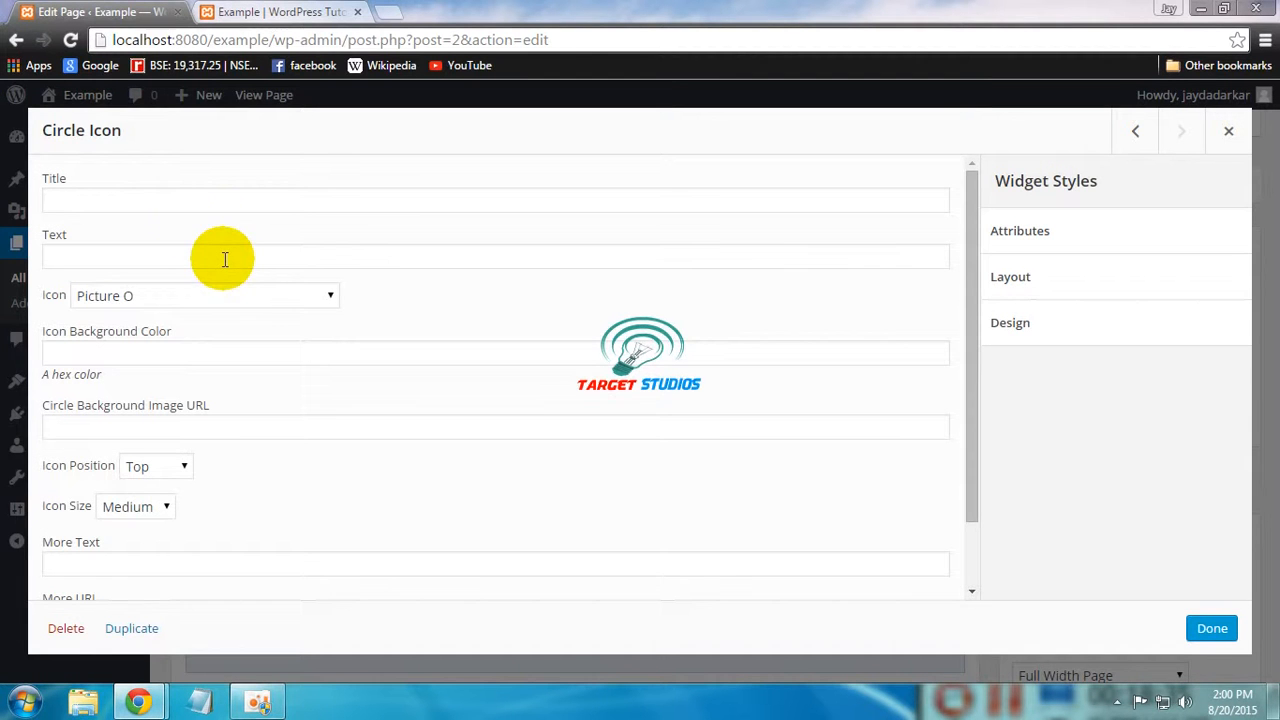
# Fill the picture widget with 'Logo And Business Cards', 'We design logo and business cards' and 'Read More', then update
pyautogui.click(194, 200)
pyautogui.write('Loh')
pyautogui.press('BackSpace')
pyautogui.write('go And Business')
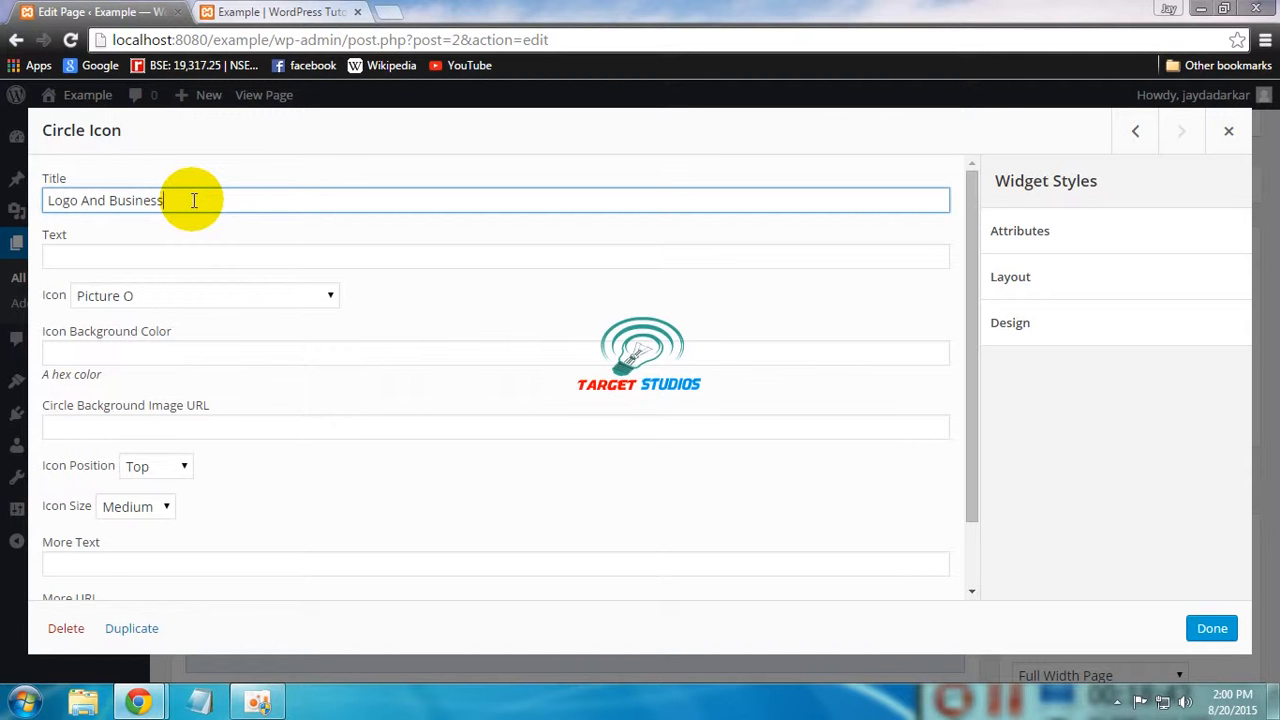
pyautogui.write(' Cards')
pyautogui.click(191, 256)
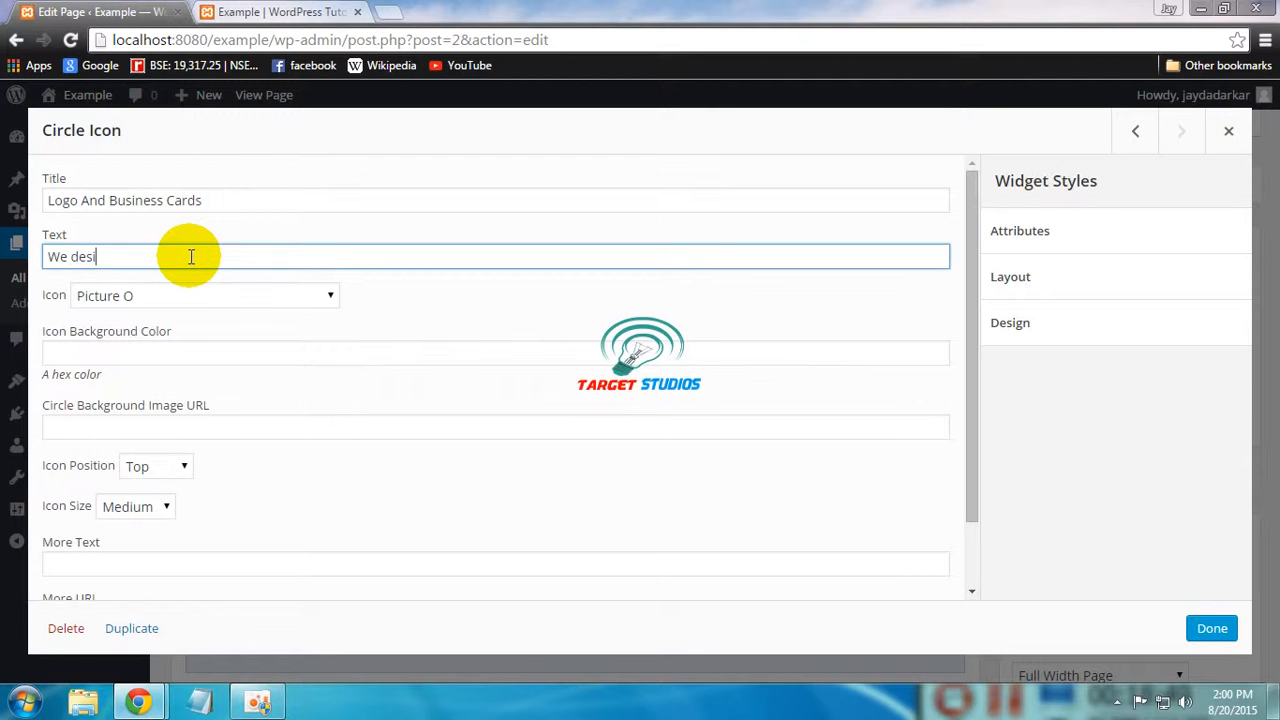
pyautogui.write('We design logo and business cards')
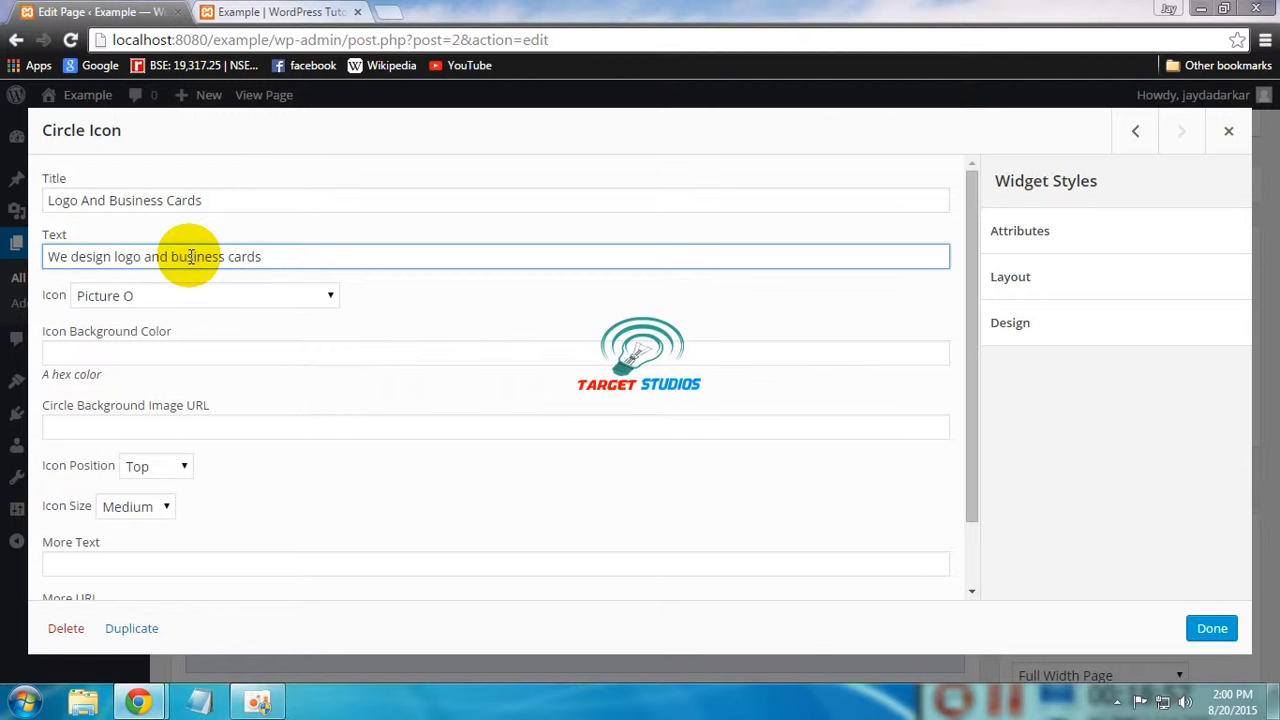
pyautogui.click(140, 561)
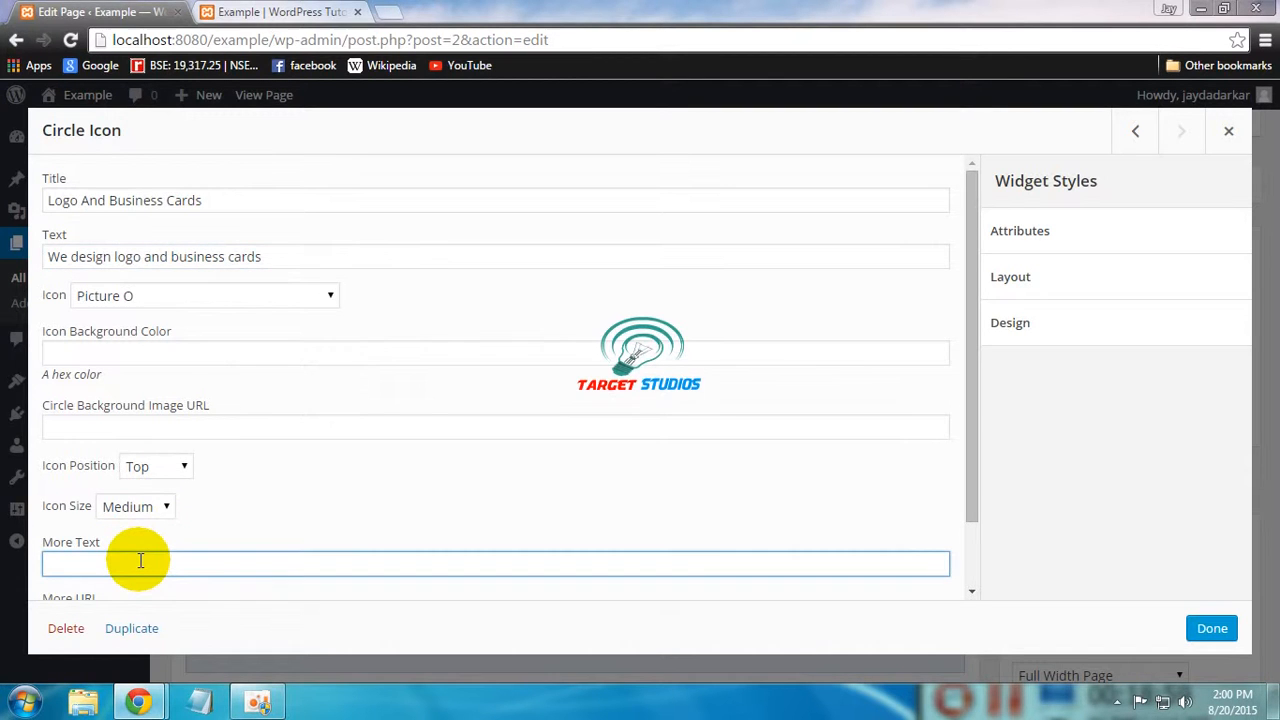
pyautogui.write('Read More')
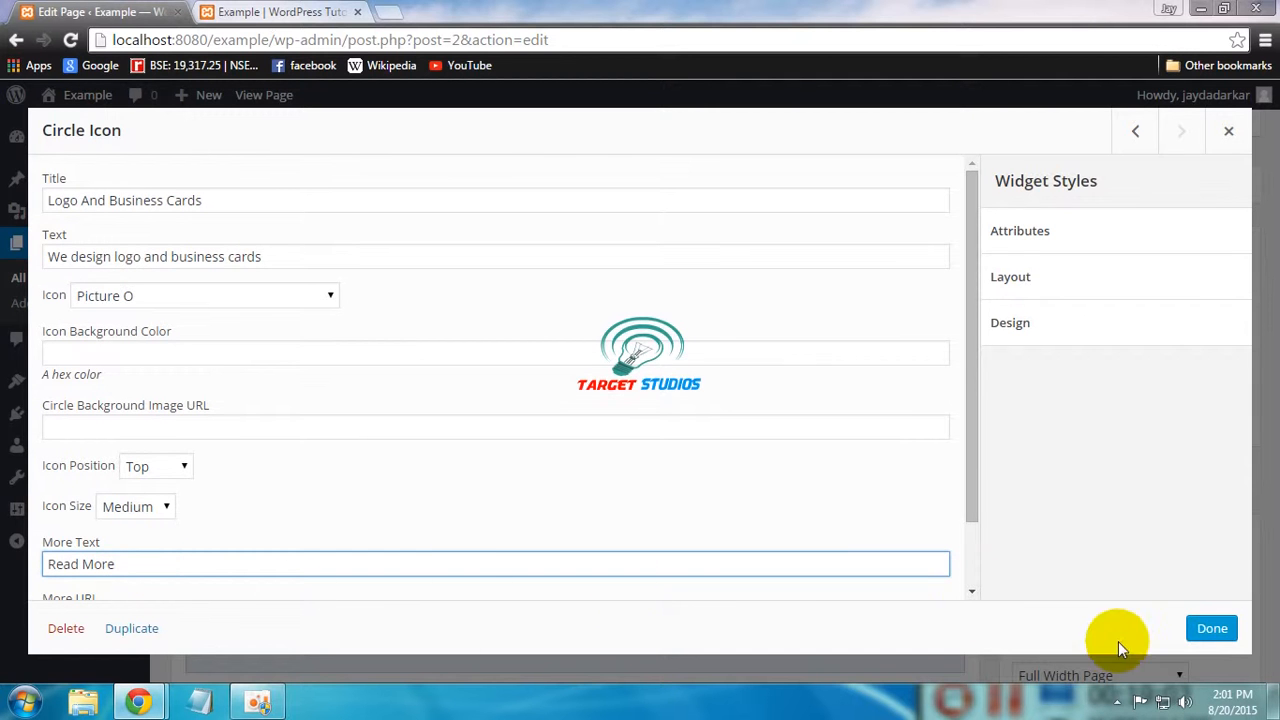
pyautogui.click(1211, 643)
pyautogui.click(1196, 471)
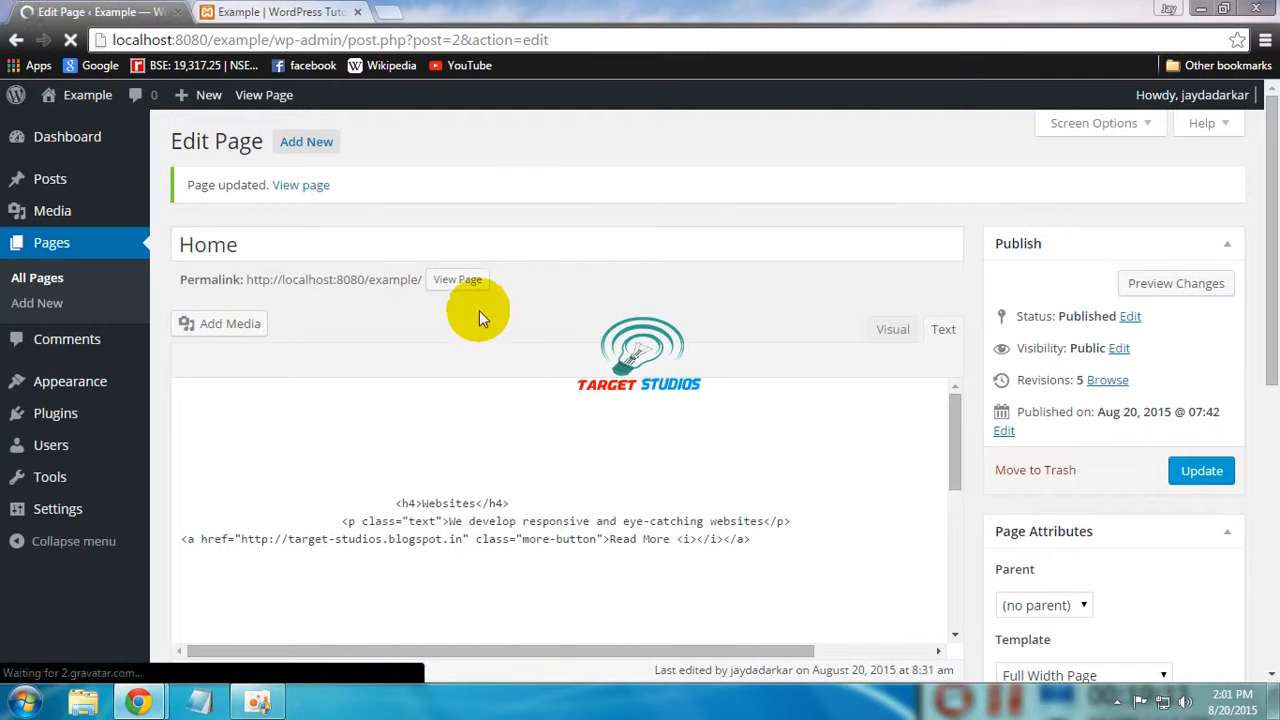
pyautogui.click(265, 10)
pyautogui.press('F5')
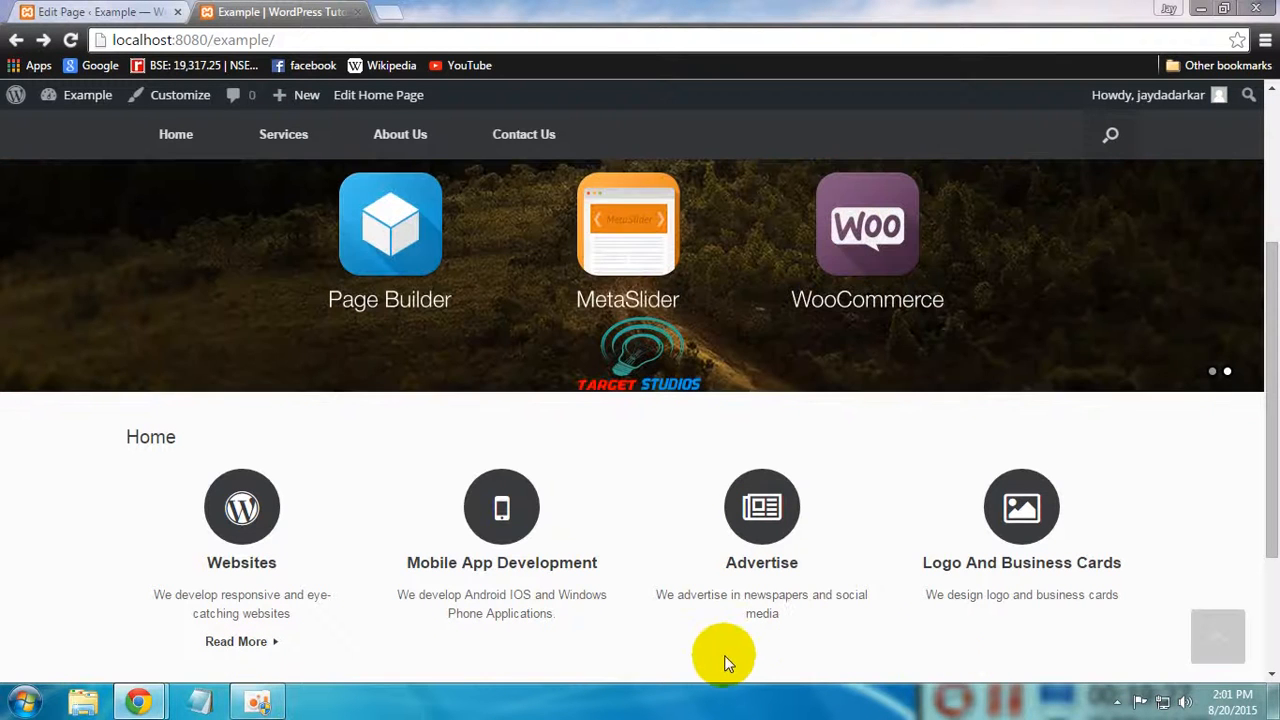
pyautogui.scroll(-2, 1262, 450)
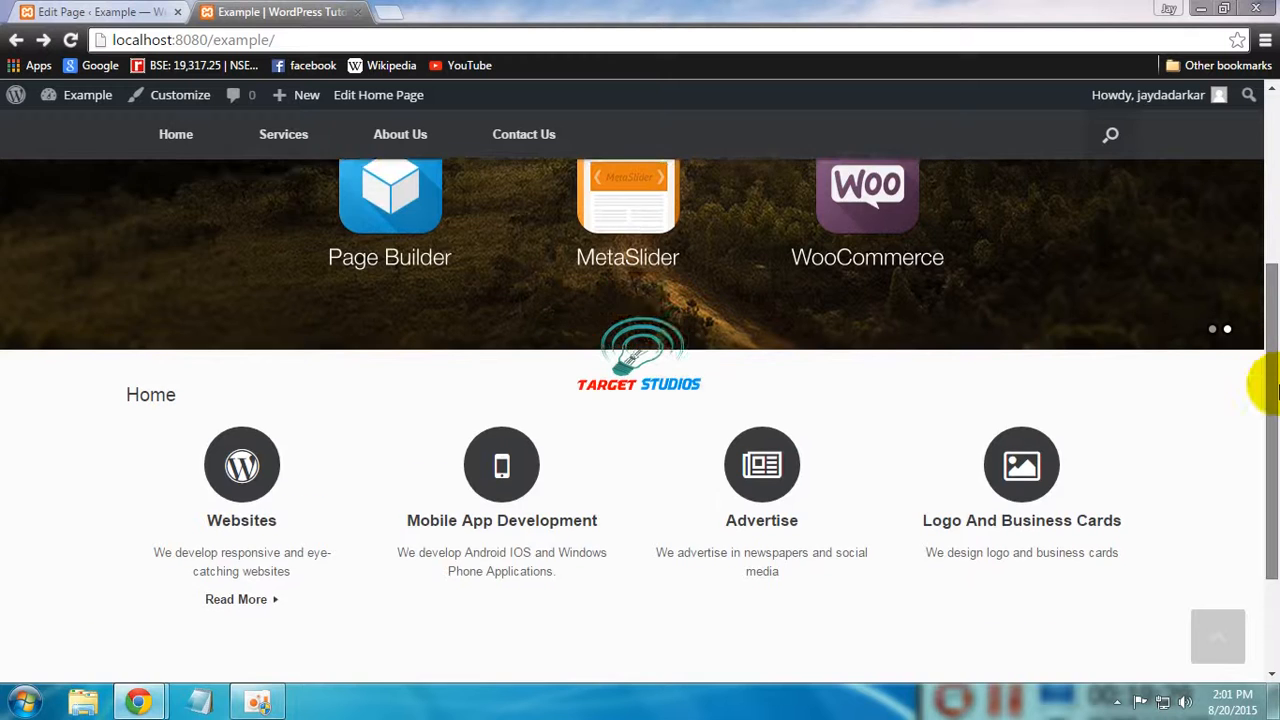
pyautogui.click(95, 12)
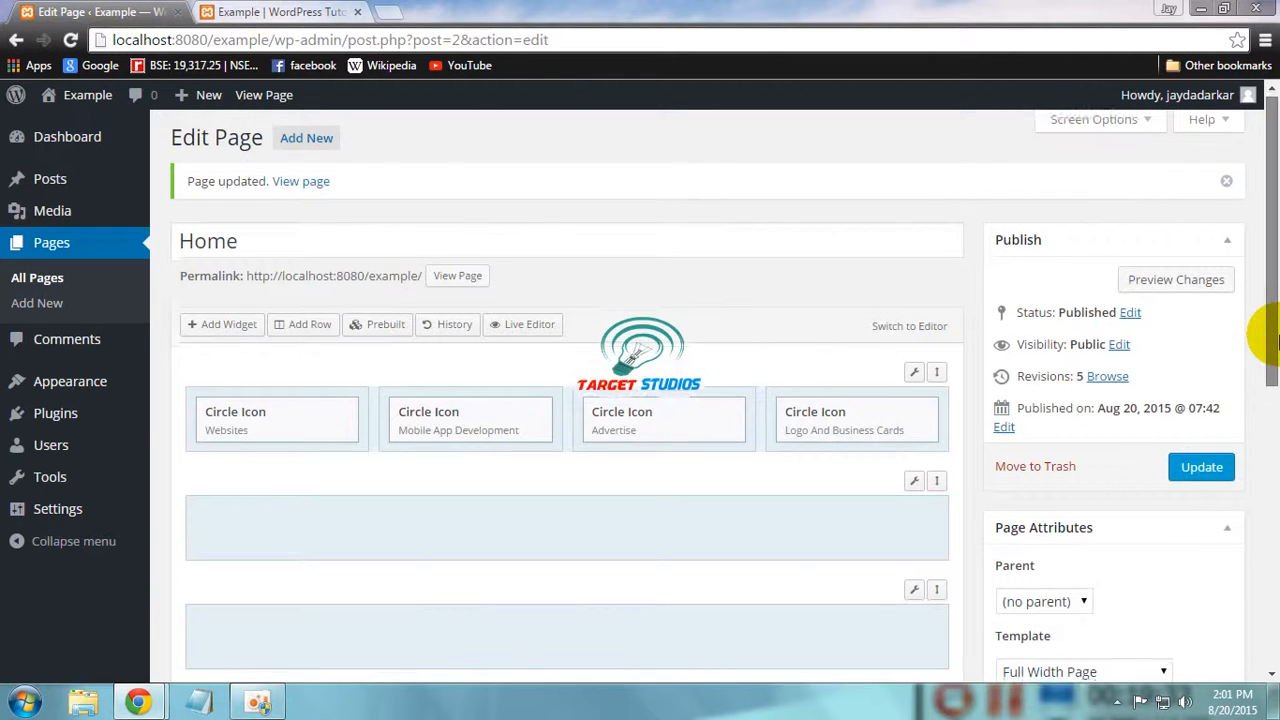
pyautogui.scroll(-1, 1258, 330)
pyautogui.moveTo(912, 442)
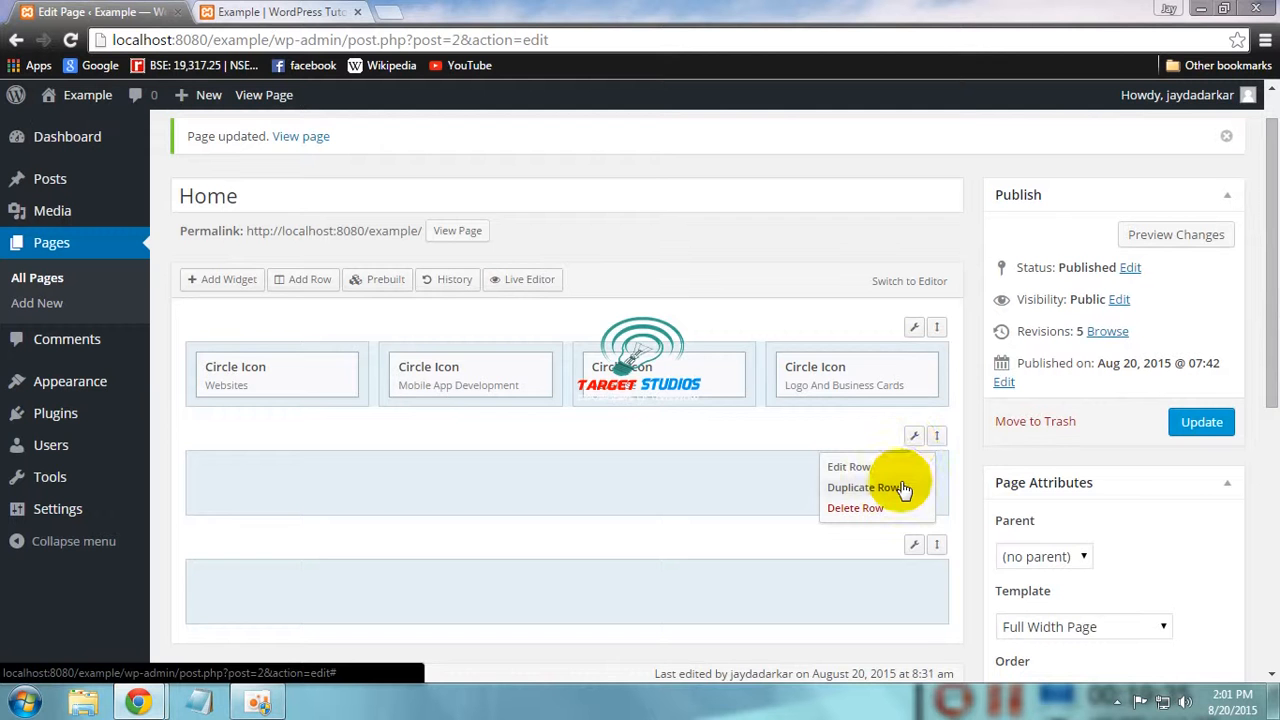
# Duplicate the empty row, add a Visual Editor widget to the copy, and open its settings
pyautogui.click(898, 488)
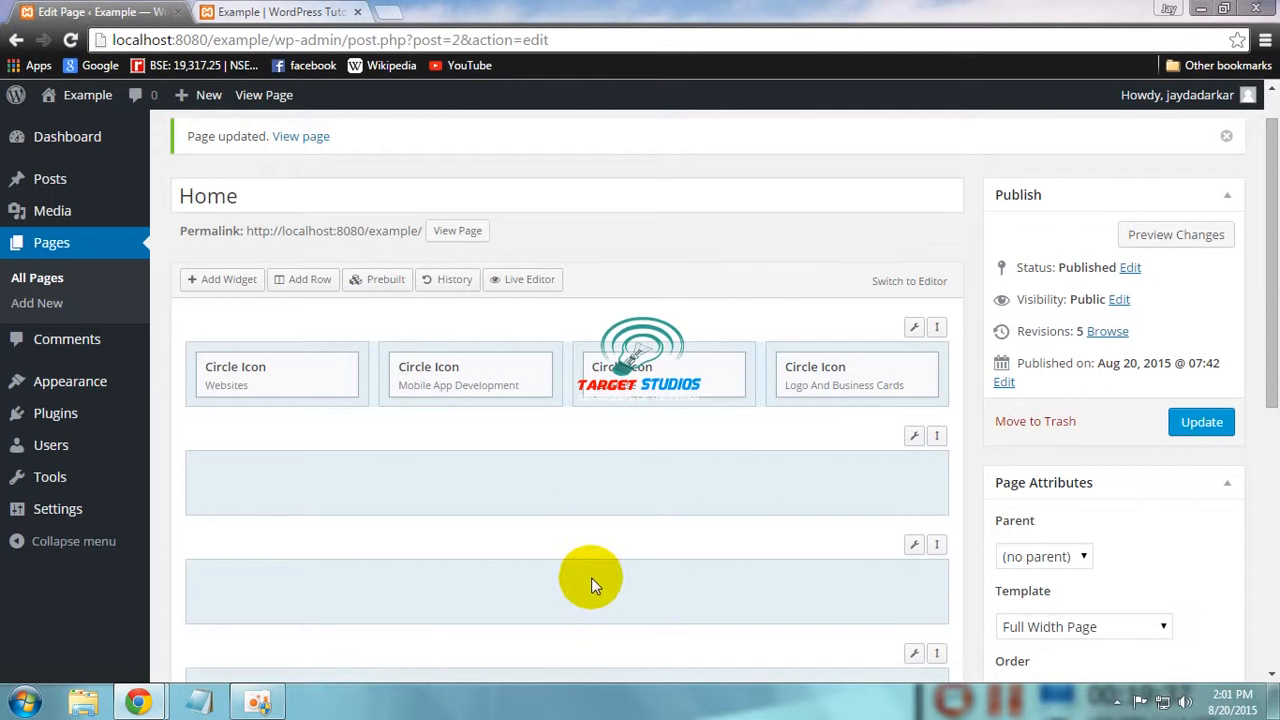
pyautogui.click(228, 282)
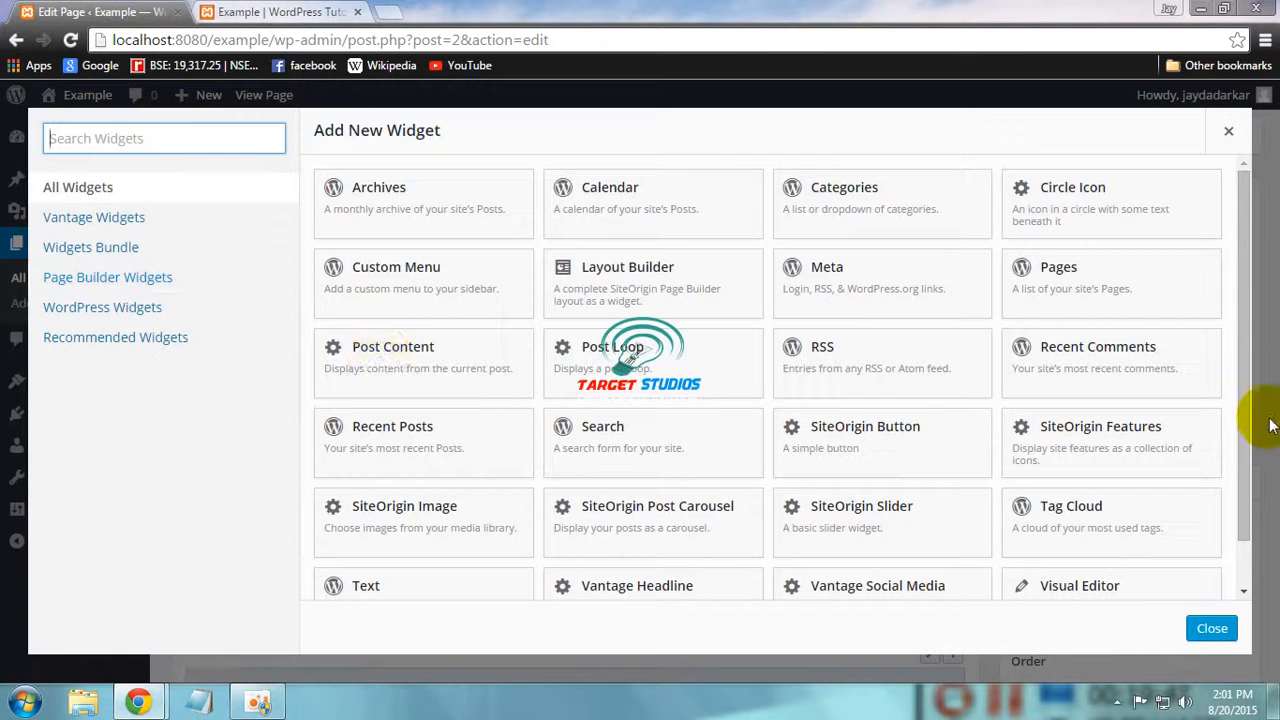
pyautogui.scroll(-1, 1250, 520)
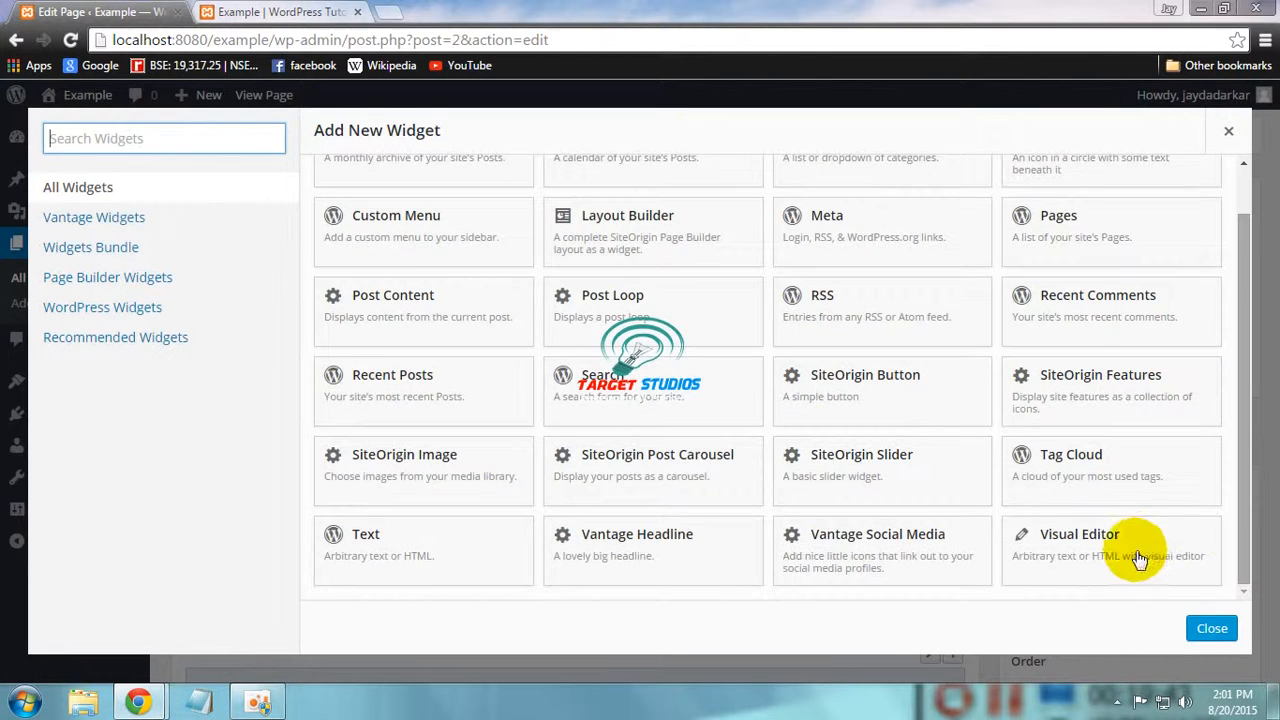
pyautogui.click(1138, 558)
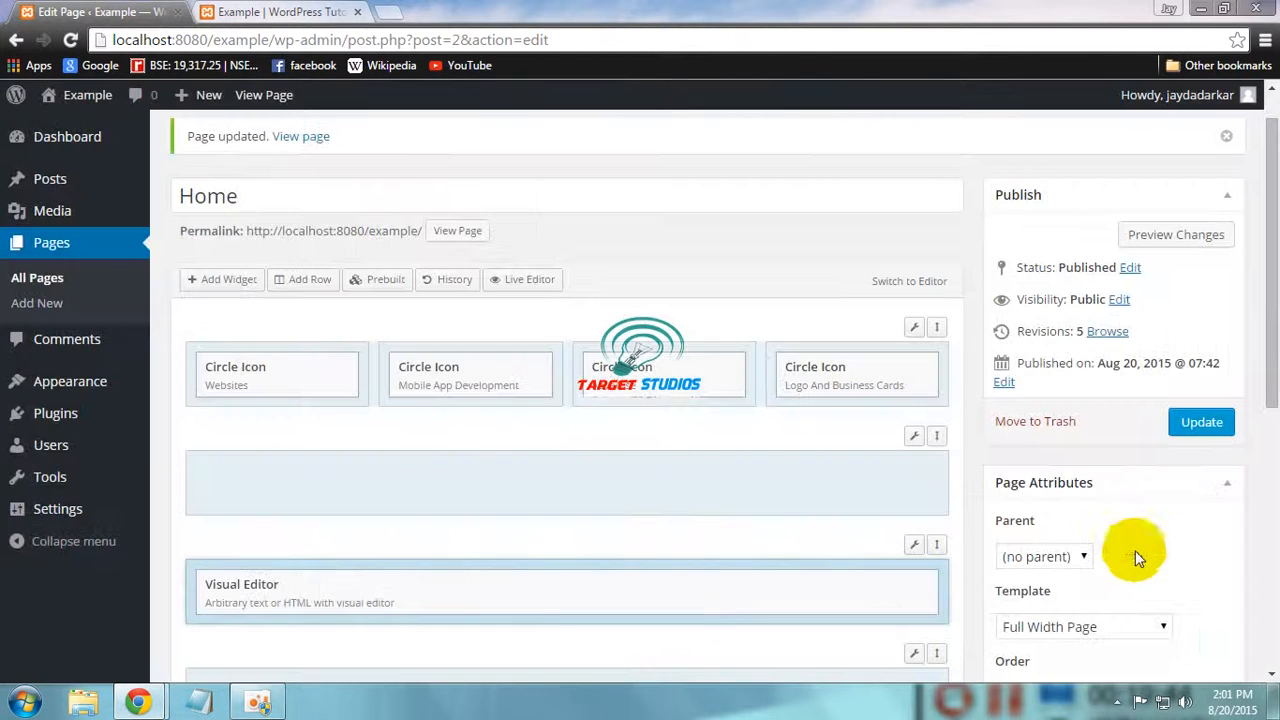
pyautogui.click(360, 595)
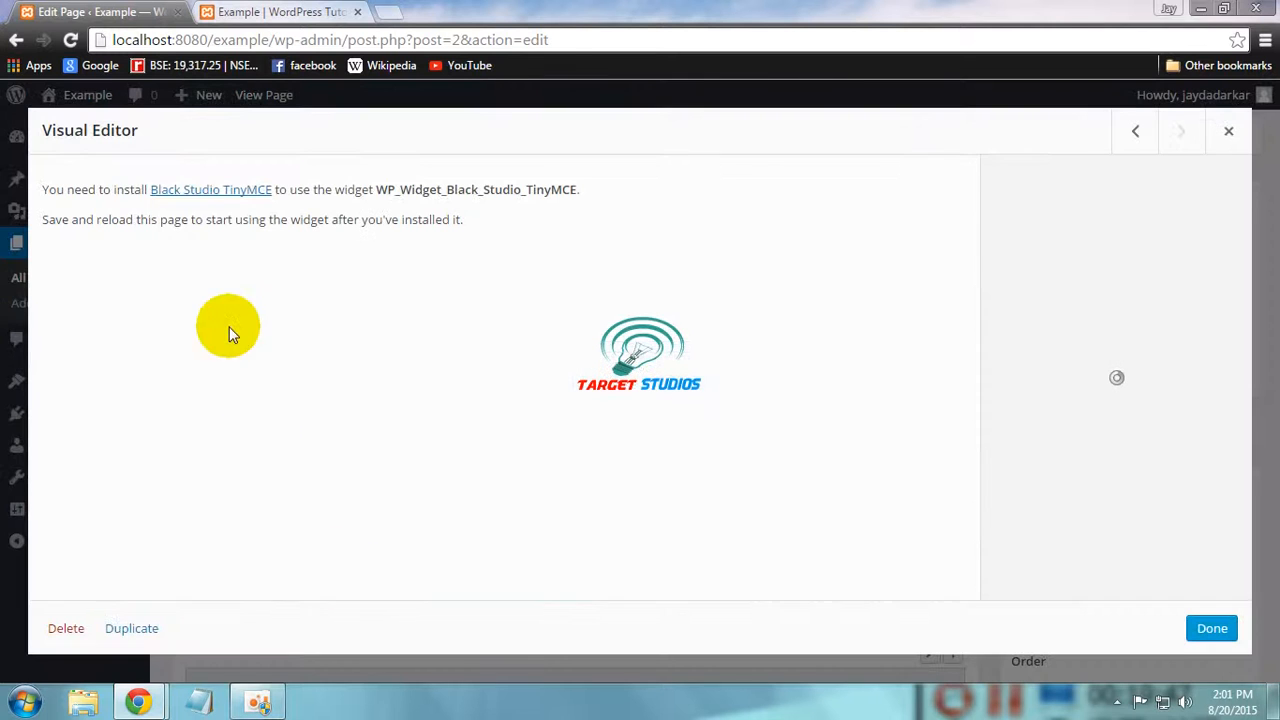
# Install and activate the Black Studio TinyMCE Widget plugin, then refresh the plugins list
pyautogui.click(195, 198)
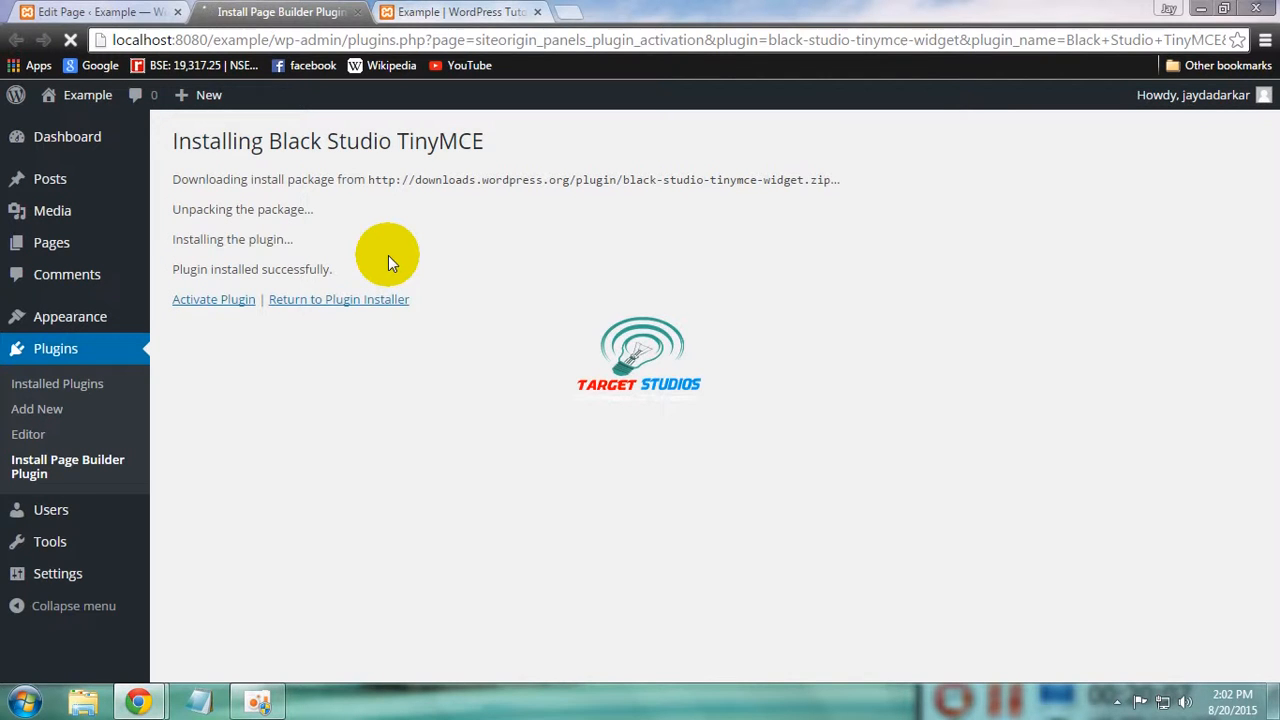
pyautogui.click(197, 306)
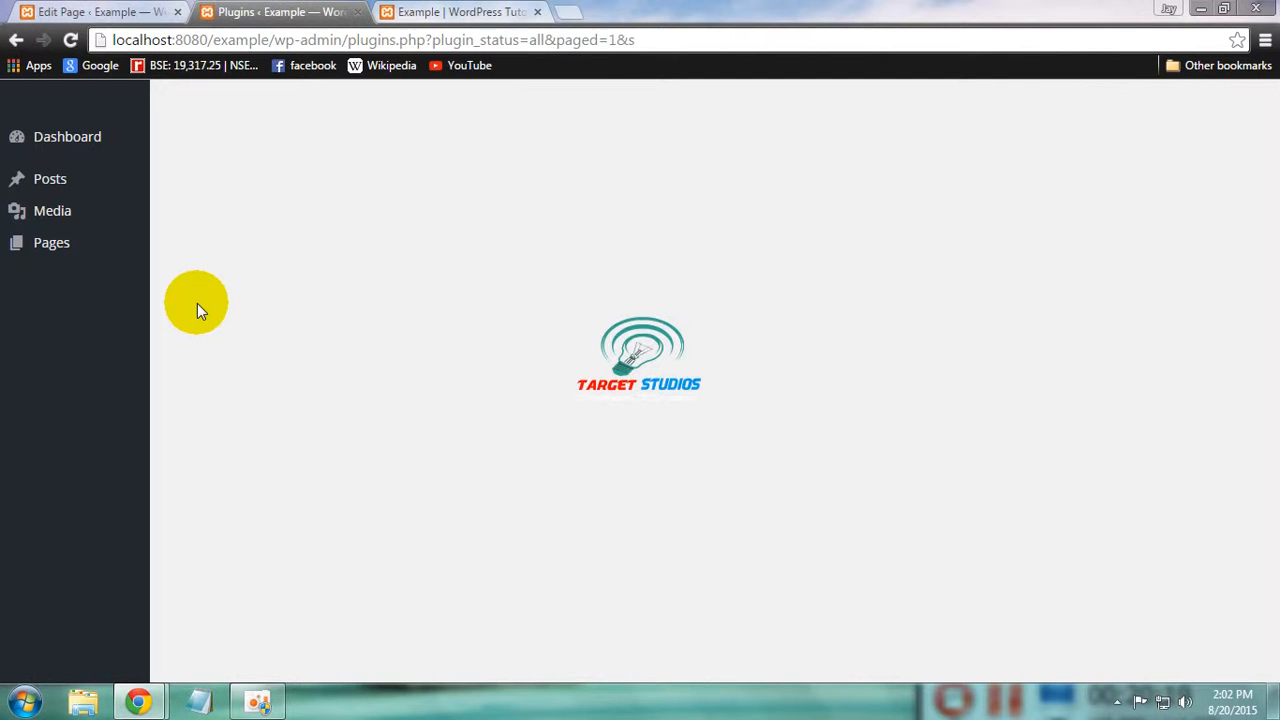
pyautogui.click(70, 40)
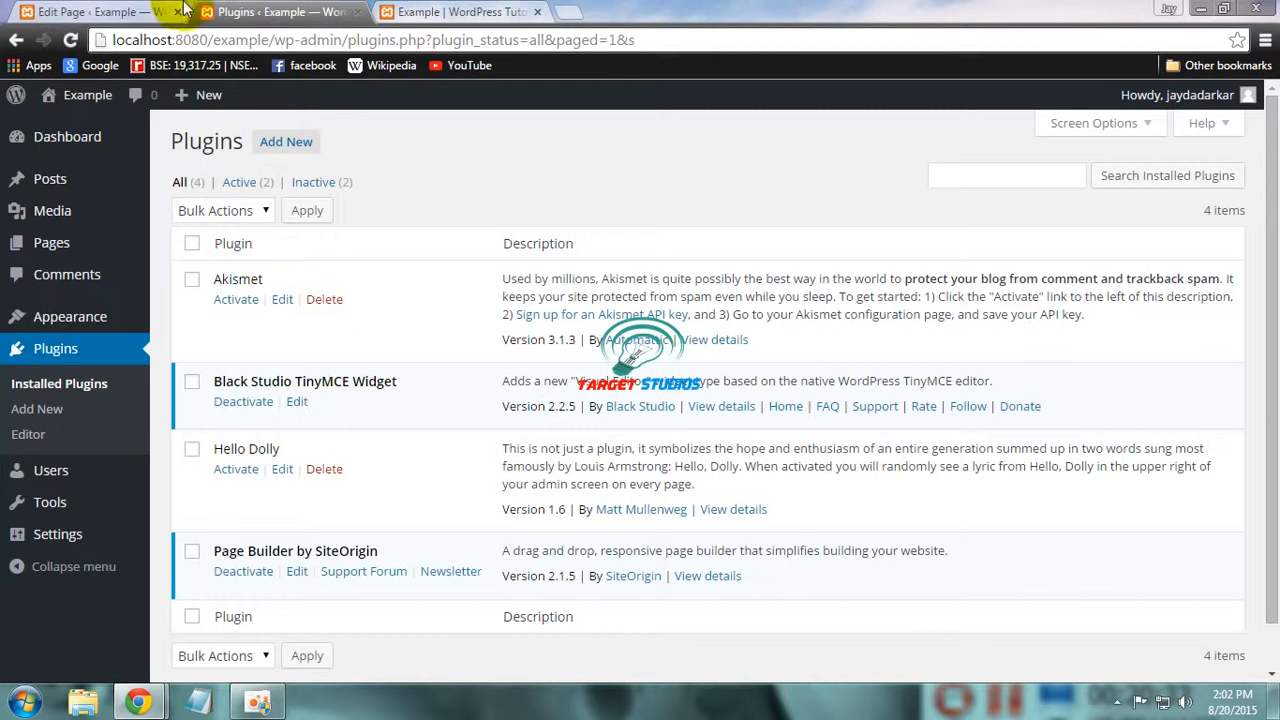
# Return to the editor, close the Visual Editor widget settings and update the Home page
pyautogui.click(357, 12)
pyautogui.click(1229, 131)
pyautogui.click(1192, 425)
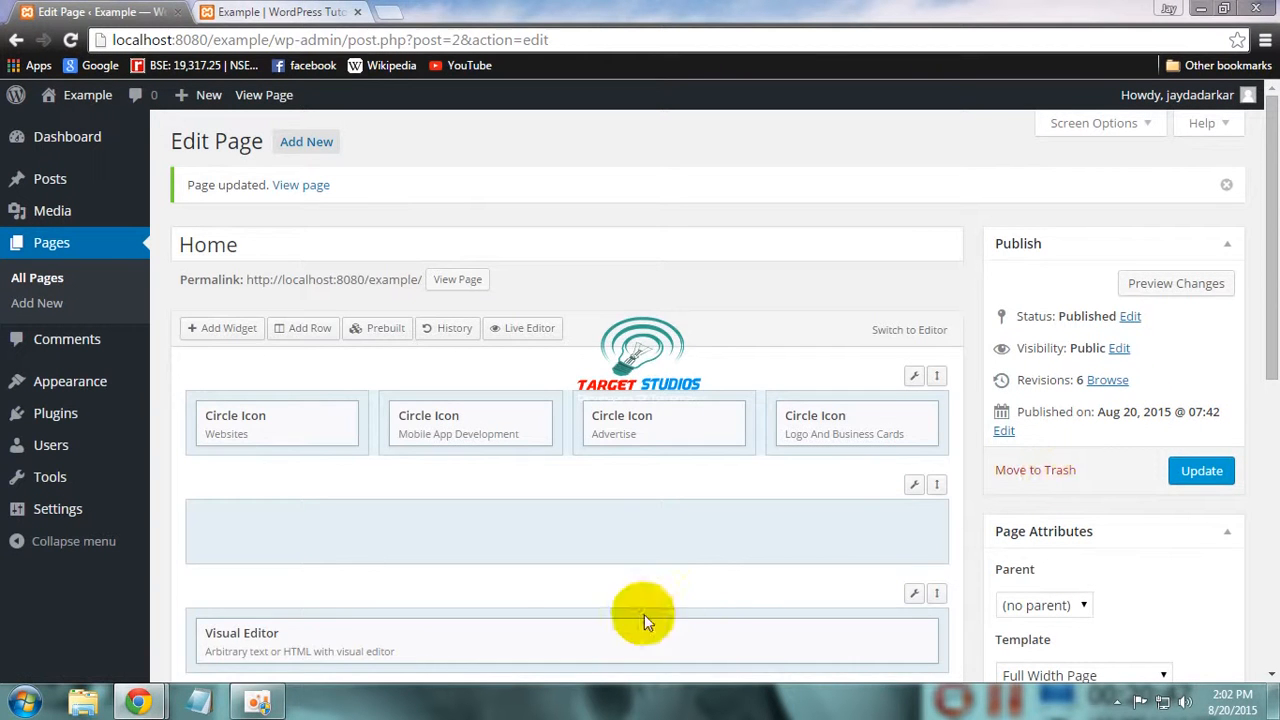
# Reopen the Visual Editor widget in Visual mode with the extra formatting toolbar row shown
pyautogui.click(250, 640)
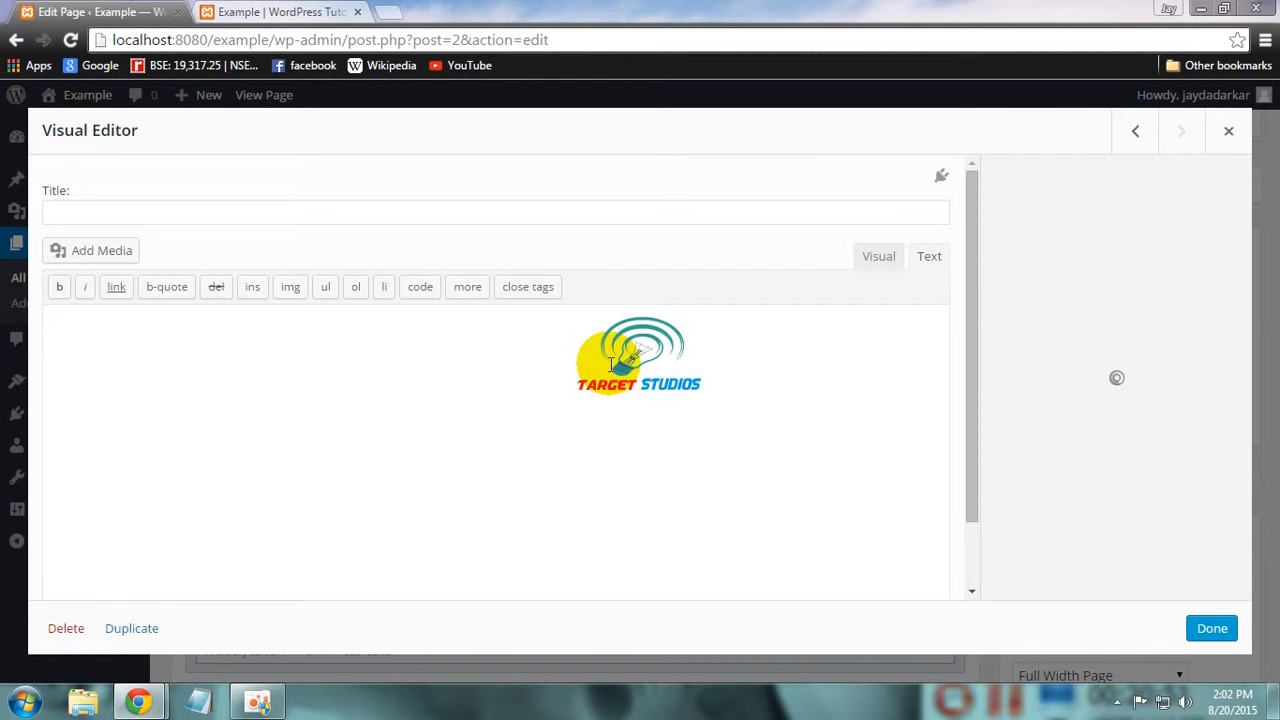
pyautogui.click(877, 268)
pyautogui.click(480, 287)
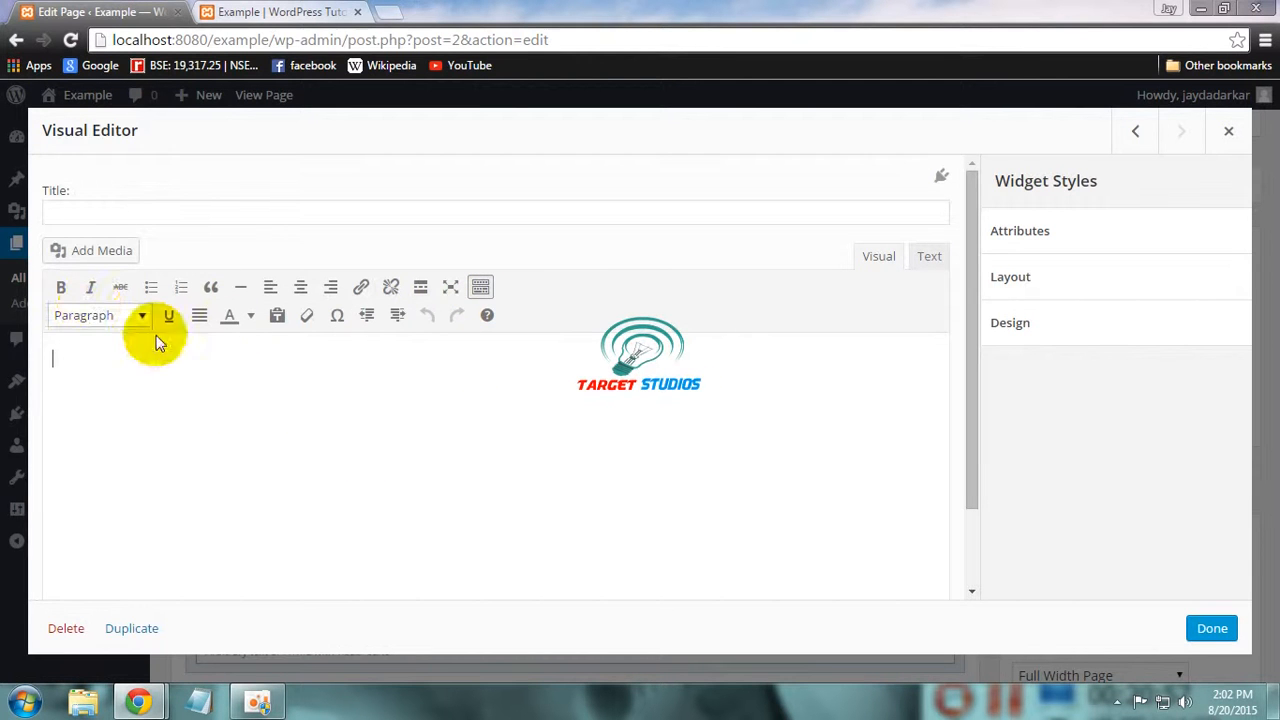
# Check the Paragraph and Text color menus unchanged, then insert a horizontal line into the content
pyautogui.click(142, 315)
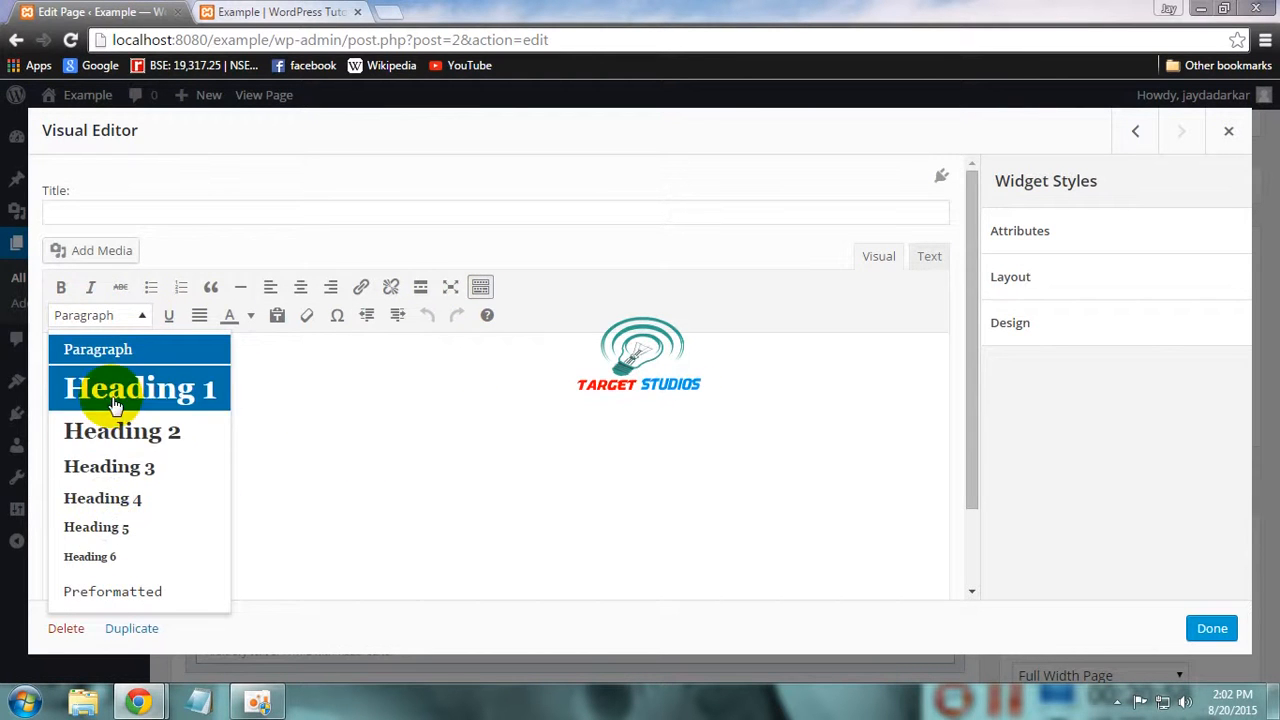
pyautogui.click(221, 349)
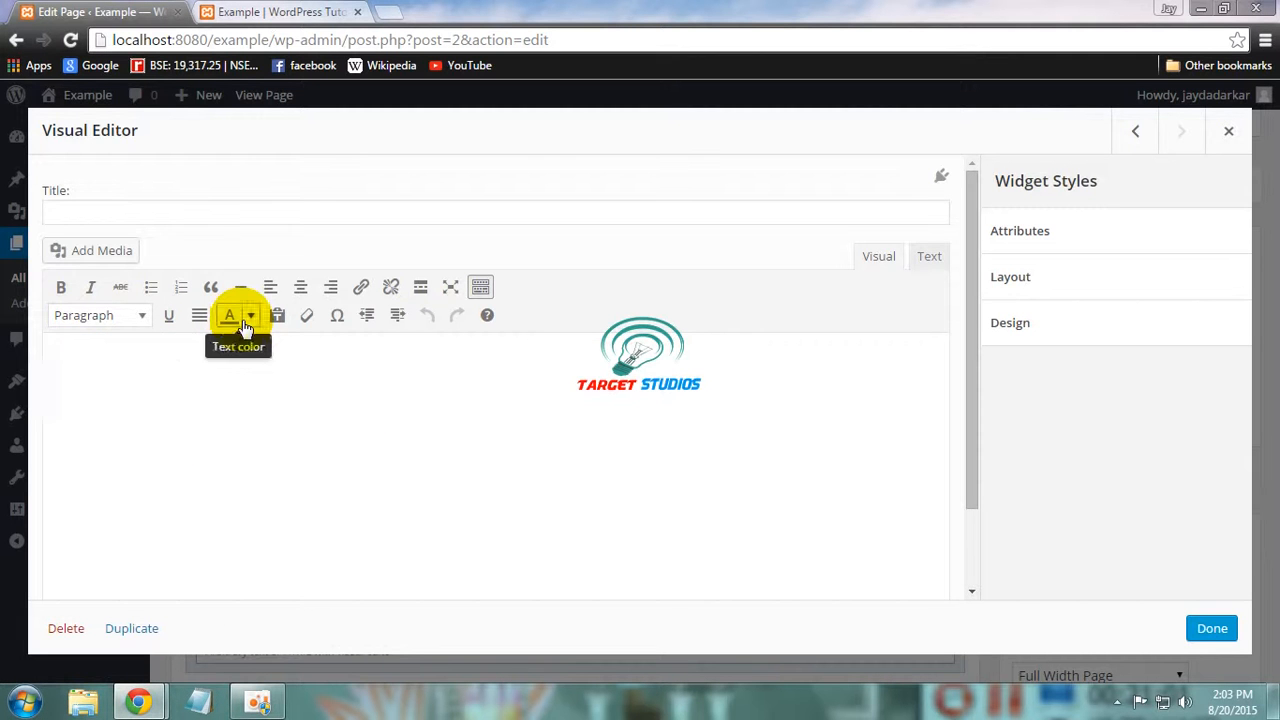
pyautogui.click(250, 316)
pyautogui.click(172, 391)
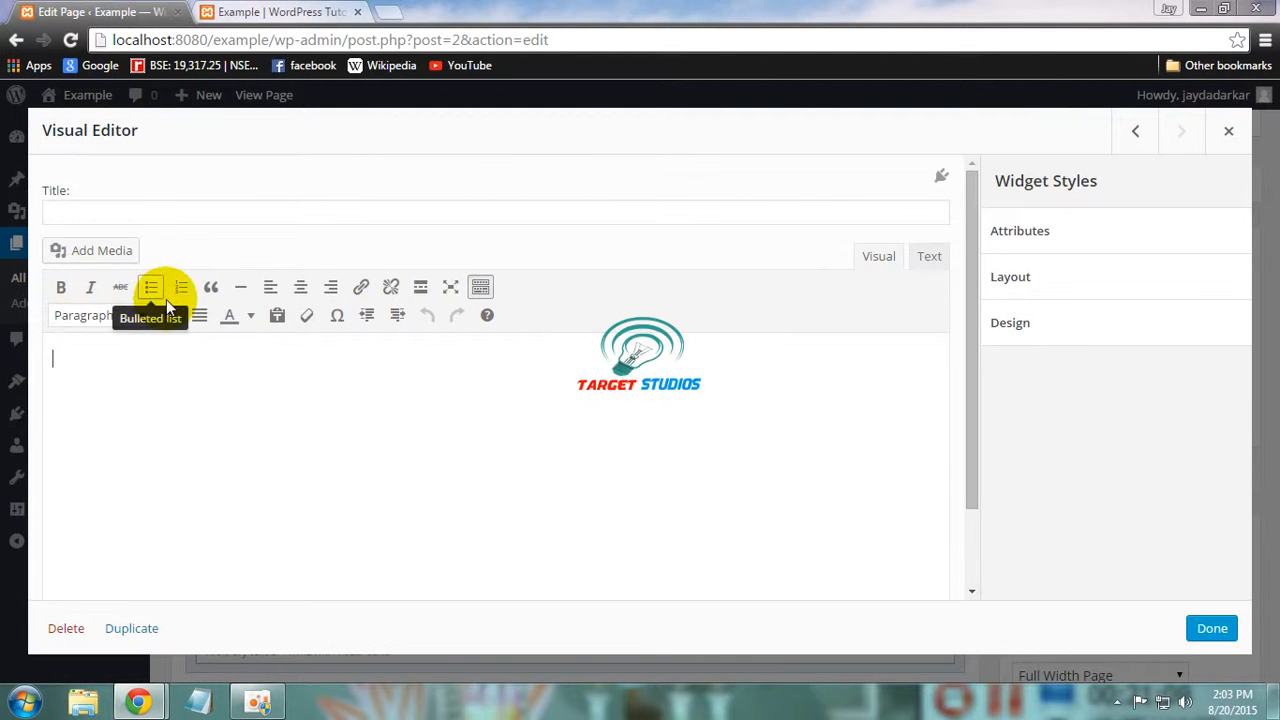
pyautogui.click(241, 289)
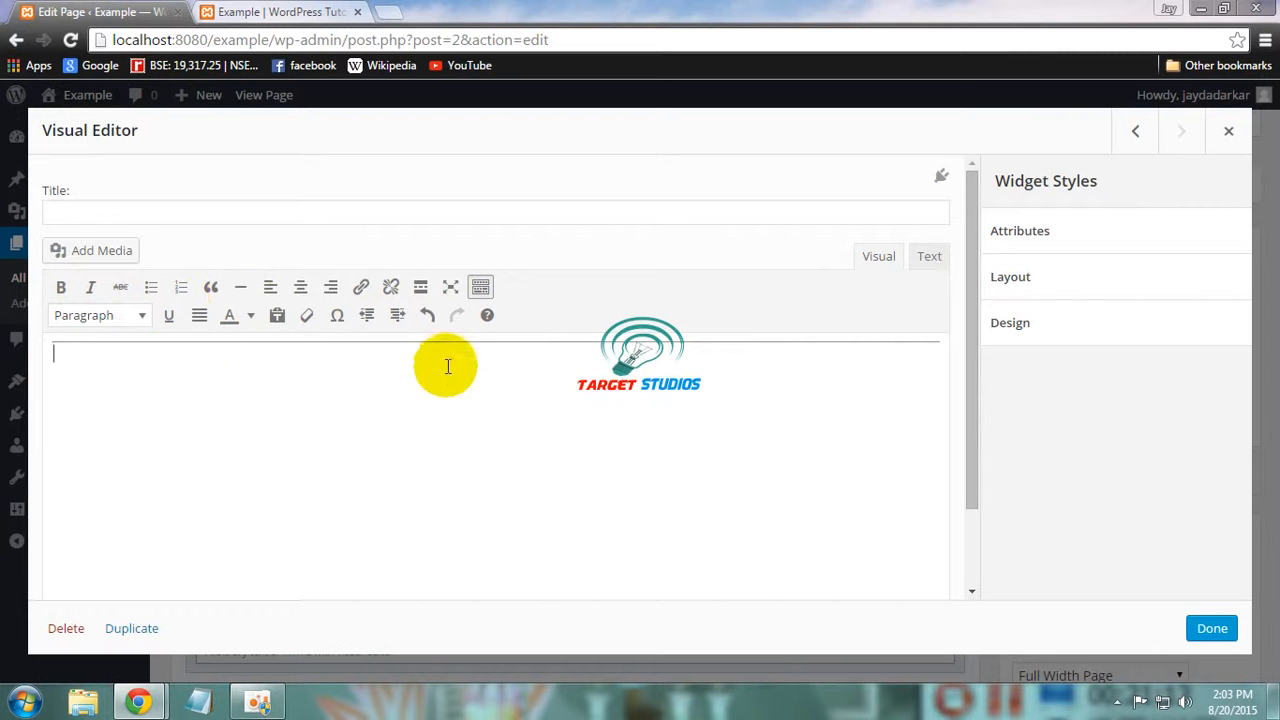
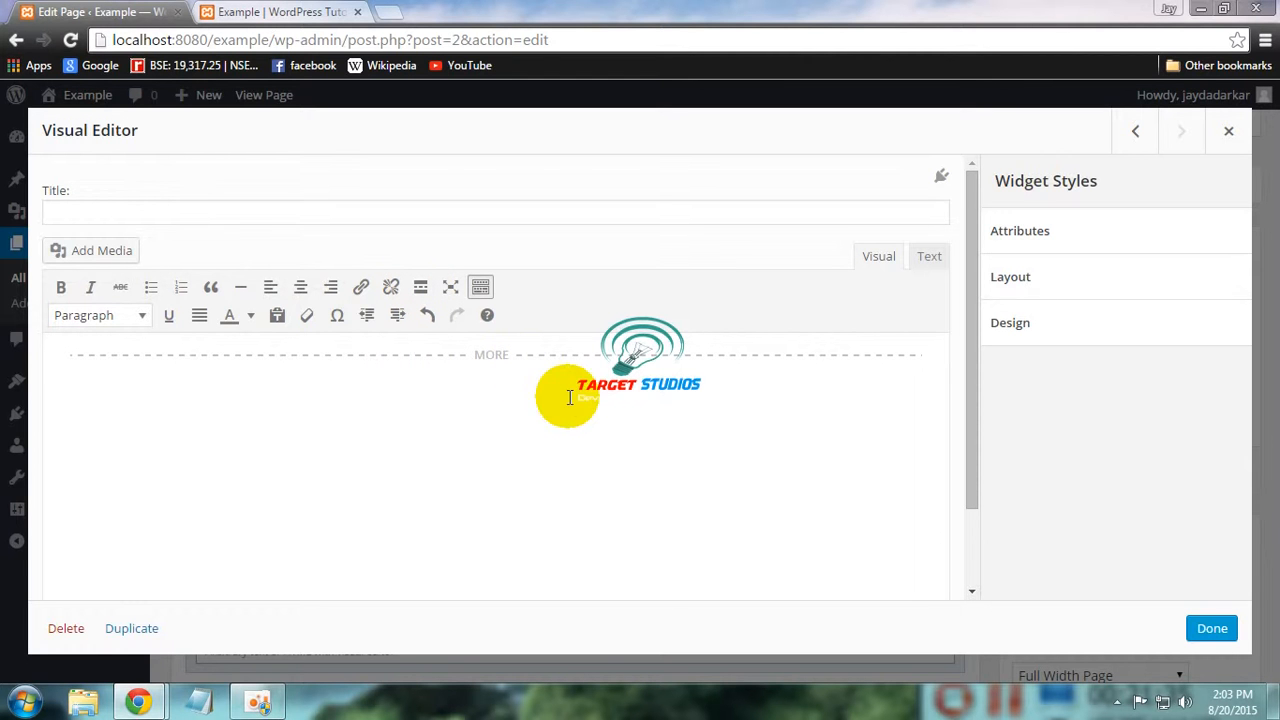
# Delete the MORE divider from the top of the widget text
pyautogui.click(78, 360)
pyautogui.press('Return')
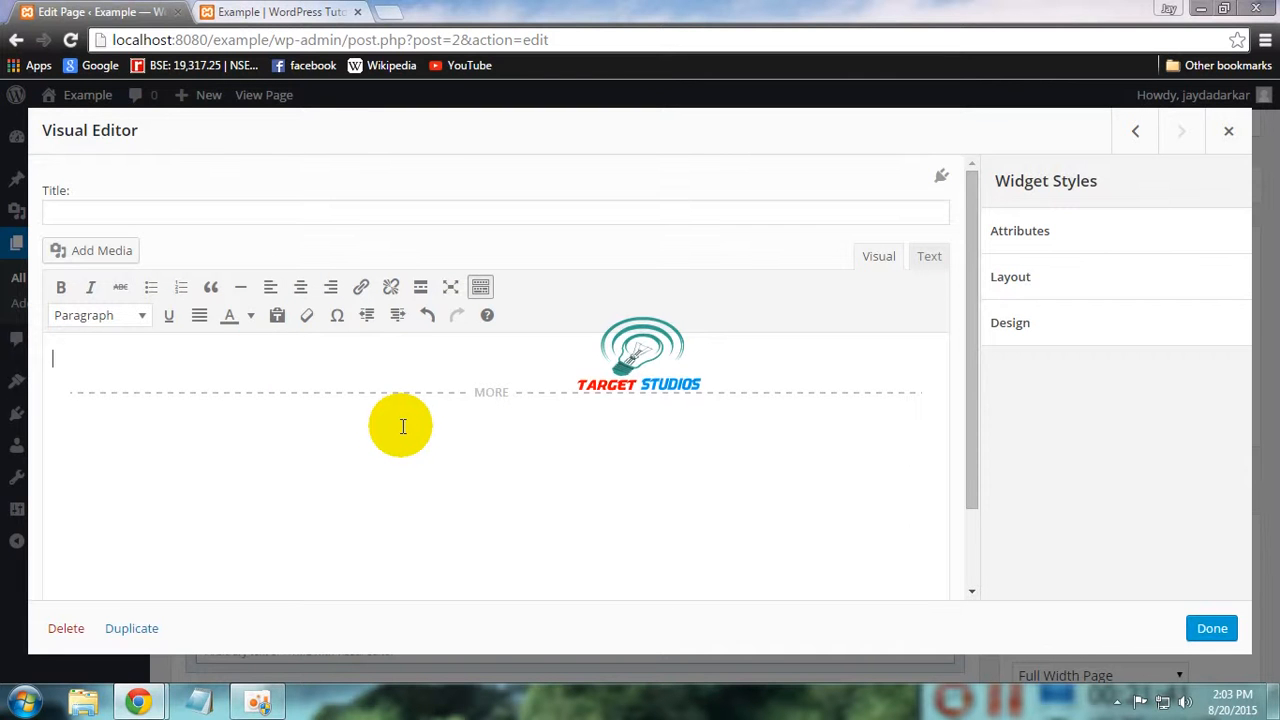
pyautogui.hotkey('shift', 'Down')
pyautogui.hotkey('shift', 'Down')
pyautogui.press('Delete')
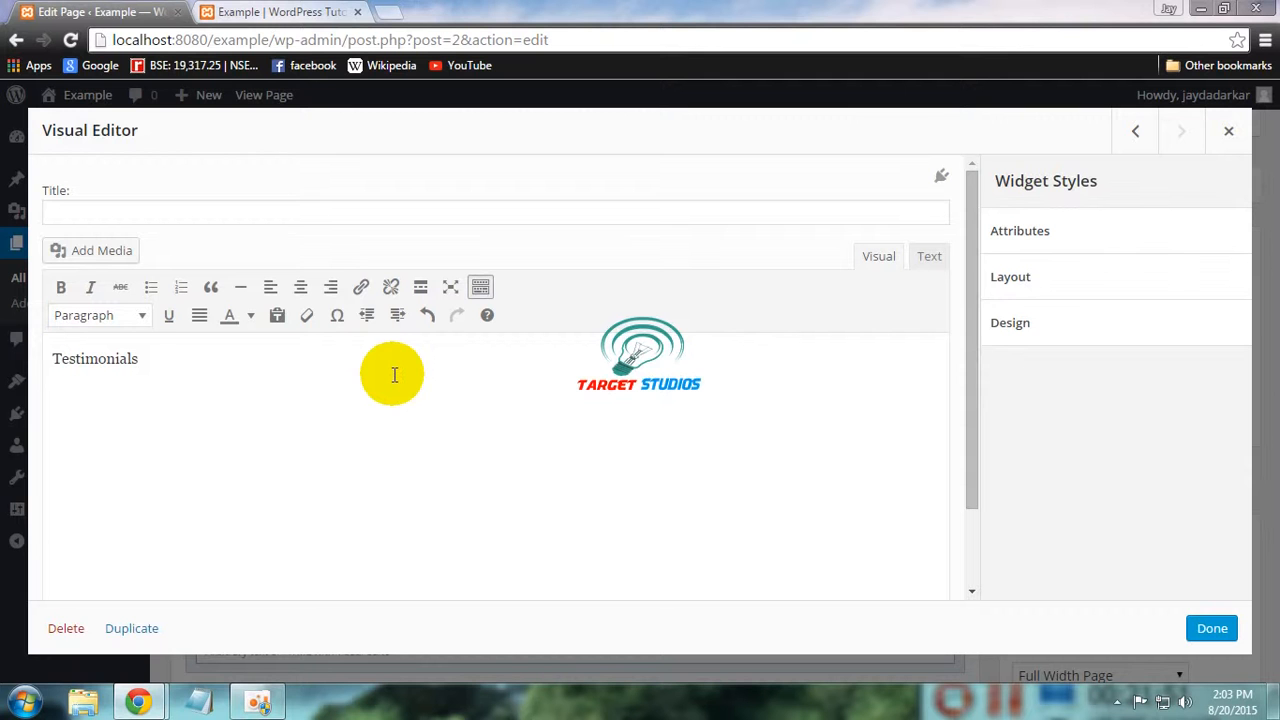
# Make Testimonials a centred, underlined Heading 1 and close the widget editor
pyautogui.hotkey('ctrl', 'a')
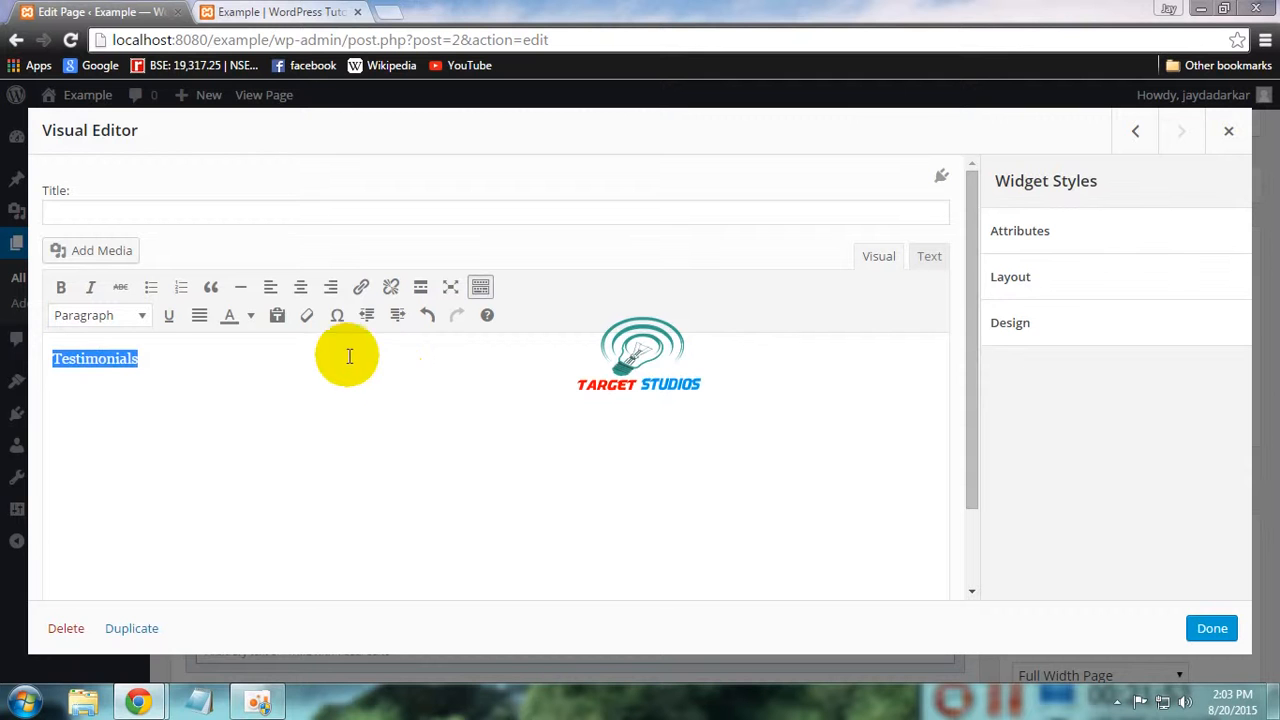
pyautogui.click(300, 291)
pyautogui.click(142, 318)
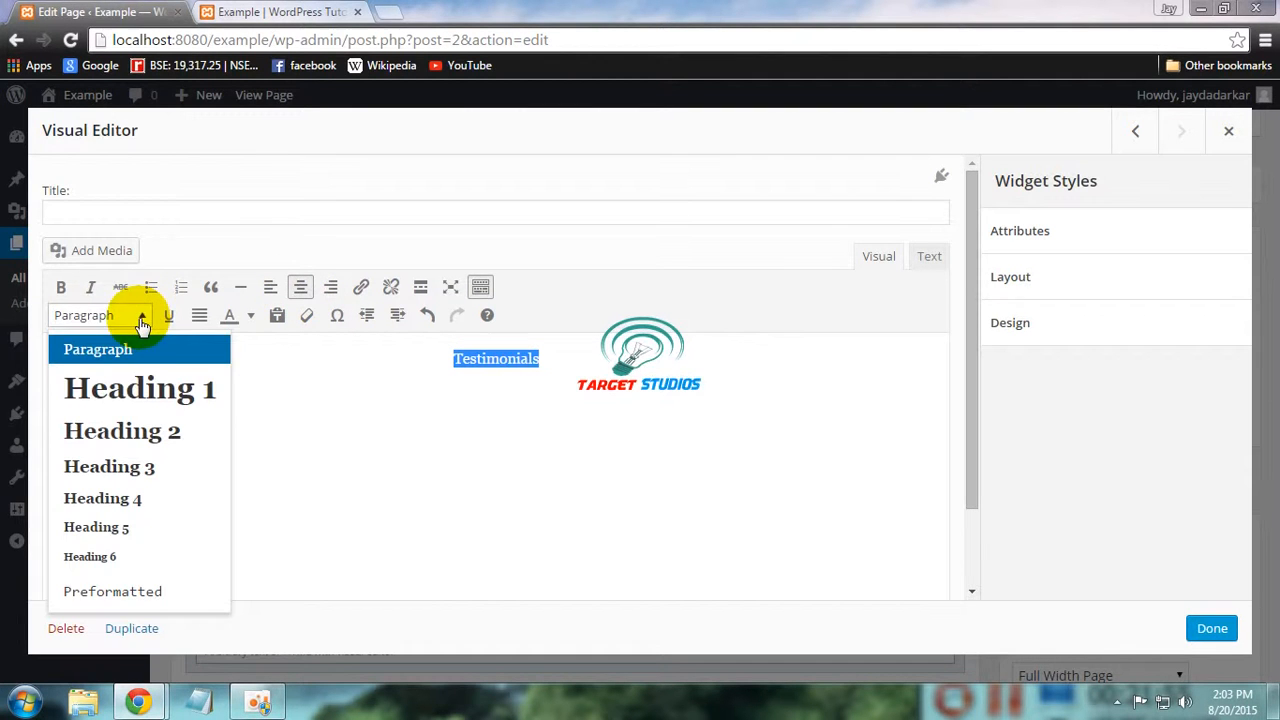
pyautogui.click(160, 391)
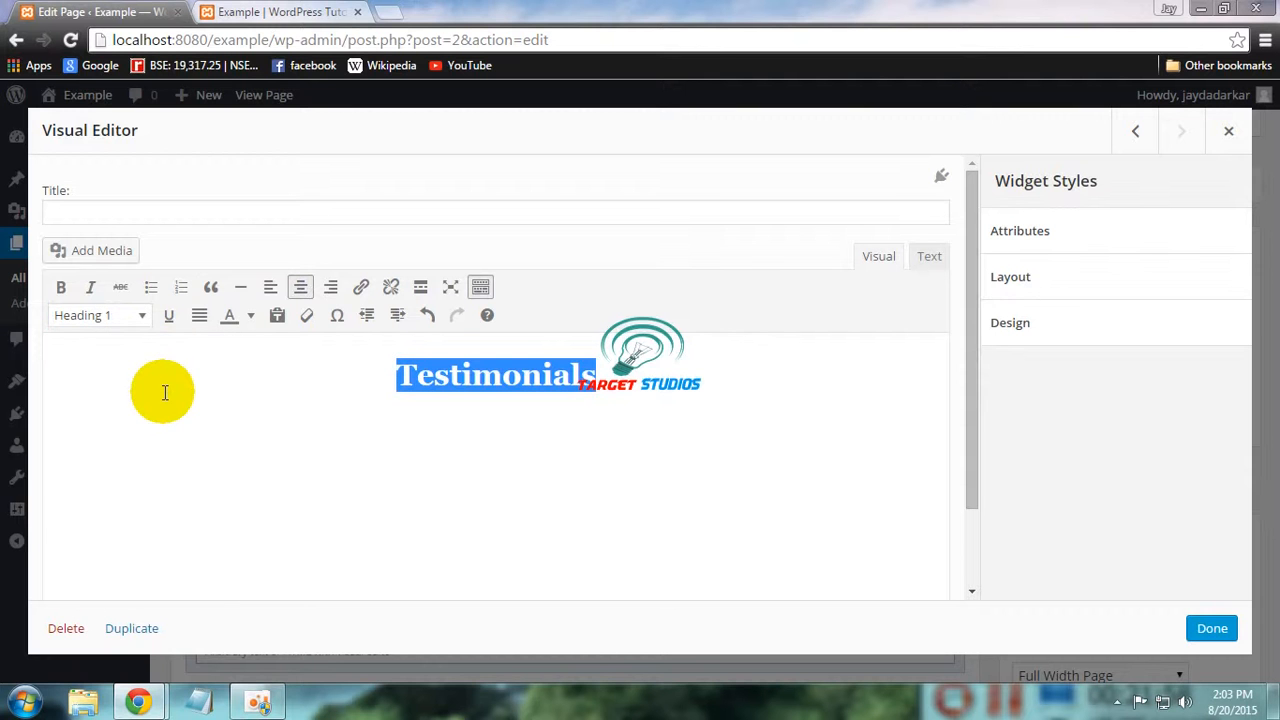
pyautogui.click(170, 322)
pyautogui.click(679, 418)
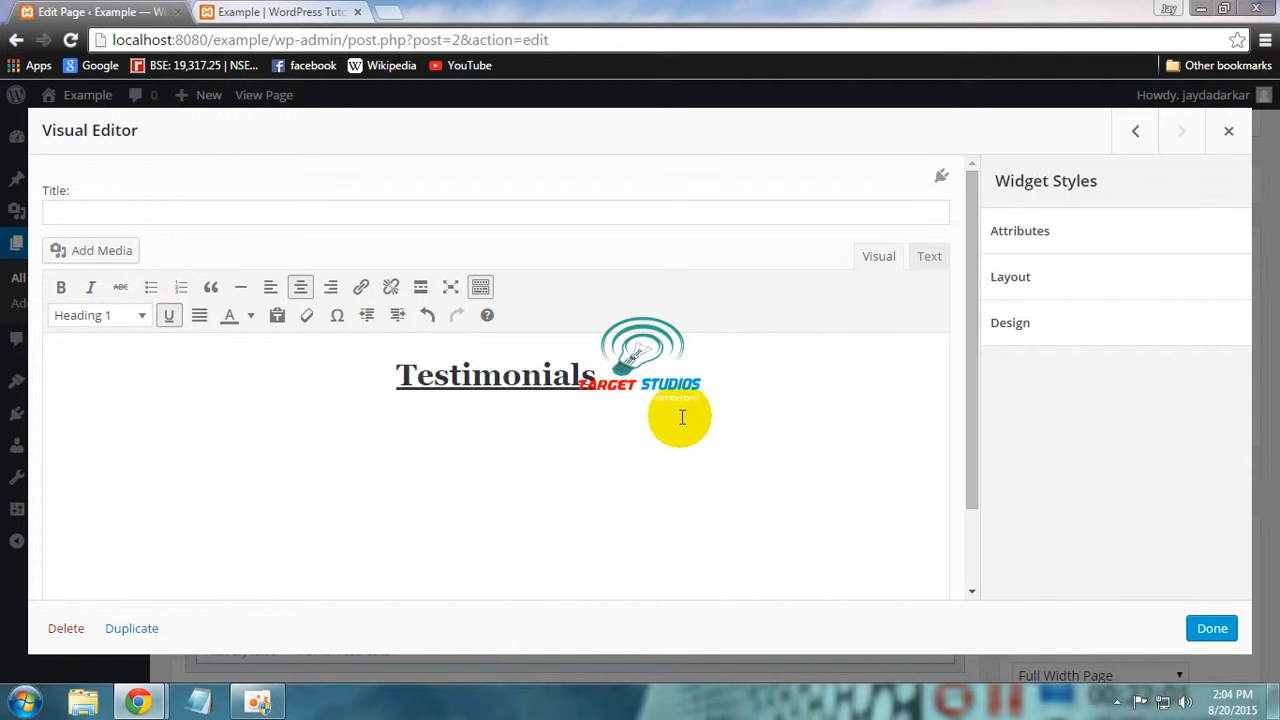
pyautogui.click(1210, 628)
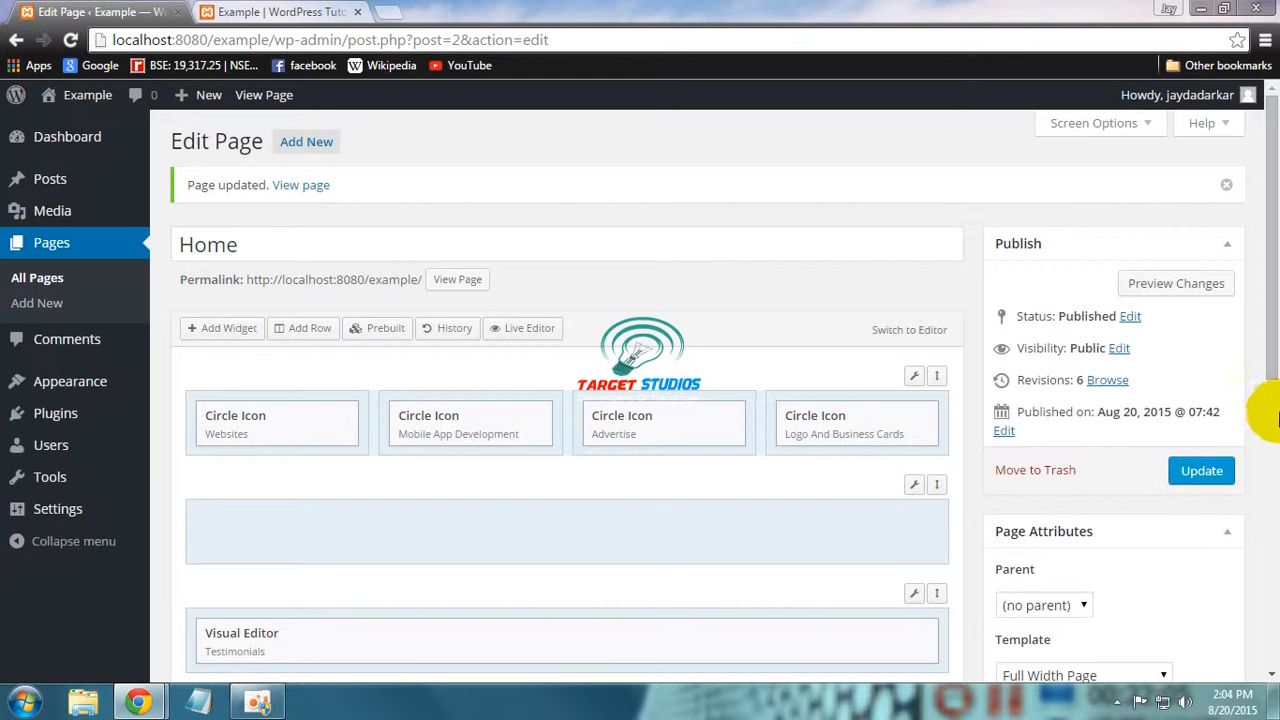
# Update the Home page and reload the live site to check the underlined Testimonials heading
pyautogui.click(1224, 477)
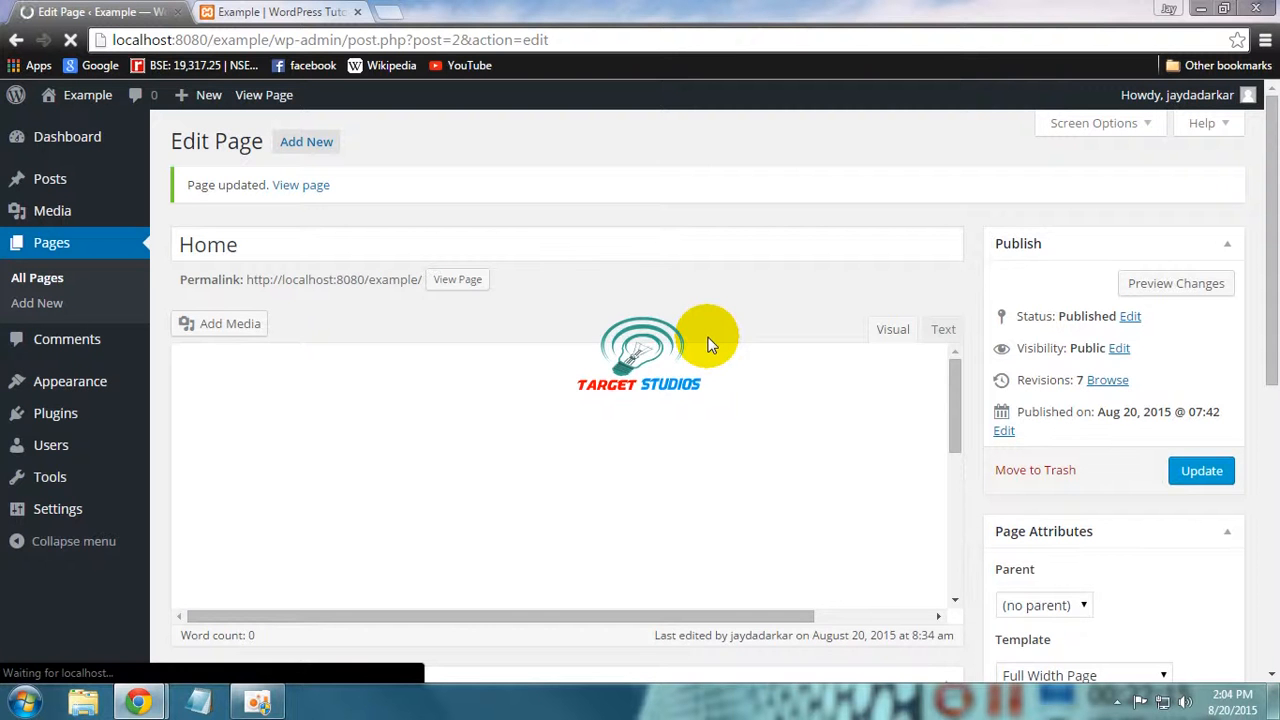
pyautogui.click(288, 10)
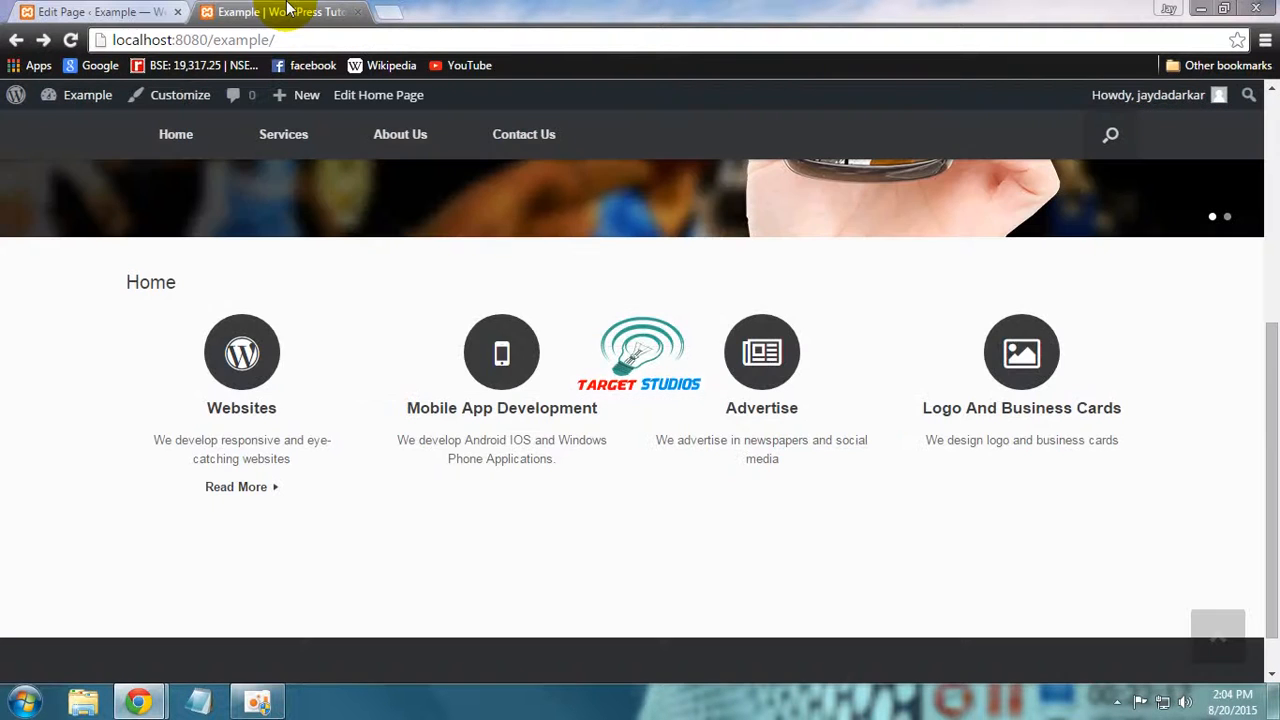
pyautogui.press('F5')
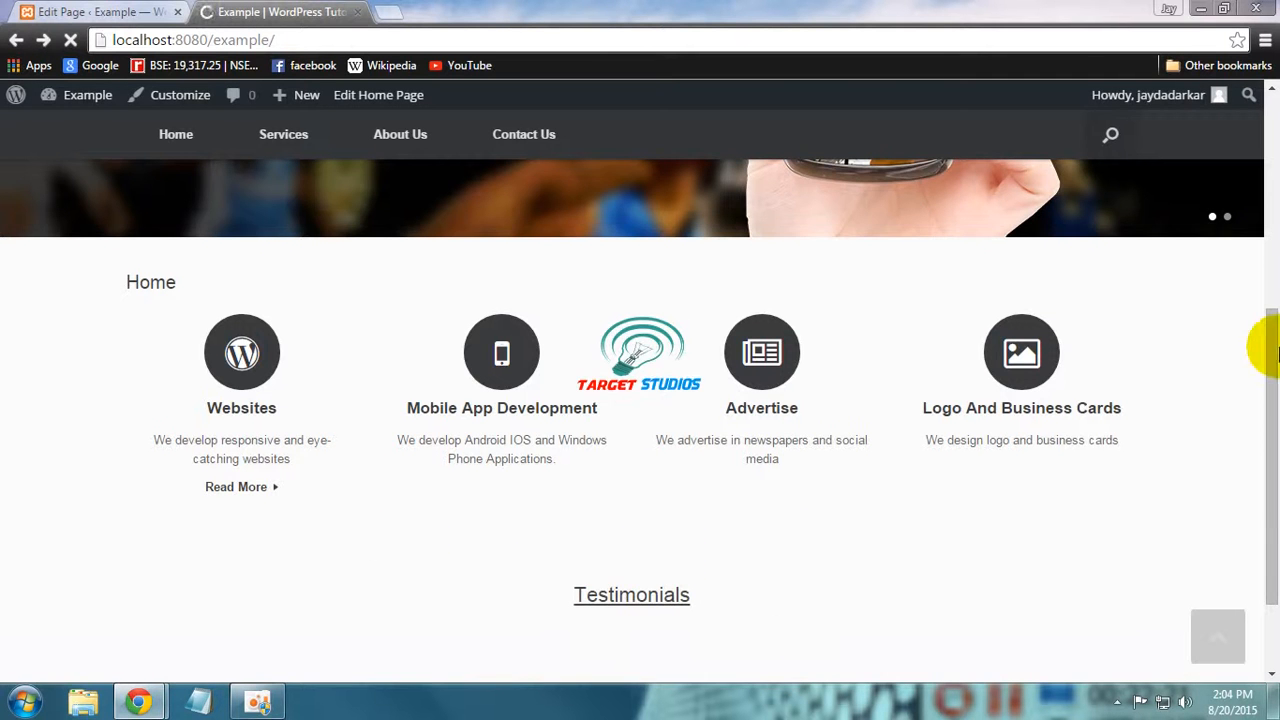
pyautogui.click(113, 8)
pyautogui.scroll(-2, 1270, 240)
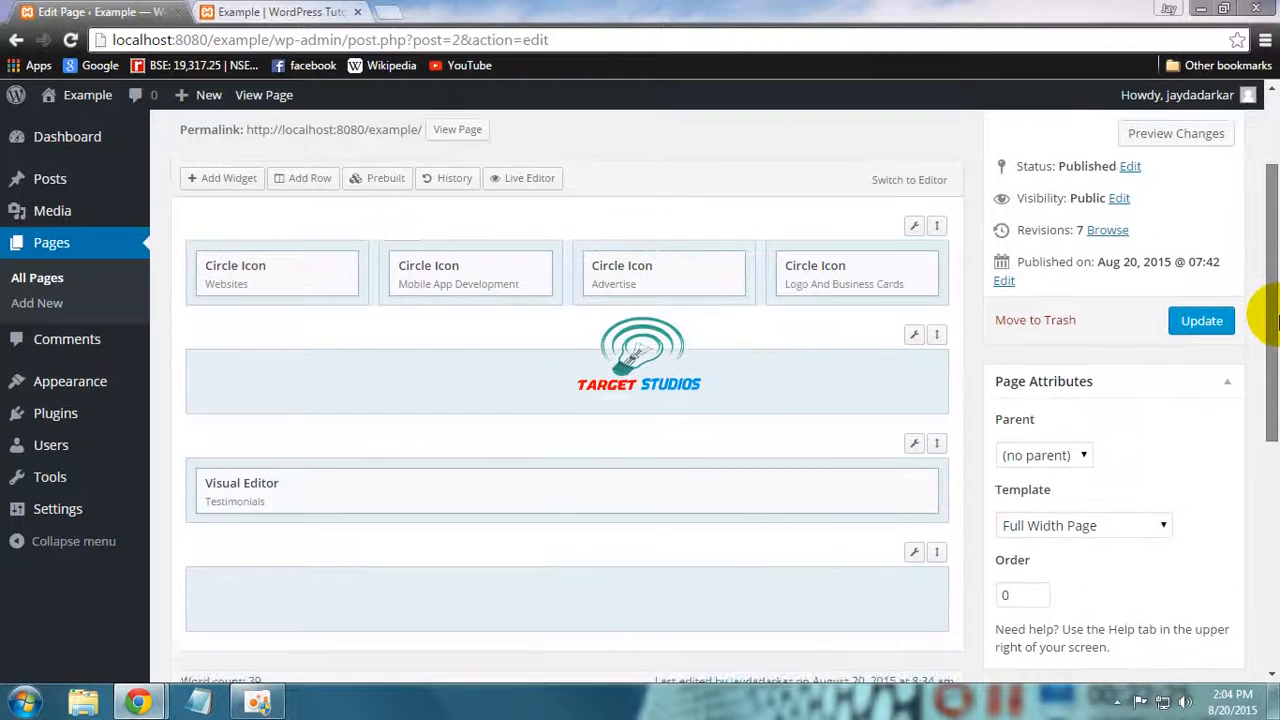
# Upload ADVERTISE.jpg from the desktop and insert it on a new line below the Testimonials heading
pyautogui.click(450, 472)
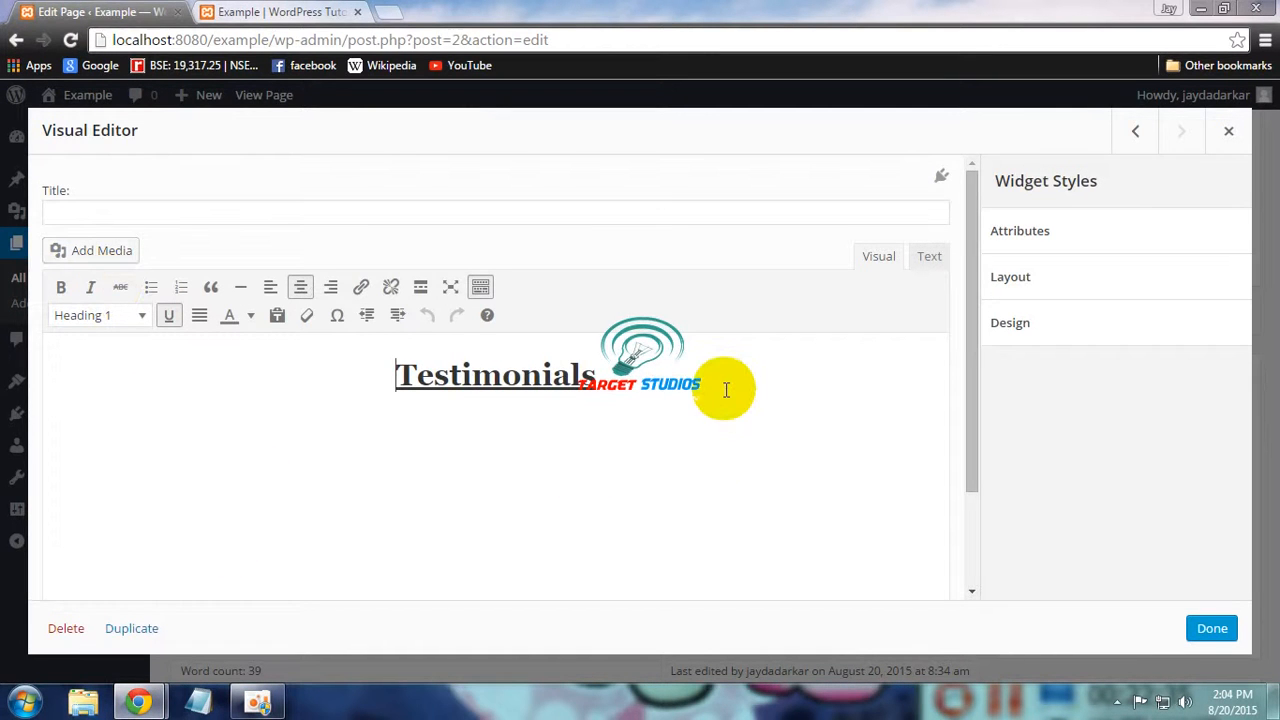
pyautogui.press('Return')
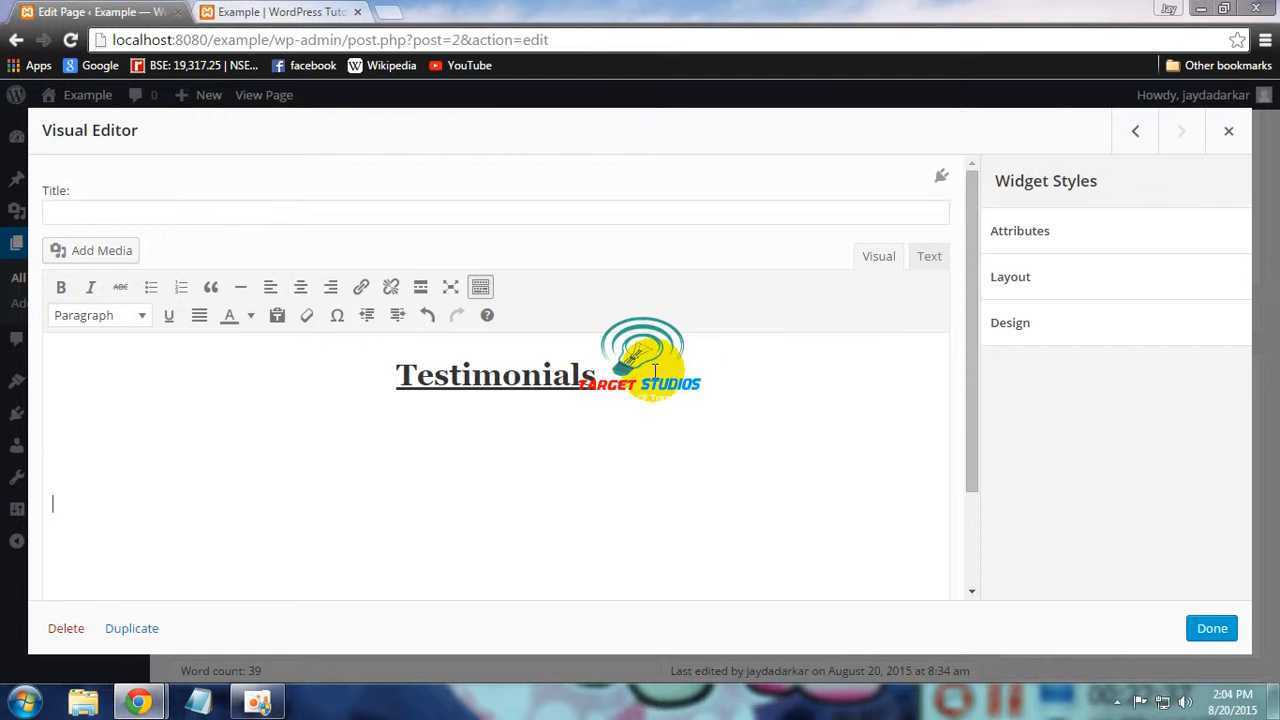
pyautogui.click(120, 258)
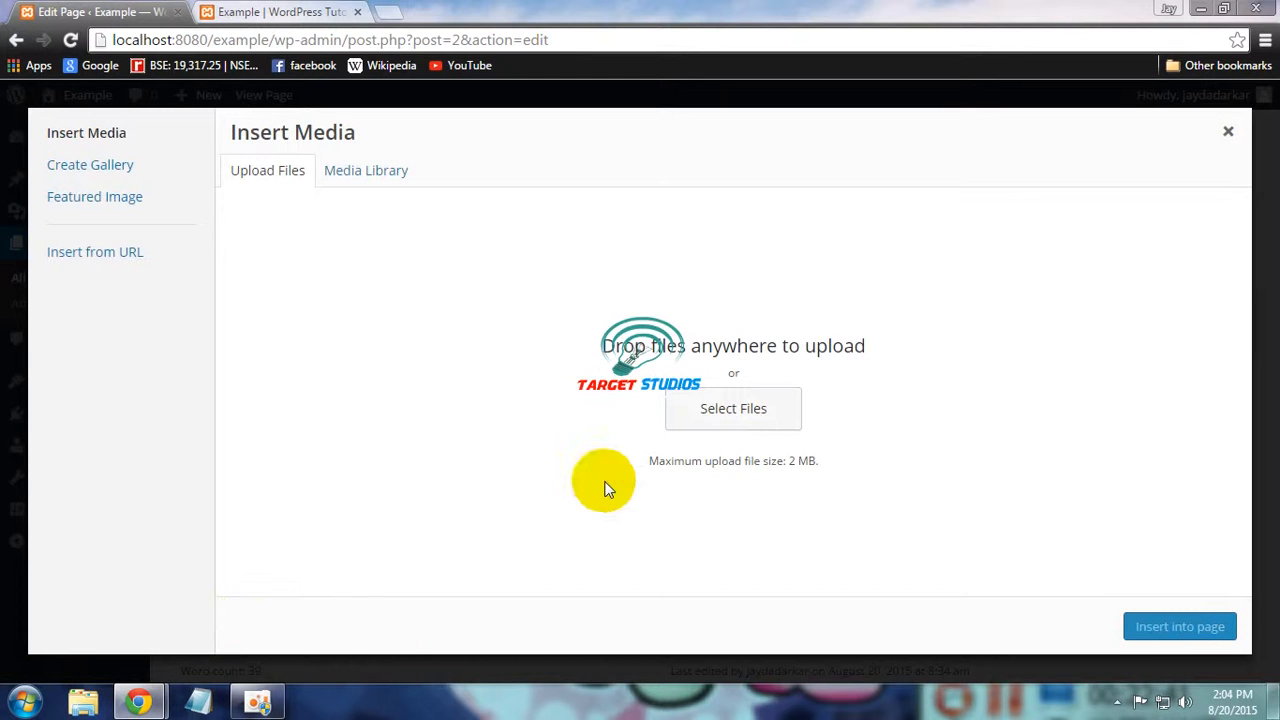
pyautogui.click(741, 418)
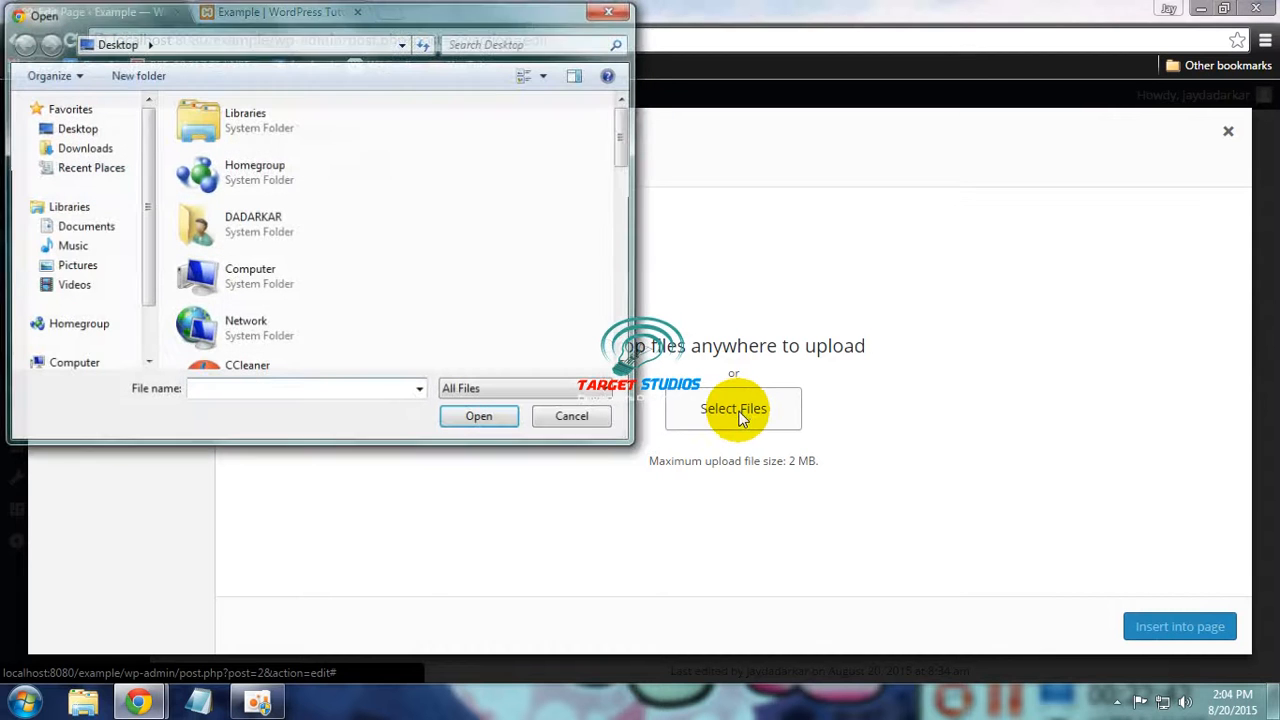
pyautogui.moveTo(626, 134); pyautogui.dragTo(627, 220)
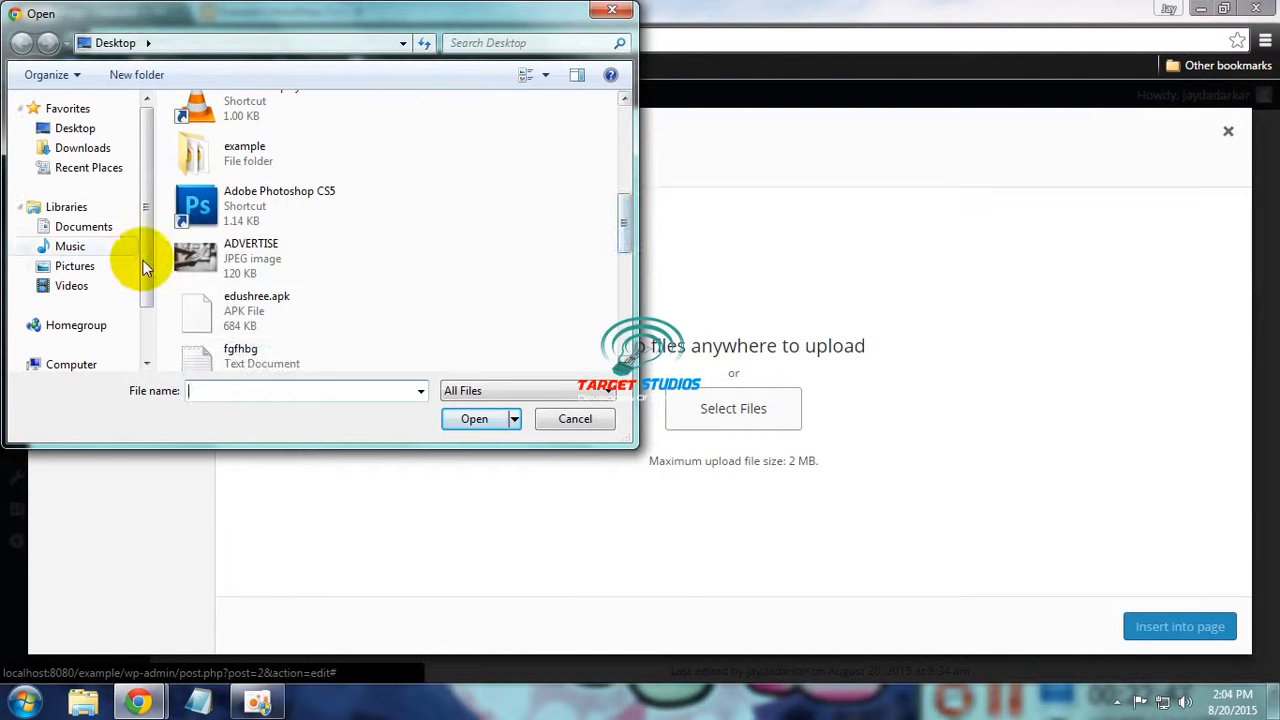
pyautogui.click(231, 262)
pyautogui.click(463, 422)
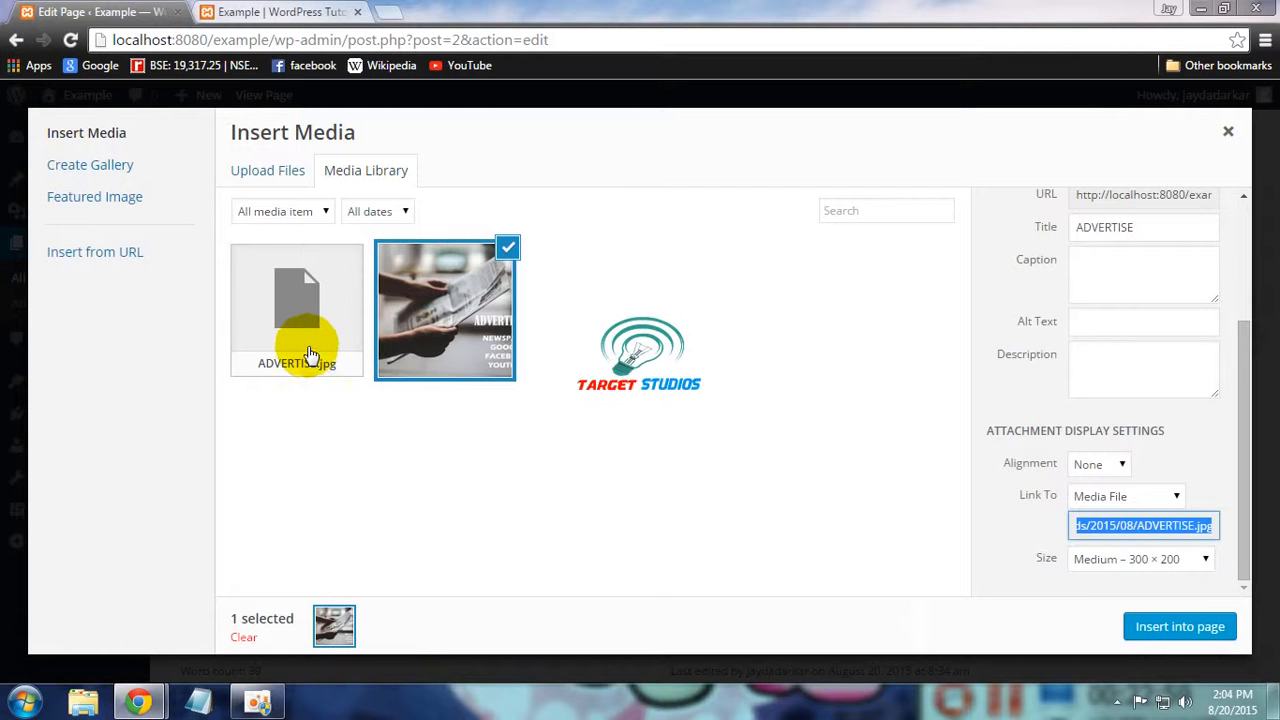
pyautogui.click(1172, 630)
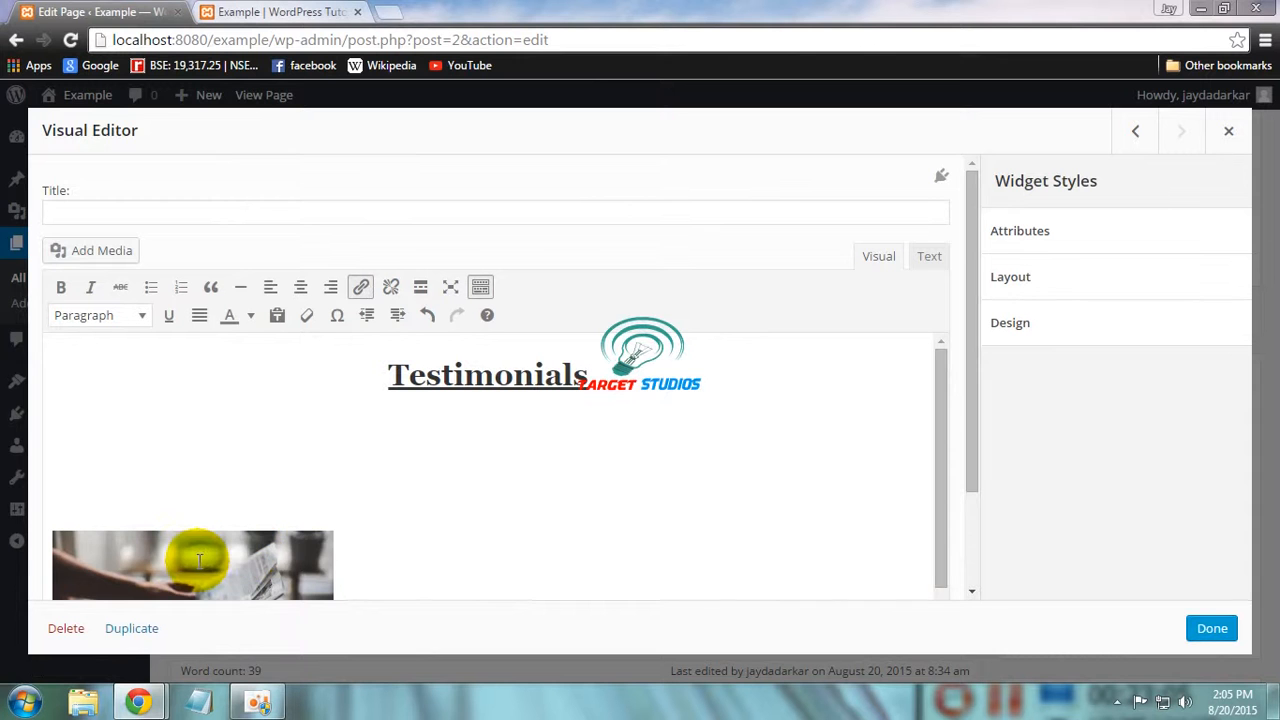
# Shrink the ADVERTISE image to about 250 px wide and align it left
pyautogui.click(128, 543)
pyautogui.moveTo(335, 526); pyautogui.dragTo(302, 545)
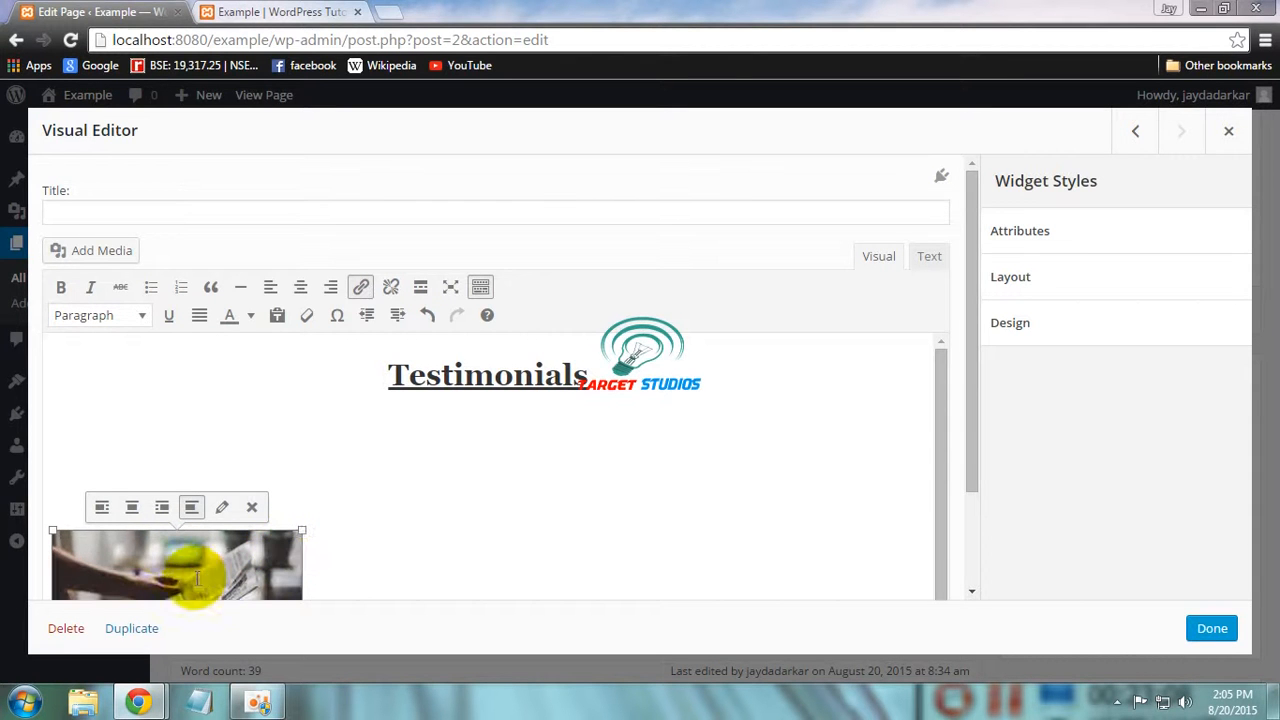
pyautogui.click(101, 507)
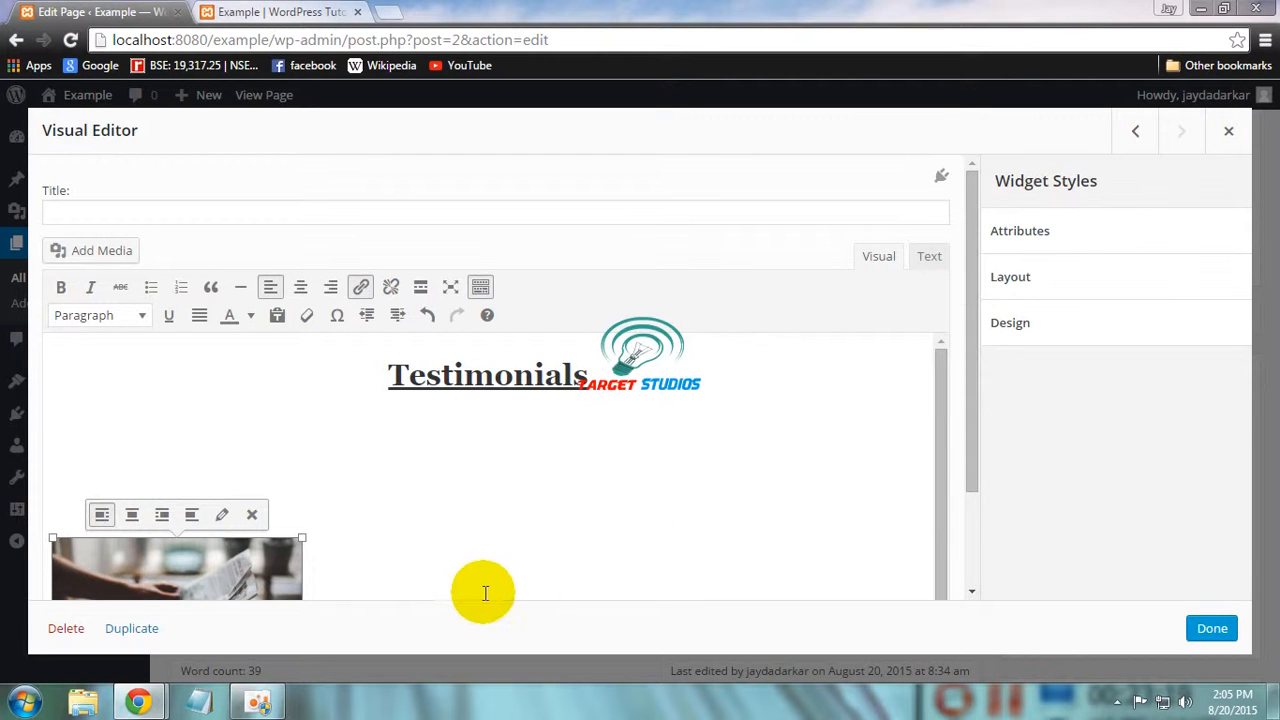
# Remove the blank lines so the image sits directly under the heading, keeping it left-aligned
pyautogui.click(158, 429)
pyautogui.press('Delete')
pyautogui.press('Delete')
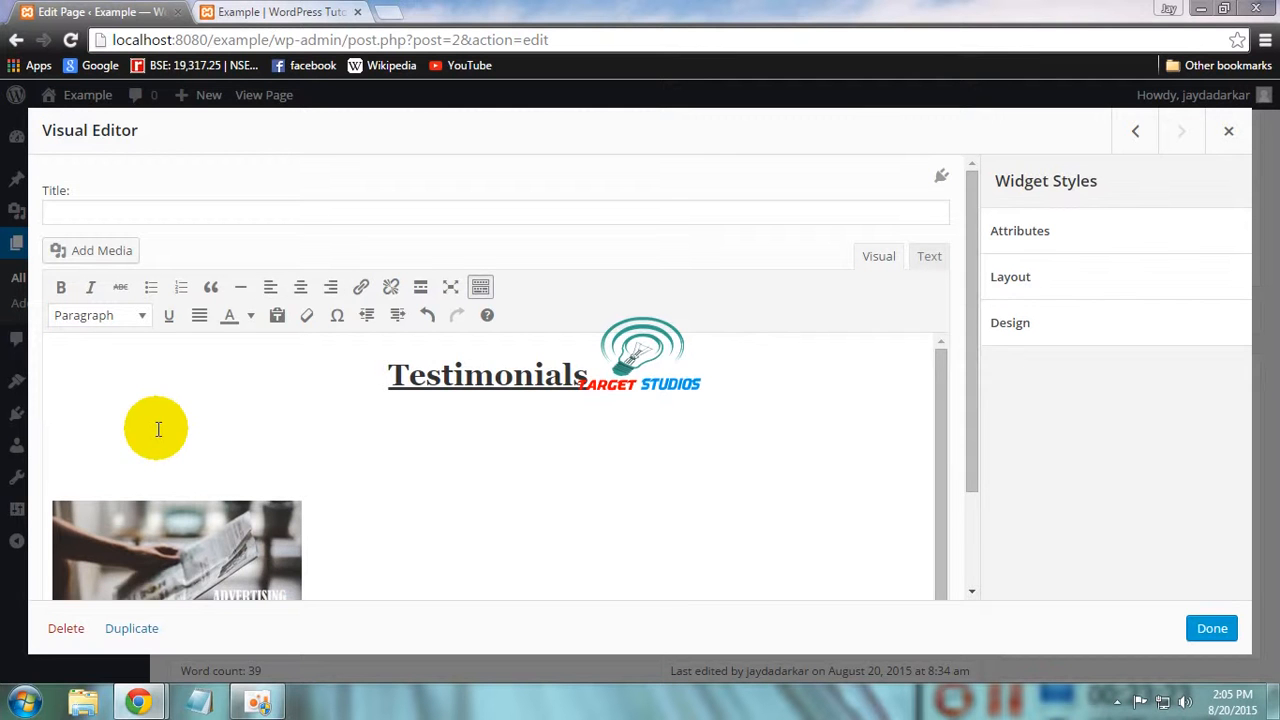
pyautogui.press('Delete')
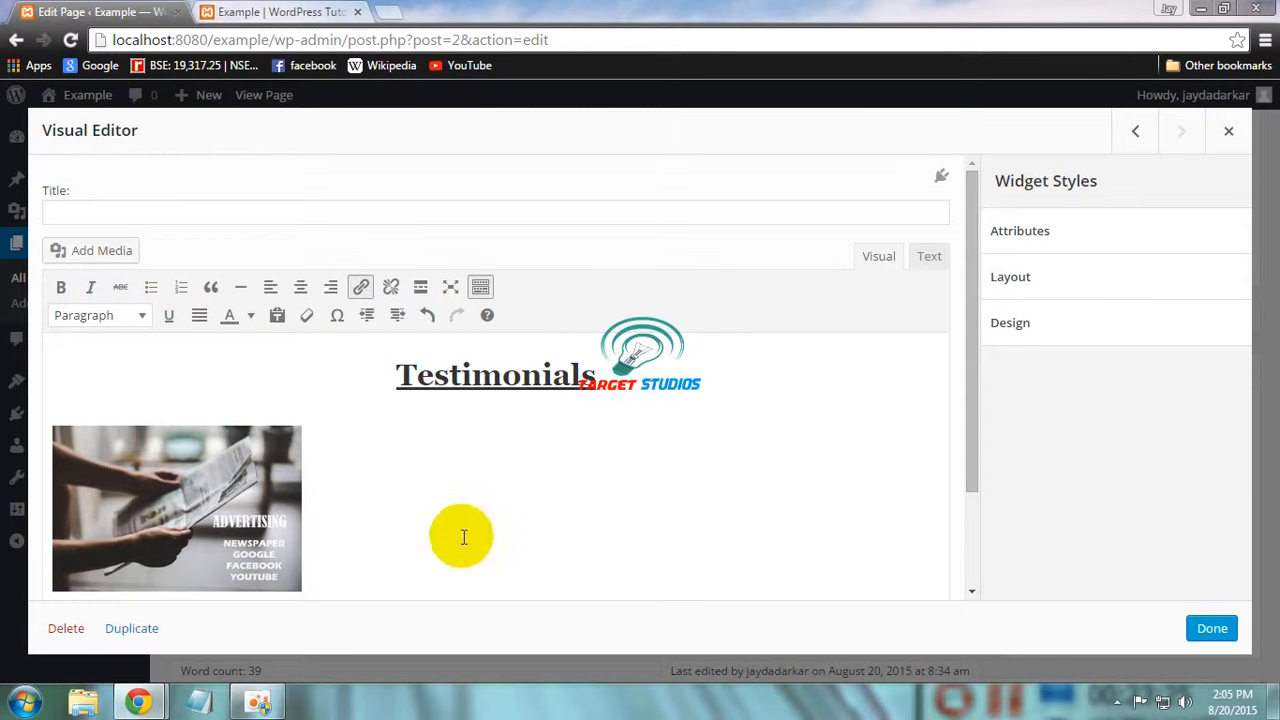
pyautogui.moveTo(971, 490); pyautogui.dragTo(970, 531)
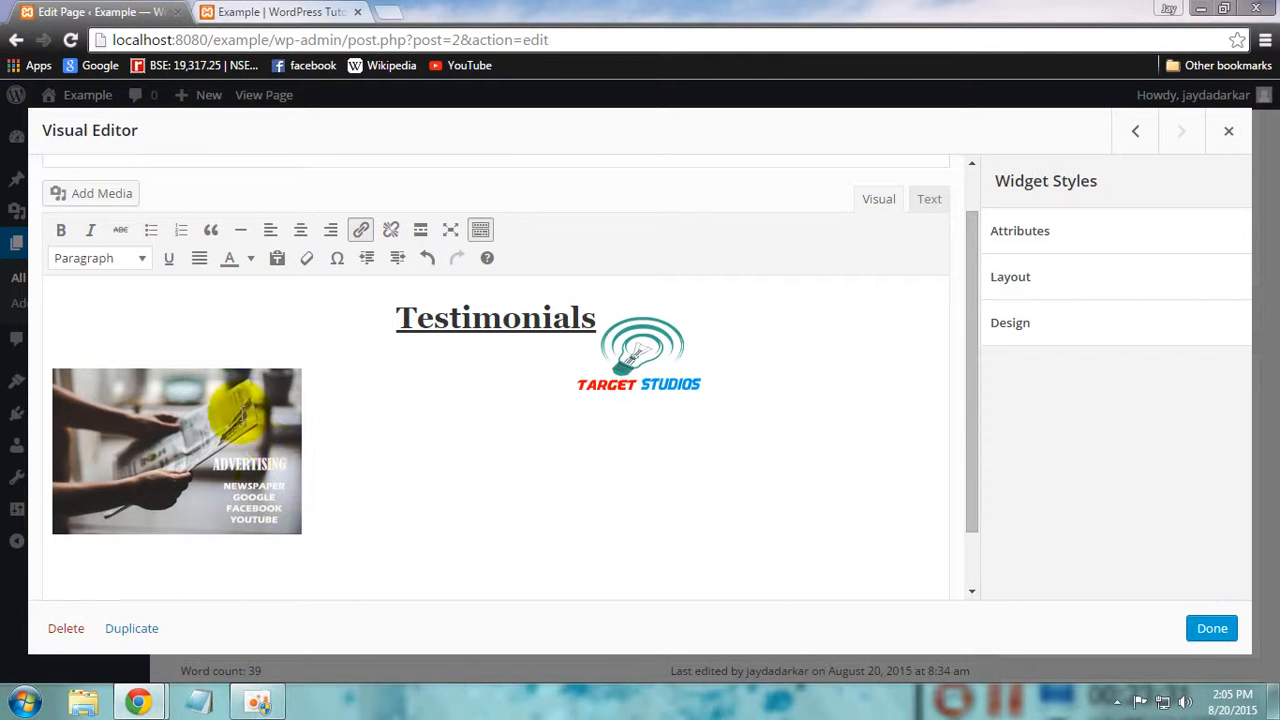
pyautogui.click(553, 491)
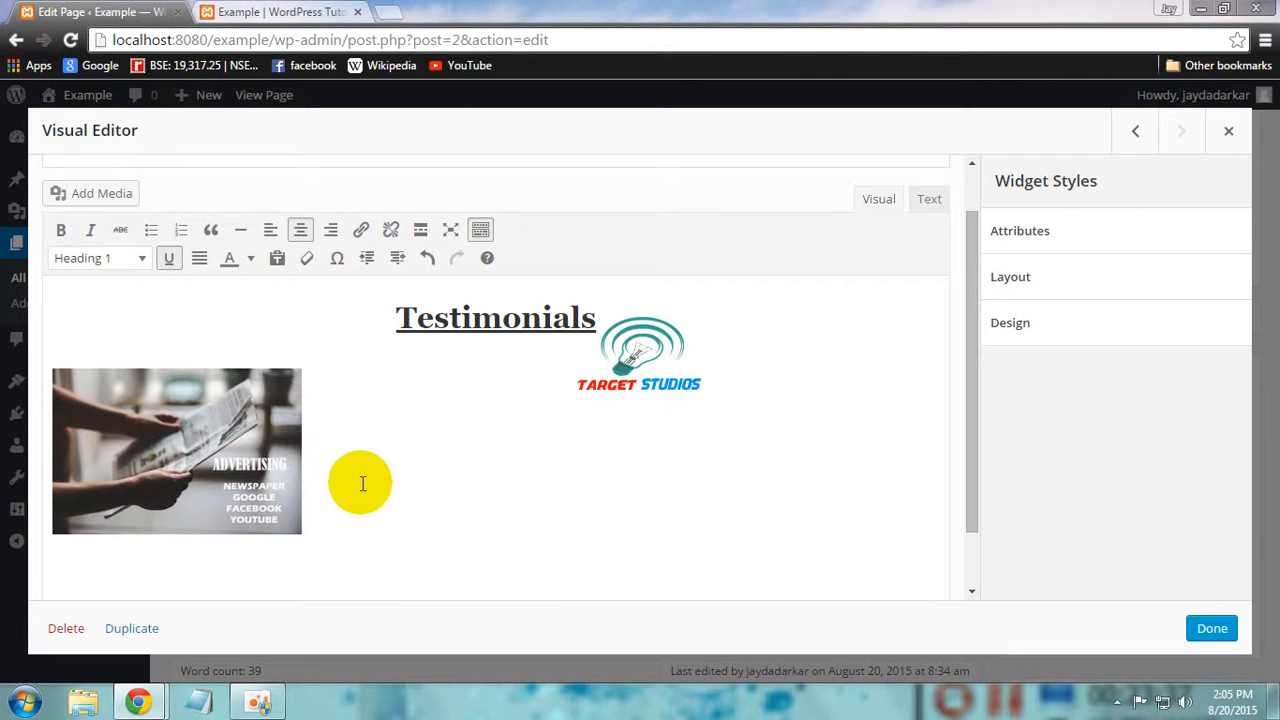
pyautogui.click(268, 413)
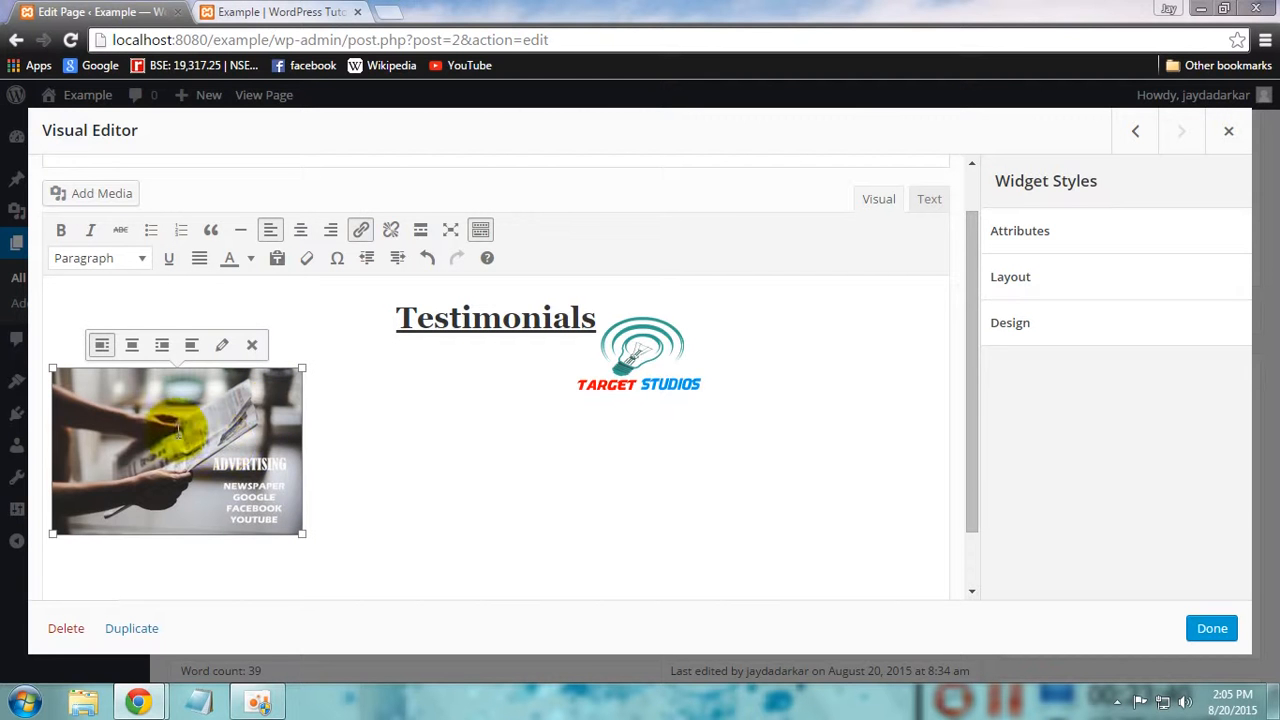
pyautogui.click(131, 346)
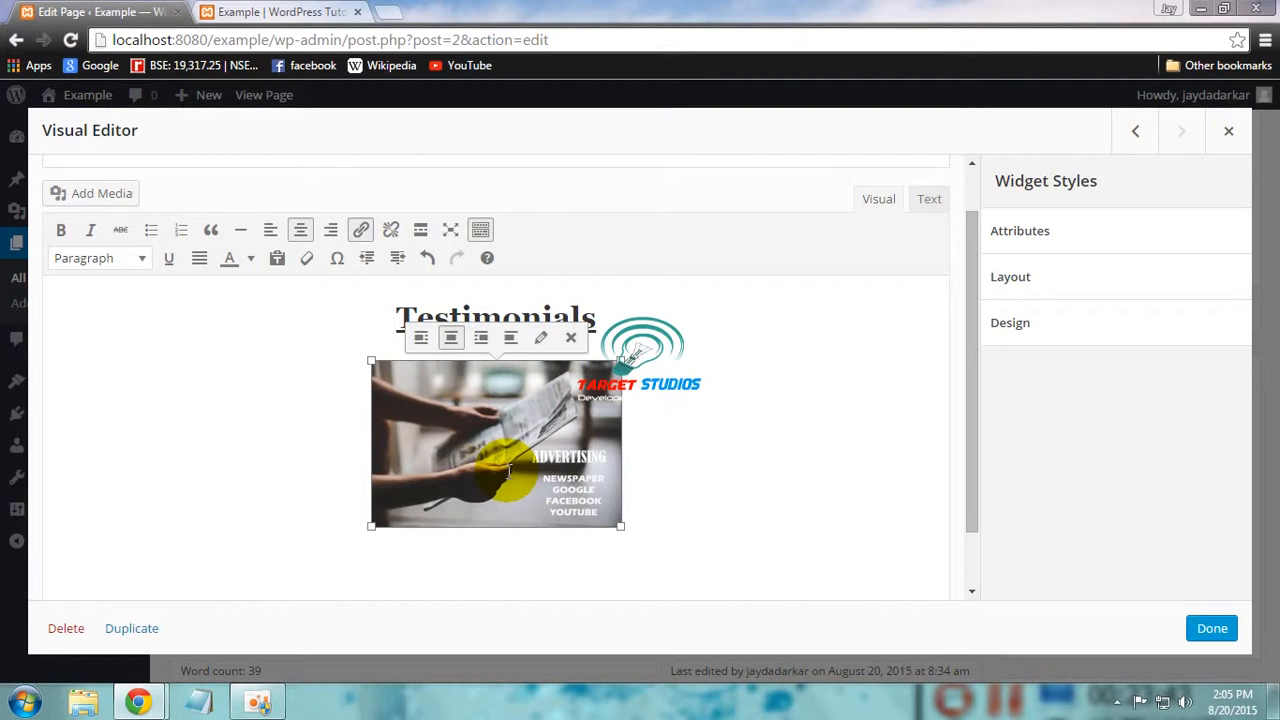
pyautogui.click(421, 339)
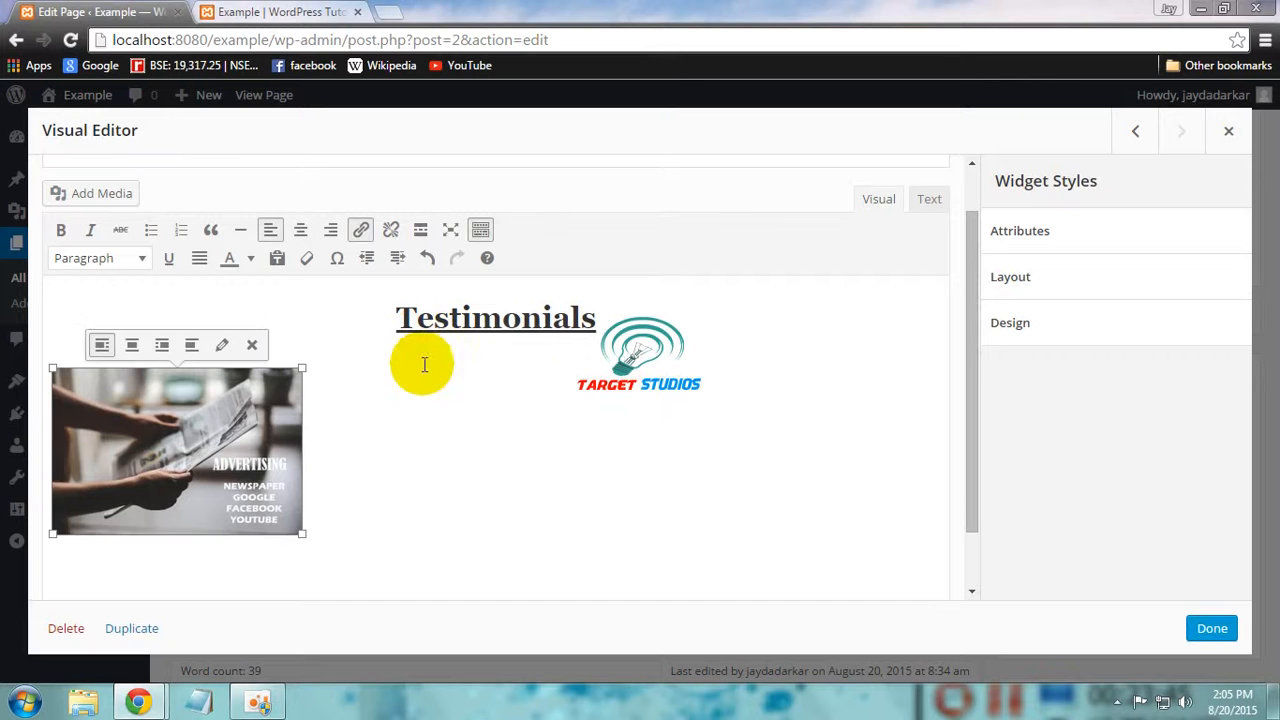
pyautogui.click(349, 453)
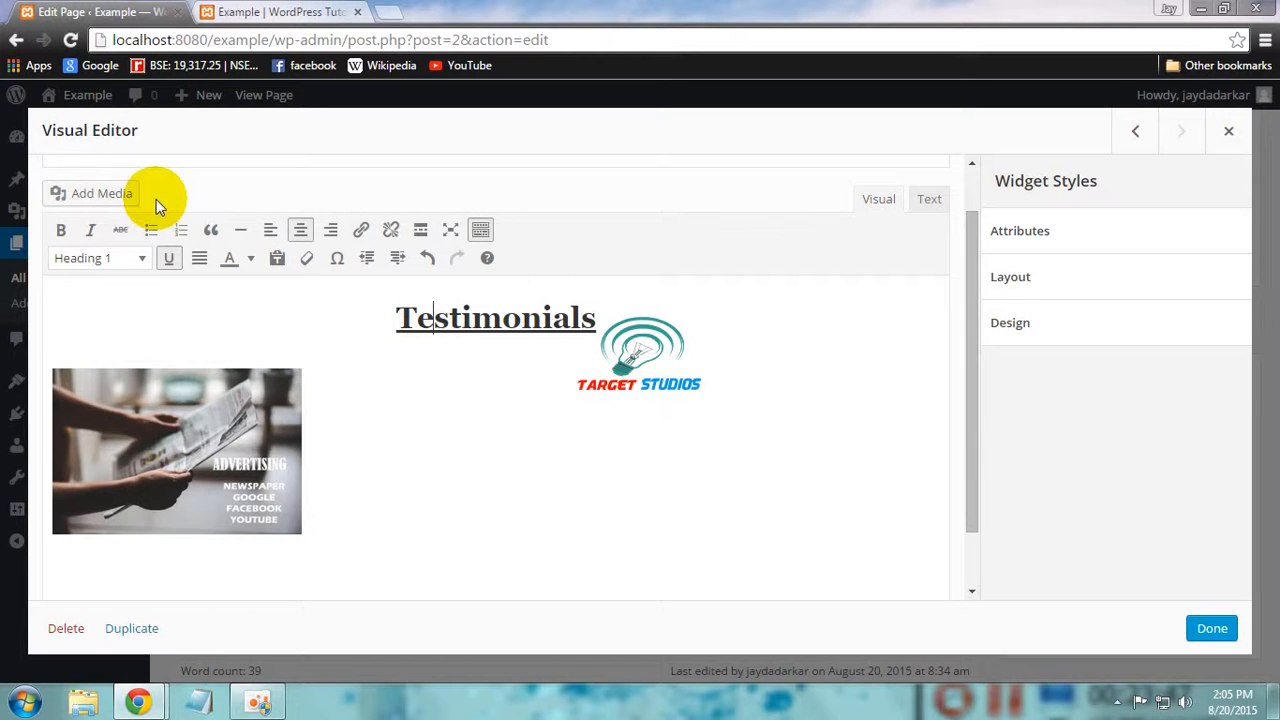
# Insert another ADVERTISE image from the library and right-align it
pyautogui.click(118, 201)
pyautogui.click(488, 320)
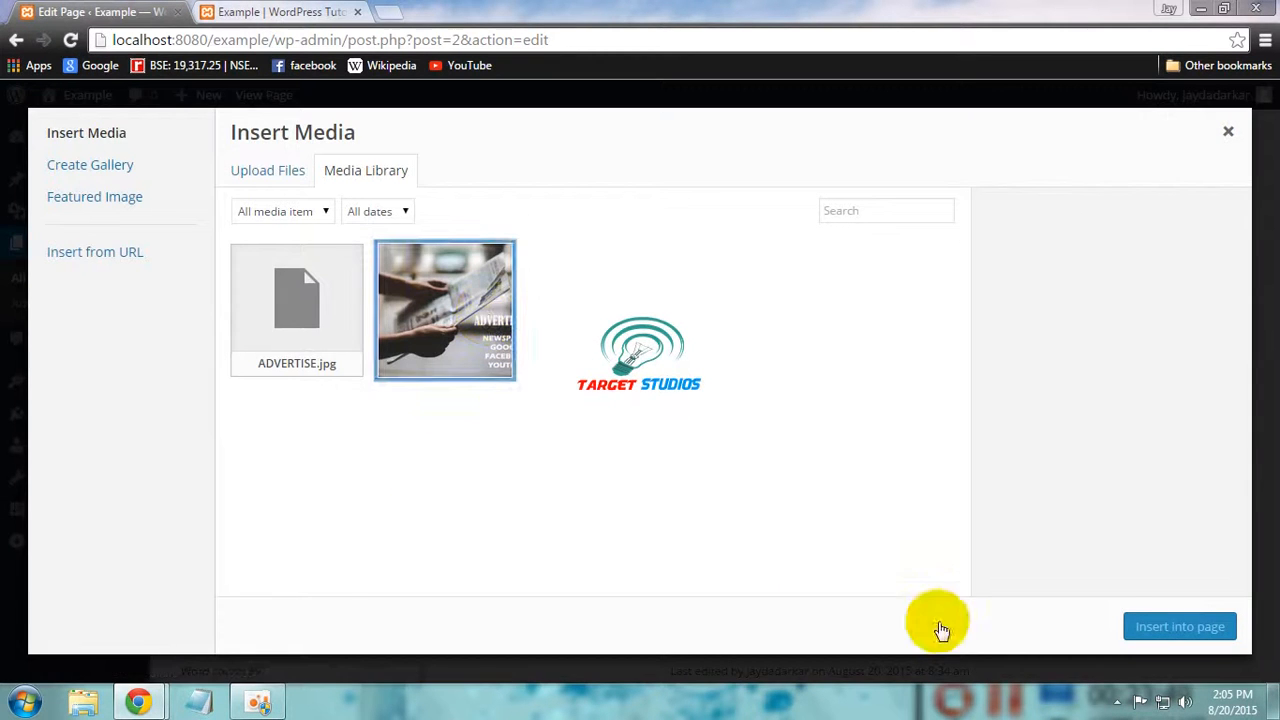
pyautogui.click(1158, 628)
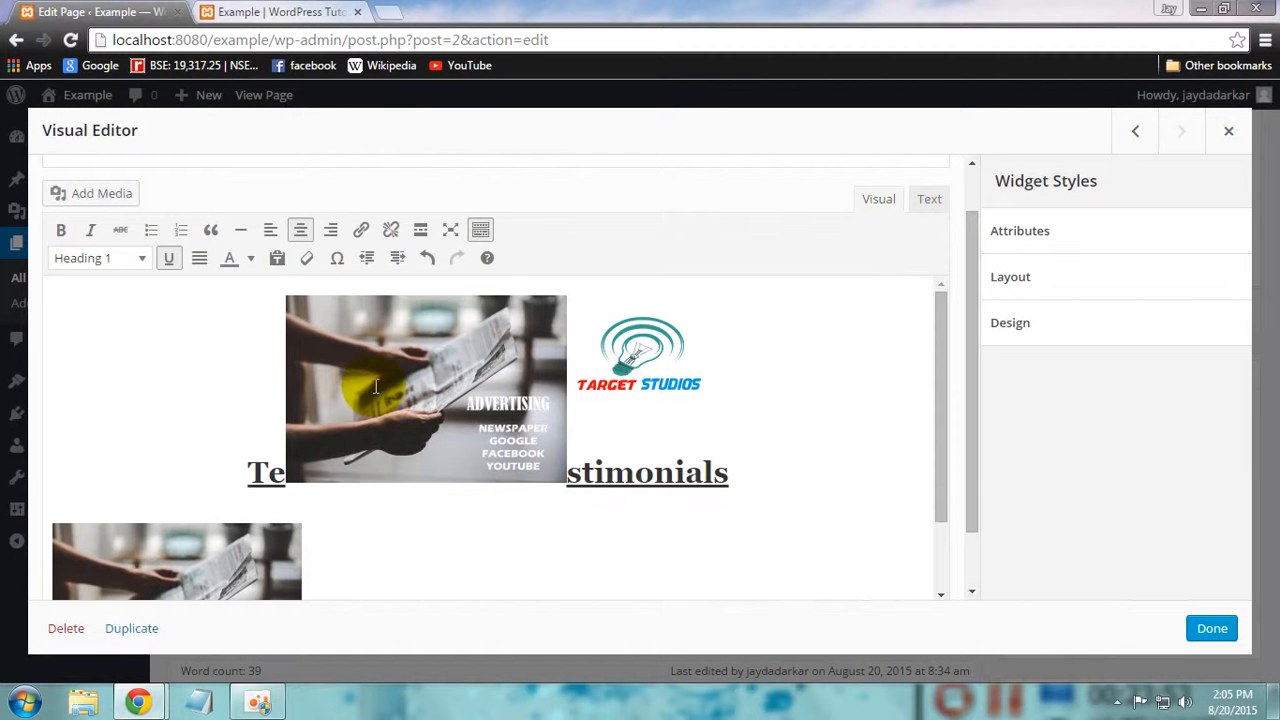
pyautogui.click(376, 387)
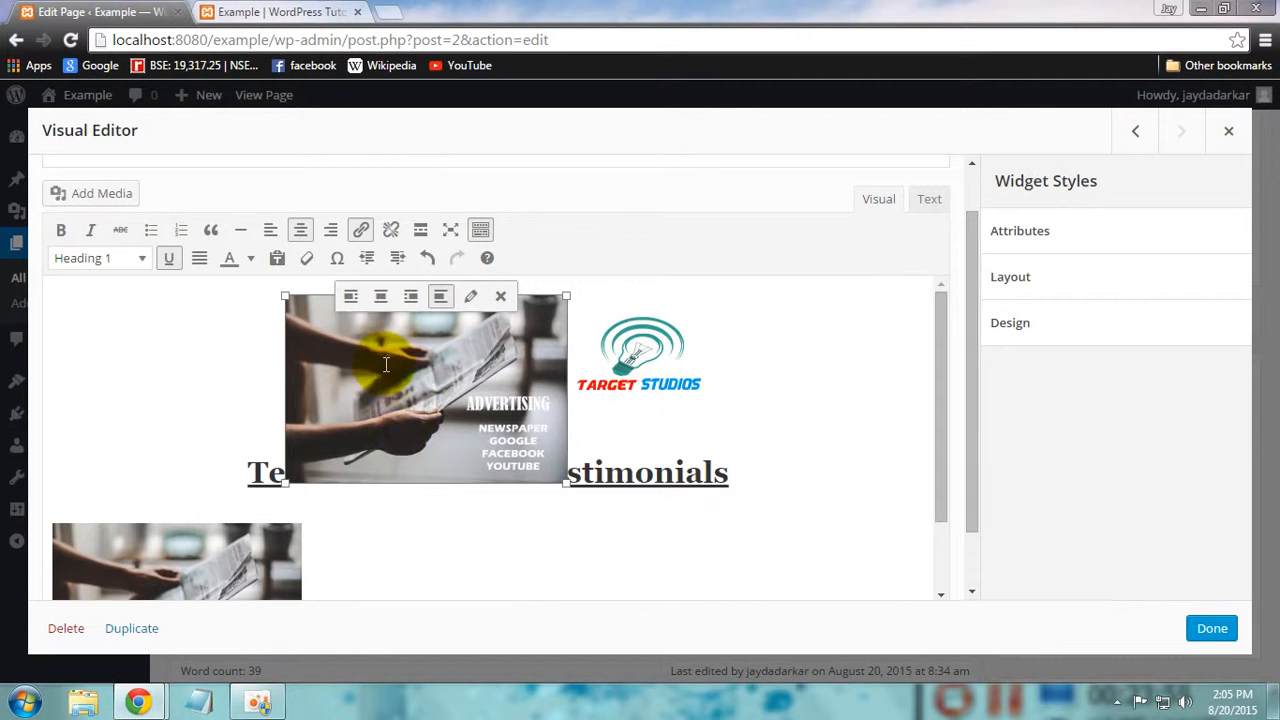
pyautogui.moveTo(457, 429); pyautogui.dragTo(645, 506)
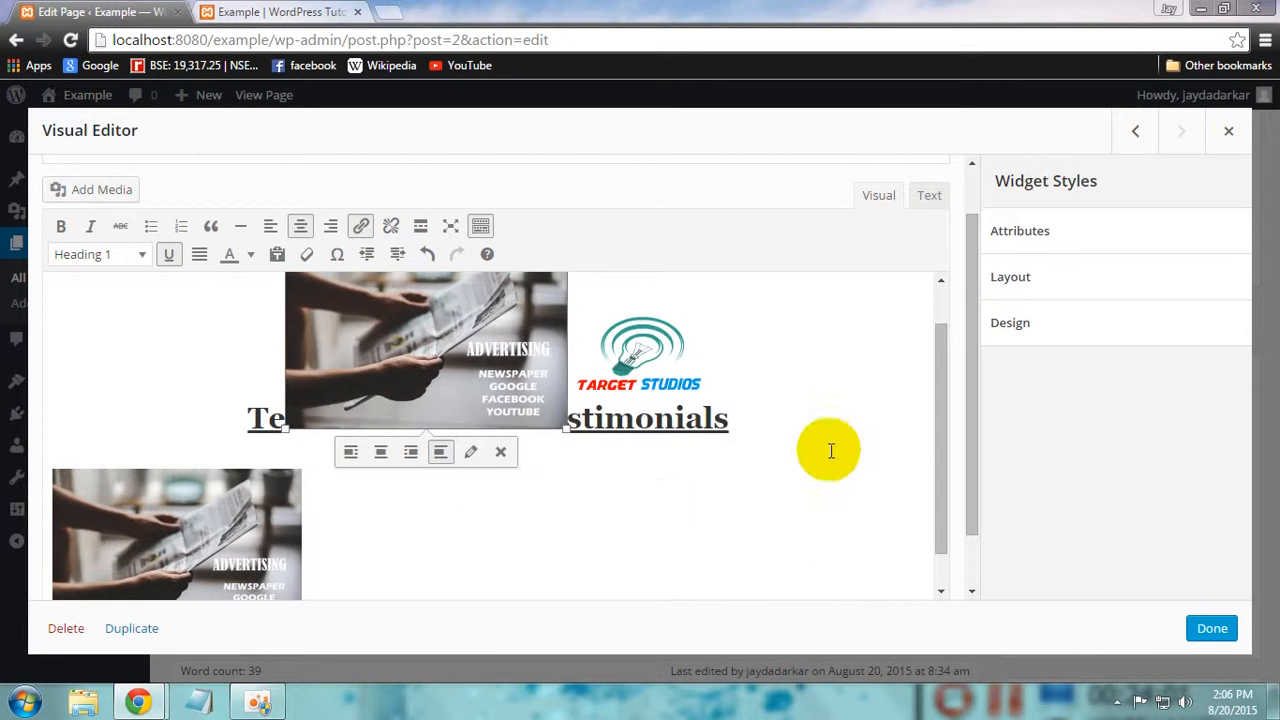
pyautogui.moveTo(941, 431); pyautogui.dragTo(939, 488)
pyautogui.moveTo(436, 316); pyautogui.dragTo(623, 491)
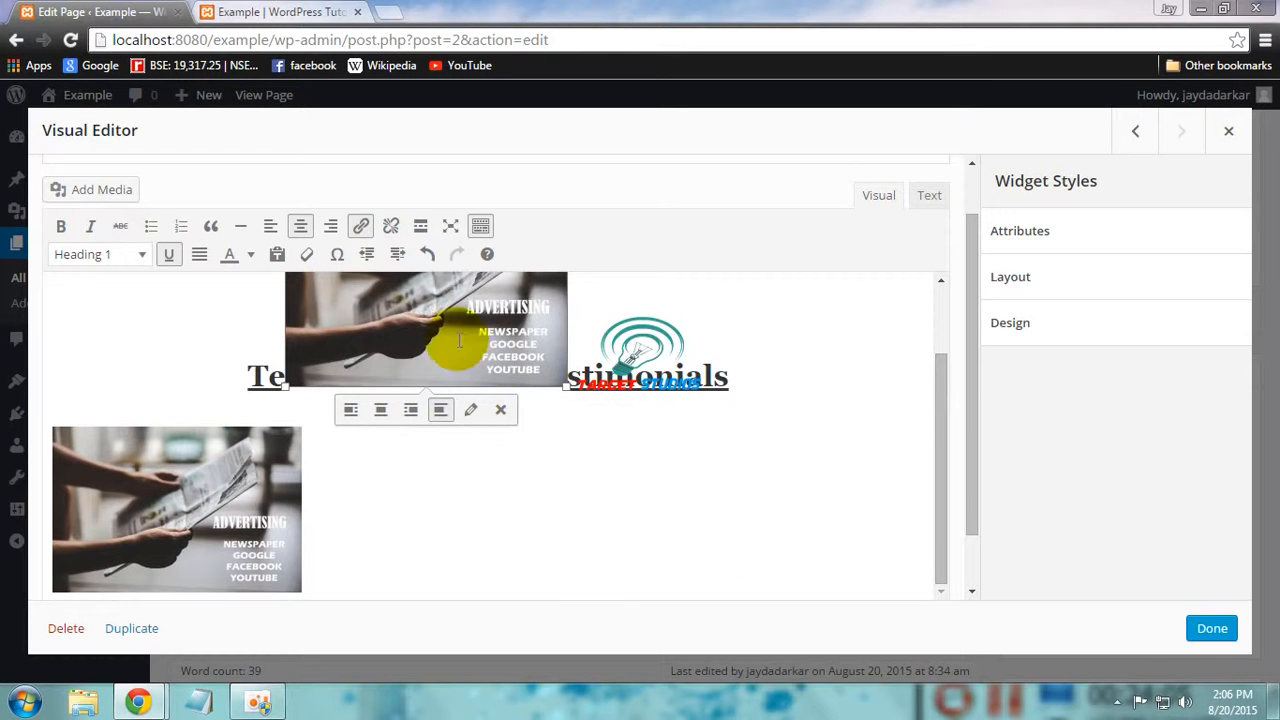
pyautogui.click(380, 411)
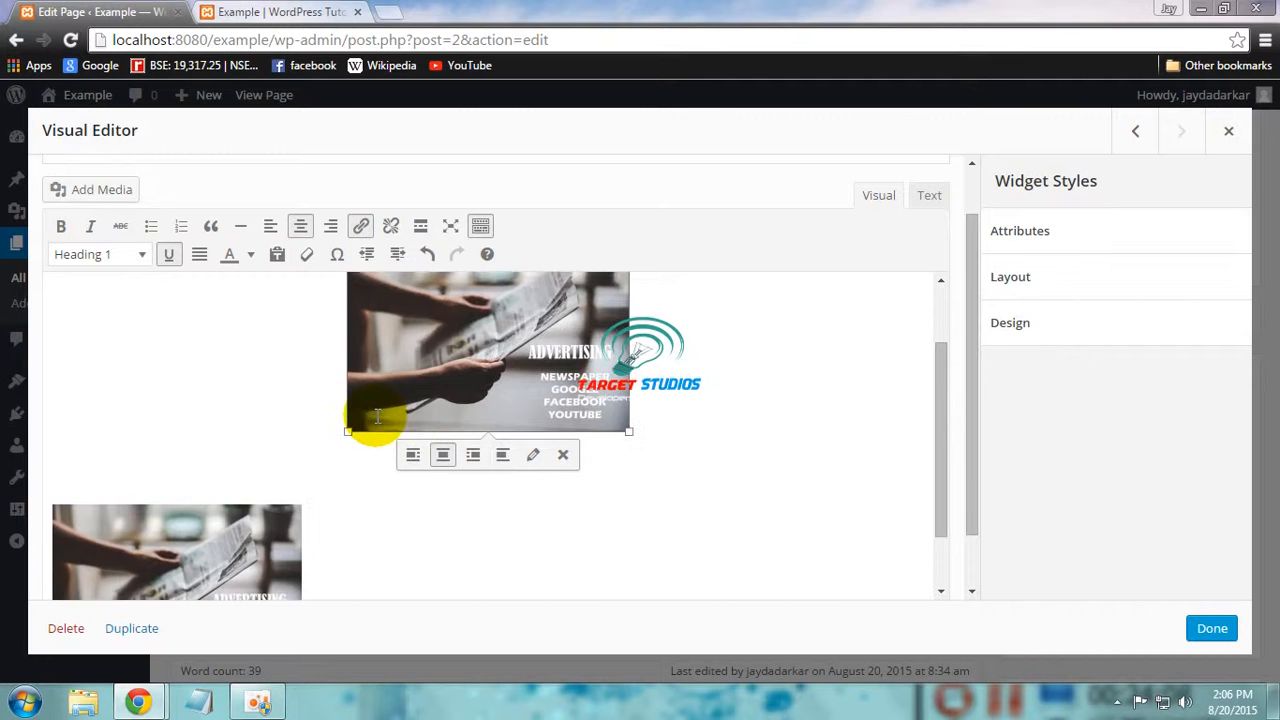
pyautogui.click(473, 455)
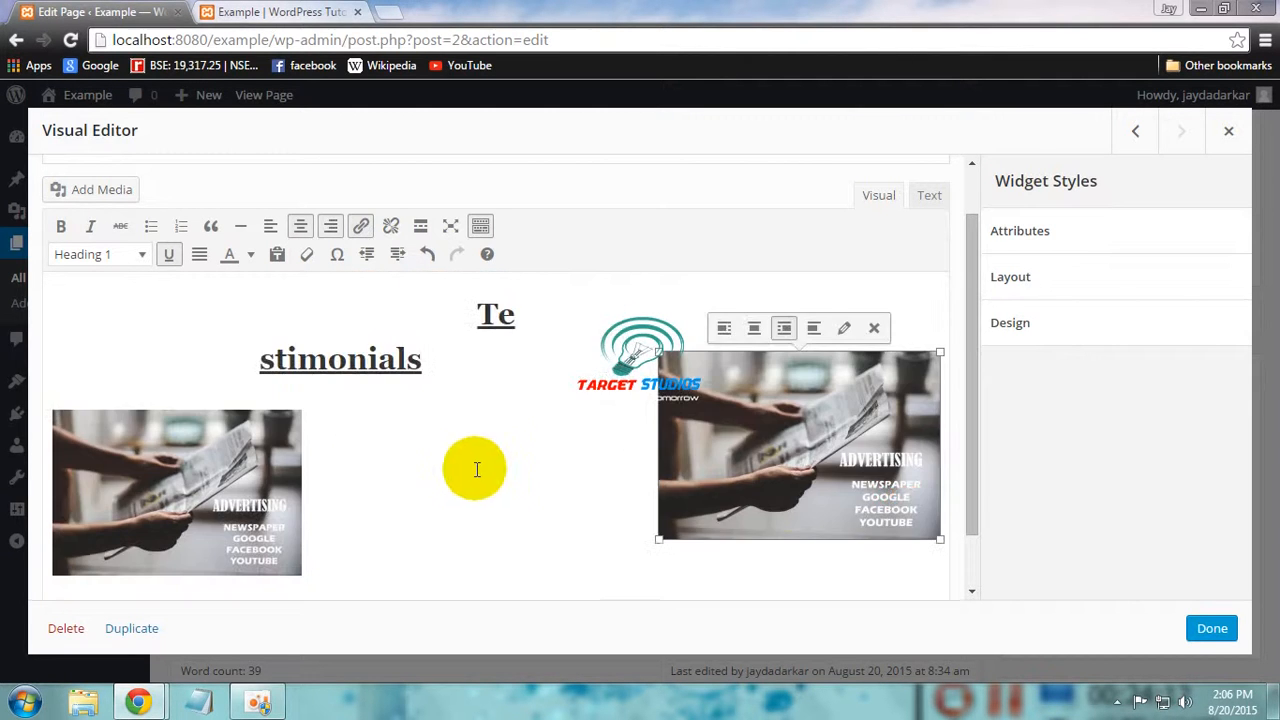
pyautogui.click(516, 315)
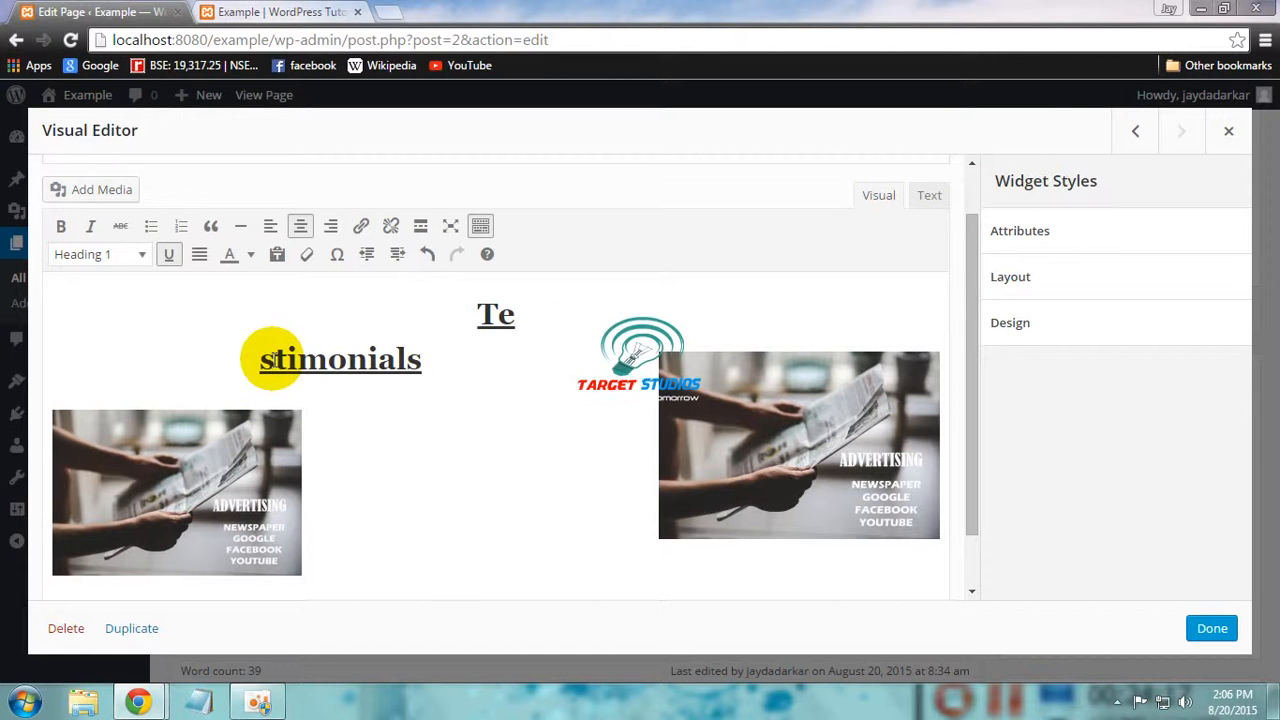
# Delete the right-hand image and add an empty paragraph after the Testimonials heading
pyautogui.click(783, 418)
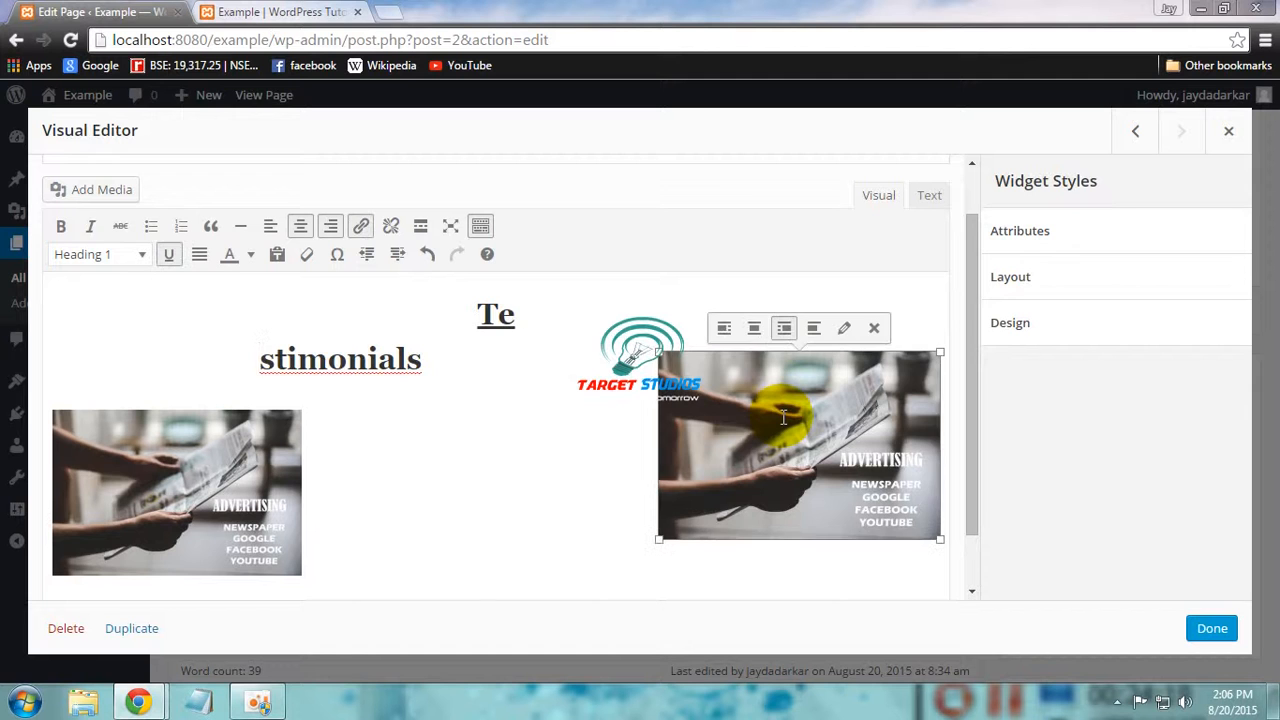
pyautogui.press('Delete')
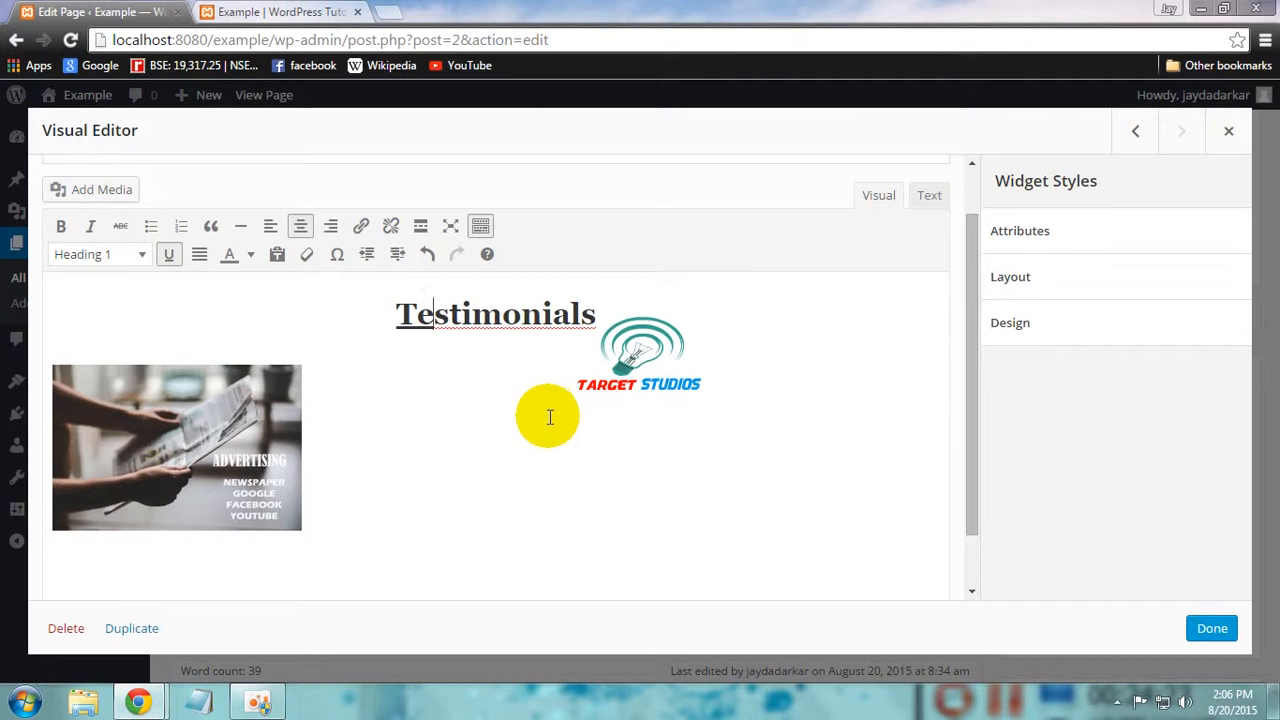
pyautogui.moveTo(386, 306); pyautogui.dragTo(643, 316)
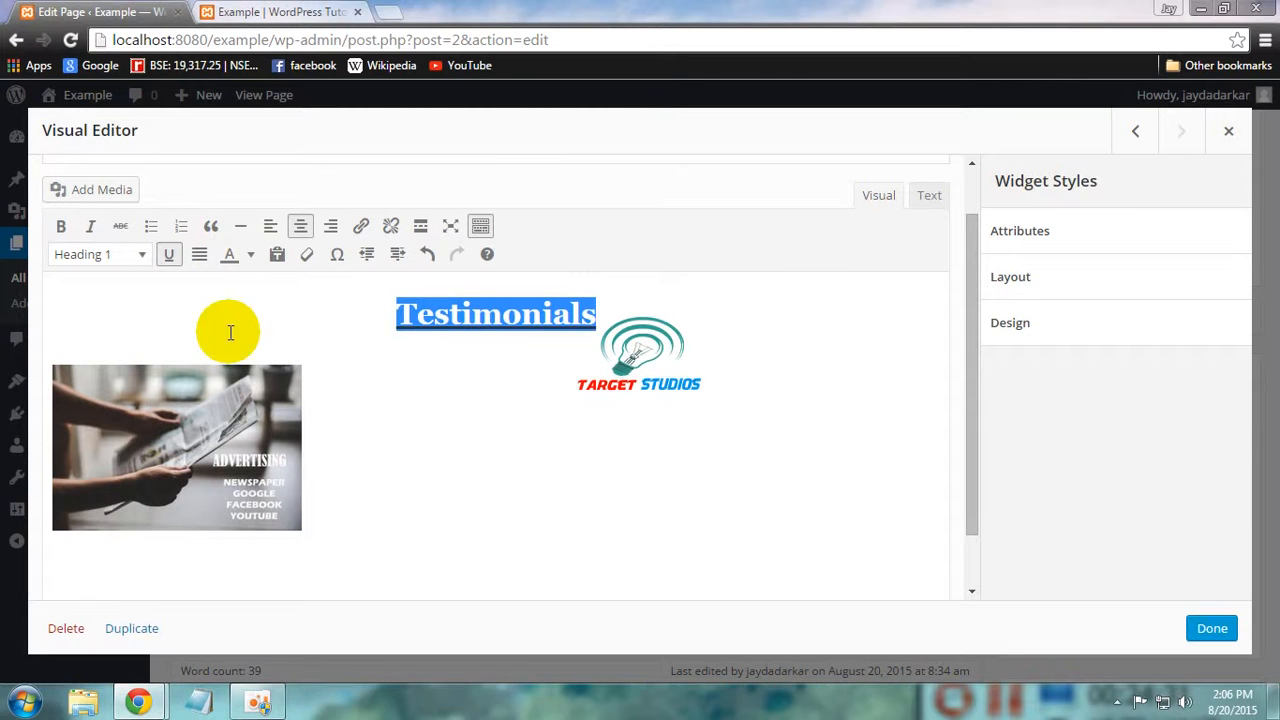
pyautogui.click(491, 417)
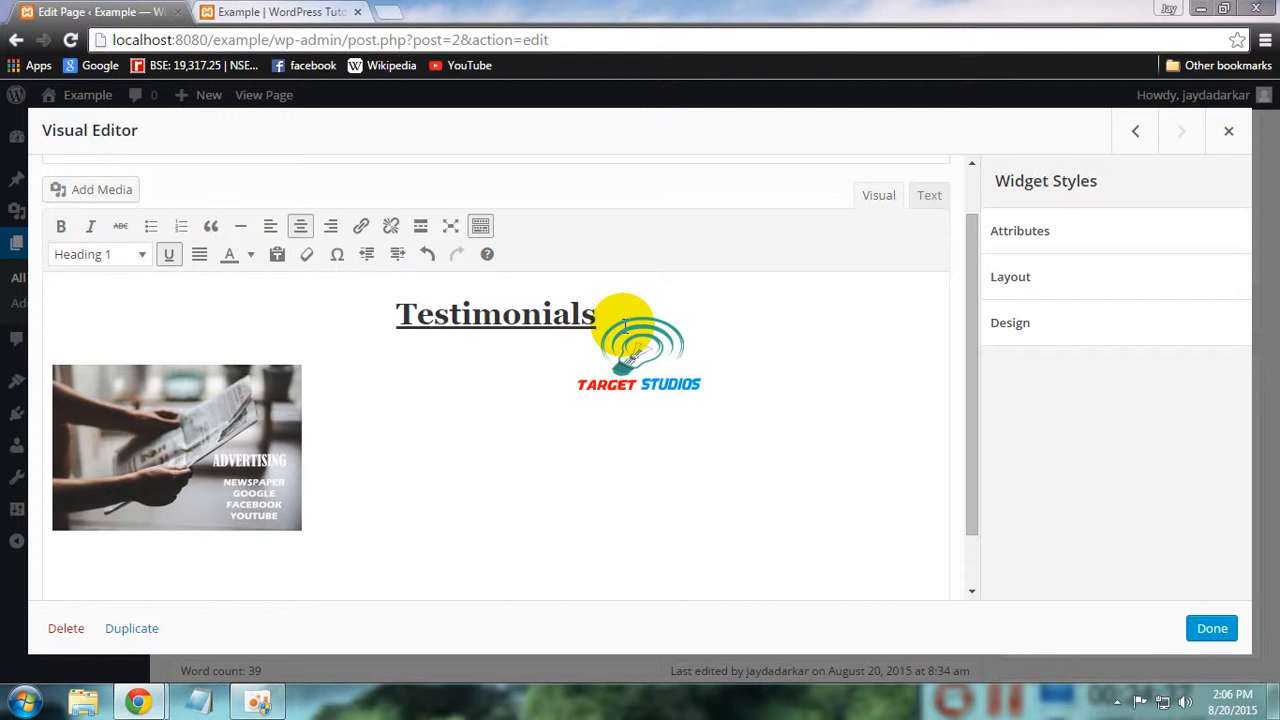
pyautogui.press('Return')
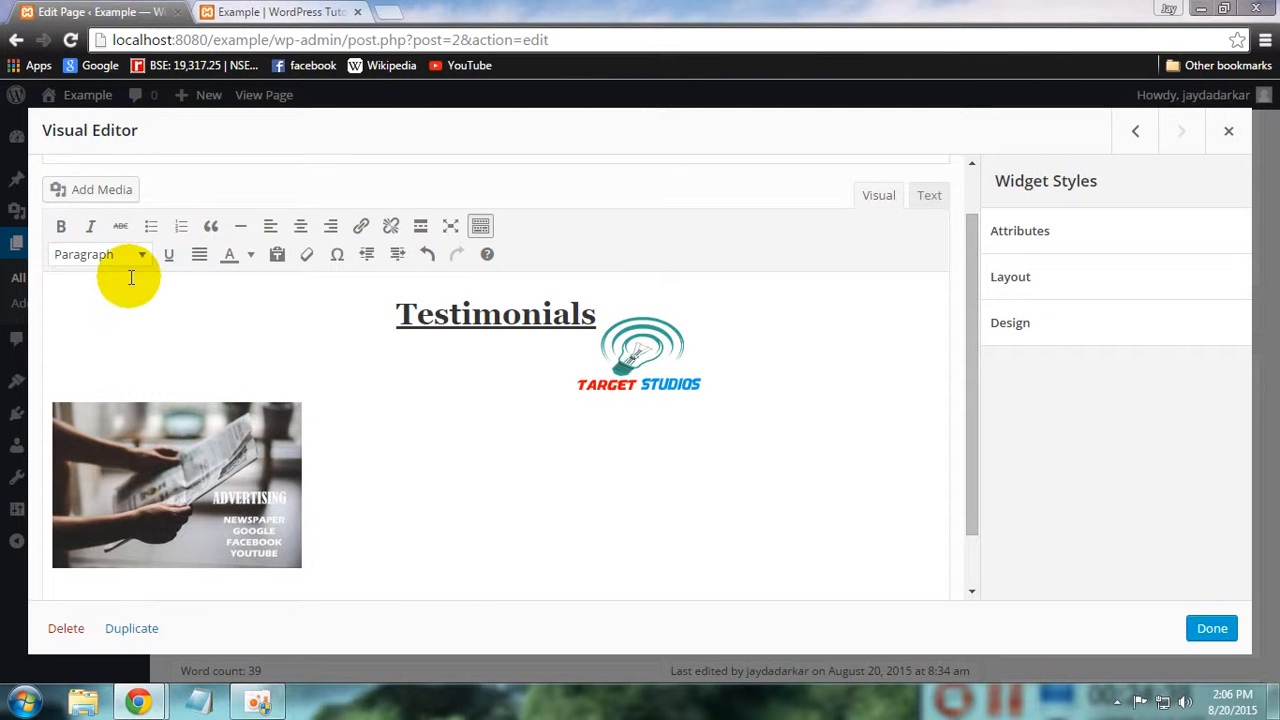
# Insert the ADVERTISE image there, align it left, and close the widget editor
pyautogui.click(100, 190)
pyautogui.click(483, 316)
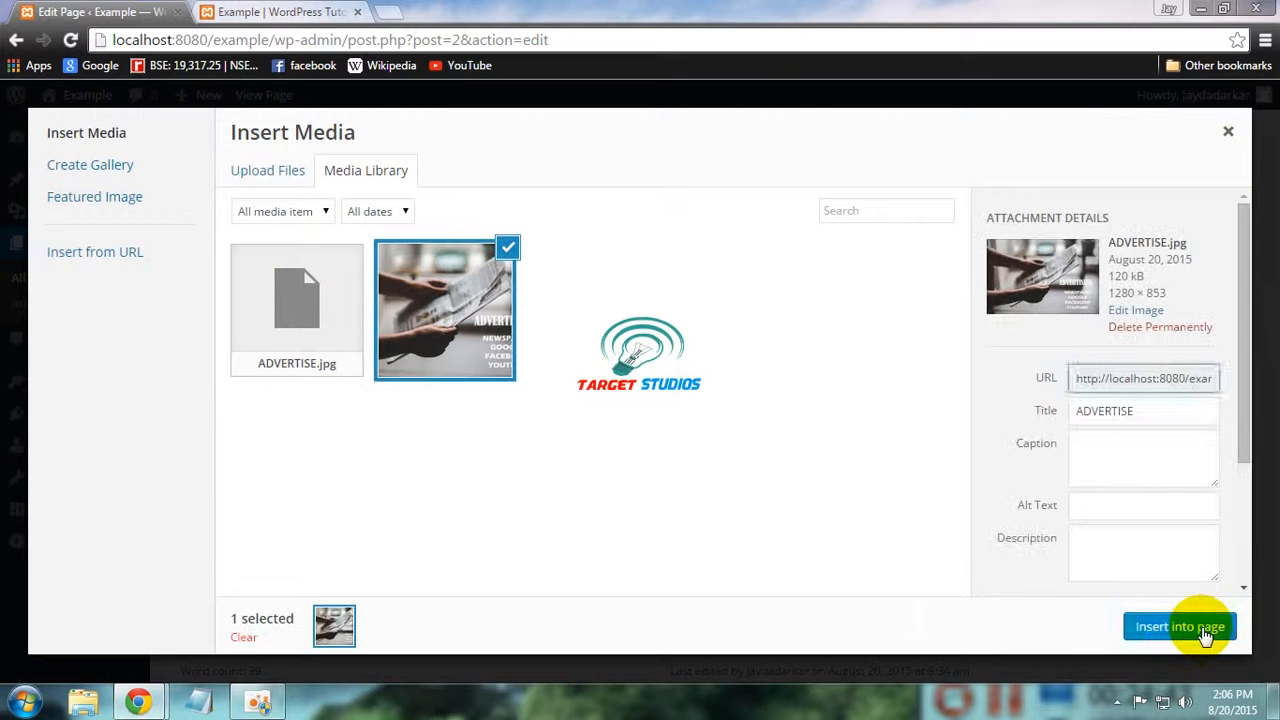
pyautogui.click(1200, 628)
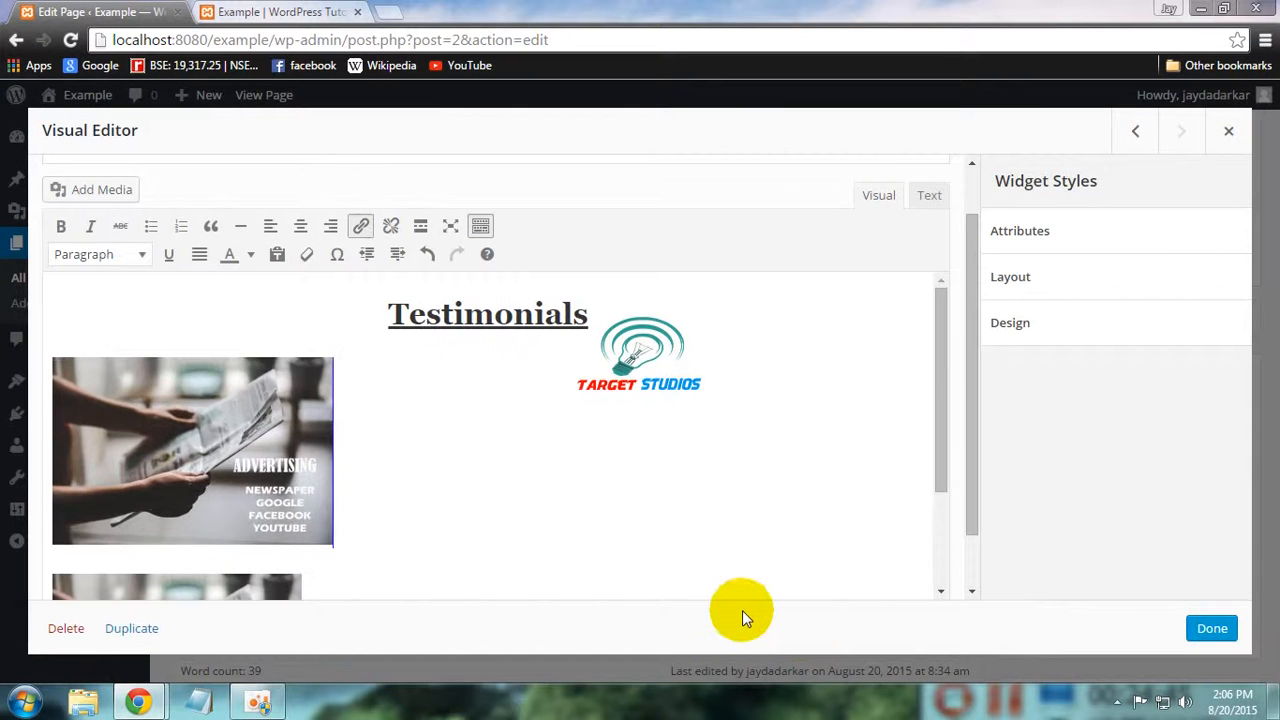
pyautogui.click(162, 474)
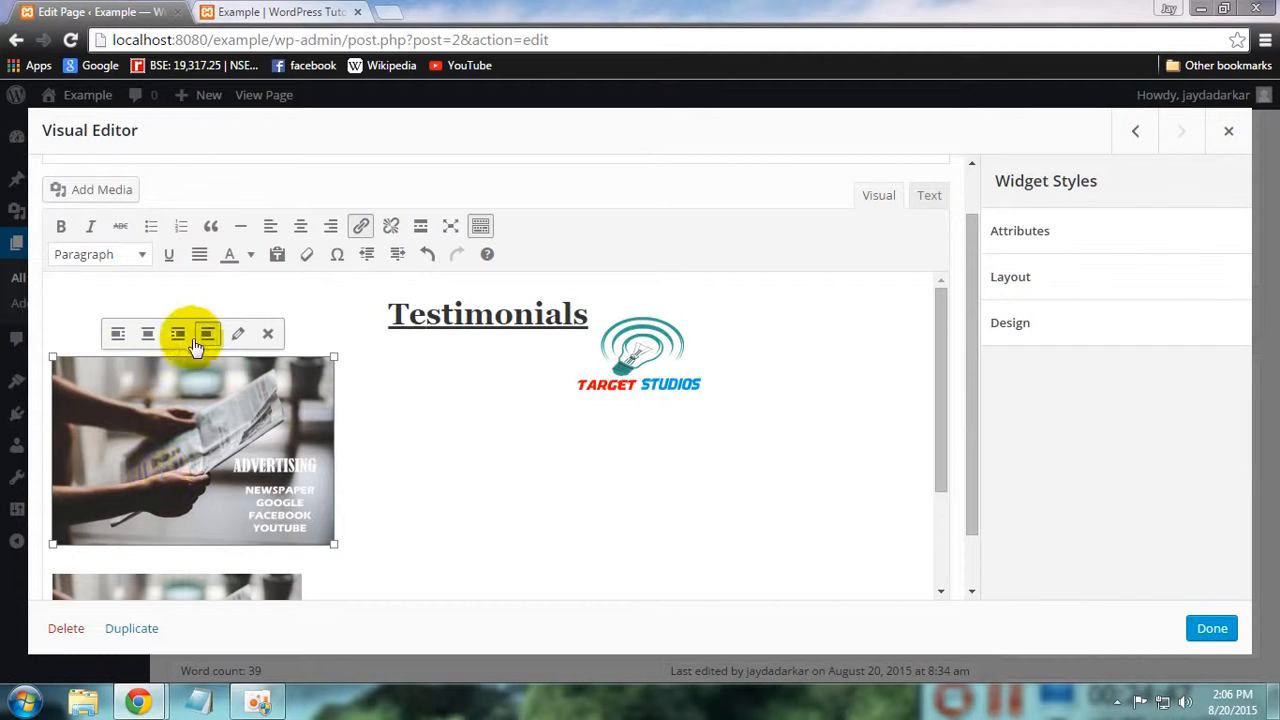
pyautogui.click(118, 334)
pyautogui.click(720, 443)
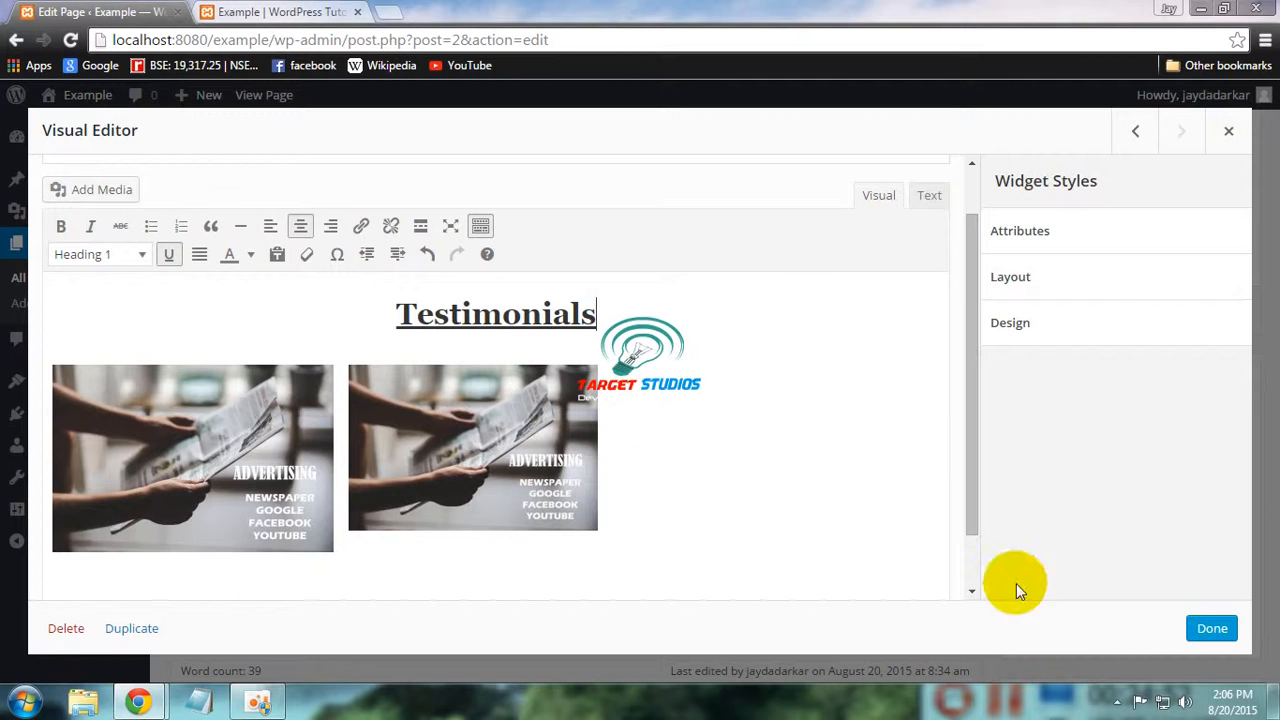
pyautogui.click(1214, 632)
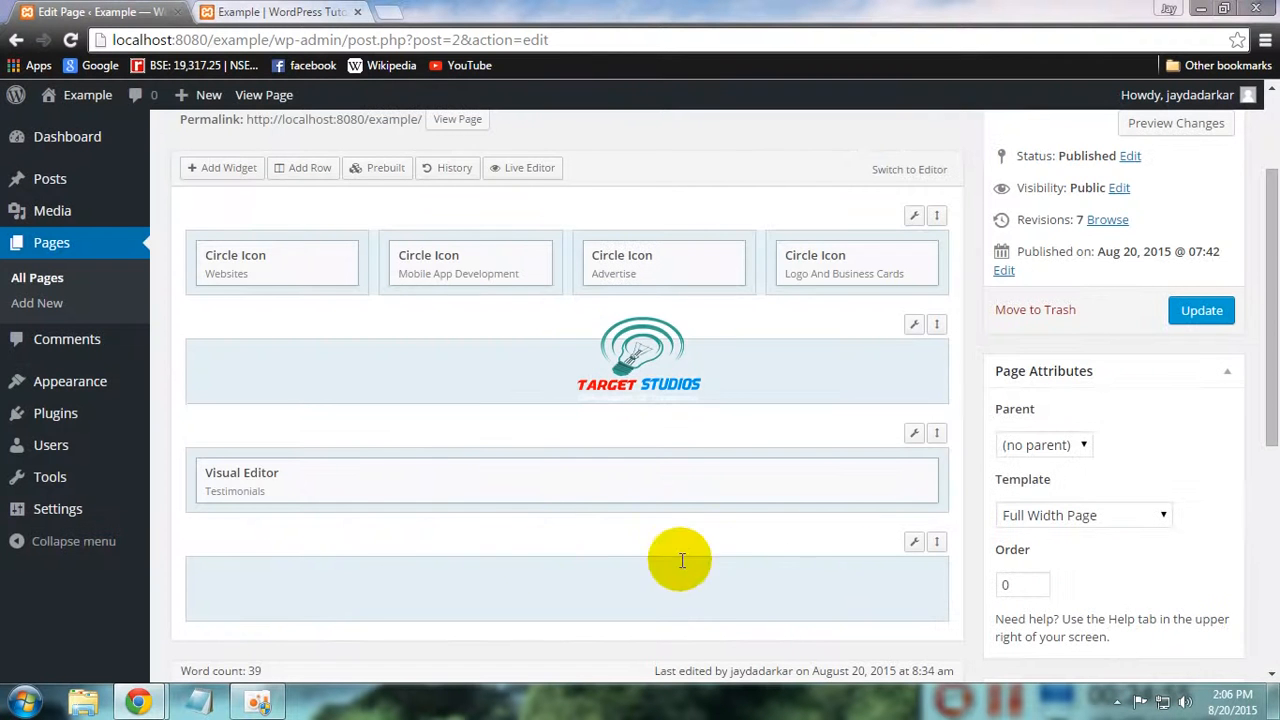
# Update the Home page and reload the live site to check both images under Testimonials
pyautogui.click(1195, 316)
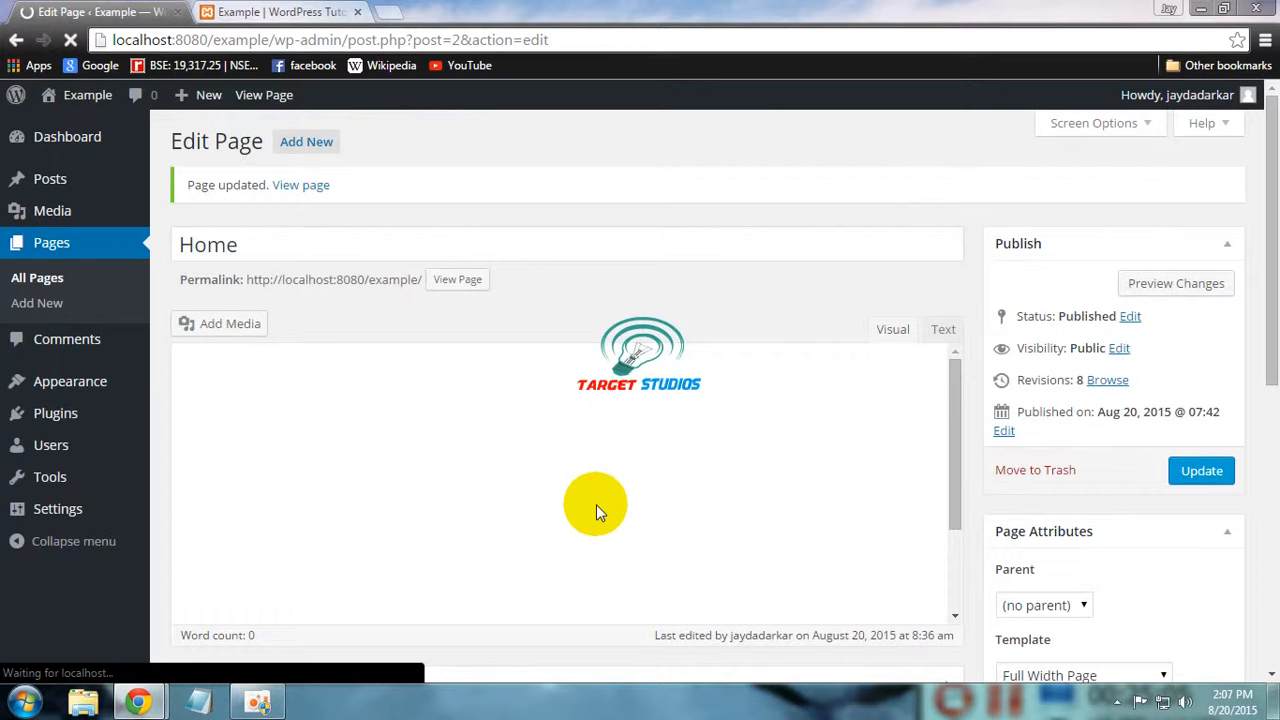
pyautogui.click(224, 11)
pyautogui.press('F5')
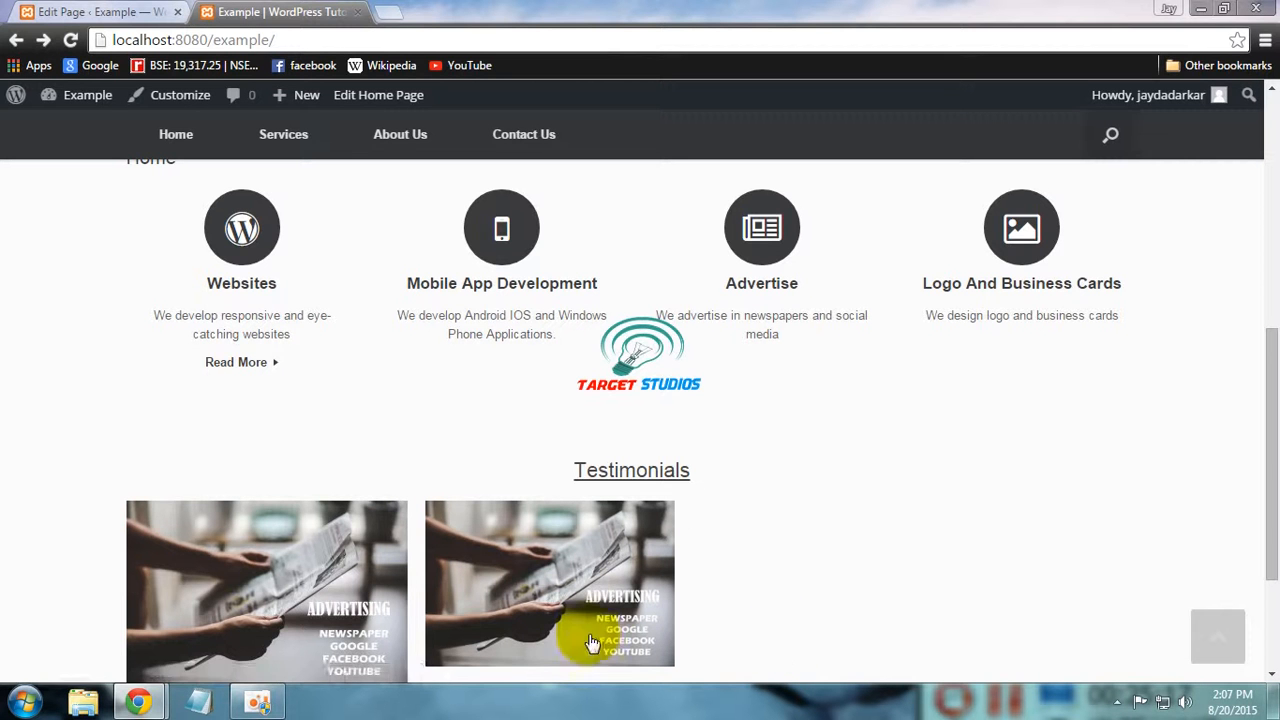
pyautogui.click(87, 11)
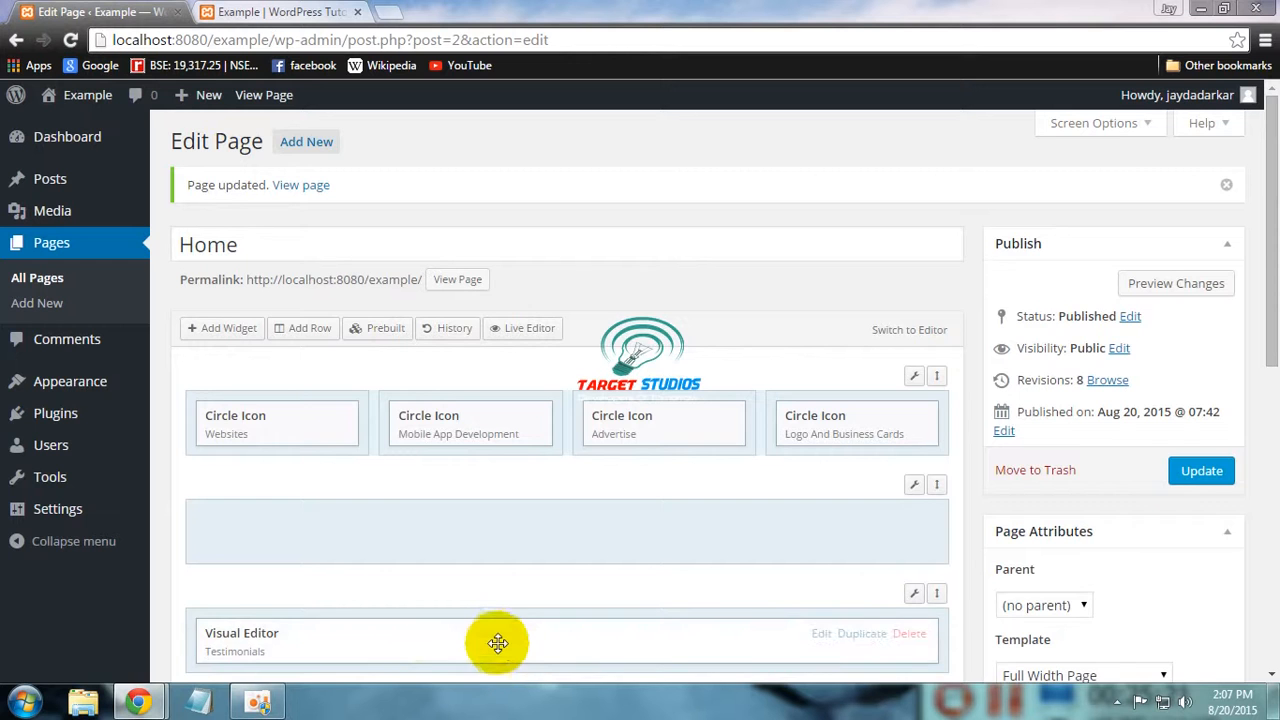
# Delete both ADVERTISING images from the Testimonials widget, leaving only the heading
pyautogui.click(441, 645)
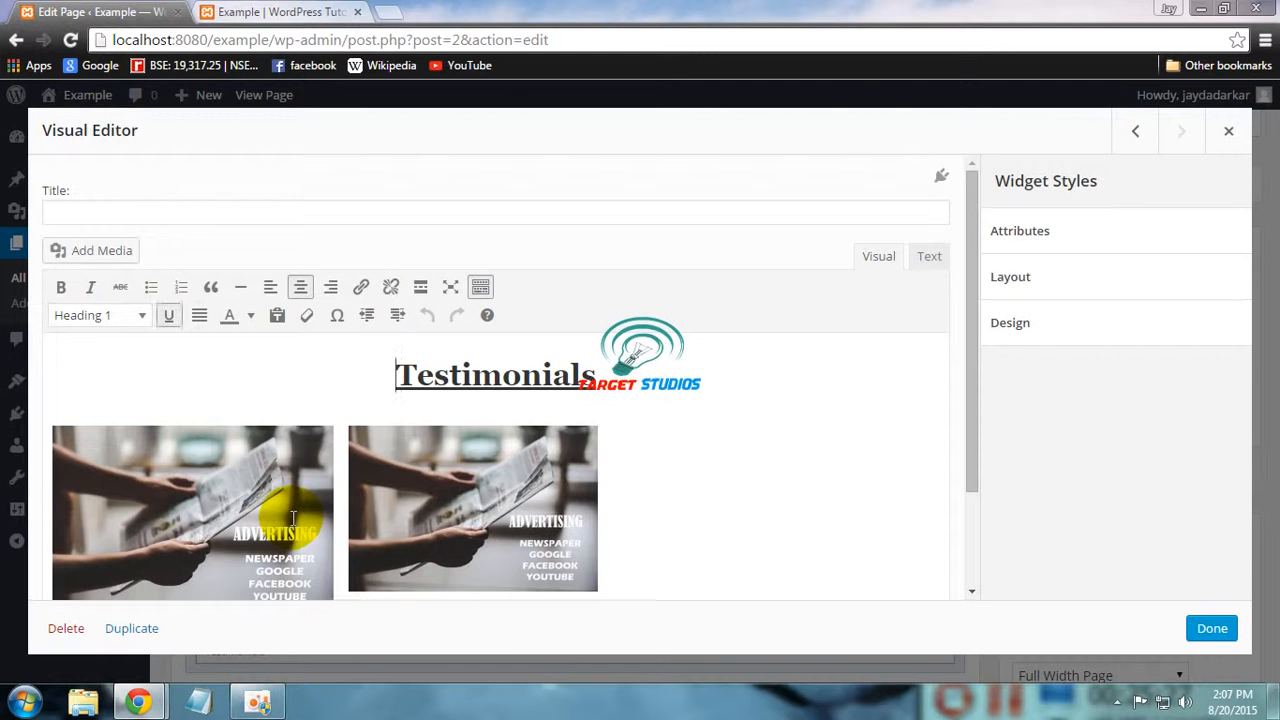
pyautogui.click(293, 517)
pyautogui.press('Delete')
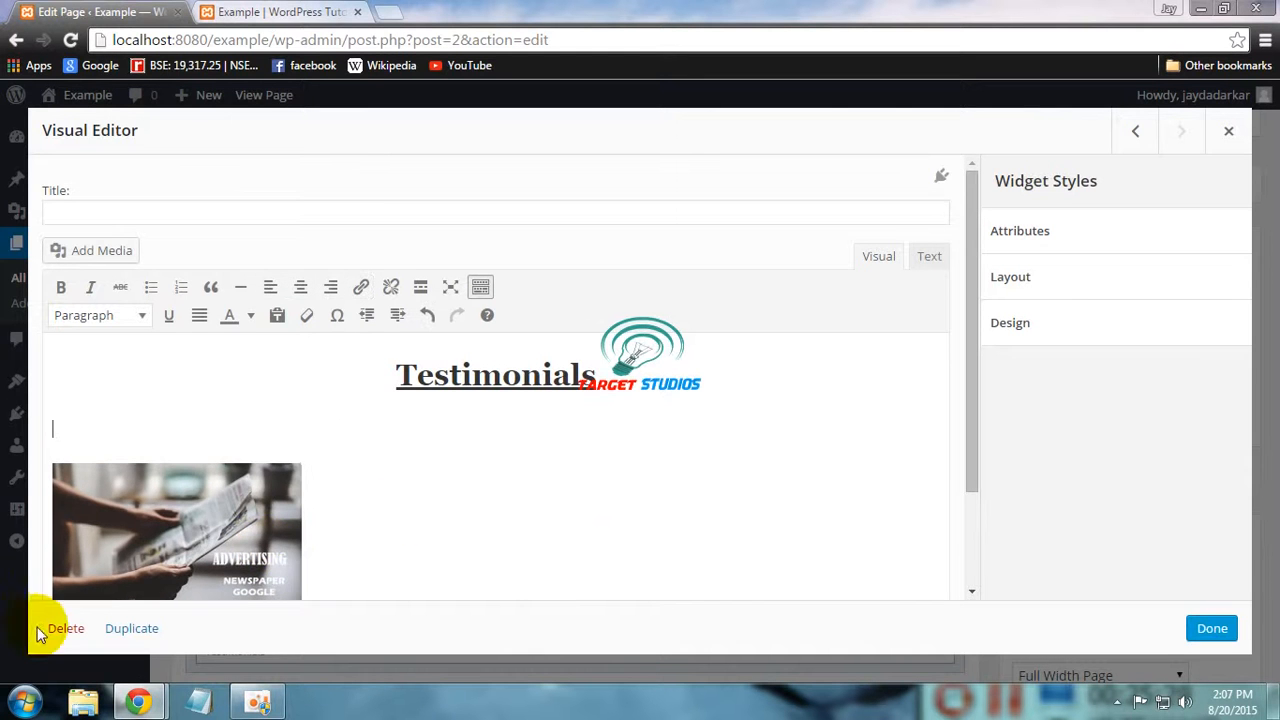
pyautogui.click(228, 582)
pyautogui.press('Delete')
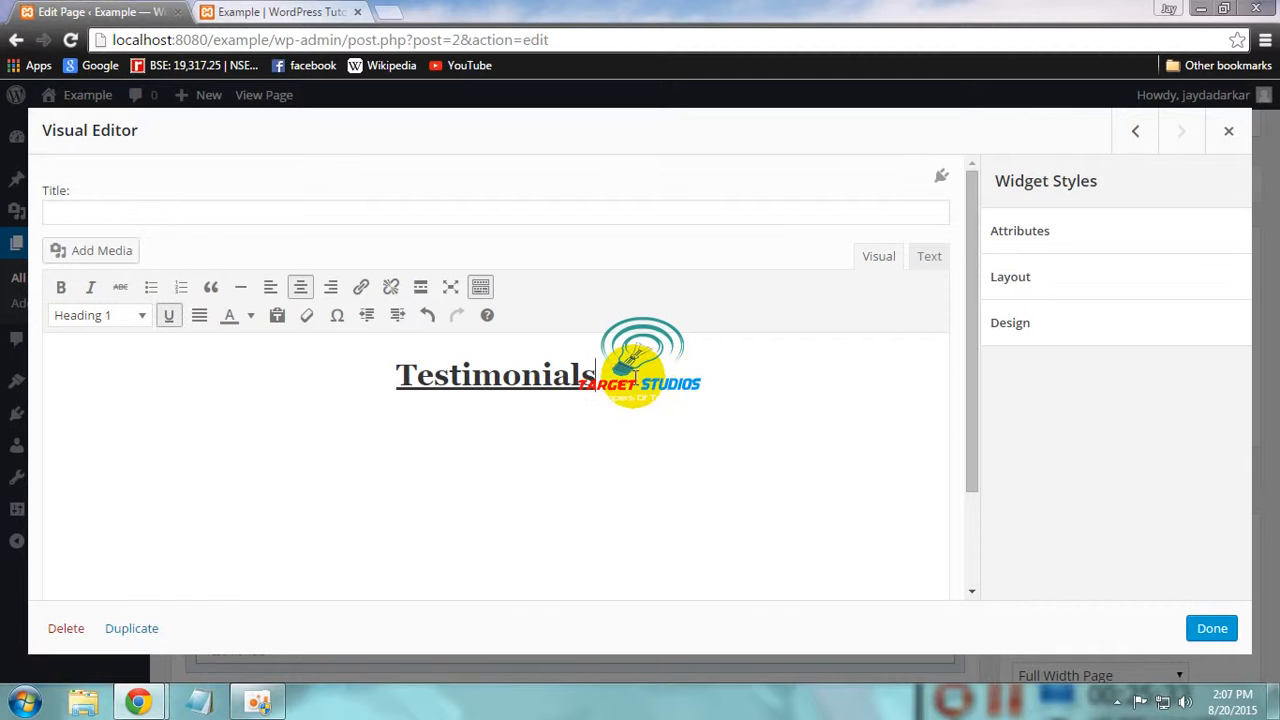
pyautogui.click(1210, 627)
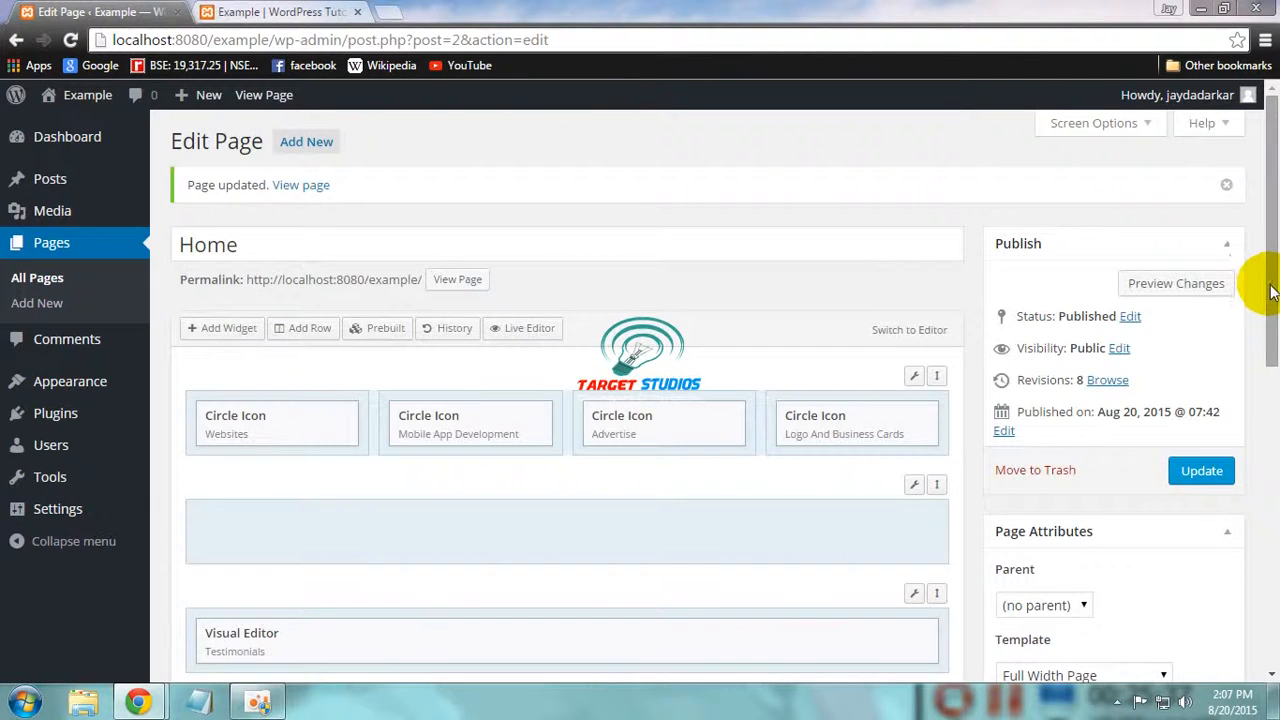
pyautogui.moveTo(1272, 290); pyautogui.dragTo(1278, 398)
# Split the bottom row into two even columns and fill each with a Testimonials widget copy
pyautogui.moveTo(910, 451)
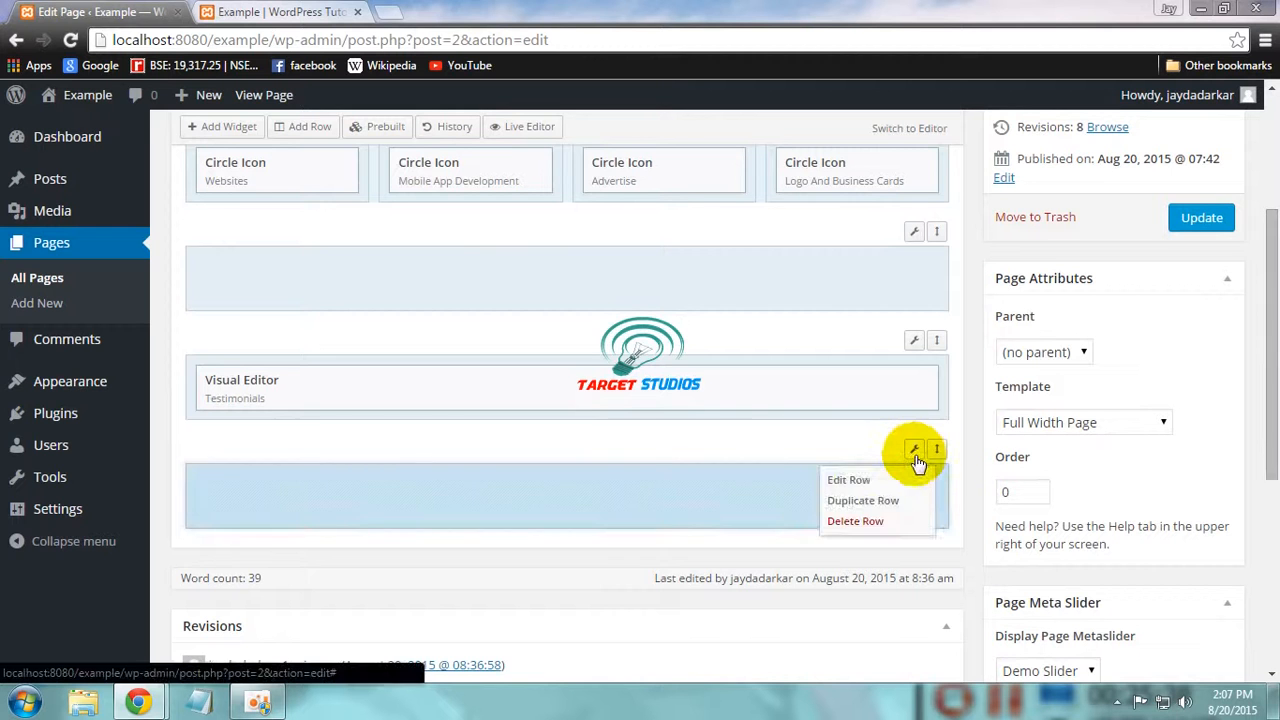
pyautogui.click(889, 479)
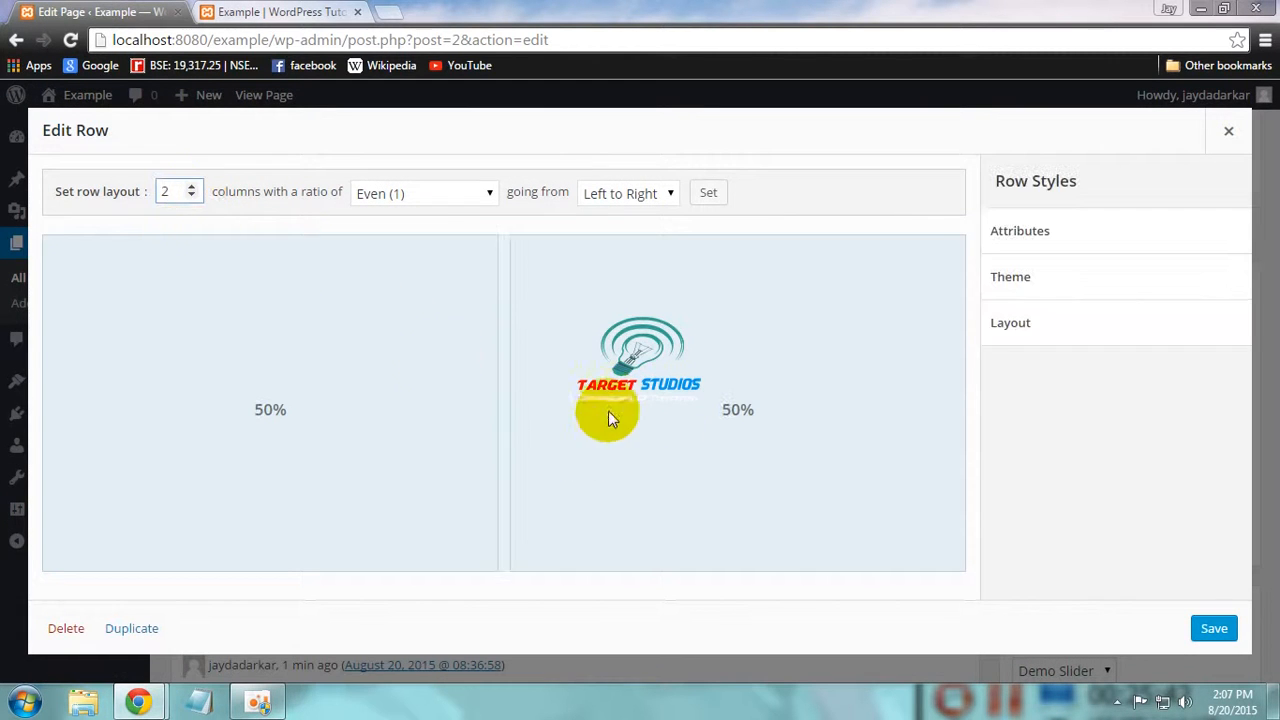
pyautogui.click(1213, 630)
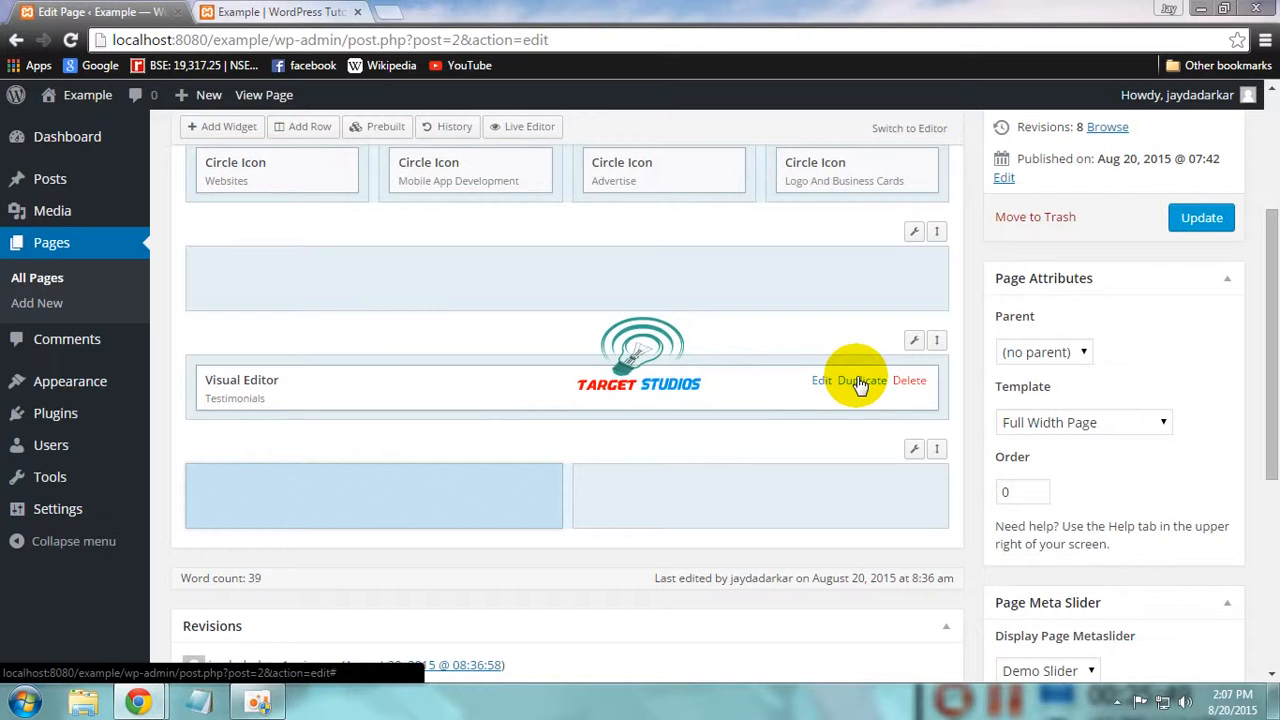
pyautogui.click(860, 381)
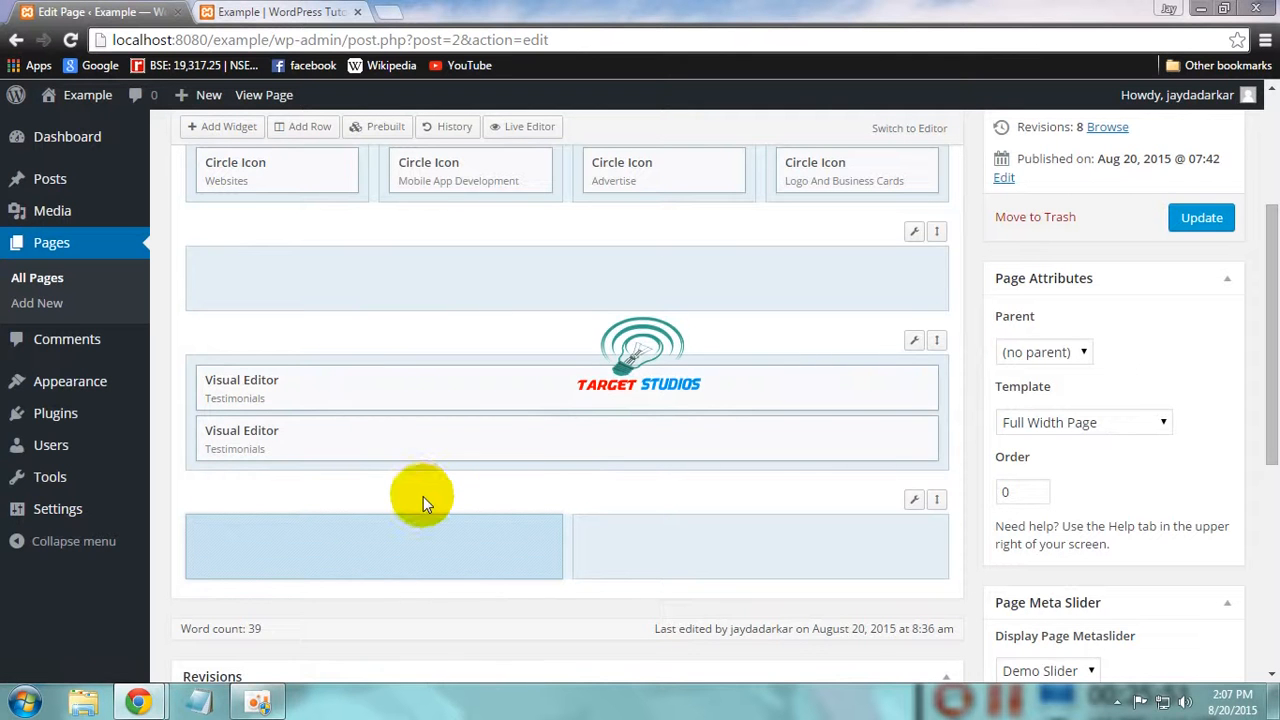
pyautogui.moveTo(287, 440); pyautogui.dragTo(395, 523)
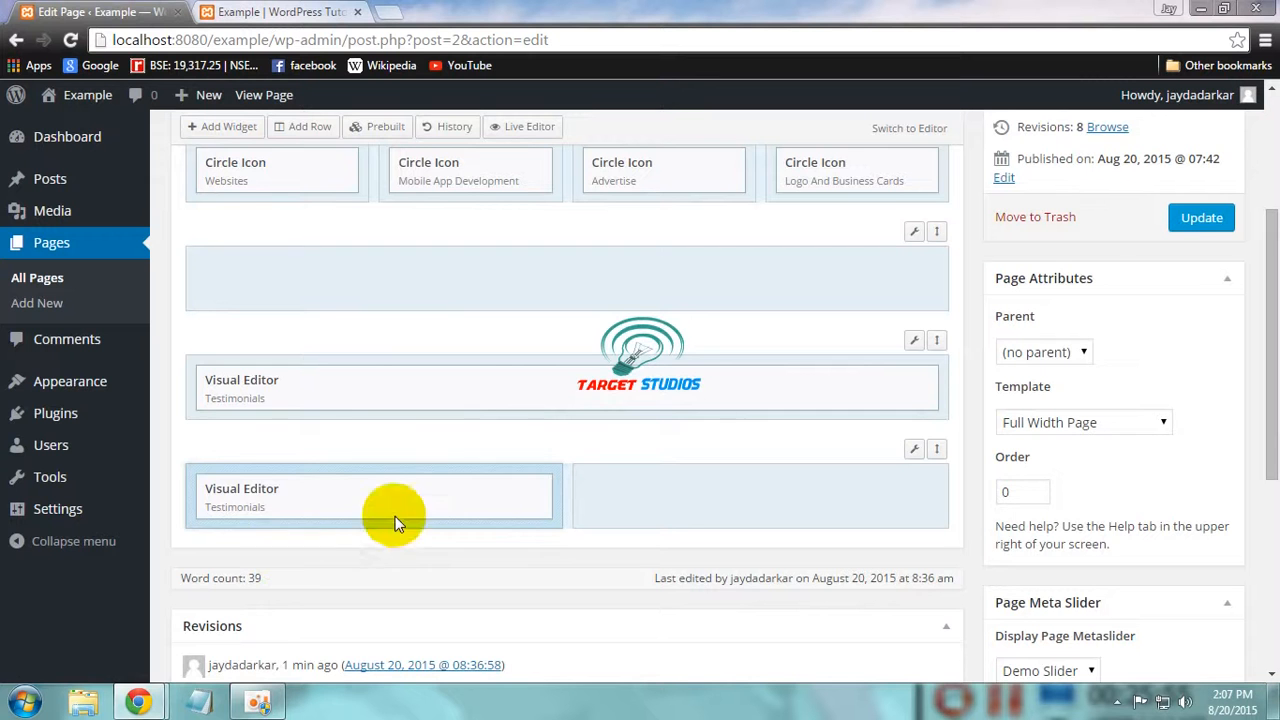
pyautogui.click(468, 489)
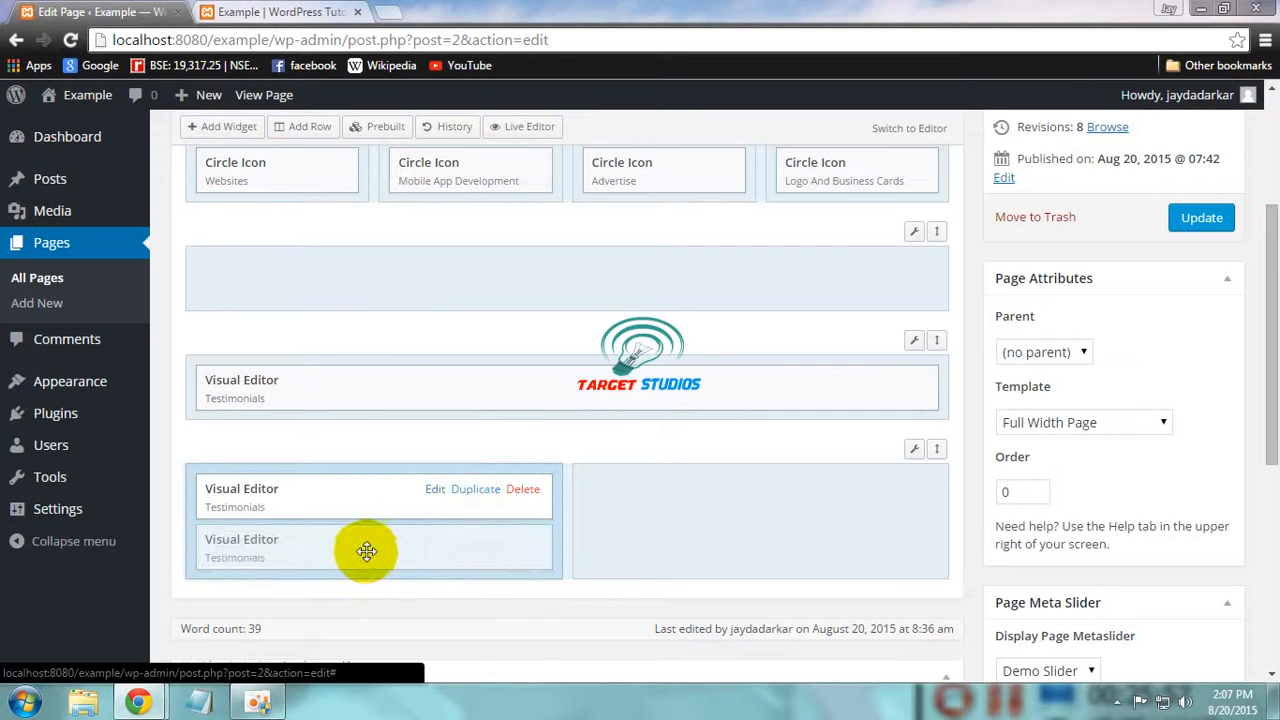
pyautogui.moveTo(460, 563); pyautogui.dragTo(394, 510)
# Insert the ADVERTISE image into the left Testimonials widget copy
pyautogui.click(437, 496)
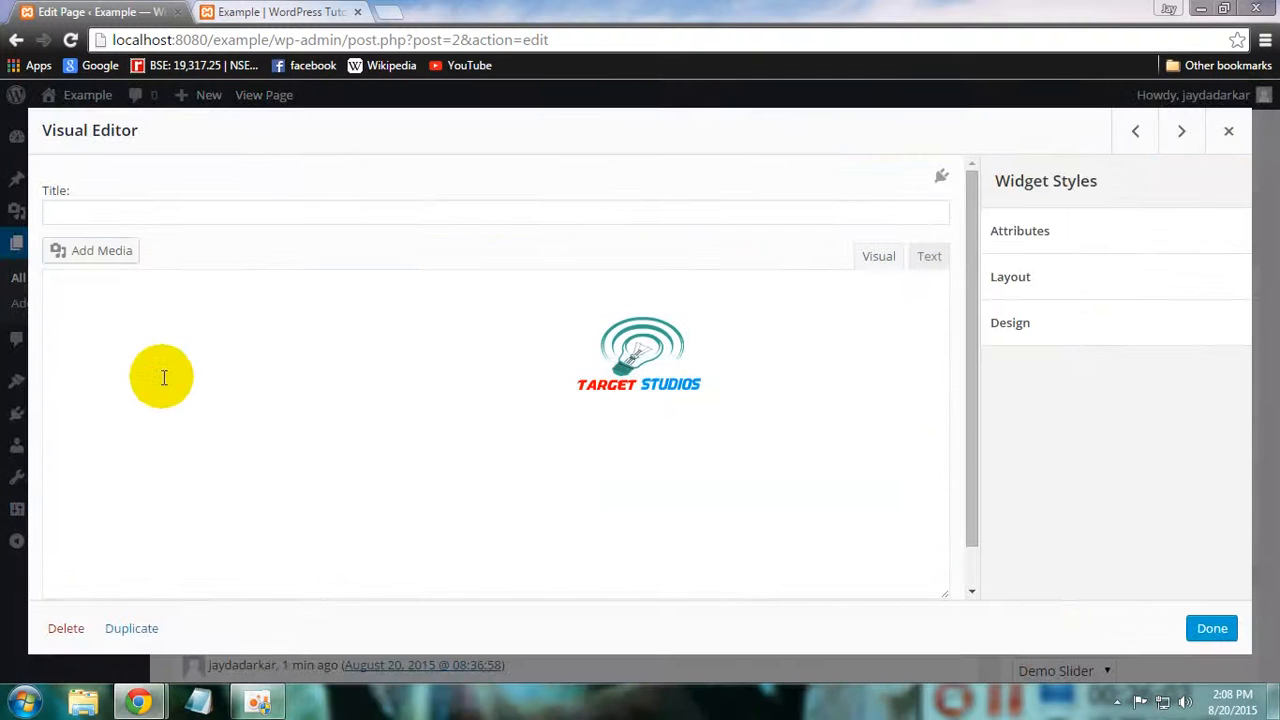
pyautogui.click(88, 256)
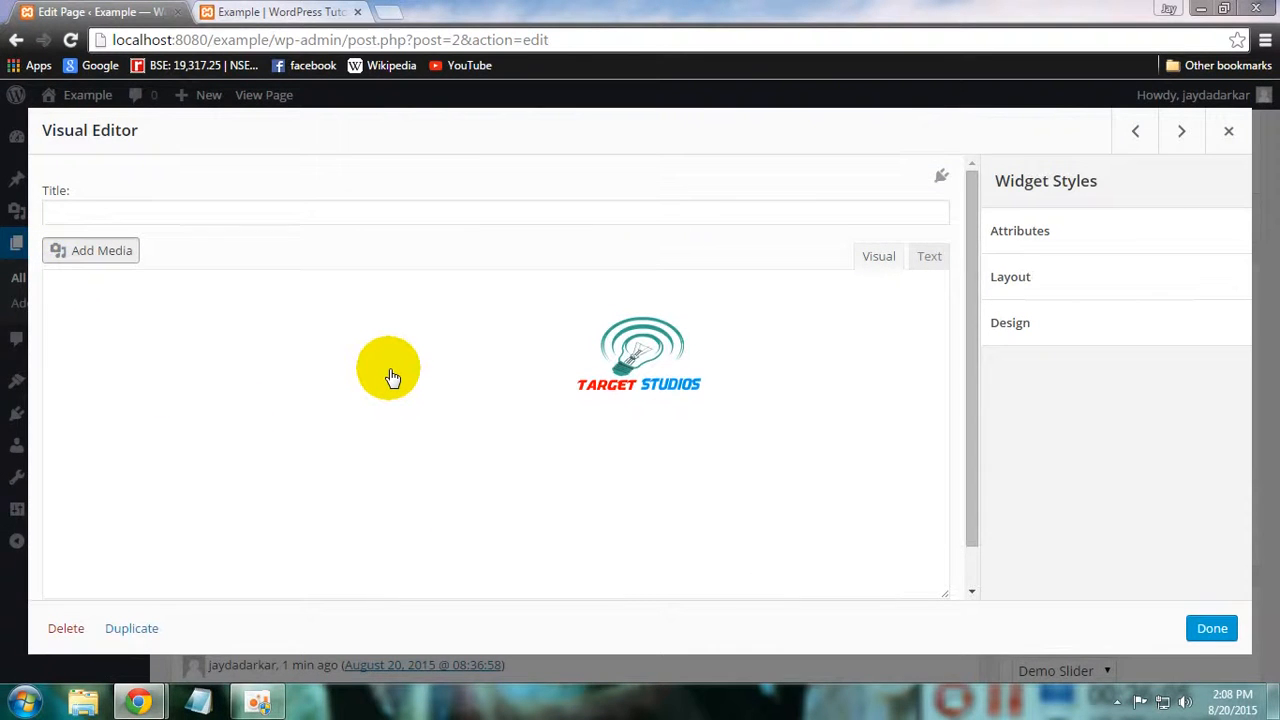
pyautogui.click(305, 345)
pyautogui.click(1145, 626)
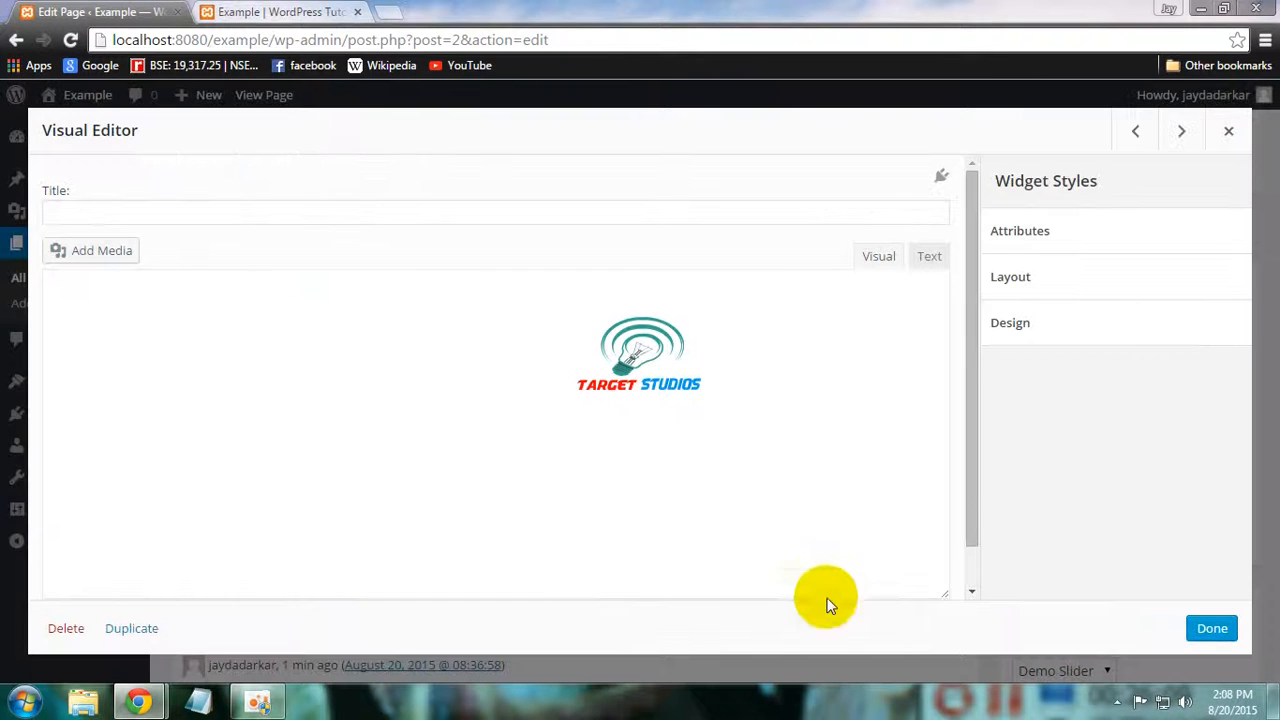
pyautogui.click(1211, 628)
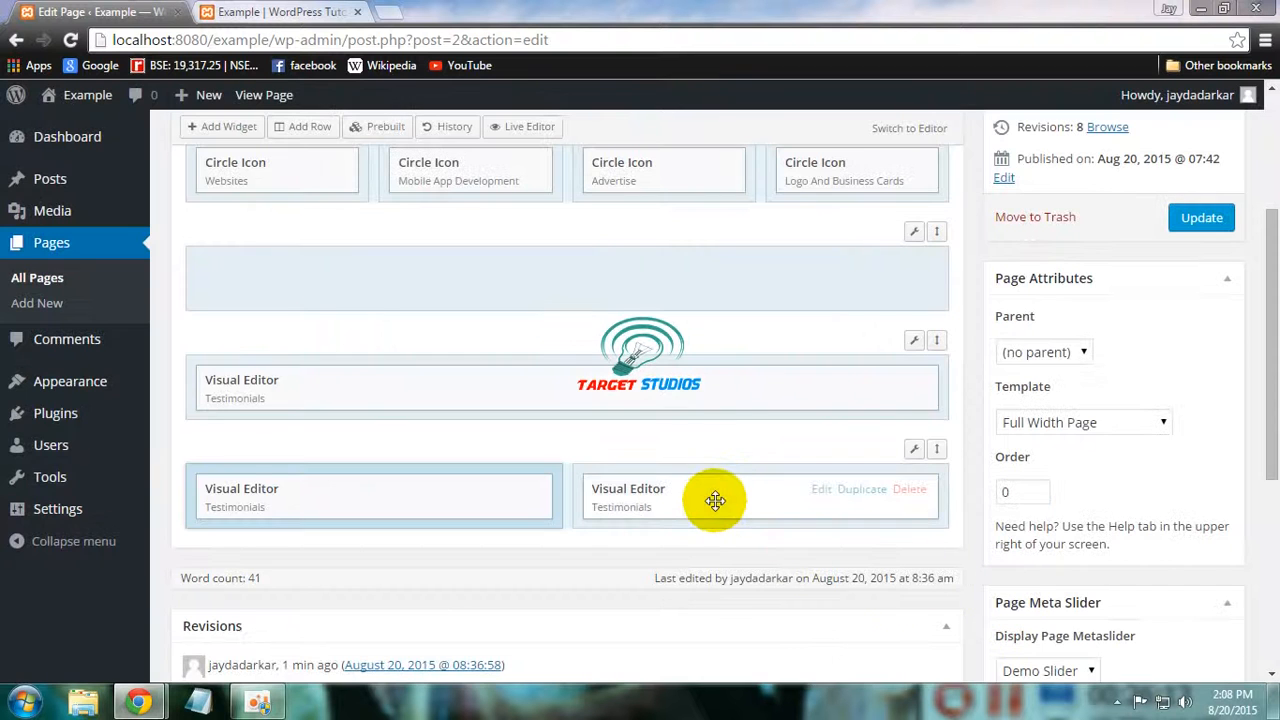
pyautogui.click(688, 488)
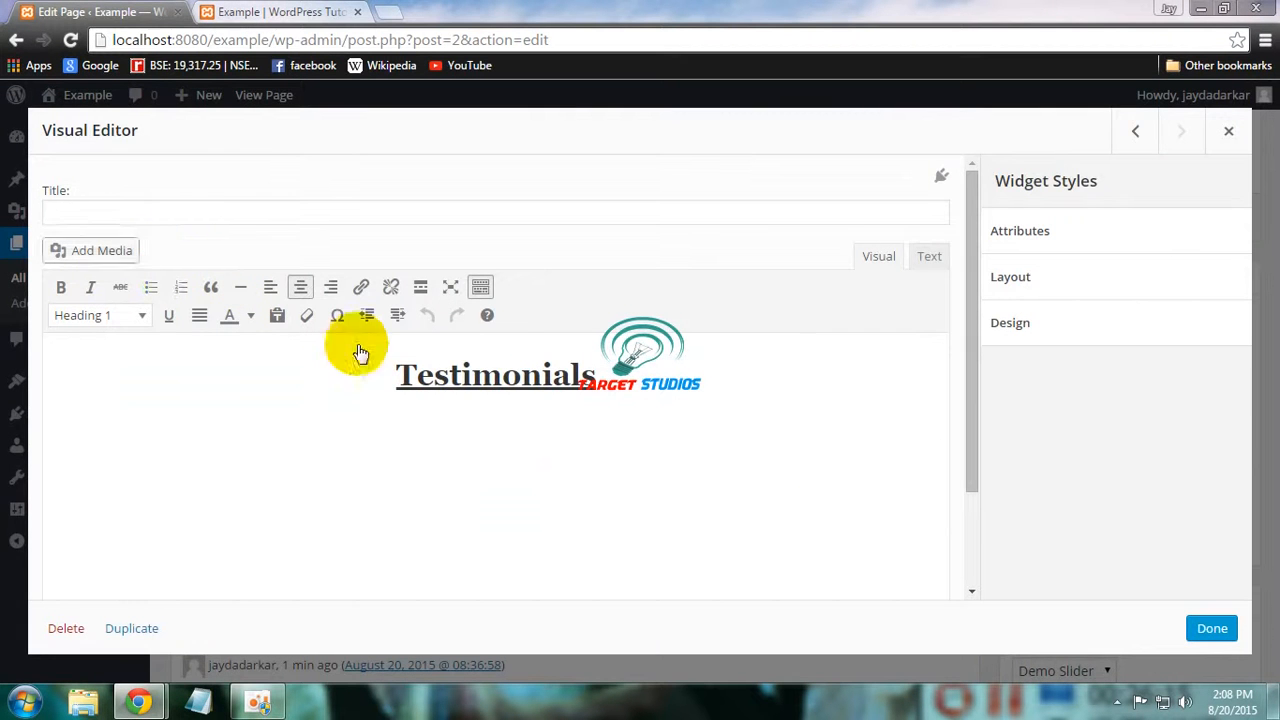
# Replace the right widget's Testimonials heading with the ADVERTISE image
pyautogui.tripleClick(510, 464)
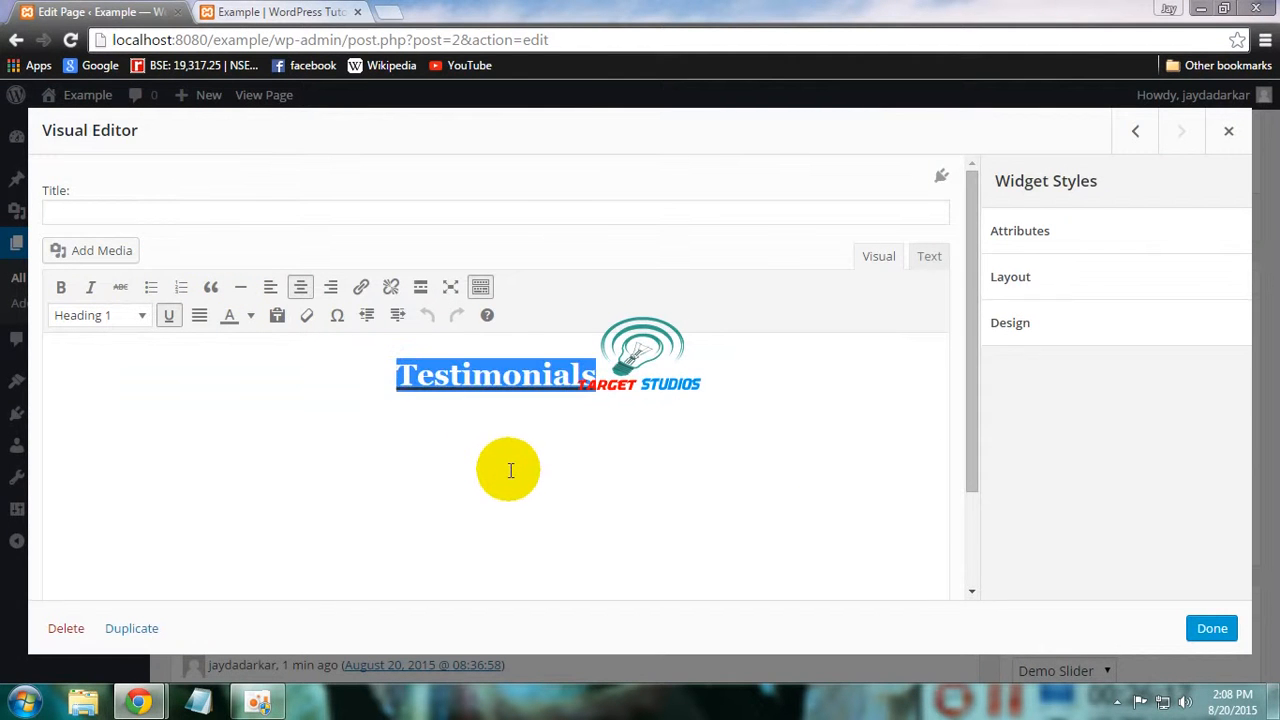
pyautogui.press('Delete')
pyautogui.click(104, 255)
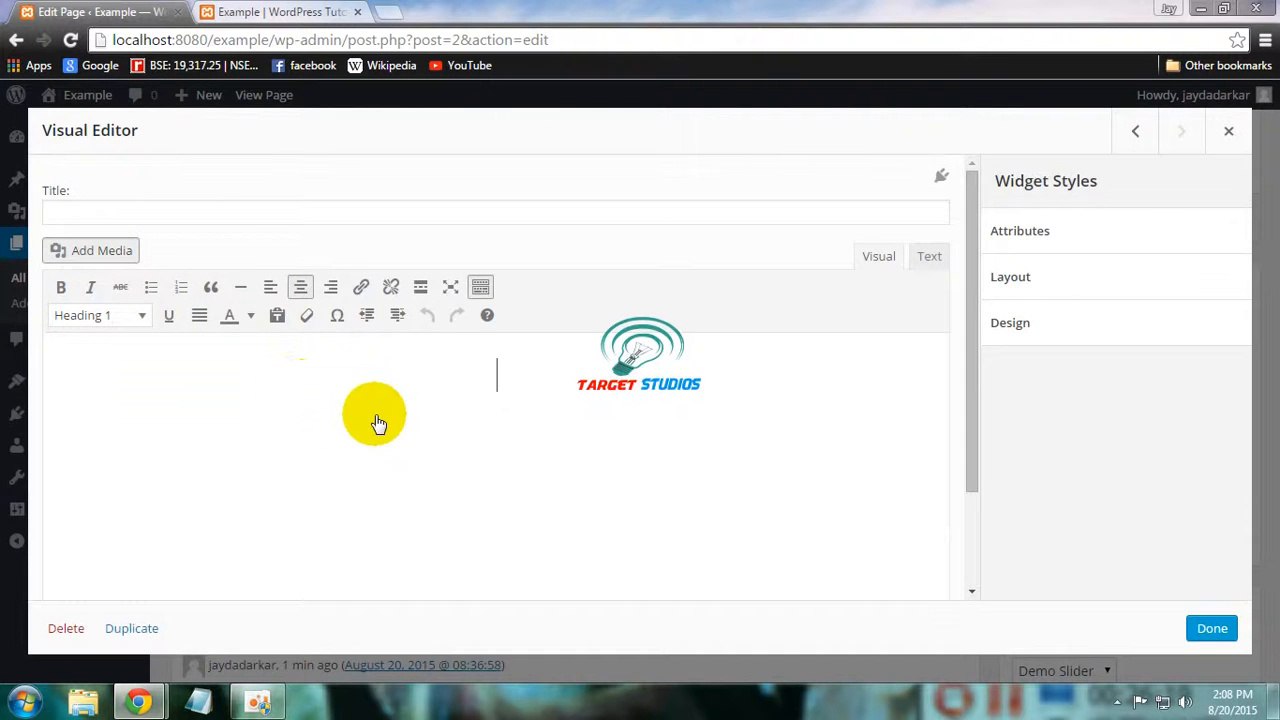
pyautogui.click(334, 330)
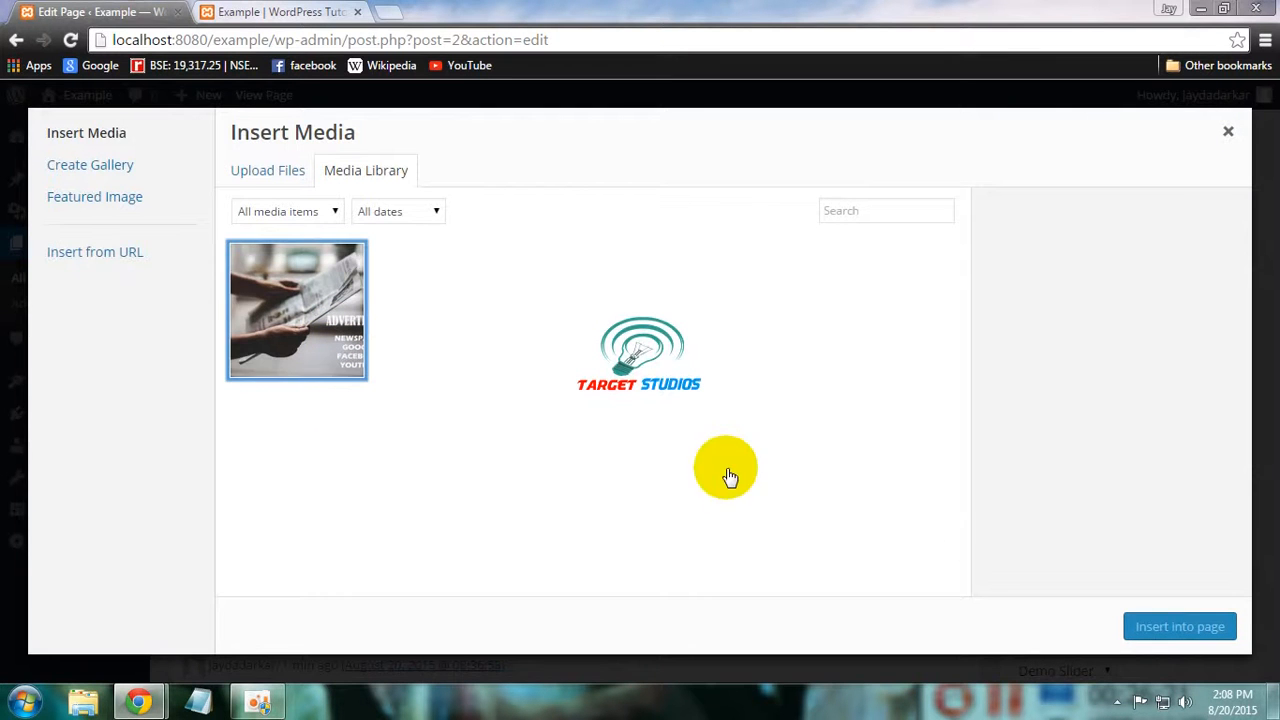
pyautogui.click(1180, 626)
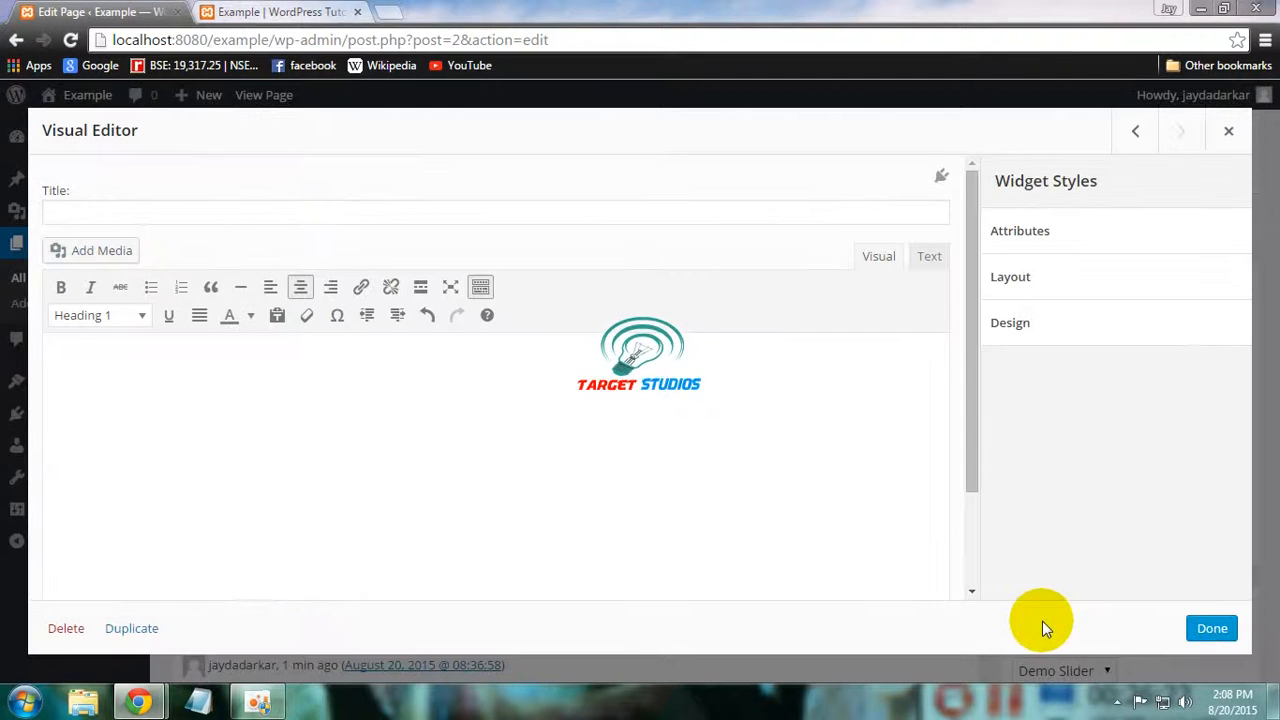
pyautogui.click(1210, 629)
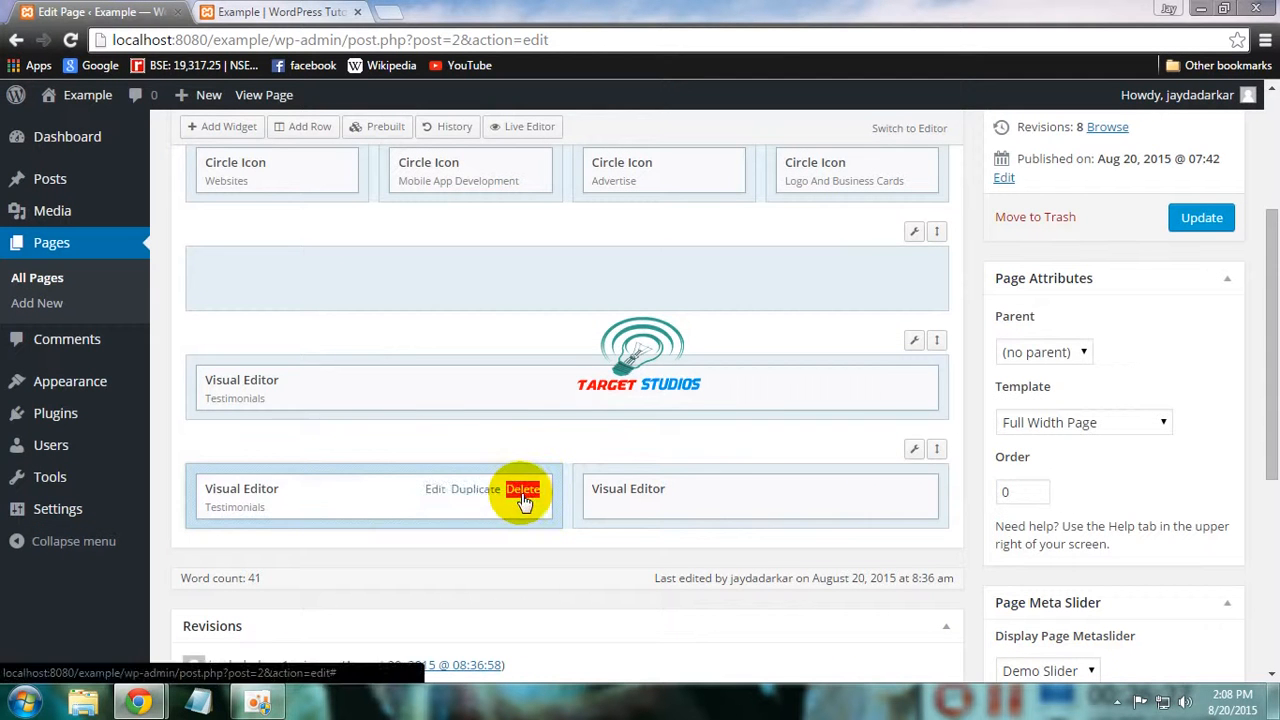
# Replace the left widget with a copy of the image widget and update the page
pyautogui.click(520, 501)
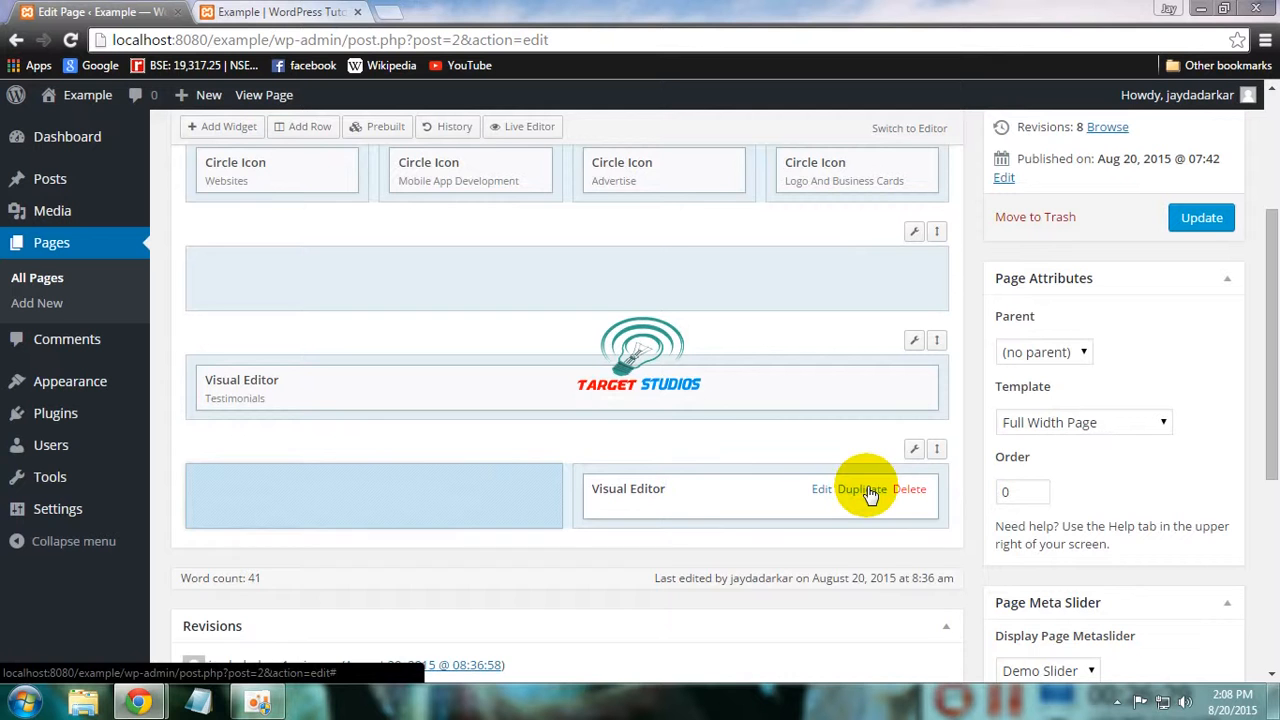
pyautogui.click(862, 489)
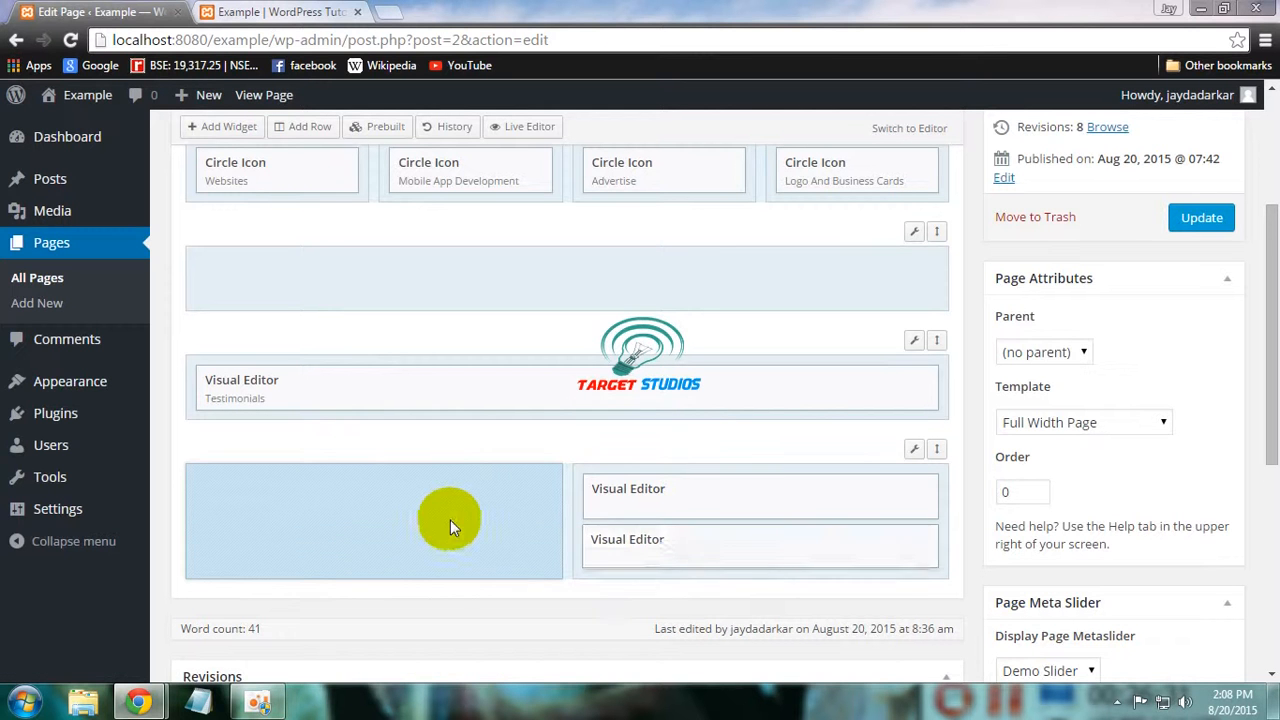
pyautogui.moveTo(760, 541); pyautogui.dragTo(450, 519)
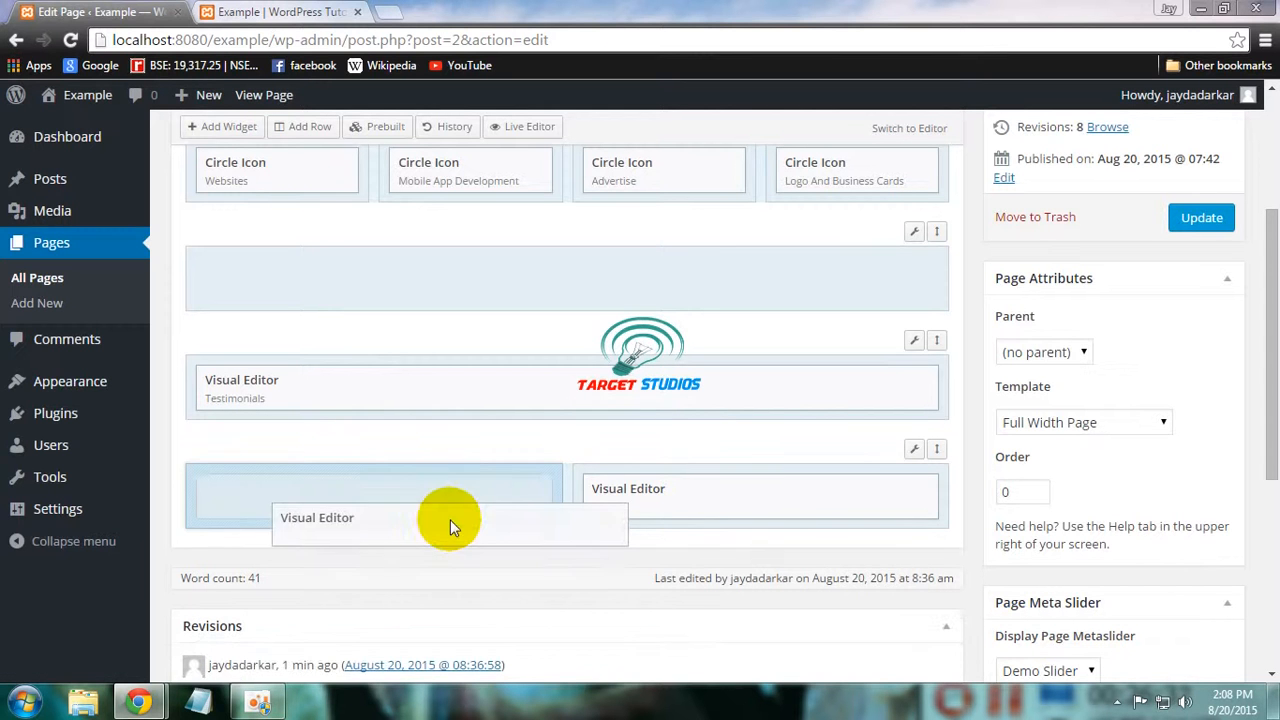
pyautogui.click(1197, 222)
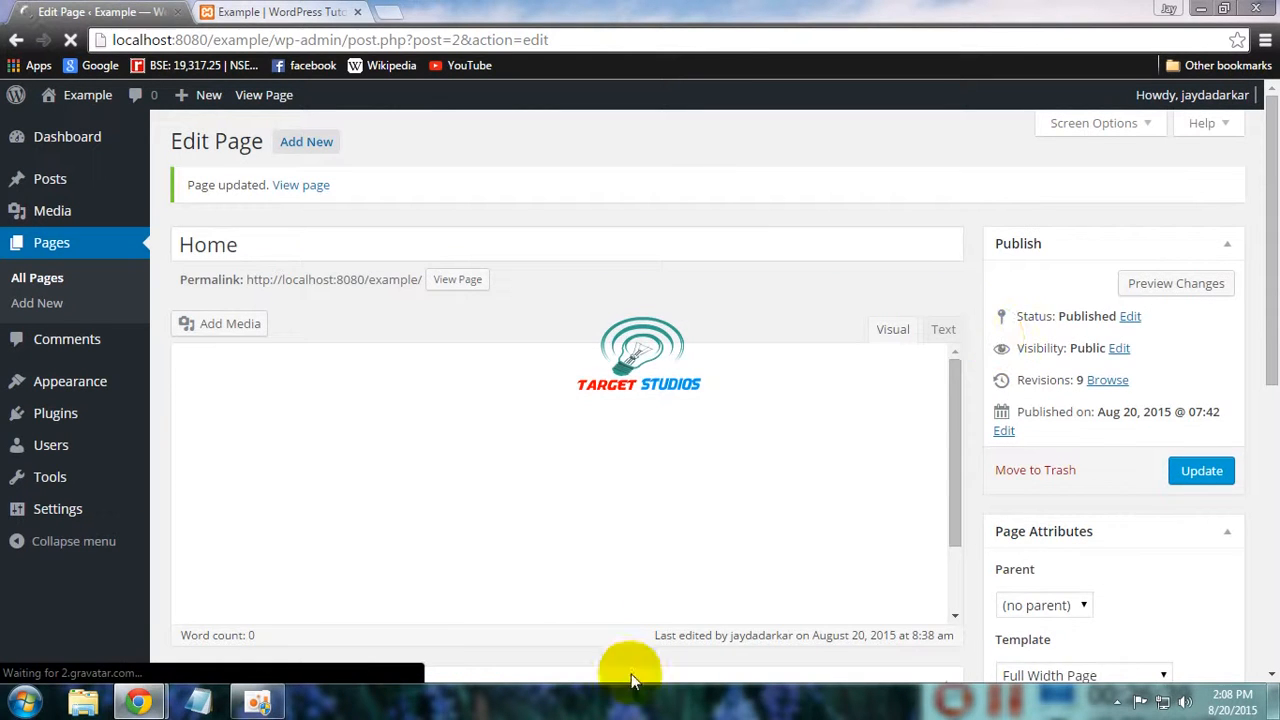
# Reload the live Home page and scroll to the two ADVERTISING images under Testimonials
pyautogui.click(259, 705)
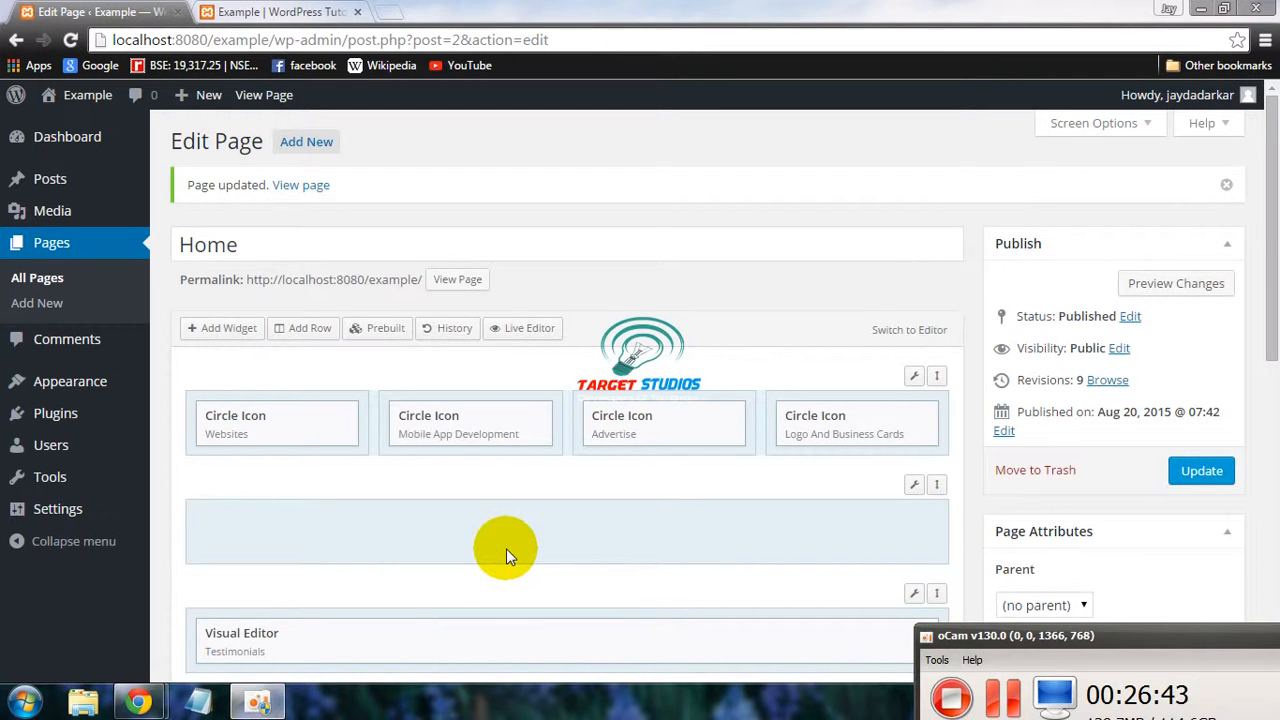
pyautogui.click(506, 548)
pyautogui.click(303, 11)
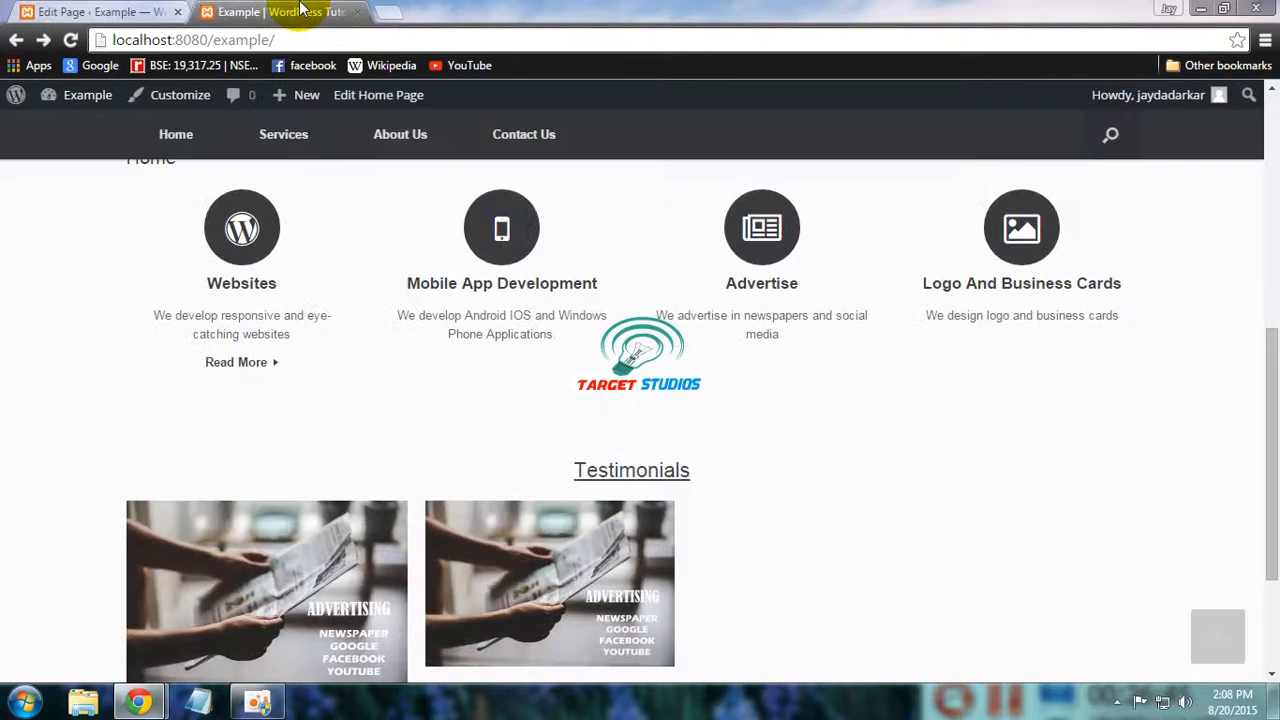
pyautogui.press('F5')
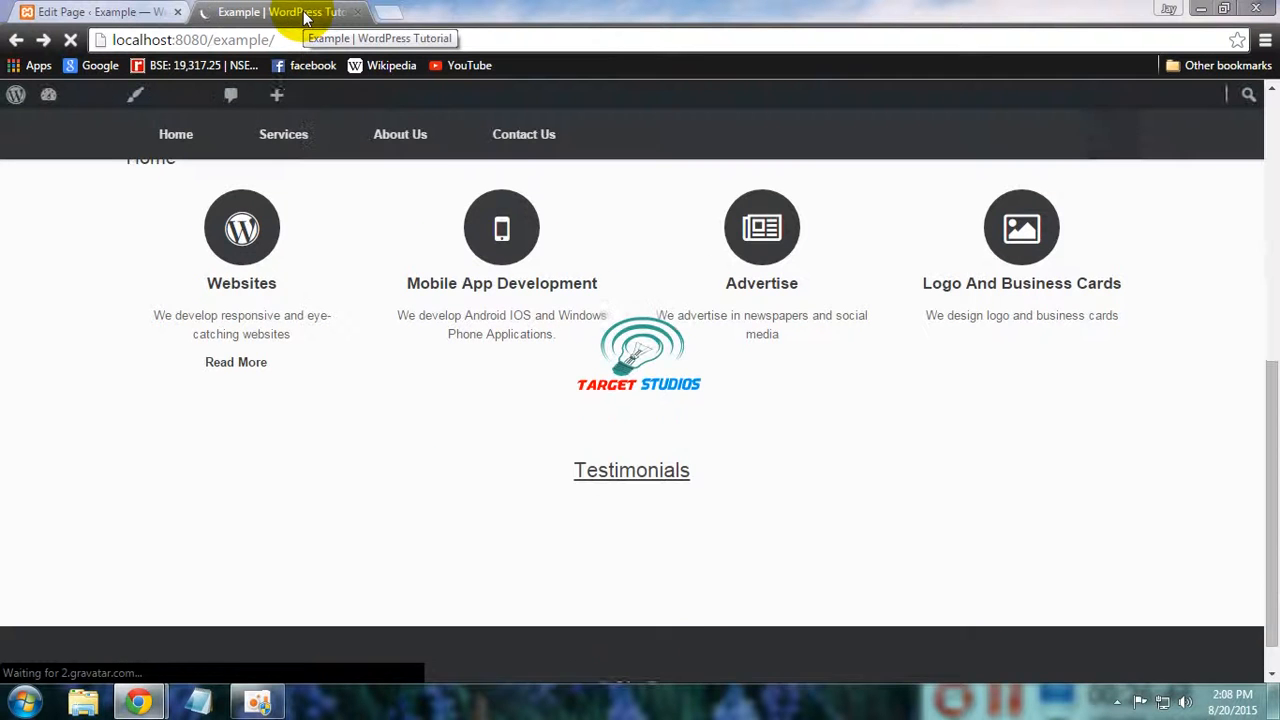
pyautogui.moveTo(1273, 372); pyautogui.dragTo(1275, 445)
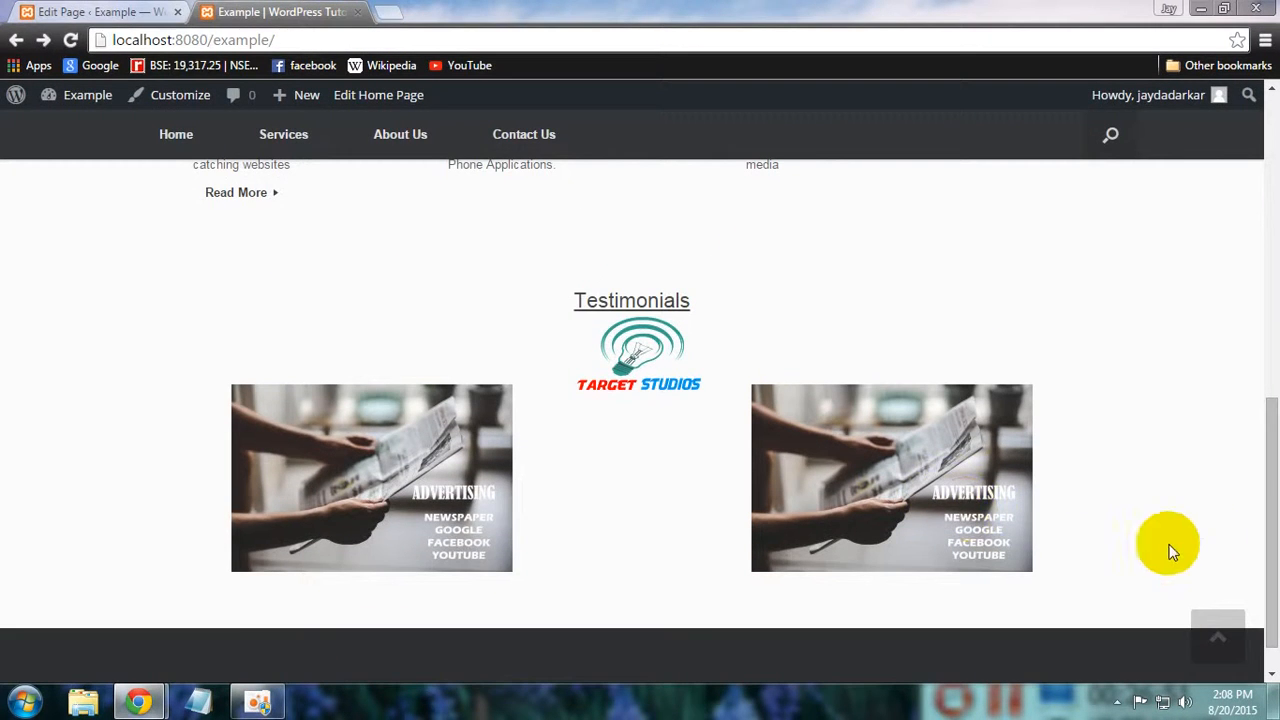
pyautogui.moveTo(1277, 540); pyautogui.dragTo(1277, 258)
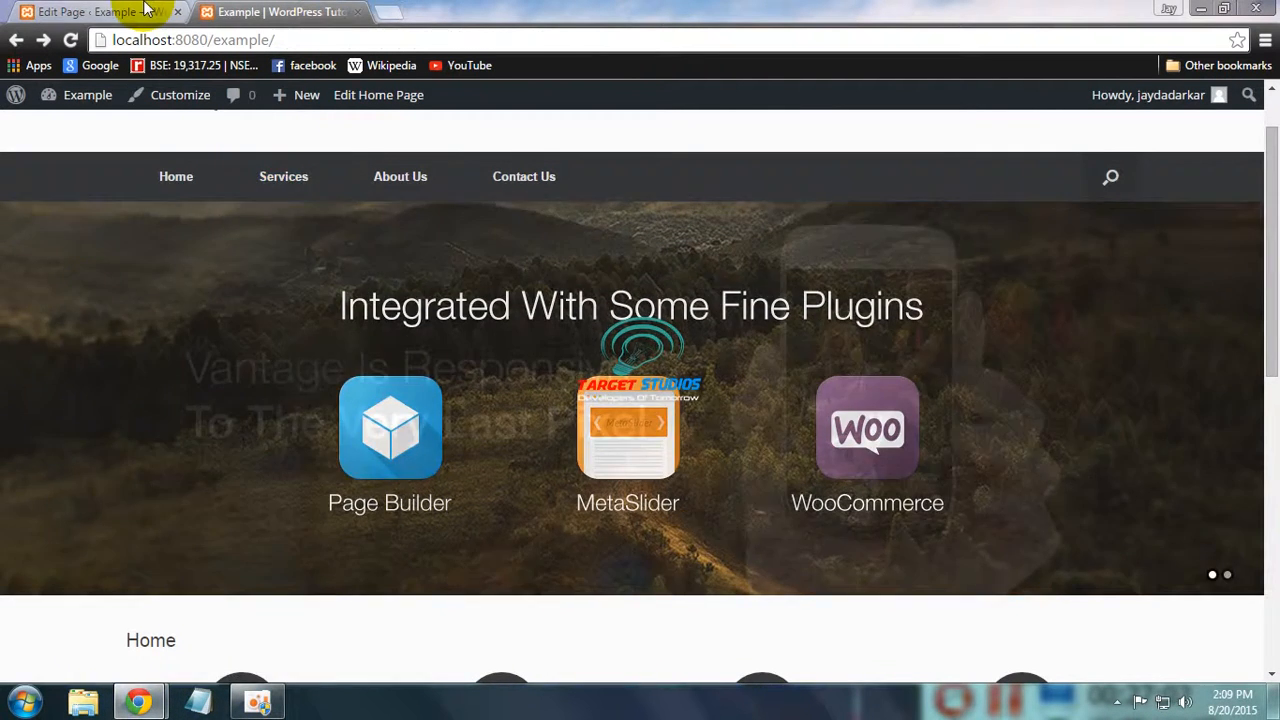
# Open the Services page for editing and switch it to the Page Builder layout
pyautogui.click(143, 11)
pyautogui.click(72, 246)
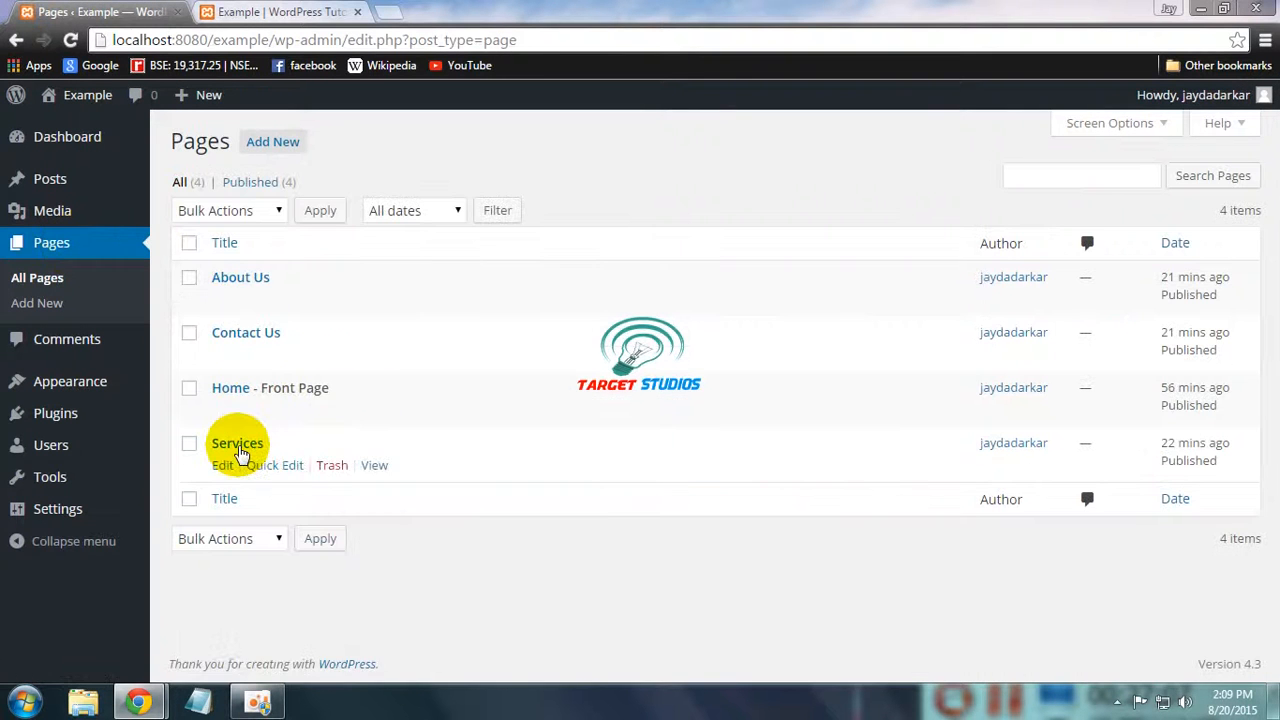
pyautogui.click(238, 446)
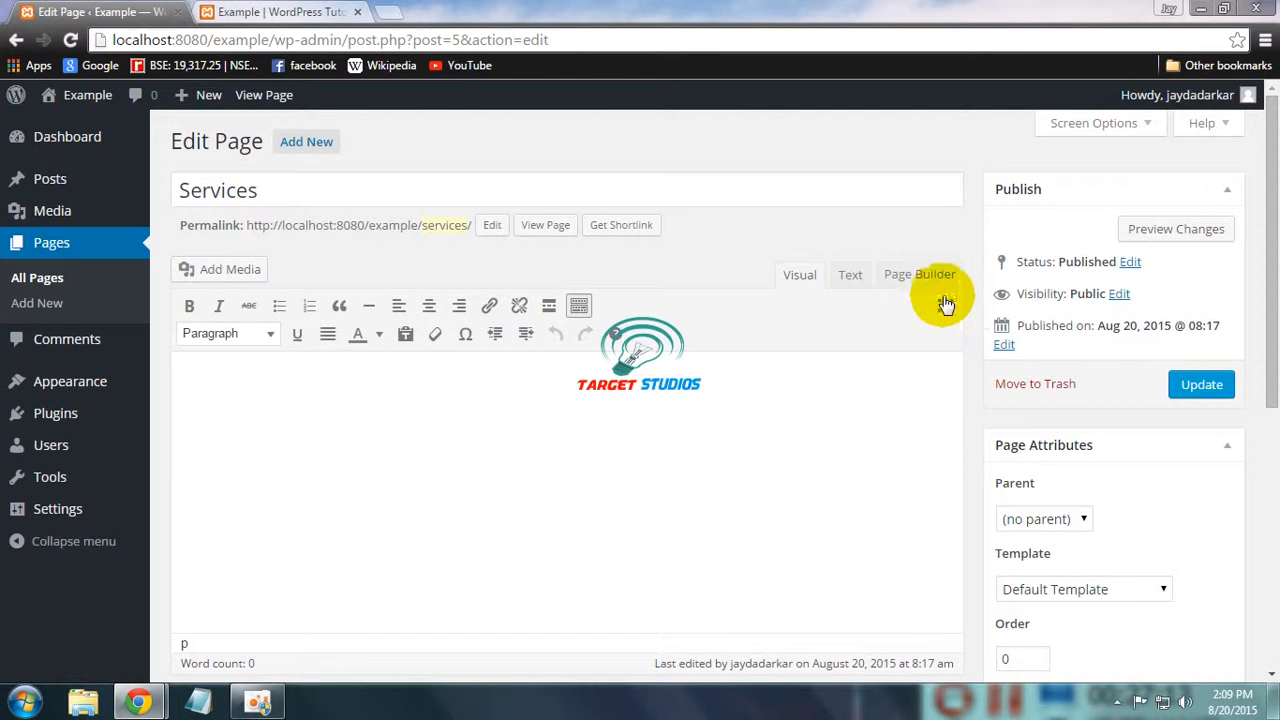
pyautogui.click(920, 275)
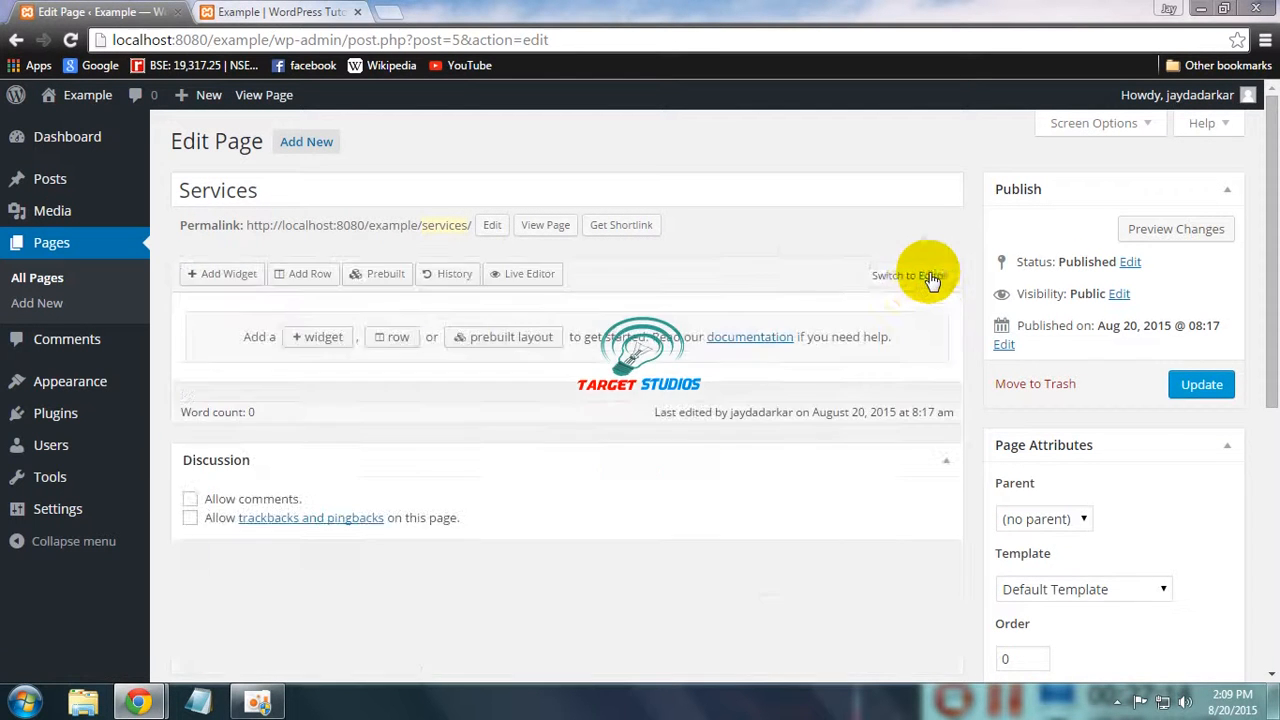
# Add a 20%/80% row with a Circle Icon widget left and a Visual Editor widget right
pyautogui.click(395, 340)
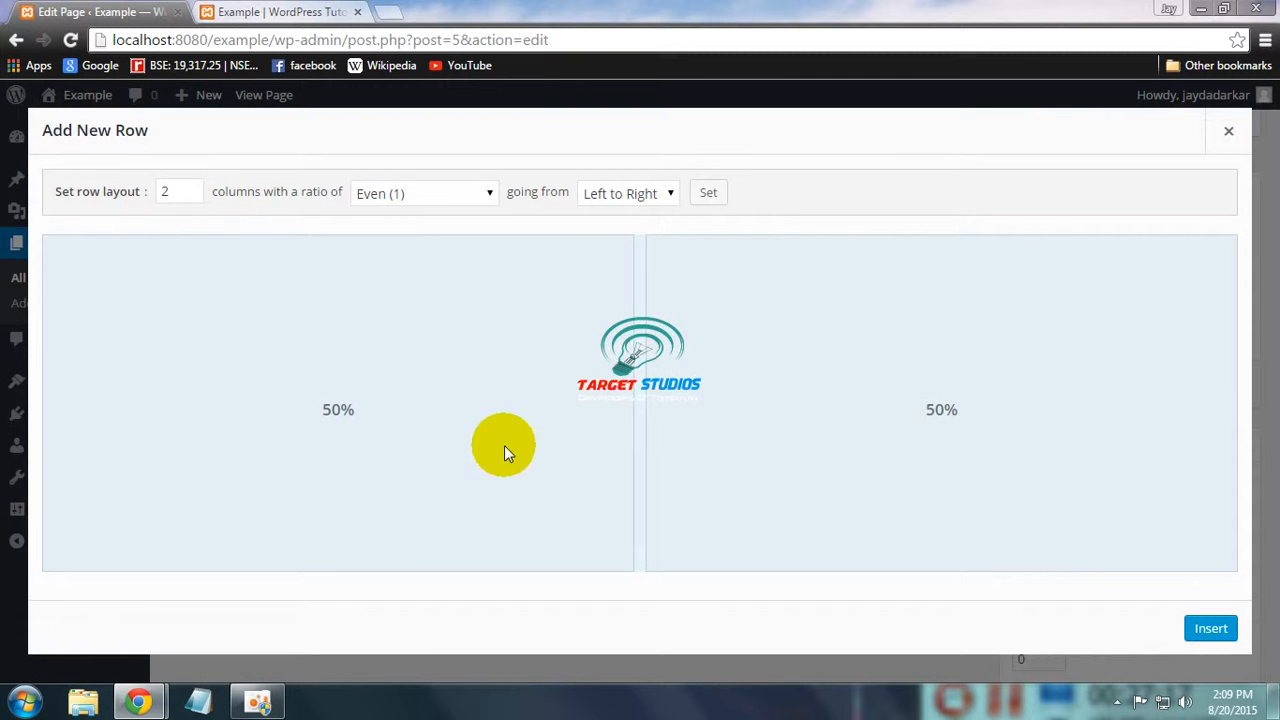
pyautogui.moveTo(636, 400); pyautogui.dragTo(280, 449)
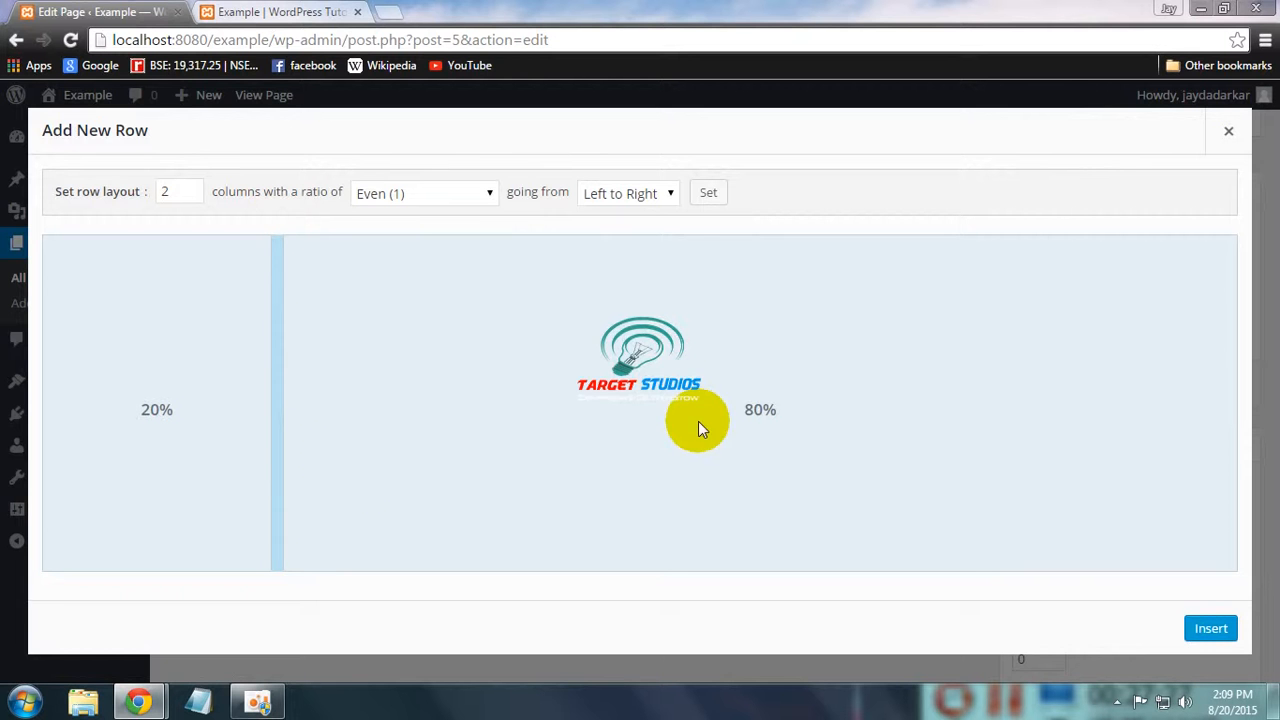
pyautogui.click(1210, 628)
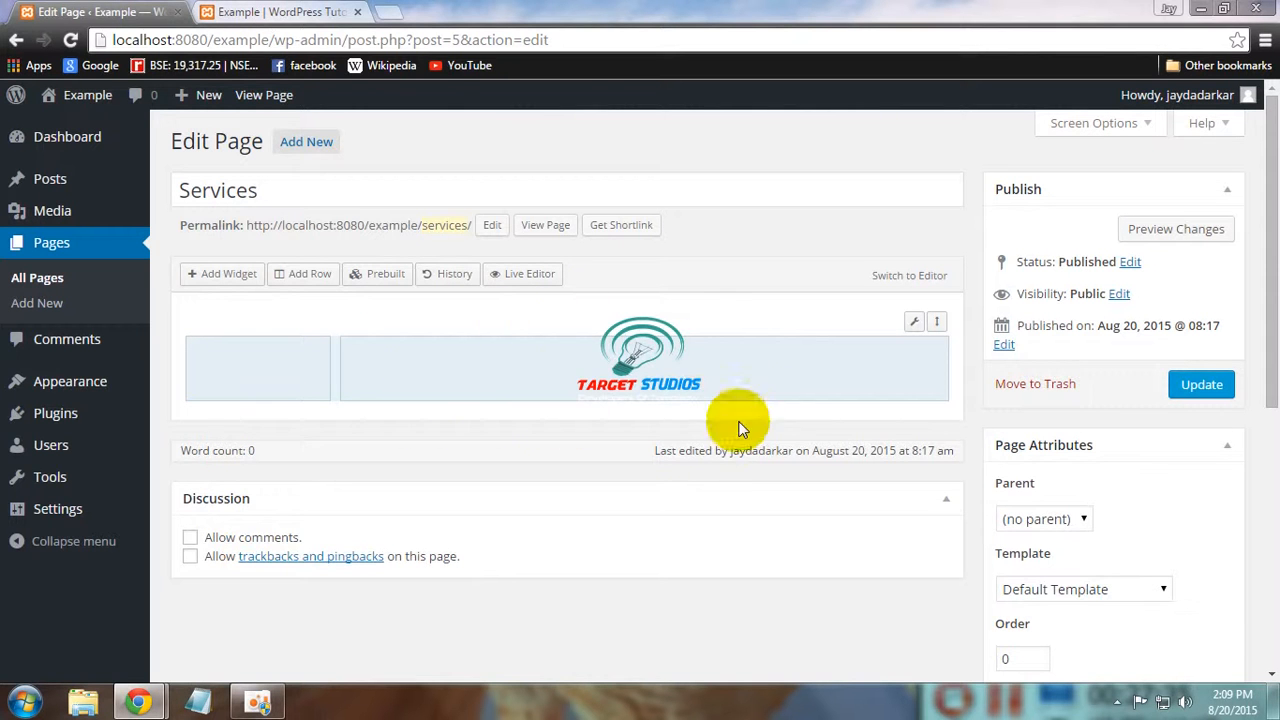
pyautogui.click(235, 375)
pyautogui.click(218, 275)
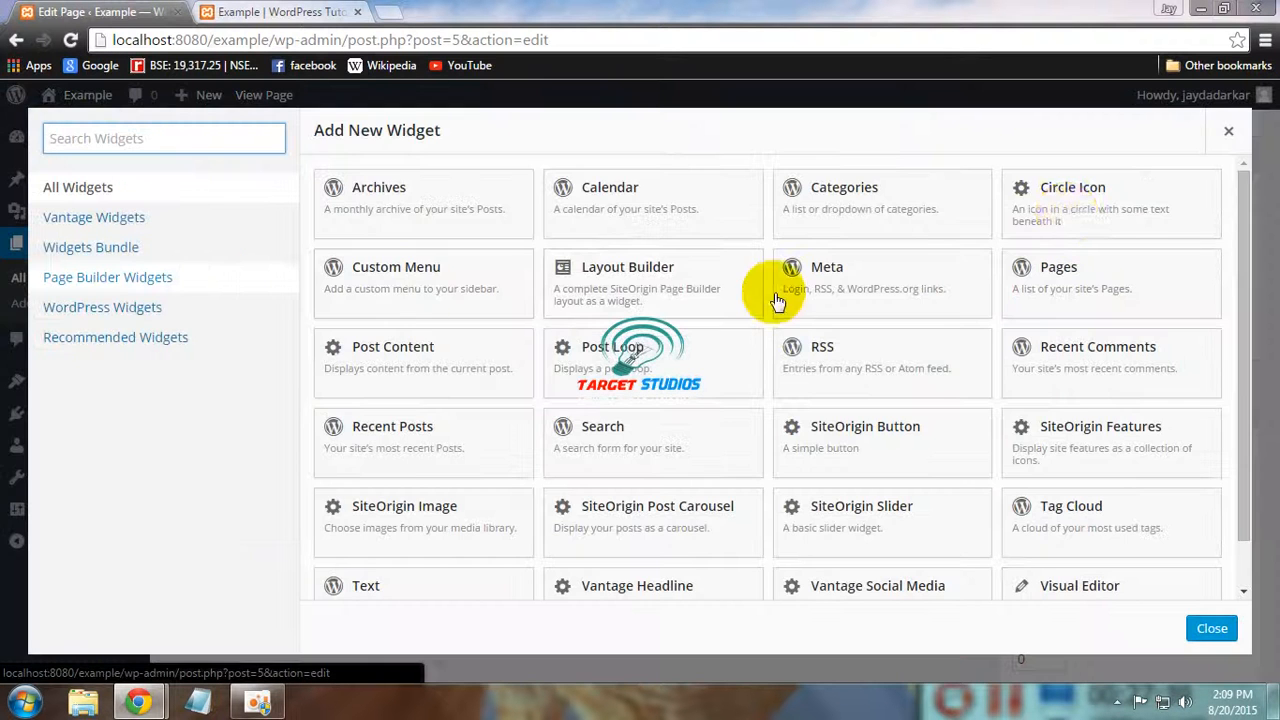
pyautogui.click(1066, 216)
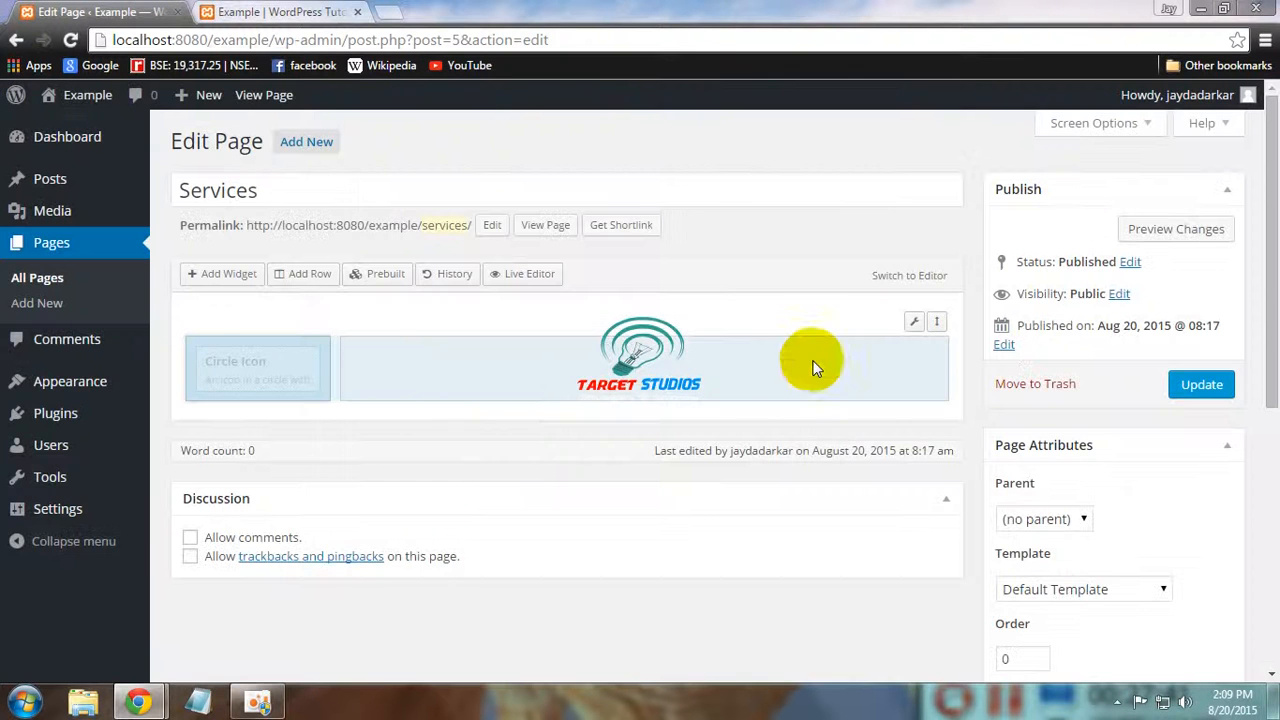
pyautogui.click(479, 372)
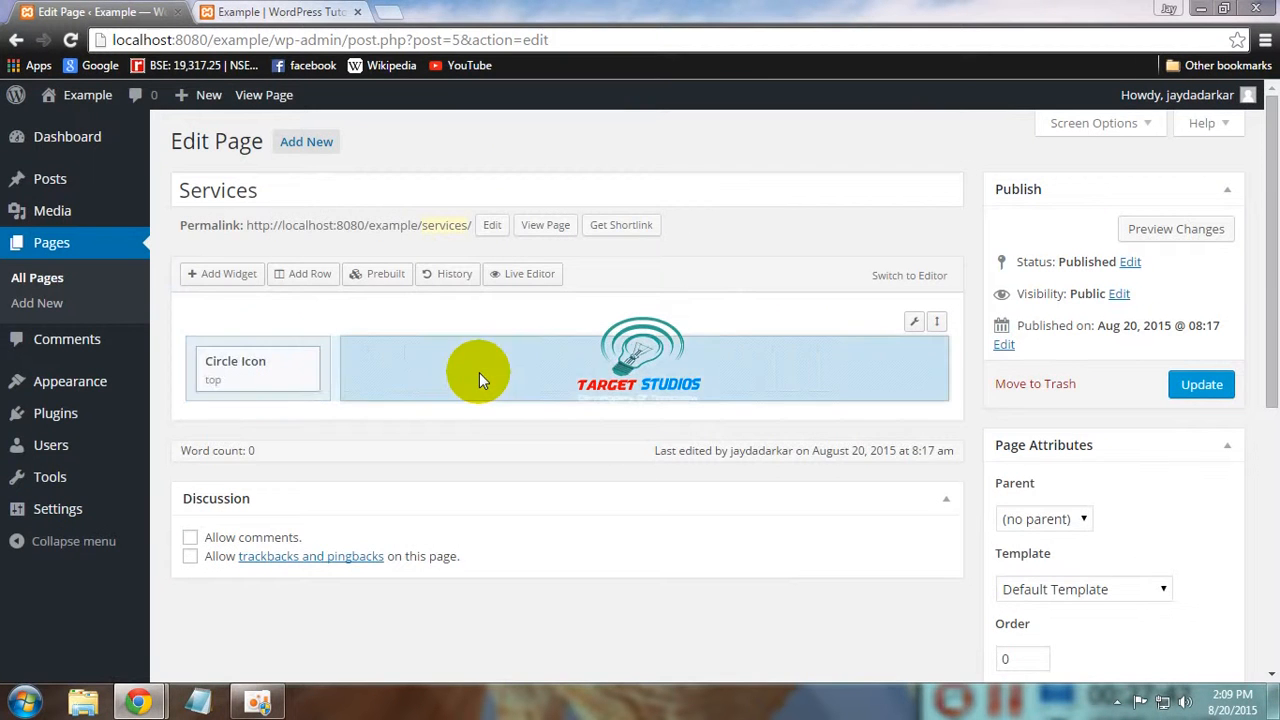
pyautogui.click(222, 273)
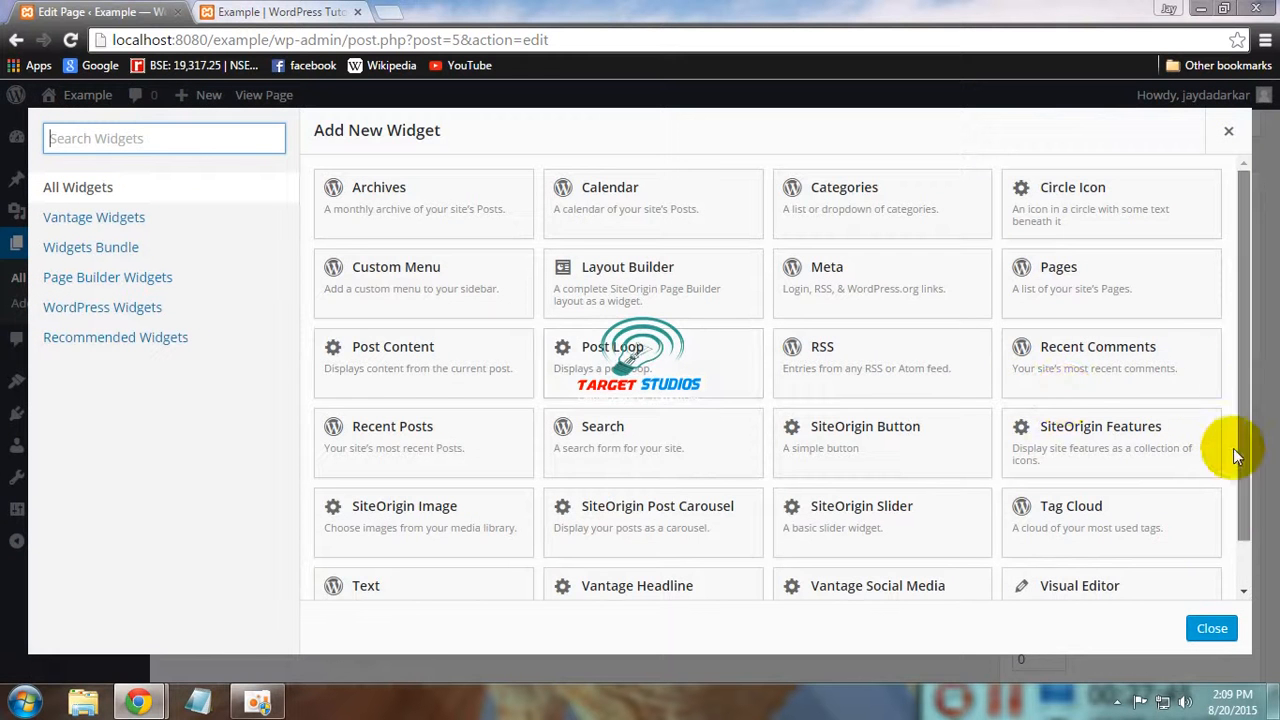
pyautogui.scroll(-1, 1150, 550)
pyautogui.click(1058, 536)
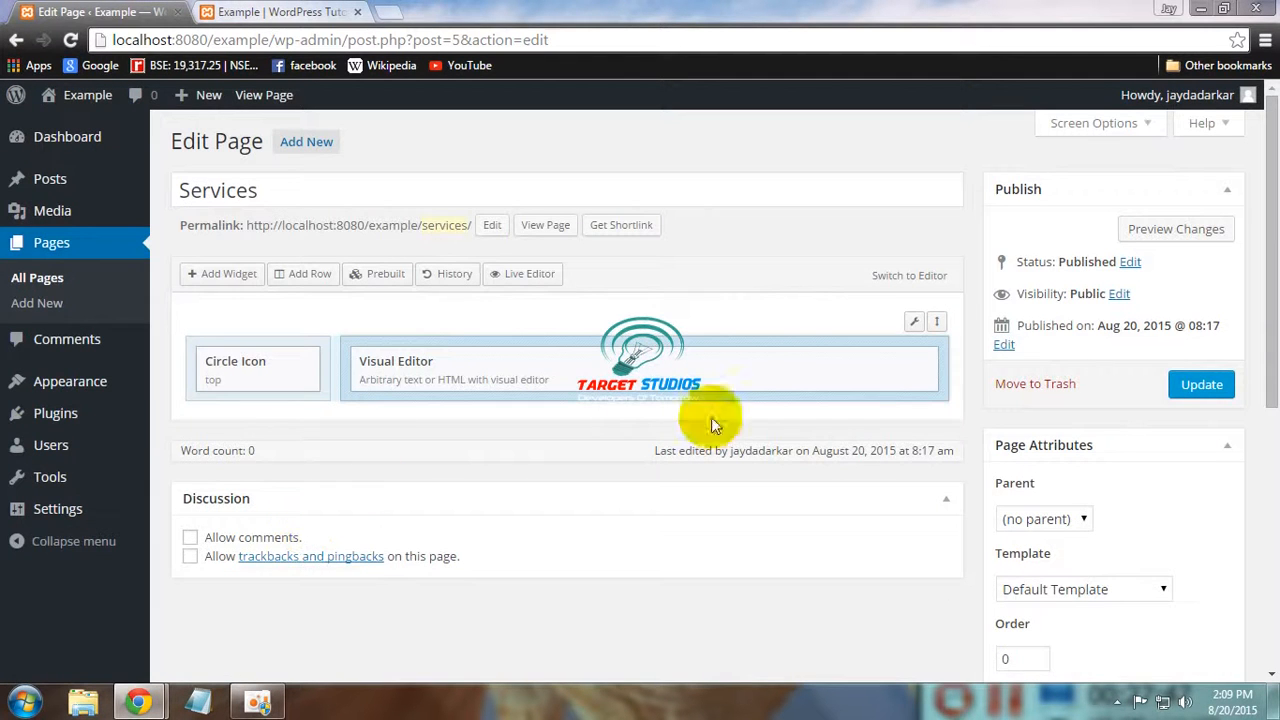
# Duplicate the icon-and-text row three times so there are four identical rows
pyautogui.moveTo(914, 321)
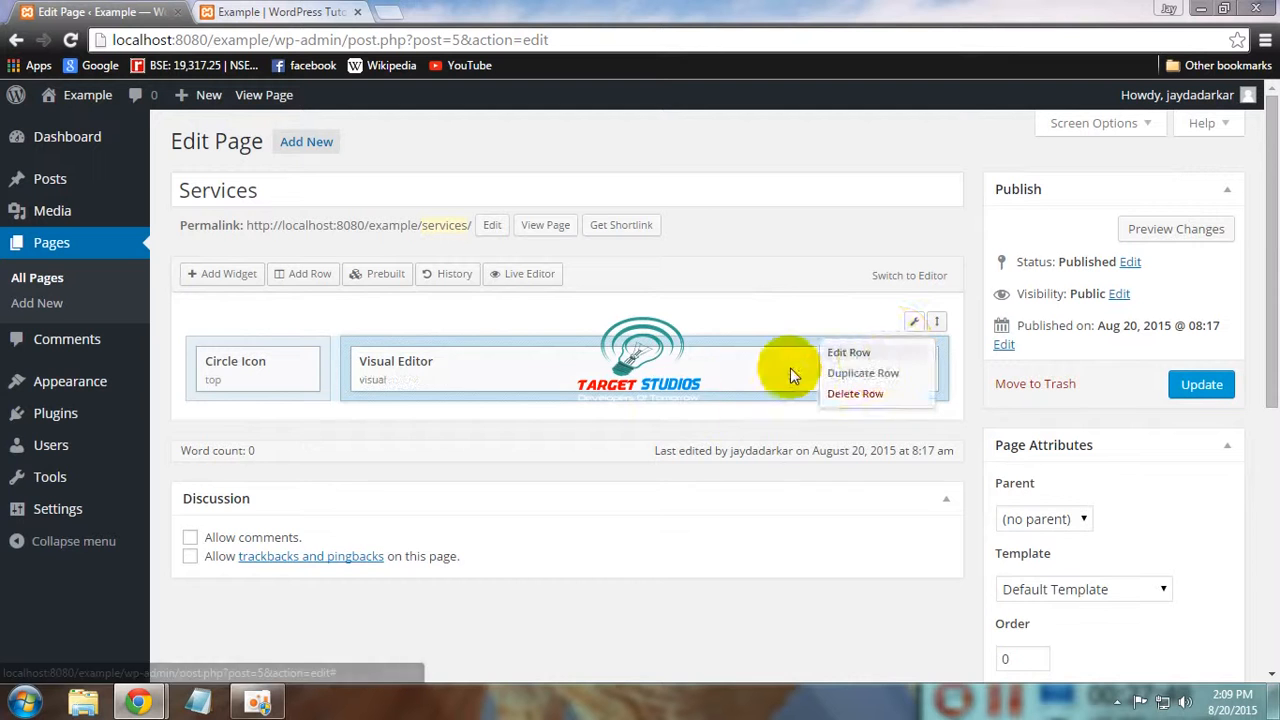
pyautogui.click(862, 373)
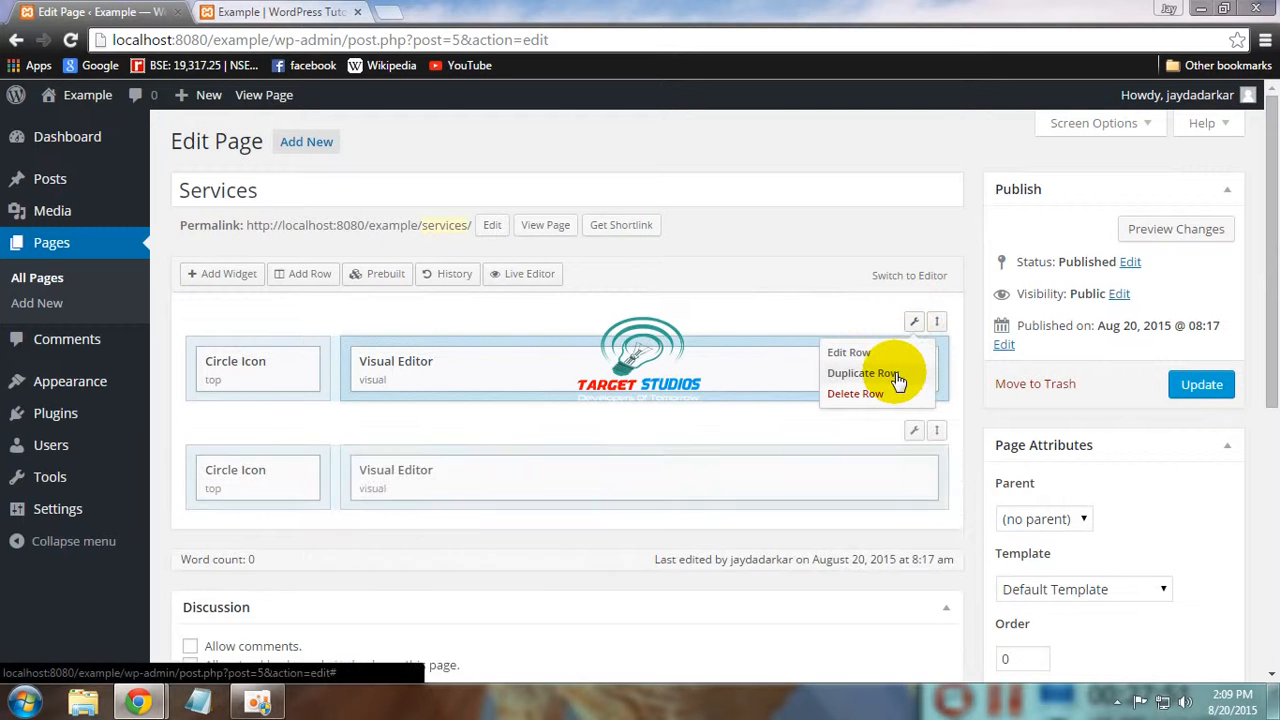
pyautogui.click(862, 373)
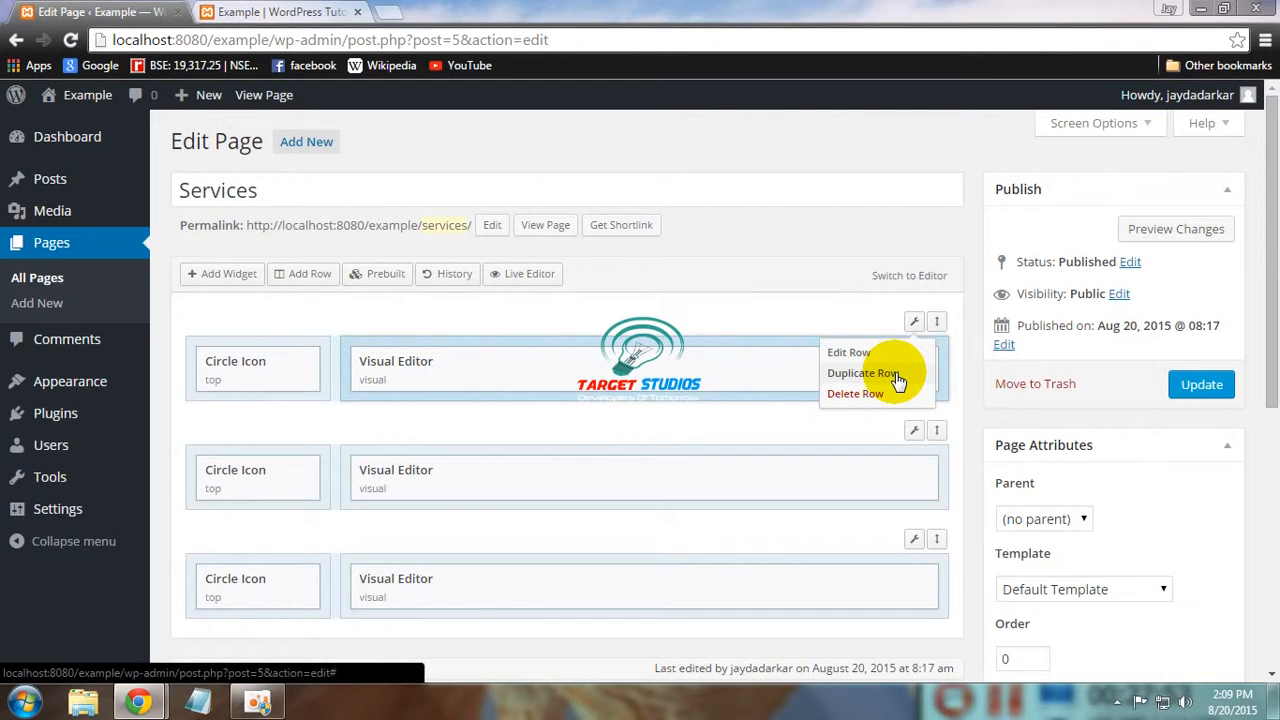
pyautogui.click(898, 375)
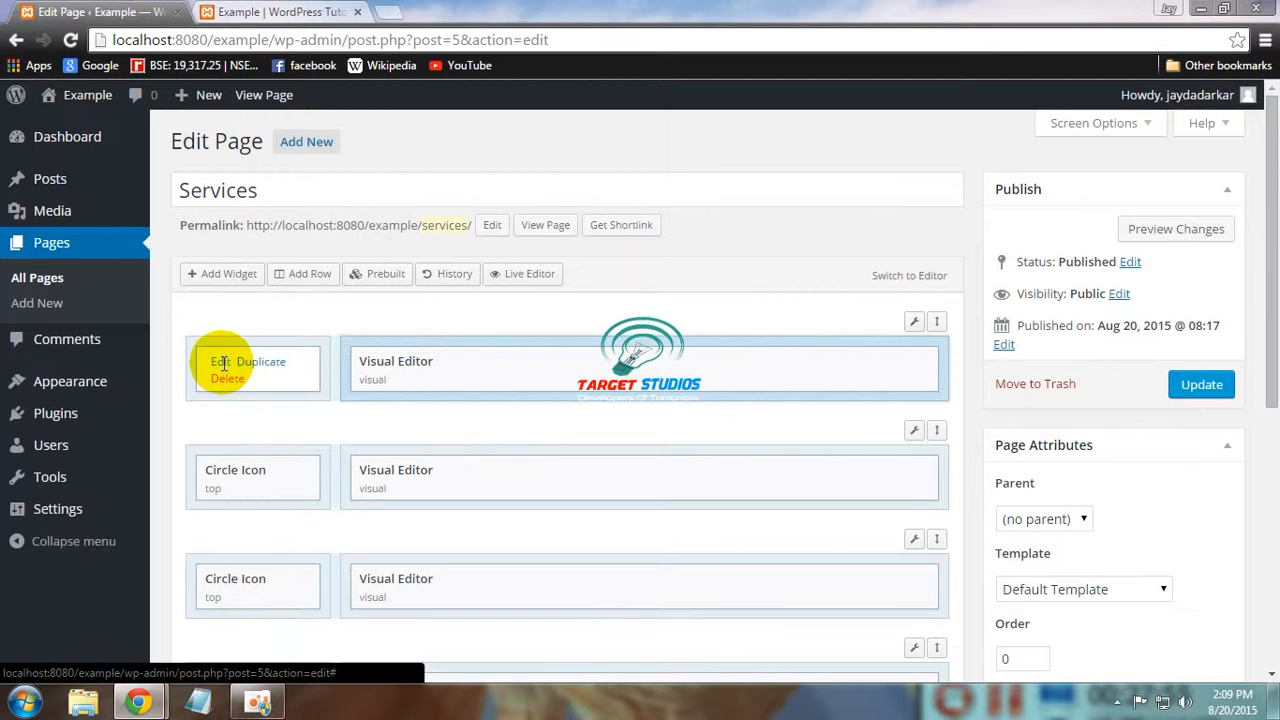
pyautogui.click(220, 362)
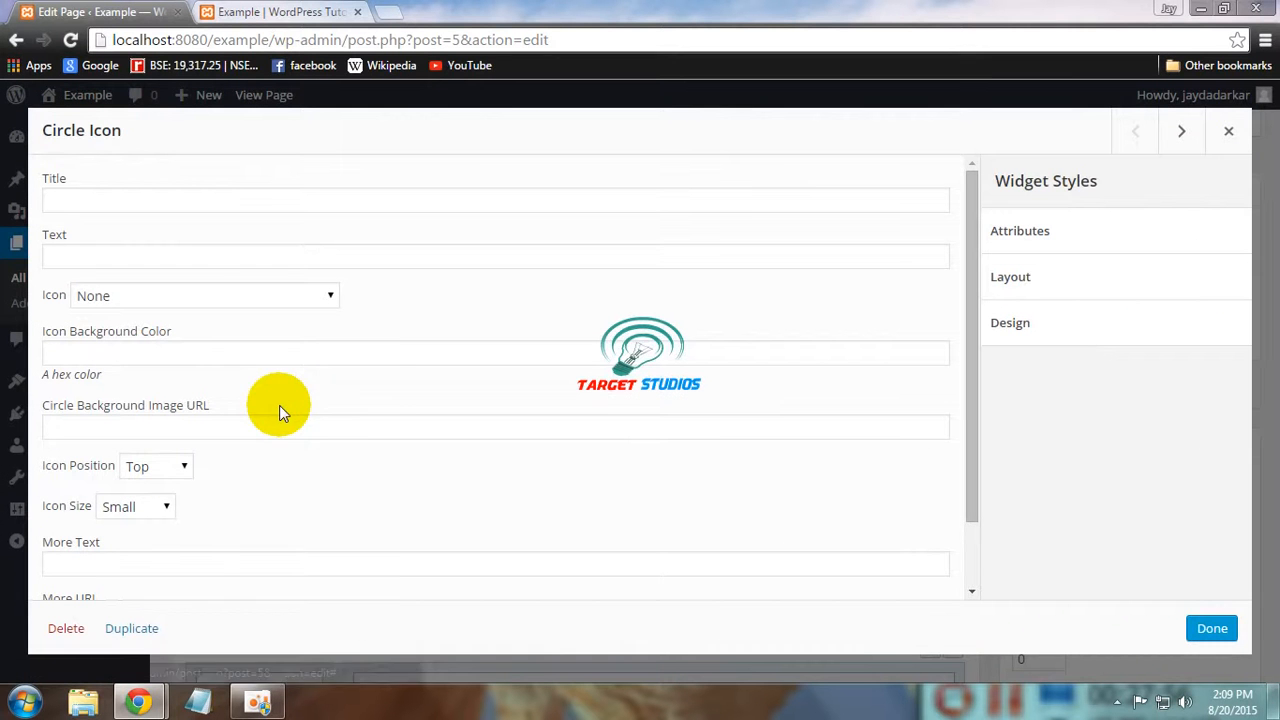
# Set the first Circle Icon to the Wordpress icon at Medium size
pyautogui.click(233, 296)
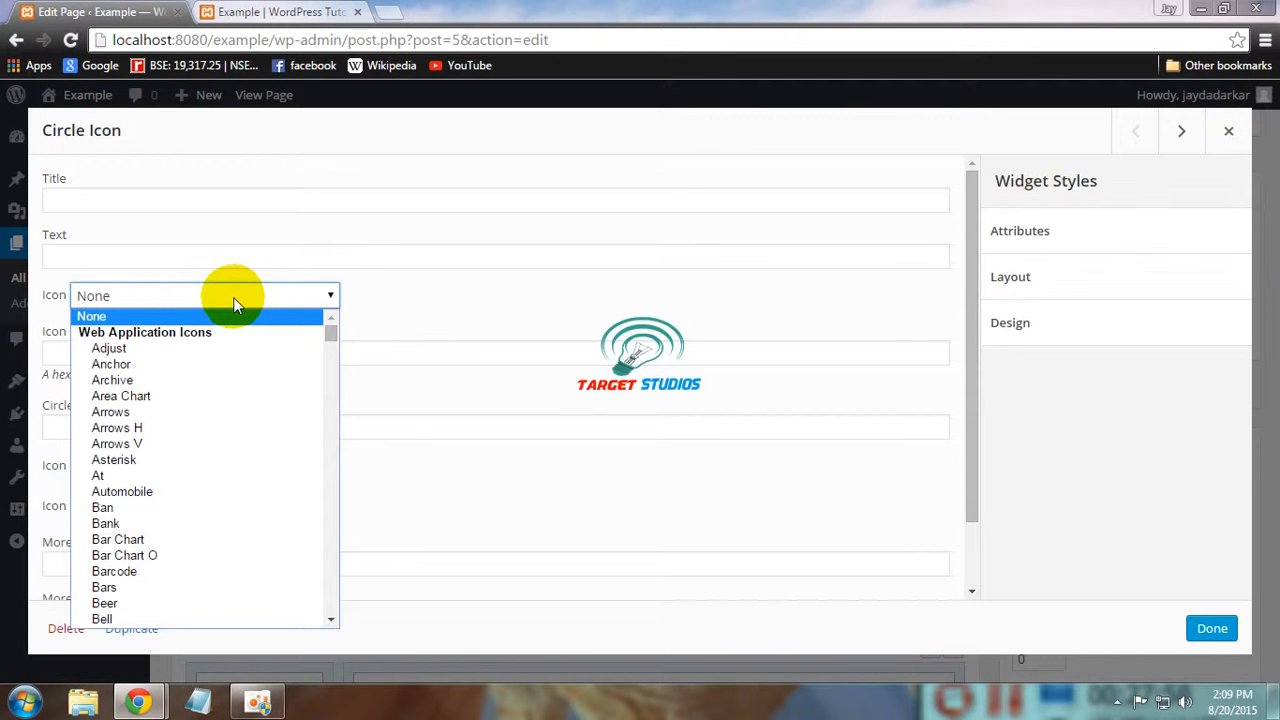
pyautogui.write('wor')
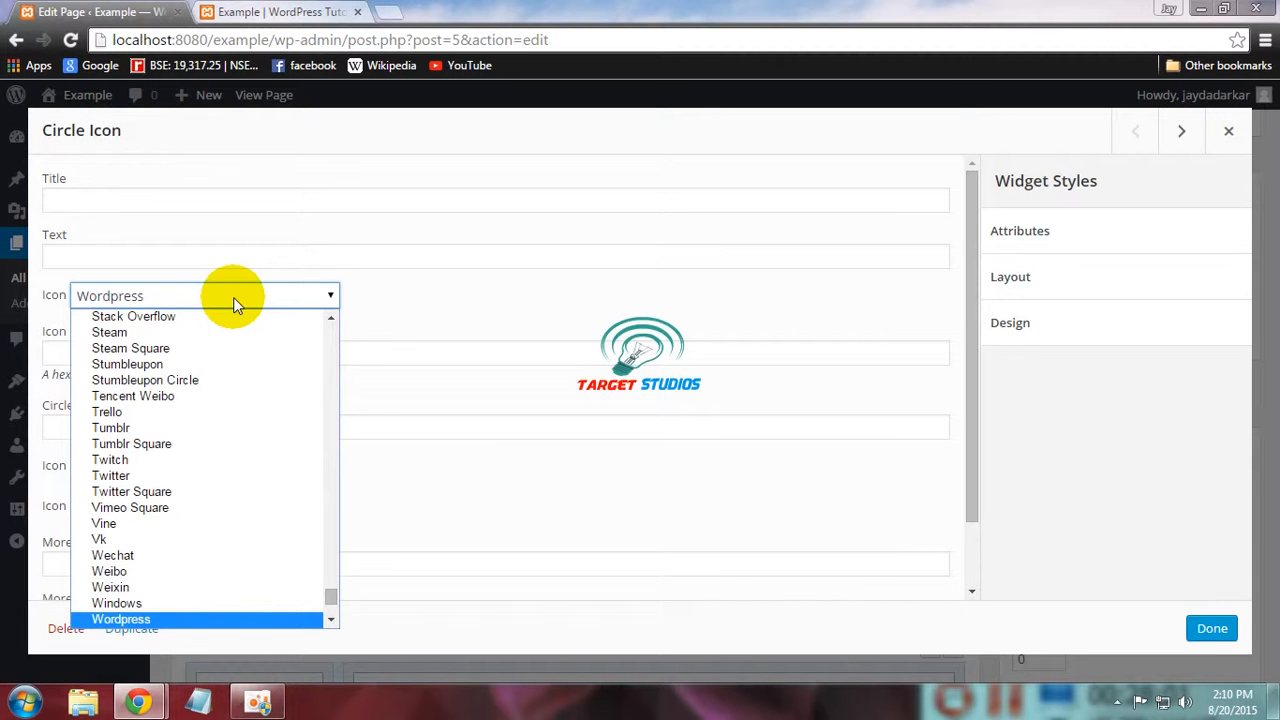
pyautogui.press('Return')
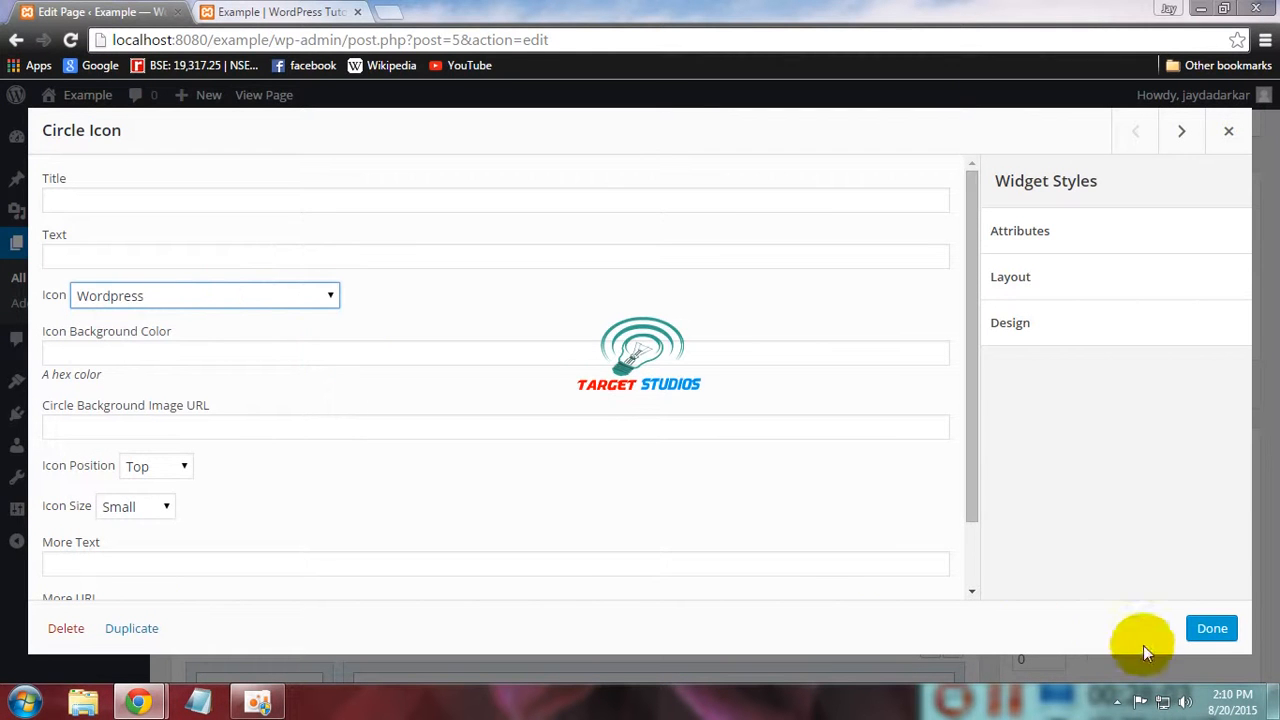
pyautogui.click(172, 505)
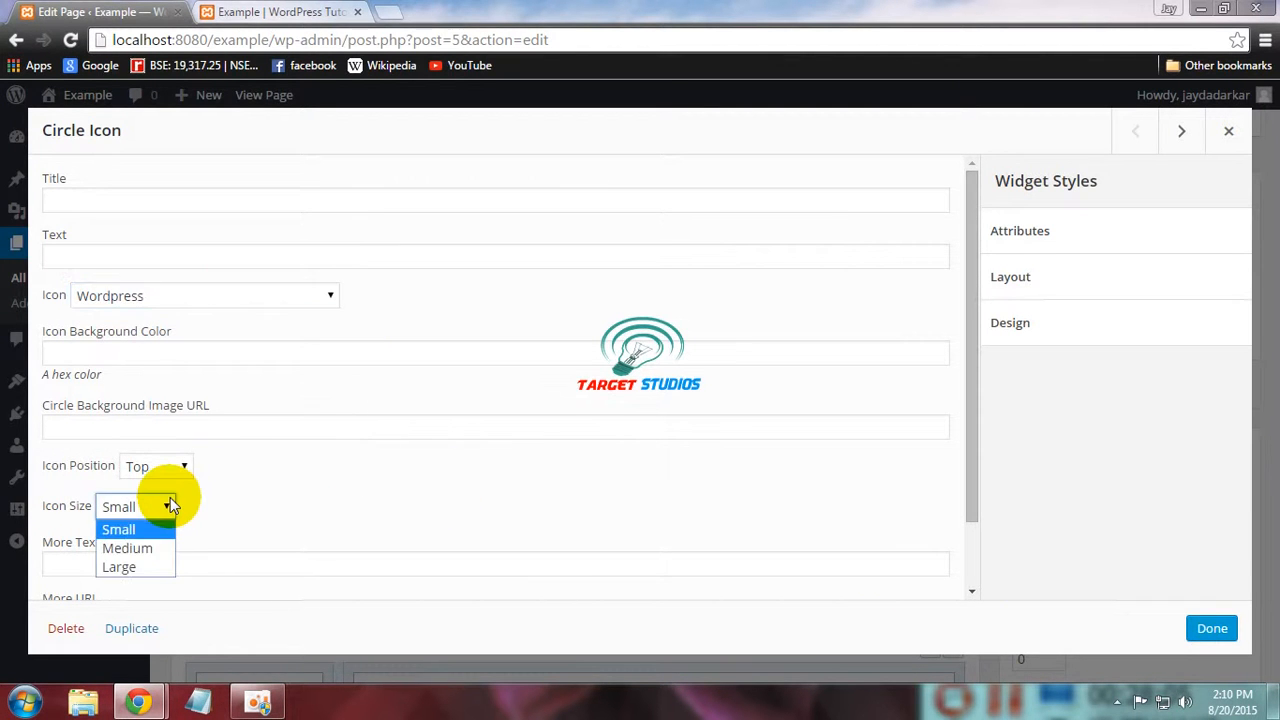
pyautogui.click(163, 531)
pyautogui.press('Down')
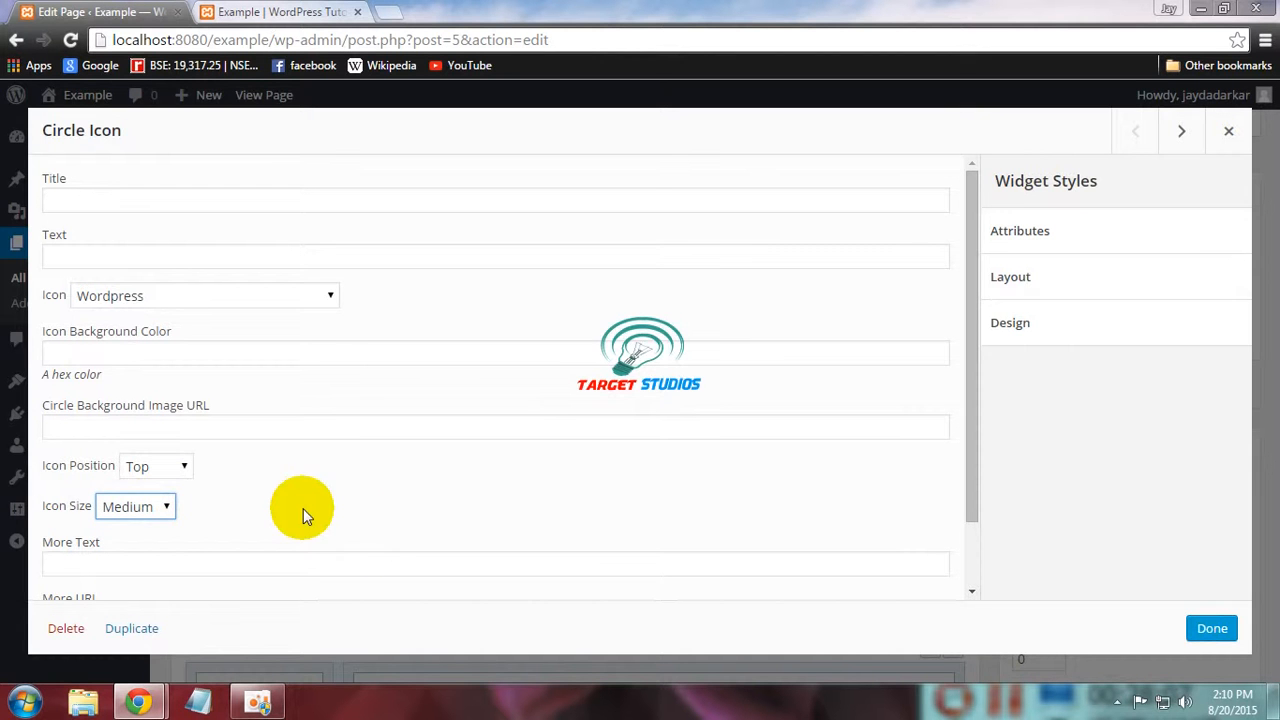
pyautogui.click(1210, 628)
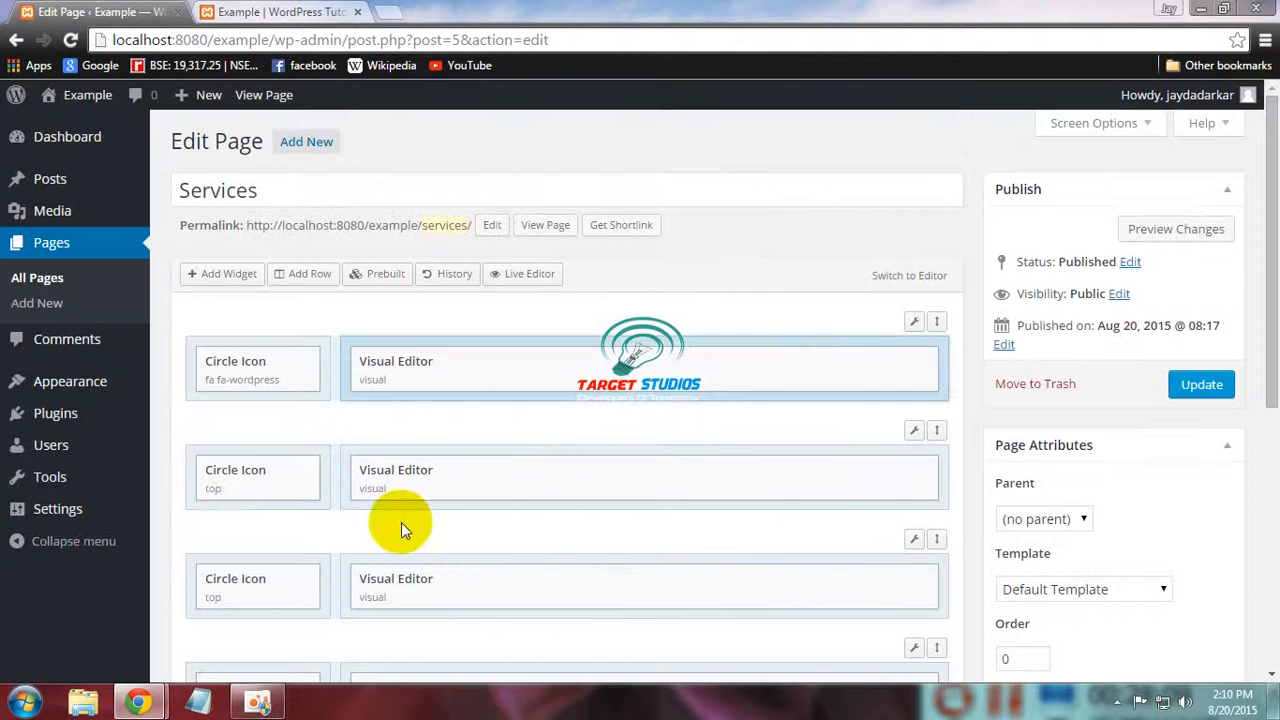
# Give the second Circle Icon the Mobile Phone icon
pyautogui.click(216, 473)
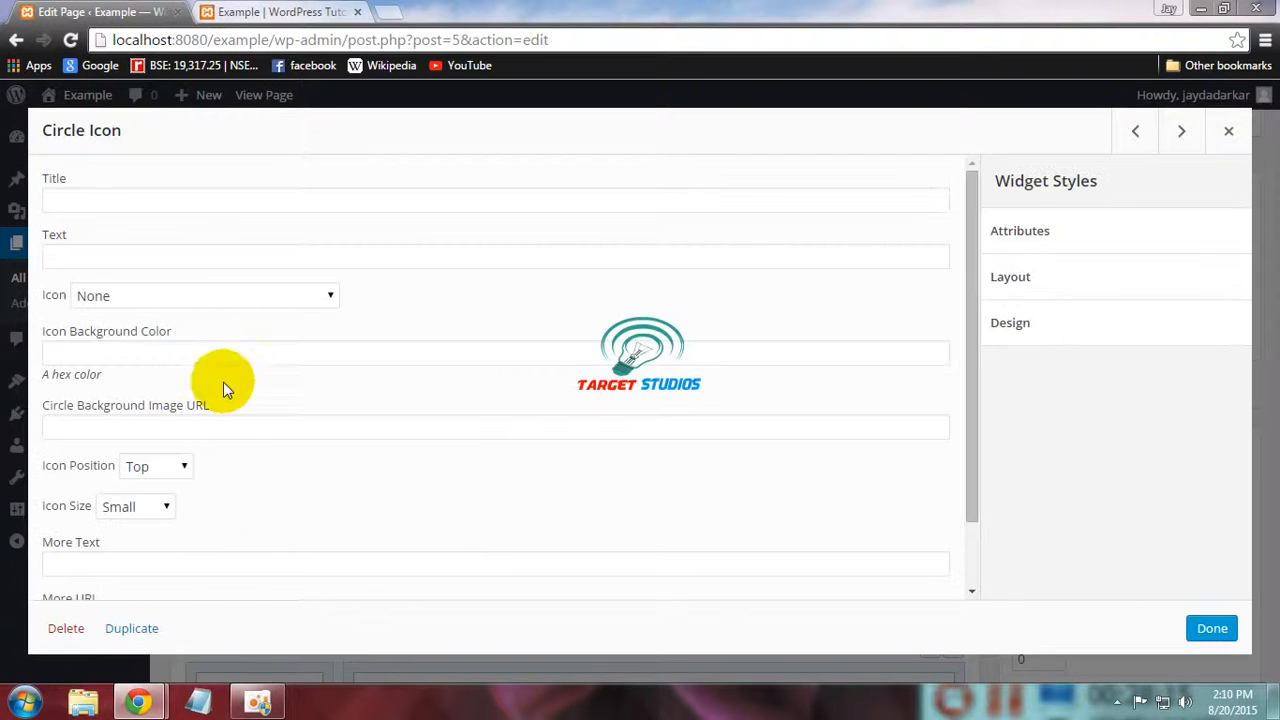
pyautogui.click(250, 296)
pyautogui.write('mo')
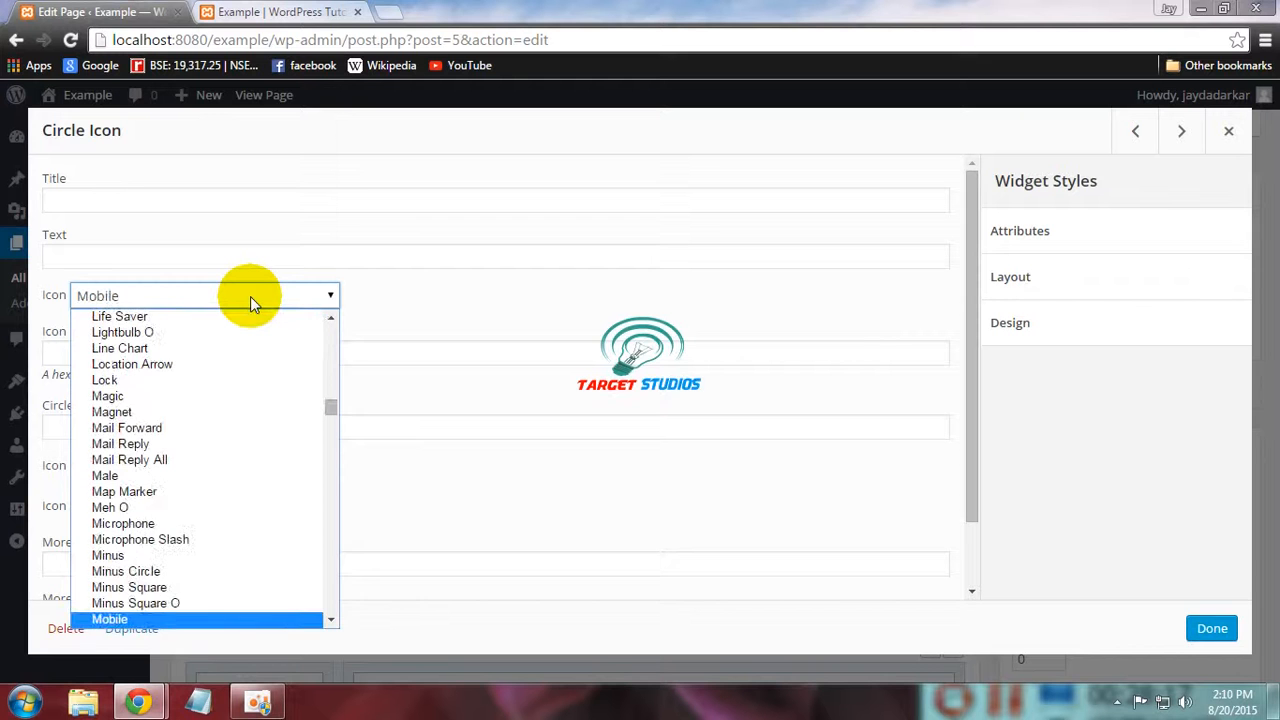
pyautogui.press('Down')
pyautogui.press('Return')
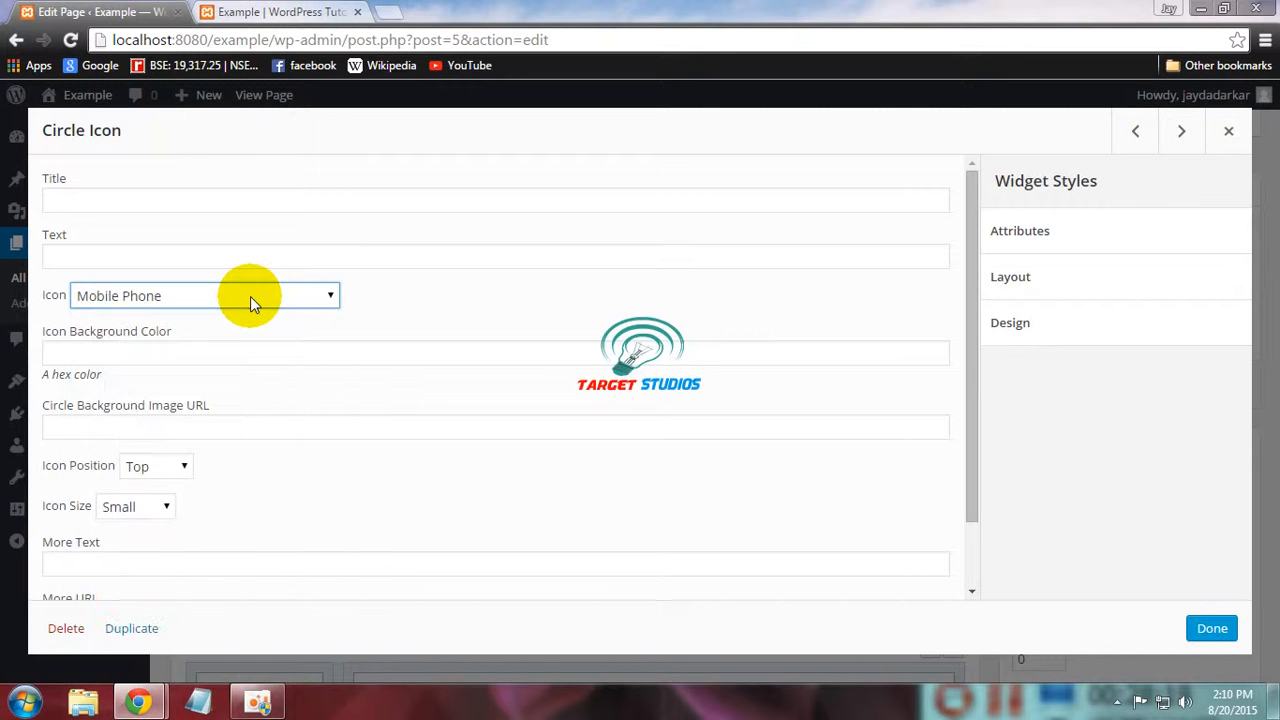
pyautogui.click(1211, 628)
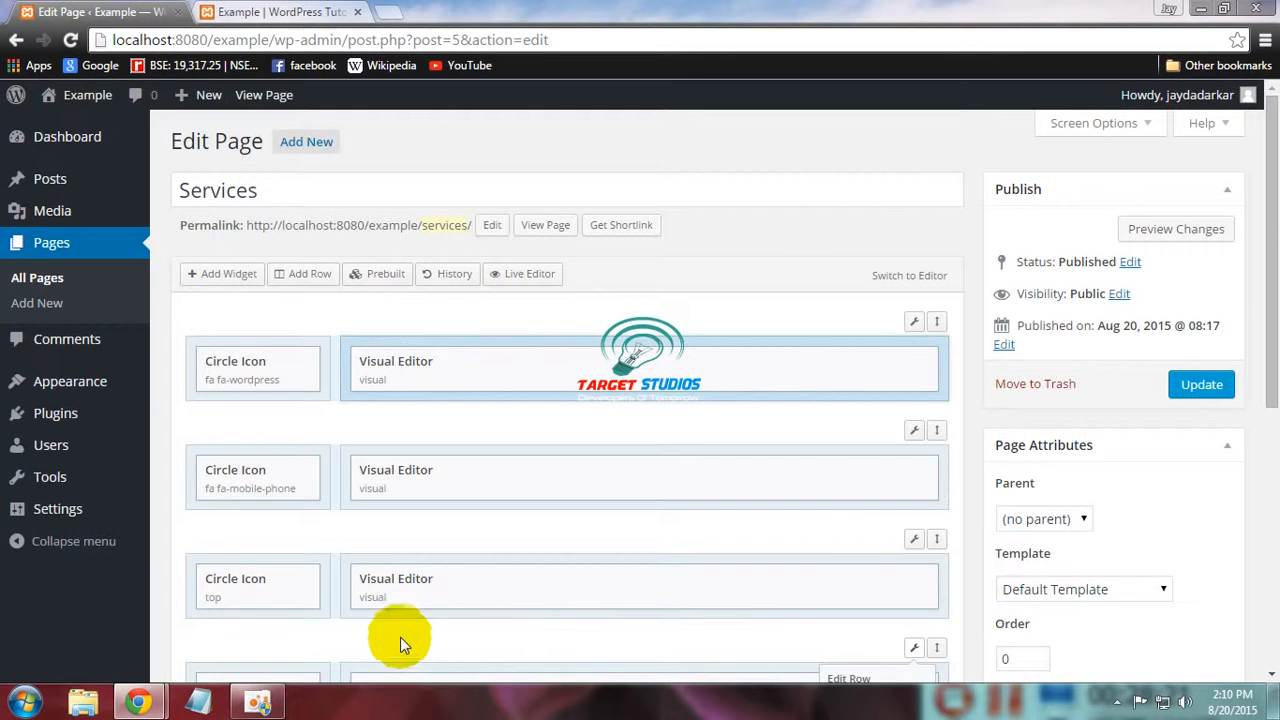
# Give the third Circle Icon the Newspaper O icon
pyautogui.click(220, 580)
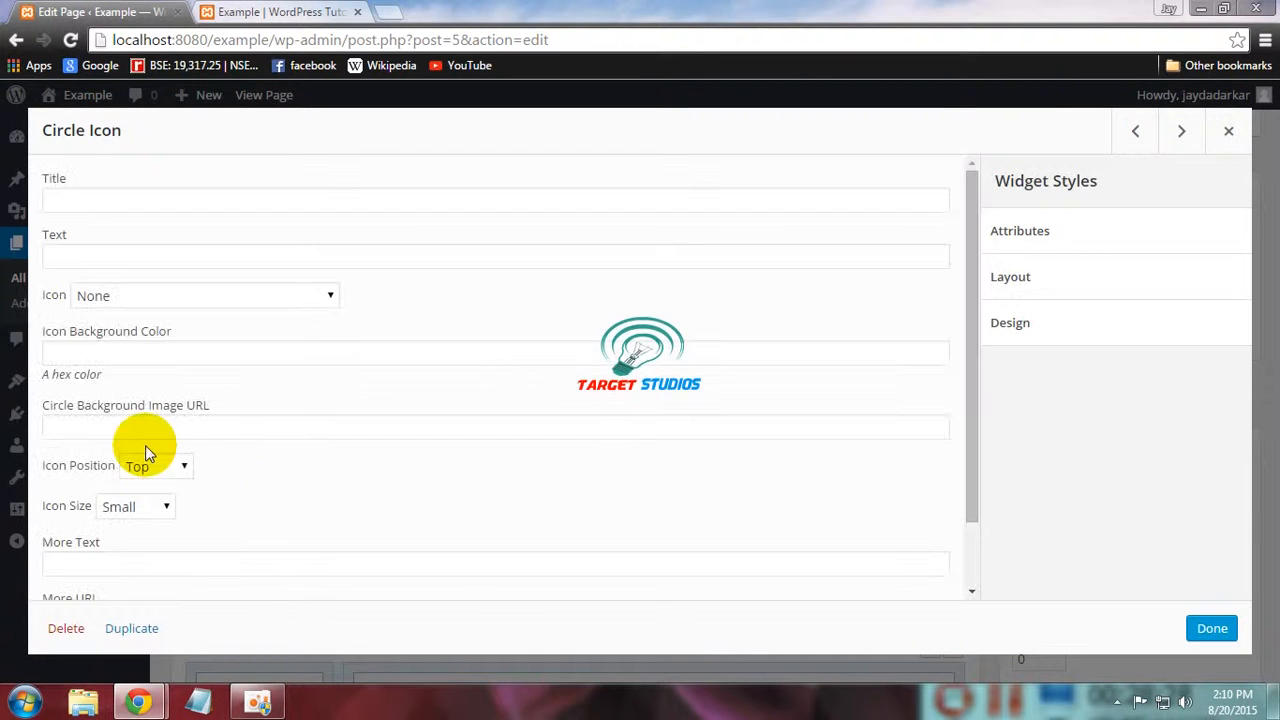
pyautogui.click(143, 297)
pyautogui.write('ne')
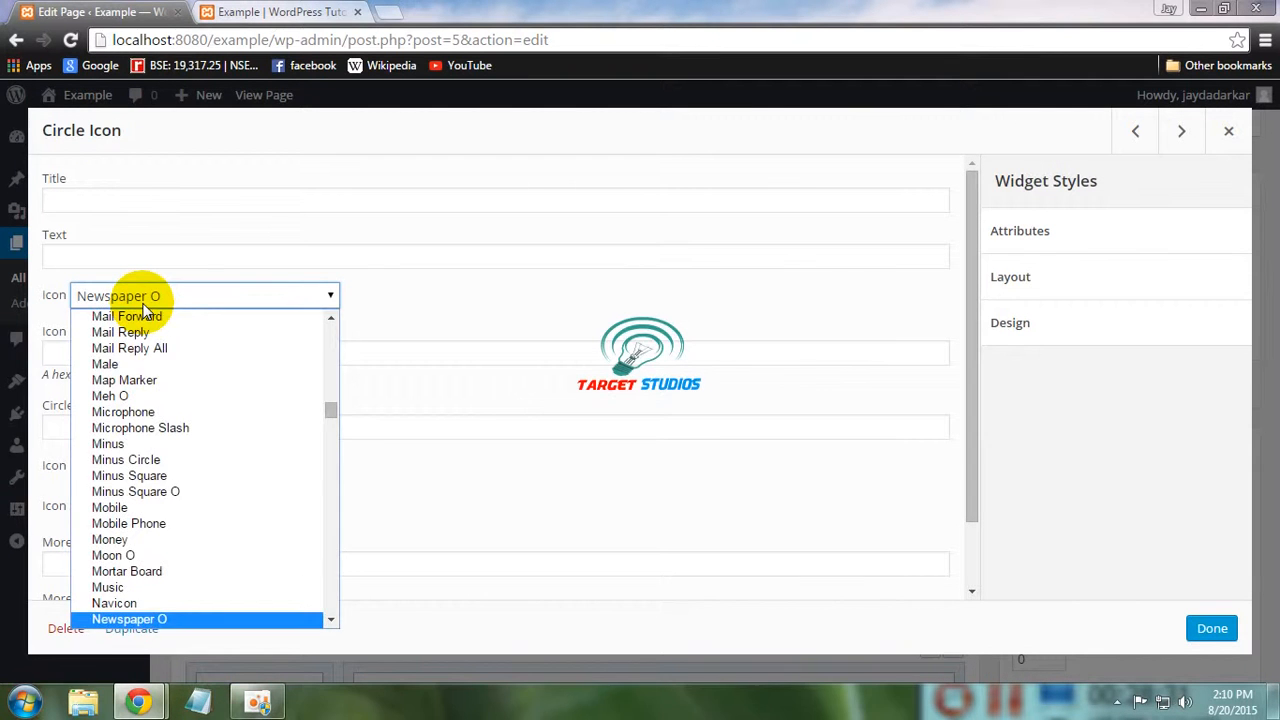
pyautogui.press('Return')
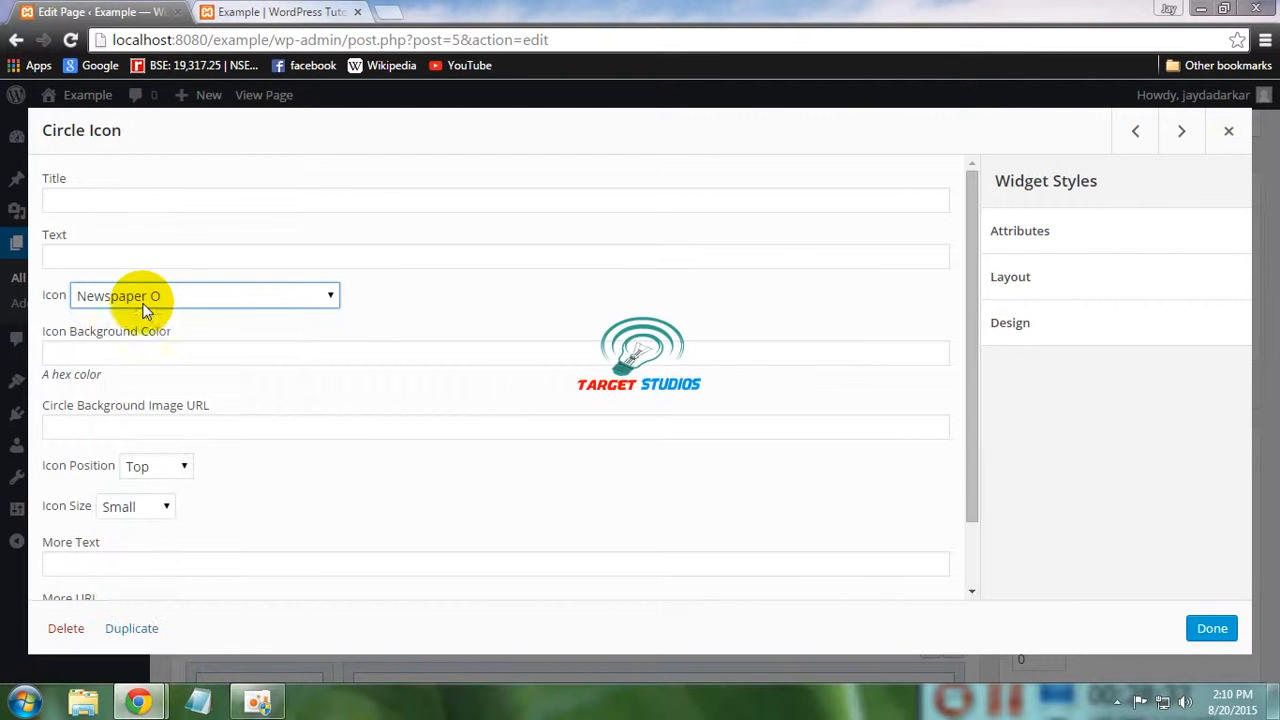
pyautogui.click(1210, 628)
# Give the fourth Circle Icon the Picture O icon
pyautogui.moveTo(1273, 402); pyautogui.dragTo(1273, 432)
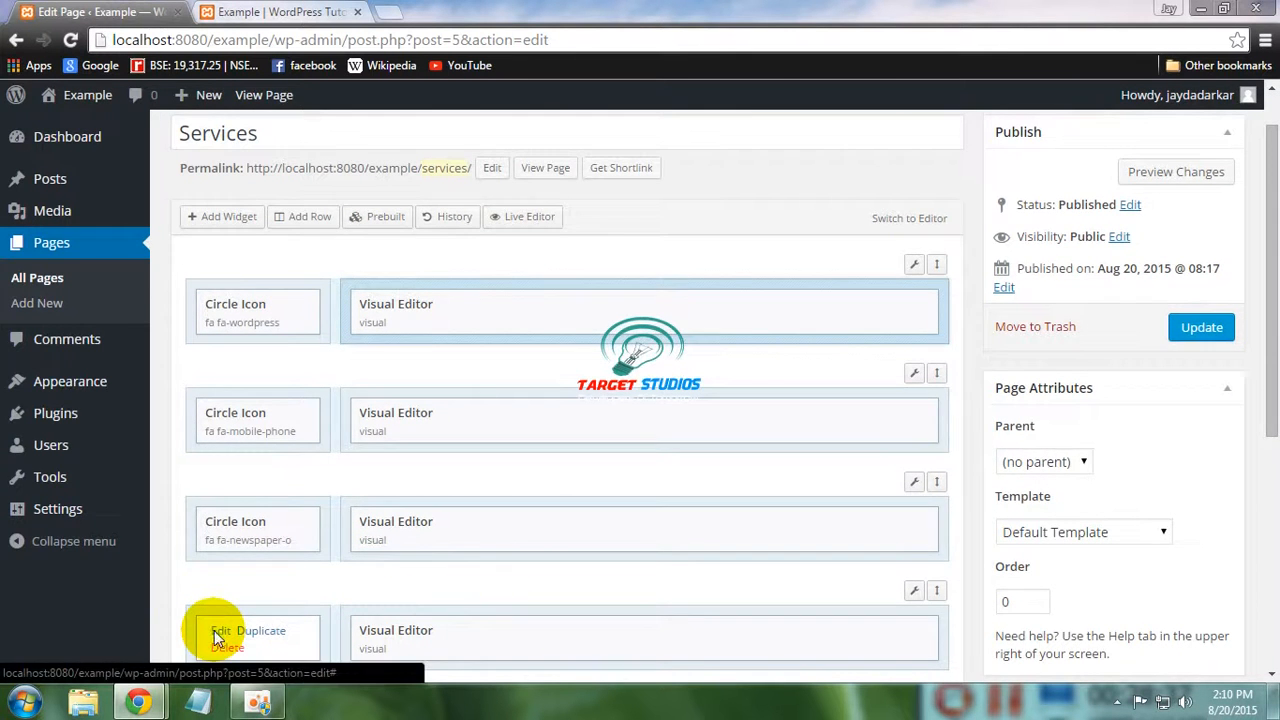
pyautogui.click(218, 634)
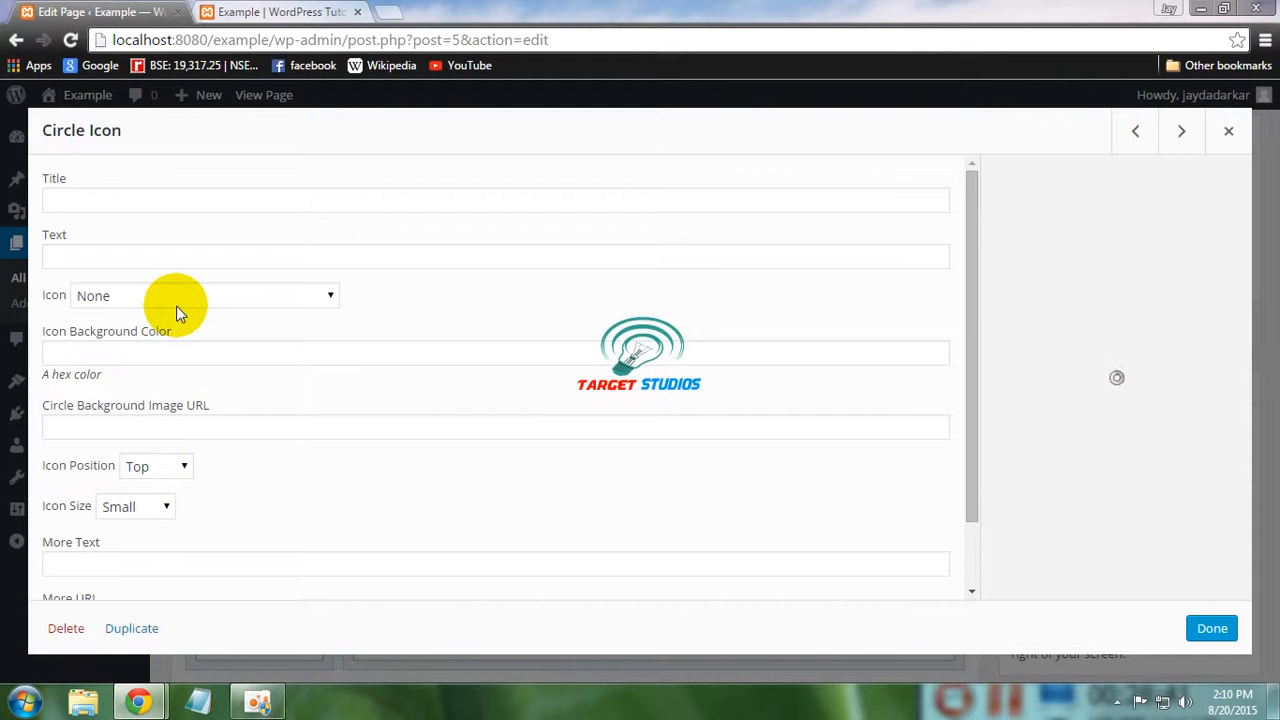
pyautogui.click(177, 304)
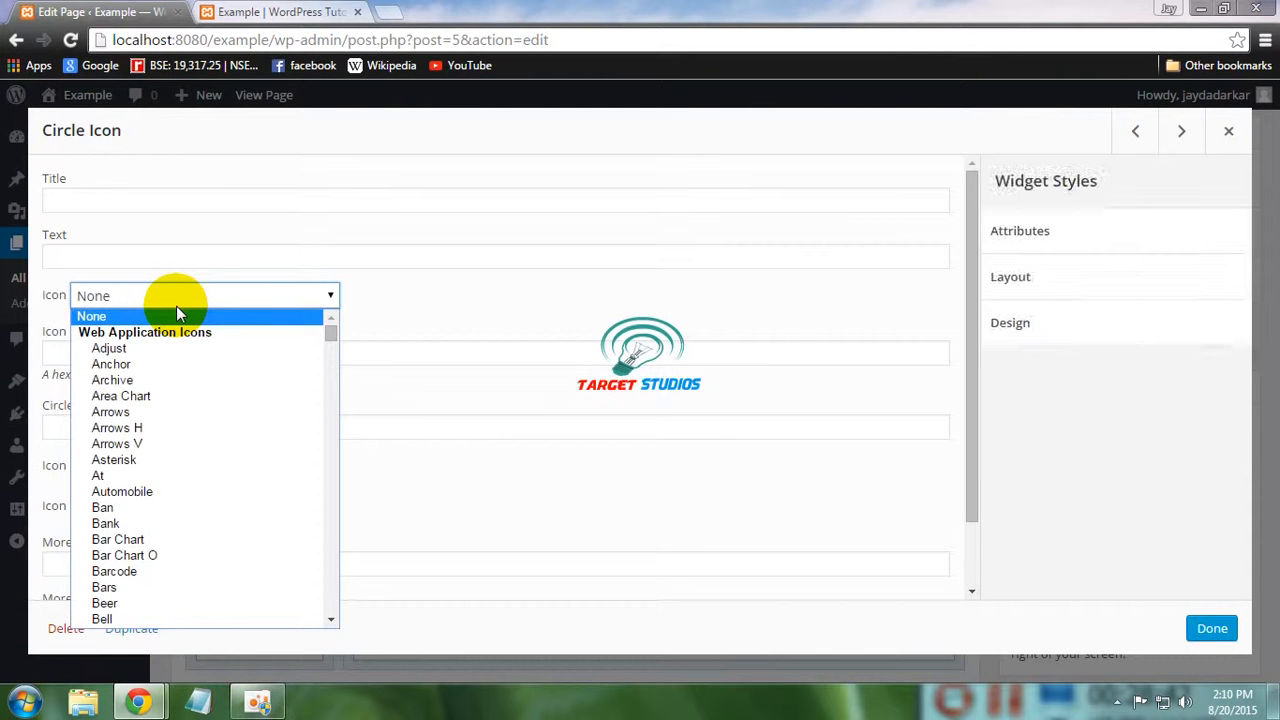
pyautogui.press('p')
pyautogui.press('i')
pyautogui.press('Return')
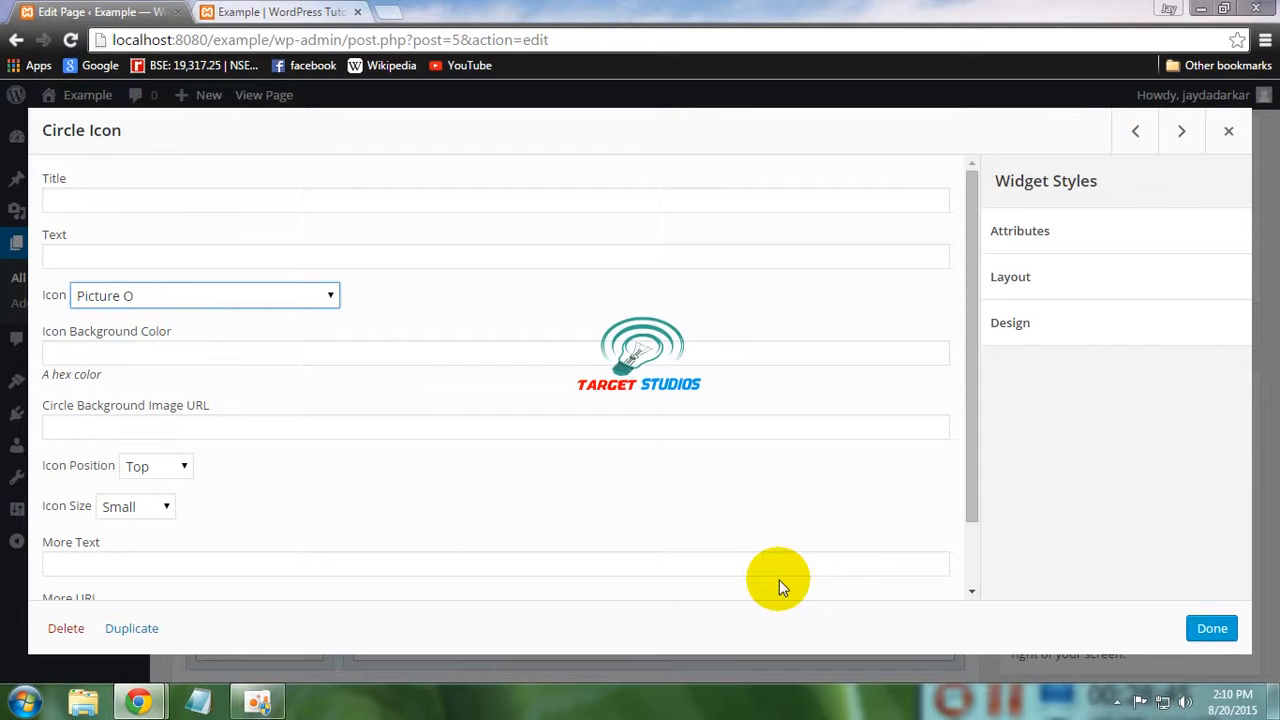
pyautogui.click(1211, 632)
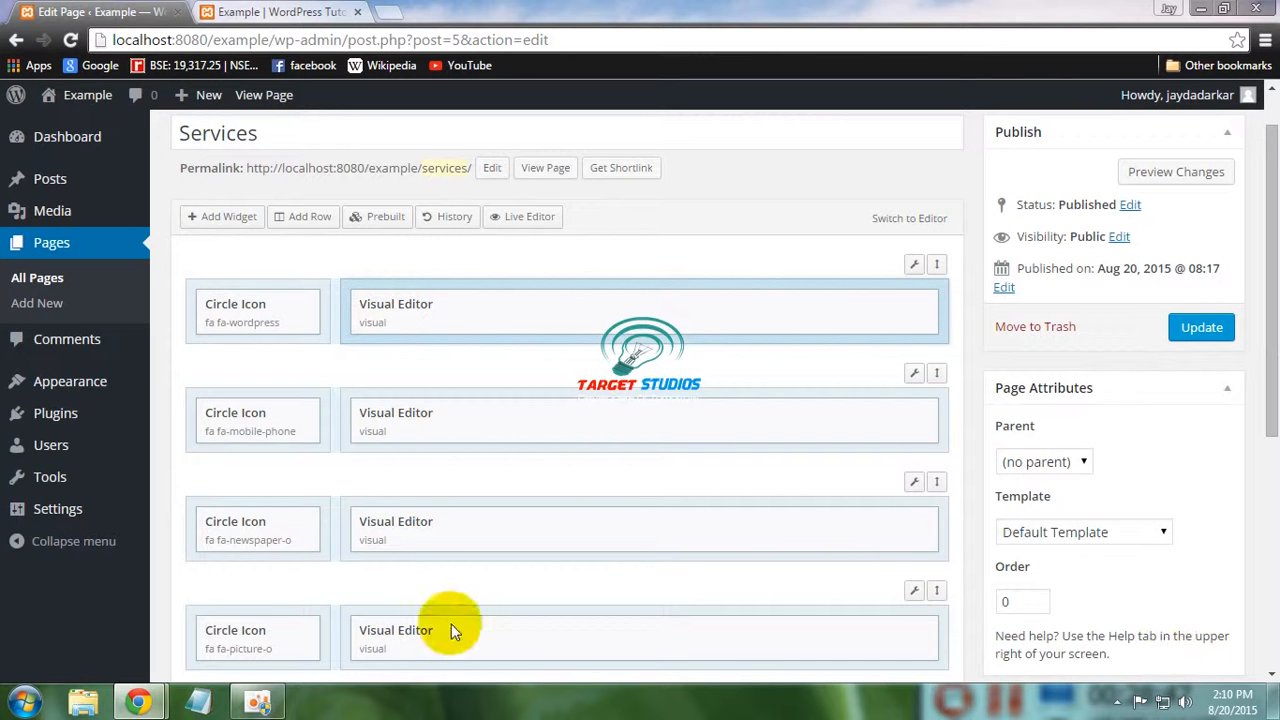
pyautogui.click(379, 303)
# Title the first text widget 'Website Development' with 'We develop responsive websites. Make your visitors your customers.'
pyautogui.click(226, 222)
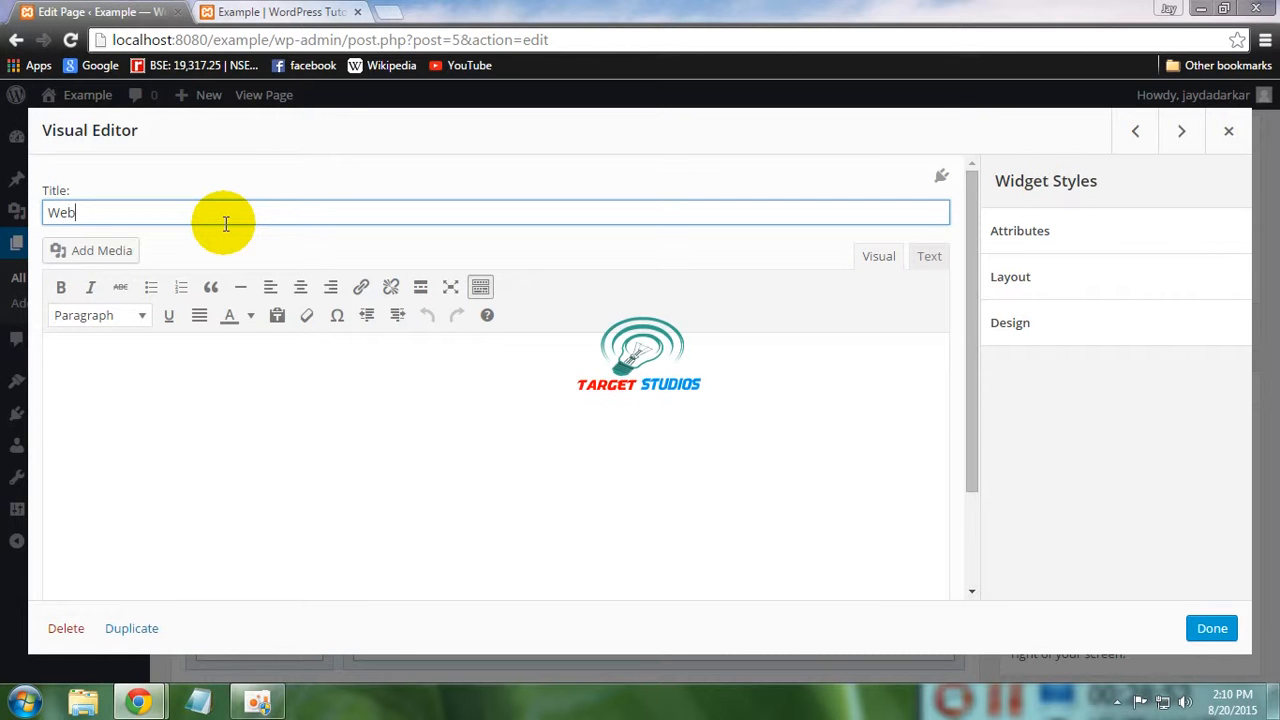
pyautogui.write('Website Development')
pyautogui.click(253, 391)
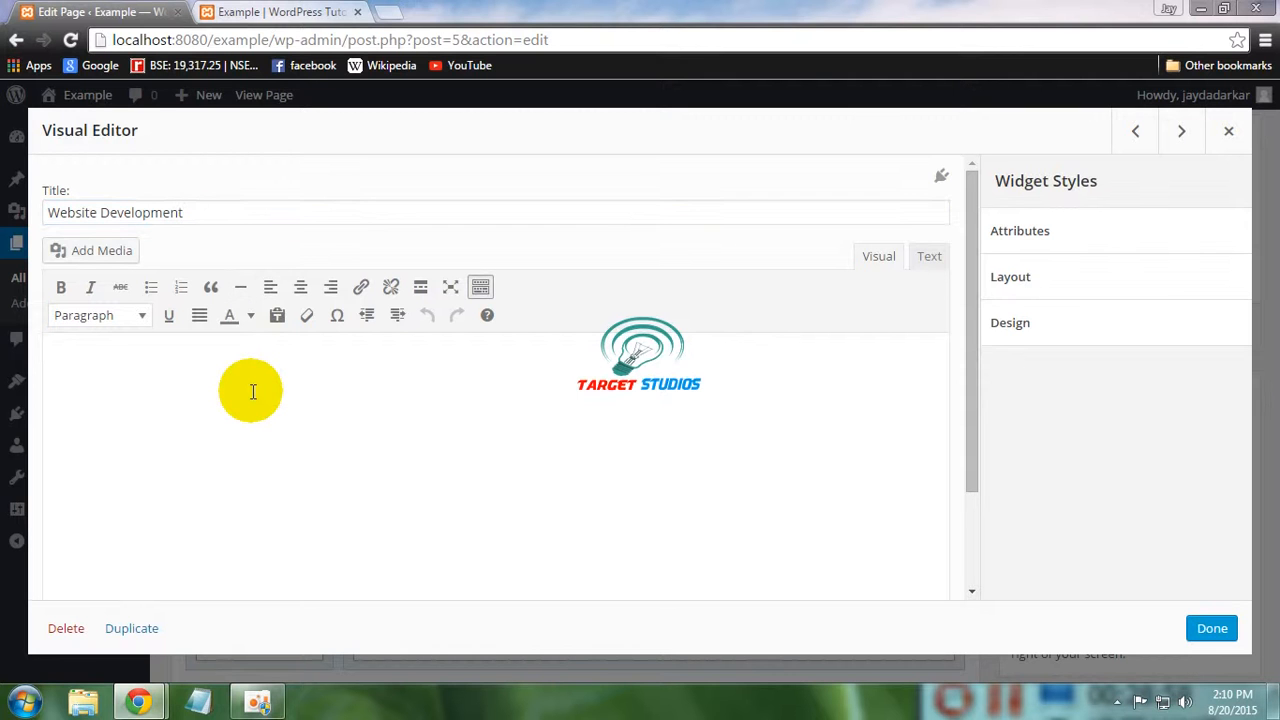
pyautogui.write('We develop responsive websites')
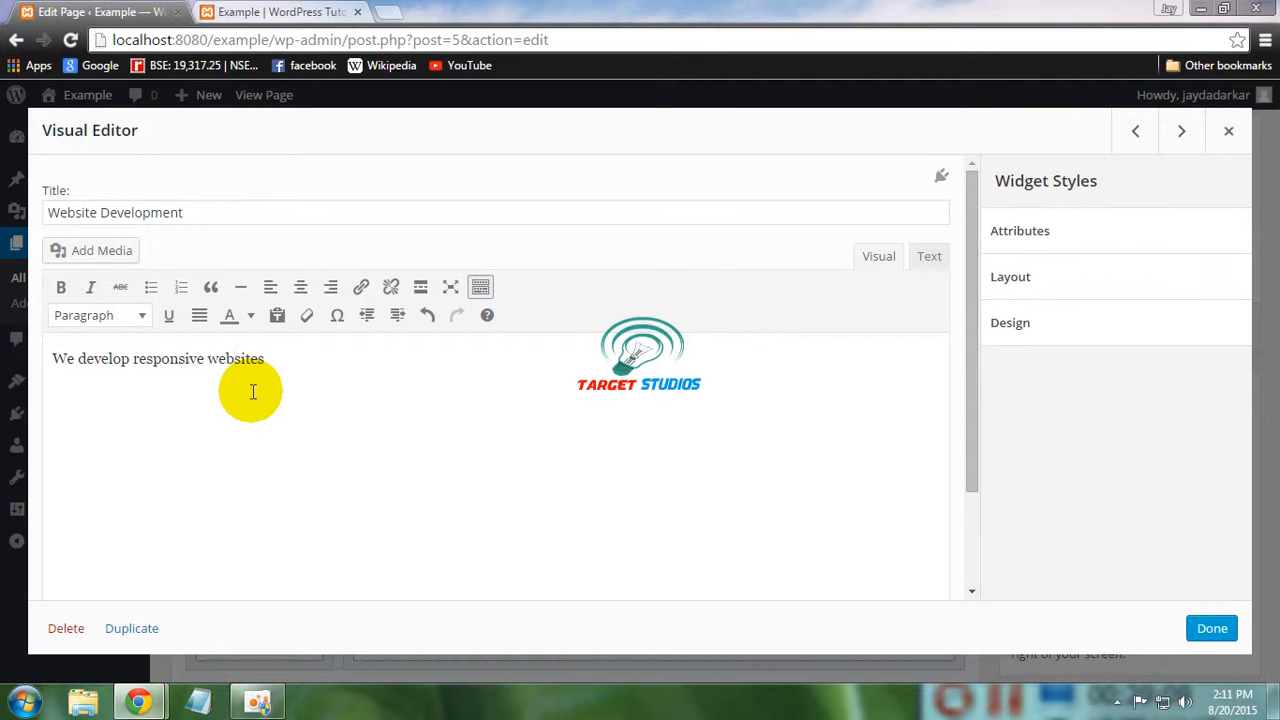
pyautogui.write('. Make your visito')
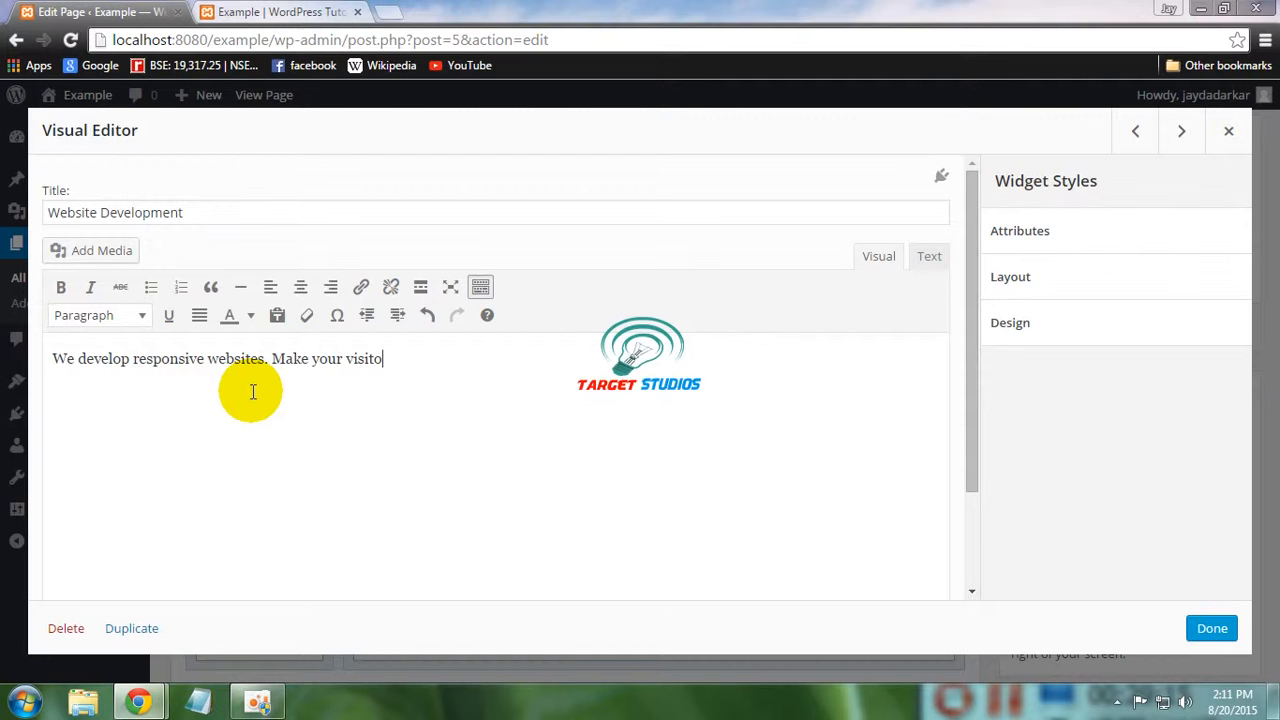
pyautogui.write('rs your customers.')
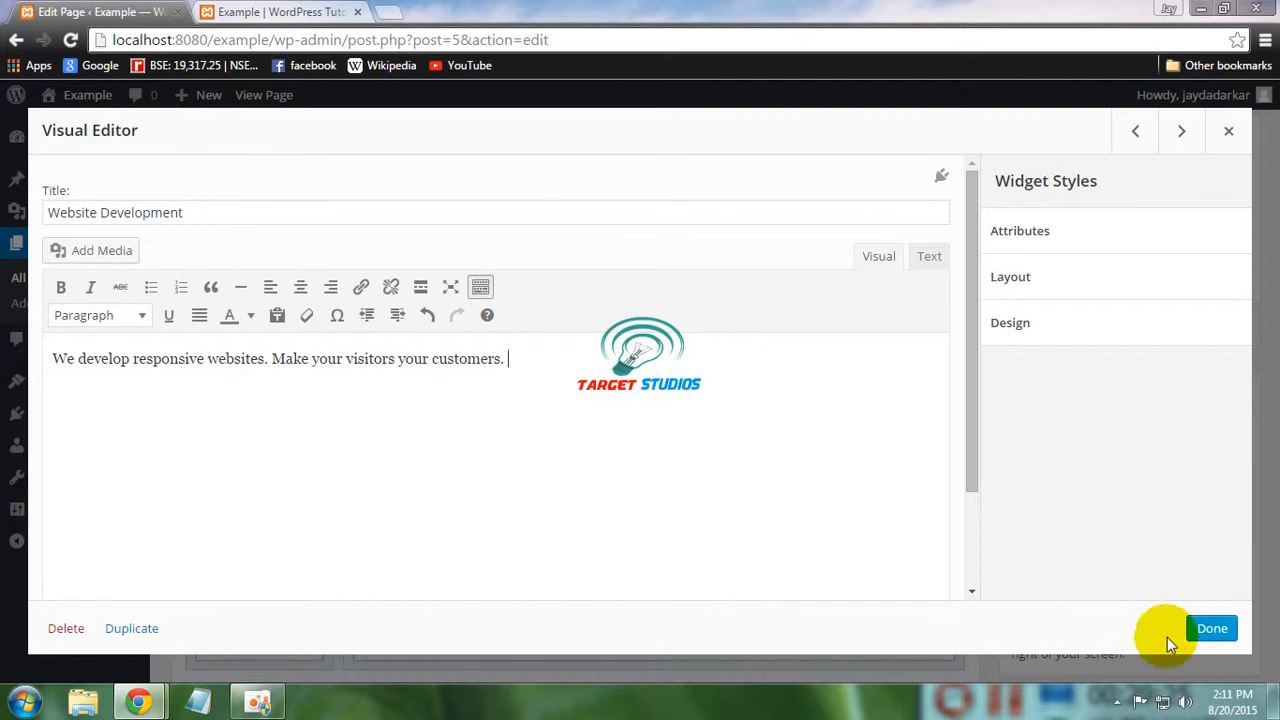
pyautogui.click(1205, 628)
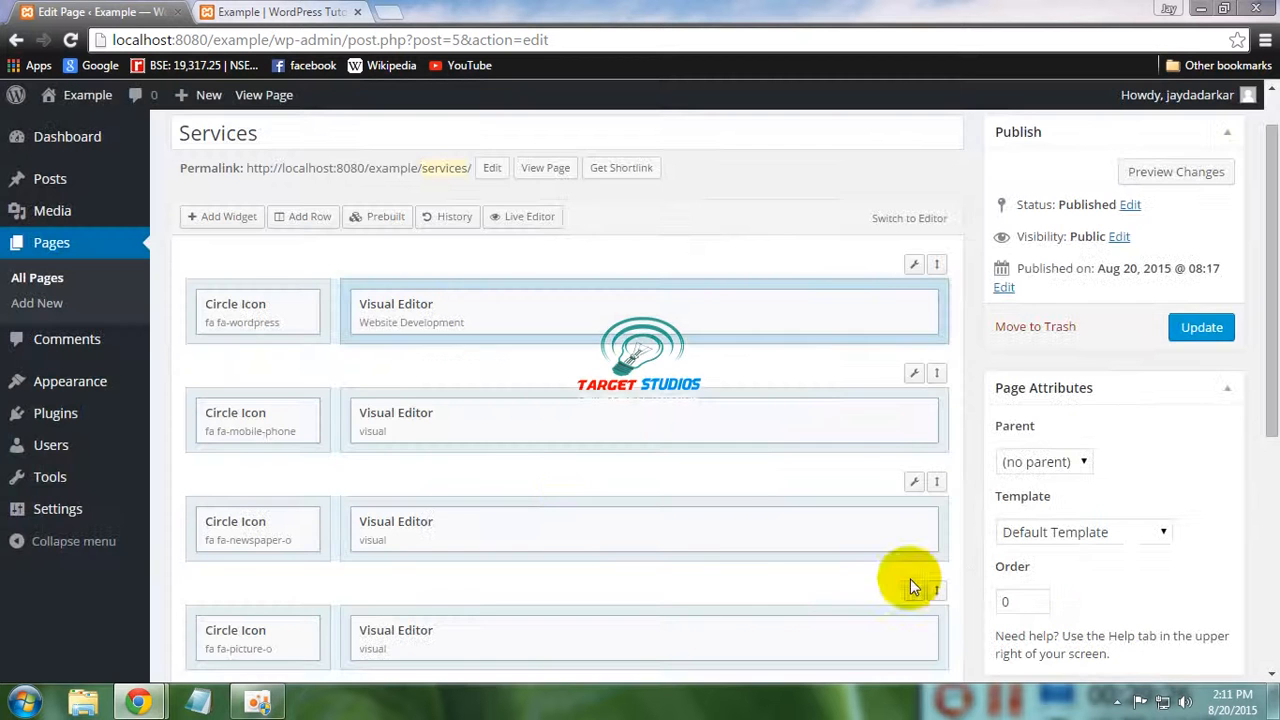
# Title the second text widget 'Mobile App Development' and describe user-friendly apps for Android, IOS and Windows Phone
pyautogui.click(388, 418)
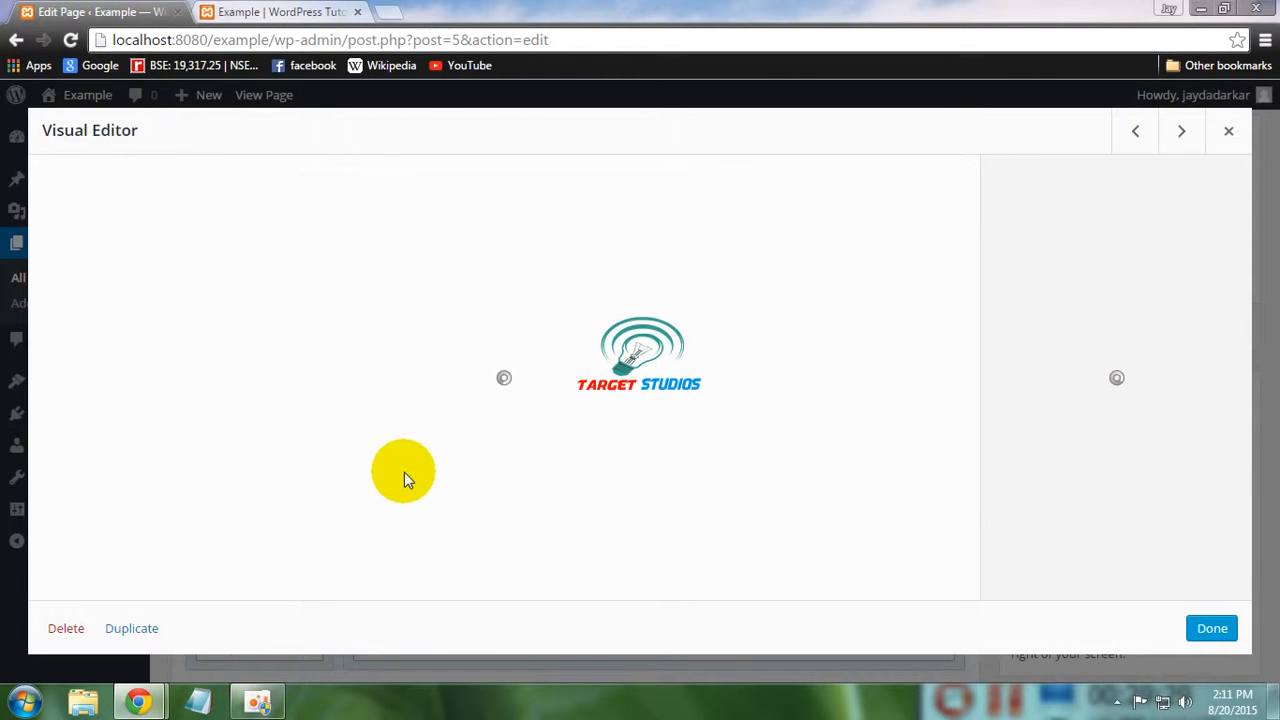
pyautogui.click(224, 212)
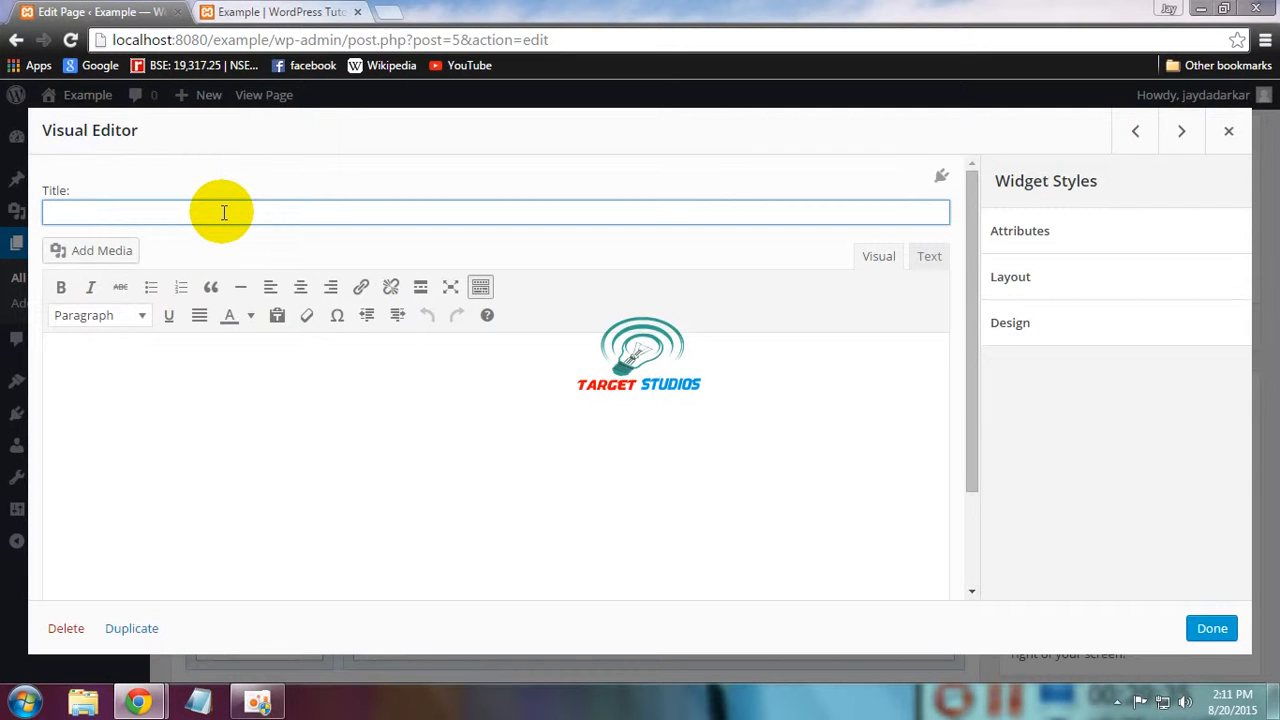
pyautogui.write('Mobile App Development')
pyautogui.click(246, 382)
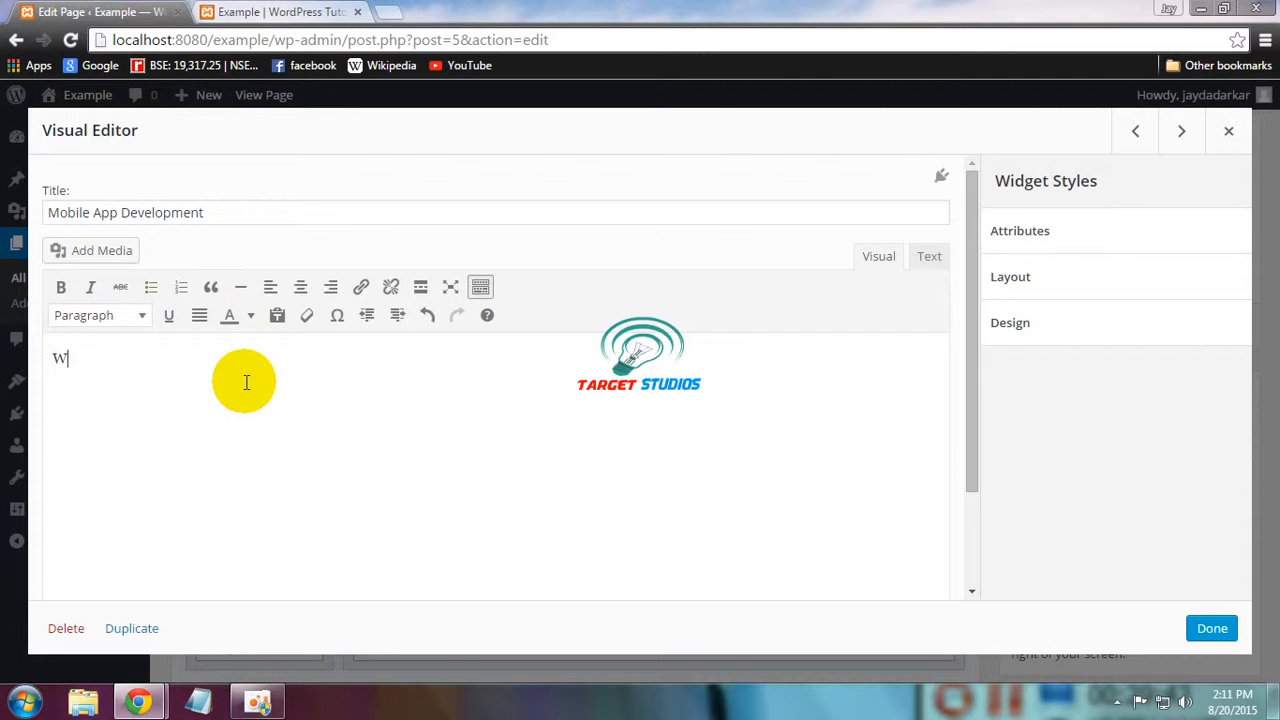
pyautogui.write('We develop user friendly m')
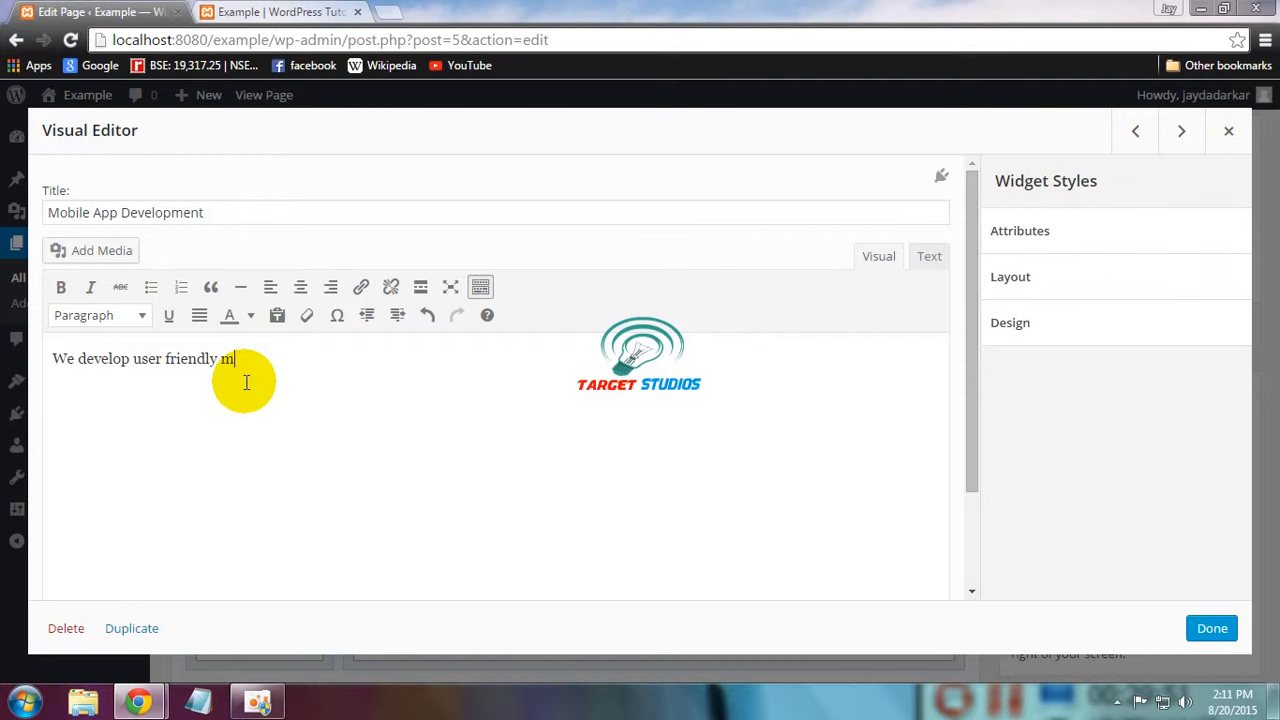
pyautogui.write('obile app for Android IOS and W')
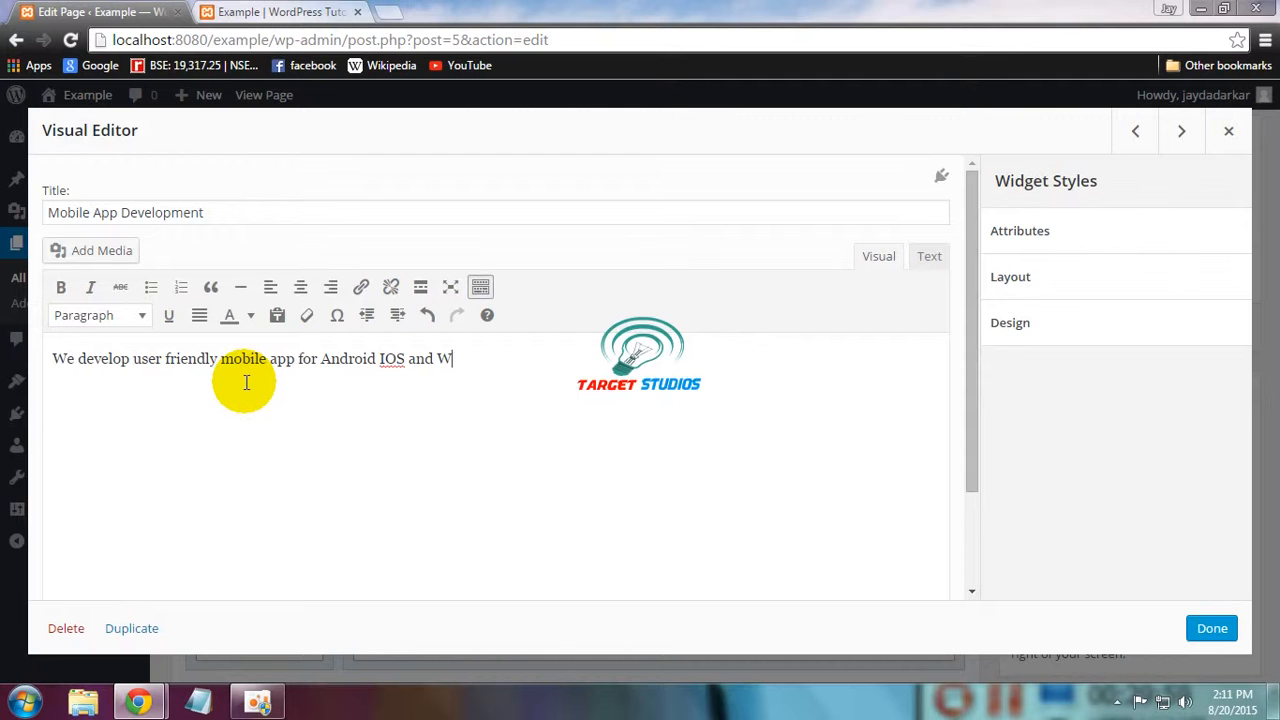
pyautogui.write('indows Phone')
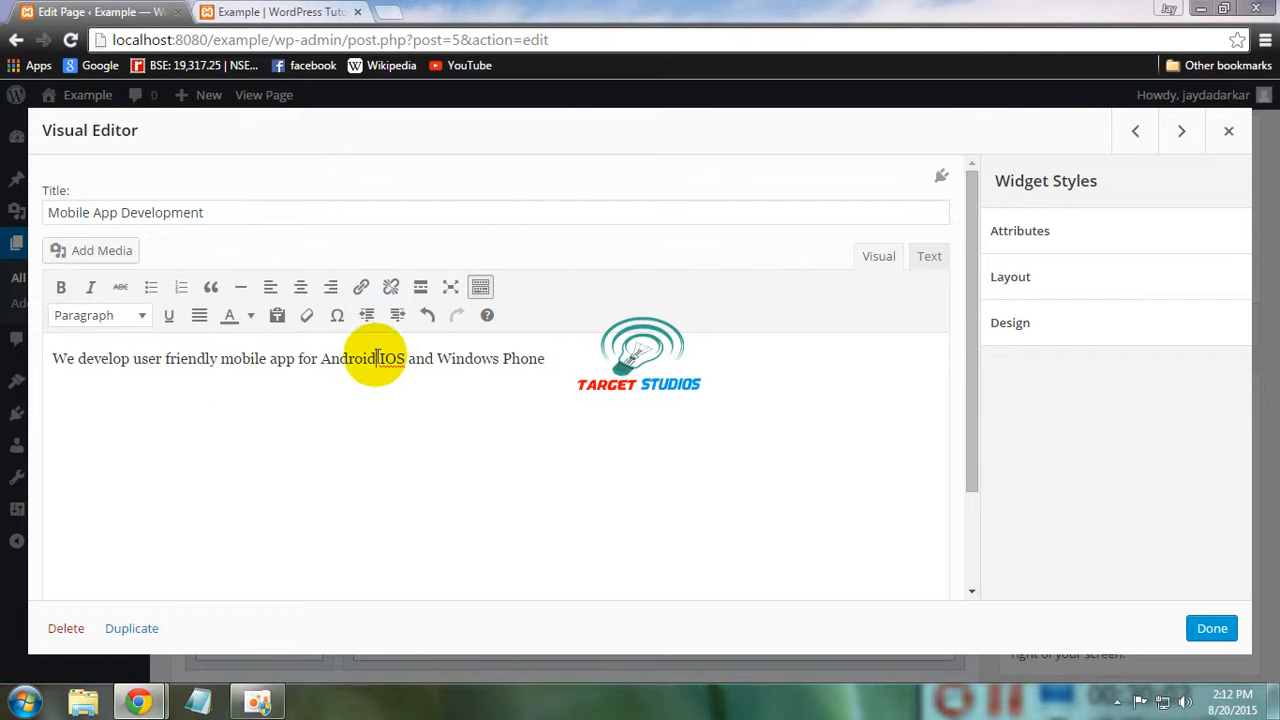
pyautogui.write(',')
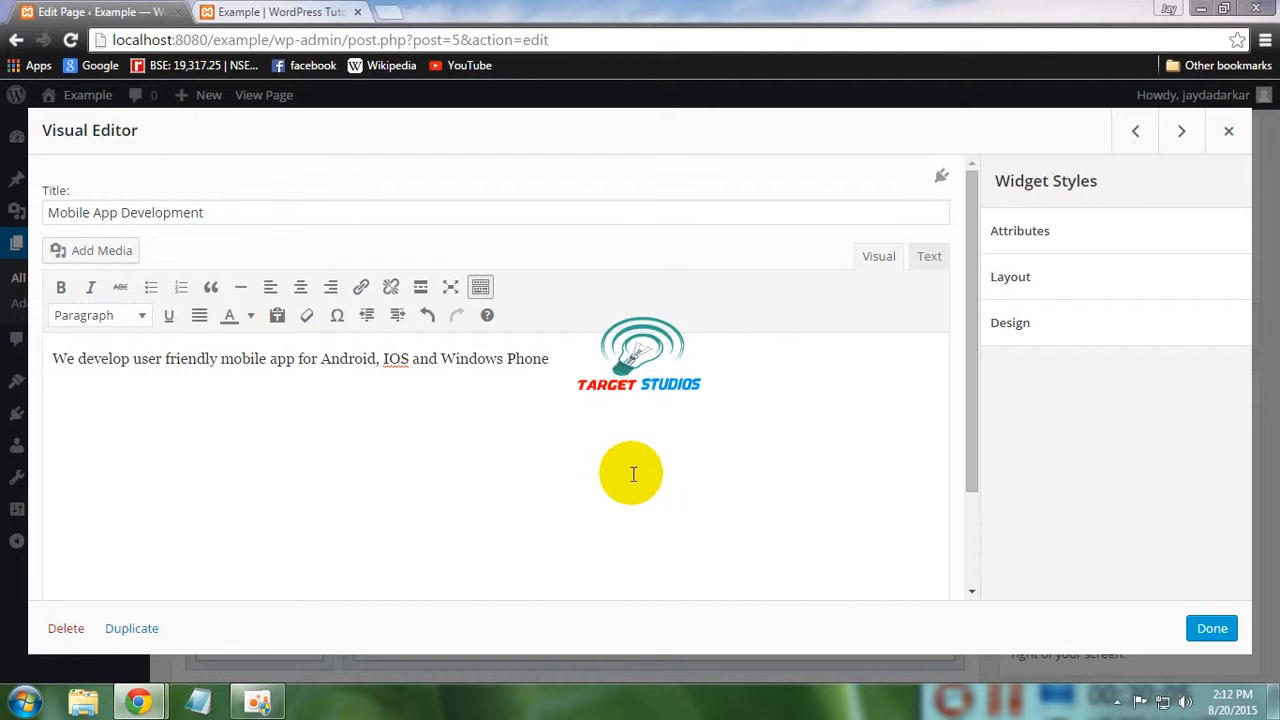
pyautogui.click(1210, 628)
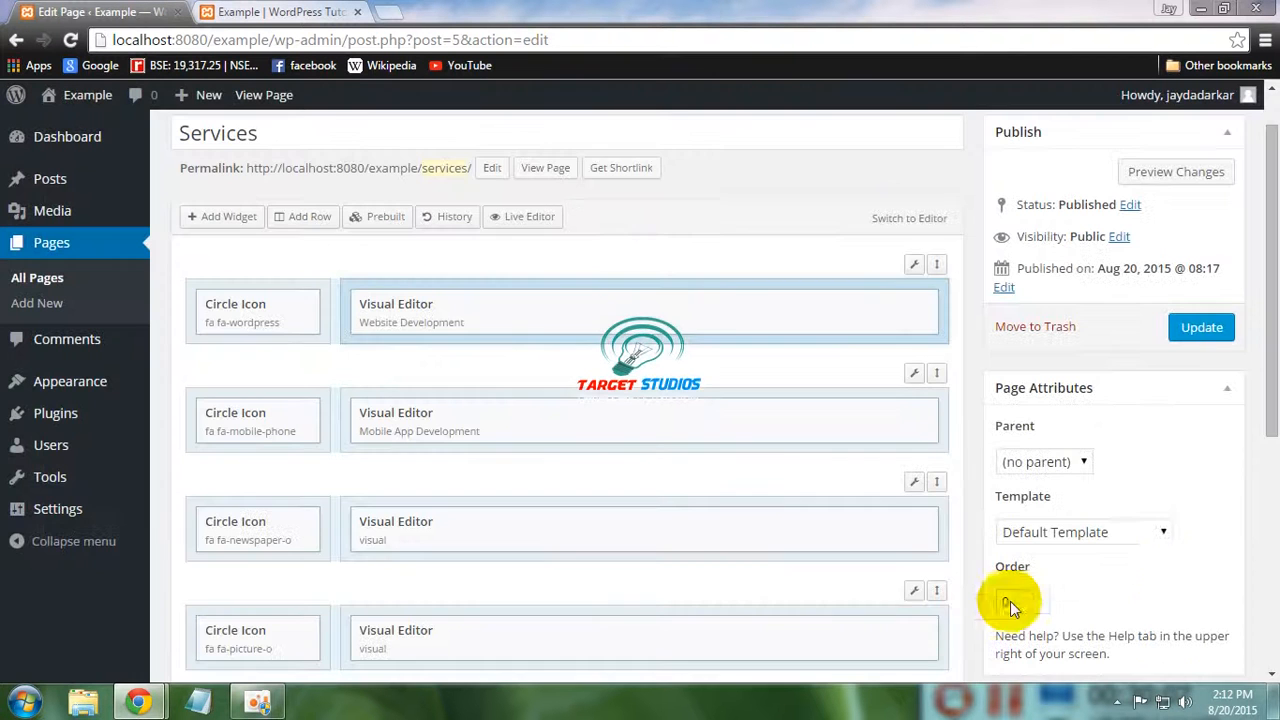
# Title the third text widget 'Advertising' with body 'We advertise in Newspapers and Social Media'
pyautogui.click(412, 528)
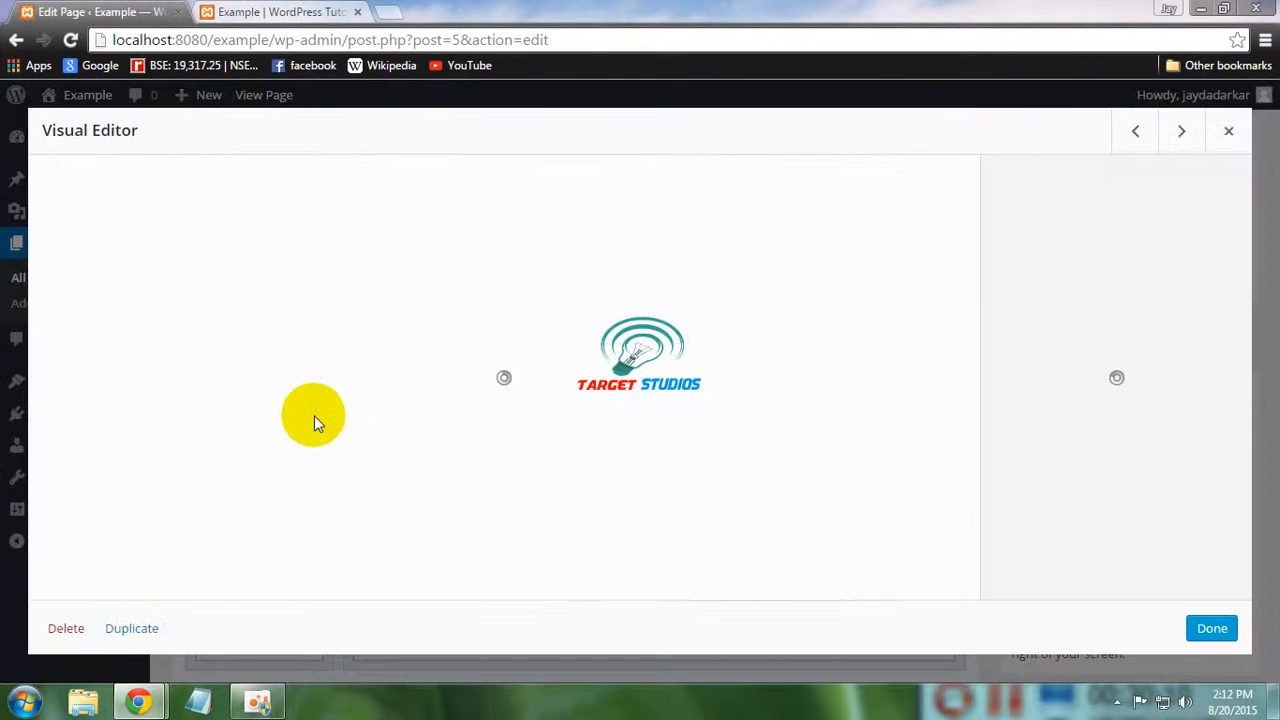
pyautogui.click(148, 210)
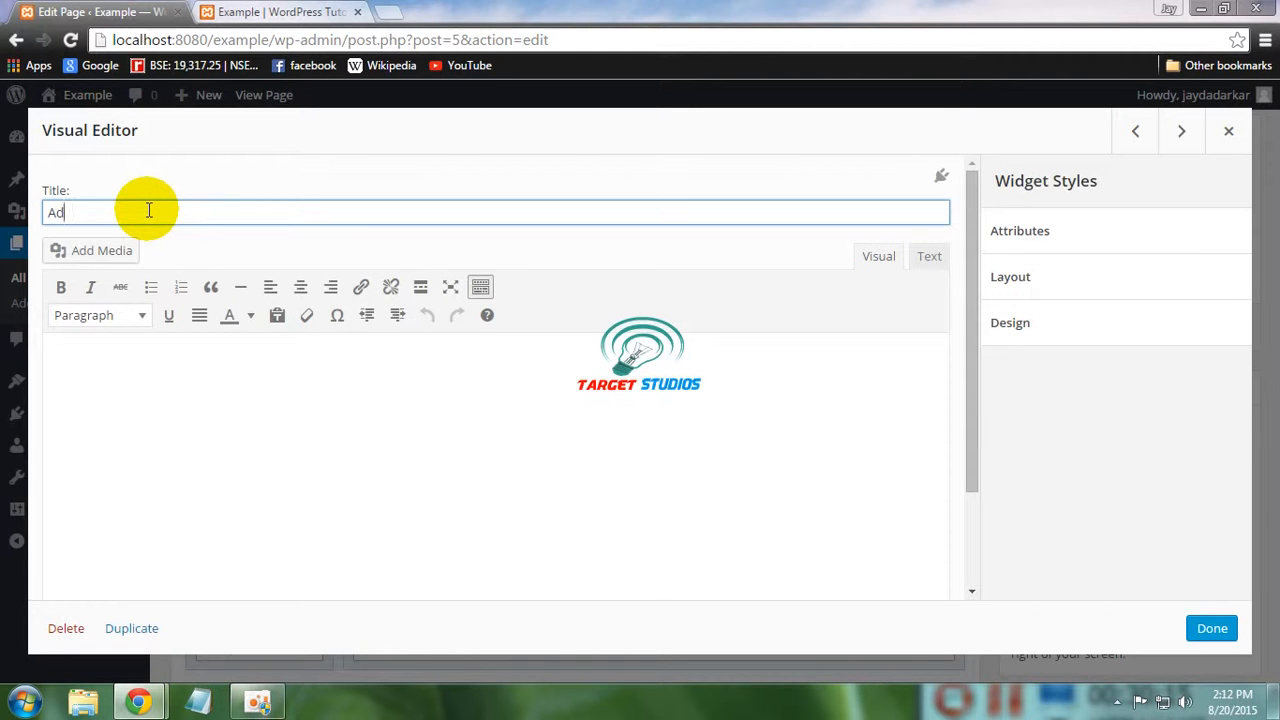
pyautogui.write('Advertising')
pyautogui.click(177, 376)
pyautogui.write('W')
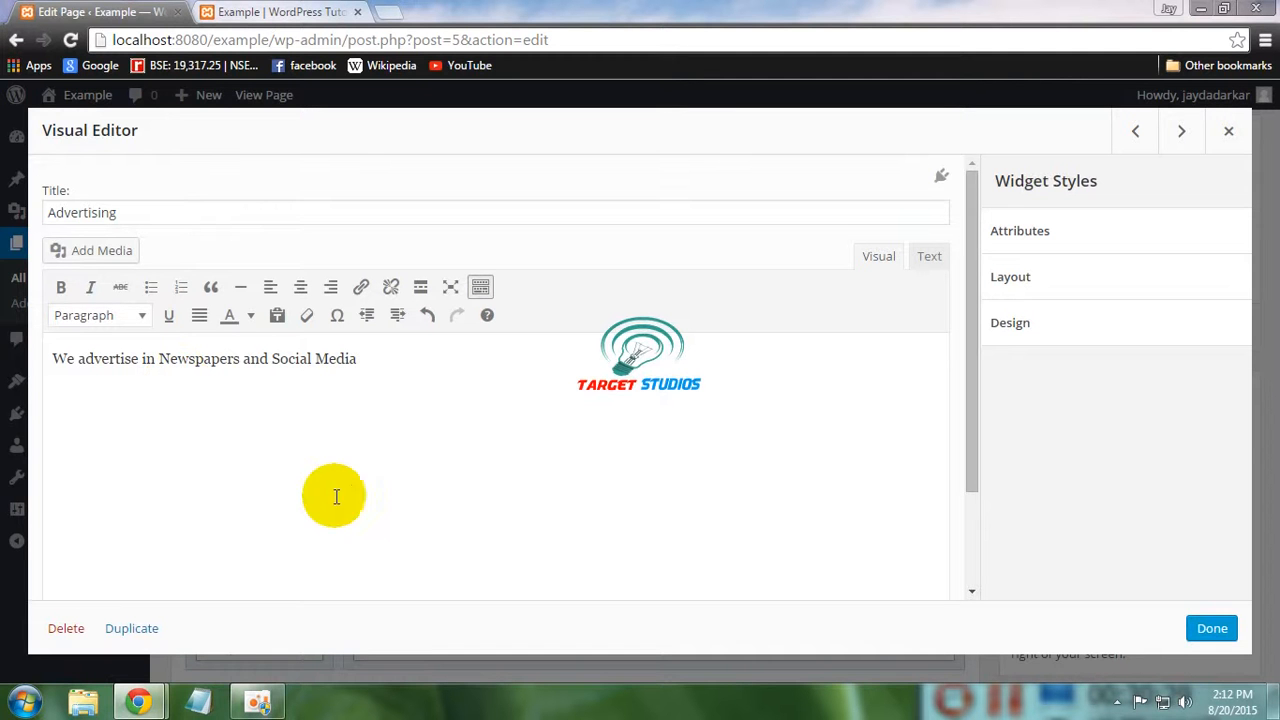
pyautogui.click(1212, 629)
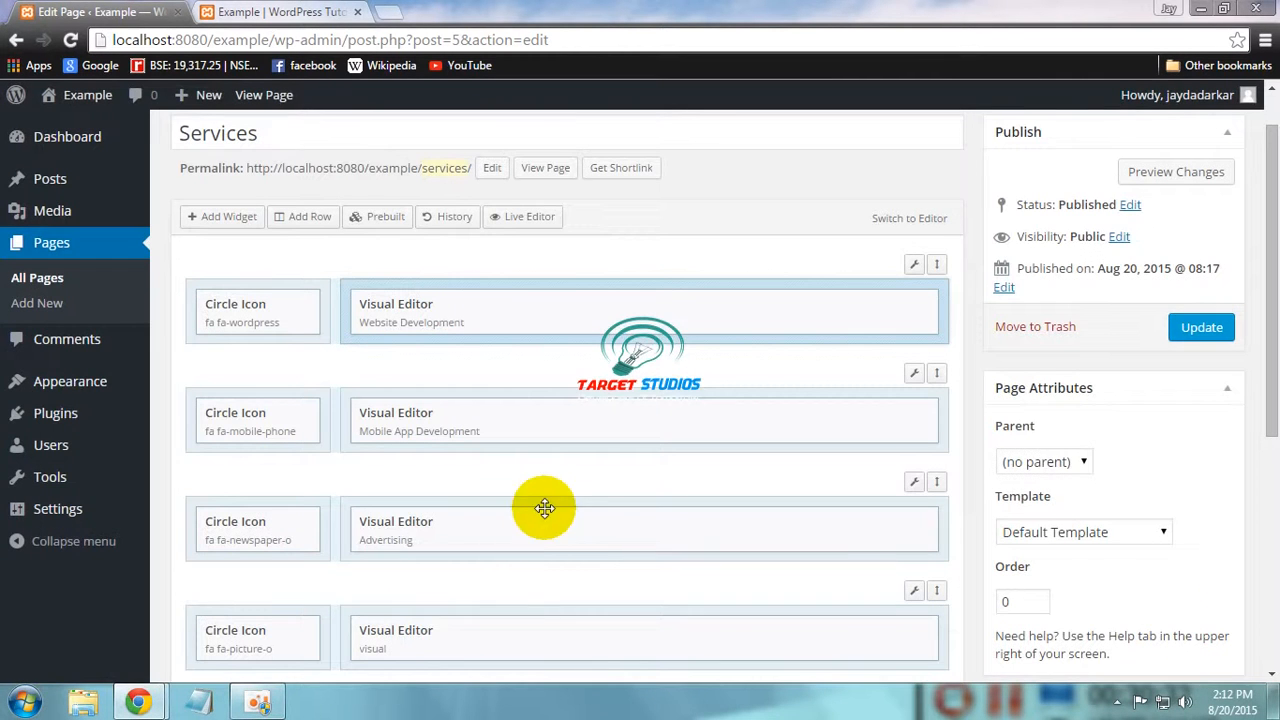
# Title the fourth text widget 'Logo And Business Card Designing' with body 'We design Logo and Business cards'
pyautogui.click(423, 634)
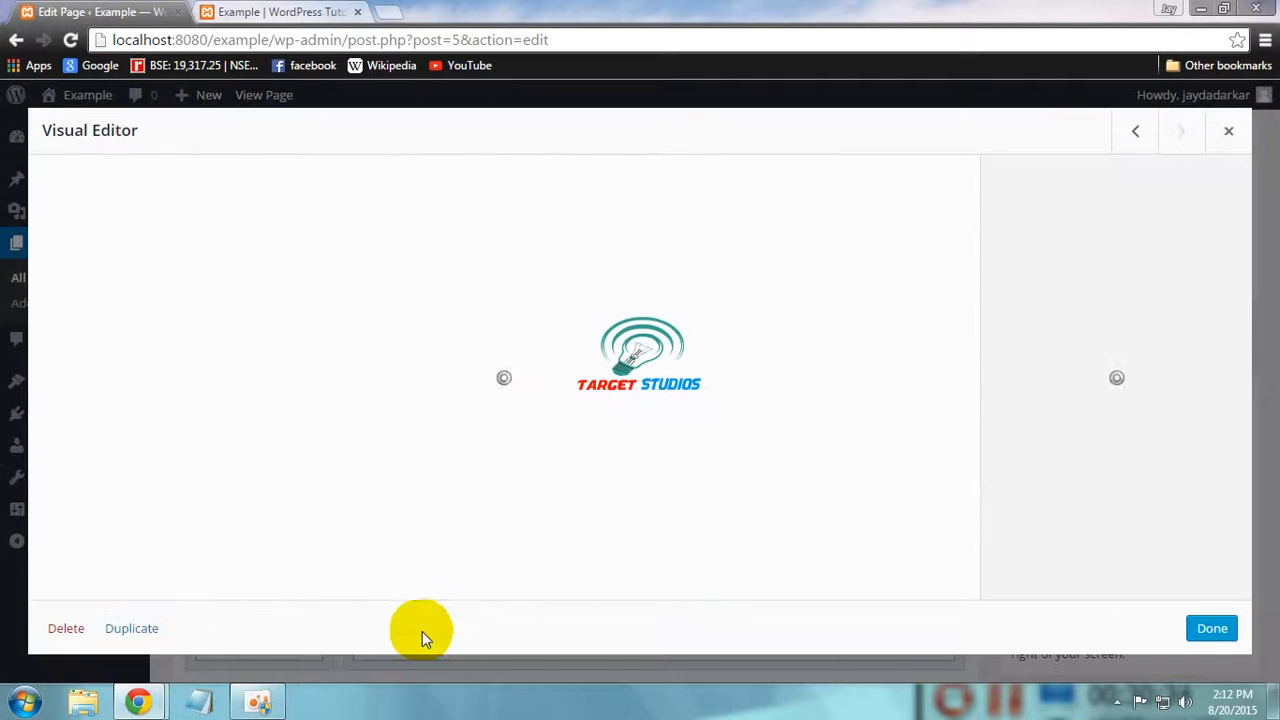
pyautogui.click(212, 206)
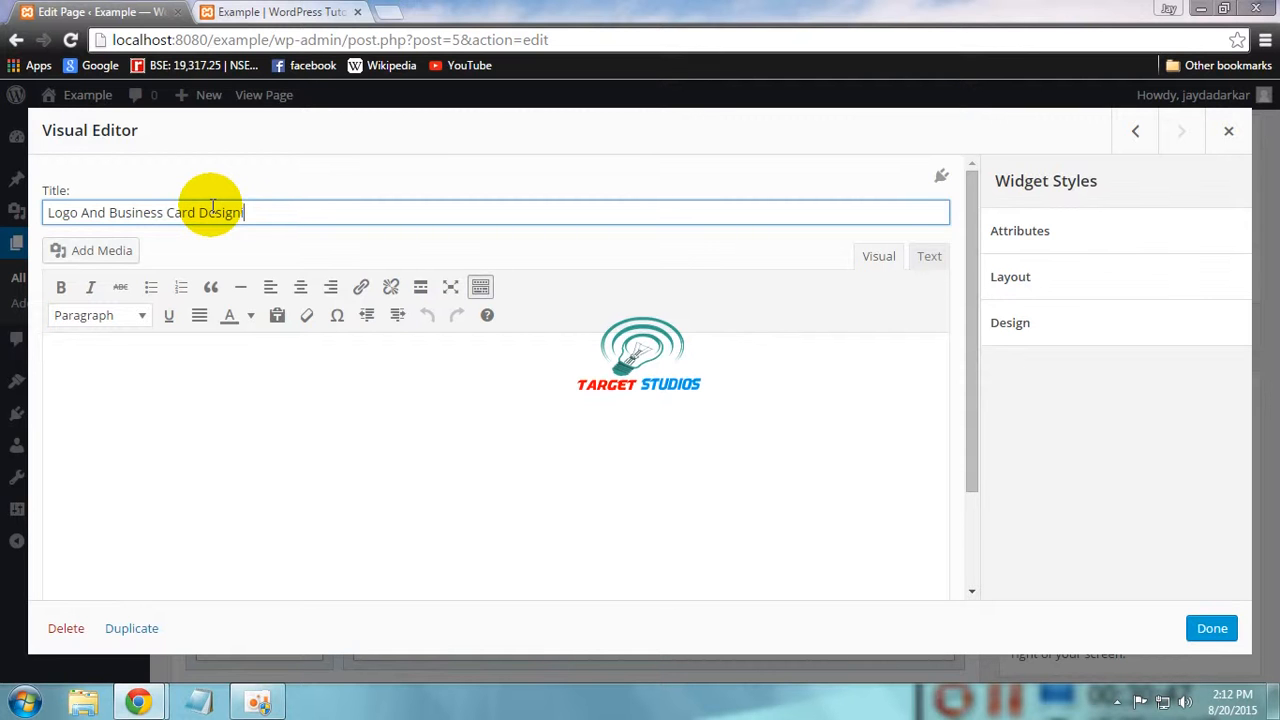
pyautogui.click(271, 443)
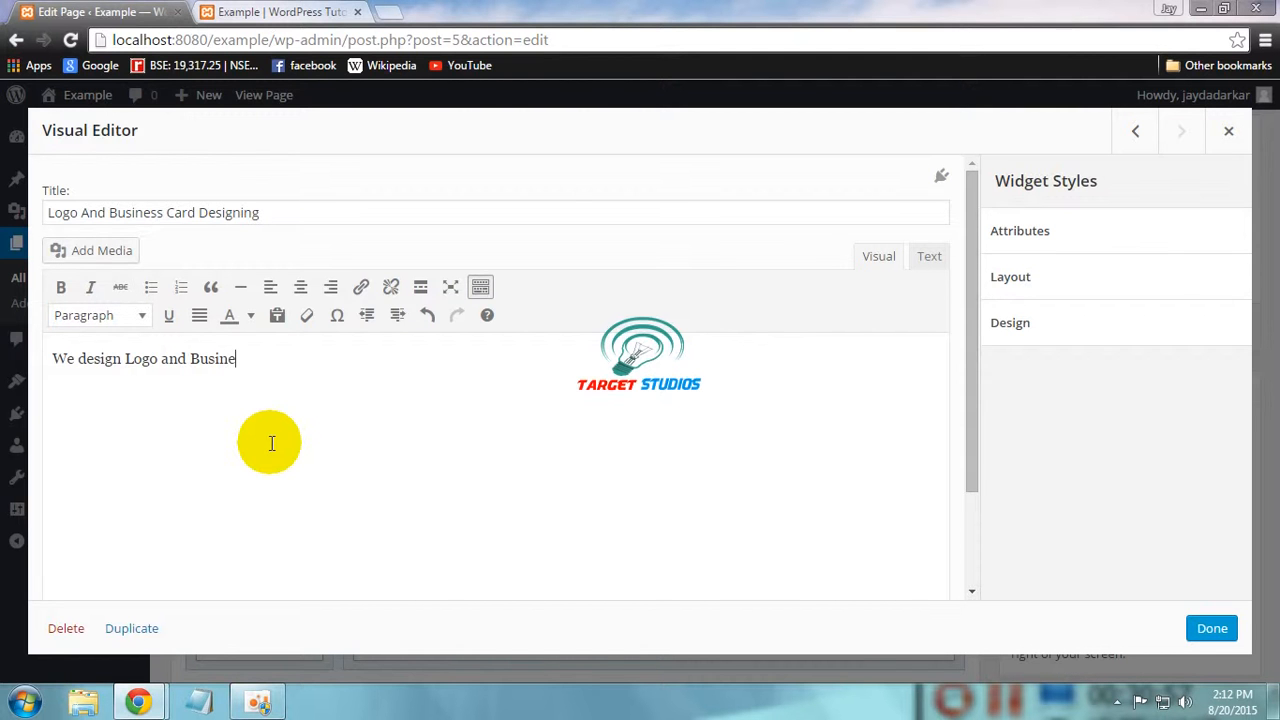
pyautogui.write('rds')
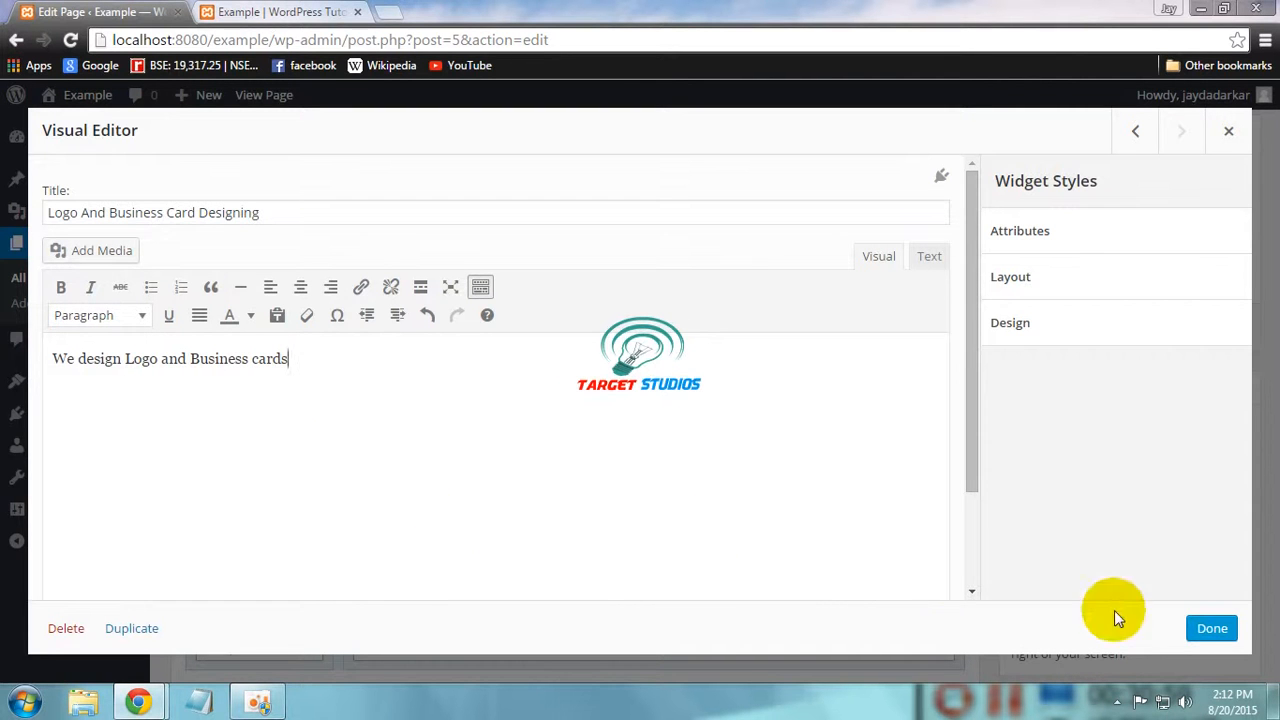
pyautogui.click(1205, 628)
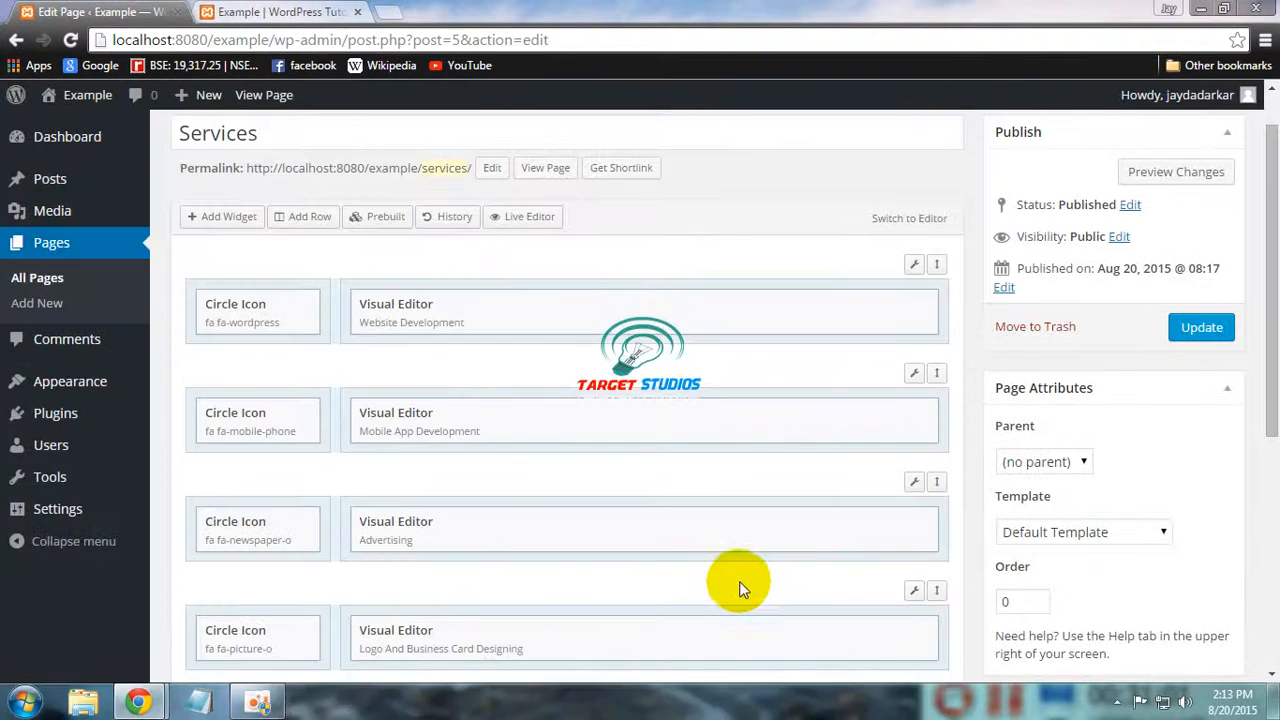
# Update the Services page and scroll the live version to confirm all four services appear
pyautogui.click(1195, 333)
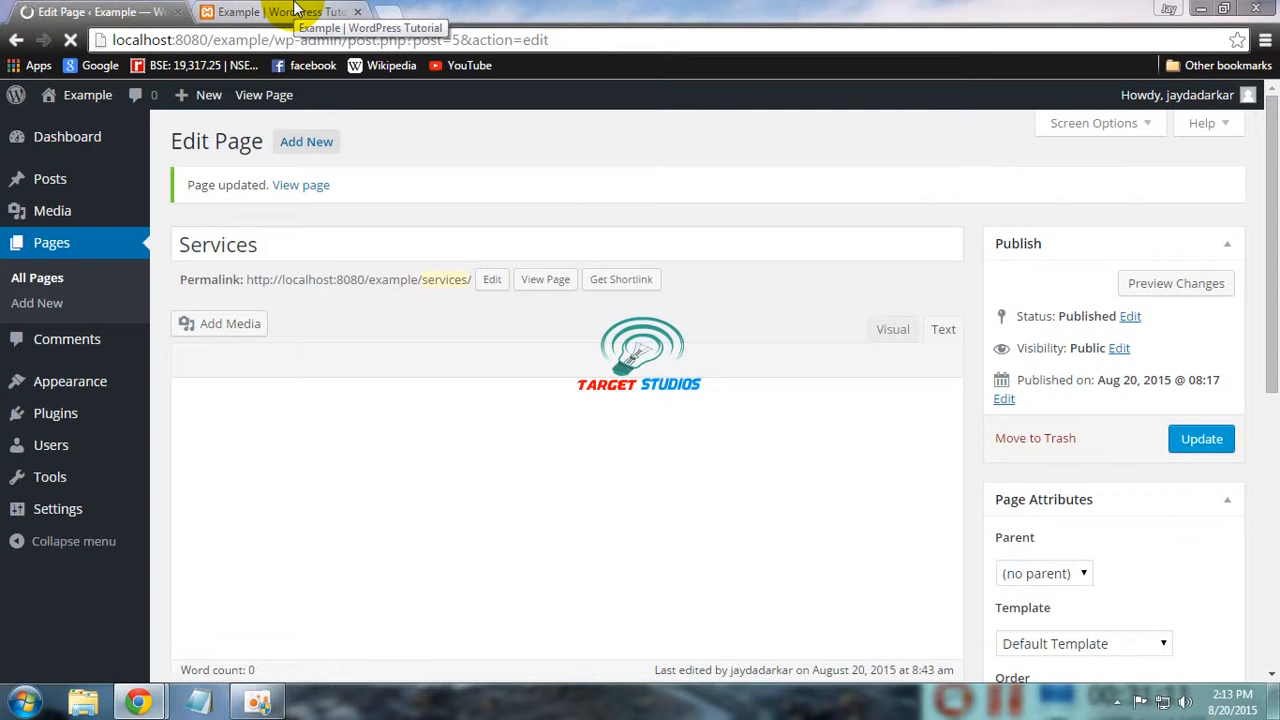
pyautogui.click(295, 10)
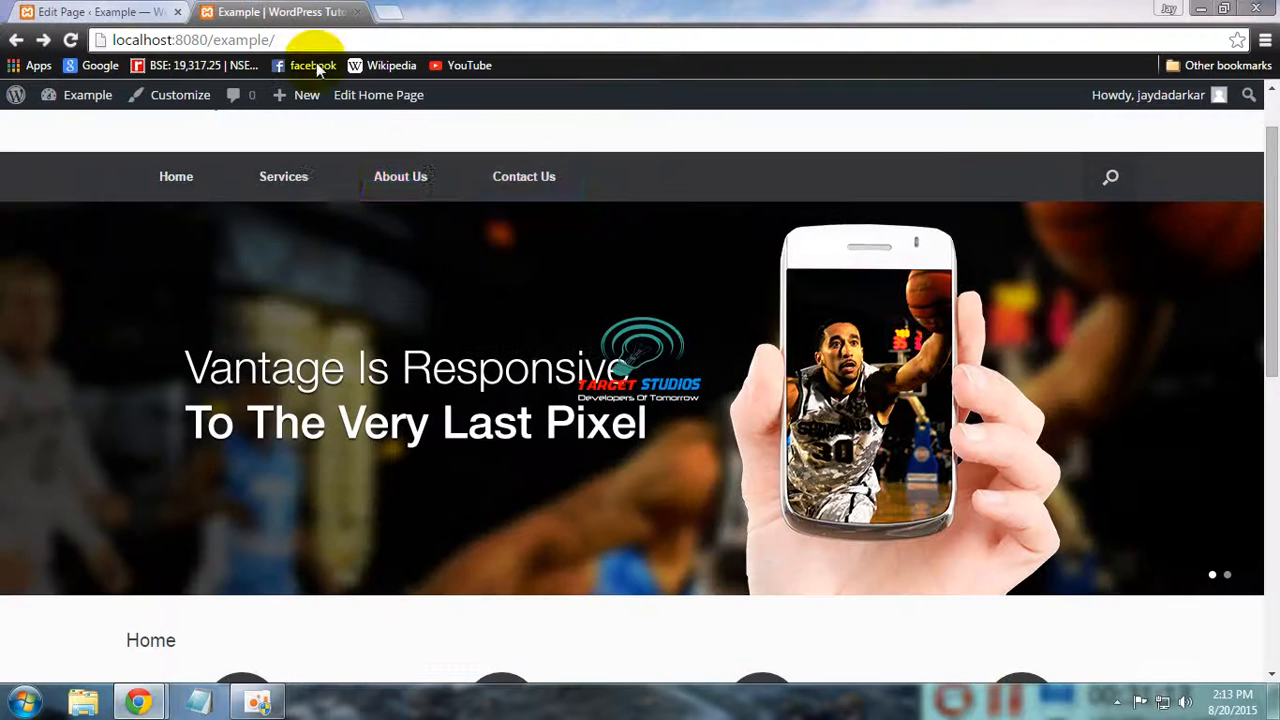
pyautogui.click(282, 182)
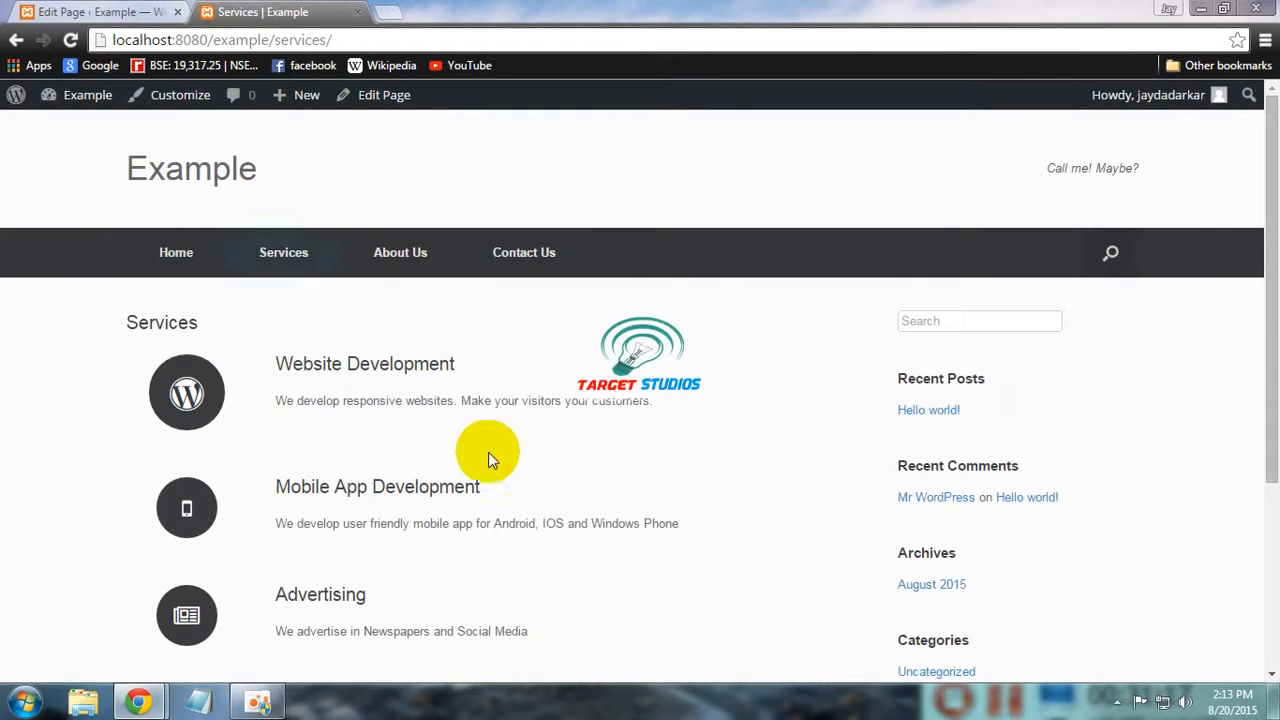
pyautogui.moveTo(1274, 262); pyautogui.dragTo(1258, 294)
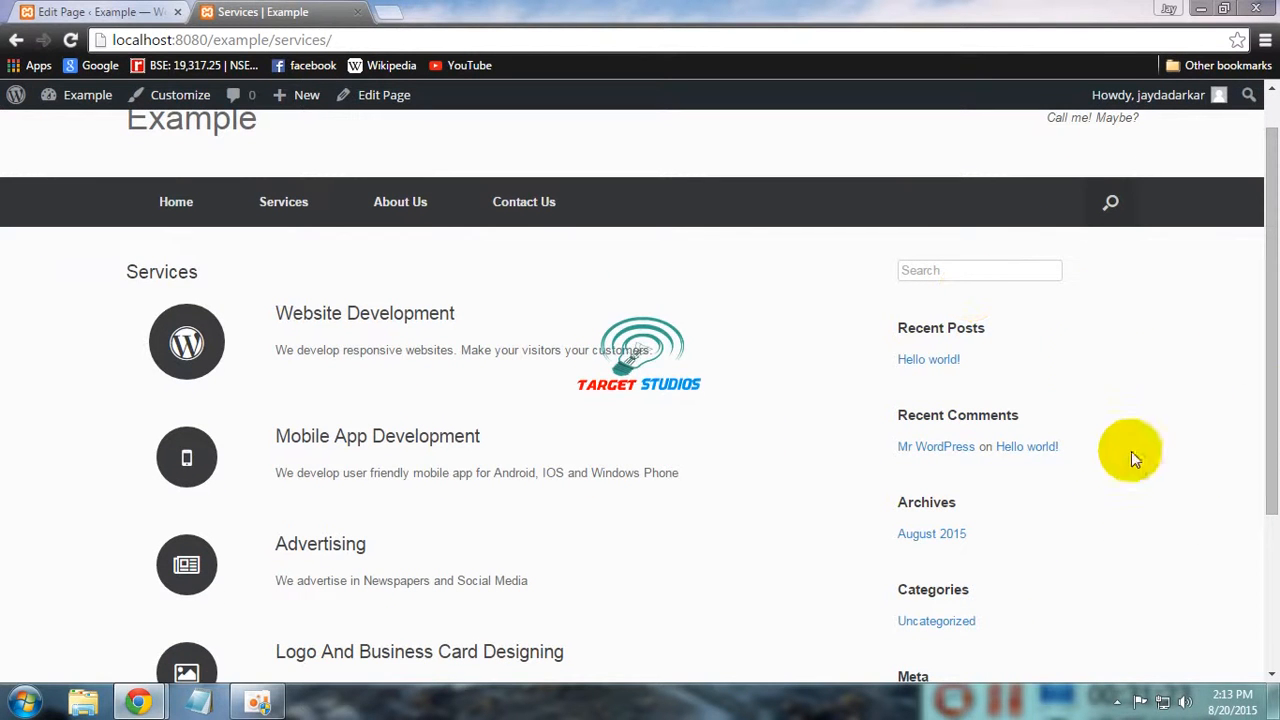
pyautogui.moveTo(1276, 388); pyautogui.dragTo(1272, 350)
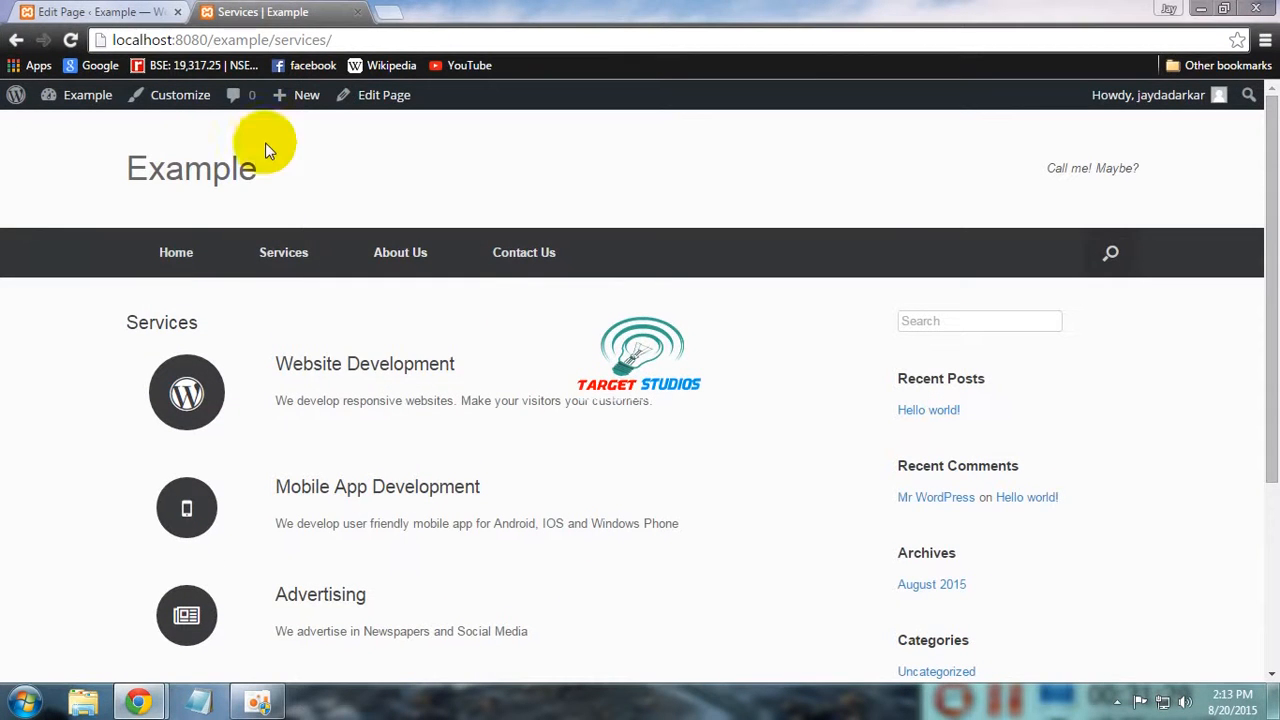
pyautogui.click(100, 11)
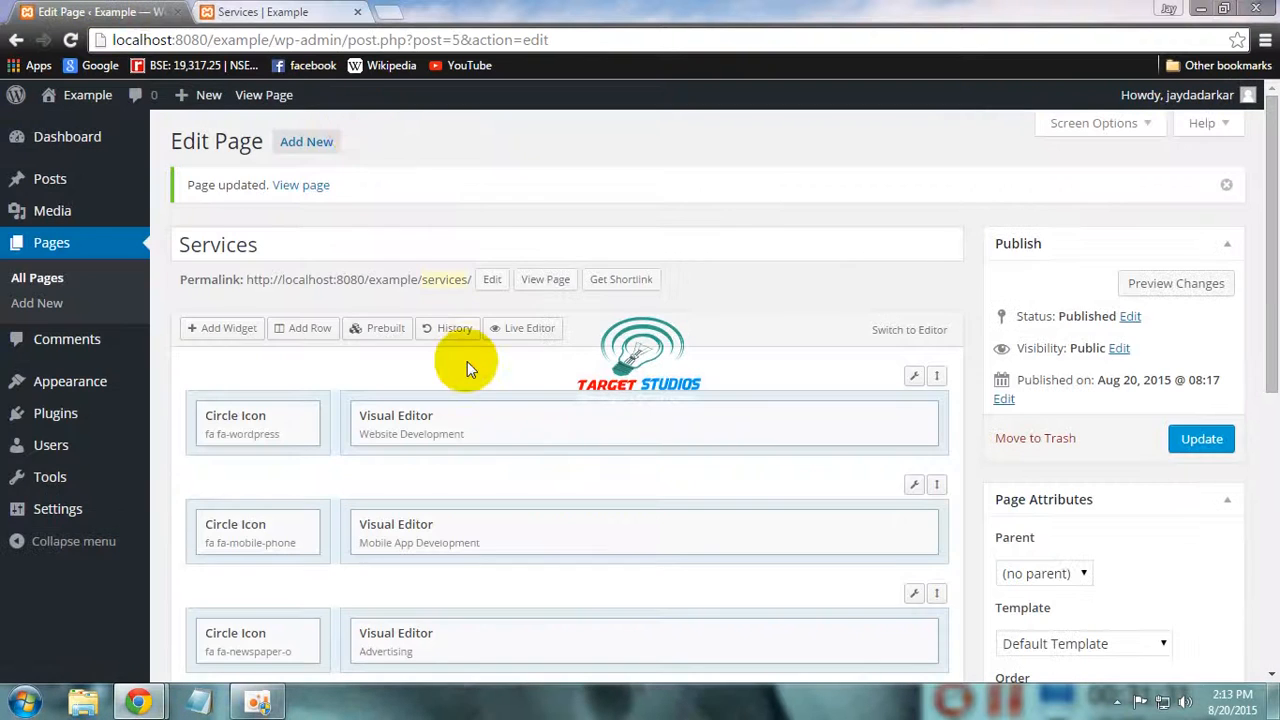
# Change the Wordpress circle icon's size from Medium to Small and update the Services page
pyautogui.click(268, 10)
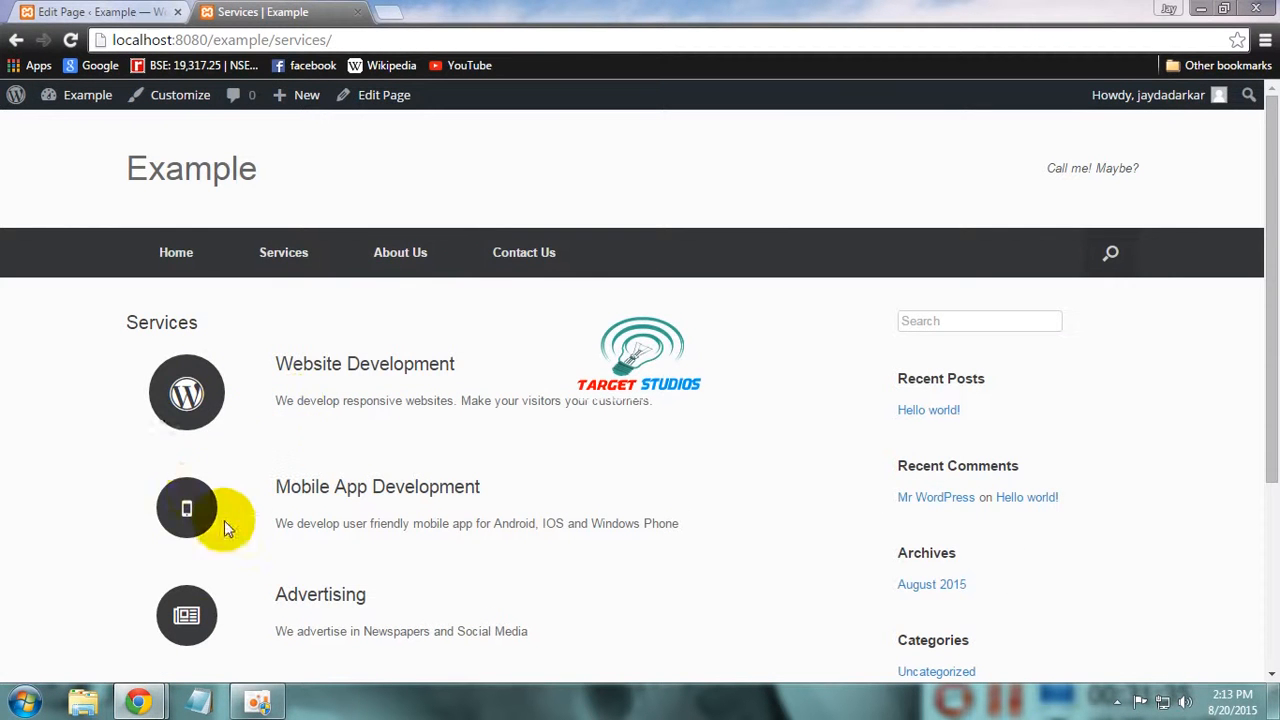
pyautogui.click(178, 14)
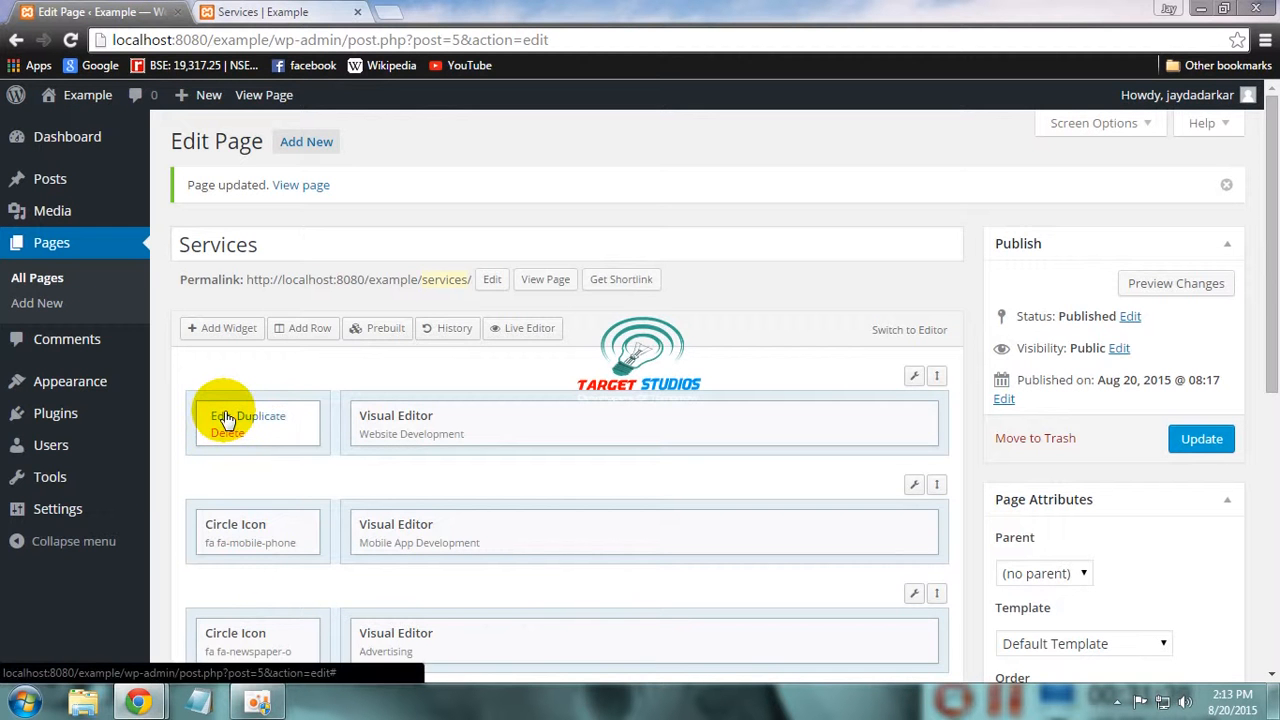
pyautogui.click(222, 416)
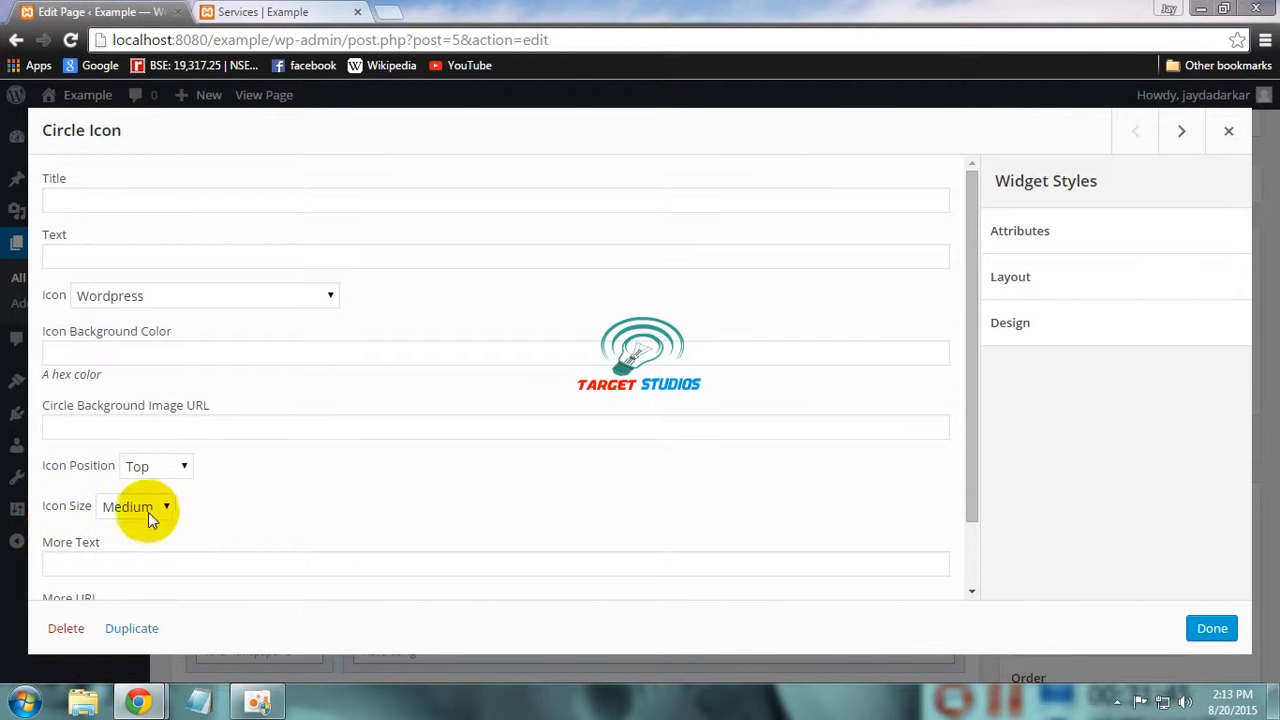
pyautogui.click(1183, 135)
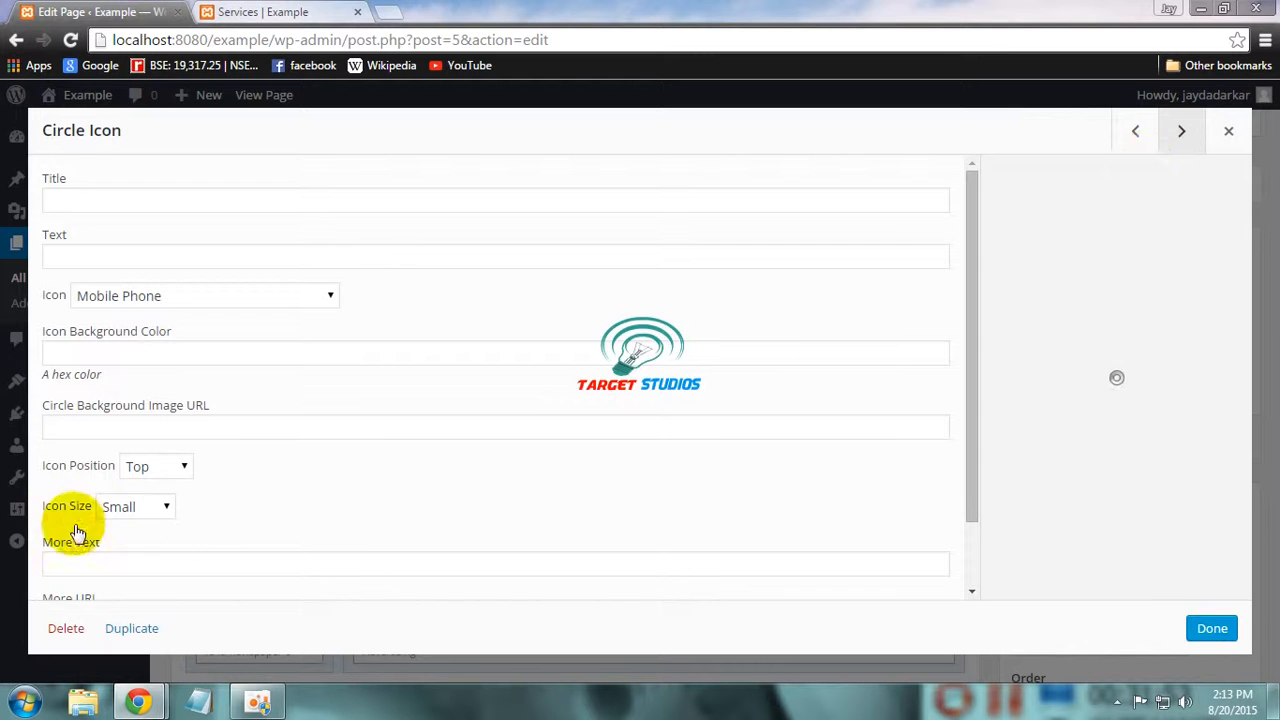
pyautogui.click(1122, 145)
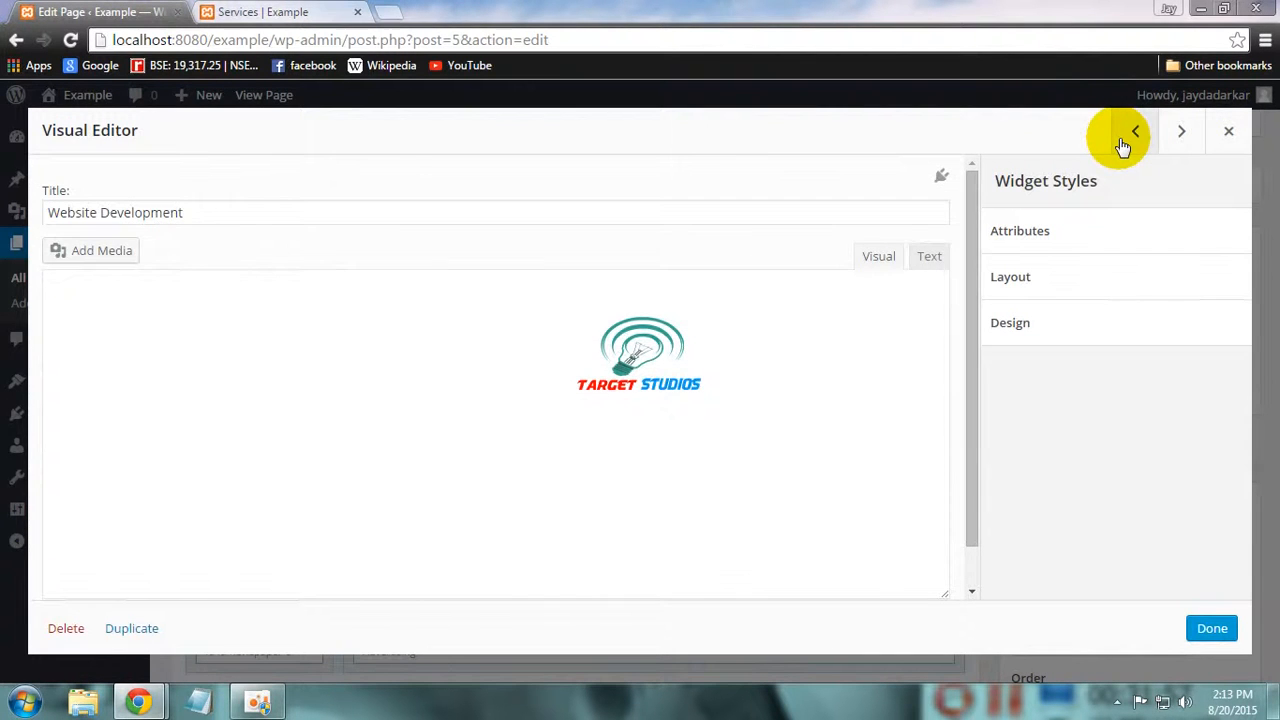
pyautogui.click(1119, 138)
pyautogui.click(148, 509)
pyautogui.click(148, 530)
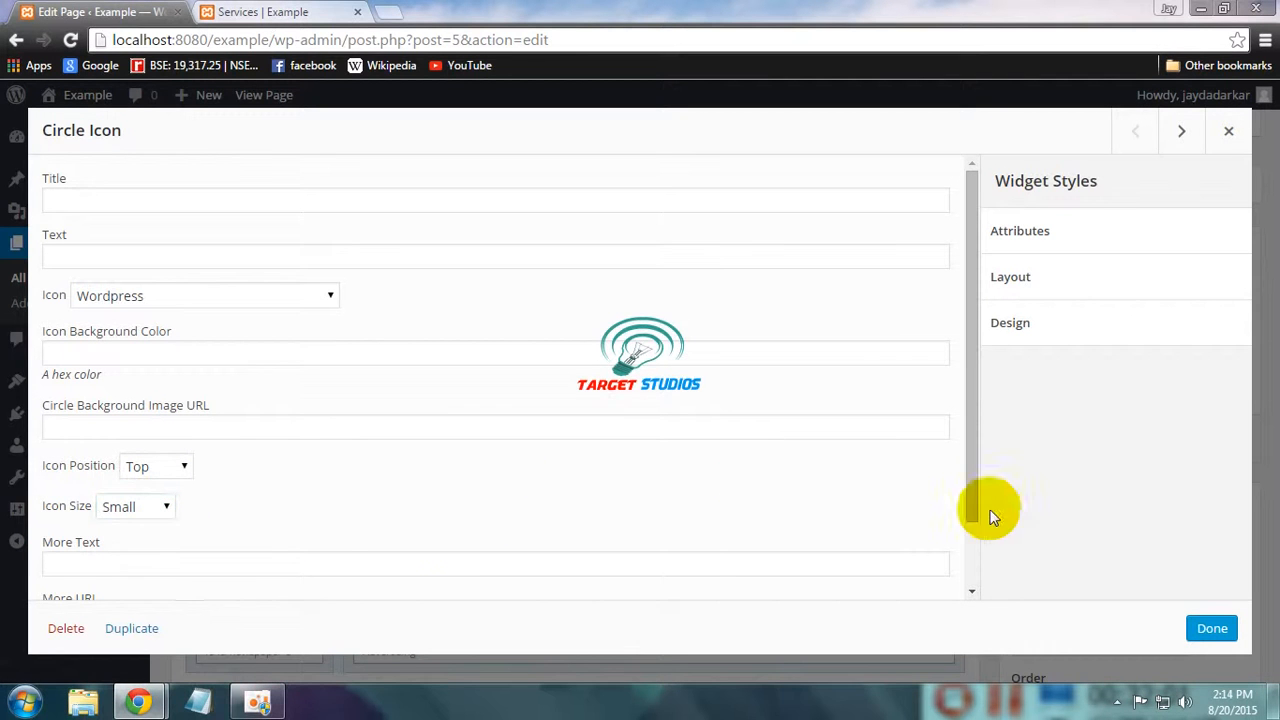
pyautogui.click(1208, 628)
pyautogui.click(1200, 438)
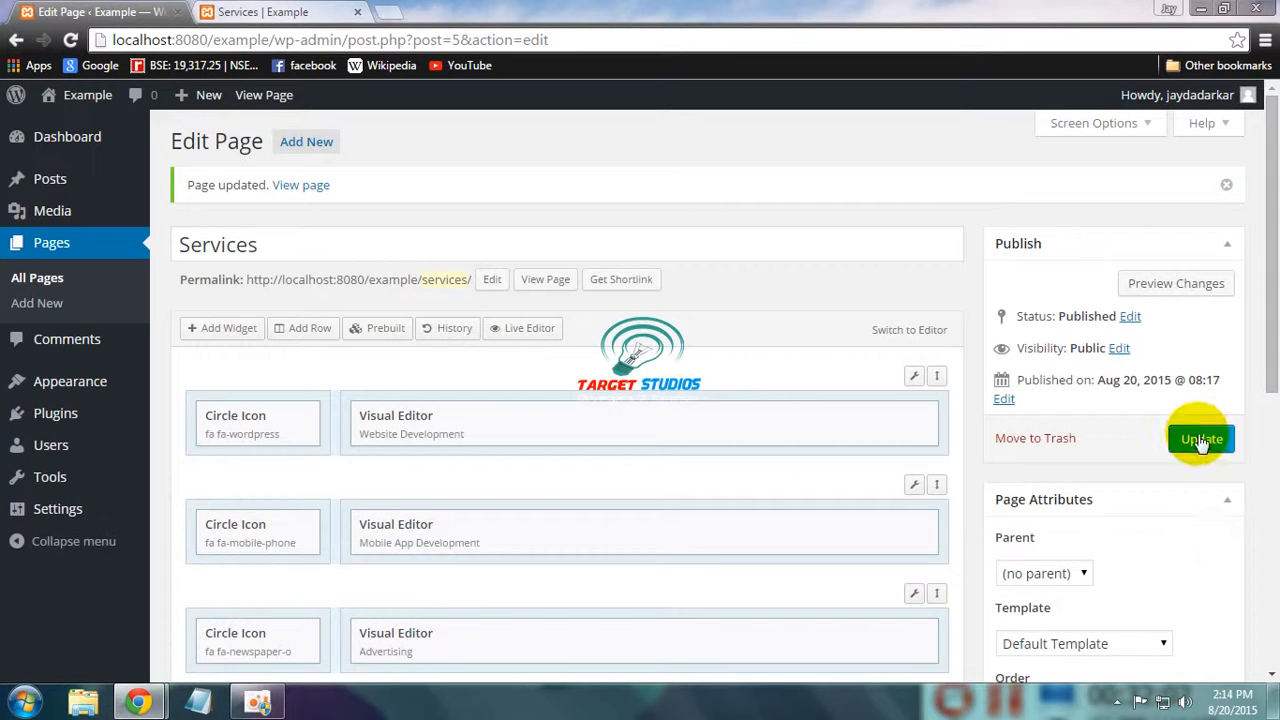
pyautogui.click(243, 11)
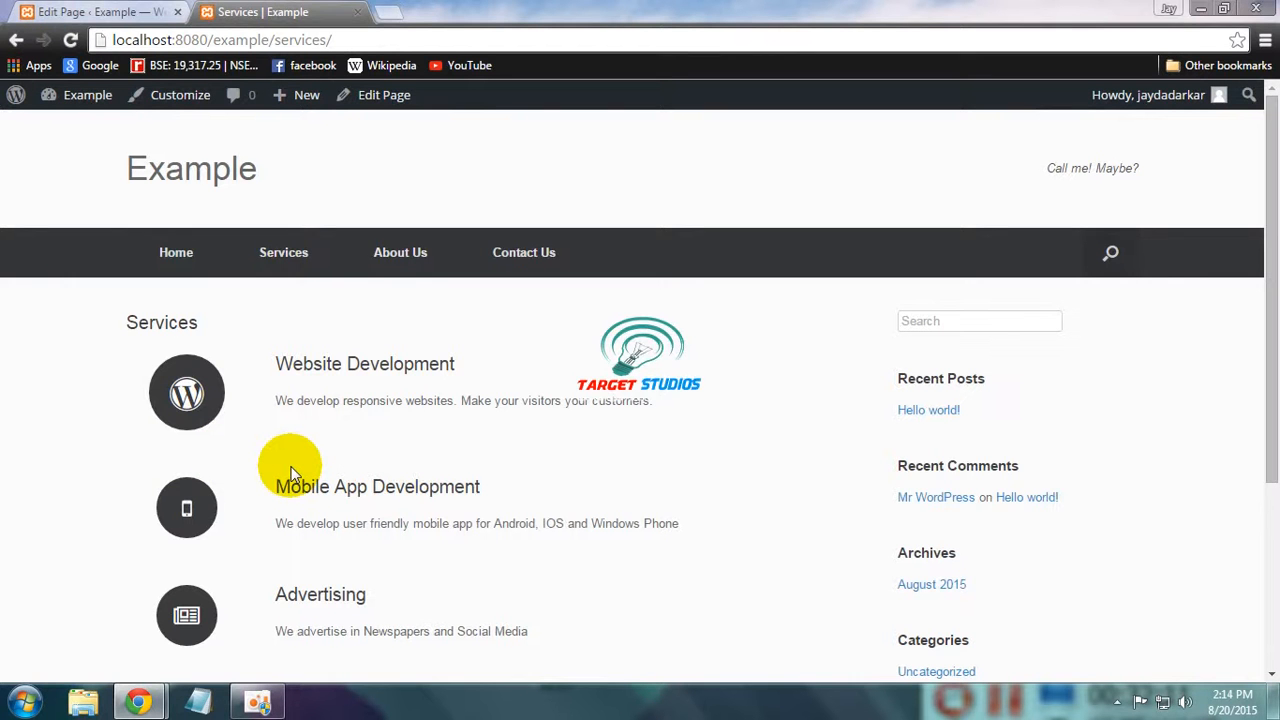
# Reload the live Services page to check the Small Wordpress icon, then open About Us
pyautogui.press('F5')
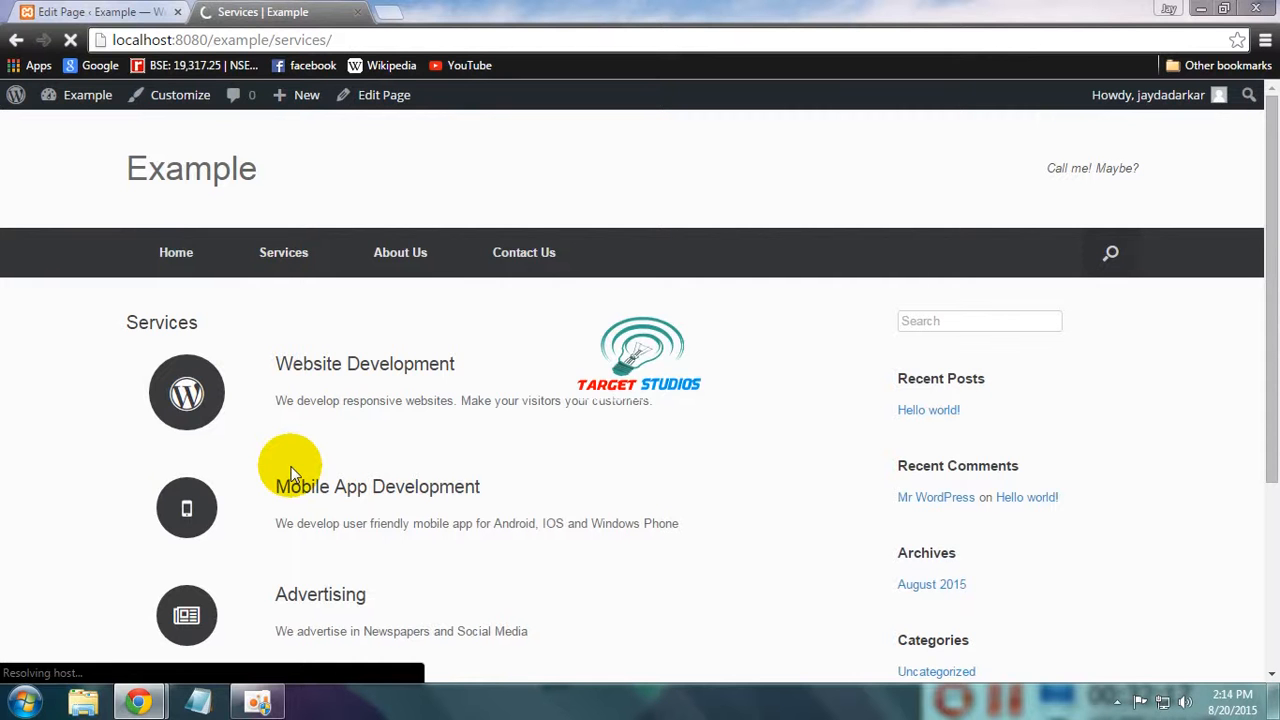
pyautogui.moveTo(1272, 300); pyautogui.dragTo(1276, 244)
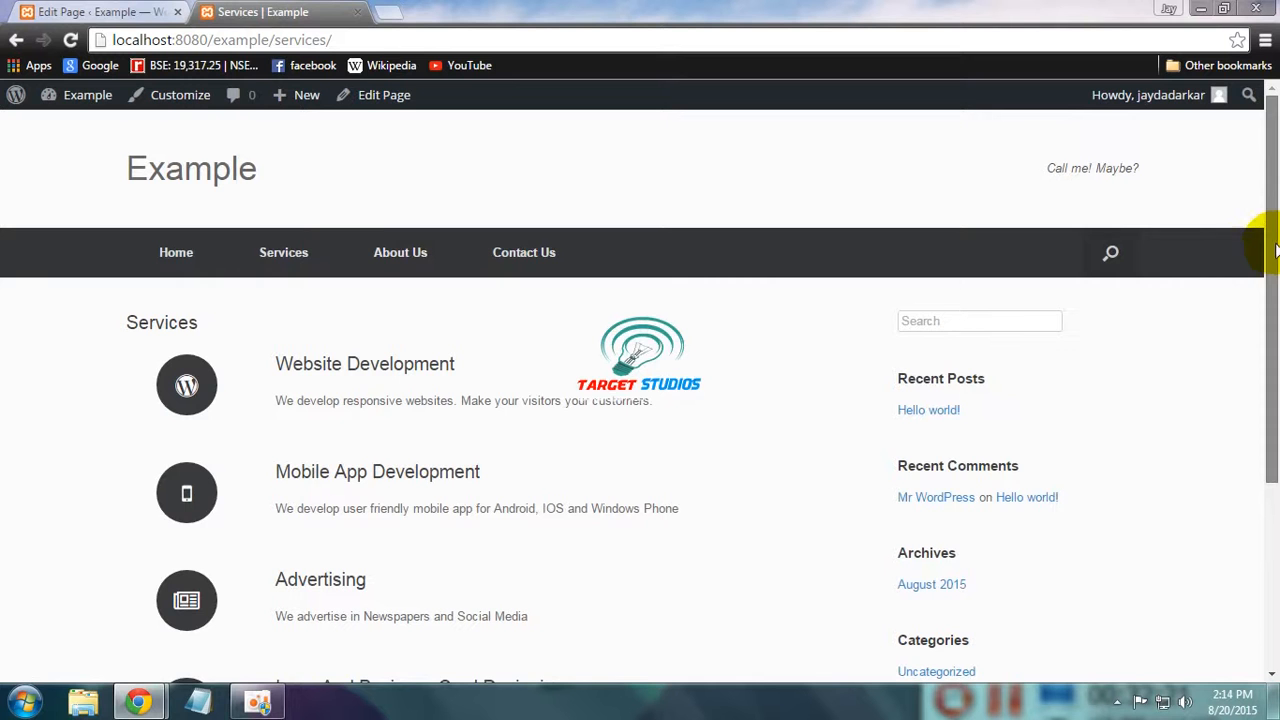
pyautogui.click(390, 260)
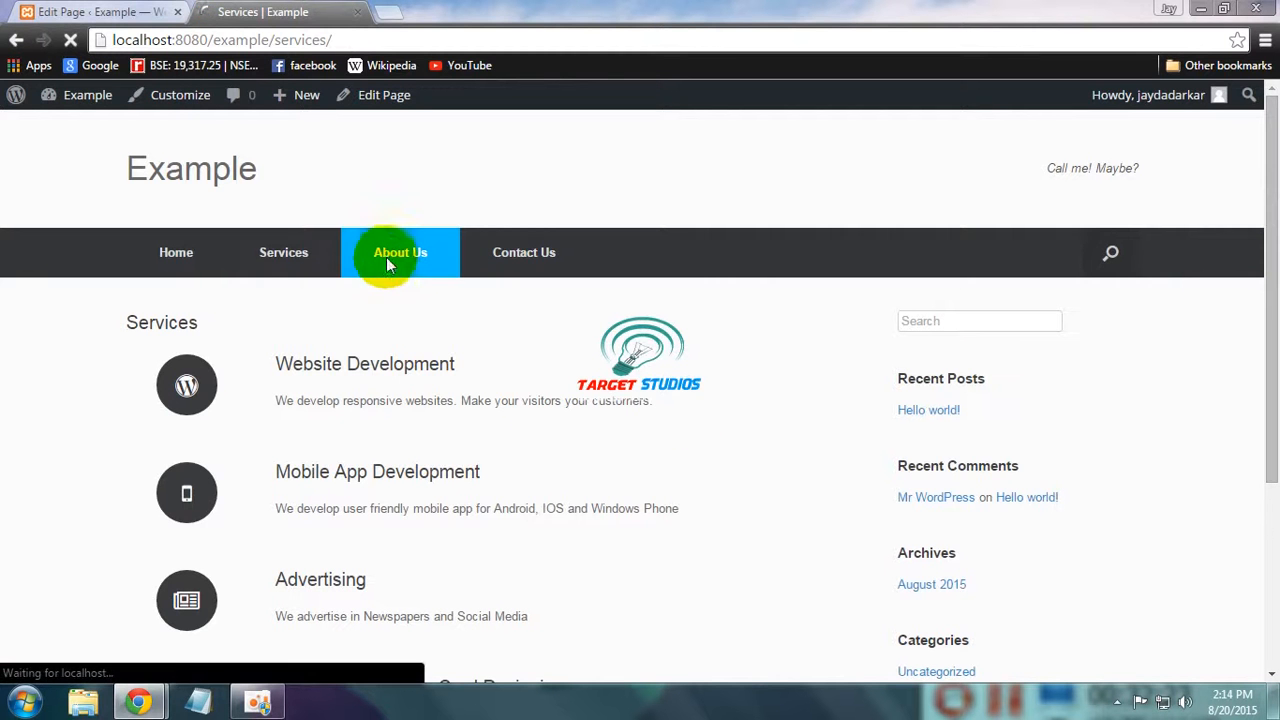
# Open the About Us page for editing and switch it to the Page Builder layout
pyautogui.click(110, 11)
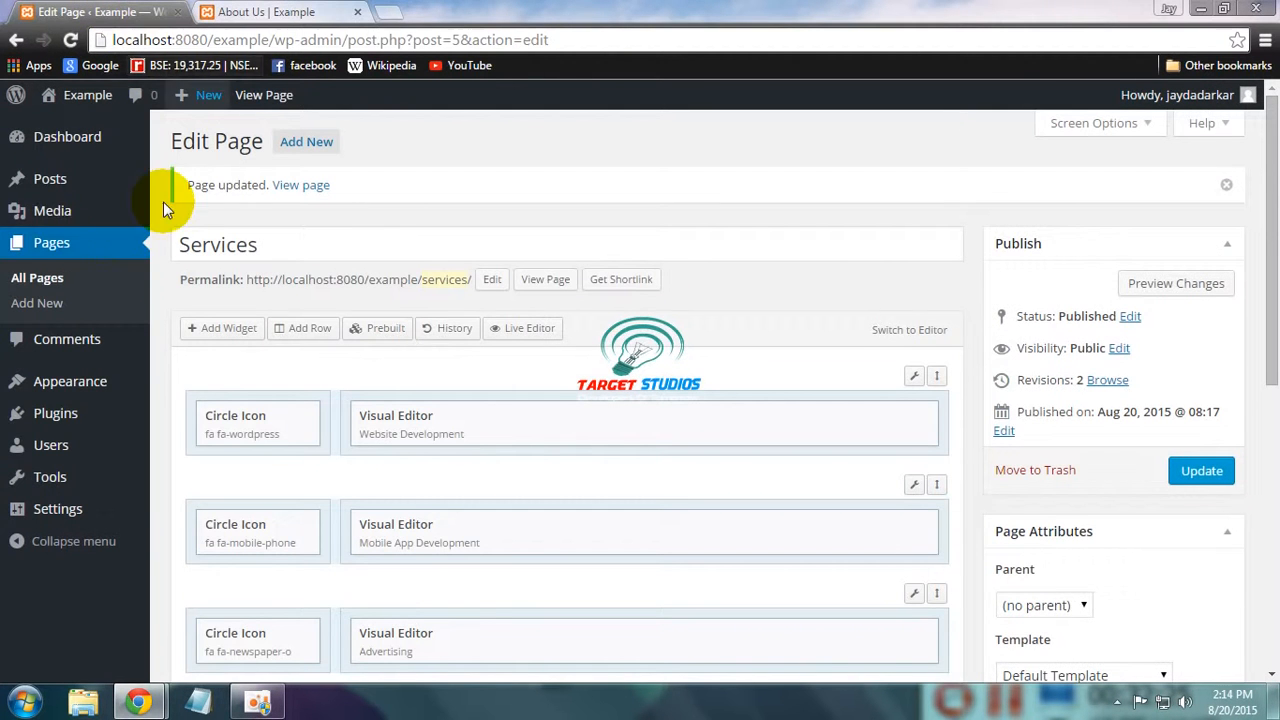
pyautogui.click(64, 250)
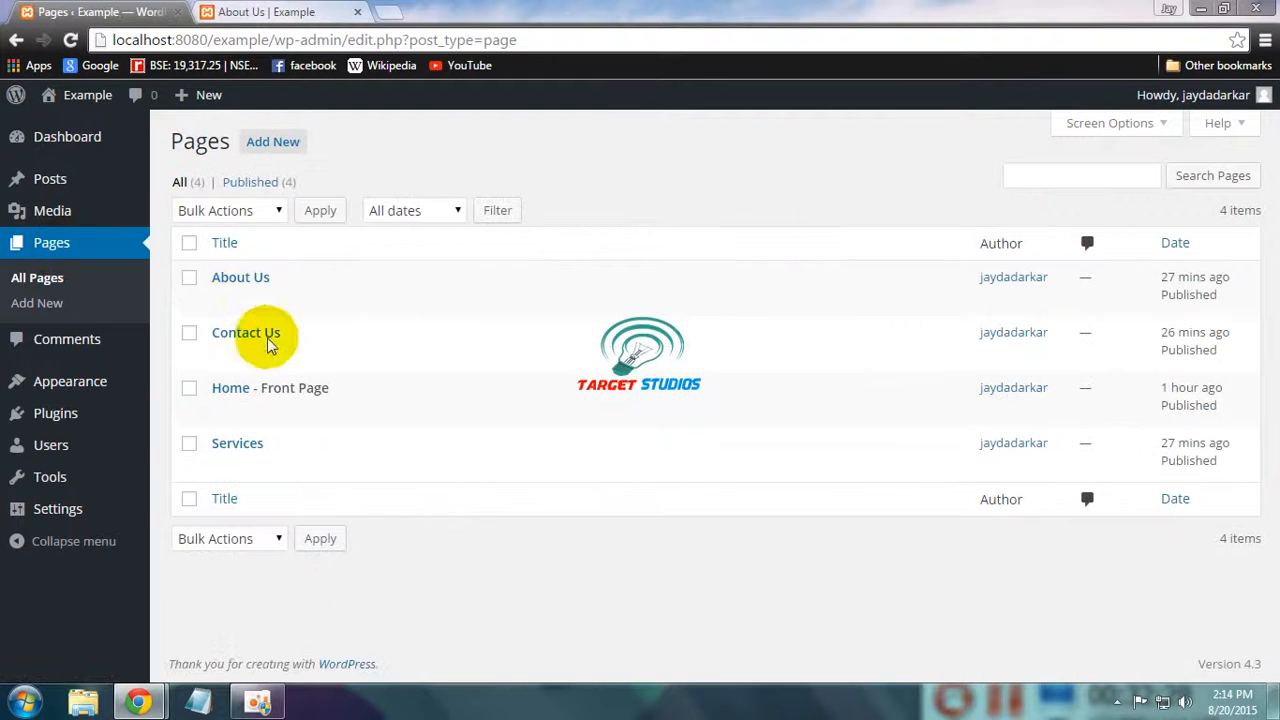
pyautogui.click(232, 282)
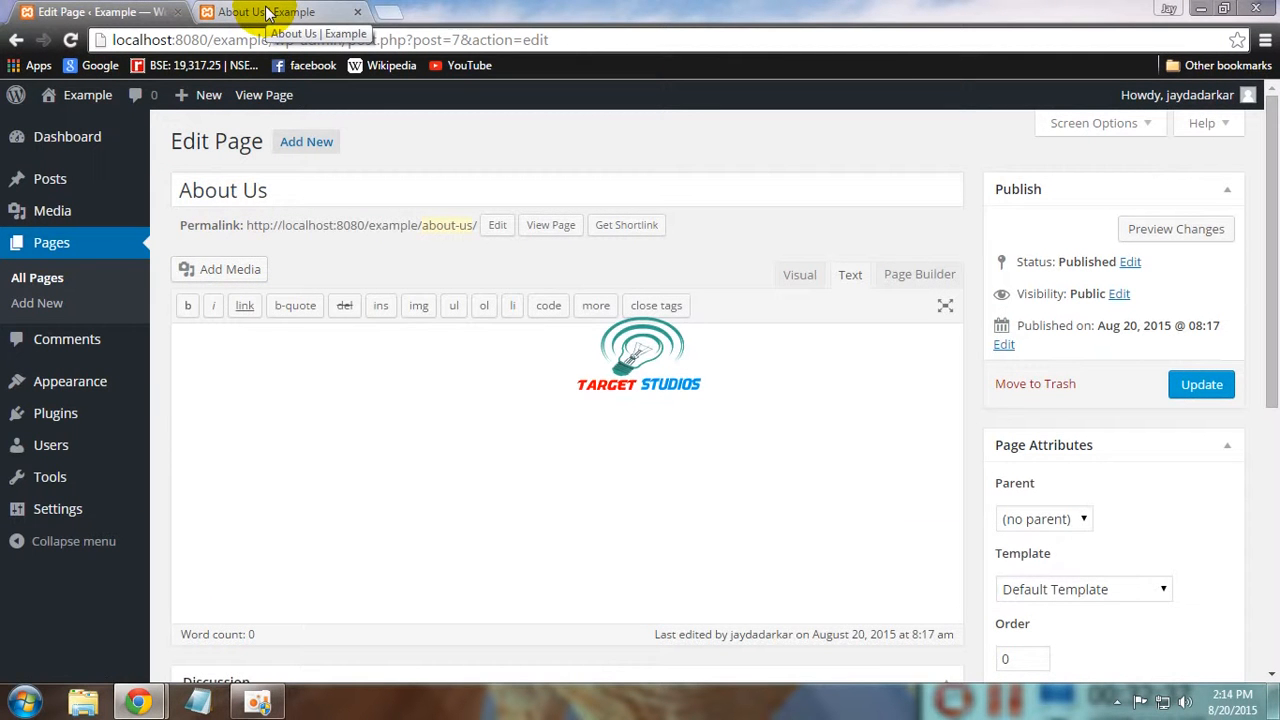
pyautogui.click(920, 276)
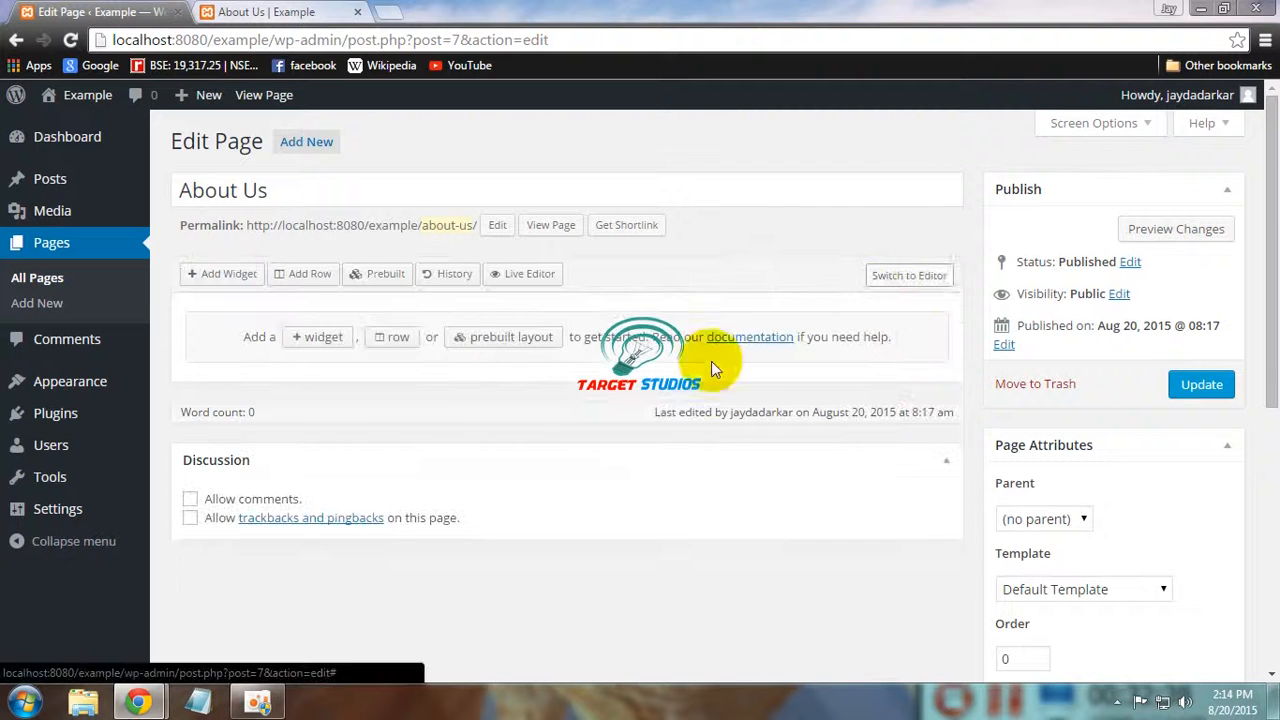
# Insert a single-column row and add a Visual Editor widget to it
pyautogui.click(397, 345)
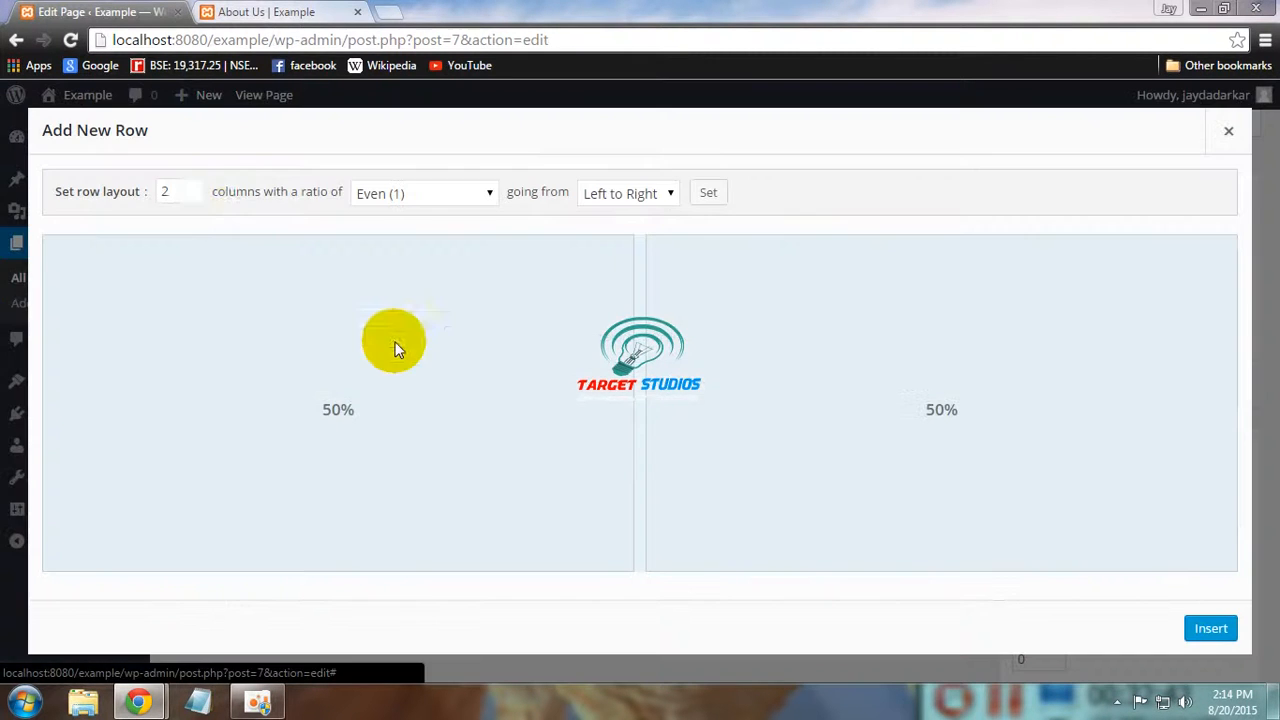
pyautogui.click(193, 189)
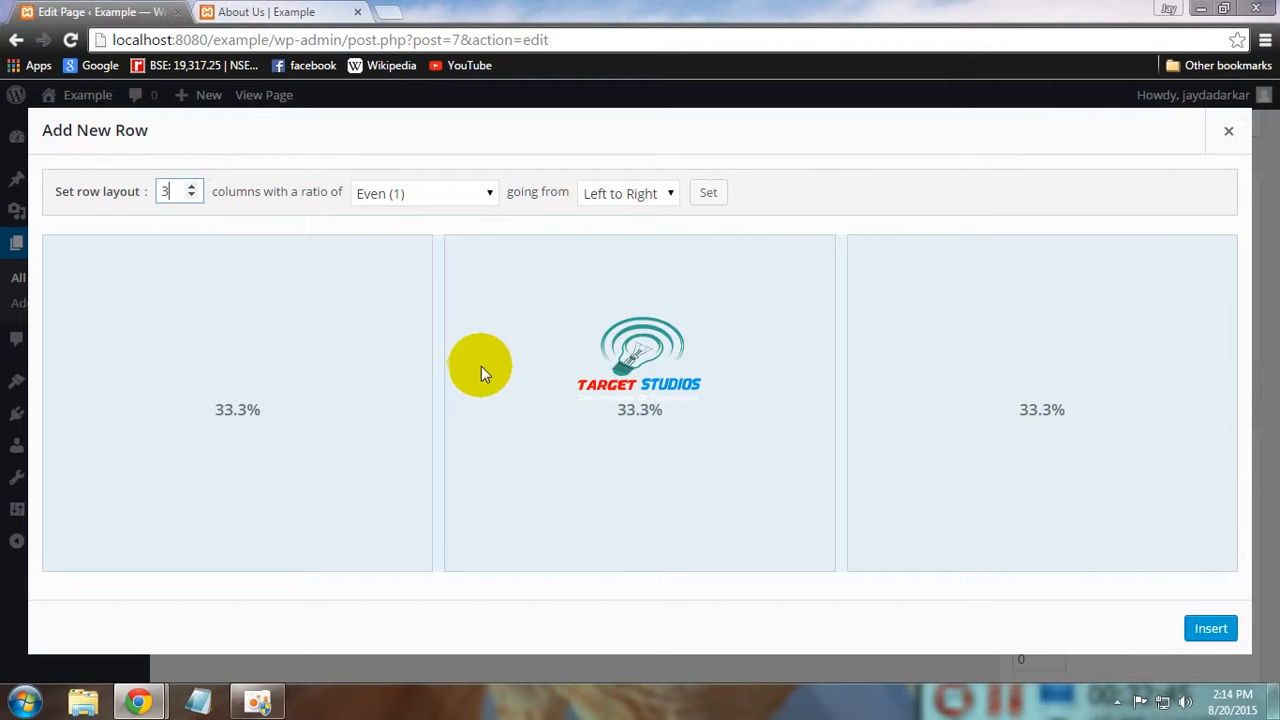
pyautogui.click(195, 198)
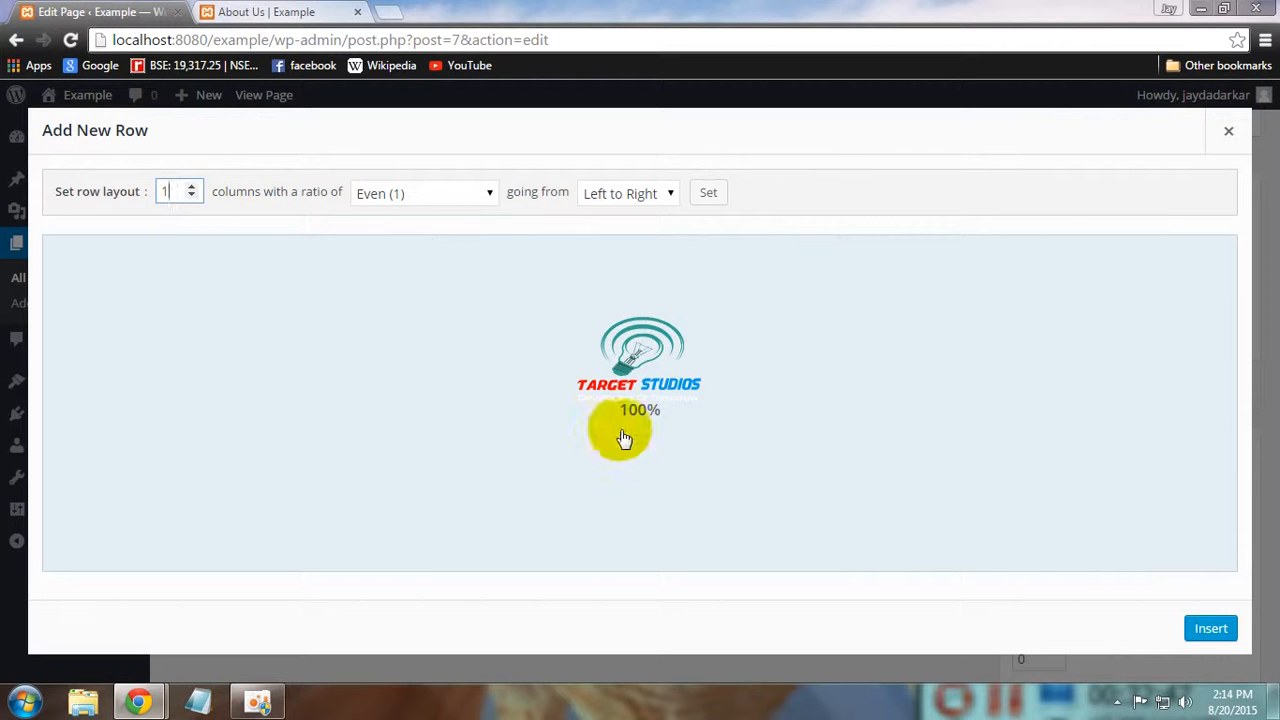
pyautogui.click(1210, 628)
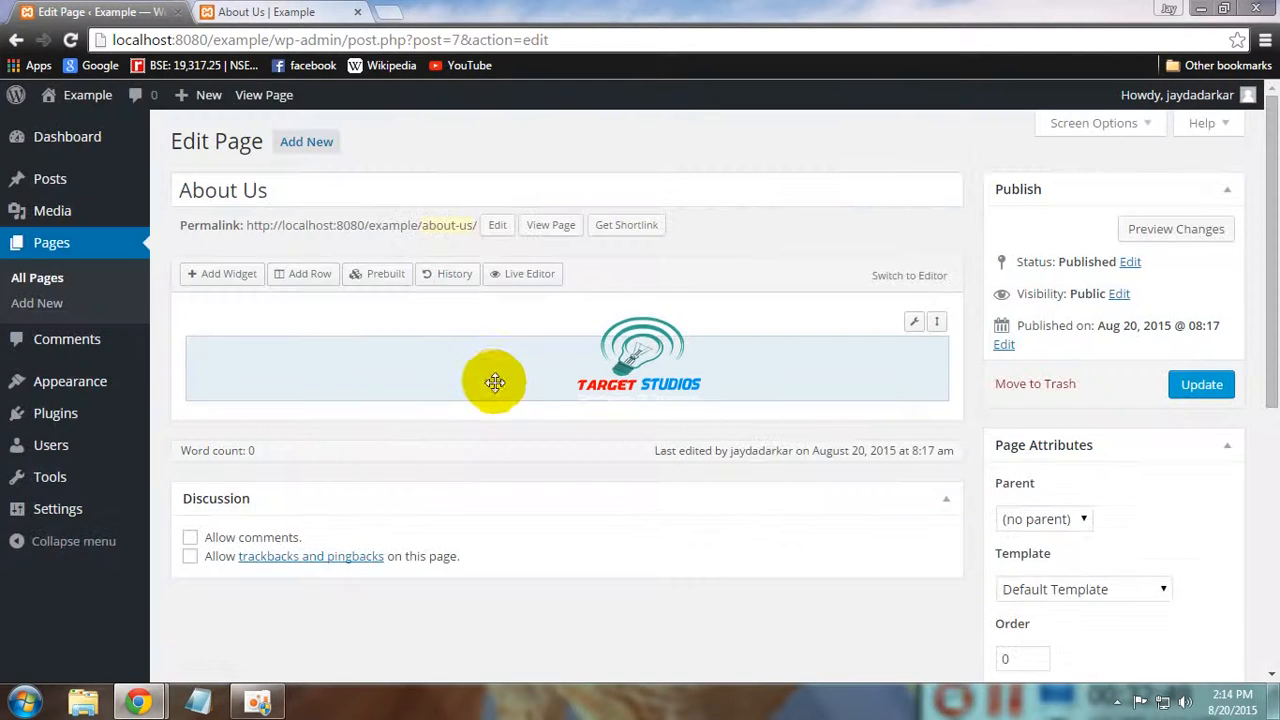
pyautogui.click(494, 381)
pyautogui.click(215, 278)
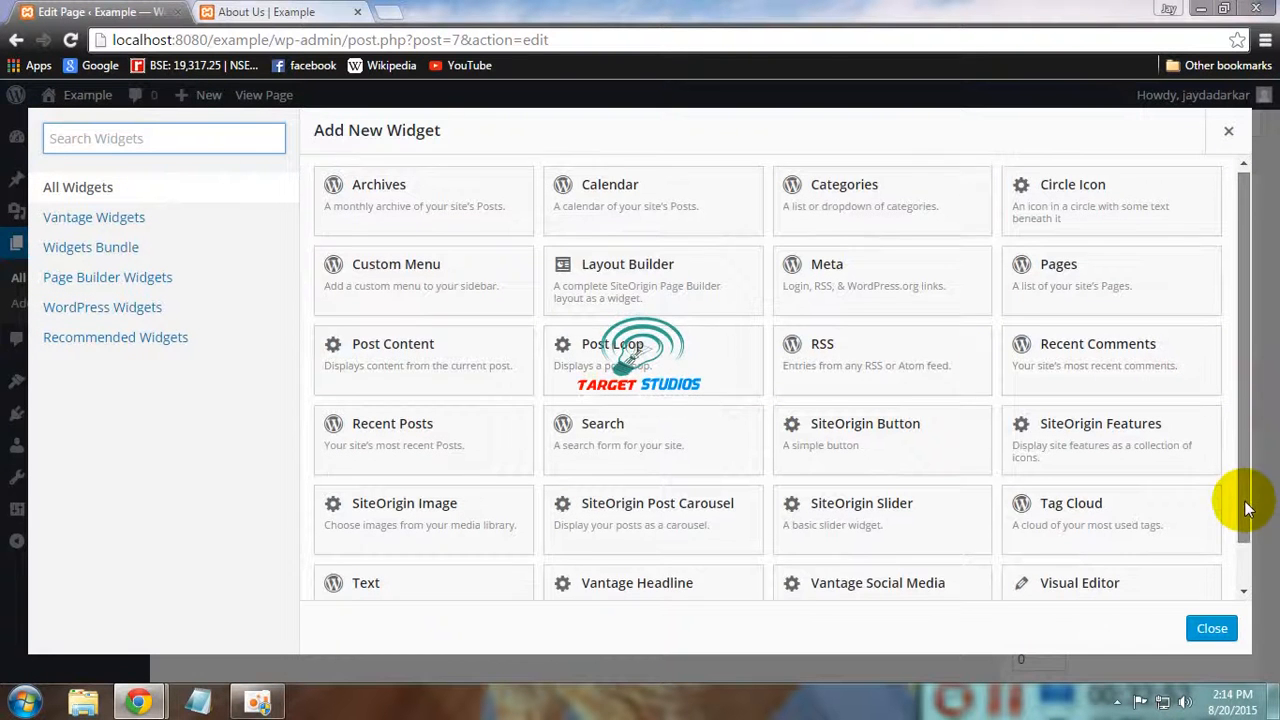
pyautogui.scroll(-1, 1180, 530)
pyautogui.click(1092, 551)
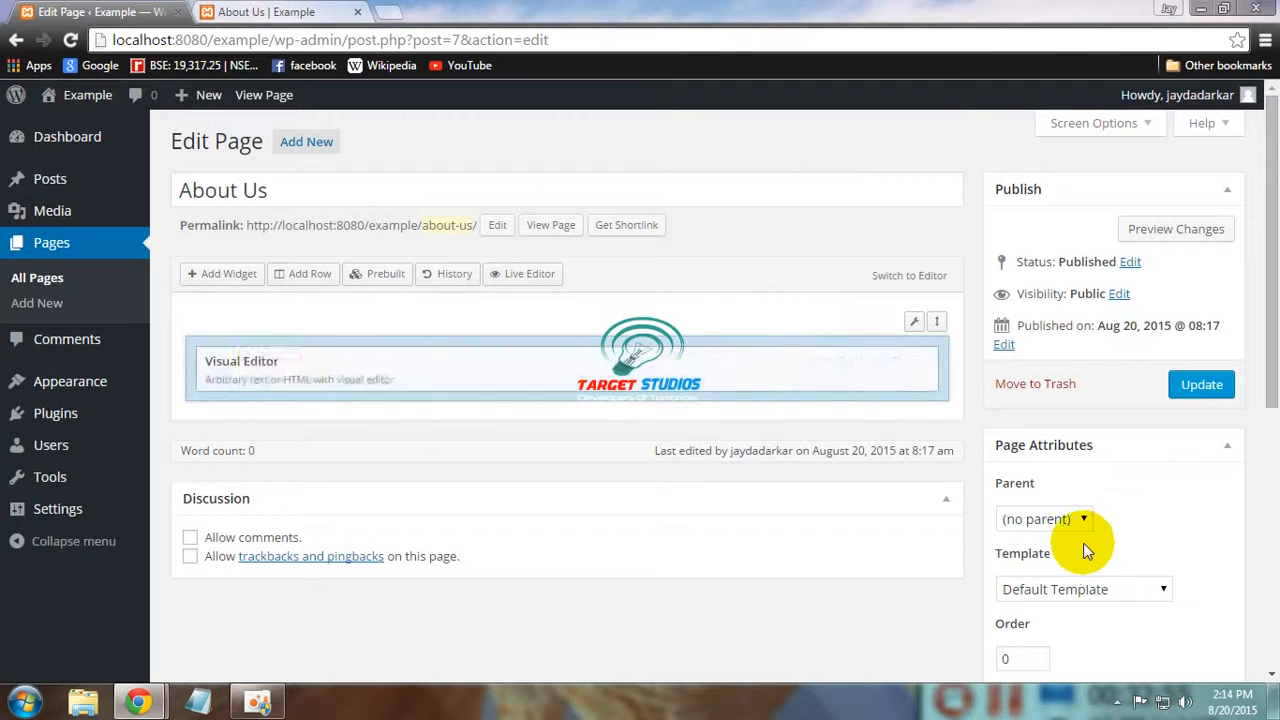
# Insert ADVERTISE.jpg from the media library into the Visual Editor widget and centre it
pyautogui.click(270, 362)
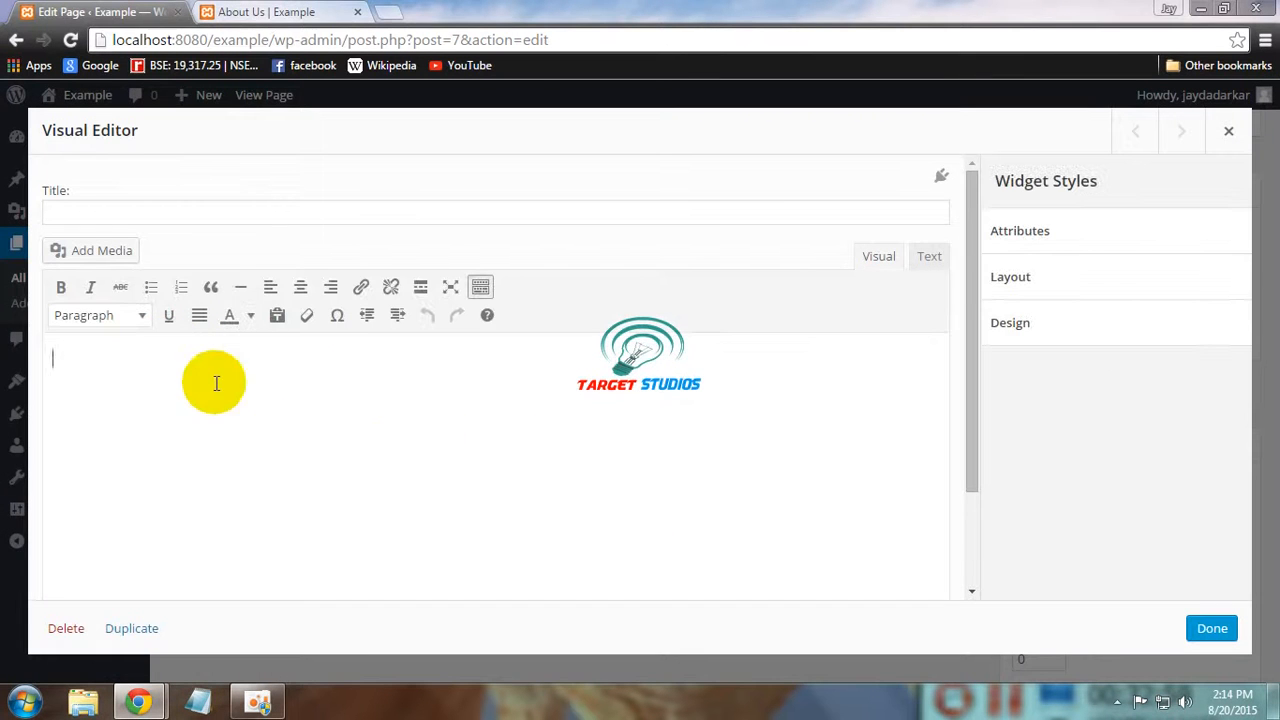
pyautogui.click(85, 268)
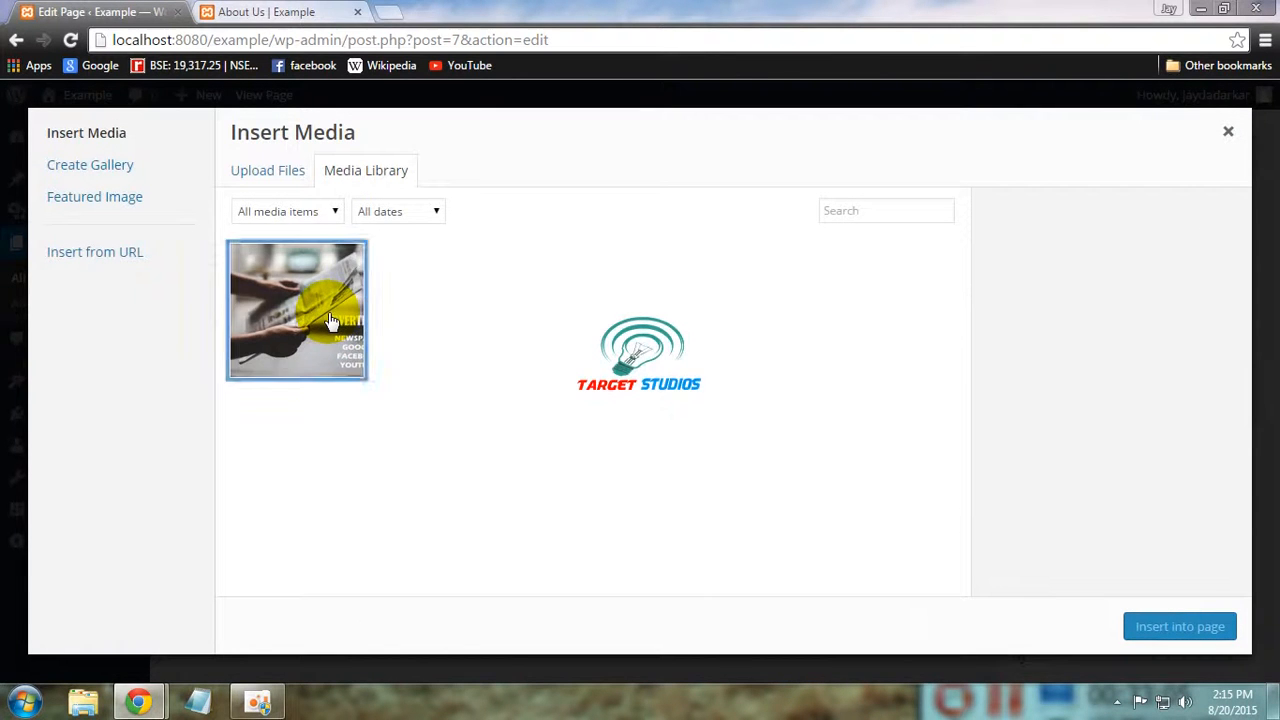
pyautogui.click(332, 322)
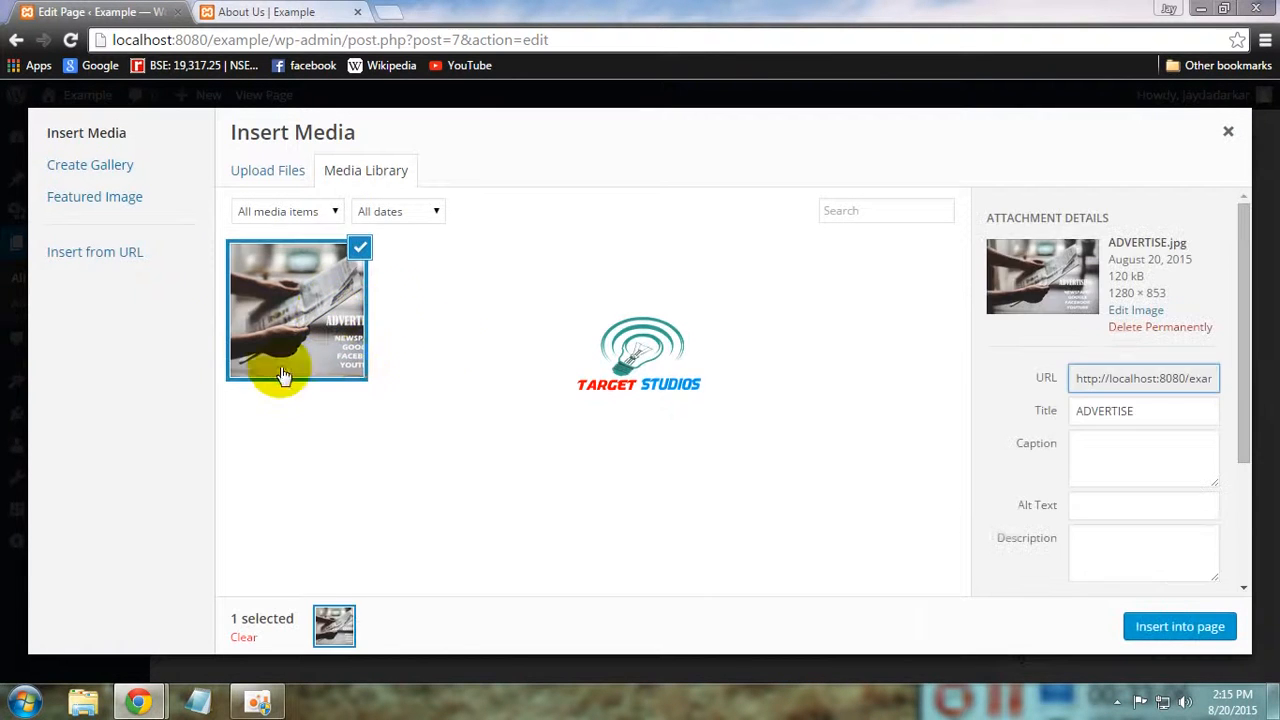
pyautogui.click(1208, 630)
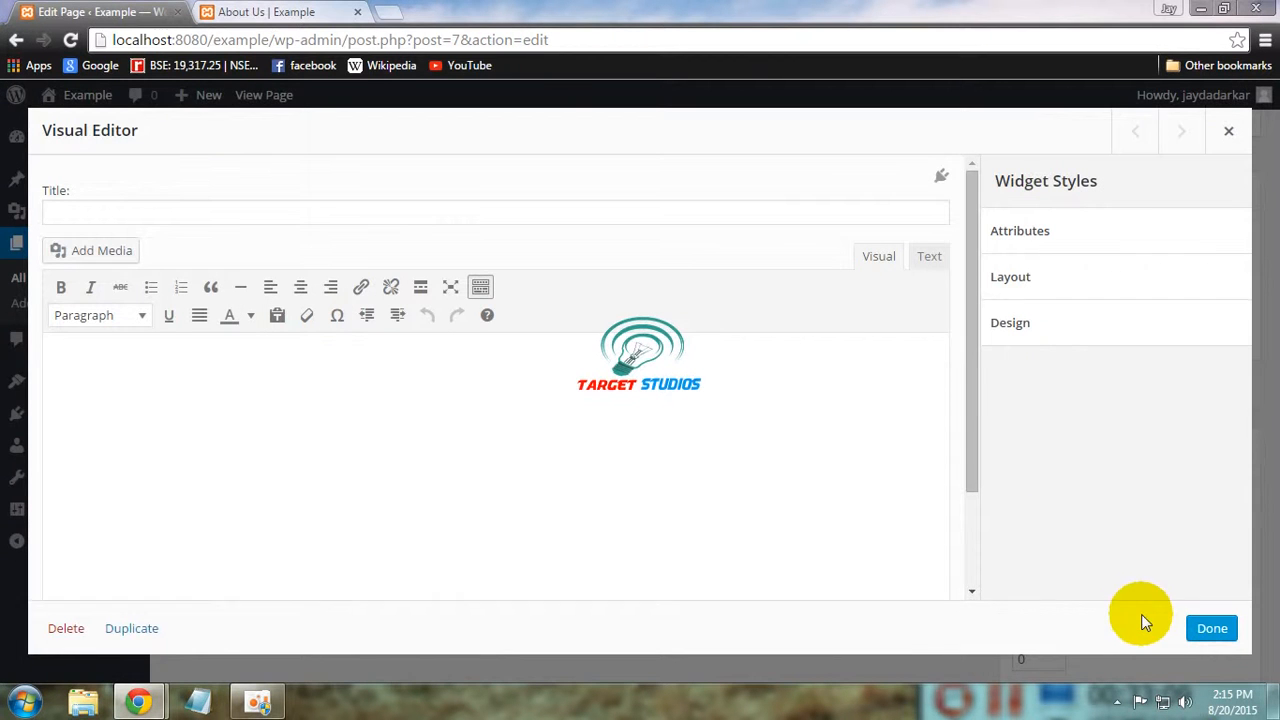
pyautogui.click(217, 385)
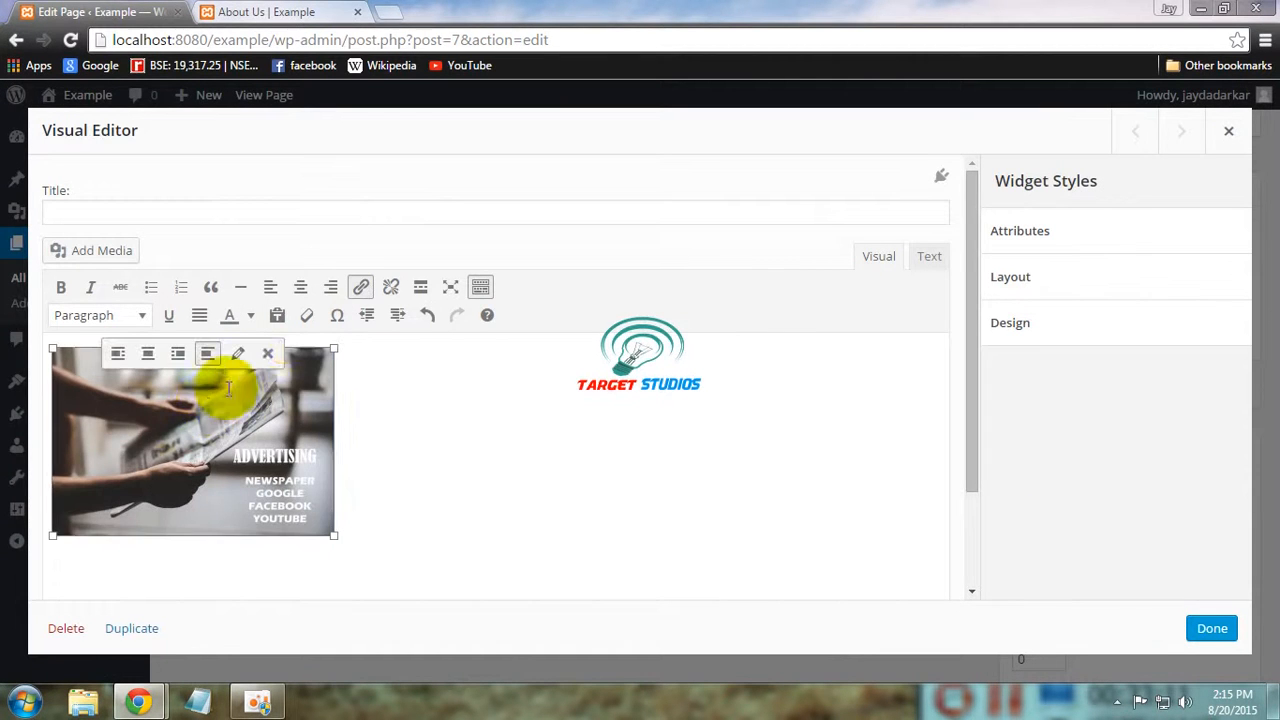
pyautogui.click(303, 289)
# Centre the empty line directly below the newspaper image
pyautogui.click(764, 488)
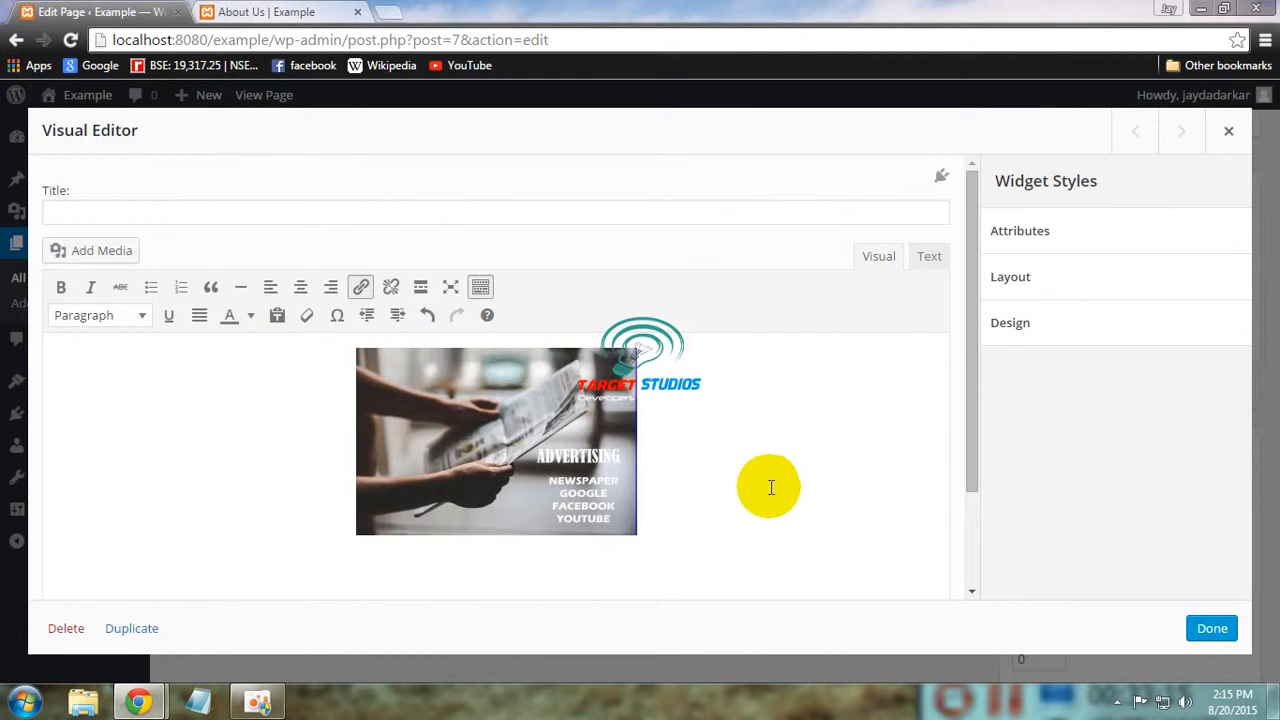
pyautogui.click(974, 549)
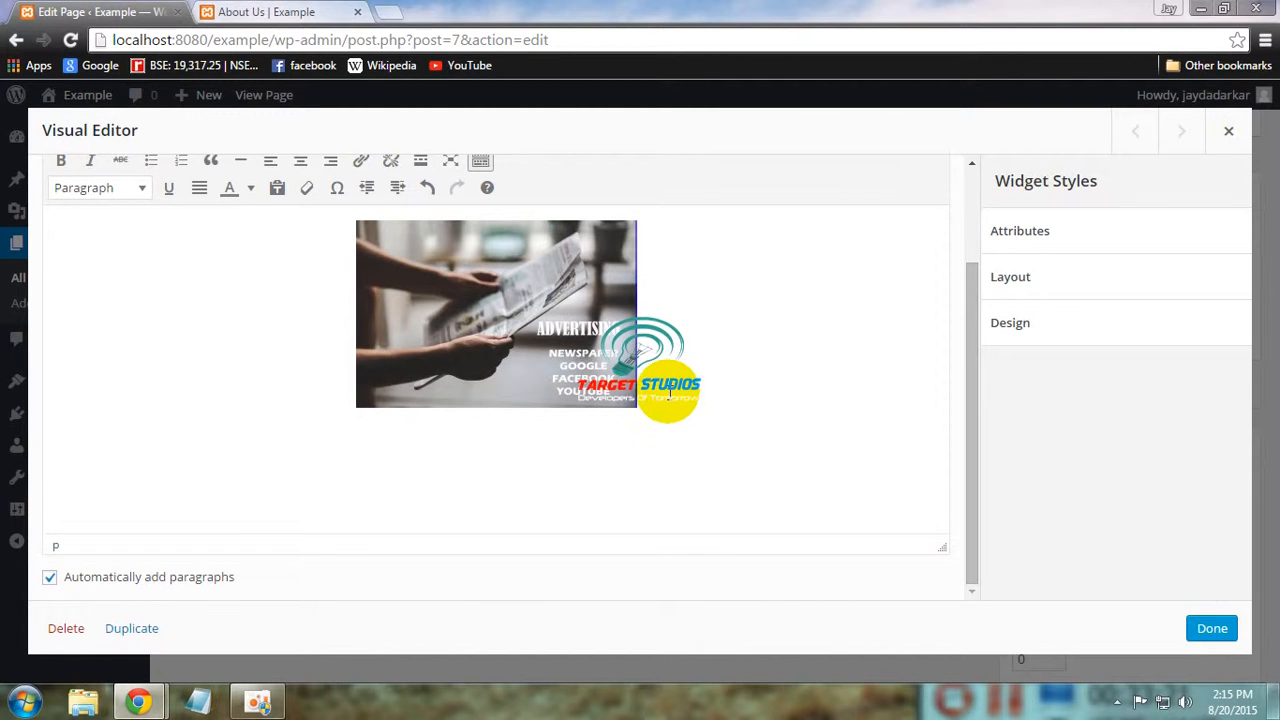
pyautogui.click(59, 469)
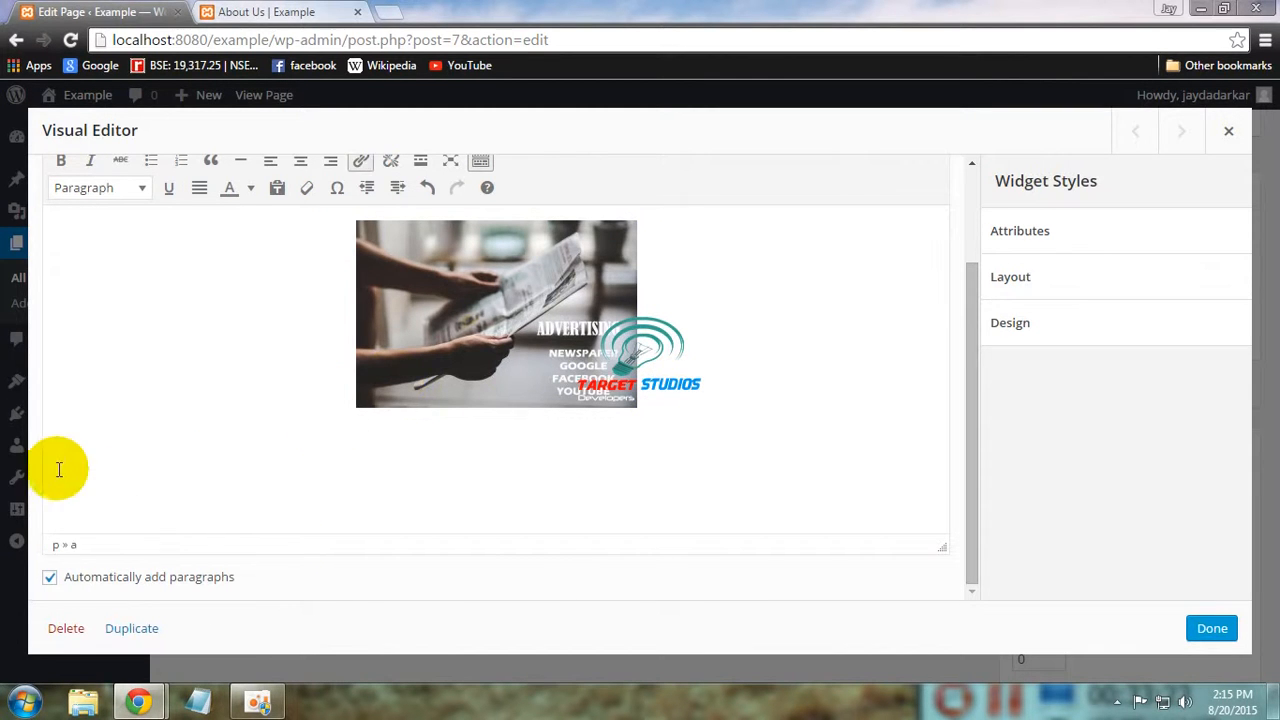
pyautogui.click(57, 469)
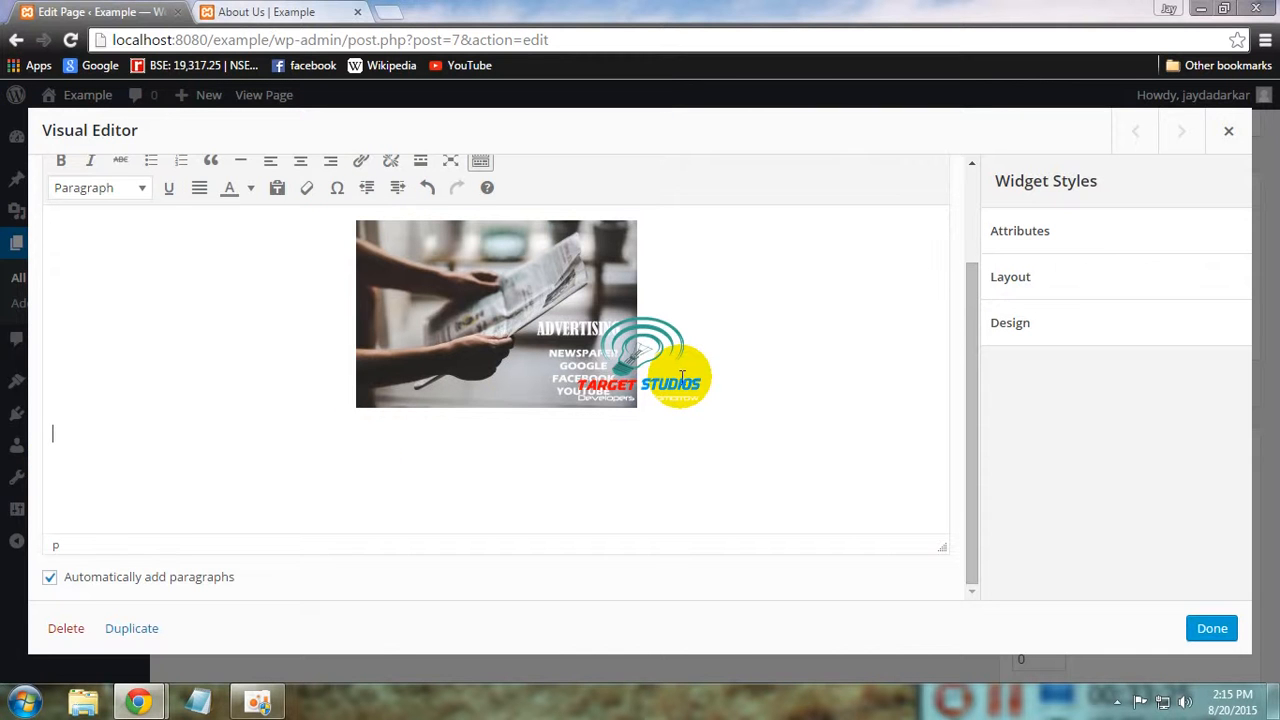
pyautogui.click(304, 162)
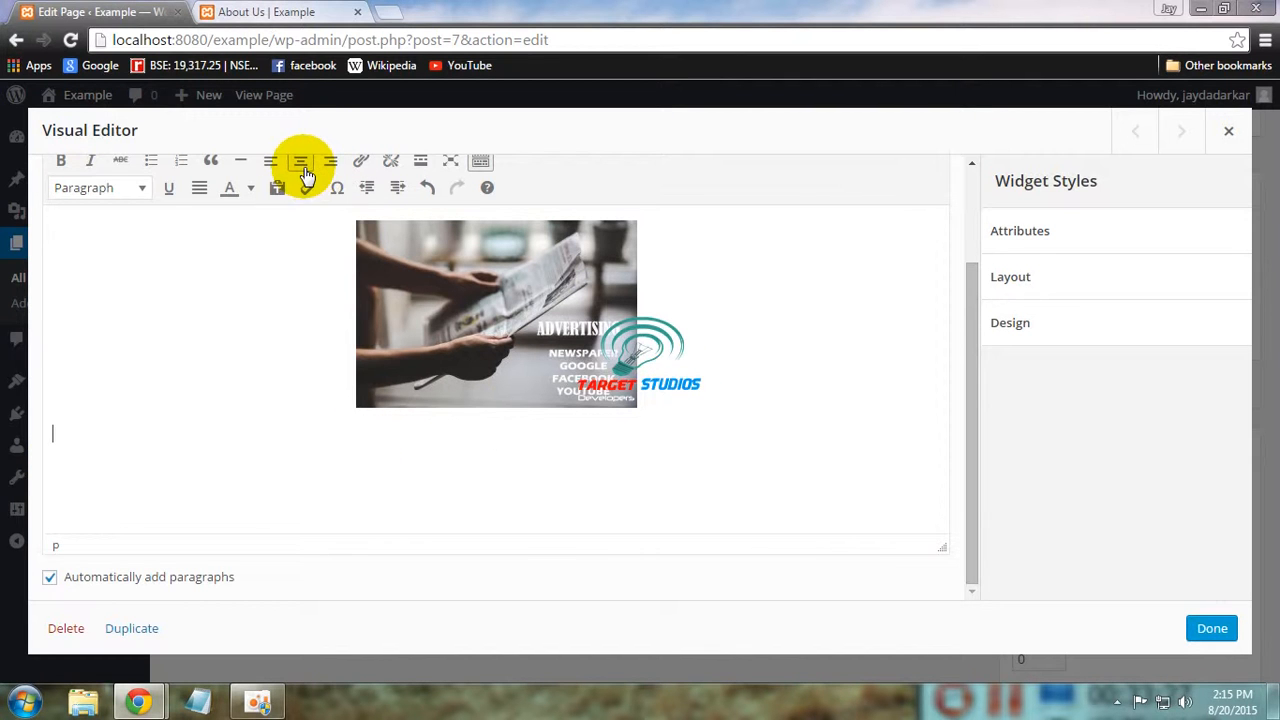
# Type the name heading, 'Bharat College Of Engineering' and 'Loves Designing & Coding', then select the last two lines
pyautogui.click(142, 189)
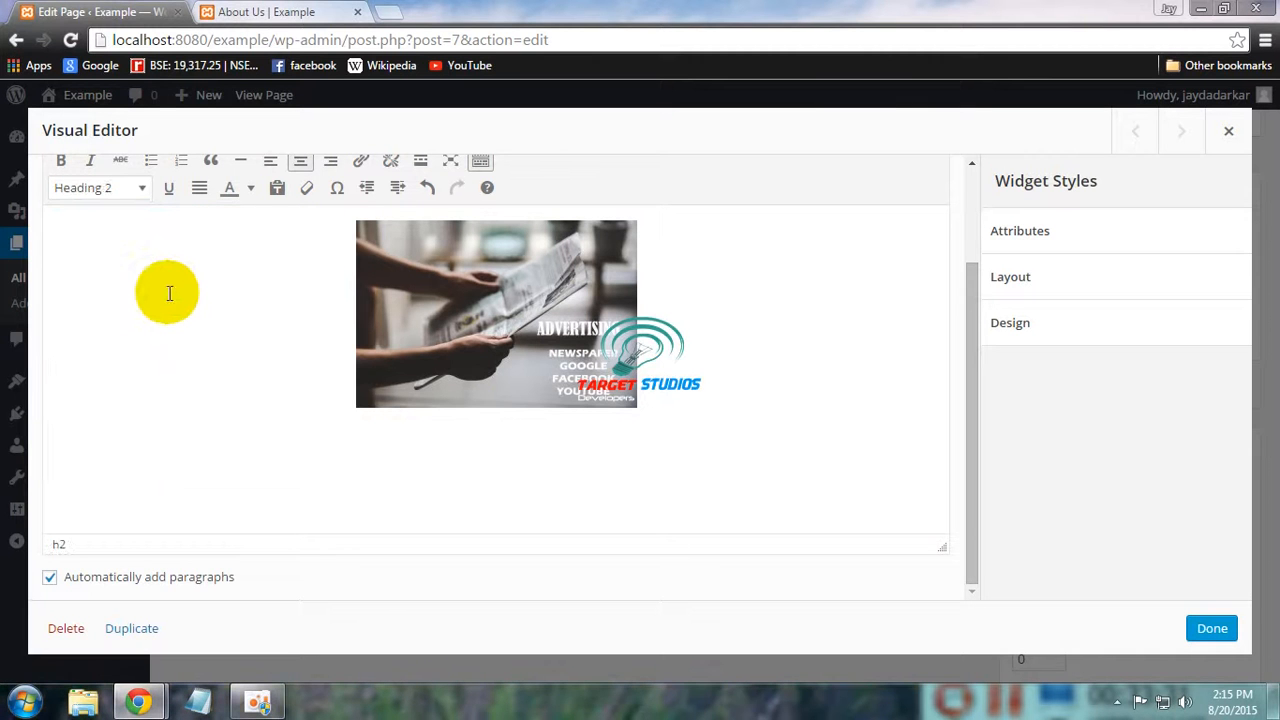
pyautogui.write('y M')
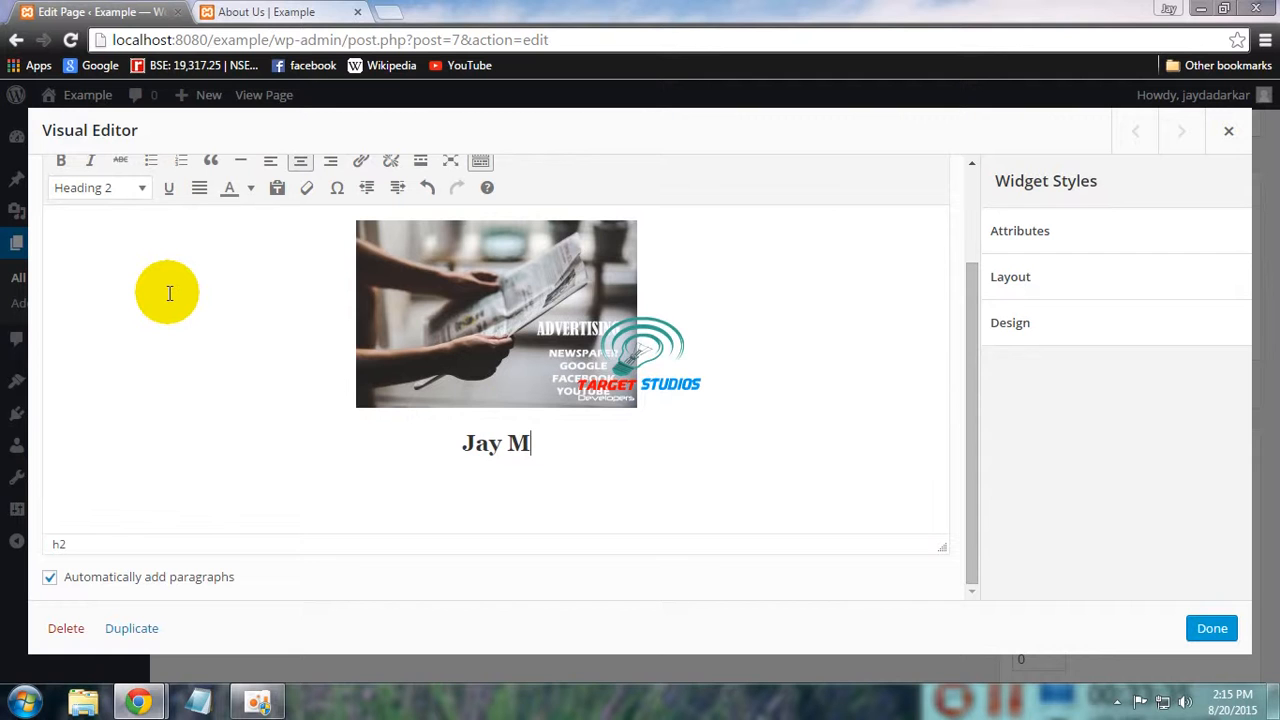
pyautogui.write('ilind Dadarkar')
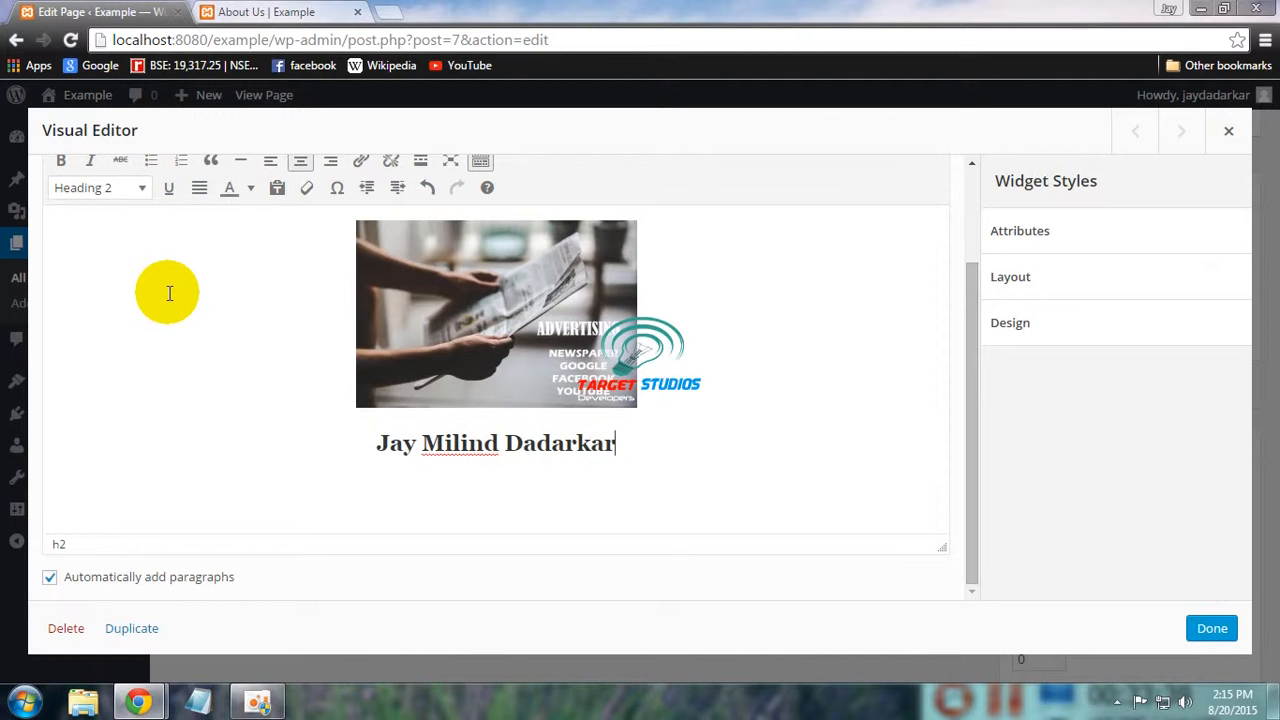
pyautogui.press('Return')
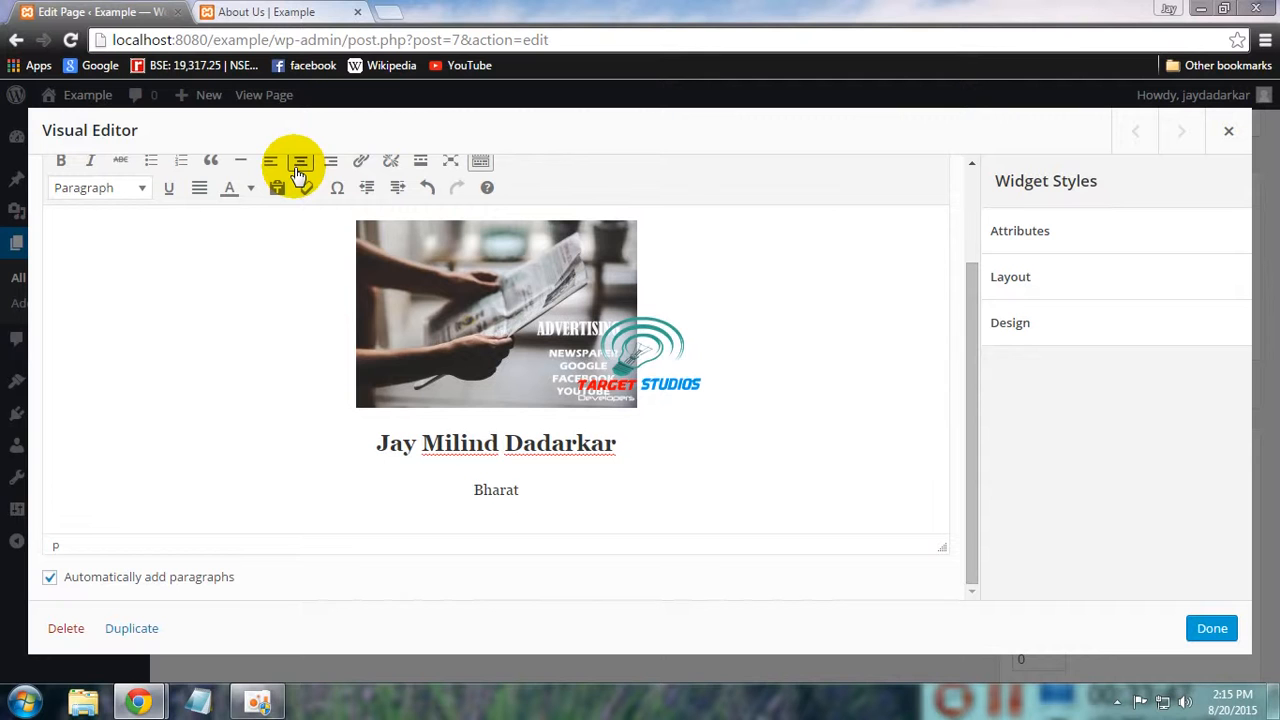
pyautogui.write('Co')
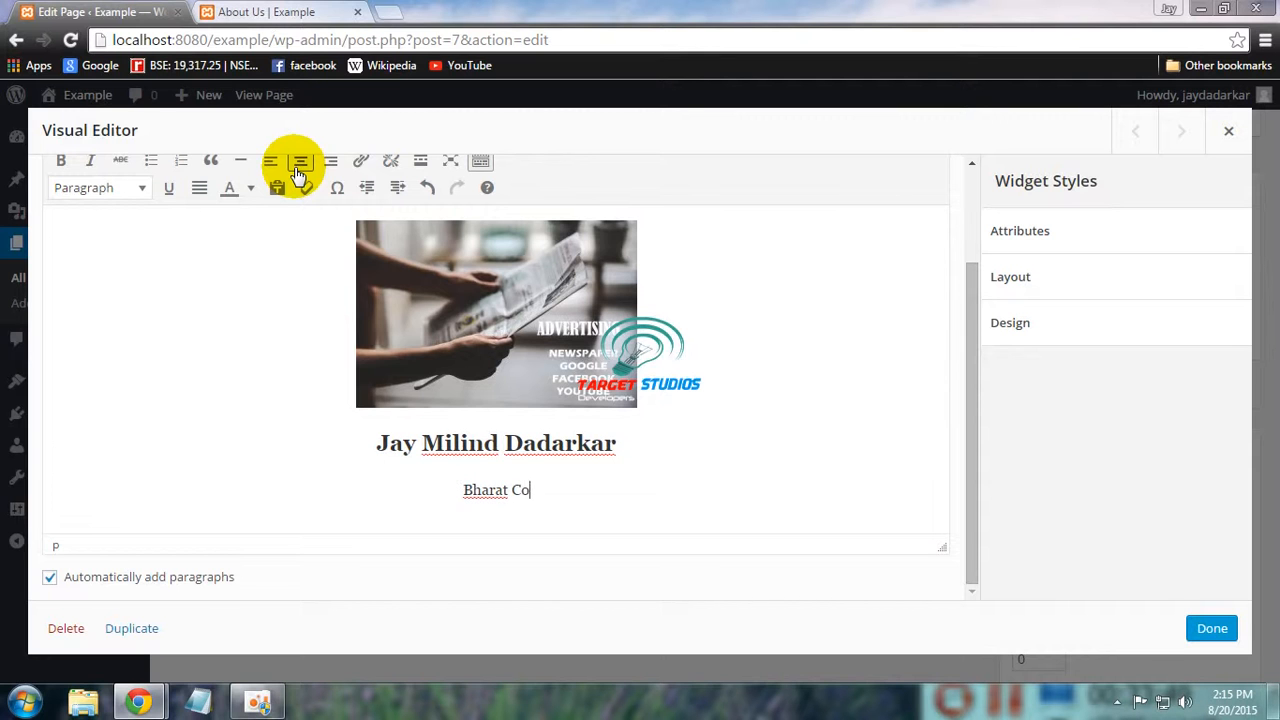
pyautogui.write('llege O')
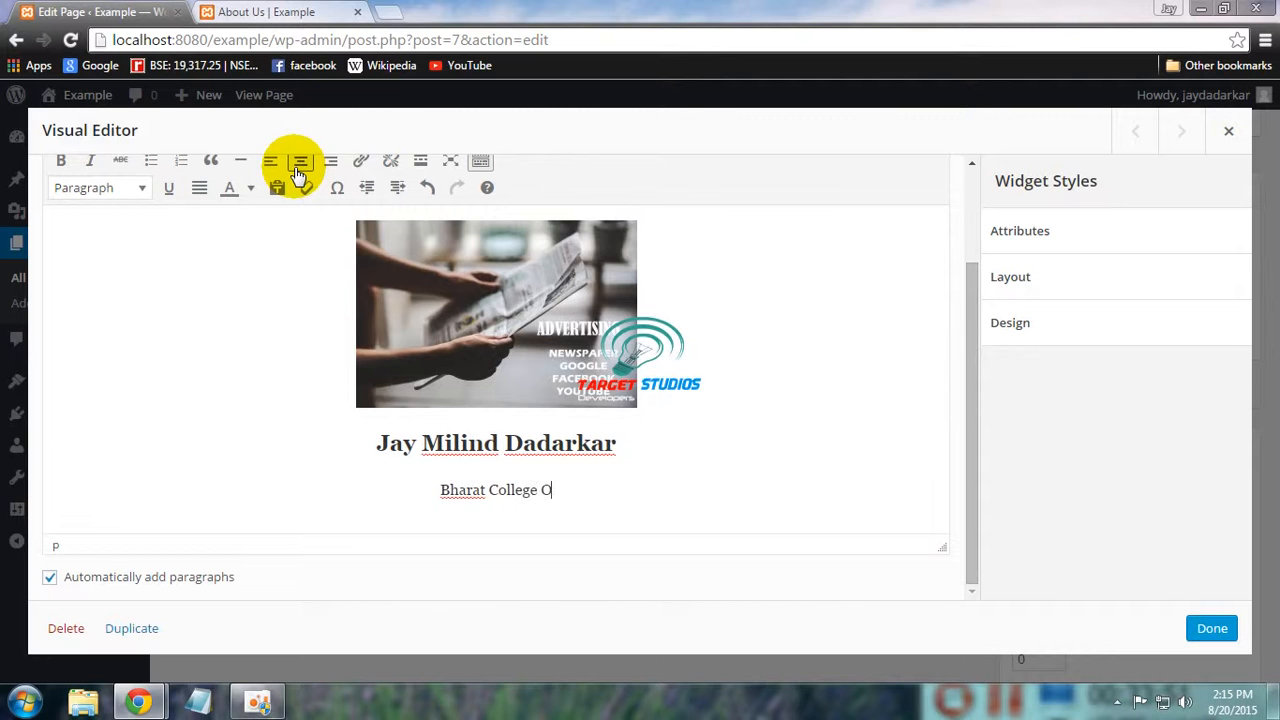
pyautogui.write('f Engineering')
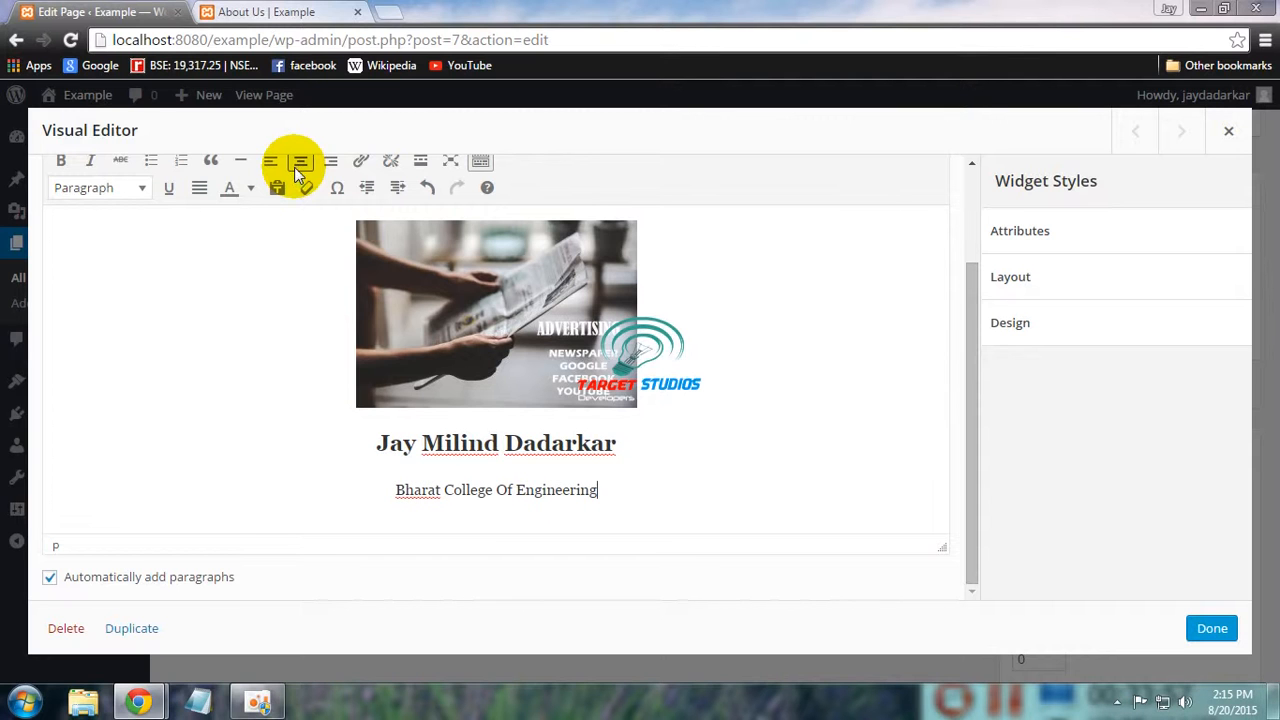
pyautogui.press('Return')
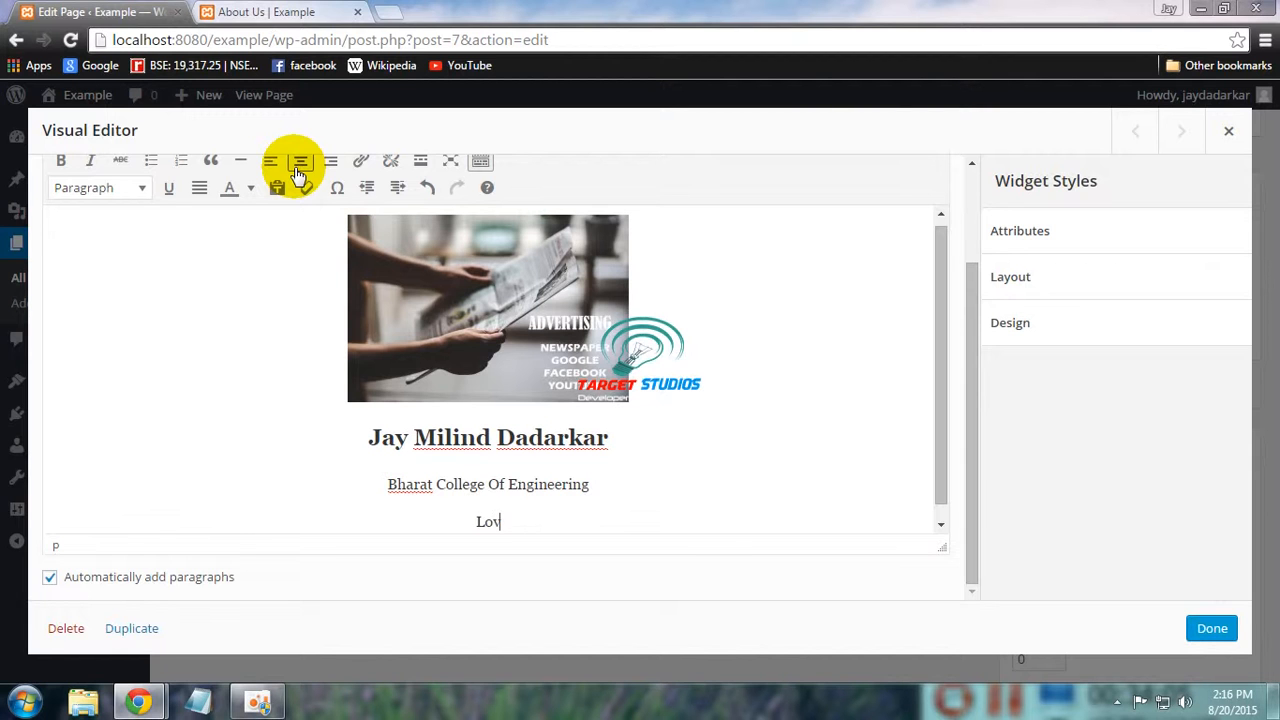
pyautogui.write('es Designin')
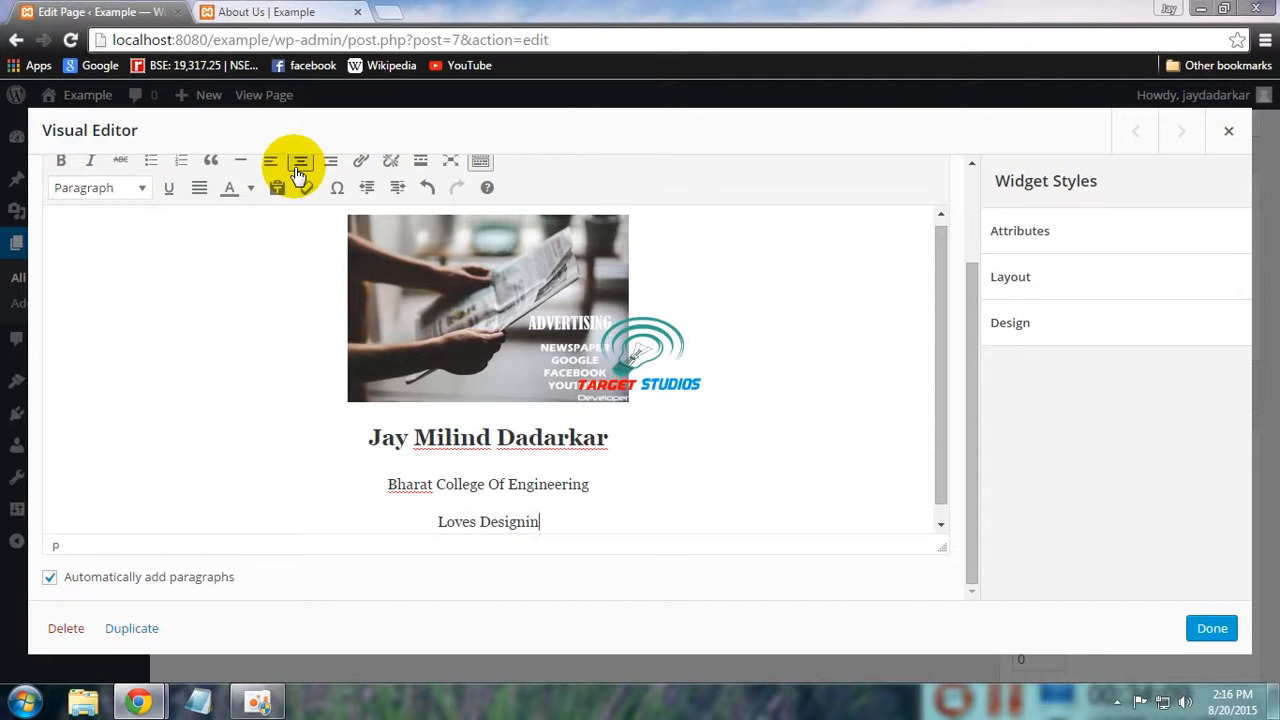
pyautogui.write('g & C')
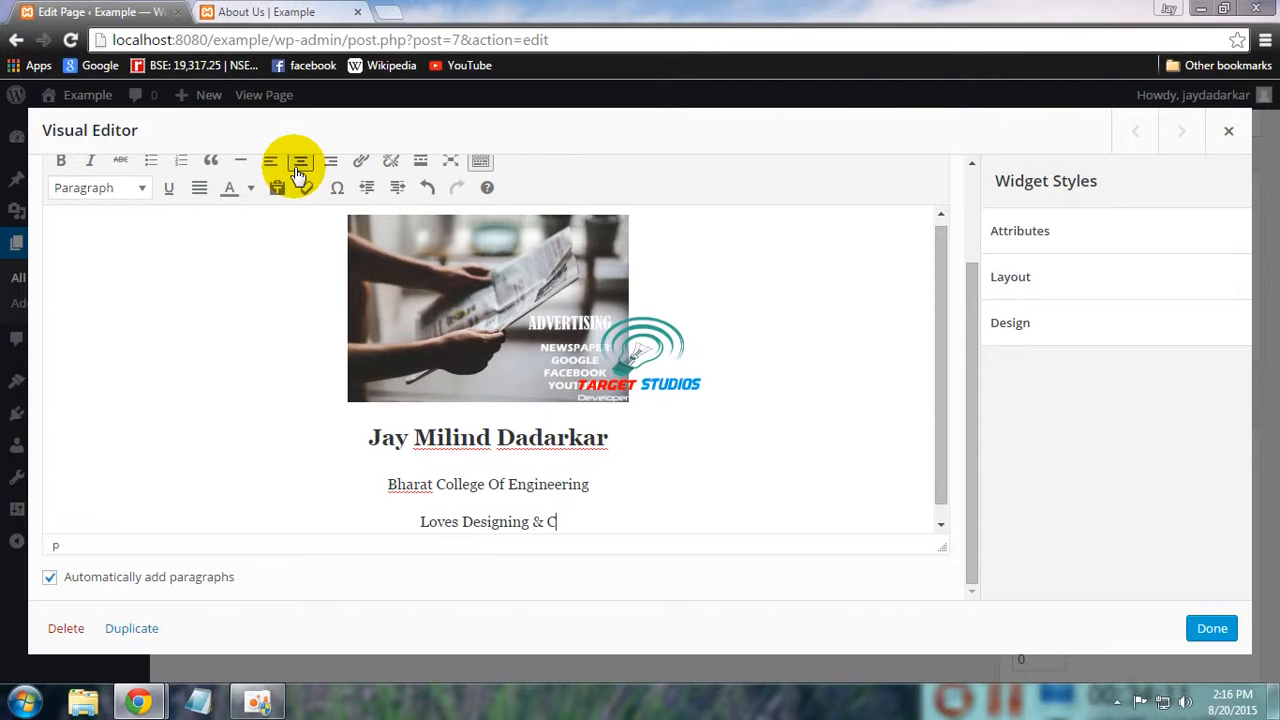
pyautogui.write('oding')
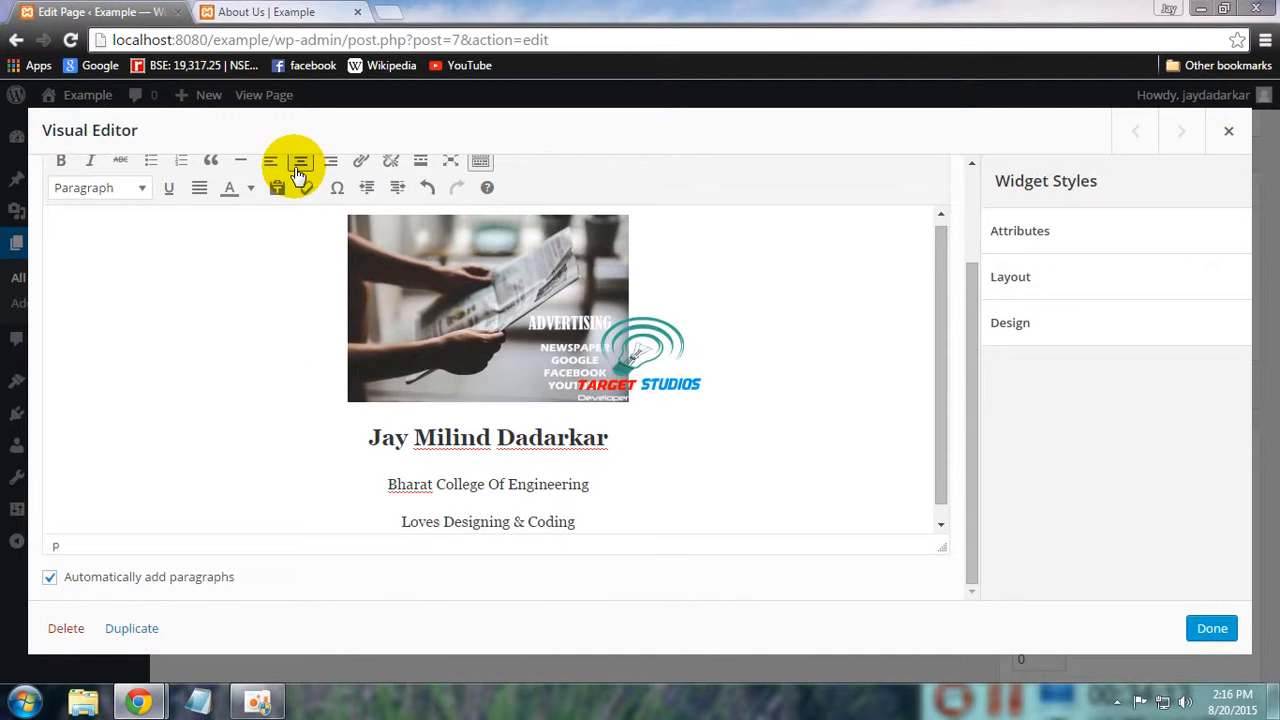
pyautogui.moveTo(388, 483); pyautogui.dragTo(586, 528)
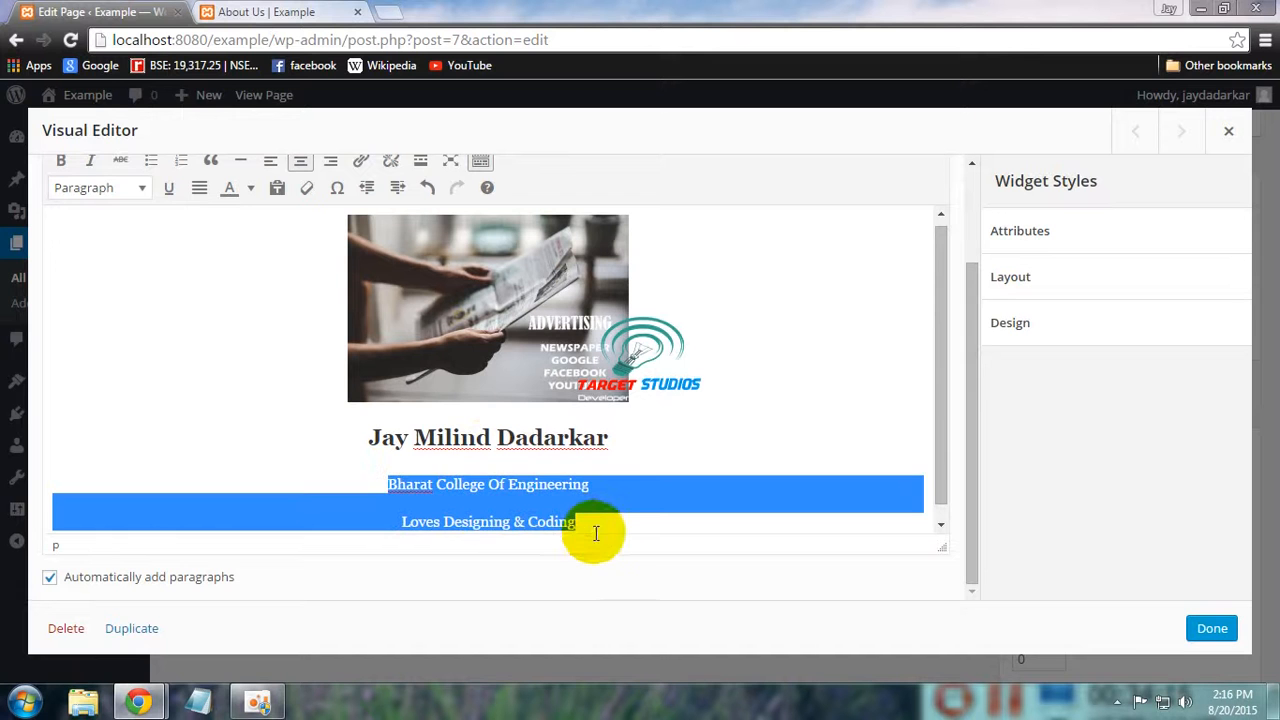
# Make the college and tagline lines one Heading 4 block separated by a line break
pyautogui.click(146, 187)
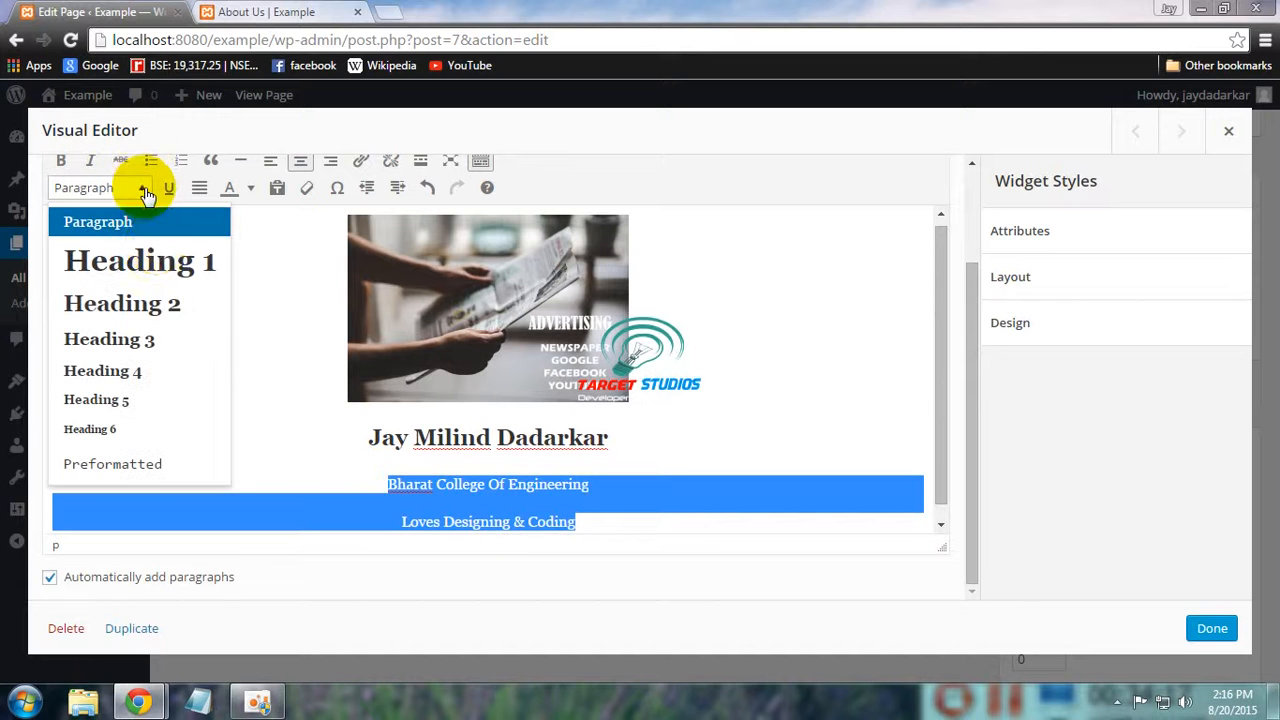
pyautogui.click(174, 380)
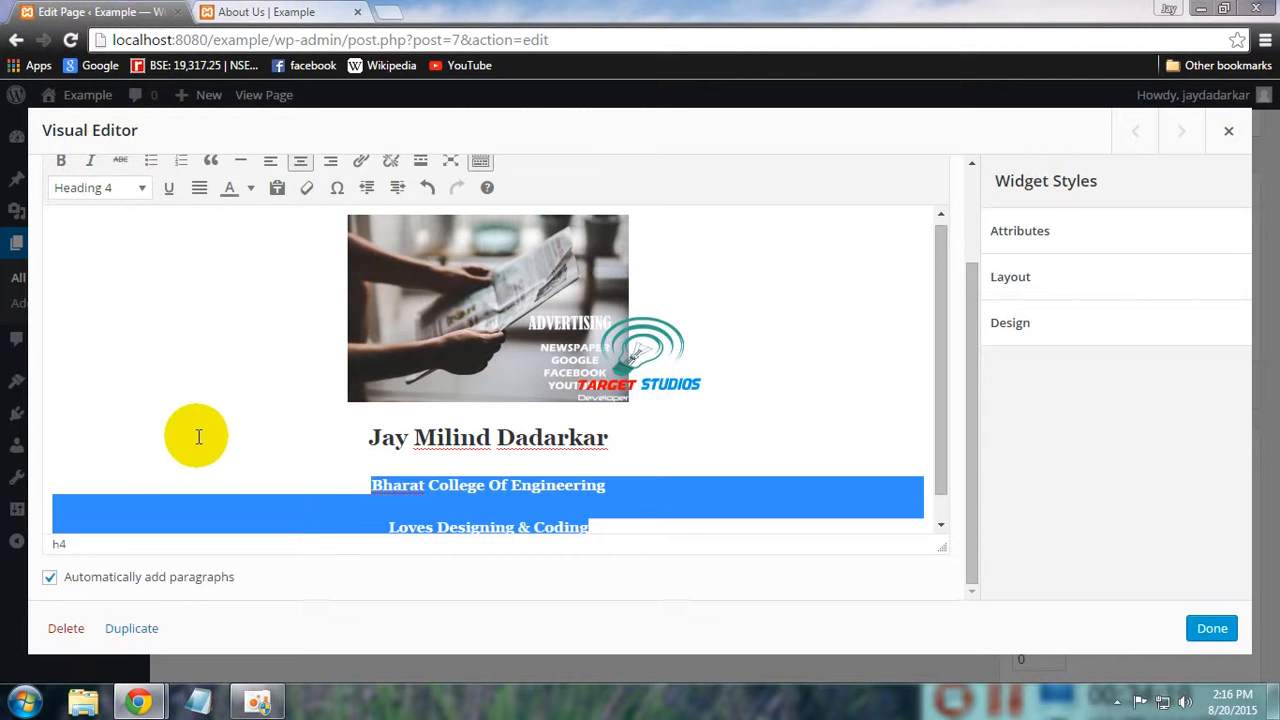
pyautogui.click(200, 443)
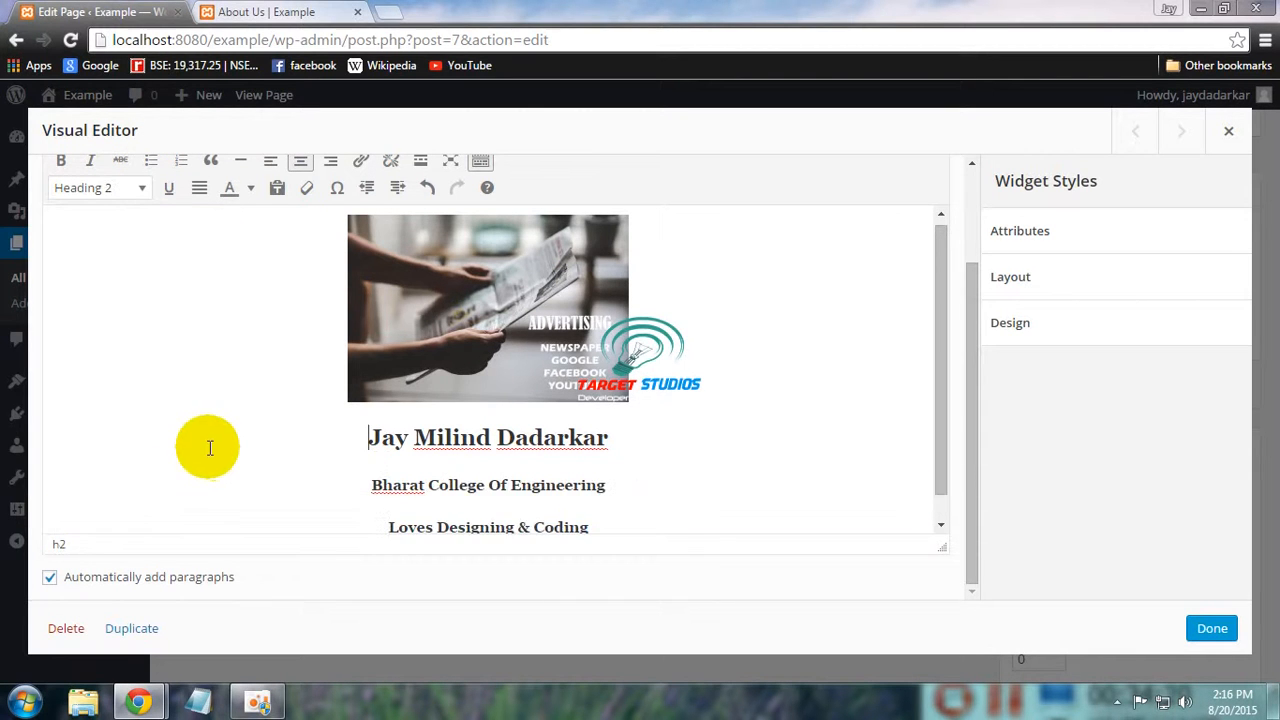
pyautogui.click(614, 486)
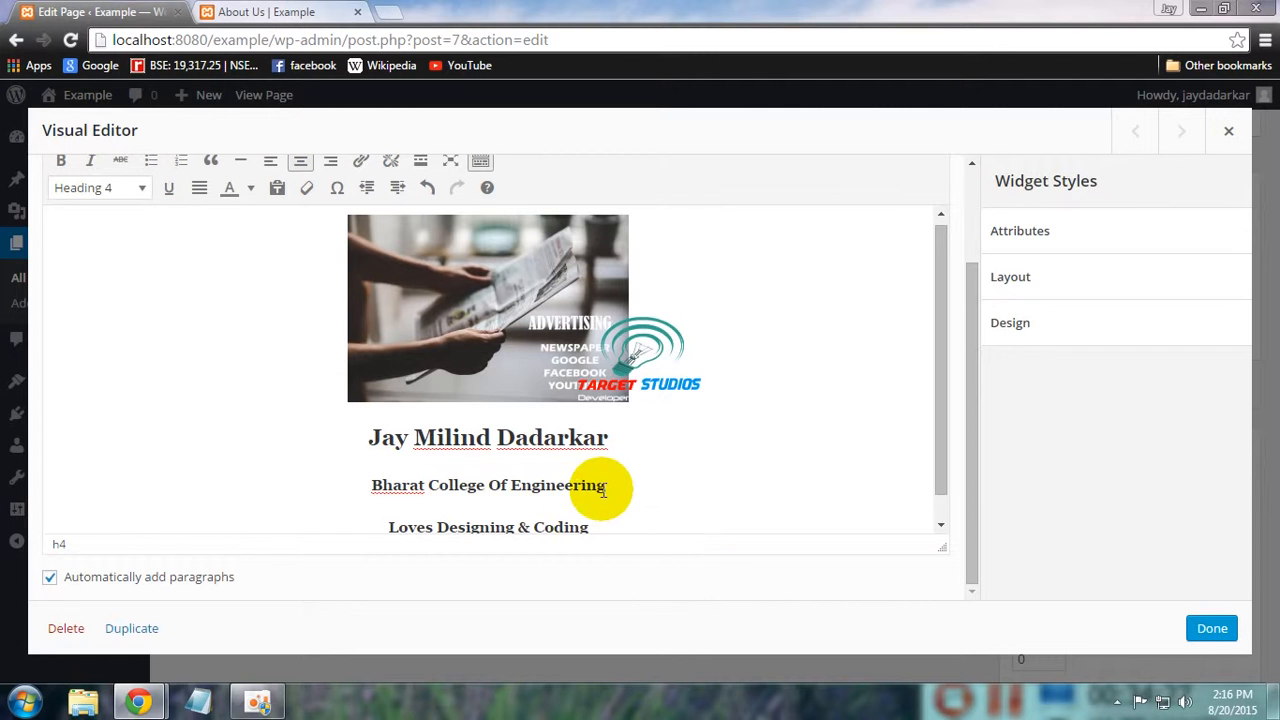
pyautogui.press('Delete')
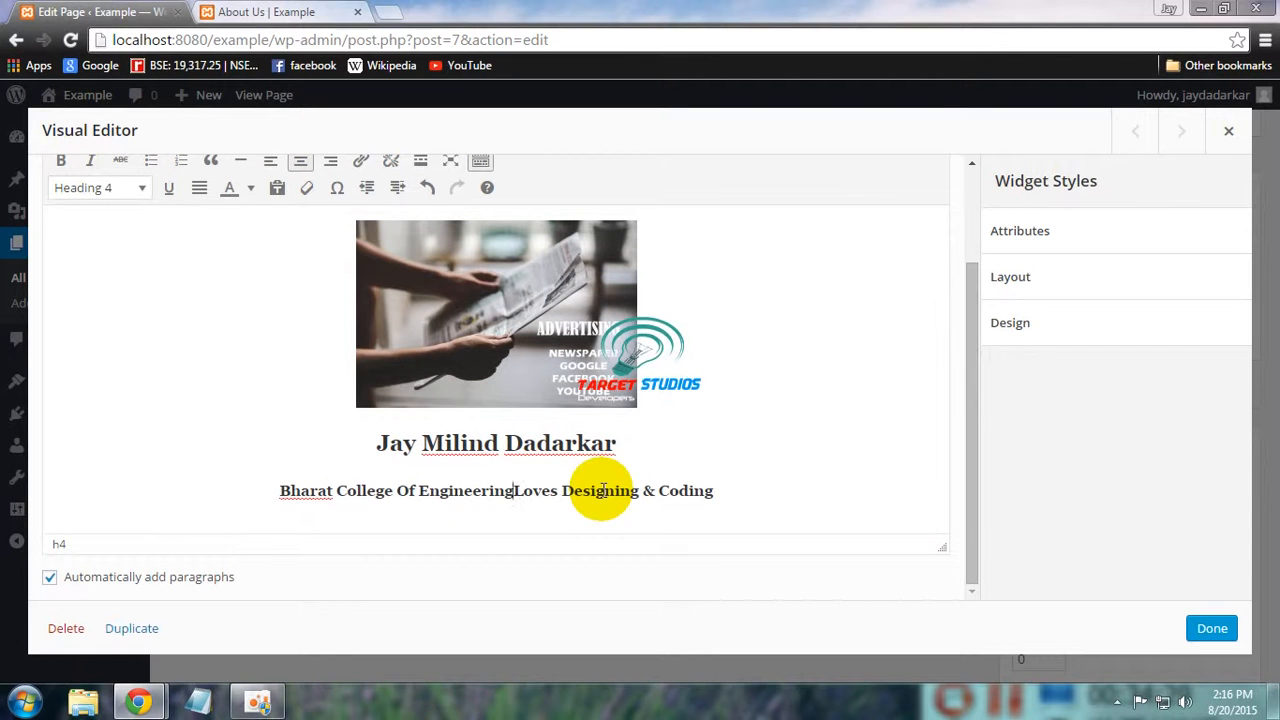
pyautogui.hotkey('shift', 'Return')
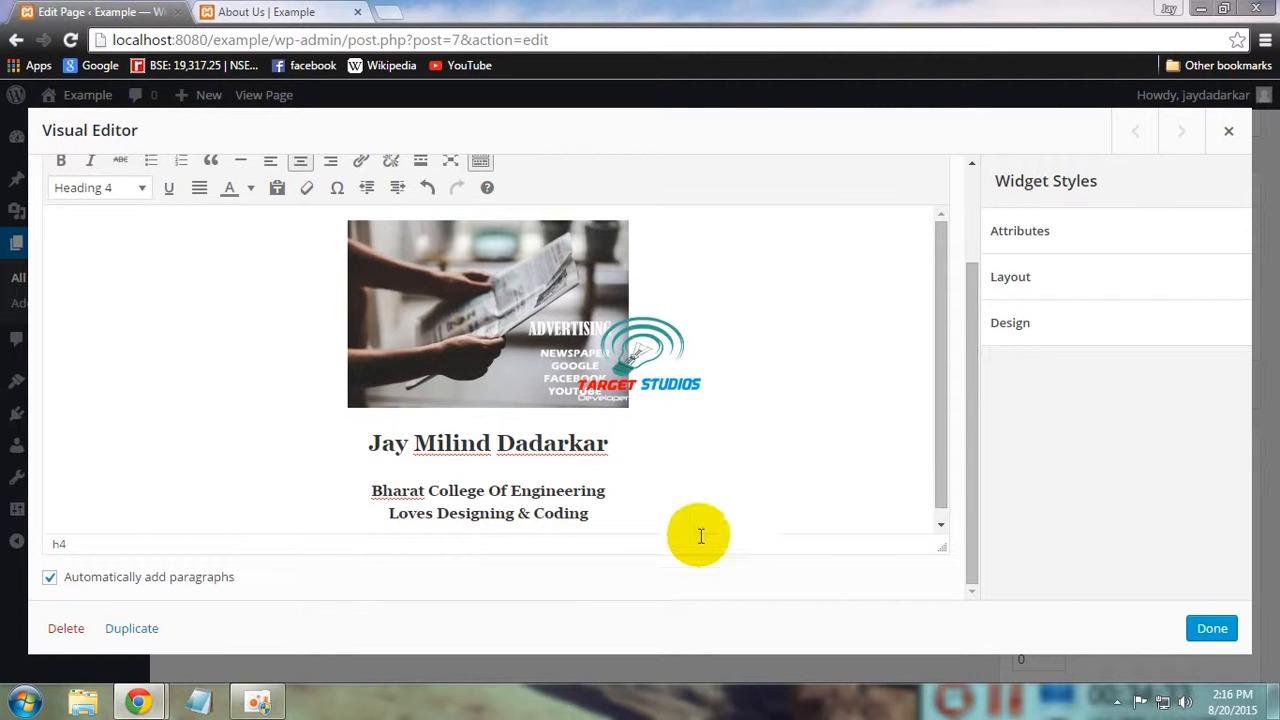
# Close the widget editor, update About Us and reload the live page to check it
pyautogui.click(1205, 635)
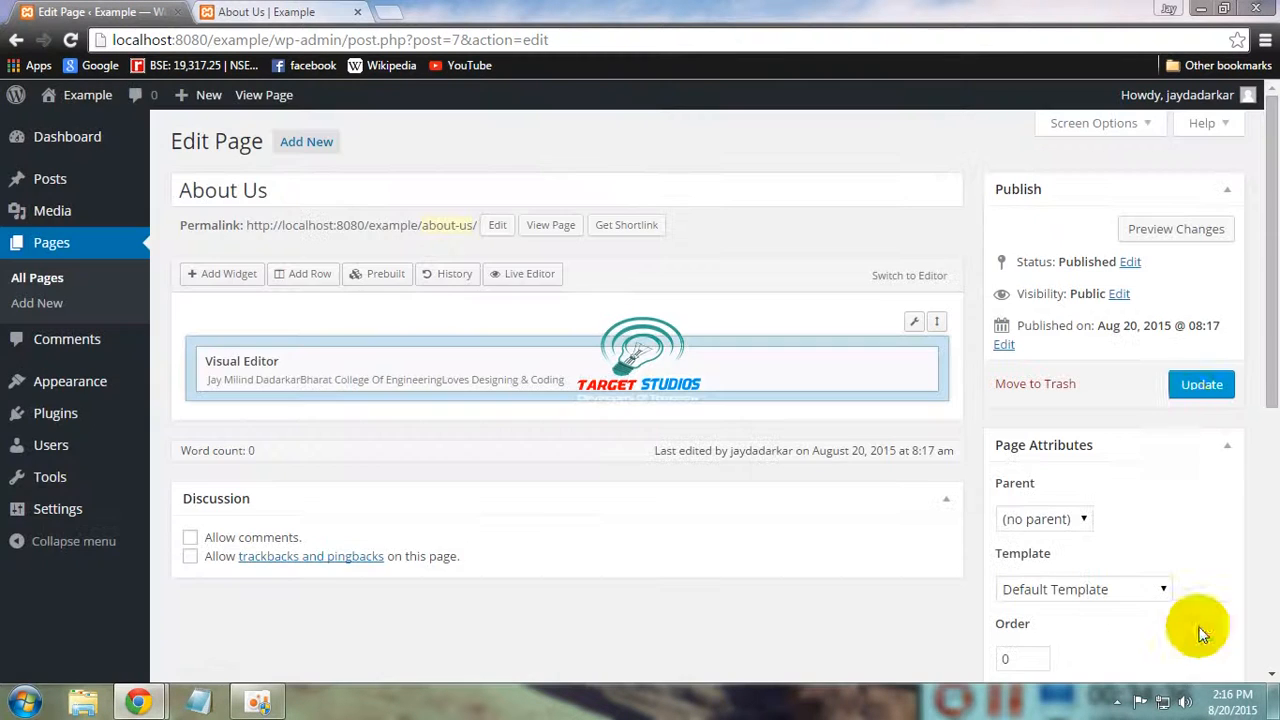
pyautogui.click(1203, 393)
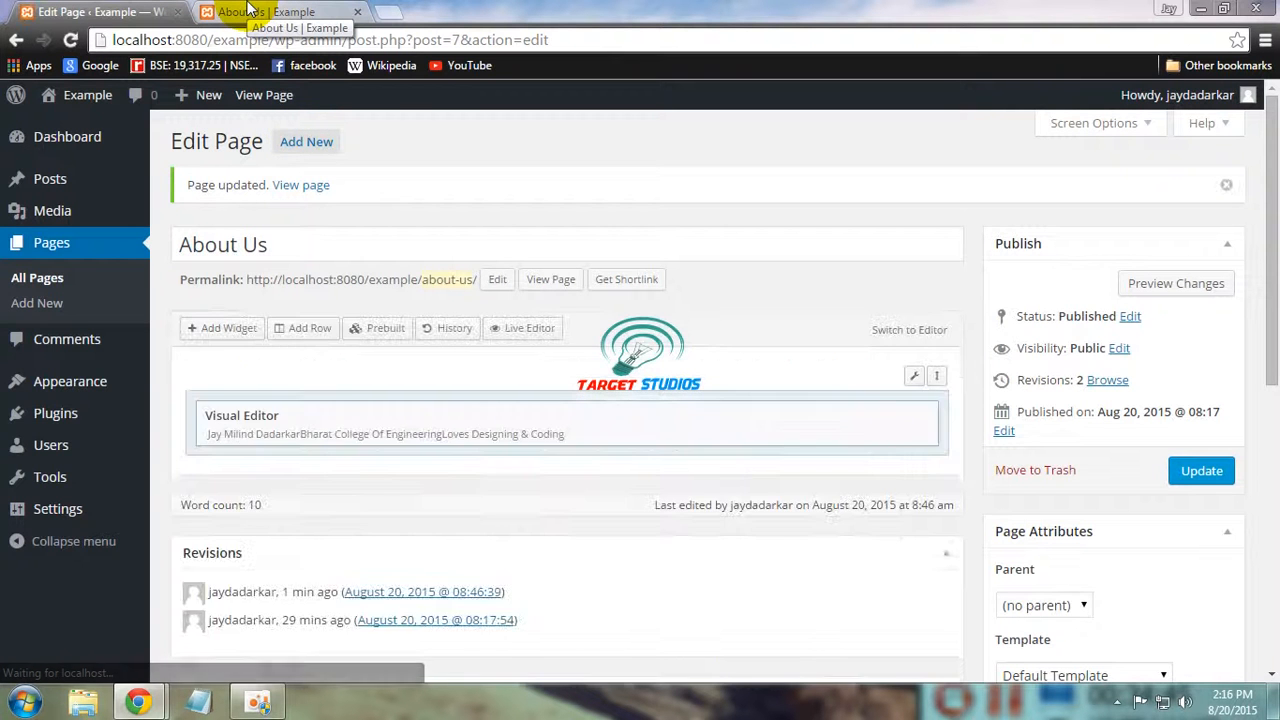
pyautogui.click(255, 11)
pyautogui.click(395, 272)
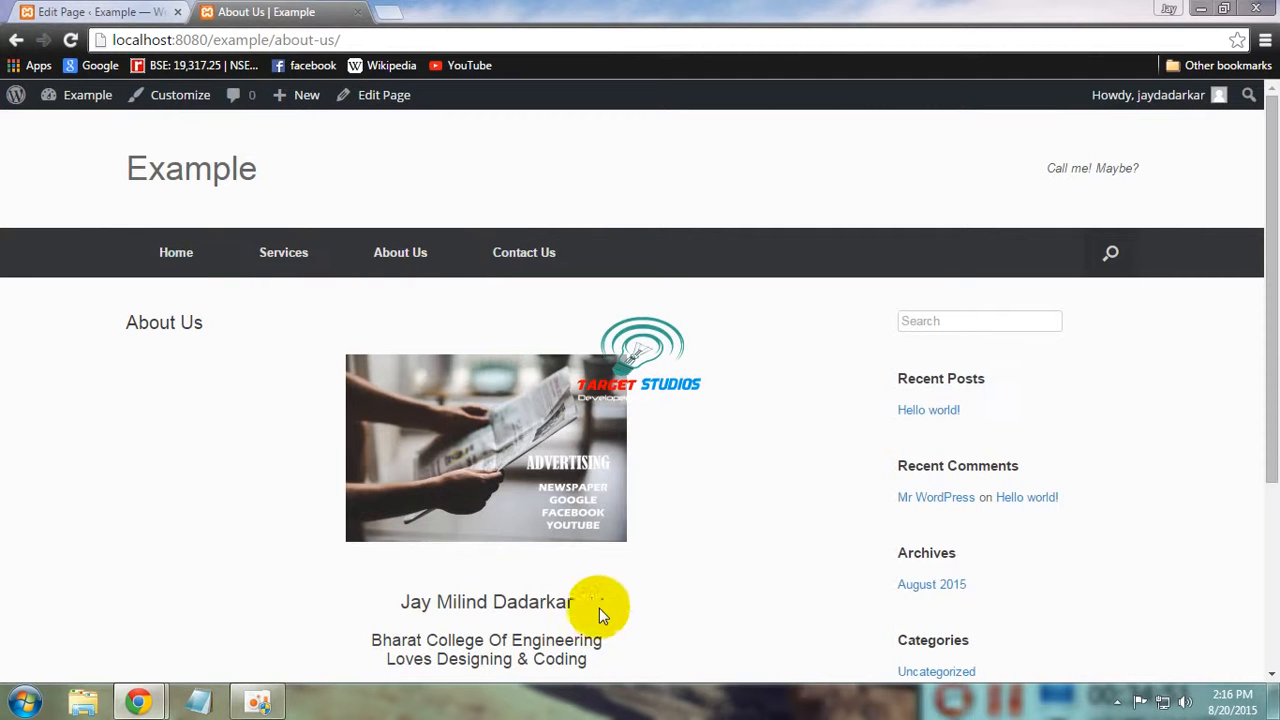
# Reopen the Visual Editor widget on the Edit Page tab for further changes
pyautogui.click(90, 12)
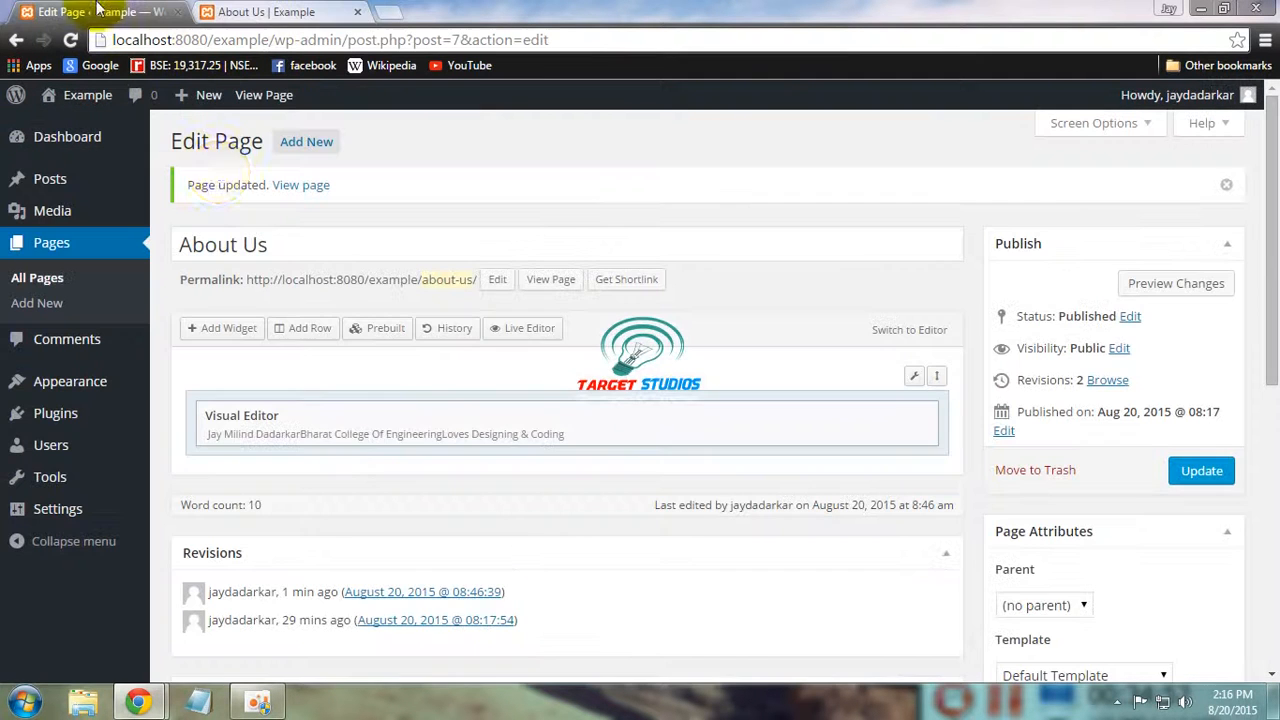
pyautogui.click(395, 428)
pyautogui.click(303, 11)
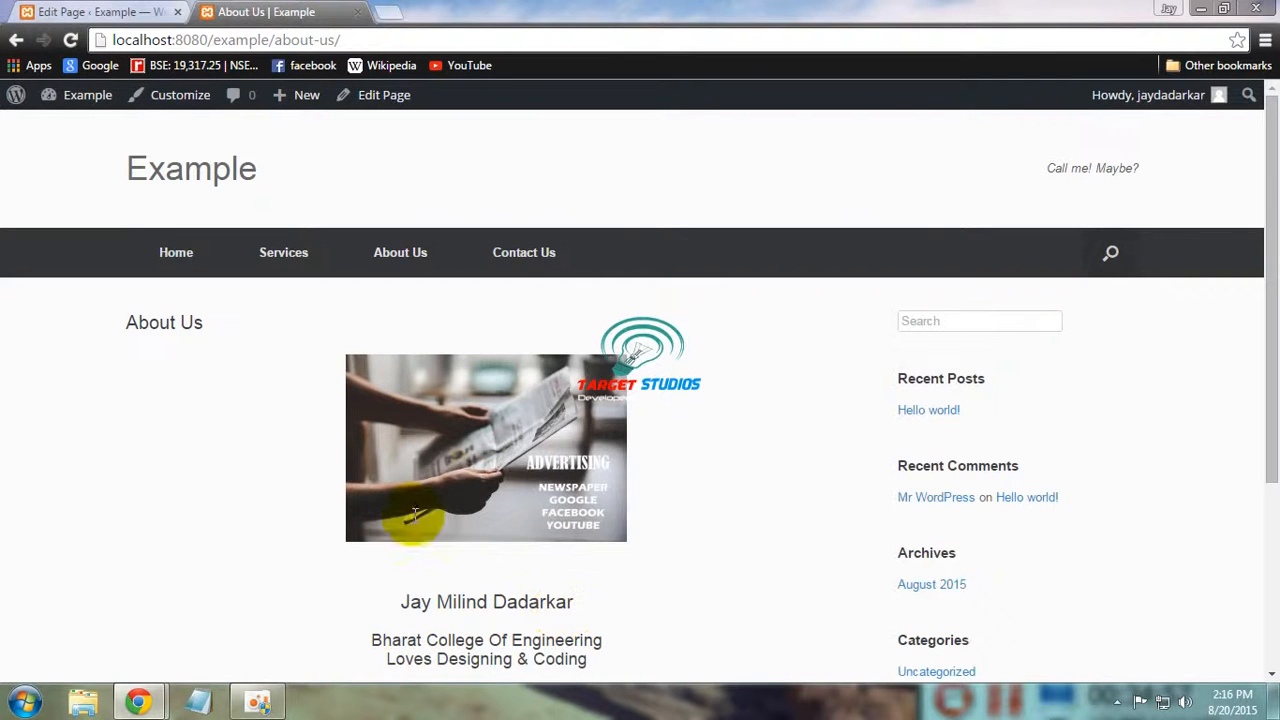
pyautogui.click(122, 13)
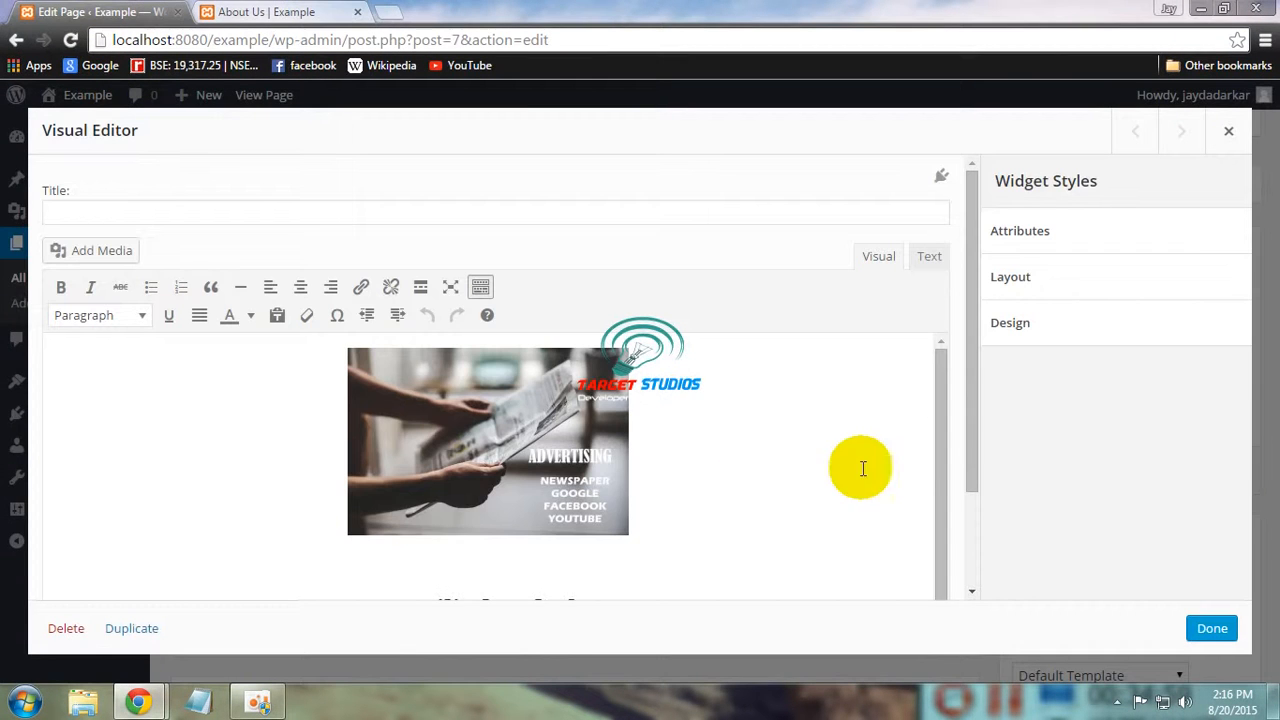
# Start a new paragraph beneath the 'Loves Designing & Coding' tagline
pyautogui.moveTo(971, 459); pyautogui.dragTo(977, 623)
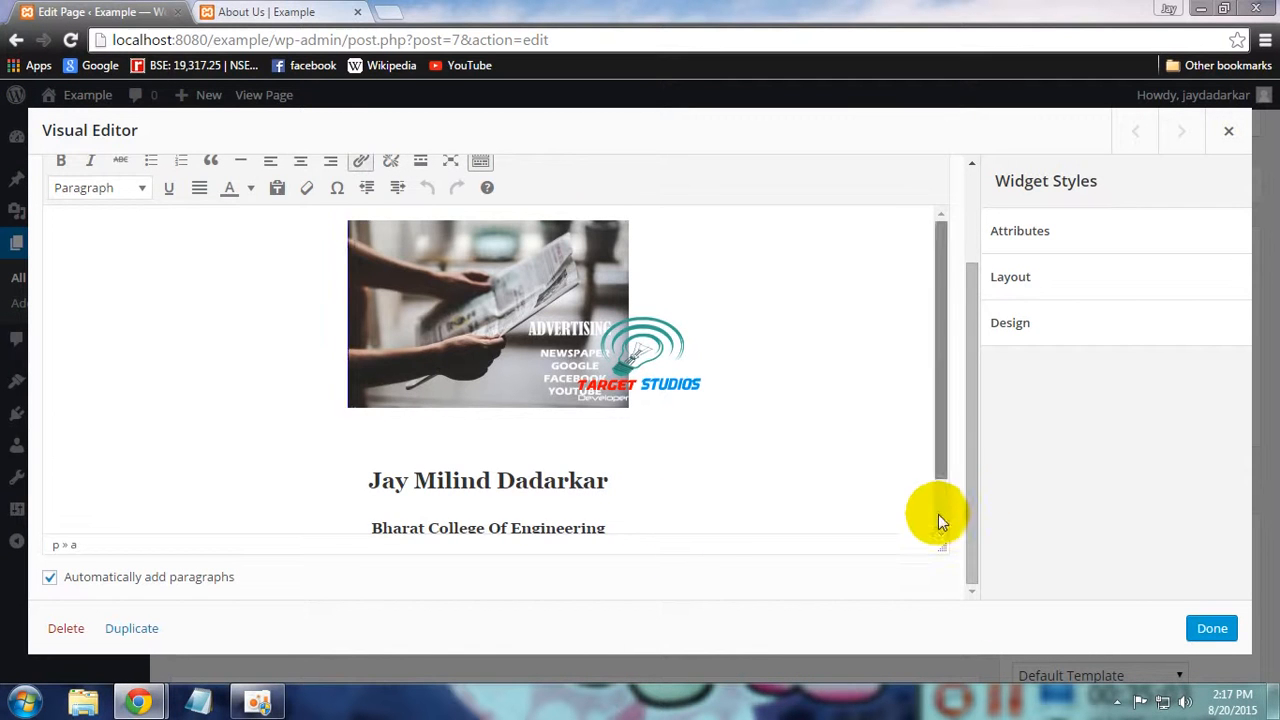
pyautogui.scroll(-2, 938, 514)
pyautogui.click(723, 513)
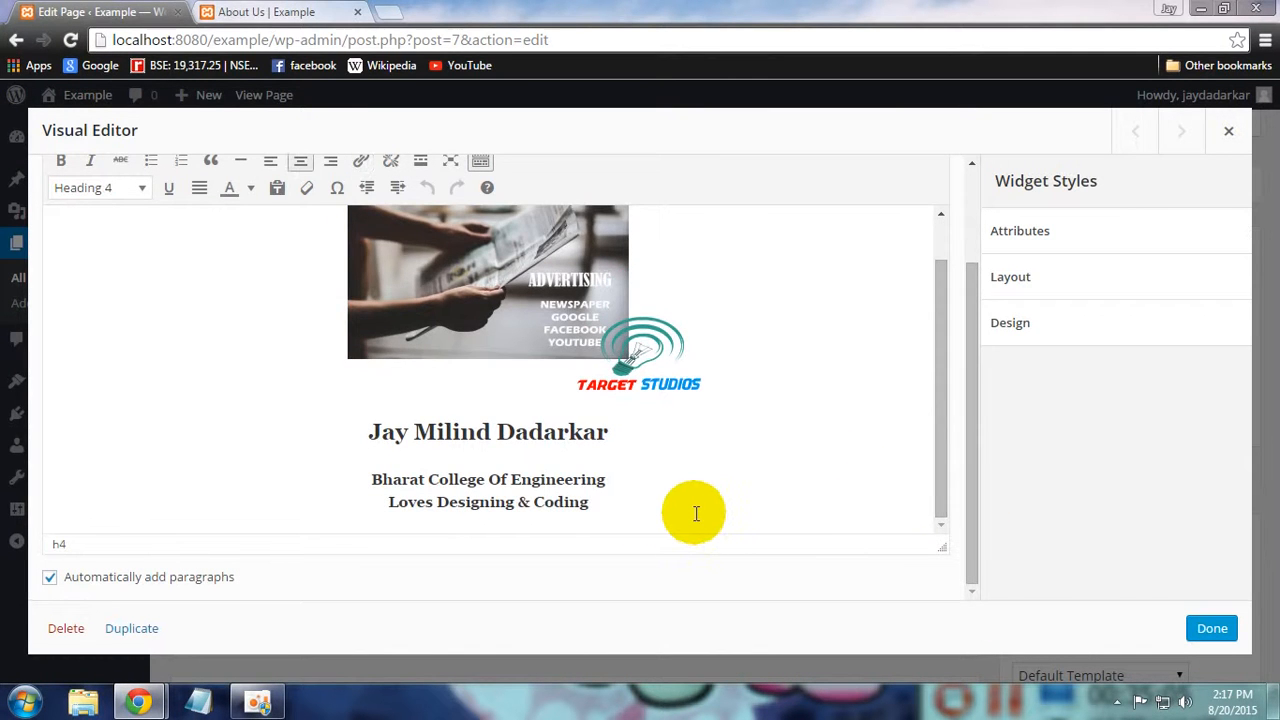
pyautogui.press('Return')
pyautogui.press('Return')
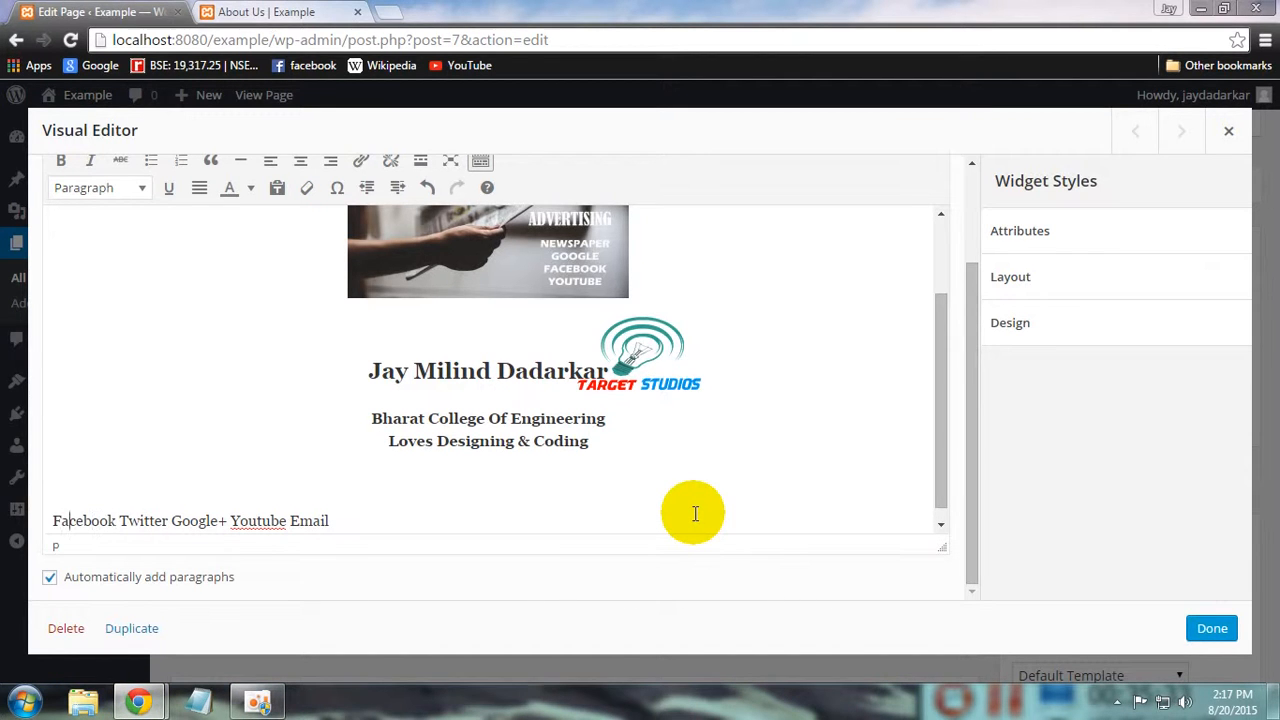
# Make the 'Facebook Twitter Google+ Youtube Email' line a centred Heading 3
pyautogui.hotkey('alt', 'shift', '4')
pyautogui.press('Down')
pyautogui.tripleClick(695, 513)
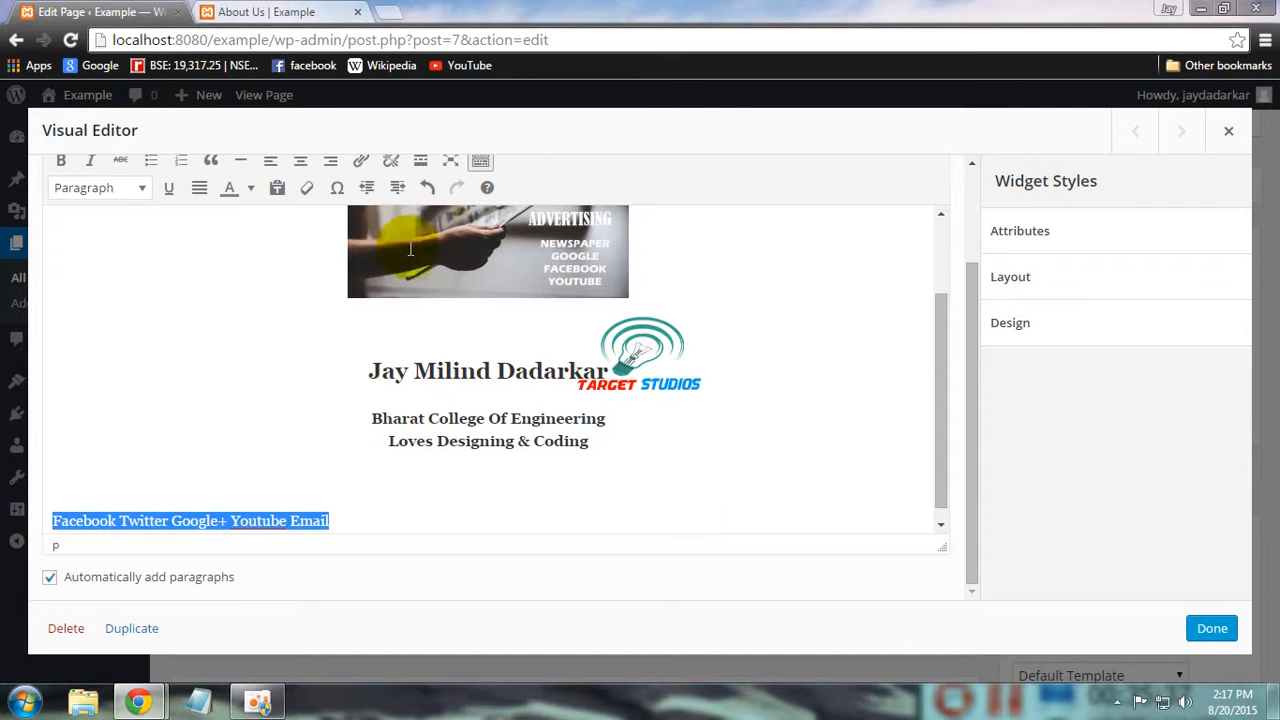
pyautogui.click(104, 193)
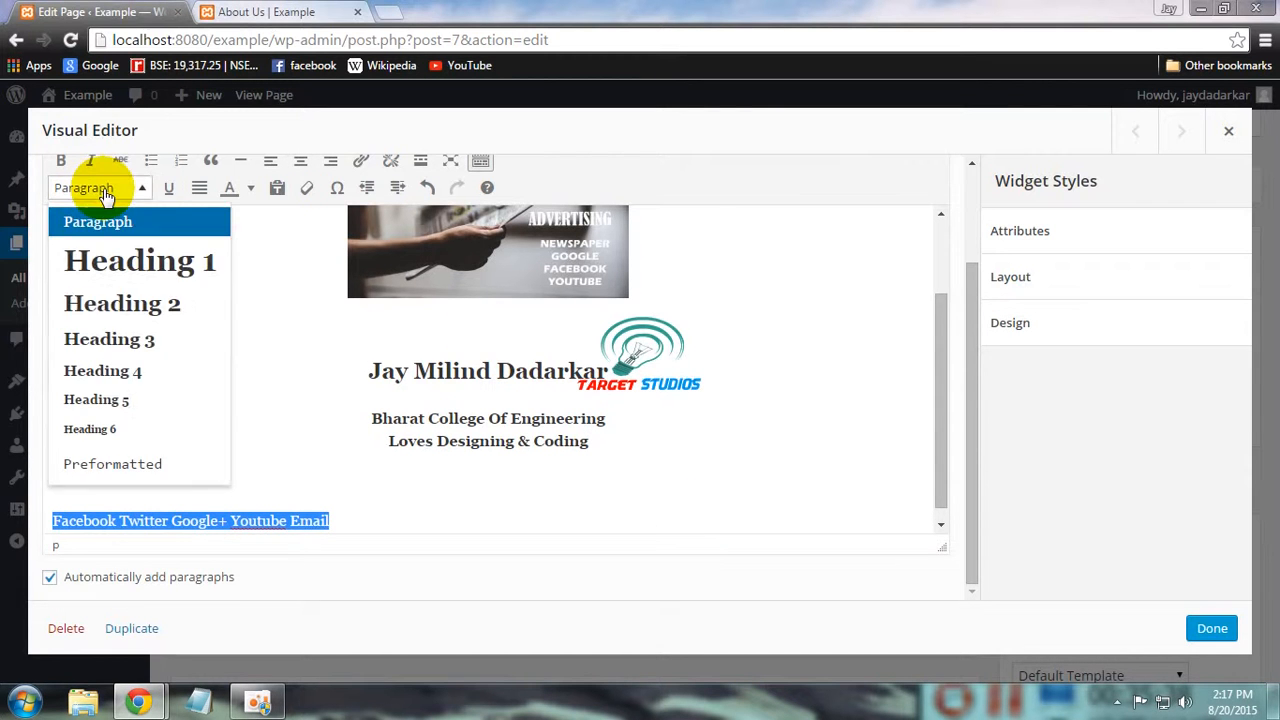
pyautogui.click(149, 372)
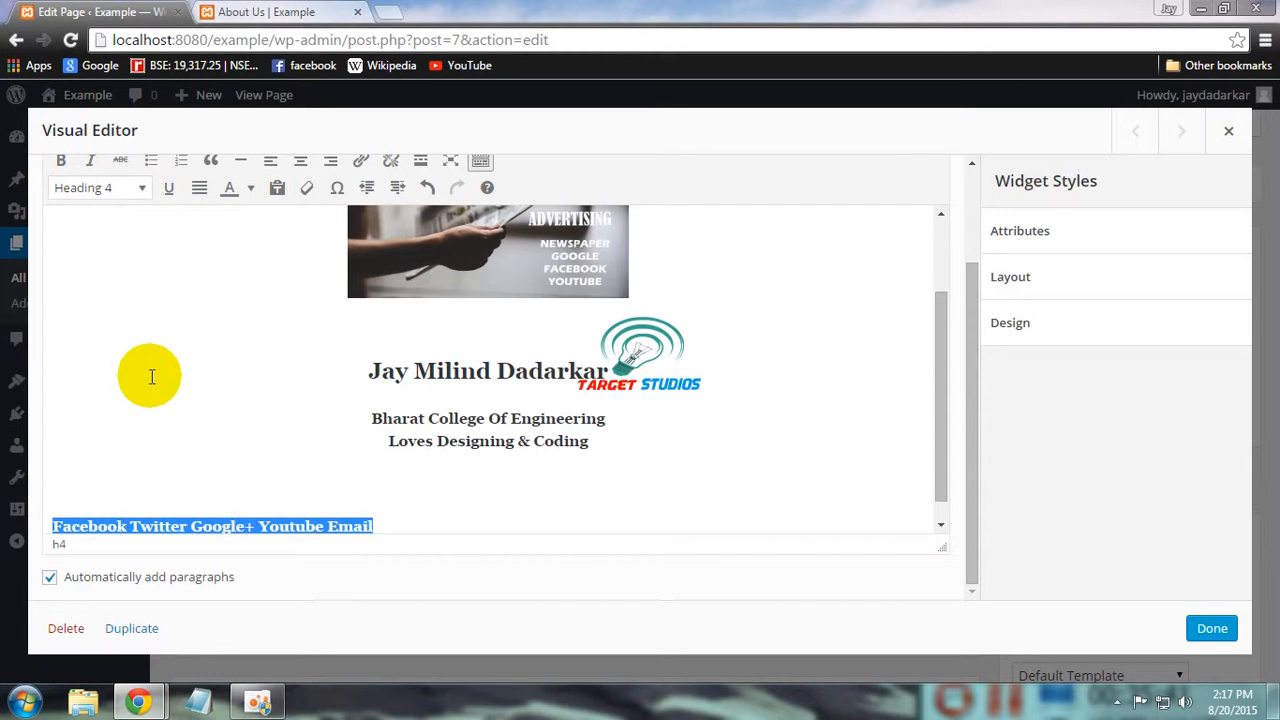
pyautogui.click(141, 192)
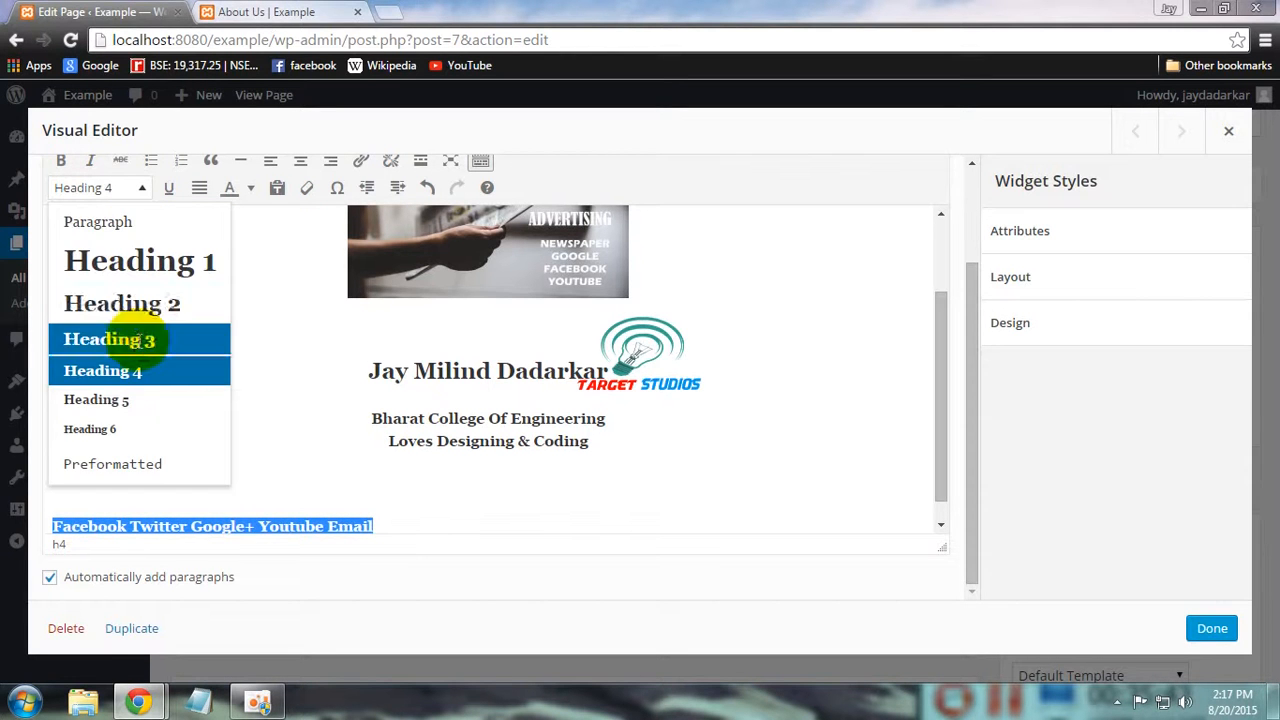
pyautogui.click(140, 340)
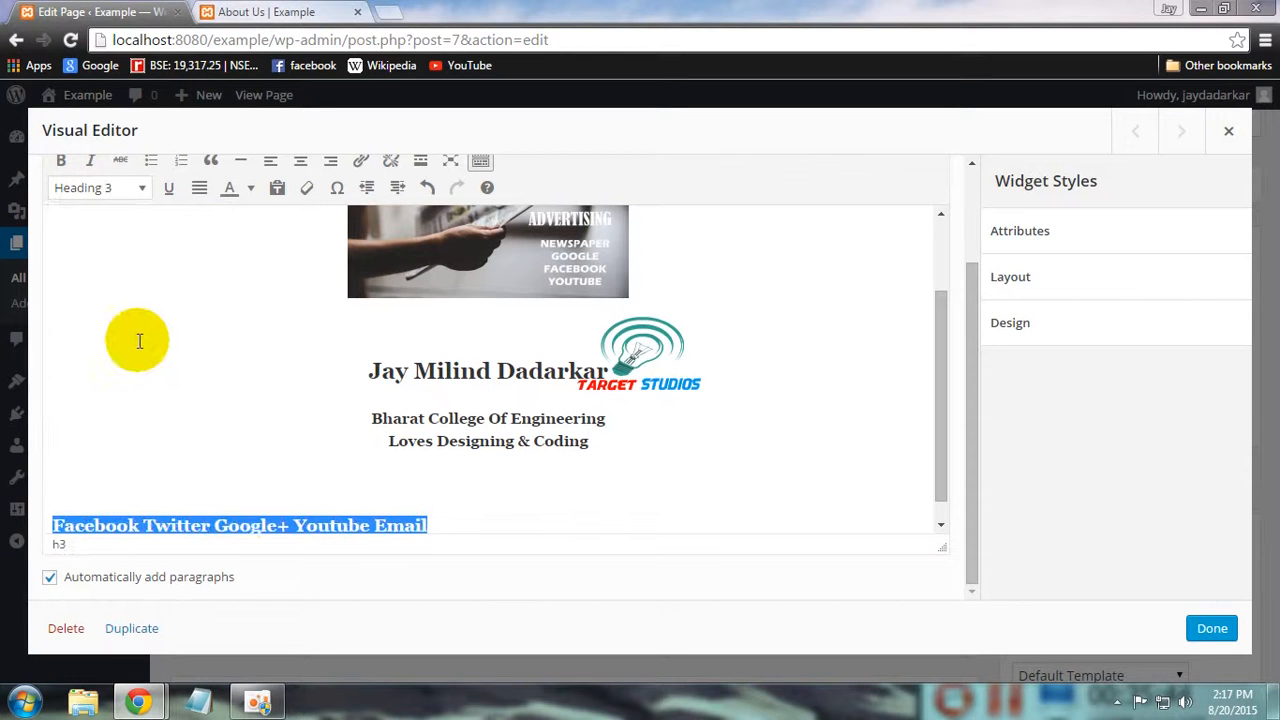
pyautogui.click(300, 167)
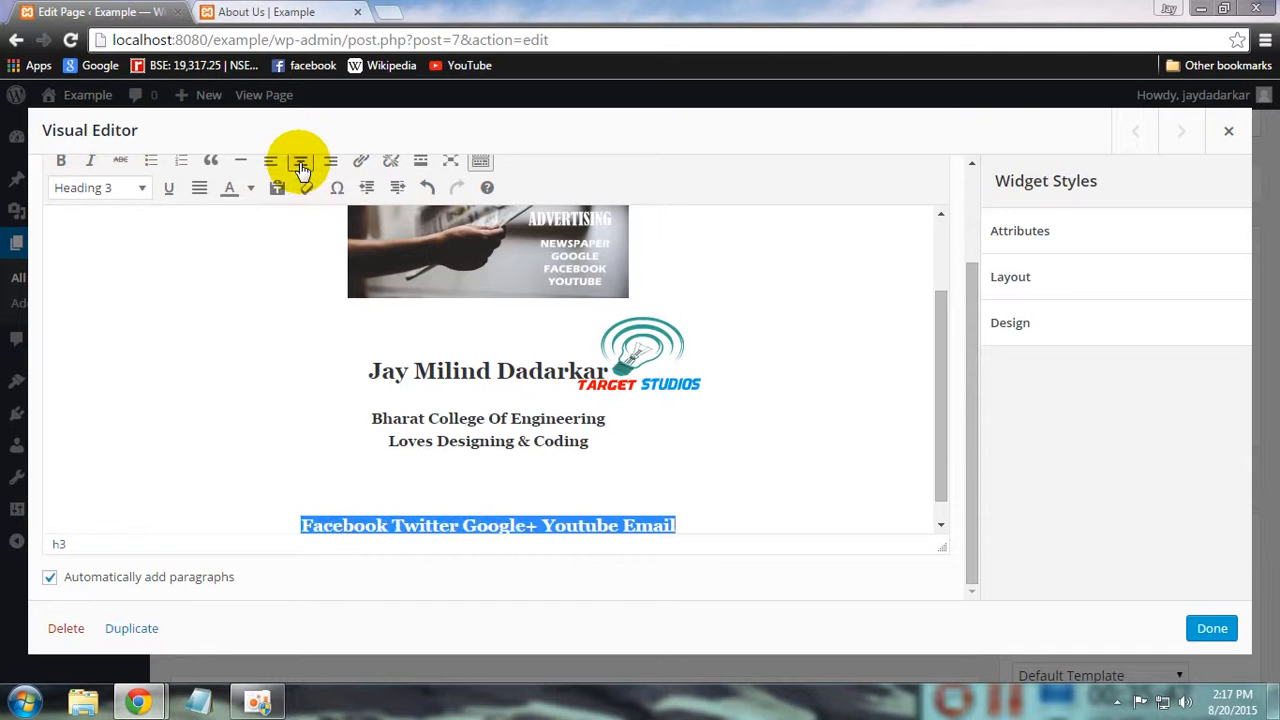
# Add extra spaces between the social network names and select Facebook
pyautogui.click(392, 525)
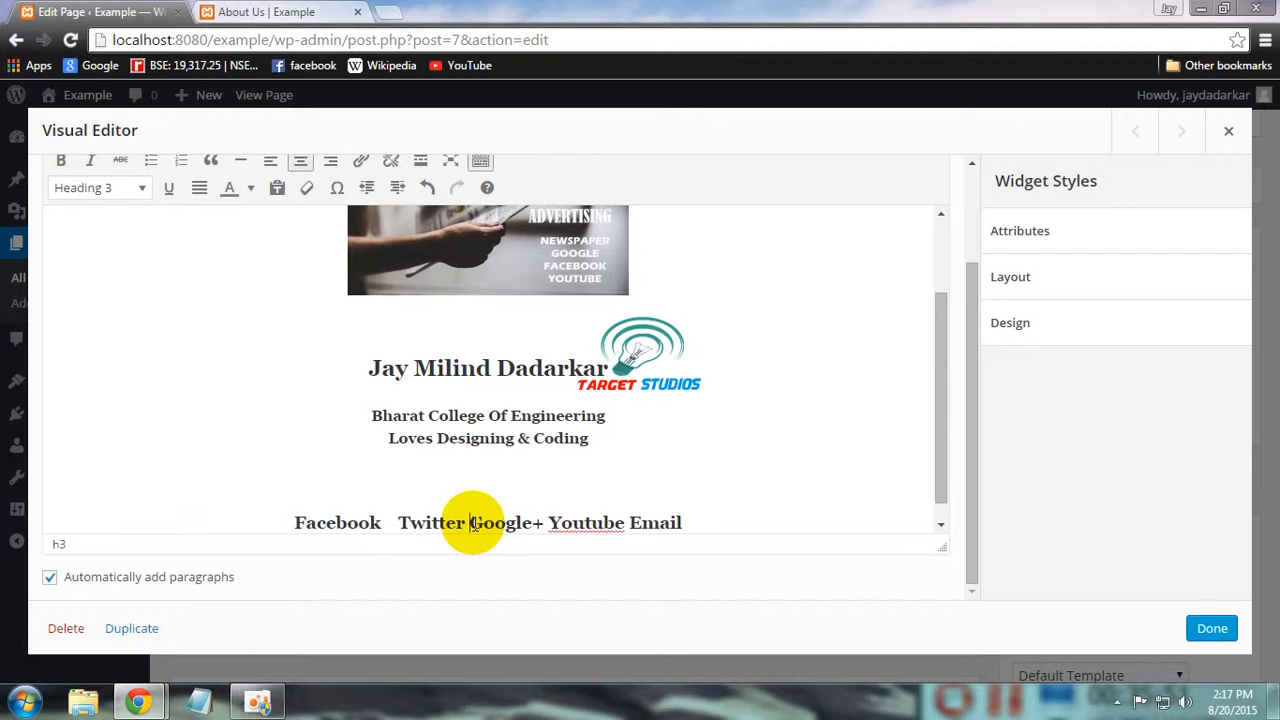
pyautogui.click(557, 522)
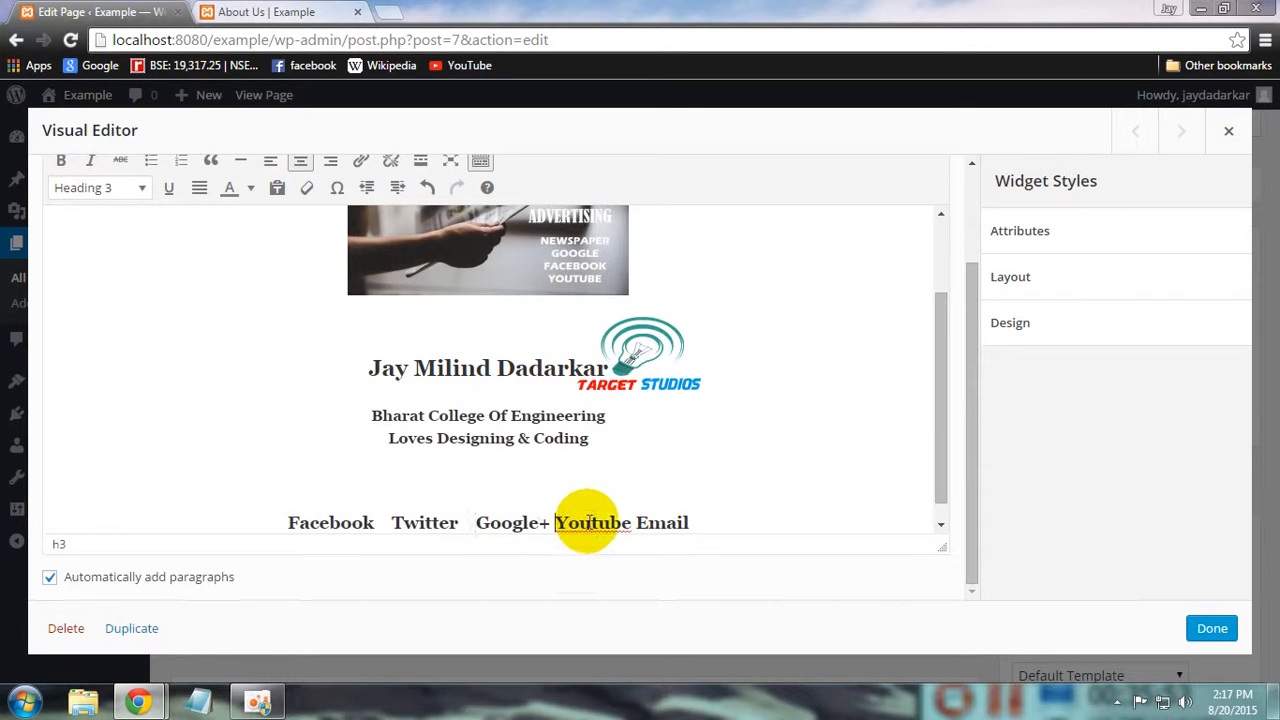
pyautogui.click(641, 522)
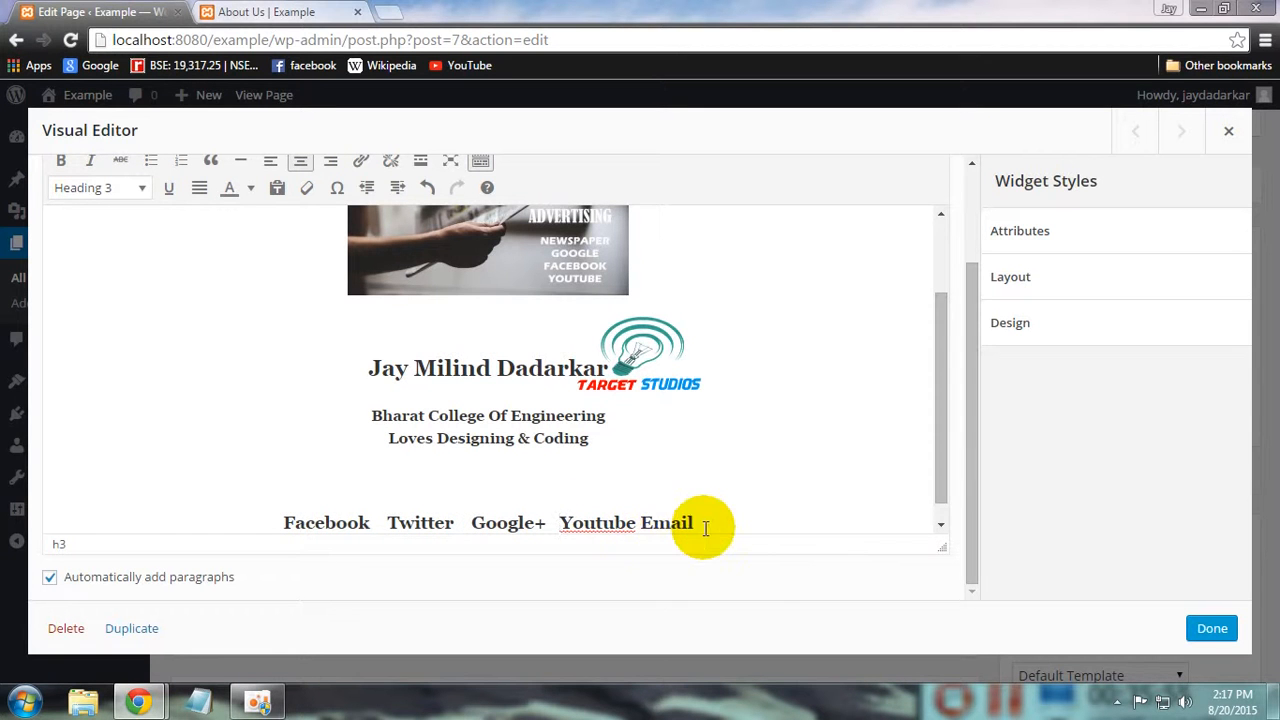
pyautogui.moveTo(278, 522); pyautogui.dragTo(363, 526)
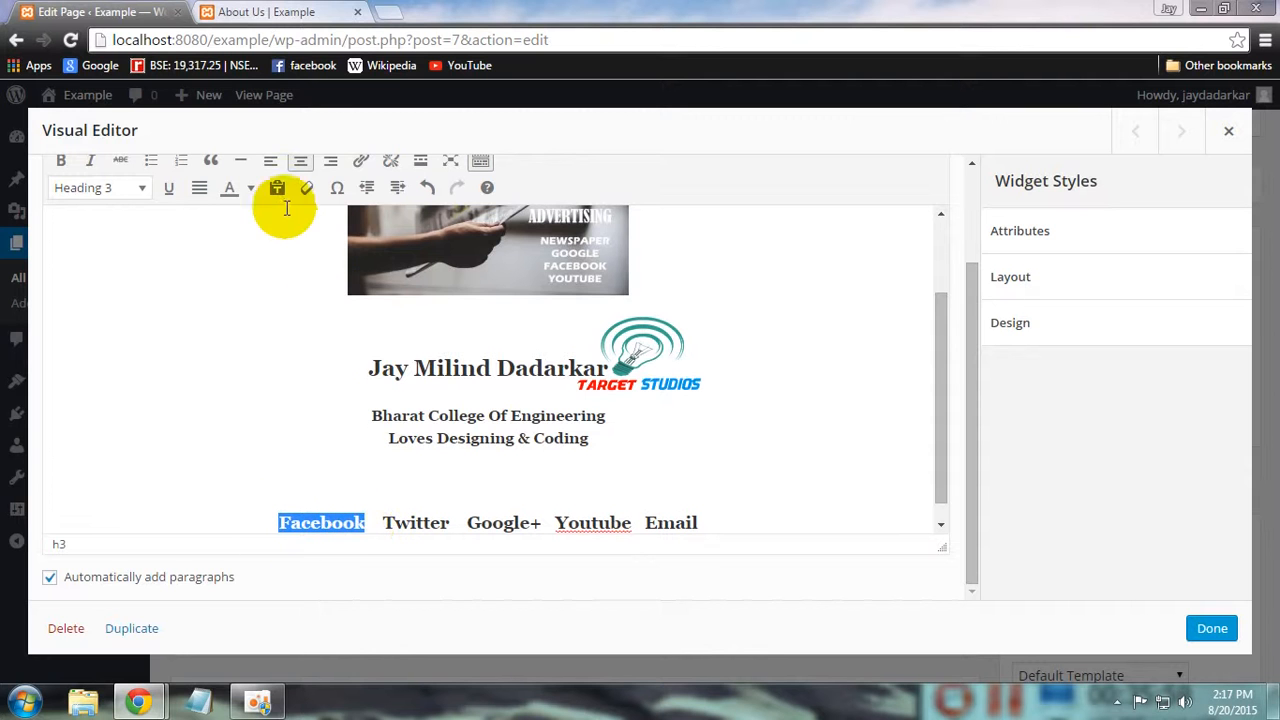
pyautogui.click(249, 190)
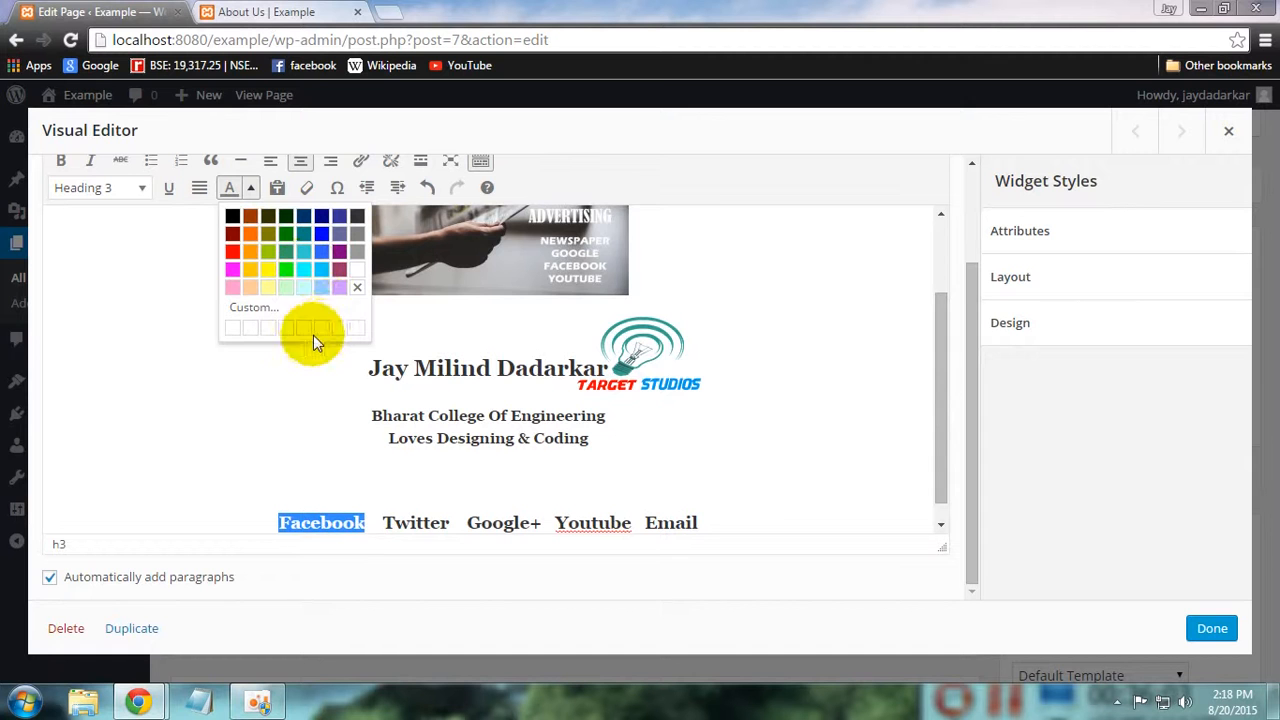
# Colour Facebook with a custom blue shade
pyautogui.click(310, 305)
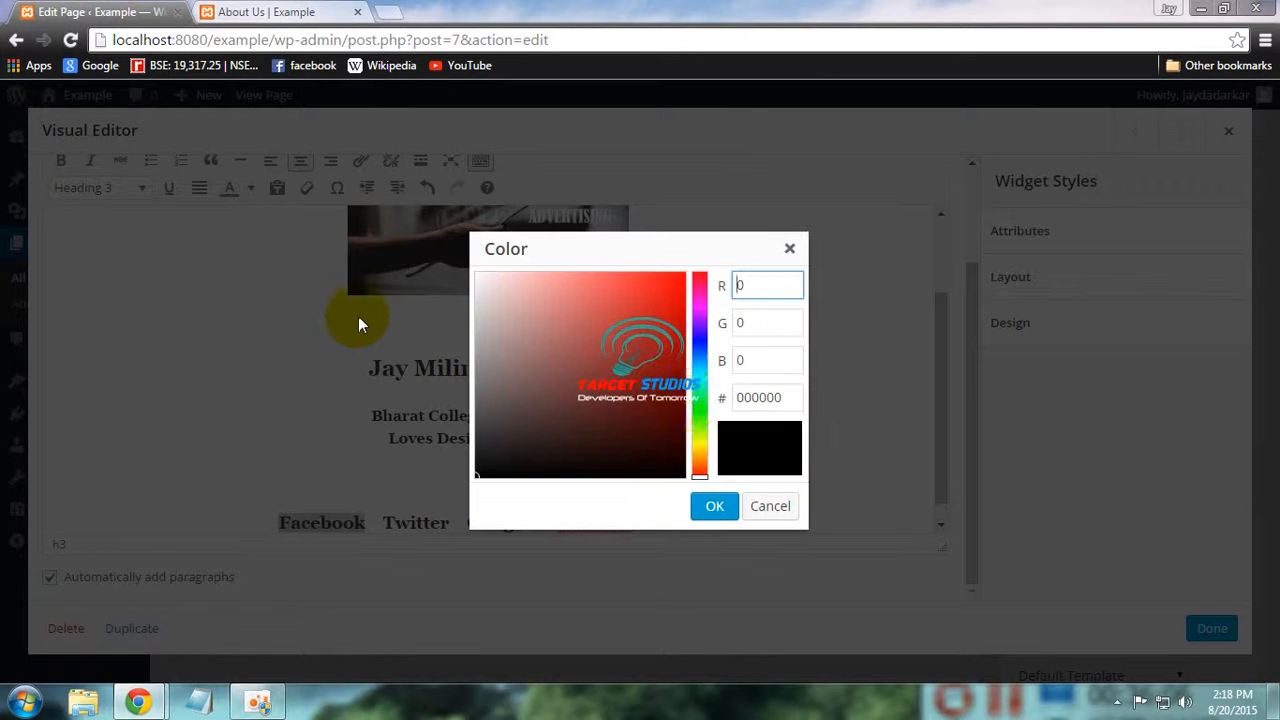
pyautogui.click(701, 344)
pyautogui.click(619, 283)
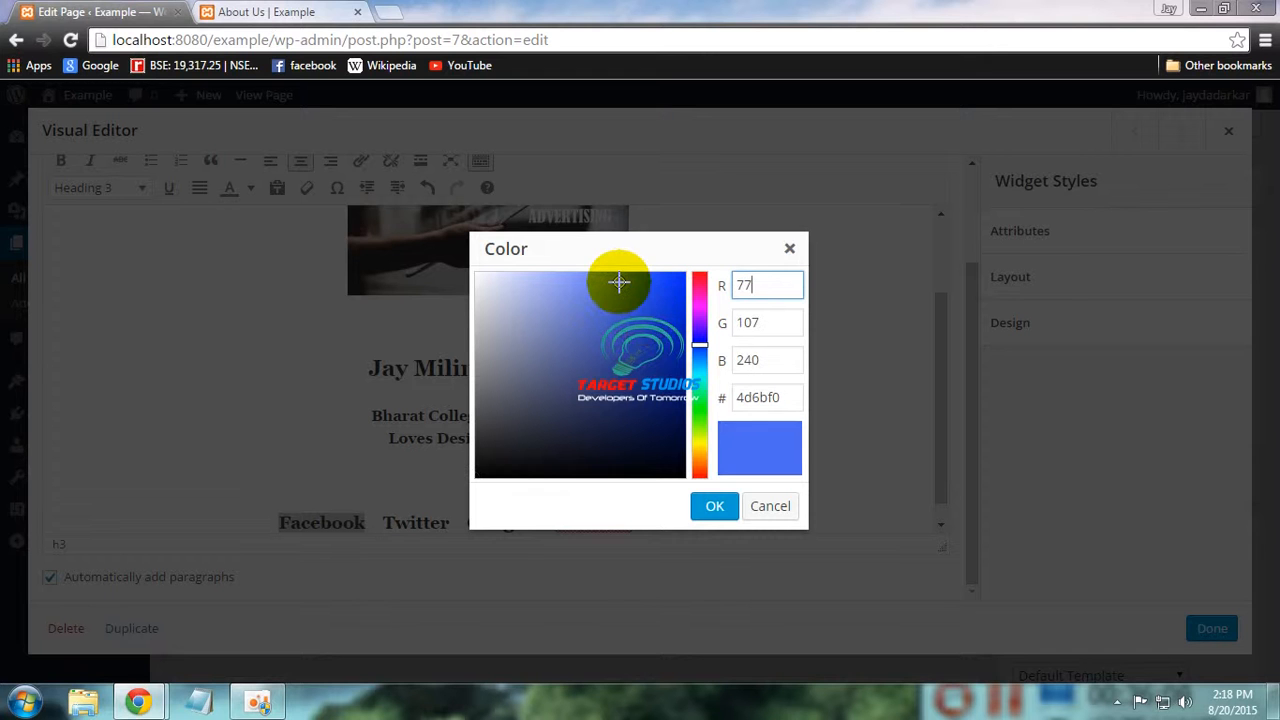
pyautogui.click(629, 284)
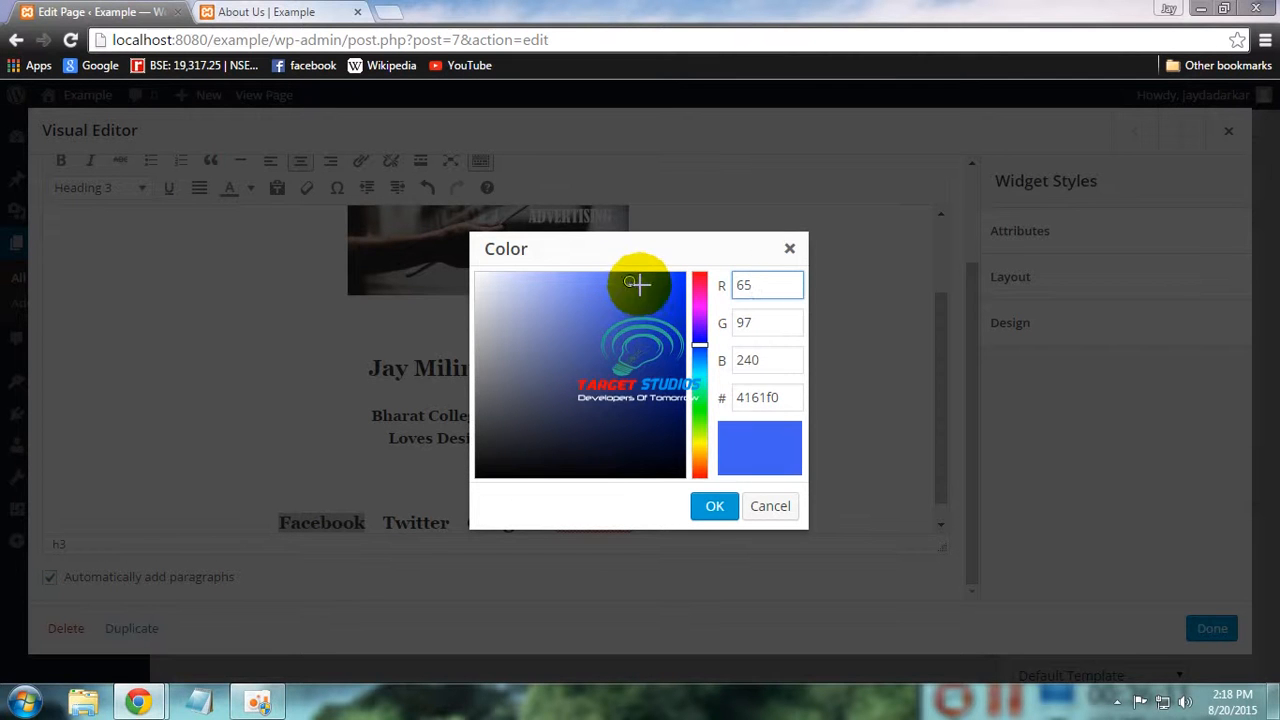
pyautogui.click(714, 506)
pyautogui.click(392, 503)
# Colour Twitter sky blue and Google+ red
pyautogui.moveTo(386, 521); pyautogui.dragTo(447, 523)
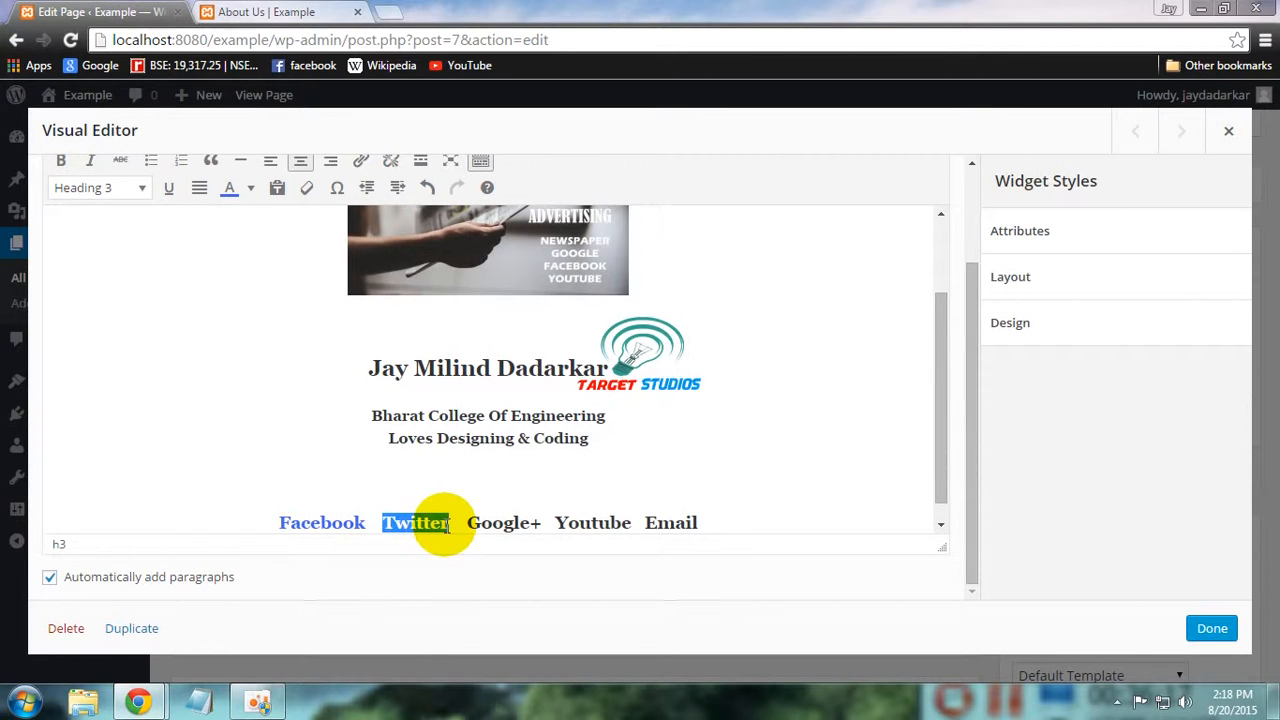
pyautogui.click(250, 189)
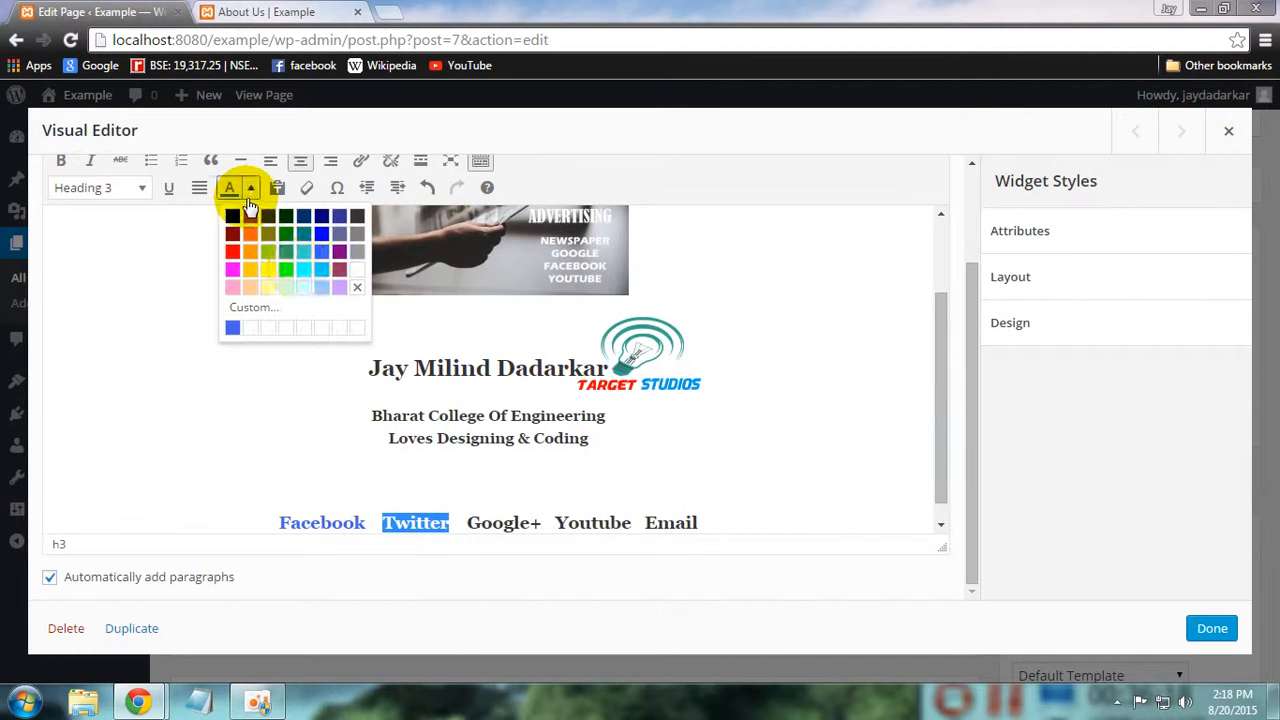
pyautogui.click(321, 271)
pyautogui.click(476, 533)
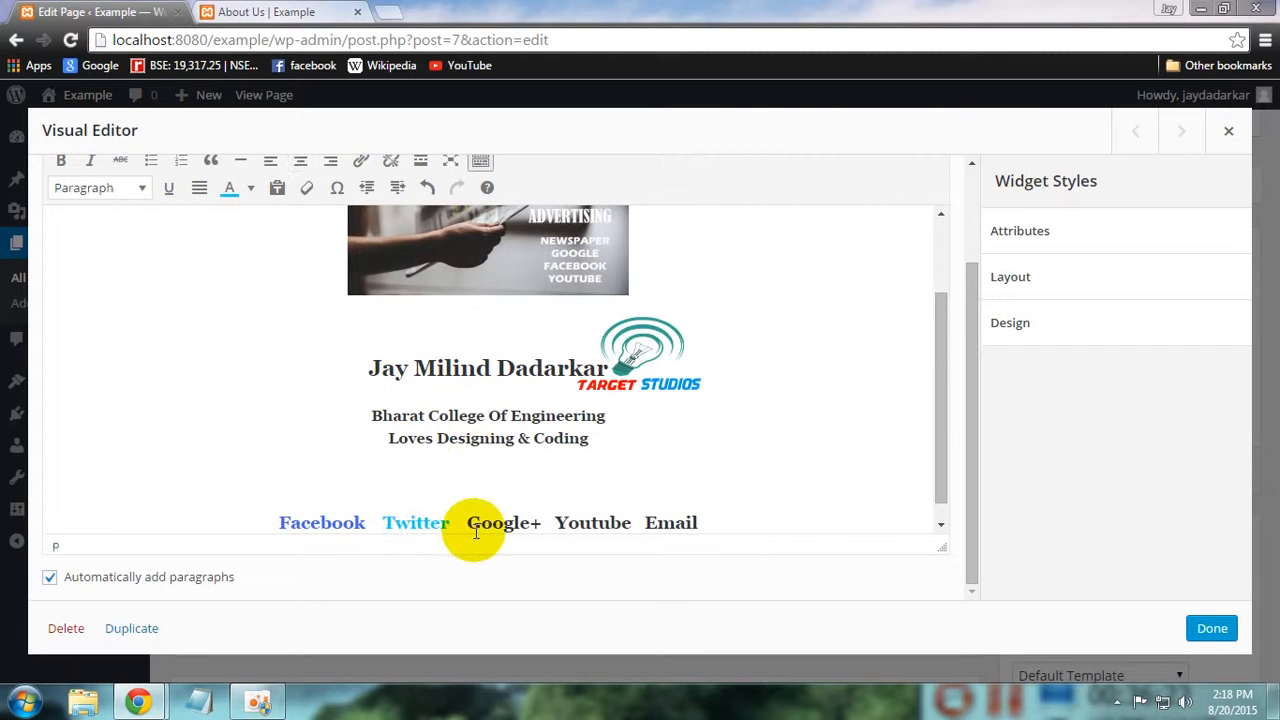
pyautogui.moveTo(468, 523); pyautogui.dragTo(542, 524)
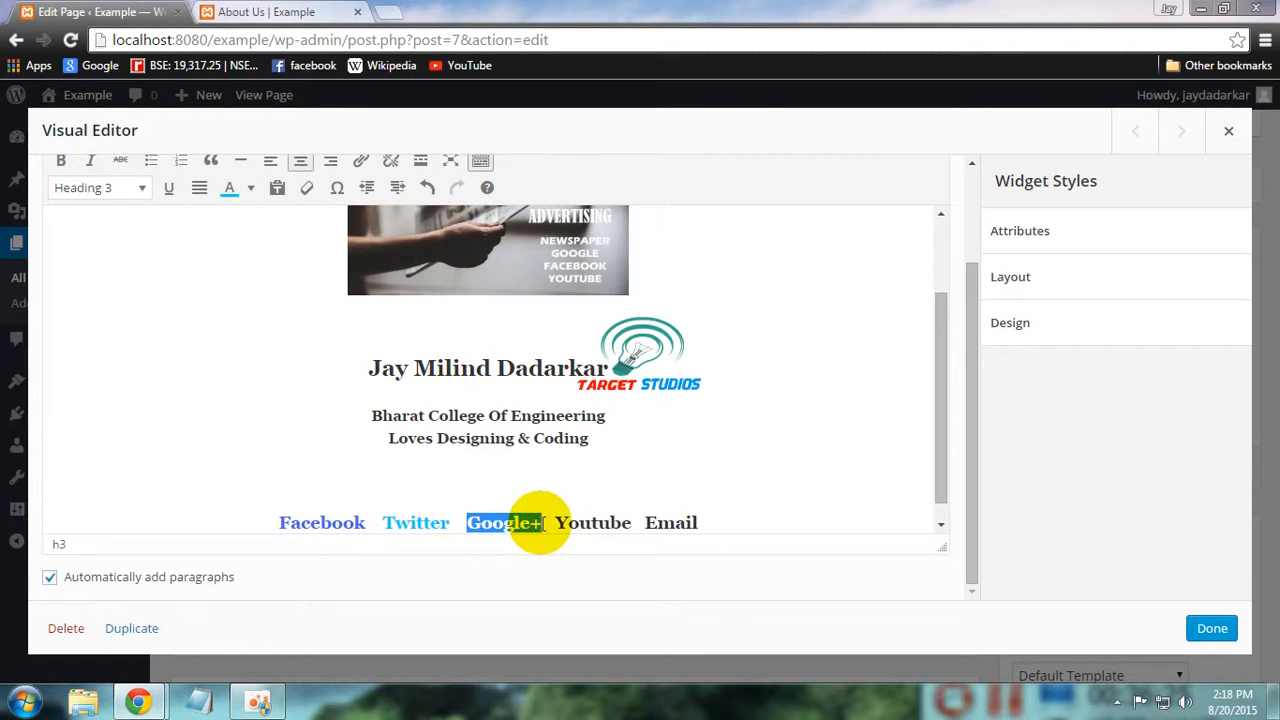
pyautogui.click(250, 188)
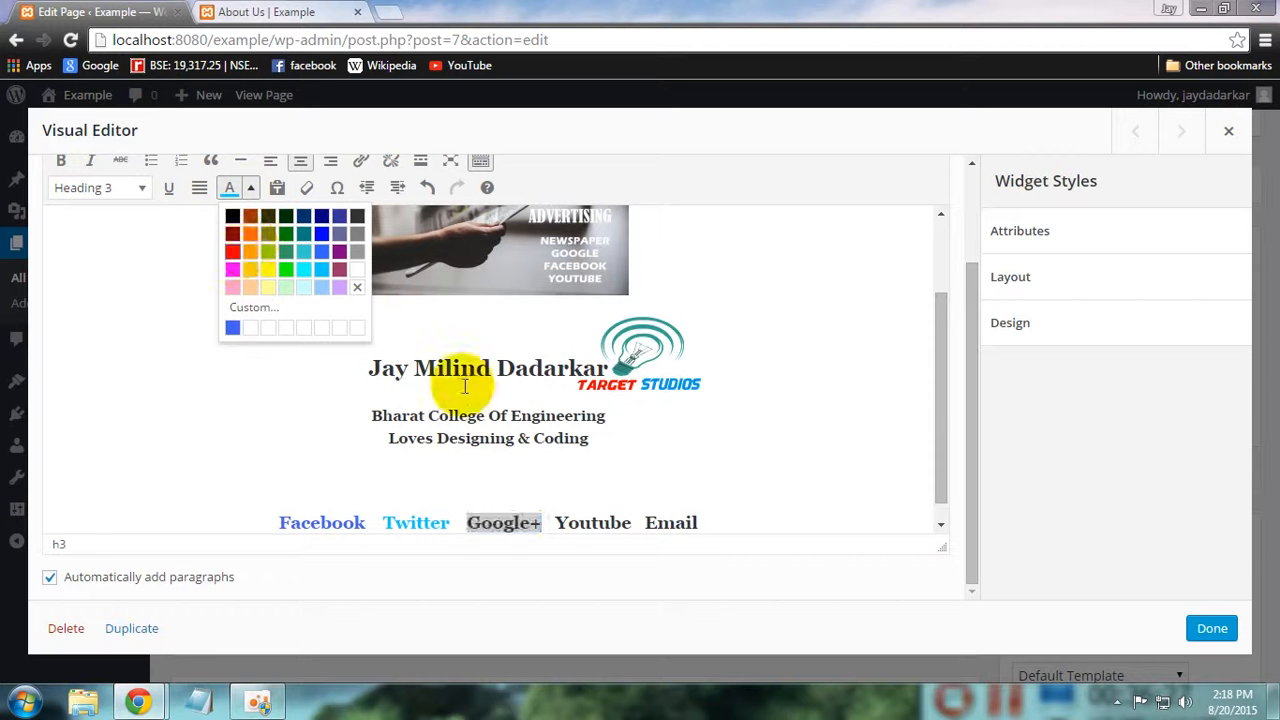
pyautogui.click(232, 252)
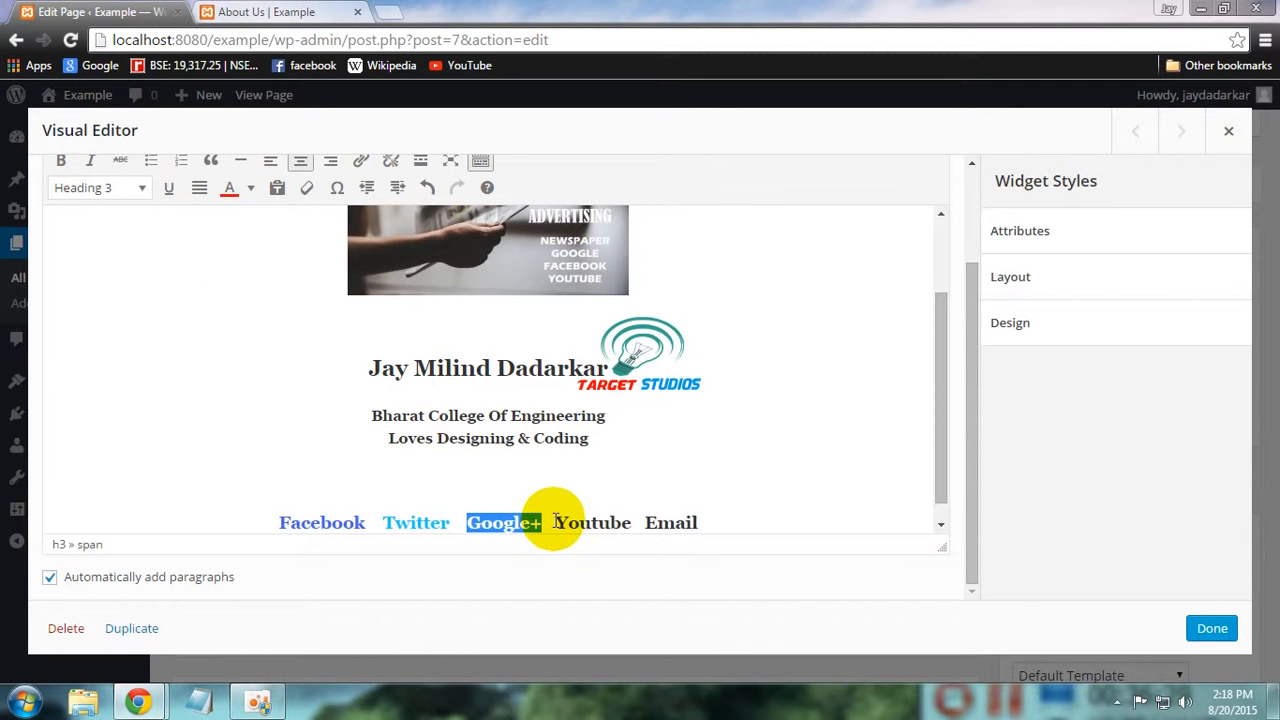
pyautogui.click(556, 522)
# Colour Youtube red with the letters 'You' in black
pyautogui.moveTo(556, 522); pyautogui.dragTo(623, 523)
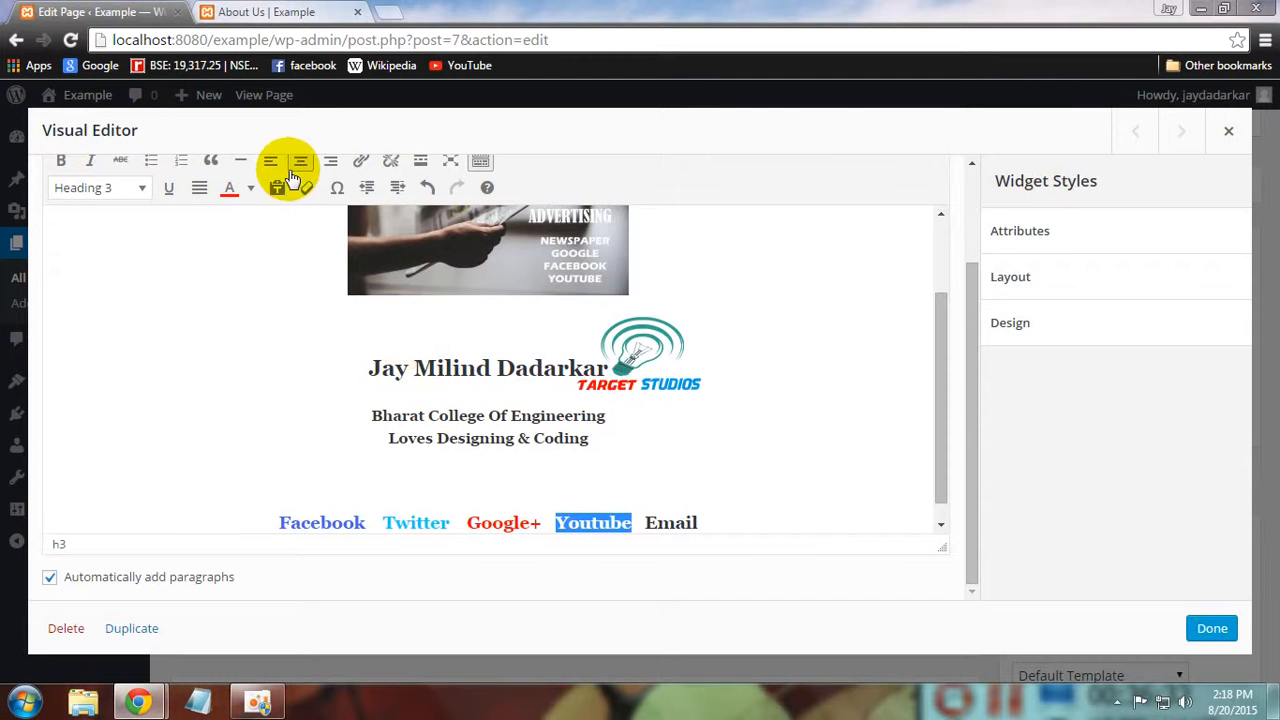
pyautogui.click(229, 190)
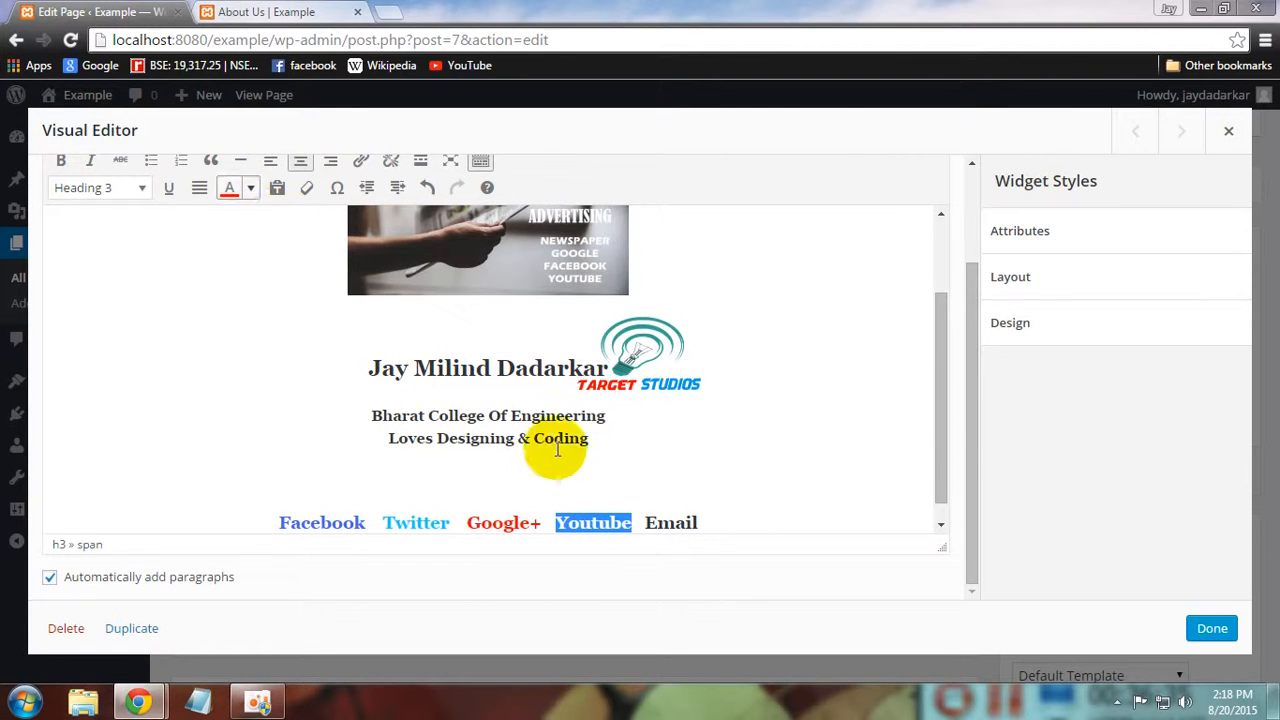
pyautogui.click(543, 510)
pyautogui.moveTo(556, 522); pyautogui.dragTo(587, 521)
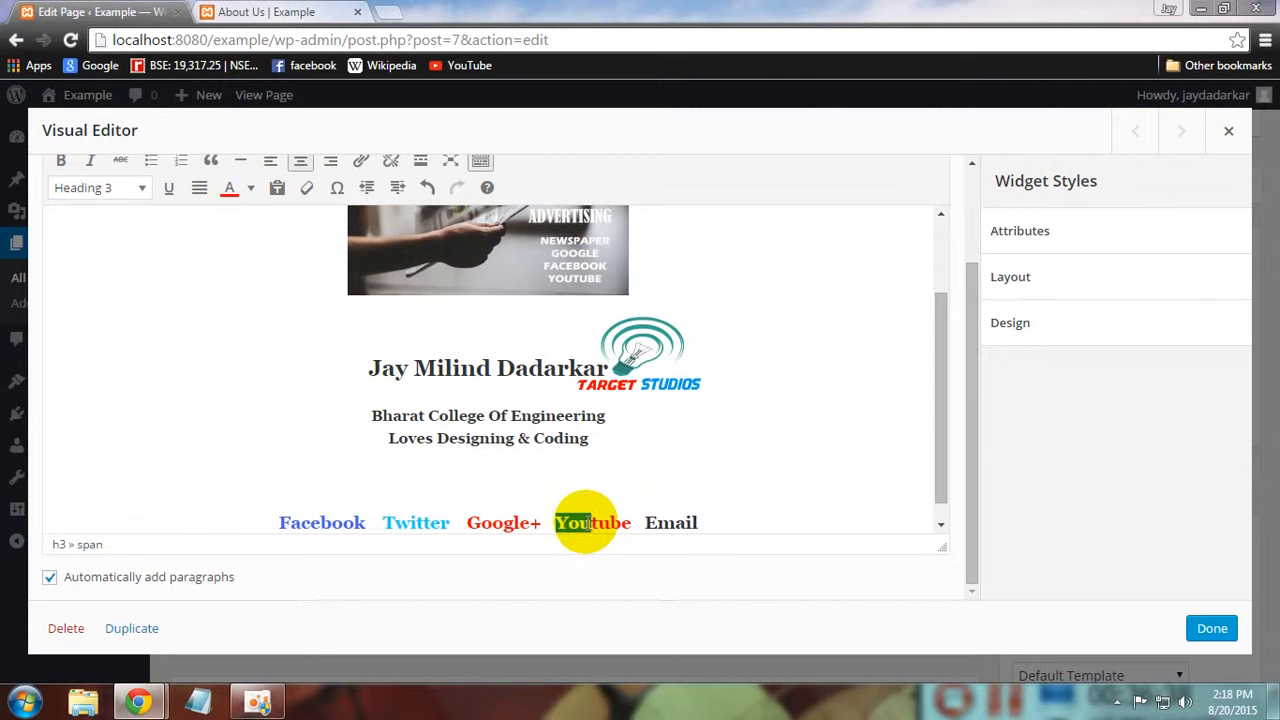
pyautogui.click(250, 188)
pyautogui.click(233, 216)
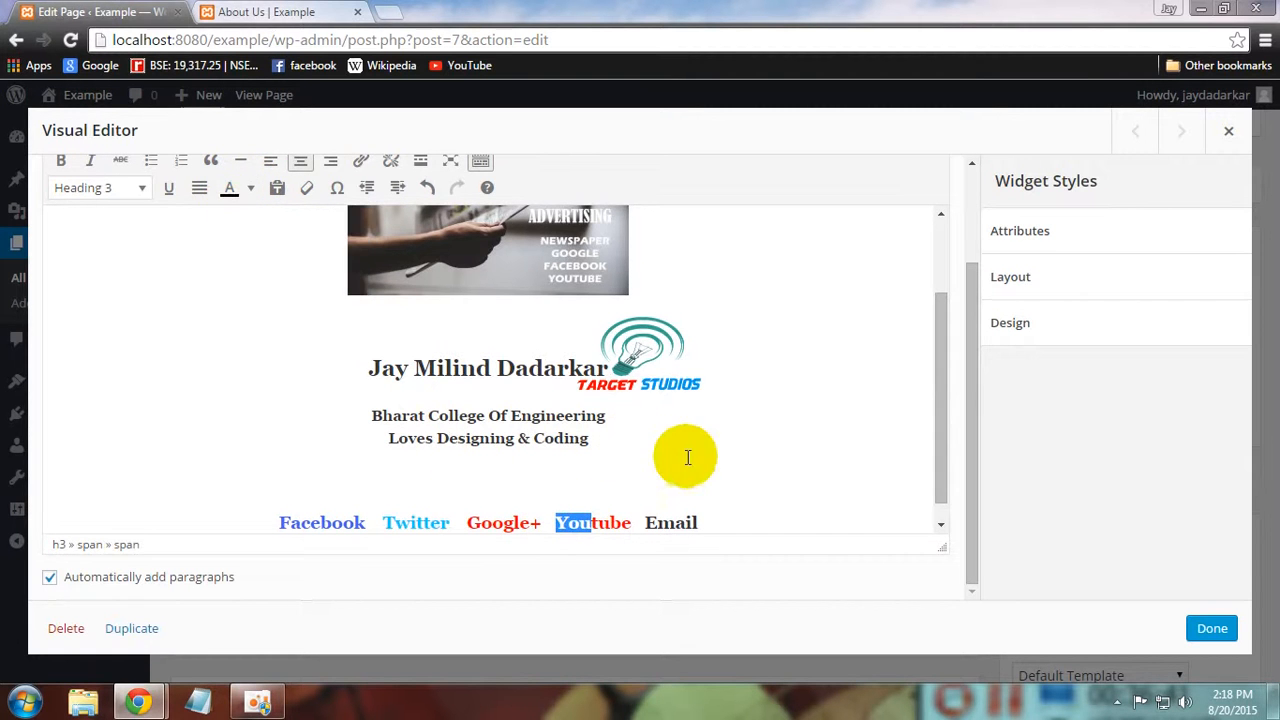
pyautogui.click(648, 525)
# Colour Email sea green
pyautogui.moveTo(648, 525); pyautogui.dragTo(697, 520)
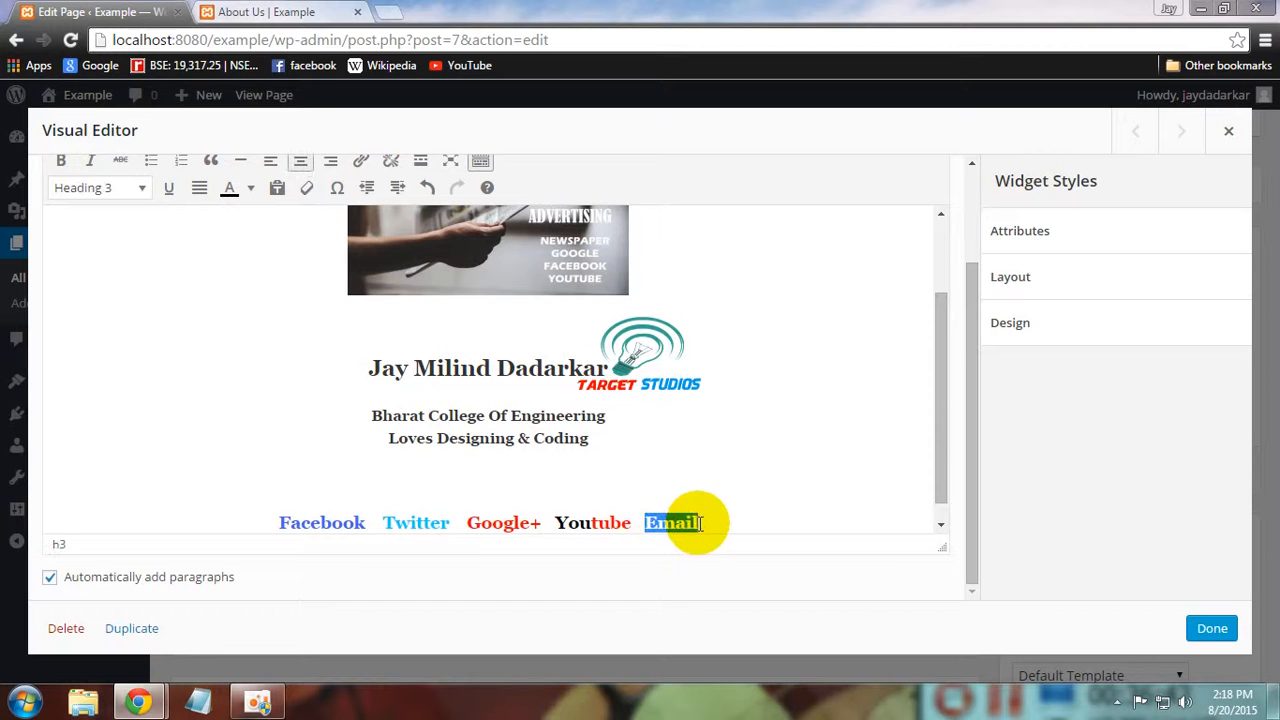
pyautogui.click(250, 188)
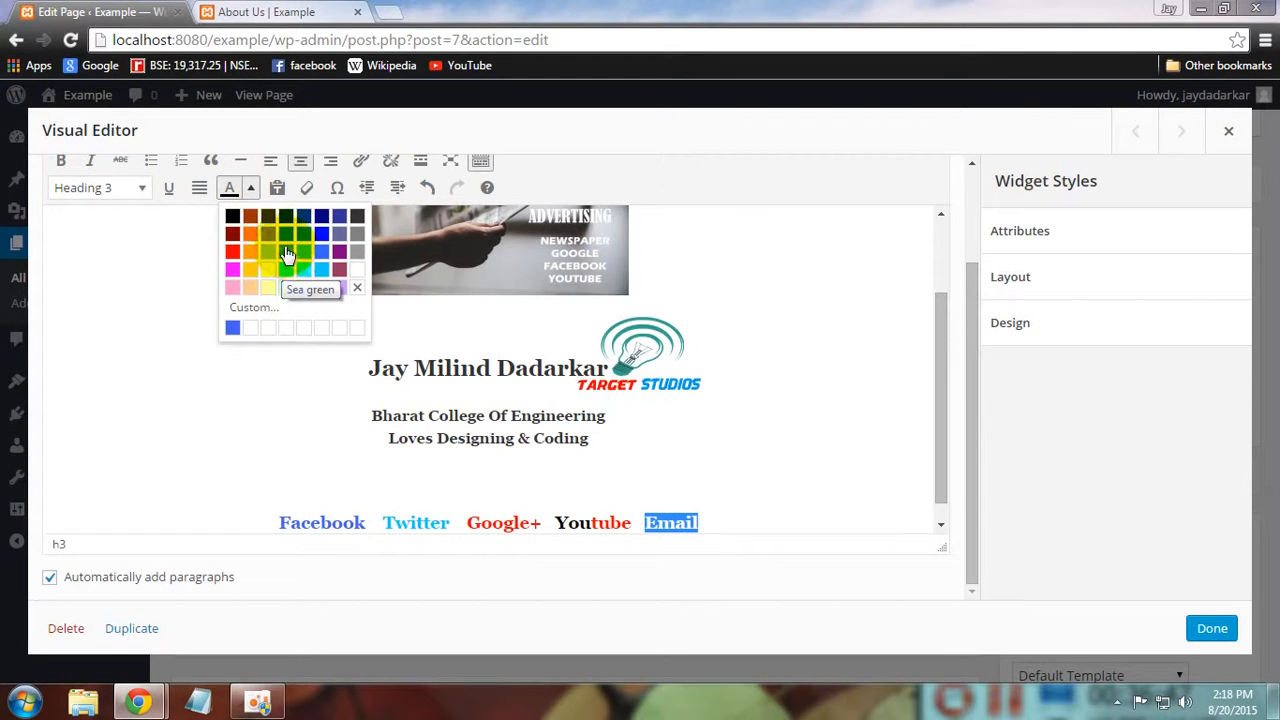
pyautogui.click(286, 251)
pyautogui.click(492, 521)
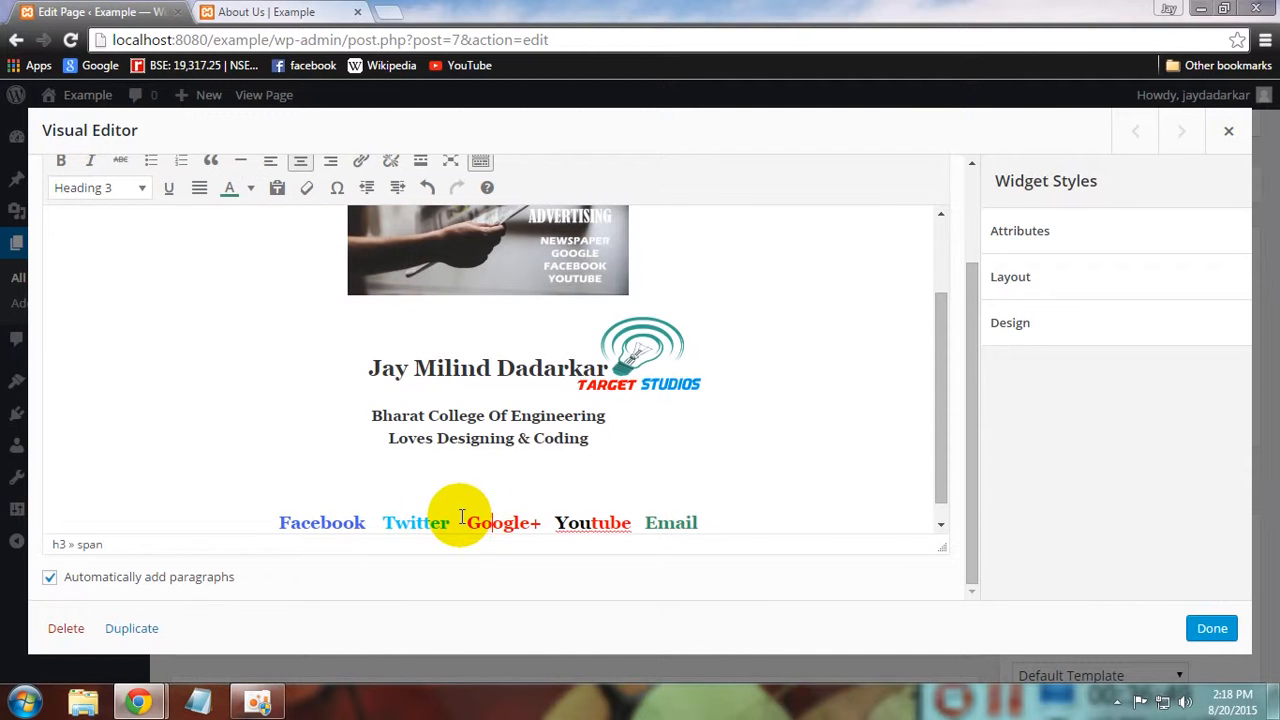
pyautogui.moveTo(280, 521); pyautogui.dragTo(361, 520)
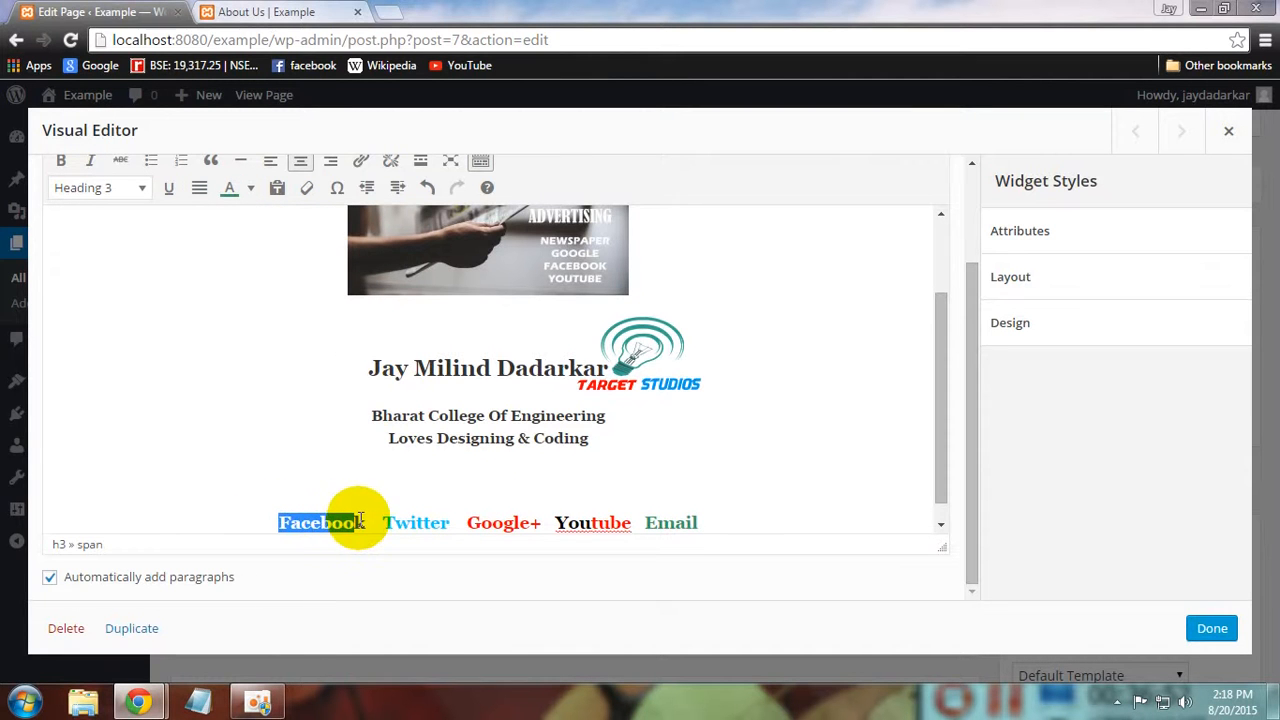
pyautogui.click(361, 165)
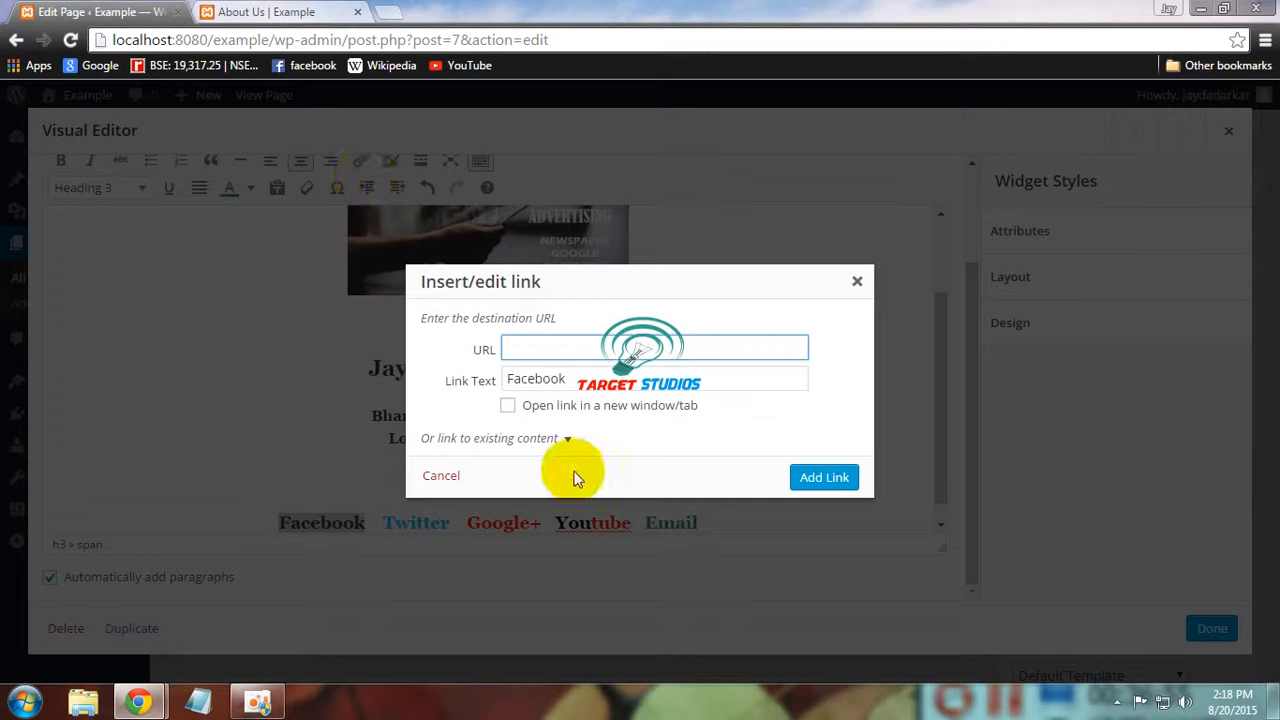
pyautogui.click(515, 443)
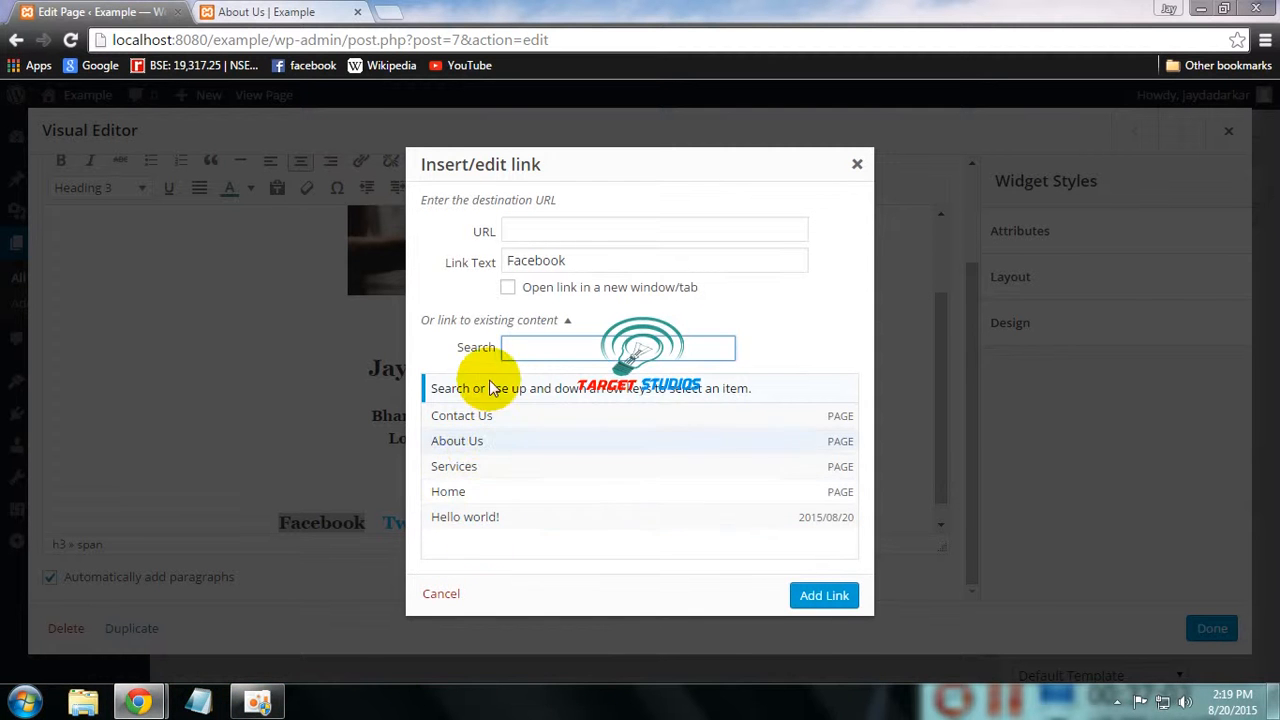
pyautogui.click(468, 321)
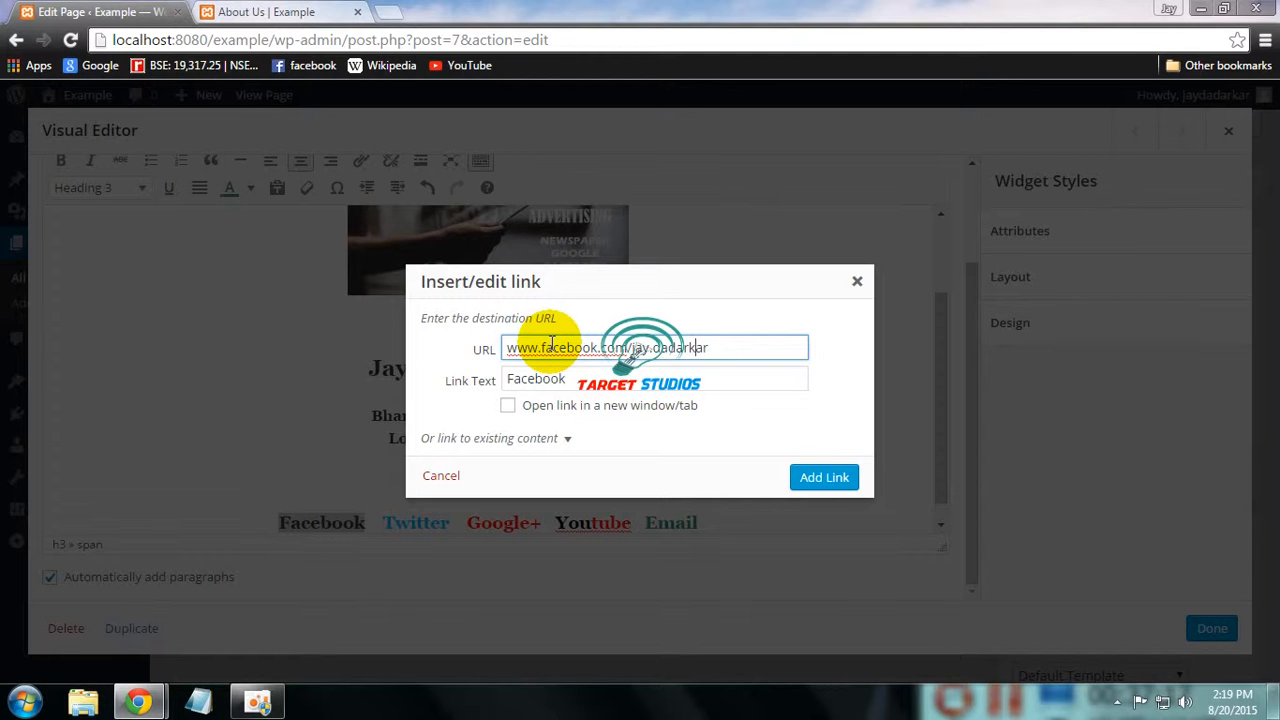
pyautogui.write('http:')
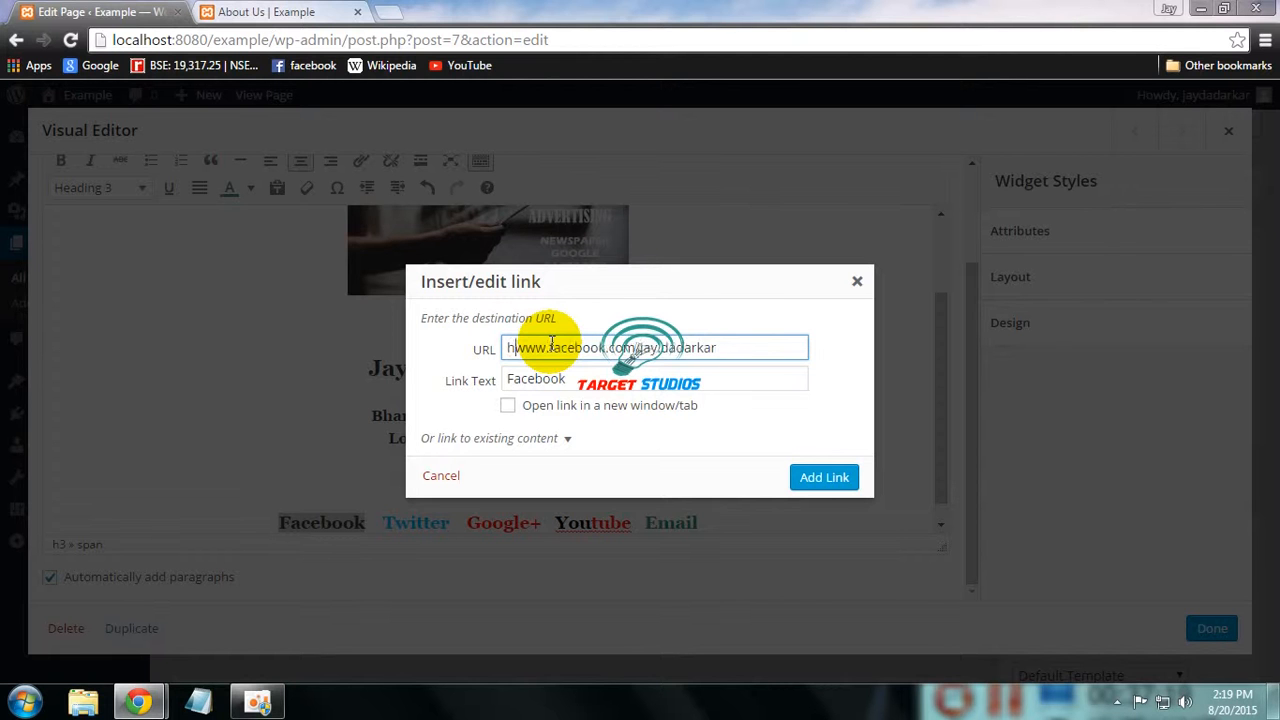
pyautogui.write('//')
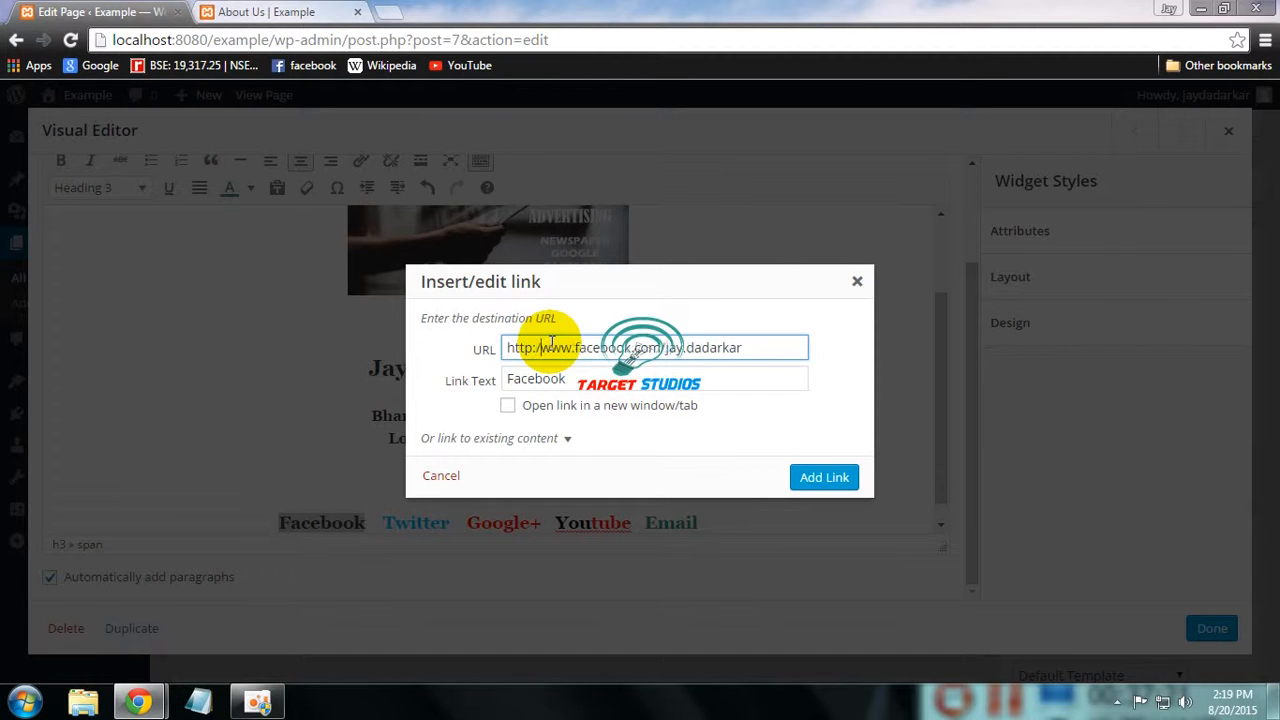
pyautogui.click(508, 408)
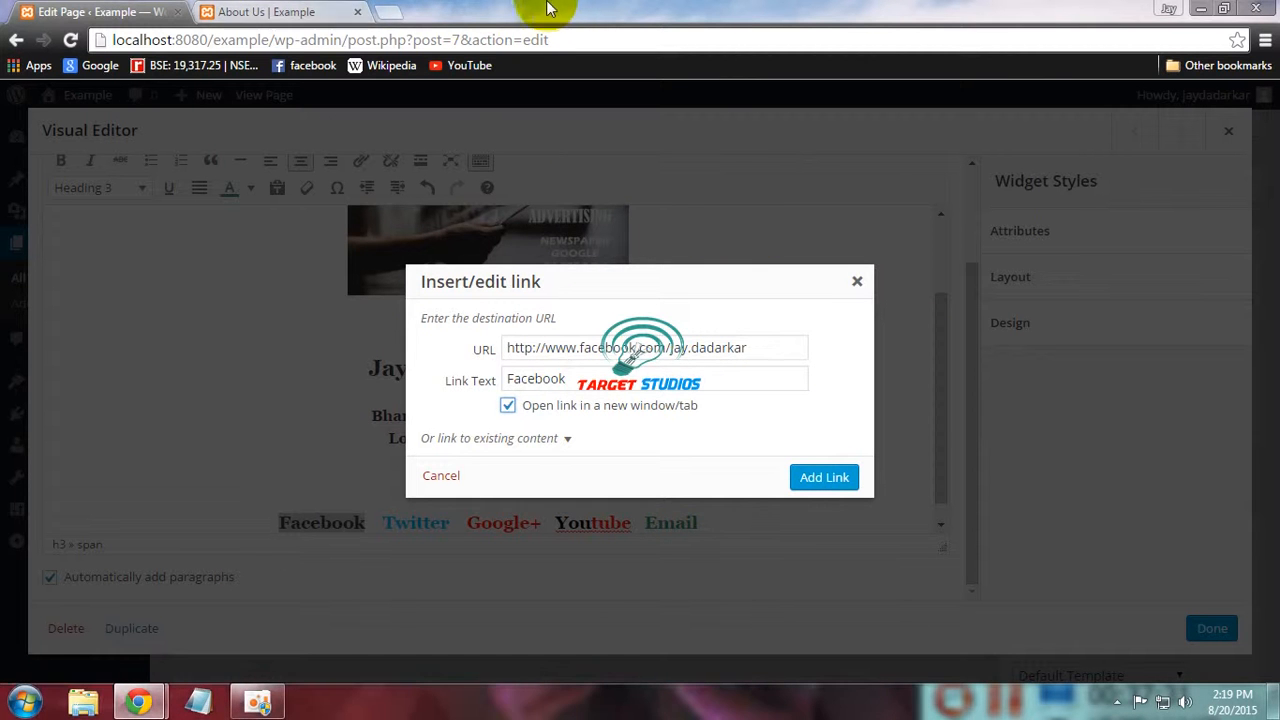
pyautogui.click(812, 479)
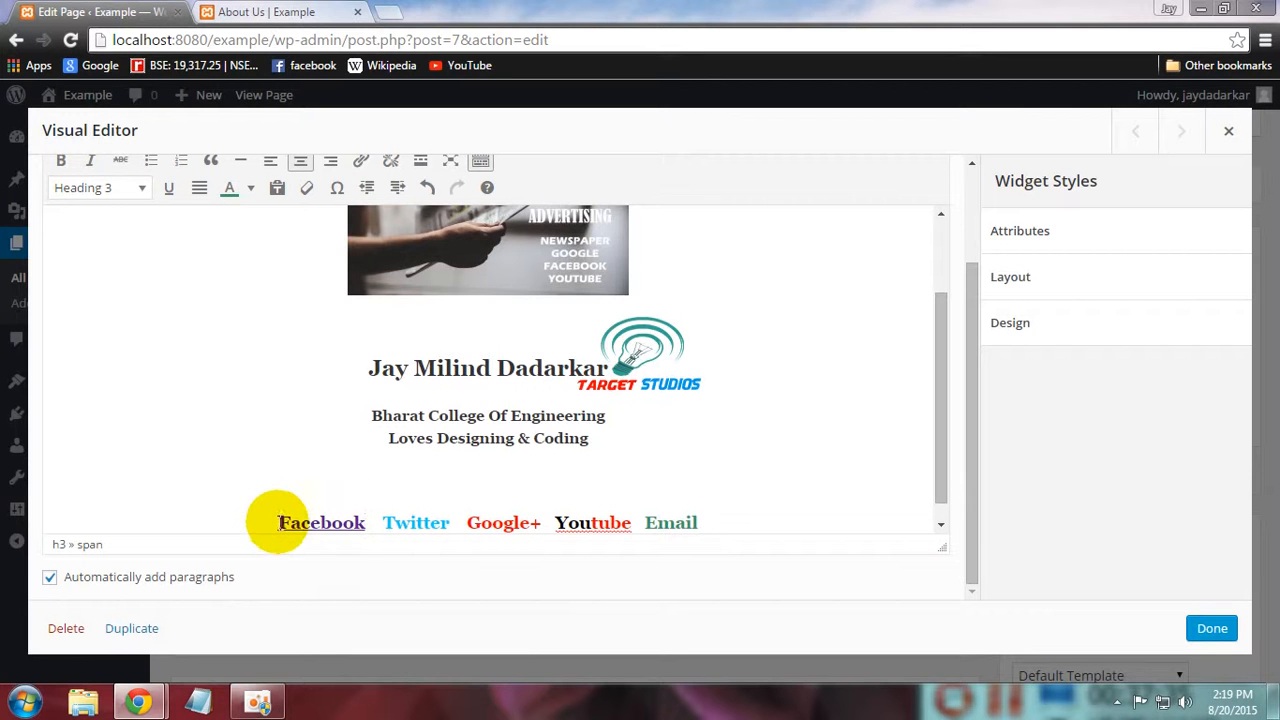
# Recolour the Facebook link blue
pyautogui.doubleClick(320, 522)
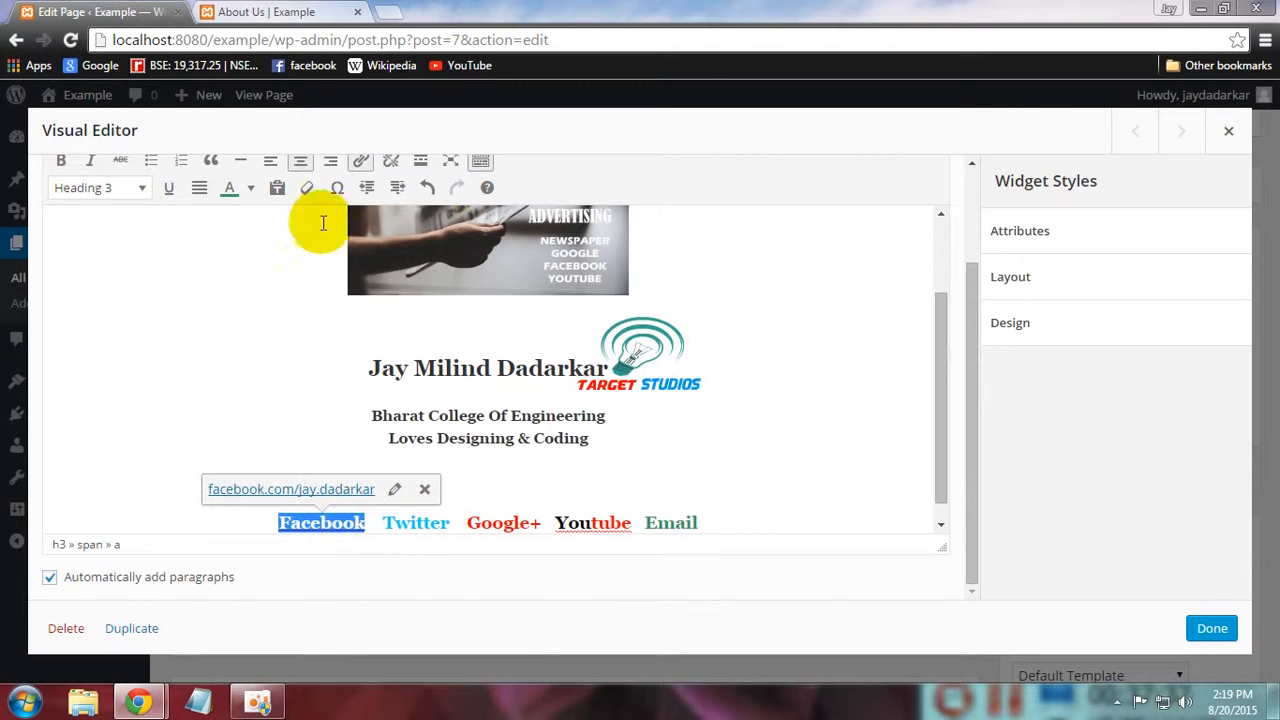
pyautogui.click(251, 188)
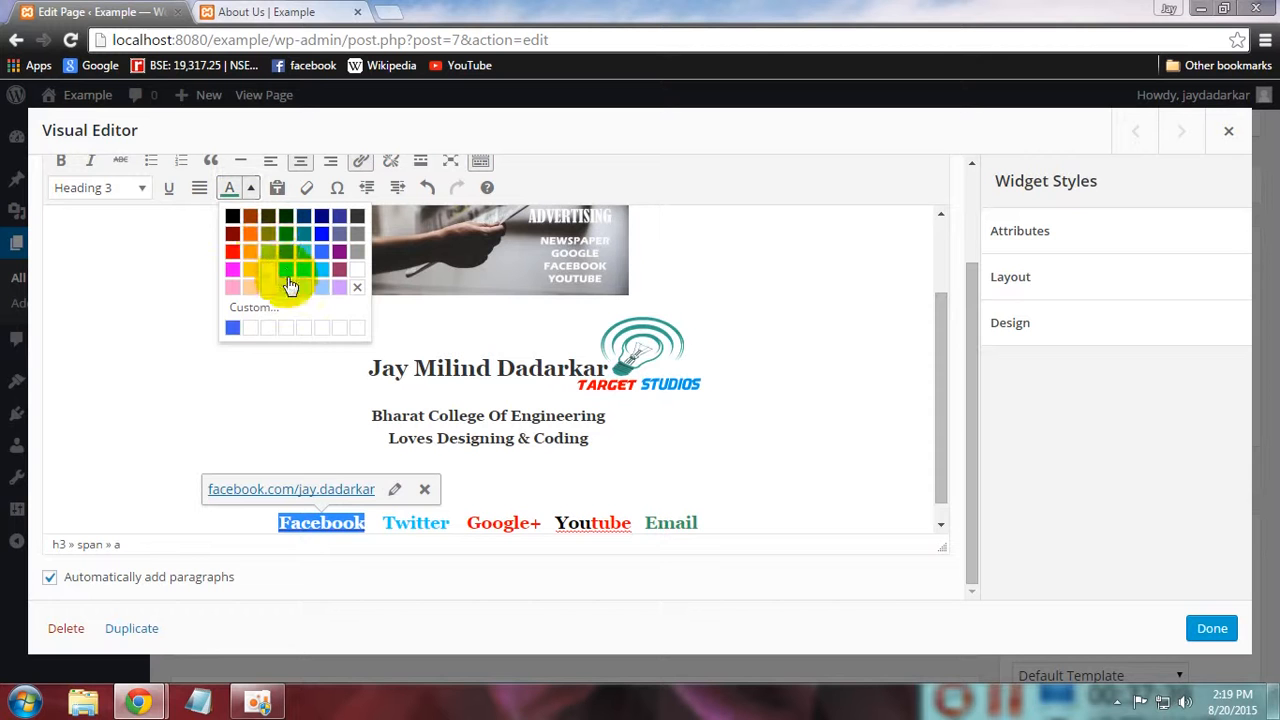
pyautogui.click(321, 233)
pyautogui.click(372, 526)
# Link Twitter to the Twitter profile, recolour it light blue and close the widget editor
pyautogui.moveTo(385, 522); pyautogui.dragTo(450, 522)
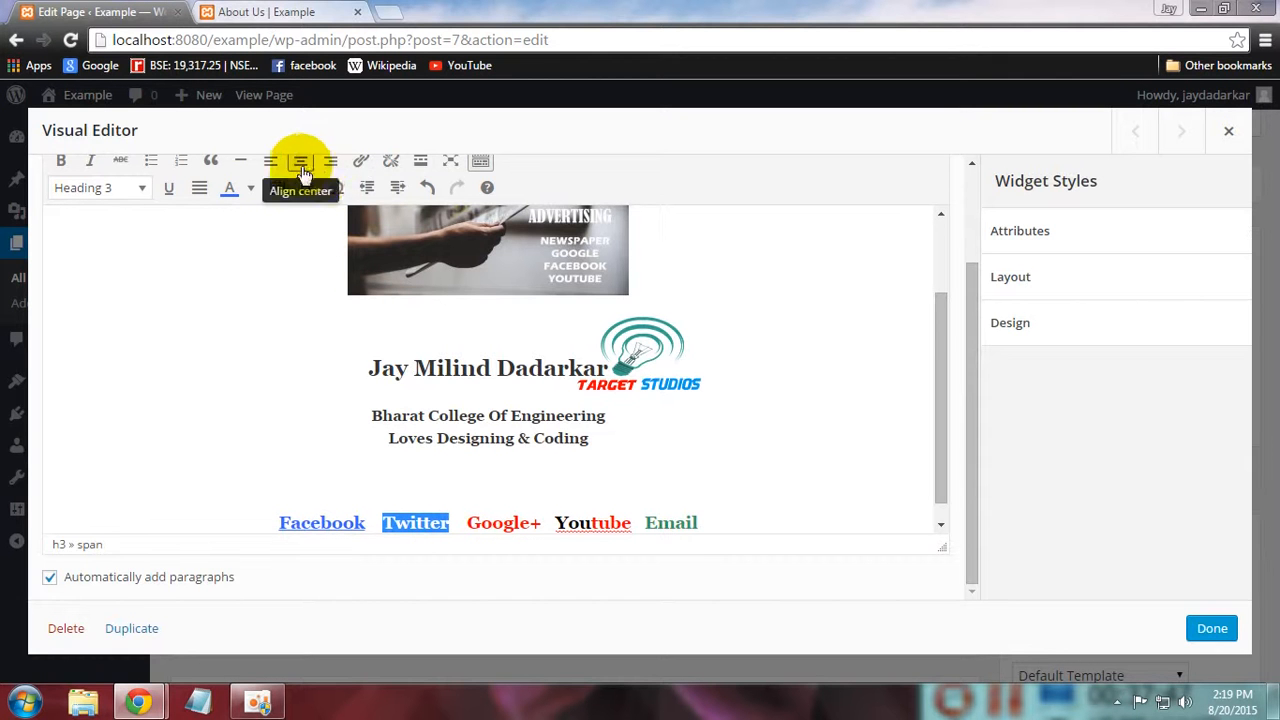
pyautogui.click(361, 162)
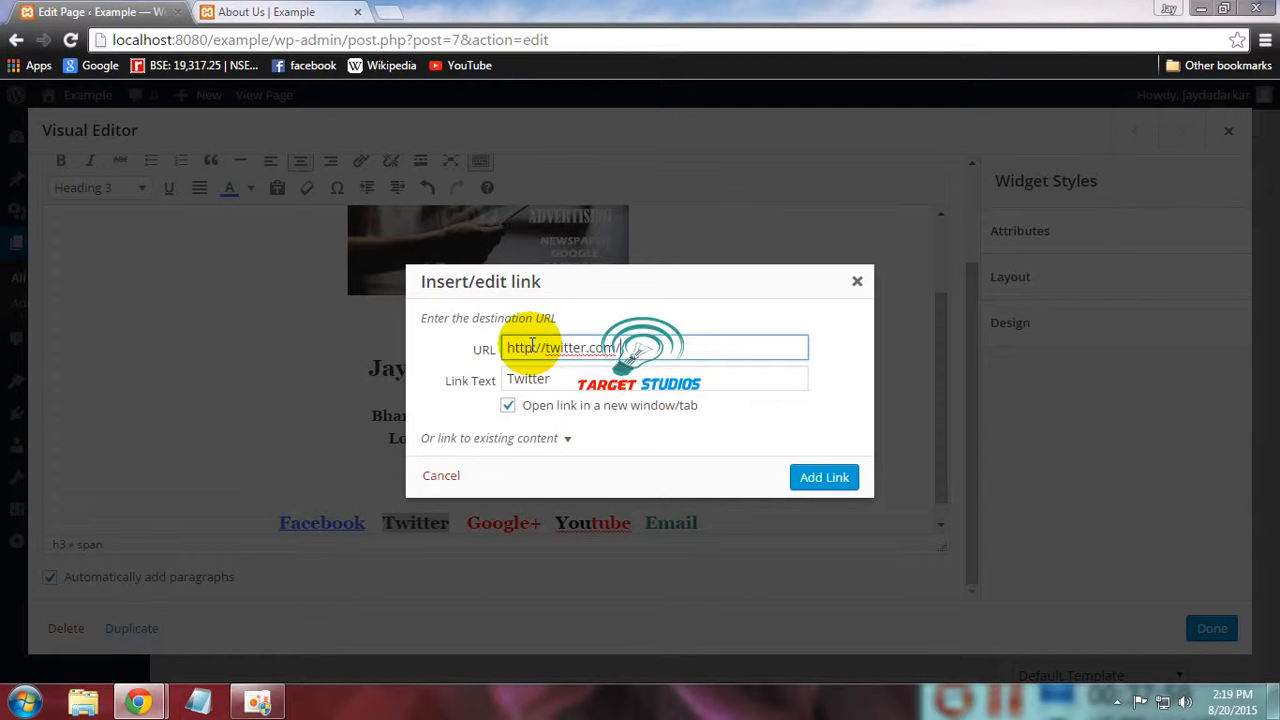
pyautogui.write('jdadarkar')
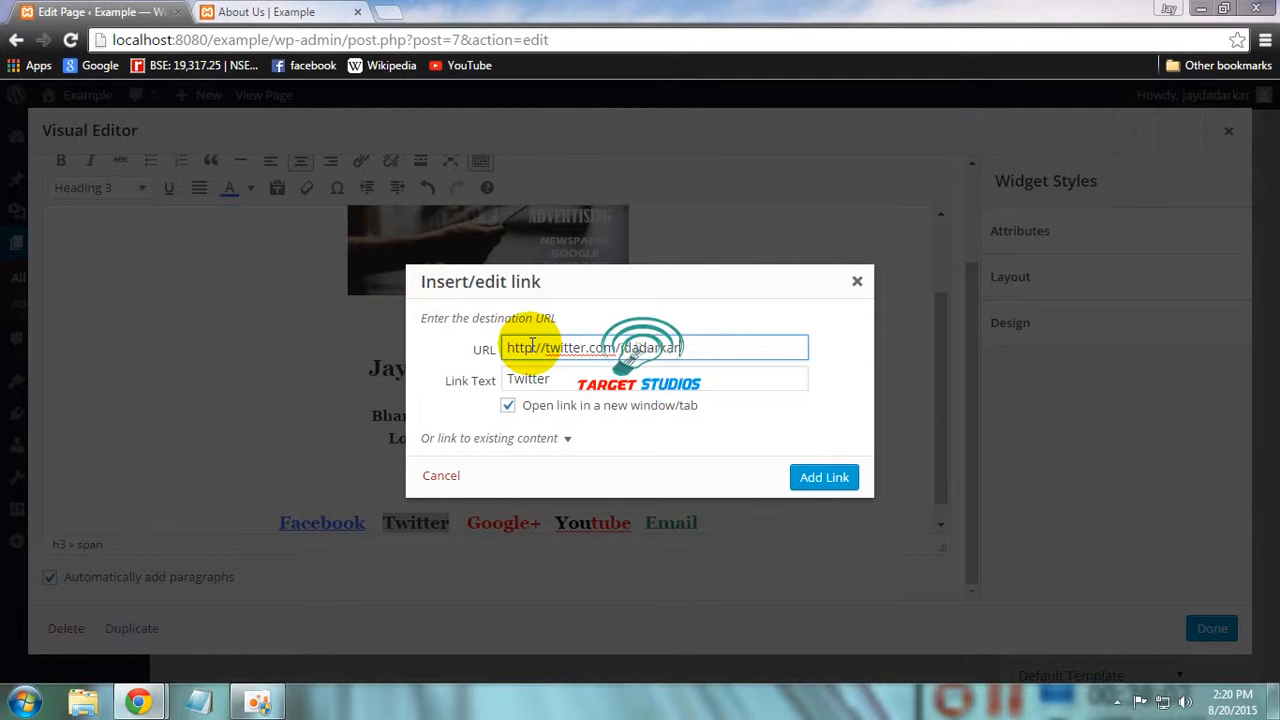
pyautogui.click(812, 482)
pyautogui.moveTo(383, 523); pyautogui.dragTo(450, 530)
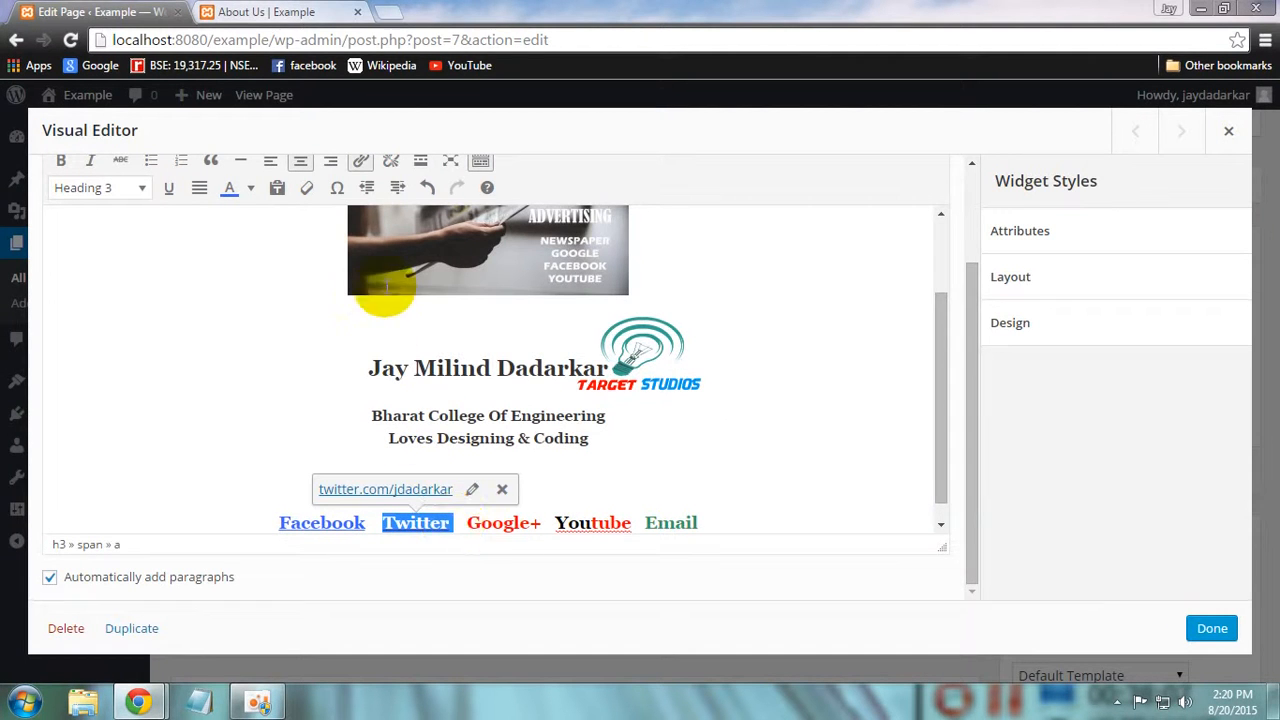
pyautogui.click(246, 188)
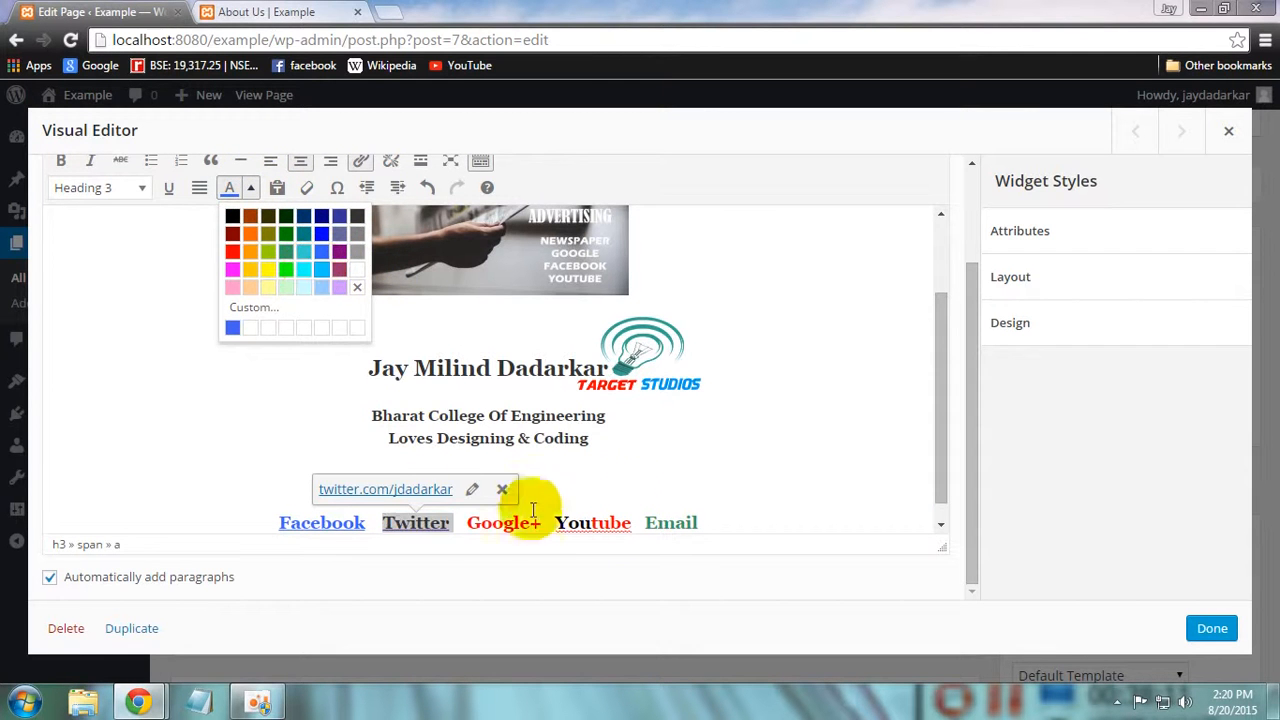
pyautogui.click(590, 523)
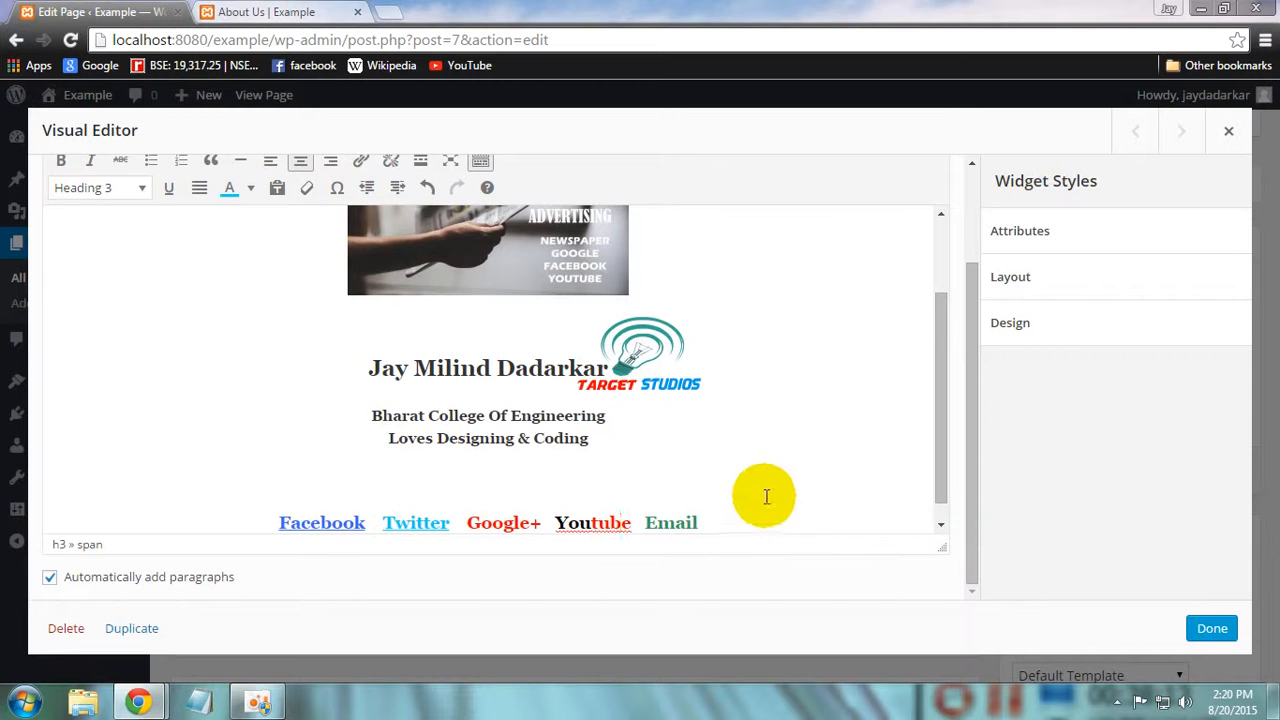
pyautogui.click(1208, 628)
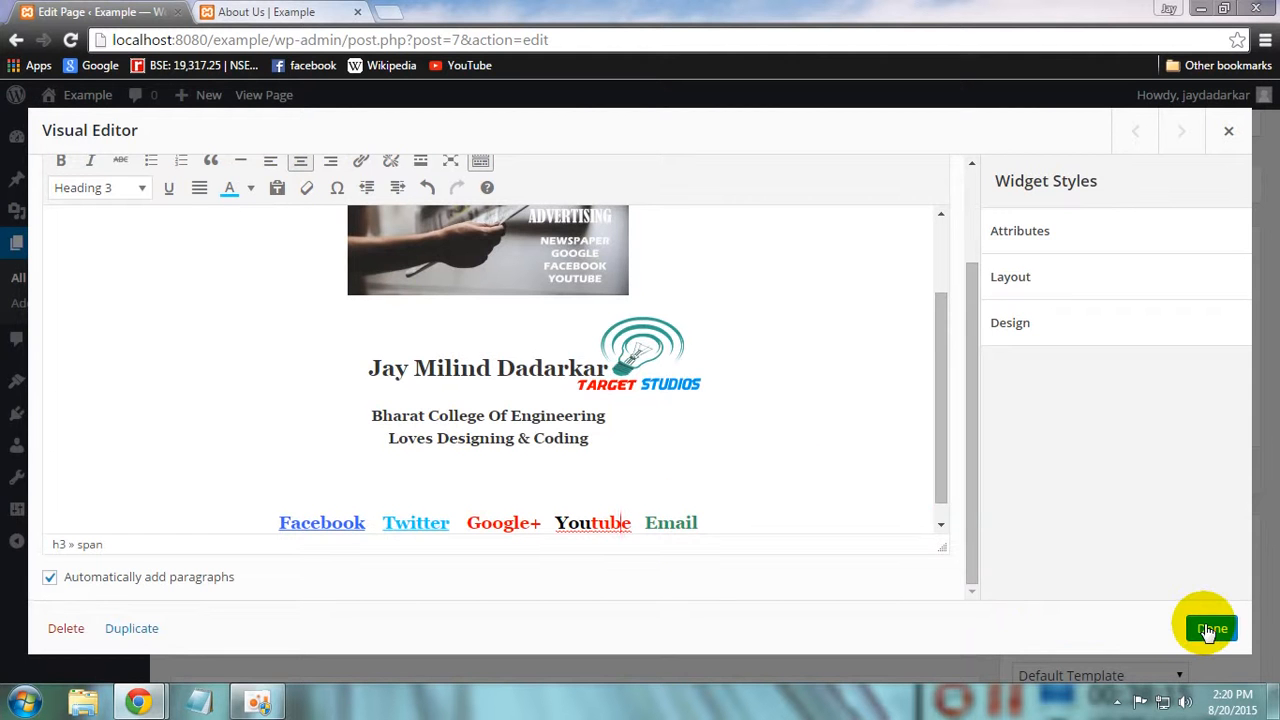
# Update About Us, then reload the About Us | Example tab with F5
pyautogui.click(1194, 474)
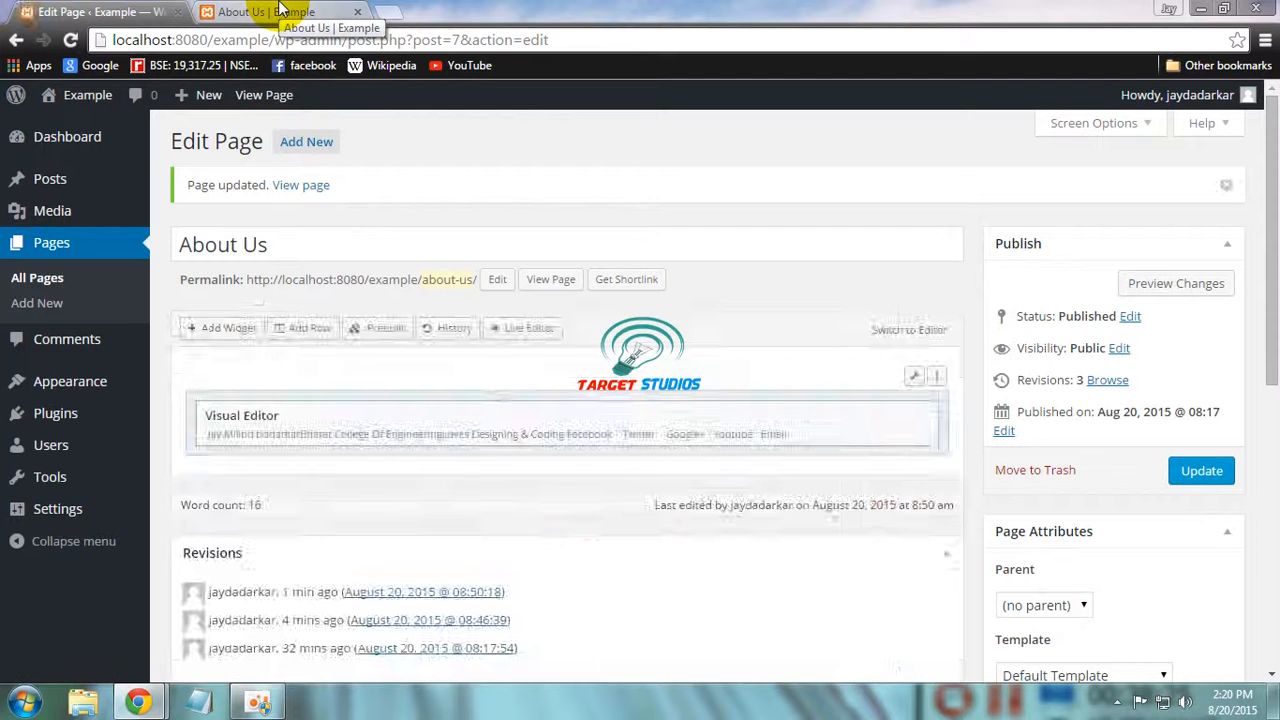
pyautogui.click(280, 8)
pyautogui.press('F5')
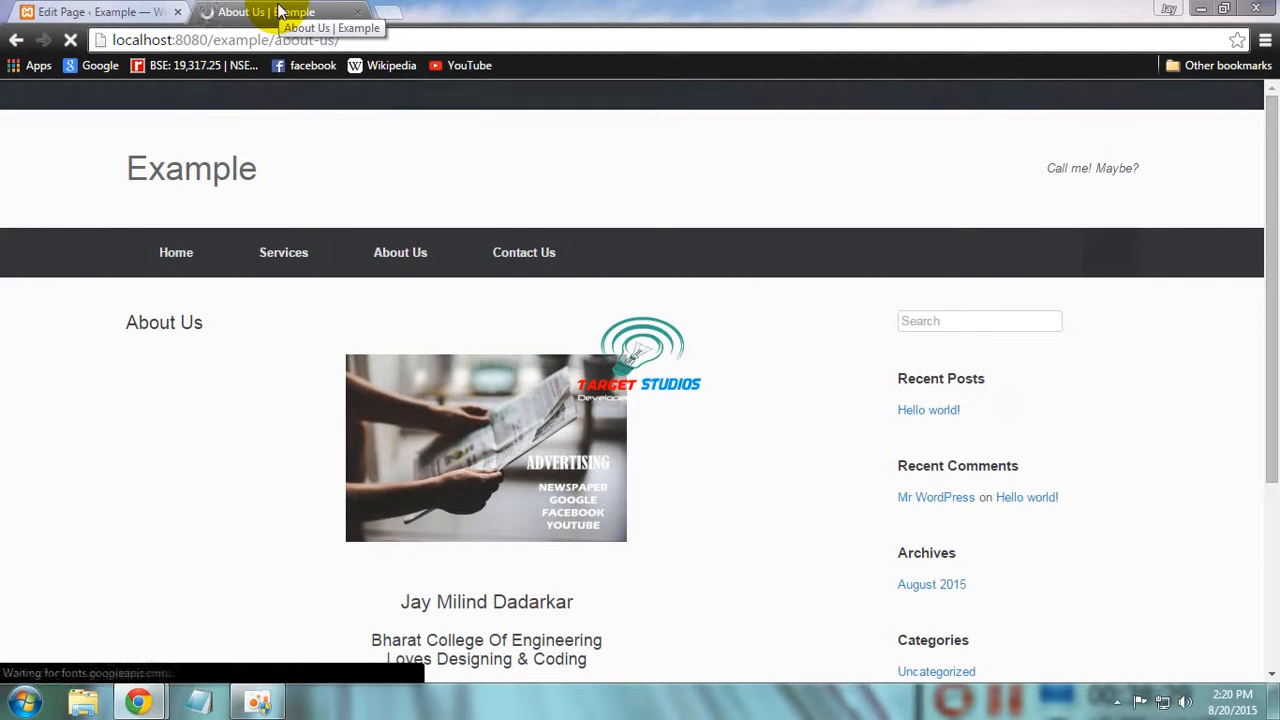
# Test the About Us page's Facebook and Twitter links, then go to the Contact Us page
pyautogui.scroll(-2, 1257, 349)
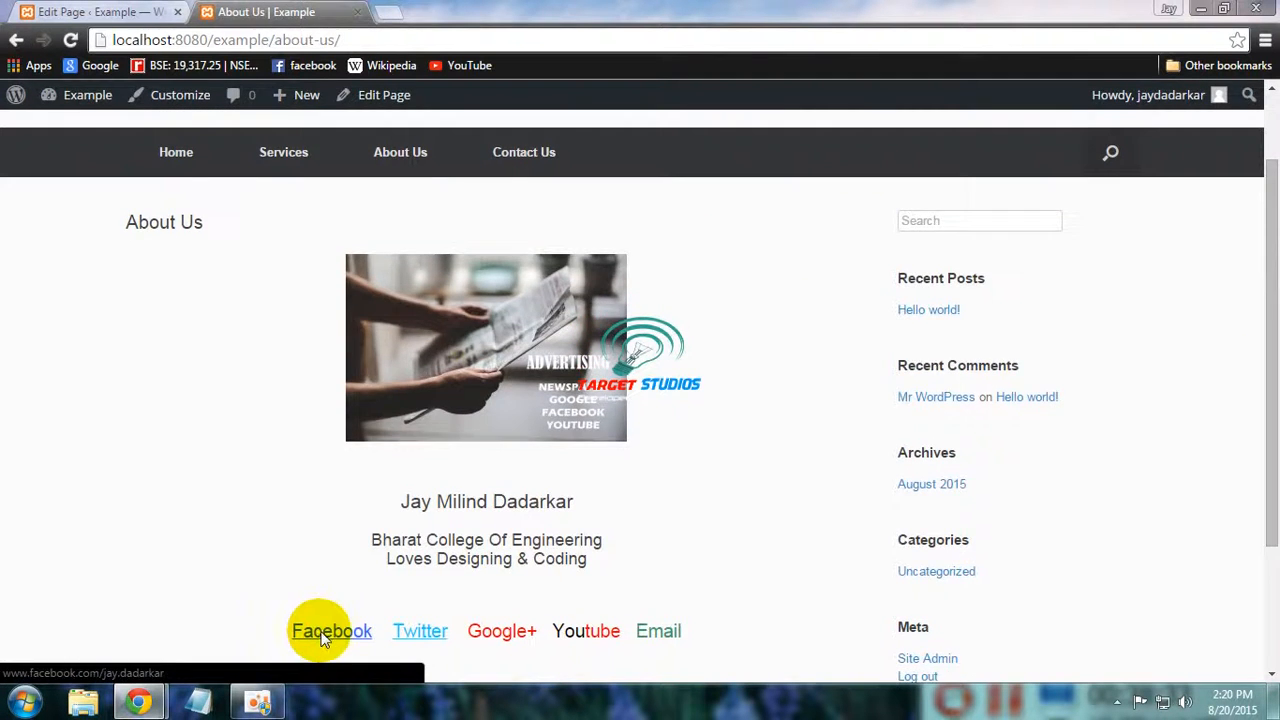
pyautogui.click(324, 638)
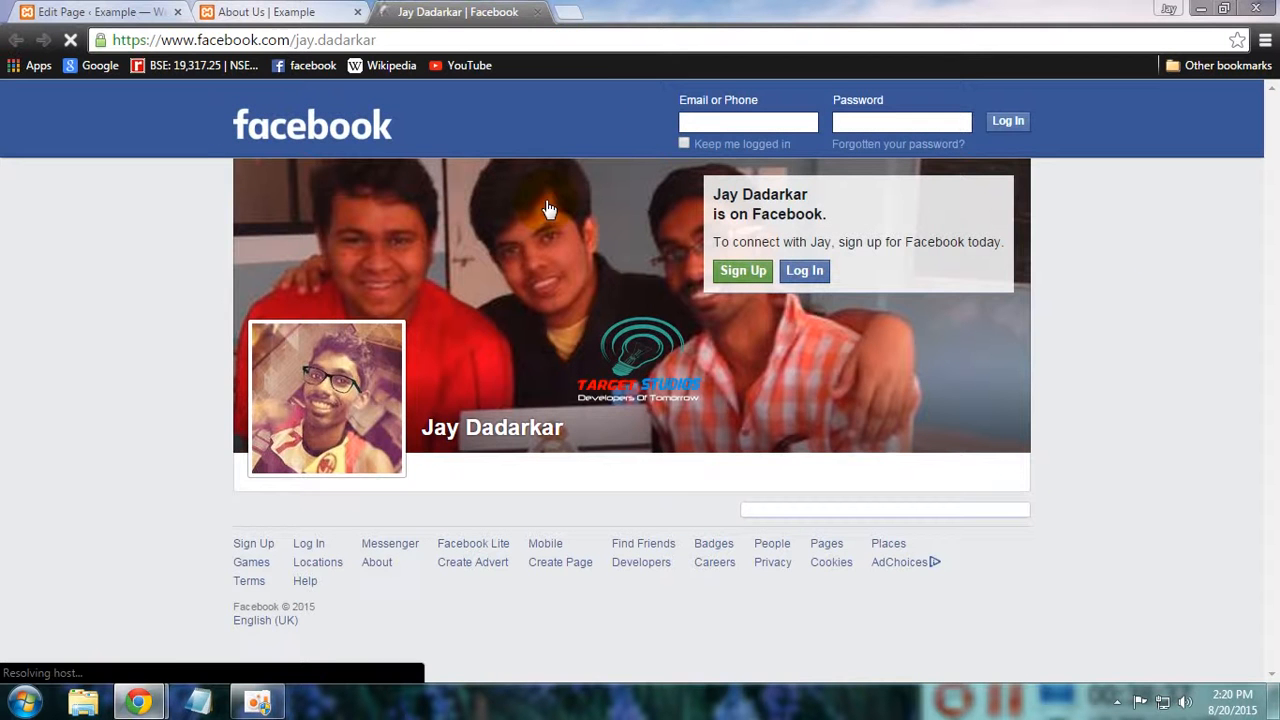
pyautogui.click(538, 14)
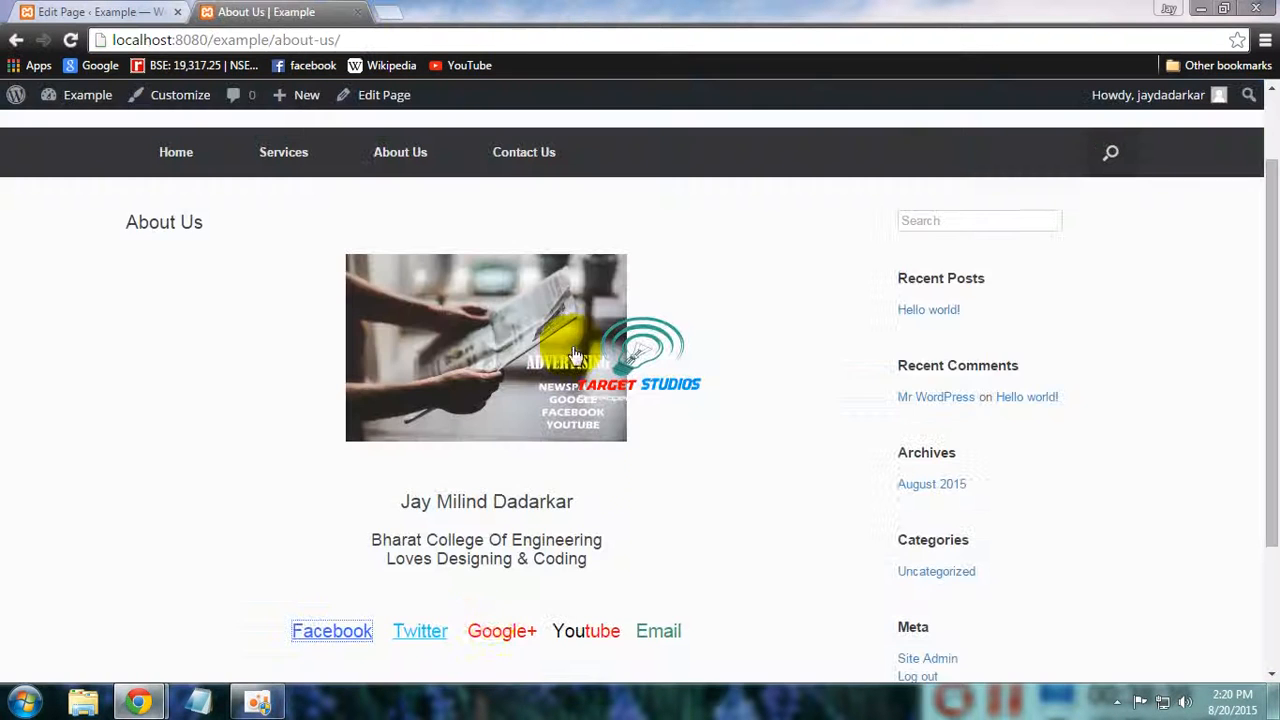
pyautogui.click(414, 636)
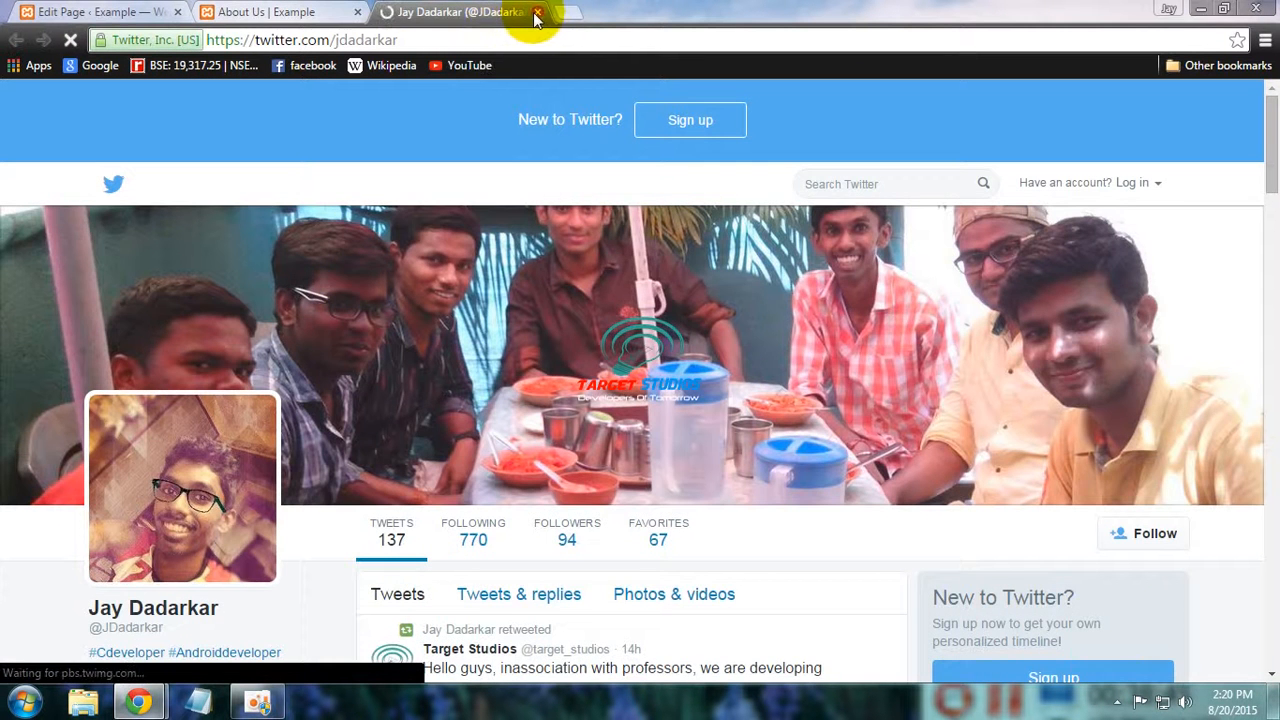
pyautogui.click(537, 12)
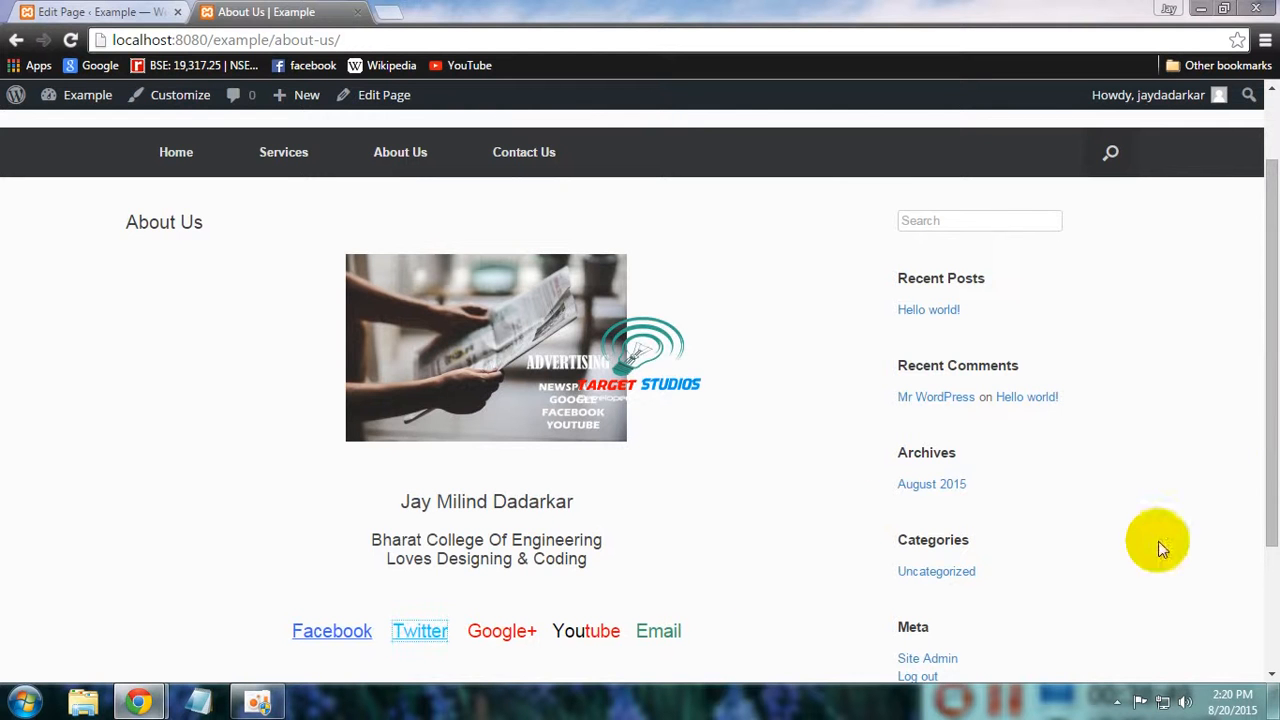
pyautogui.moveTo(1272, 457); pyautogui.dragTo(1260, 357)
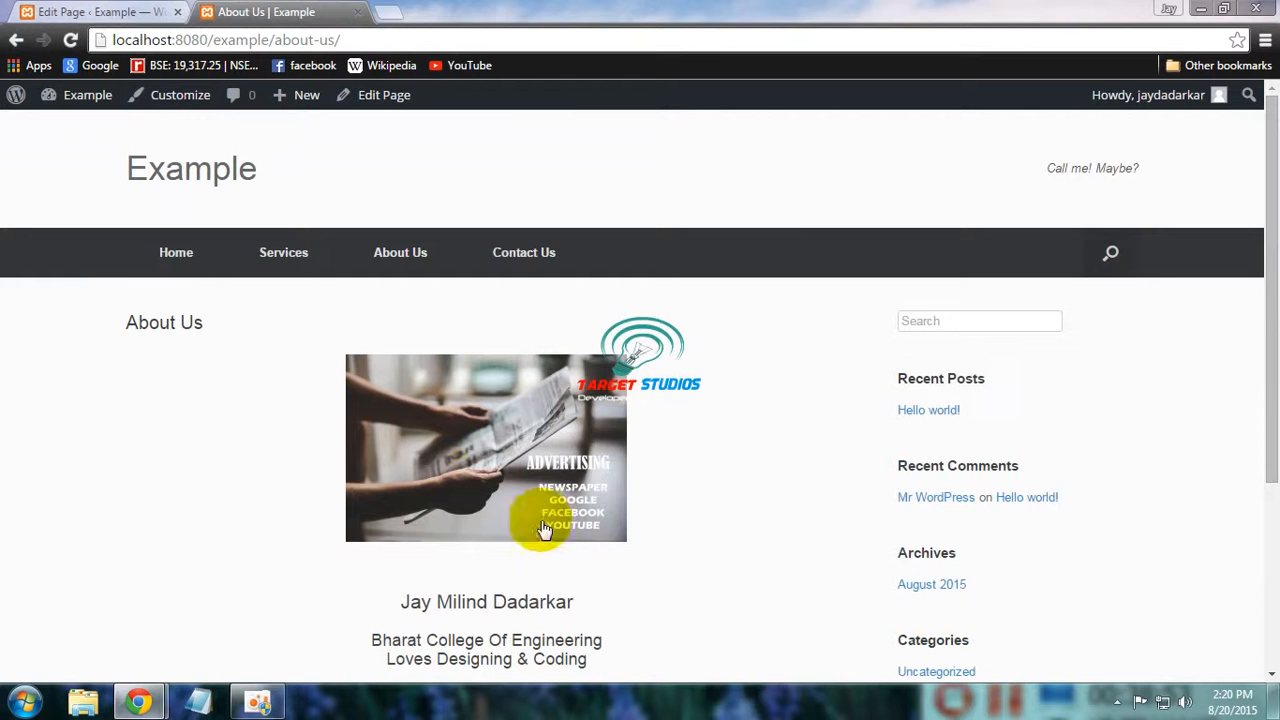
pyautogui.click(513, 257)
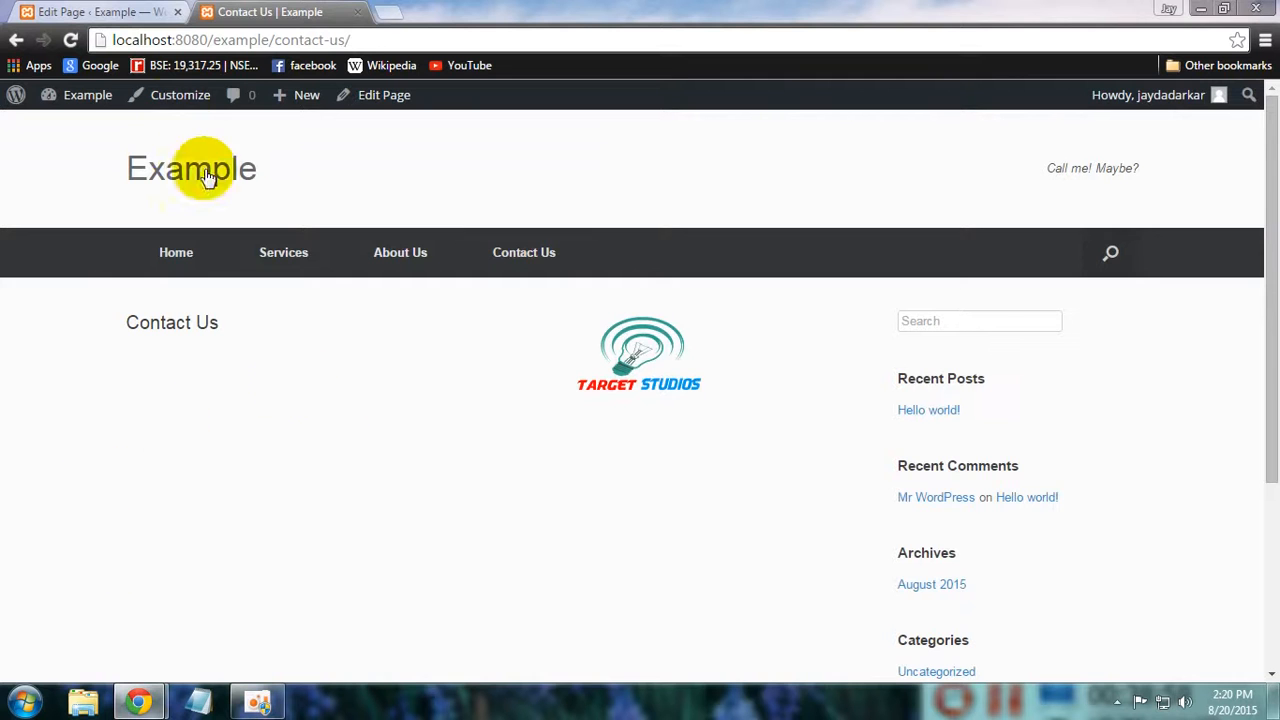
# Search Plugins > Add New for 'contact form 7'
pyautogui.click(140, 12)
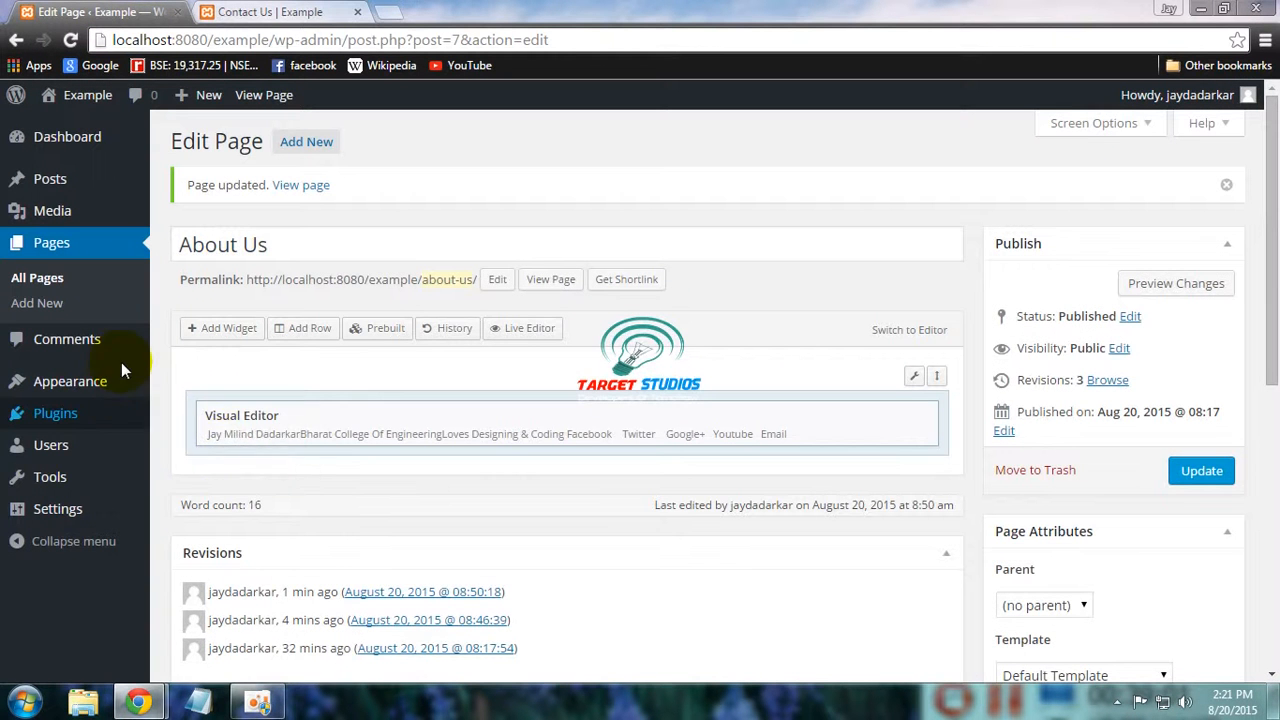
pyautogui.click(106, 419)
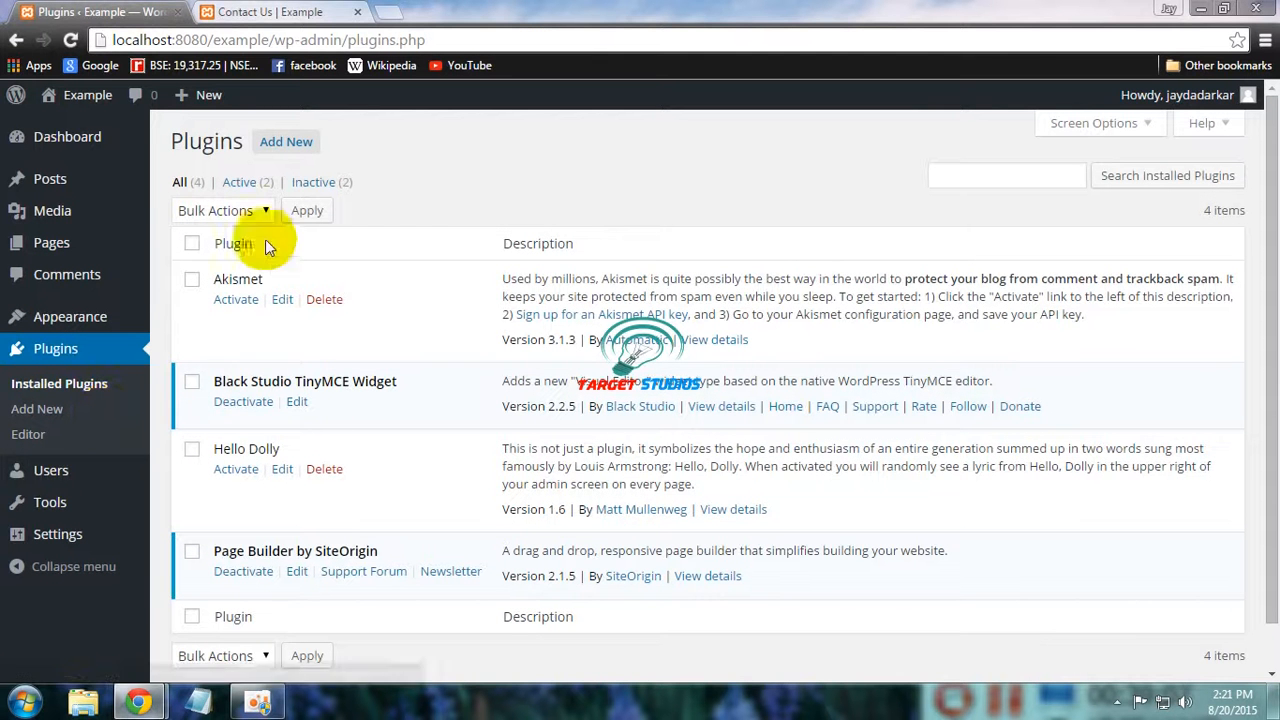
pyautogui.click(290, 140)
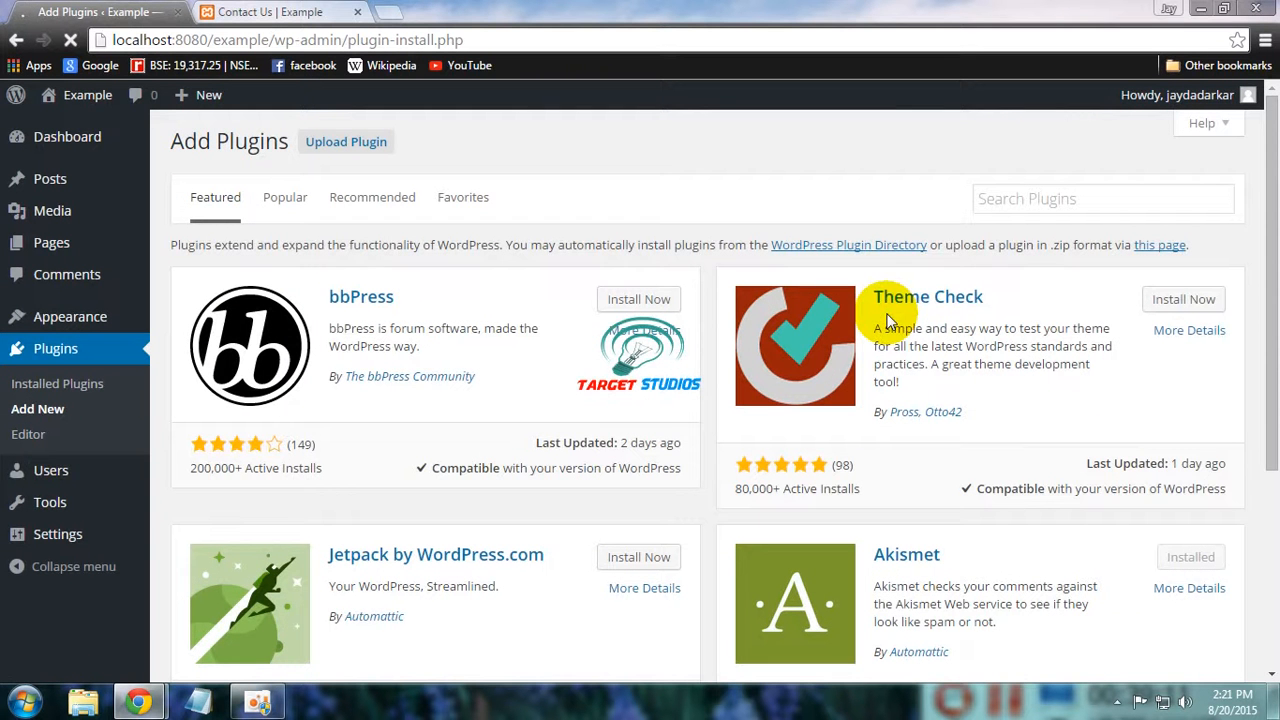
pyautogui.click(1009, 204)
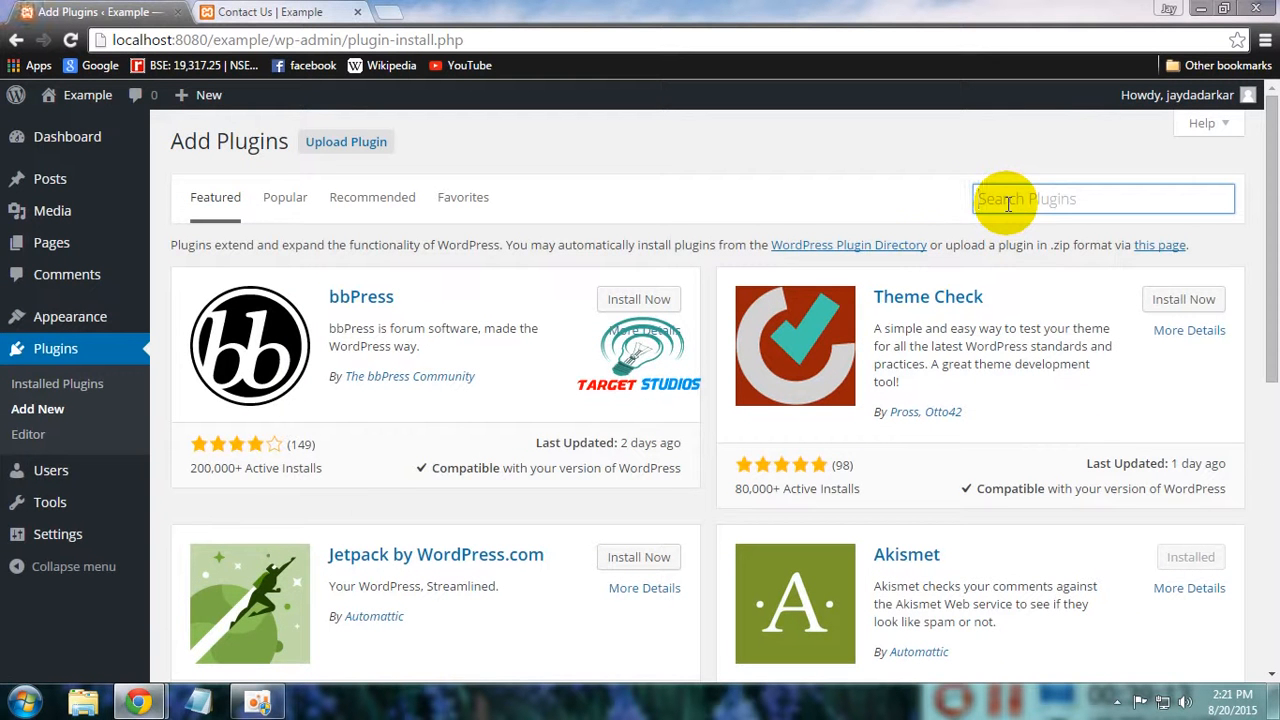
pyautogui.write('contac')
pyautogui.press('Down')
pyautogui.press('Return')
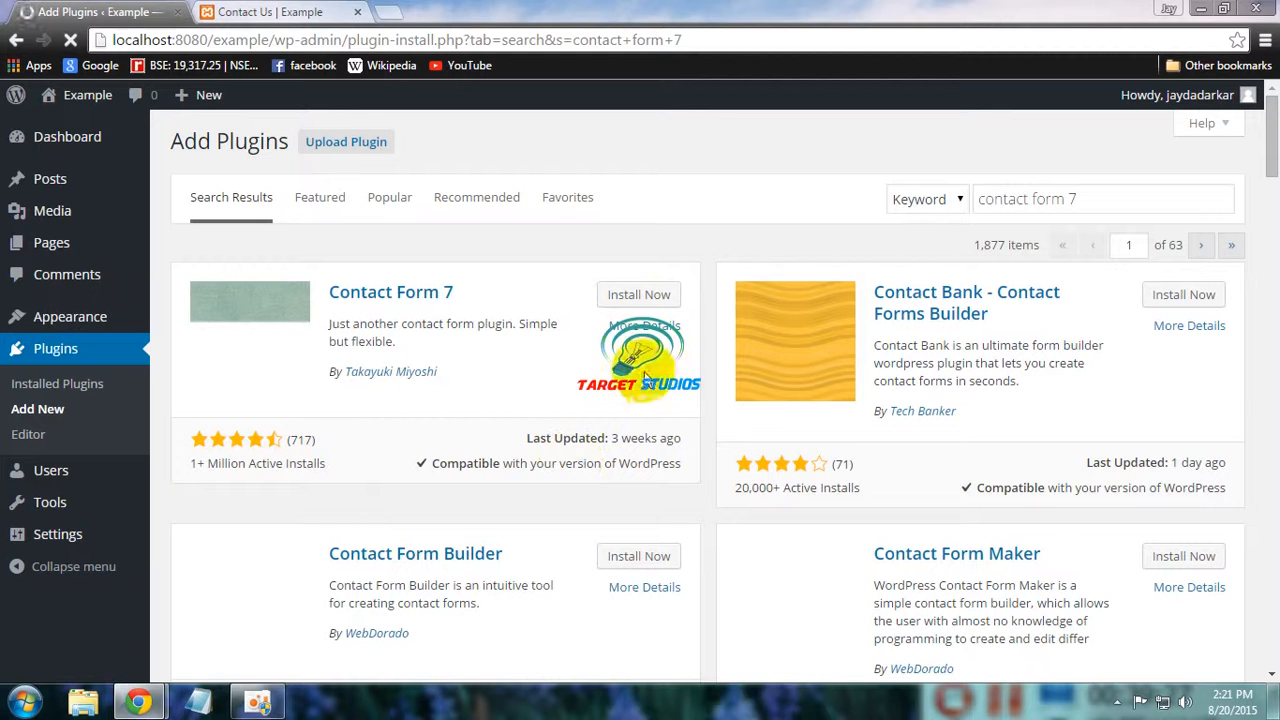
# Install Contact Form 7 4.2.2 from the results and activate it
pyautogui.click(643, 297)
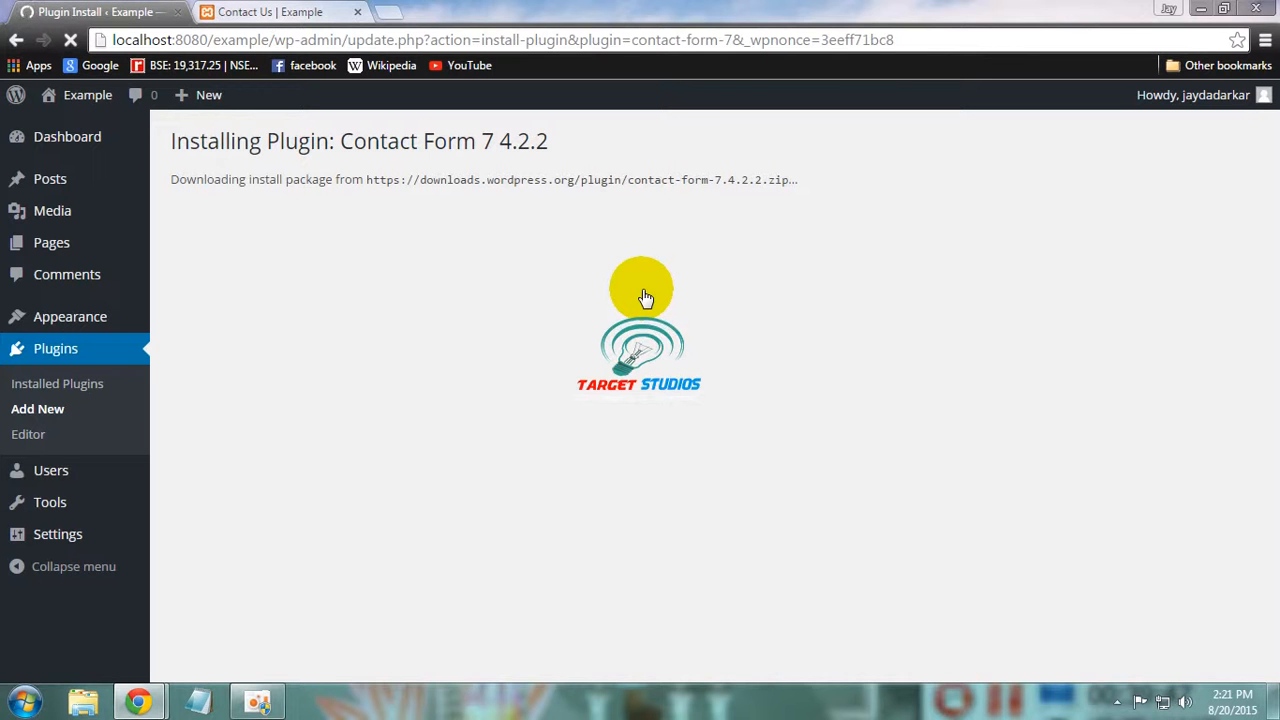
pyautogui.click(252, 698)
pyautogui.moveTo(1073, 640)
pyautogui.mouseDown()
pyautogui.moveTo(1076, 596)
pyautogui.moveTo(1089, 651)
pyautogui.mouseUp()
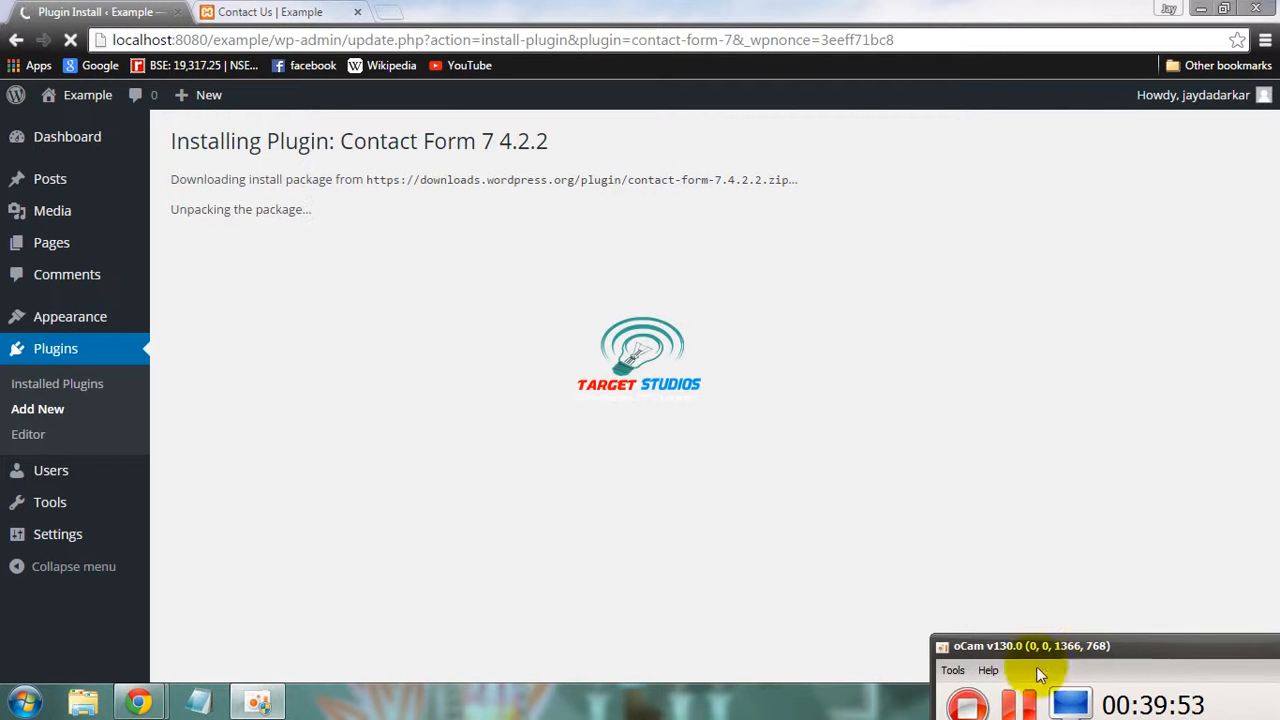
pyautogui.click(250, 539)
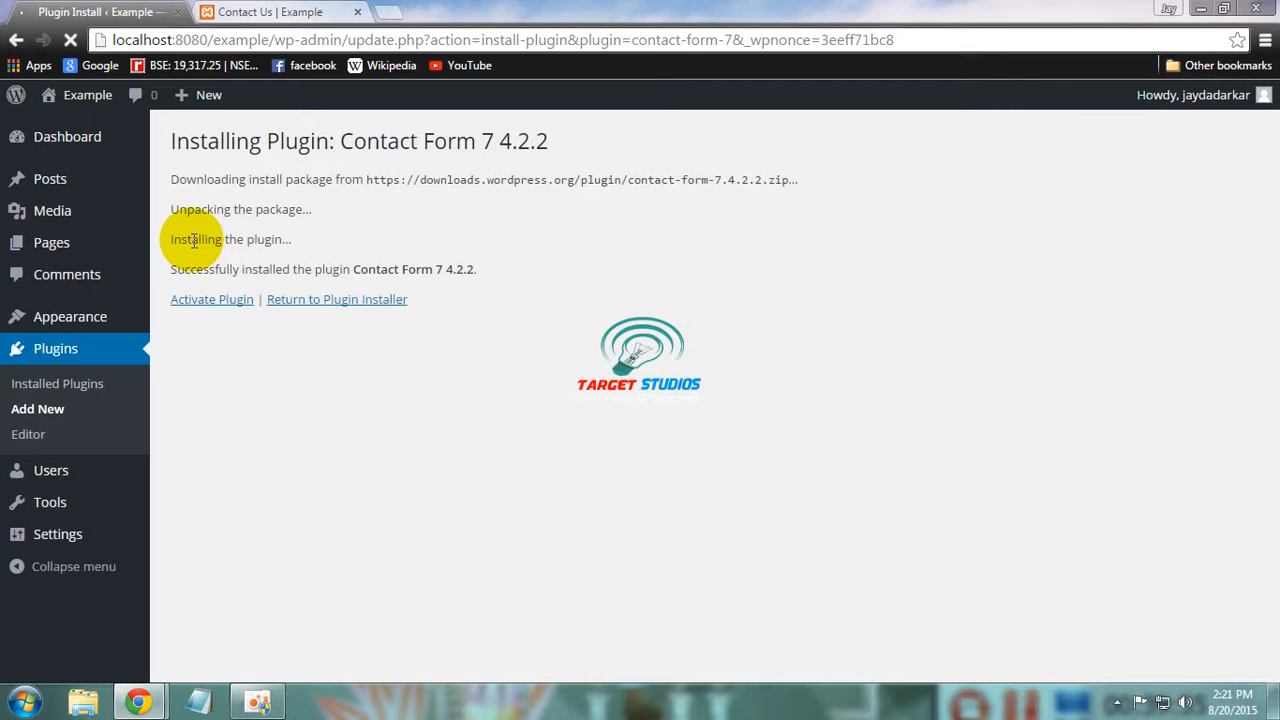
pyautogui.click(211, 302)
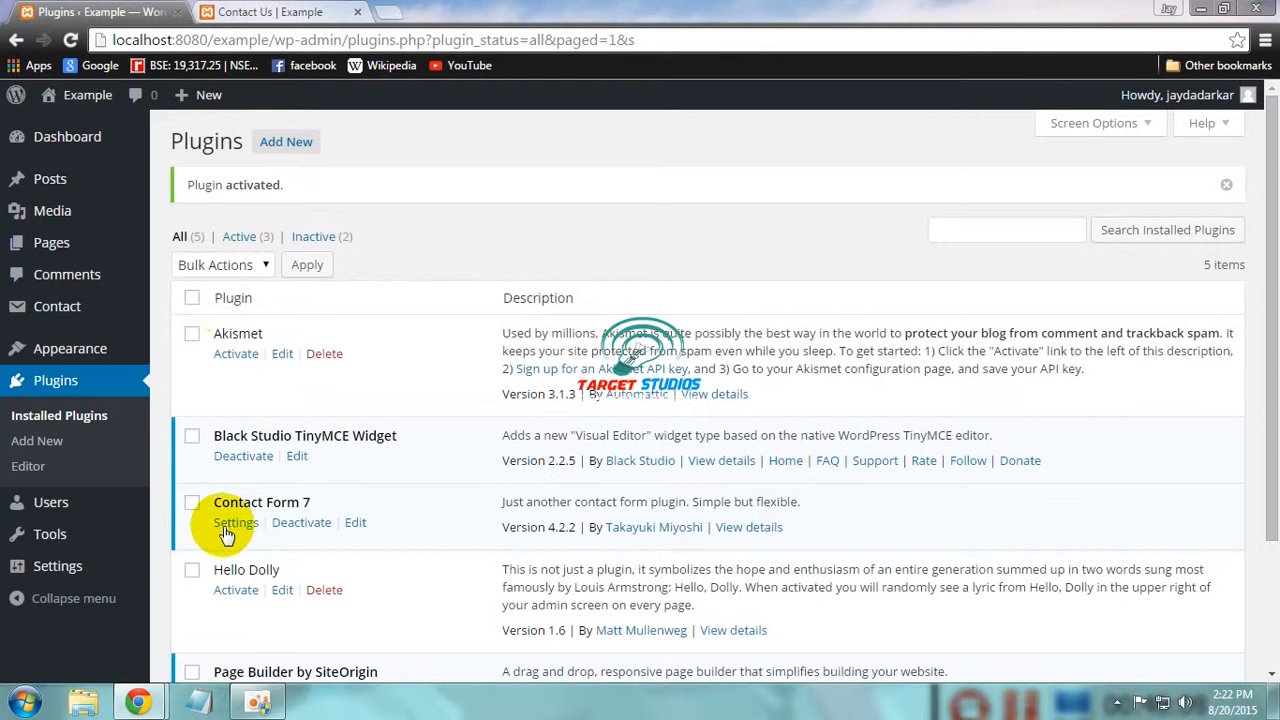
pyautogui.moveTo(62, 578)
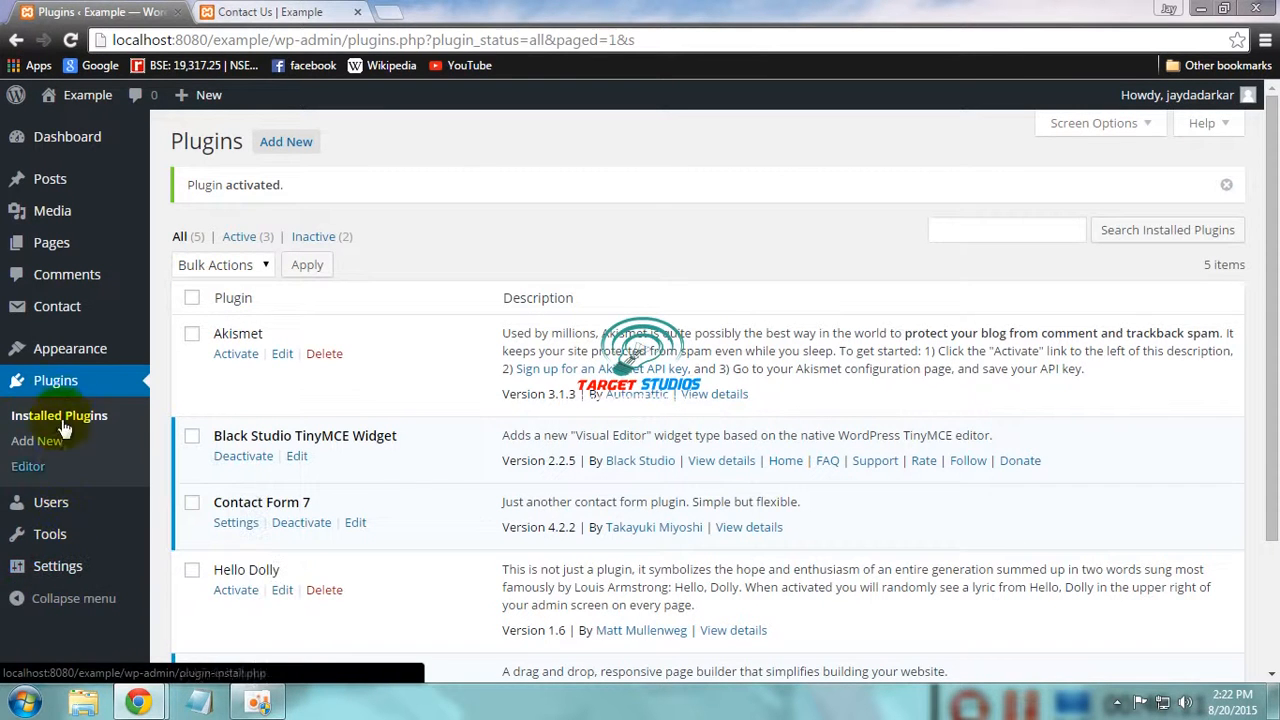
# Open Contact form 1 under Contact and select its shortcode for copying
pyautogui.click(62, 315)
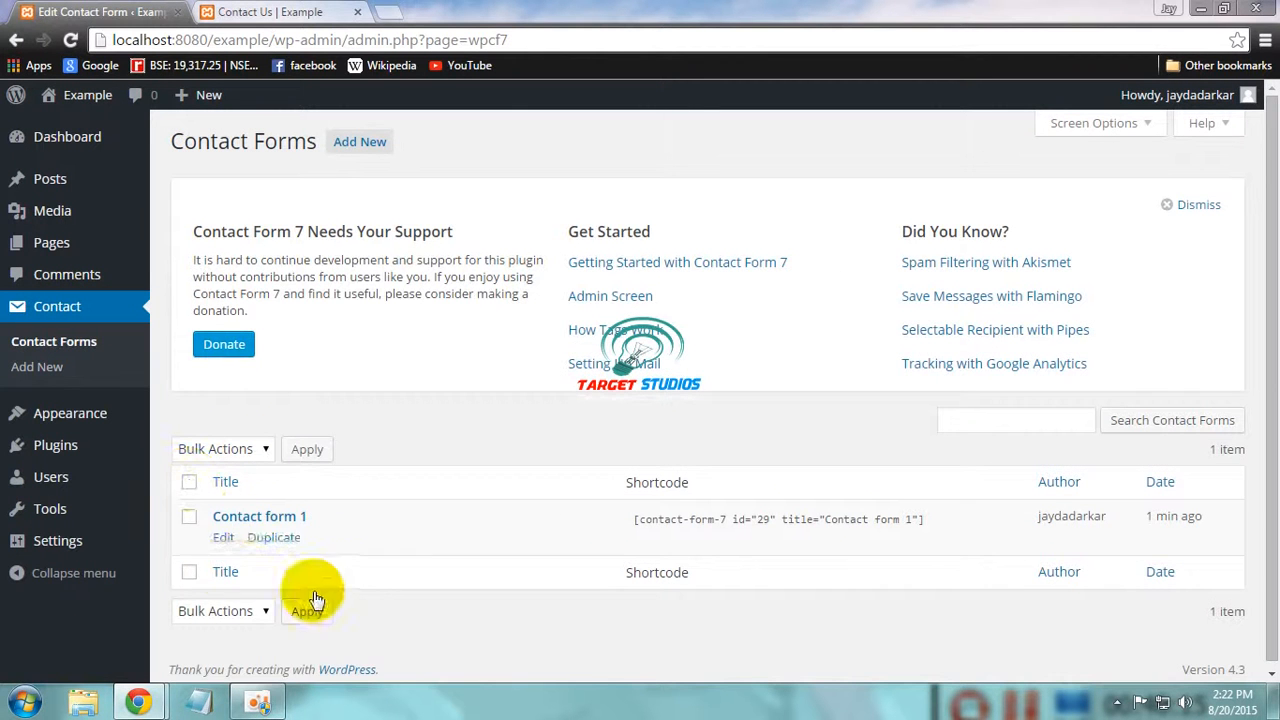
pyautogui.click(252, 518)
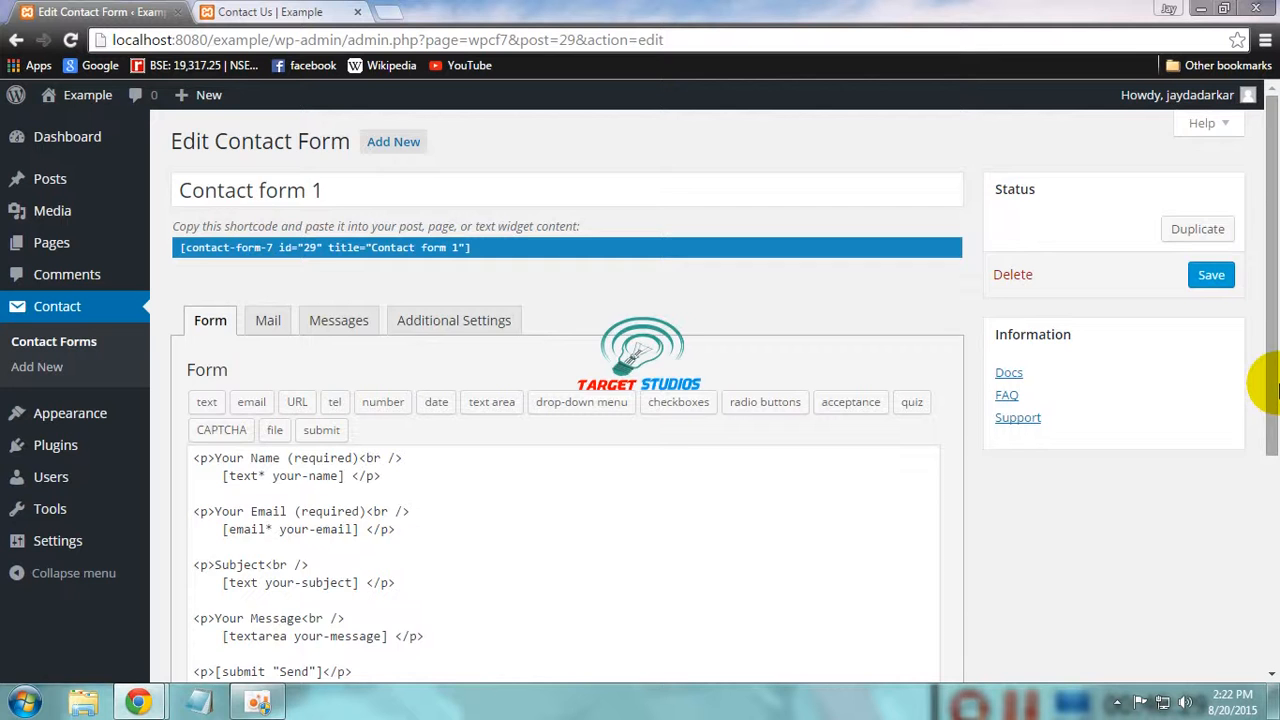
pyautogui.moveTo(1276, 407); pyautogui.dragTo(1274, 456)
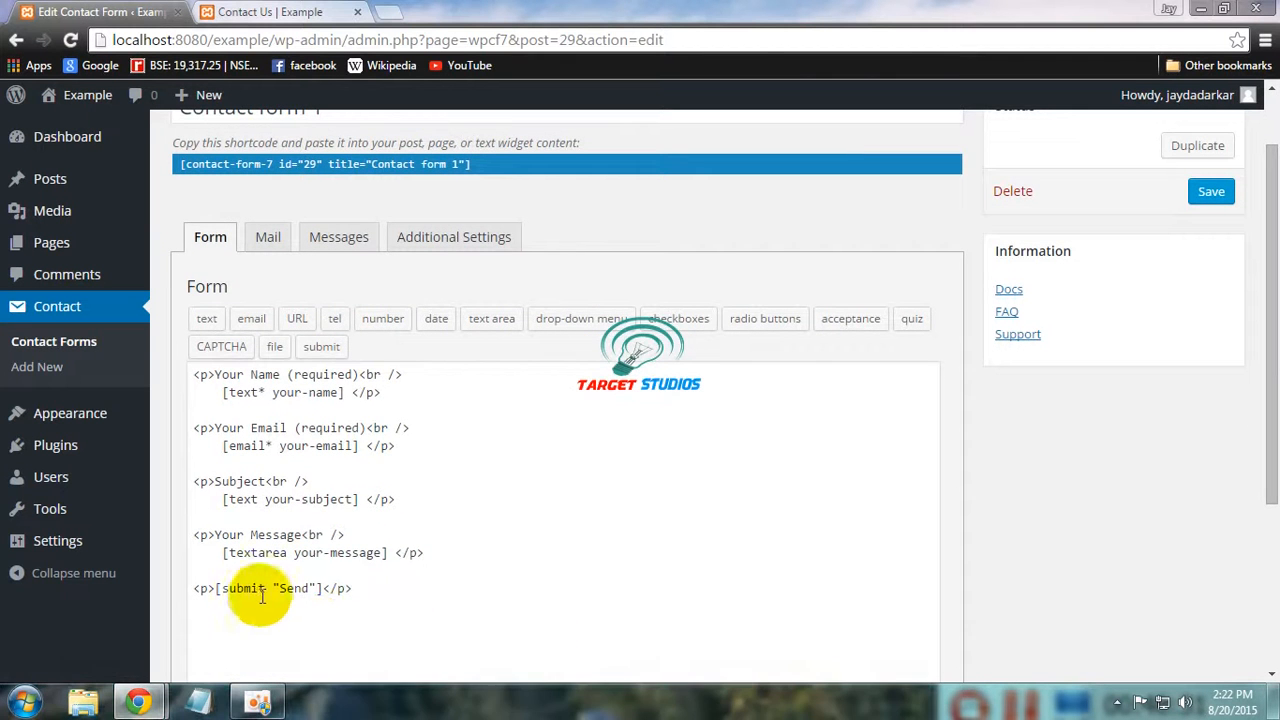
pyautogui.moveTo(1273, 309); pyautogui.dragTo(1269, 244)
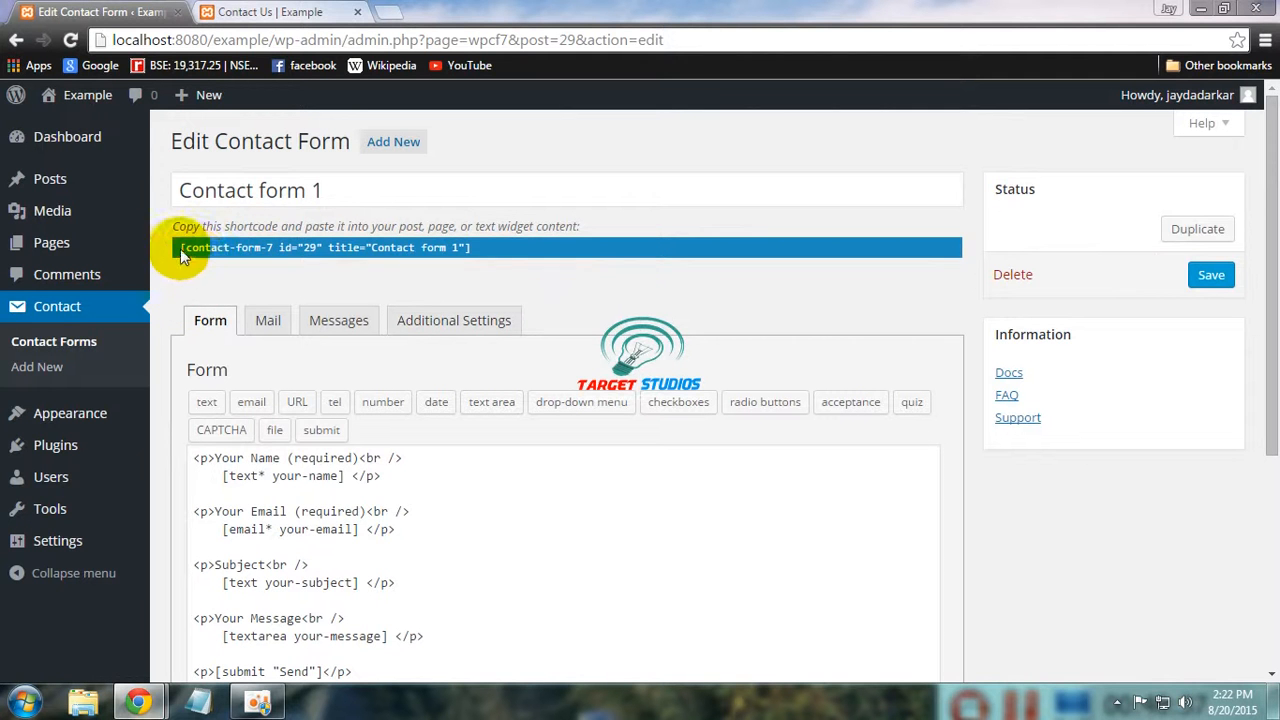
pyautogui.moveTo(180, 253); pyautogui.dragTo(277, 252)
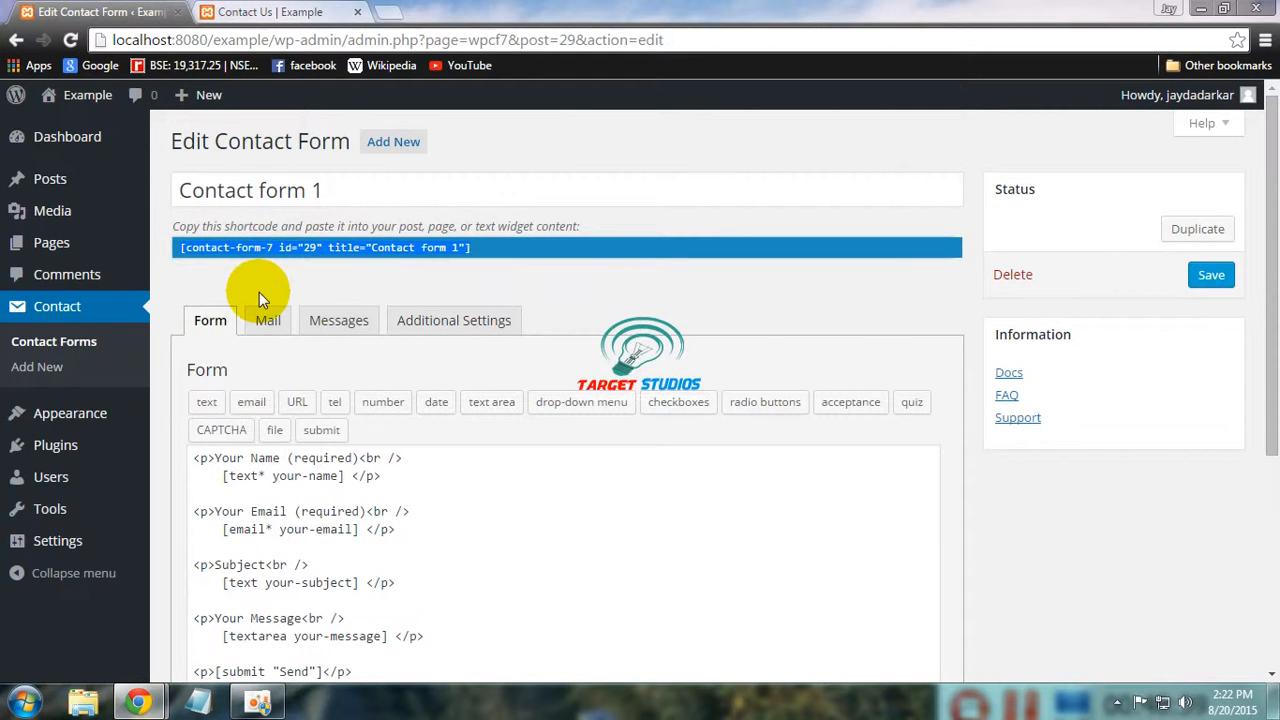
pyautogui.click(65, 254)
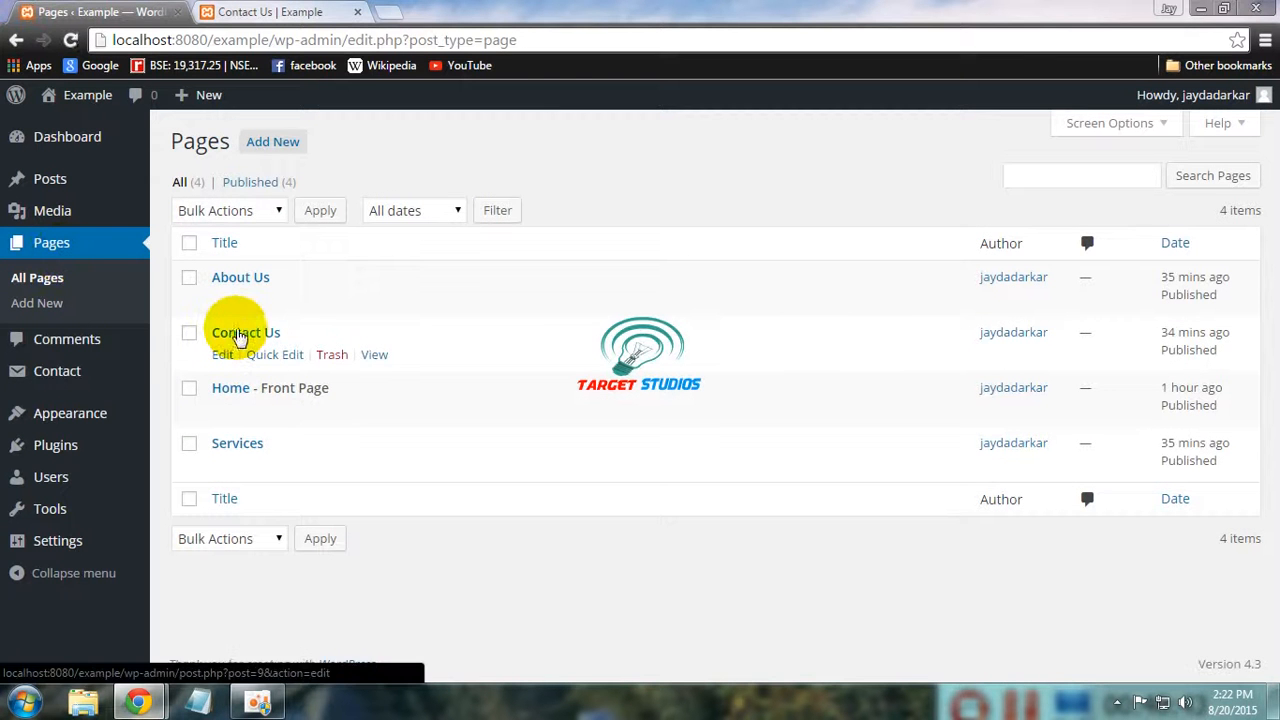
# Update the Contact Us page with the Contact form 1 shortcode and confirm the live form shows
pyautogui.click(240, 336)
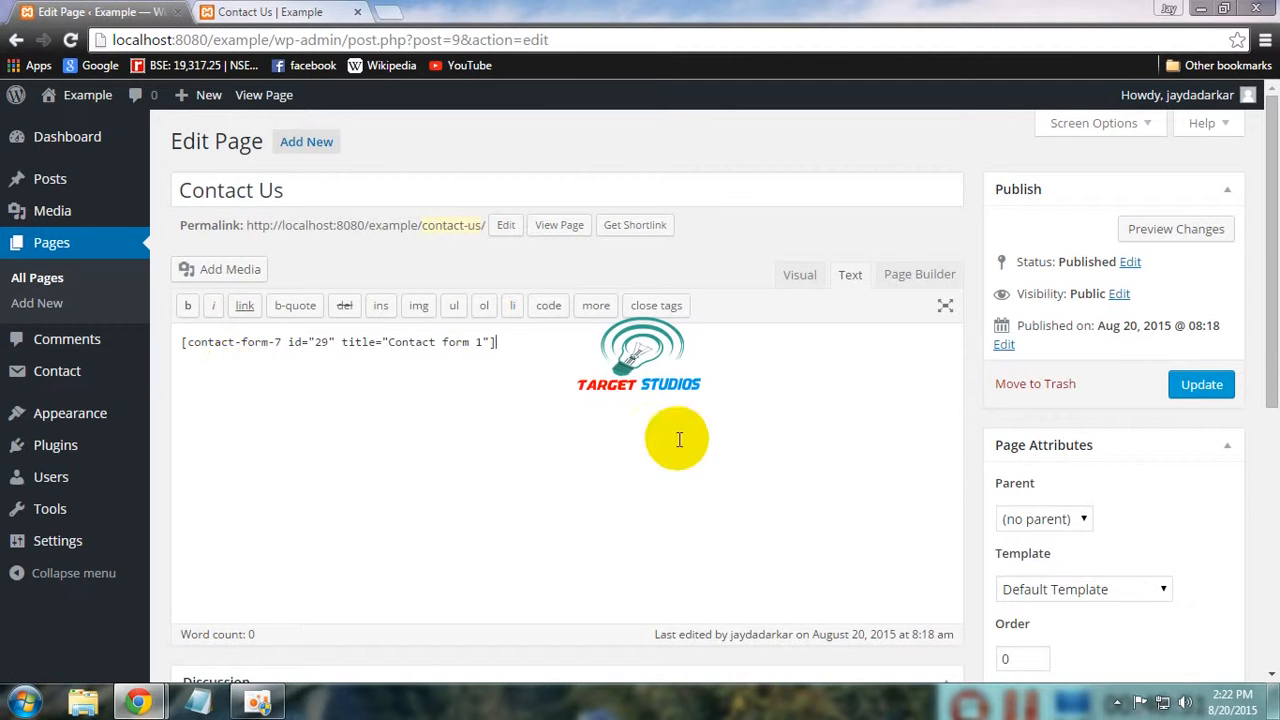
pyautogui.click(1199, 388)
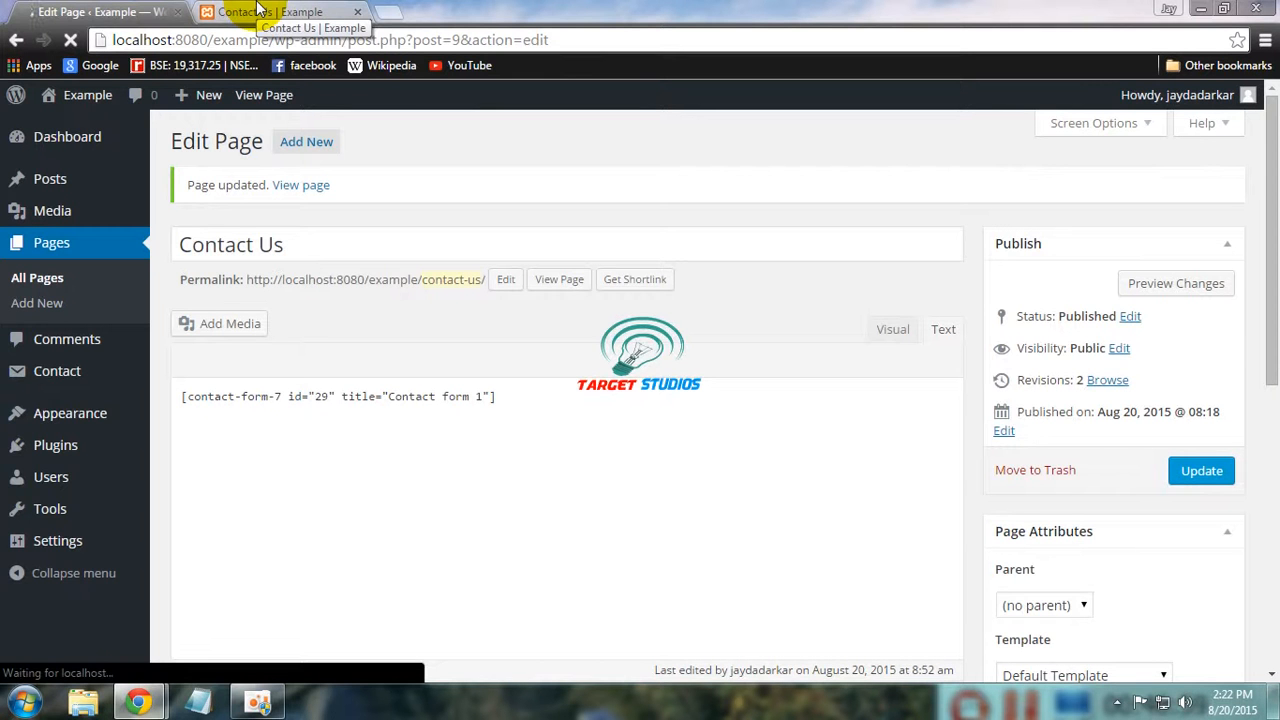
pyautogui.click(258, 11)
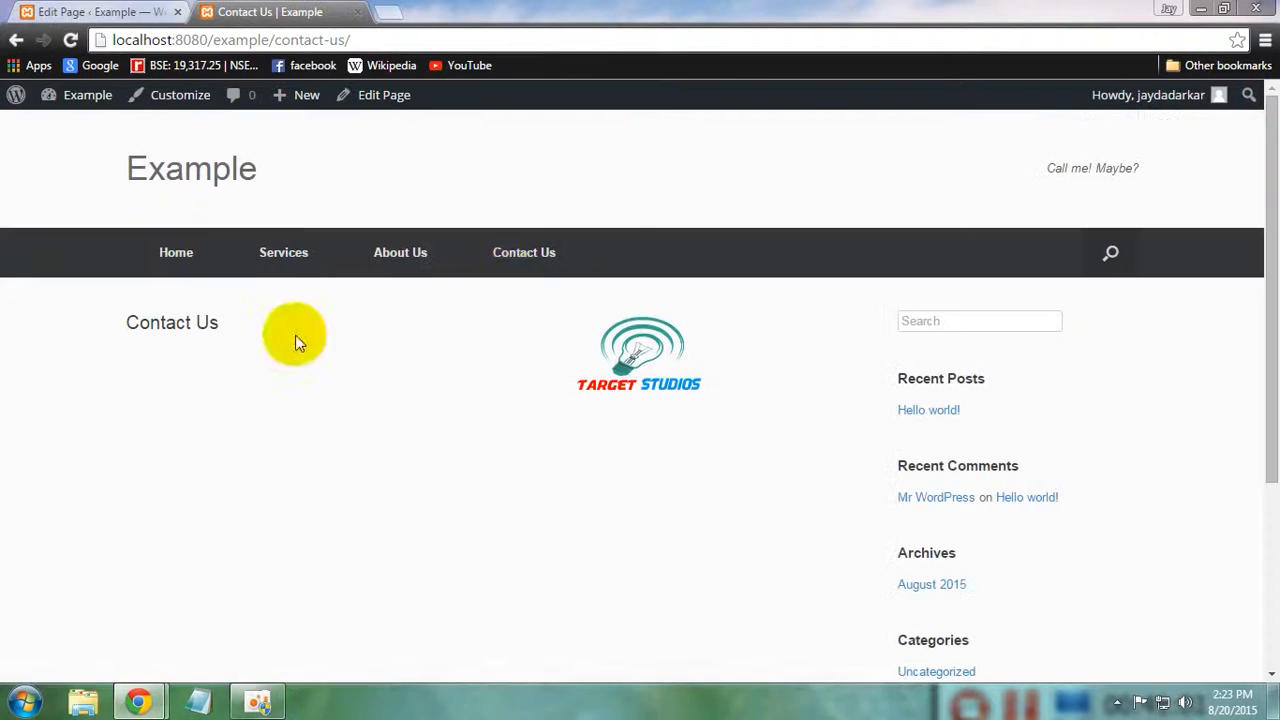
pyautogui.click(555, 259)
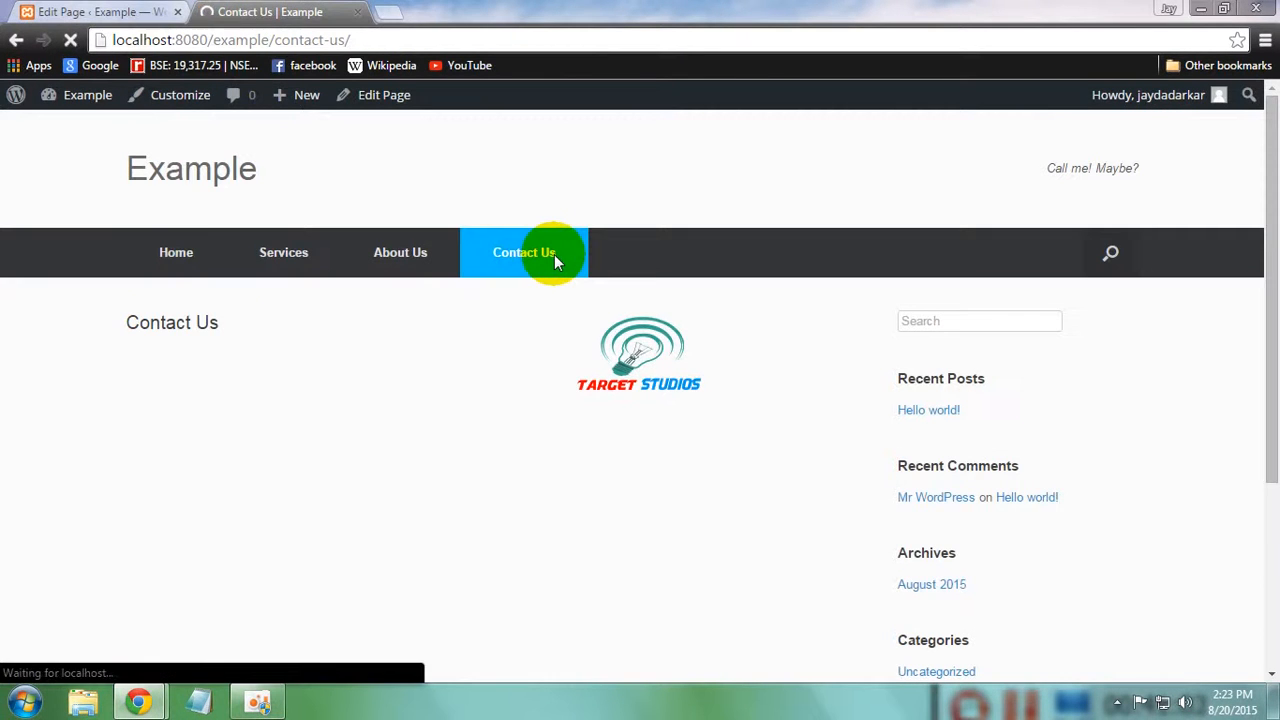
pyautogui.moveTo(1266, 229); pyautogui.dragTo(1257, 177)
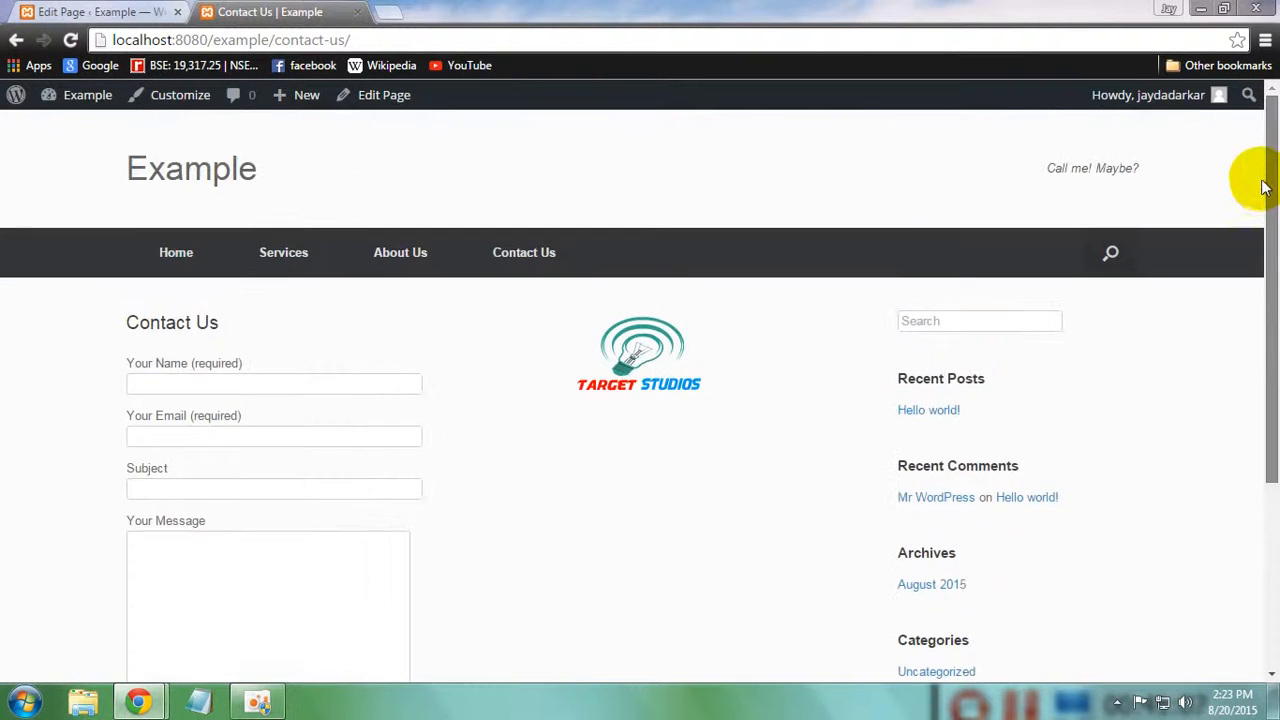
pyautogui.click(90, 11)
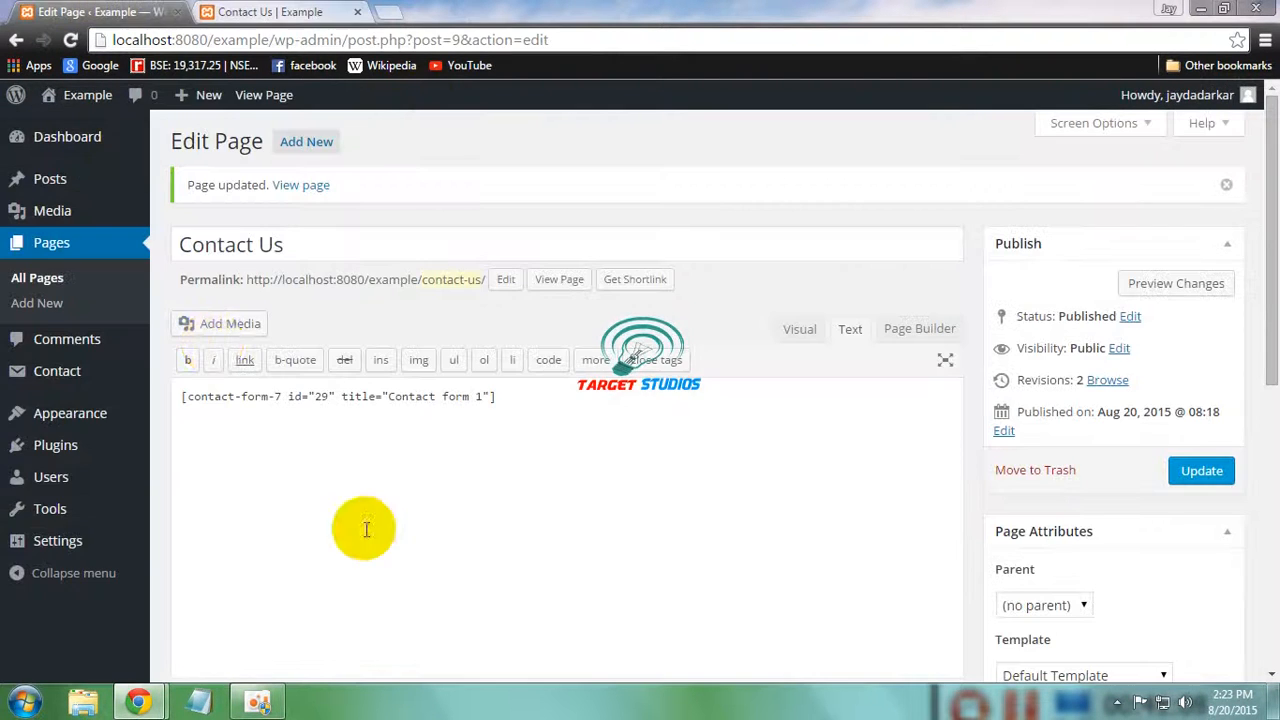
pyautogui.click(220, 11)
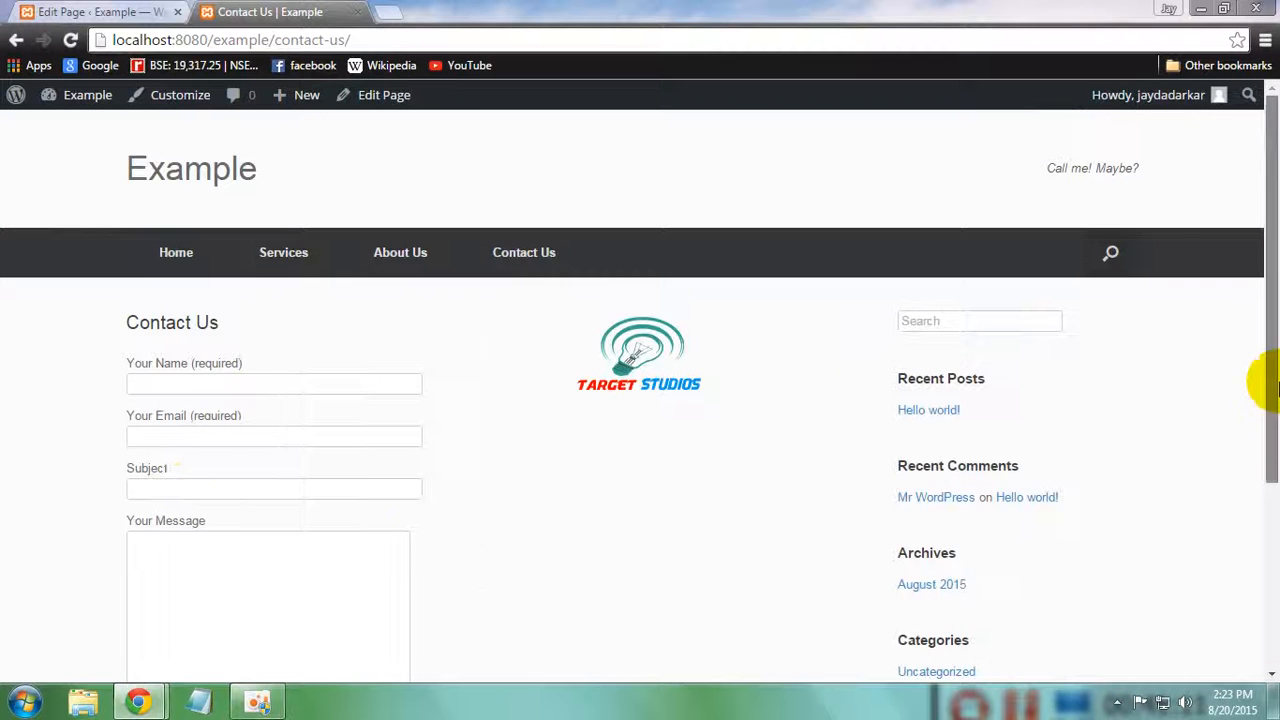
pyautogui.moveTo(1260, 371); pyautogui.dragTo(1262, 480)
pyautogui.click(90, 11)
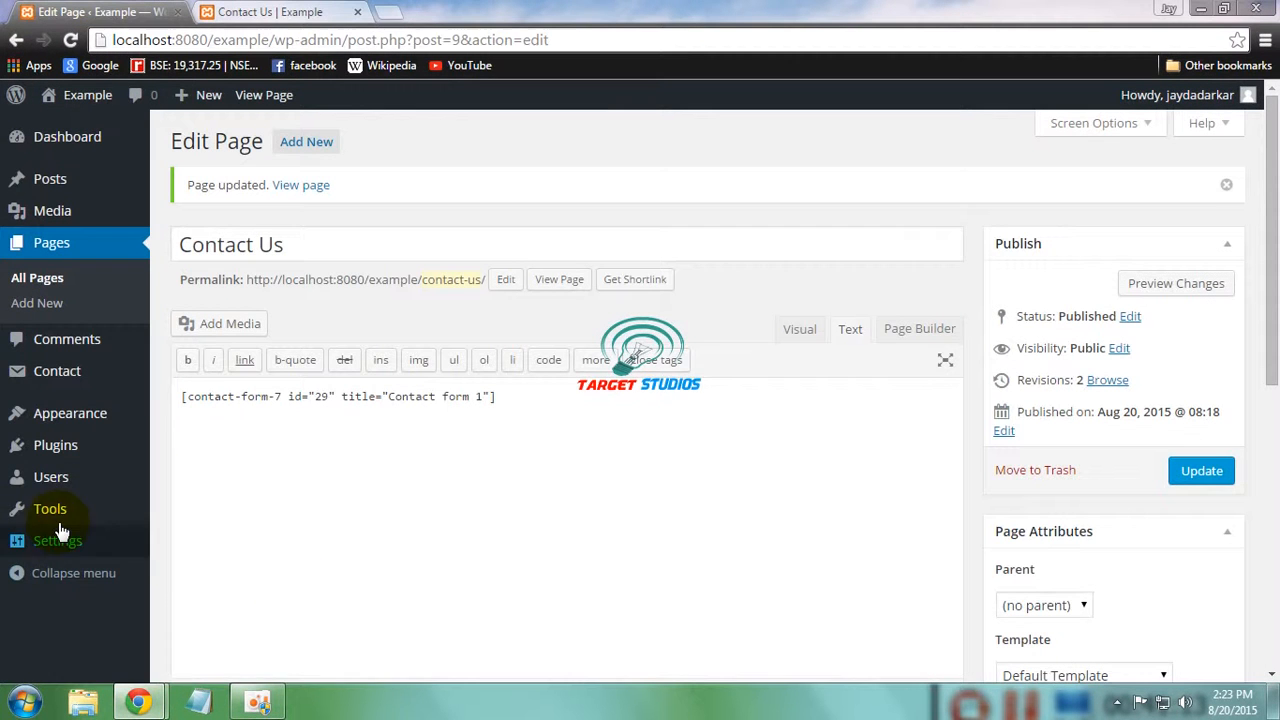
# Look over the live Home page slider and its plugins slide, ending on the Dashboard
pyautogui.moveTo(80, 540)
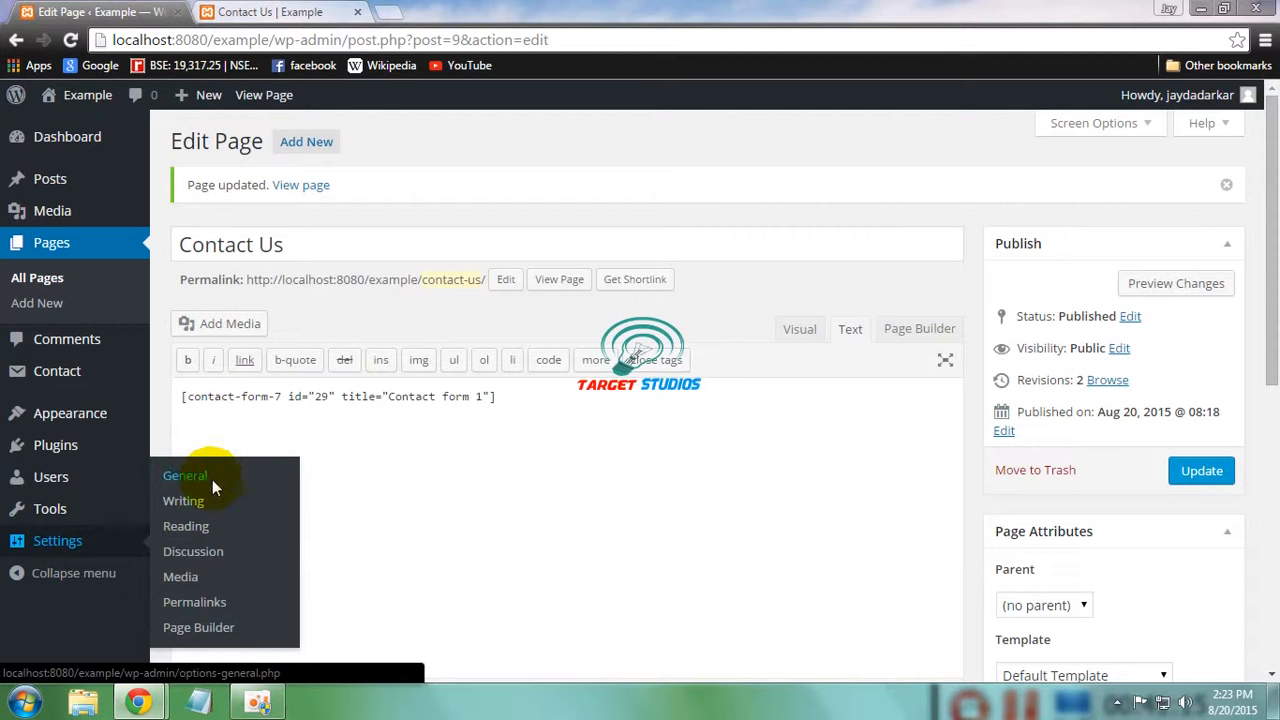
pyautogui.click(226, 477)
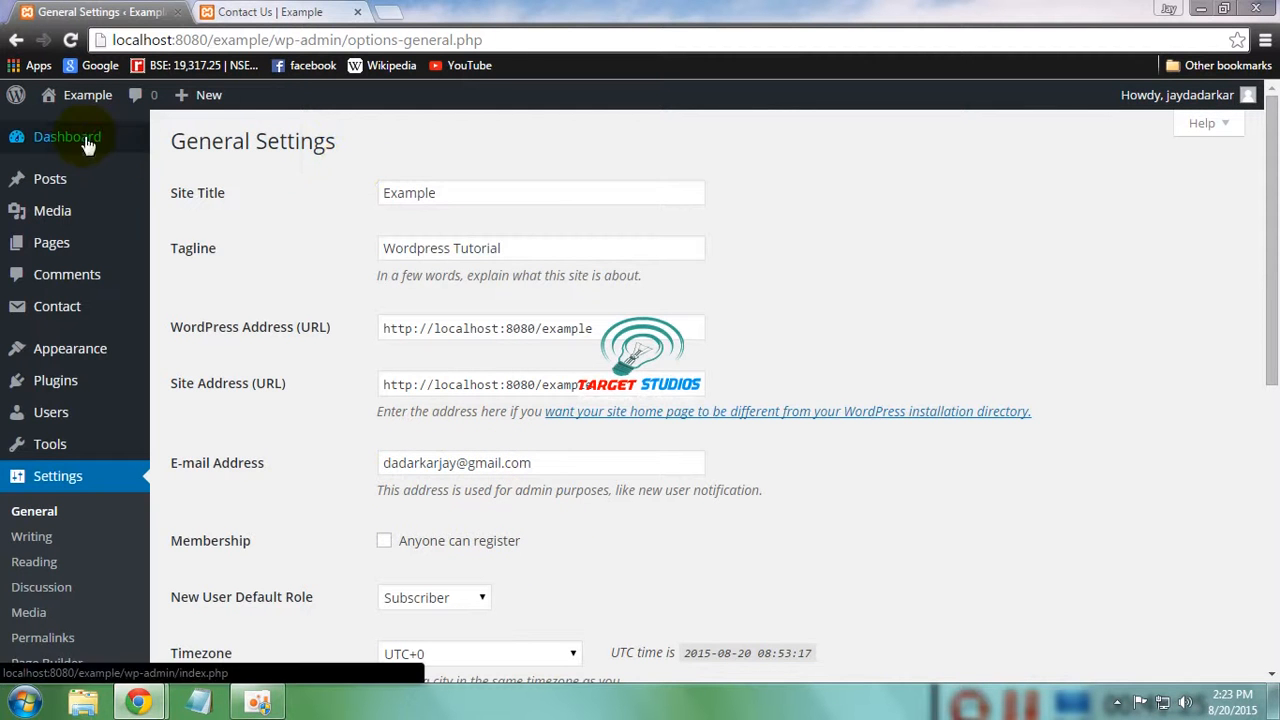
pyautogui.click(300, 10)
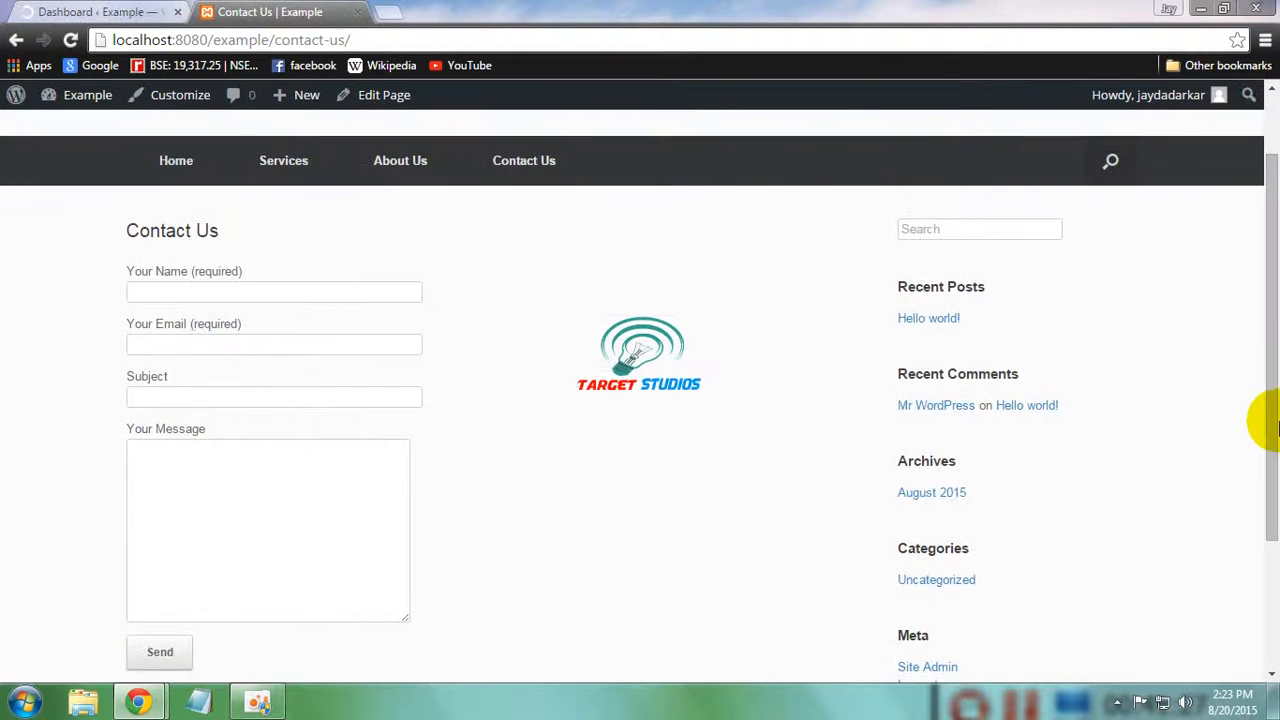
pyautogui.scroll(1, 1257, 423)
pyautogui.click(140, 258)
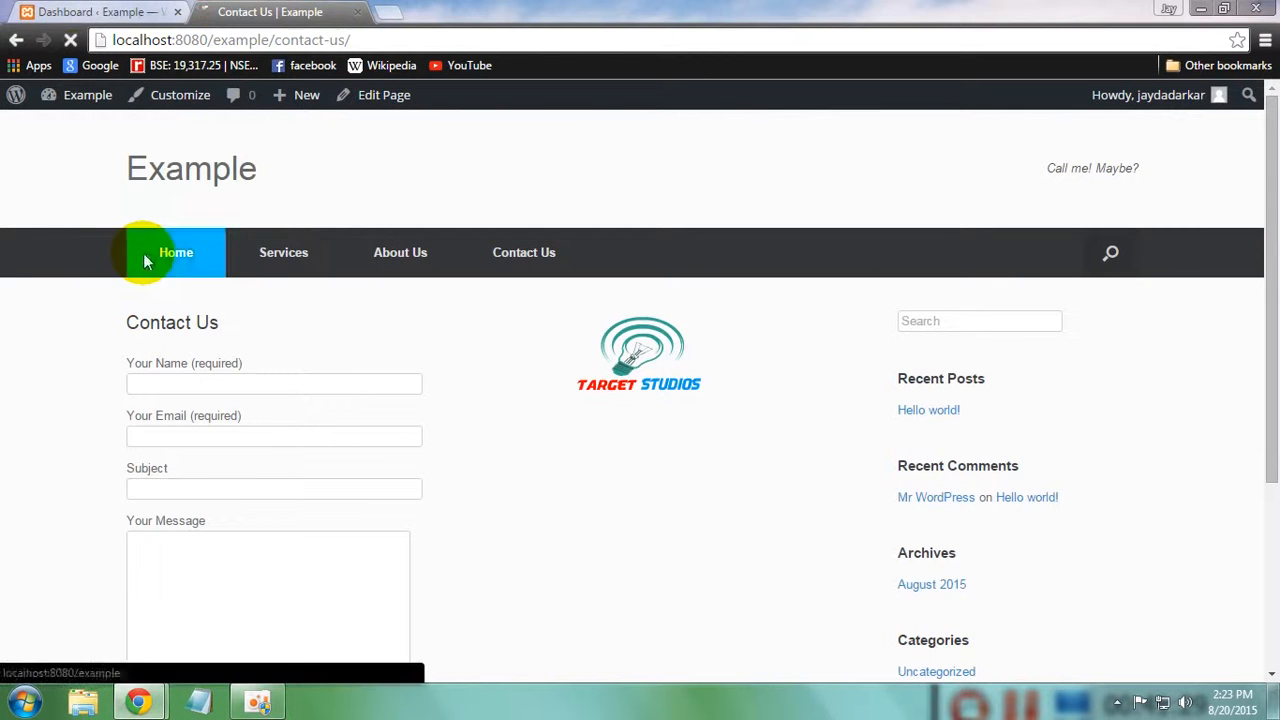
pyautogui.click(75, 10)
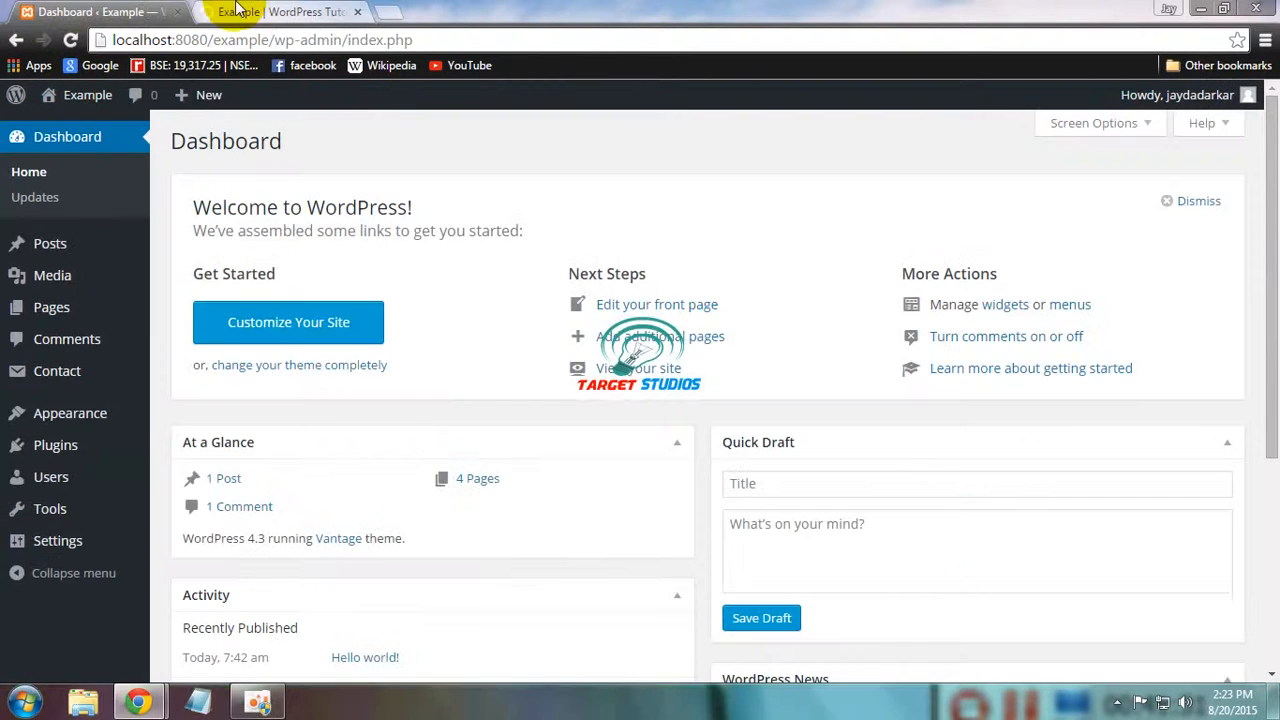
pyautogui.click(300, 11)
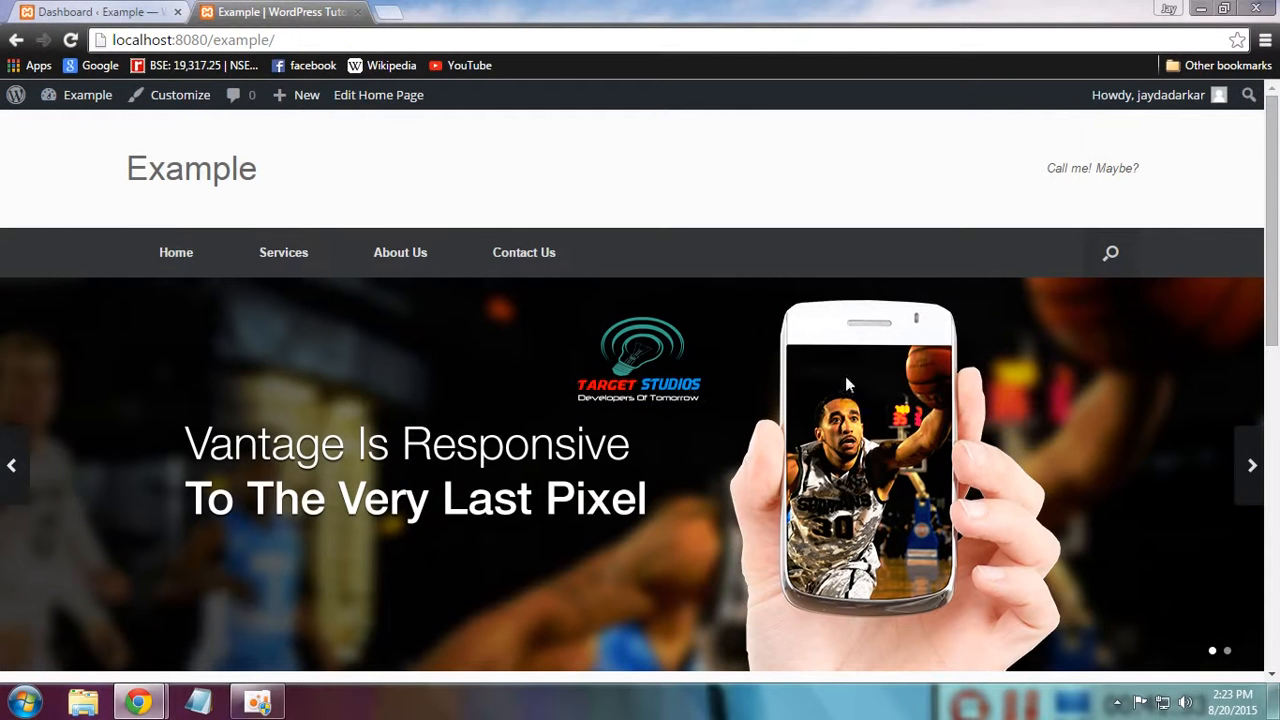
pyautogui.click(70, 12)
pyautogui.click(265, 12)
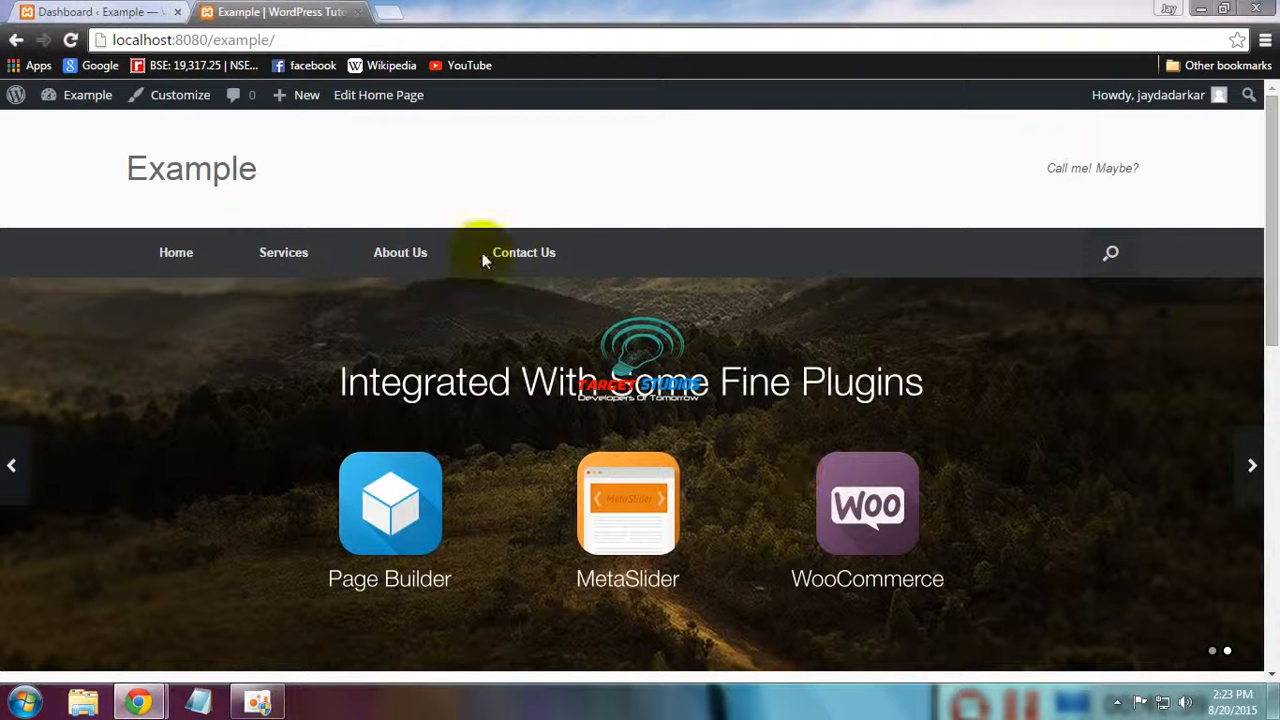
pyautogui.click(150, 12)
pyautogui.click(218, 10)
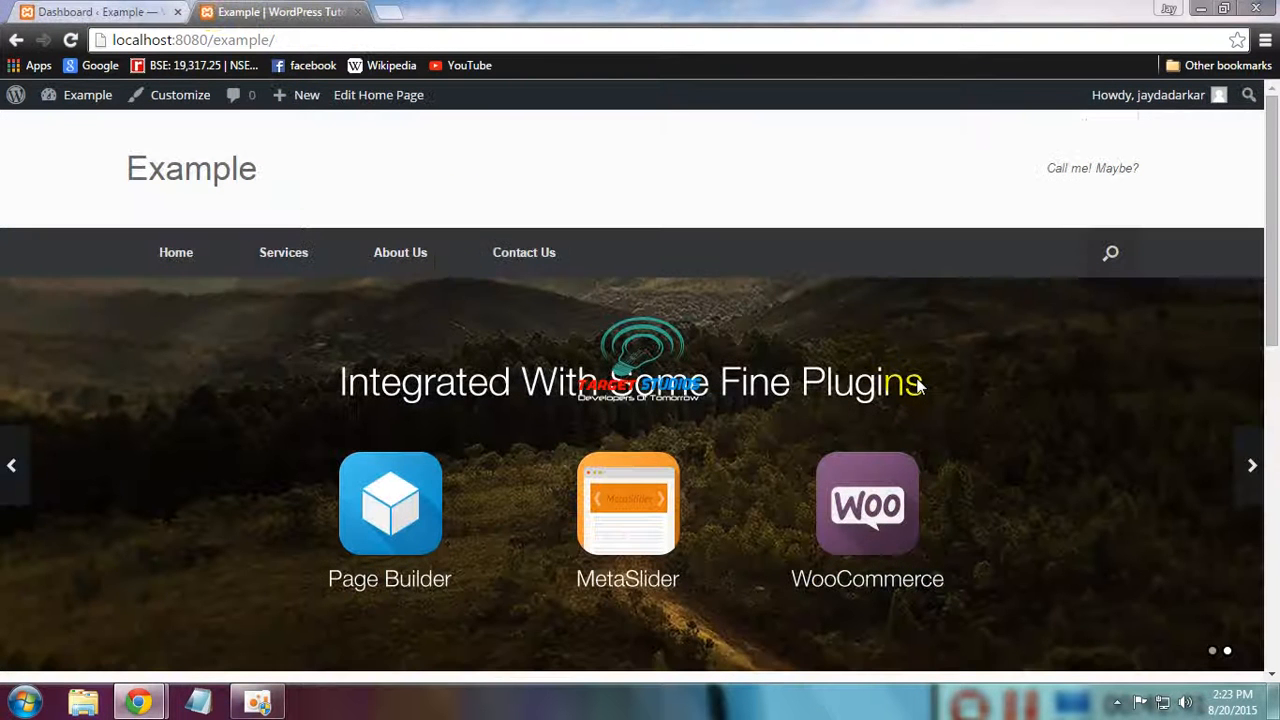
pyautogui.click(88, 10)
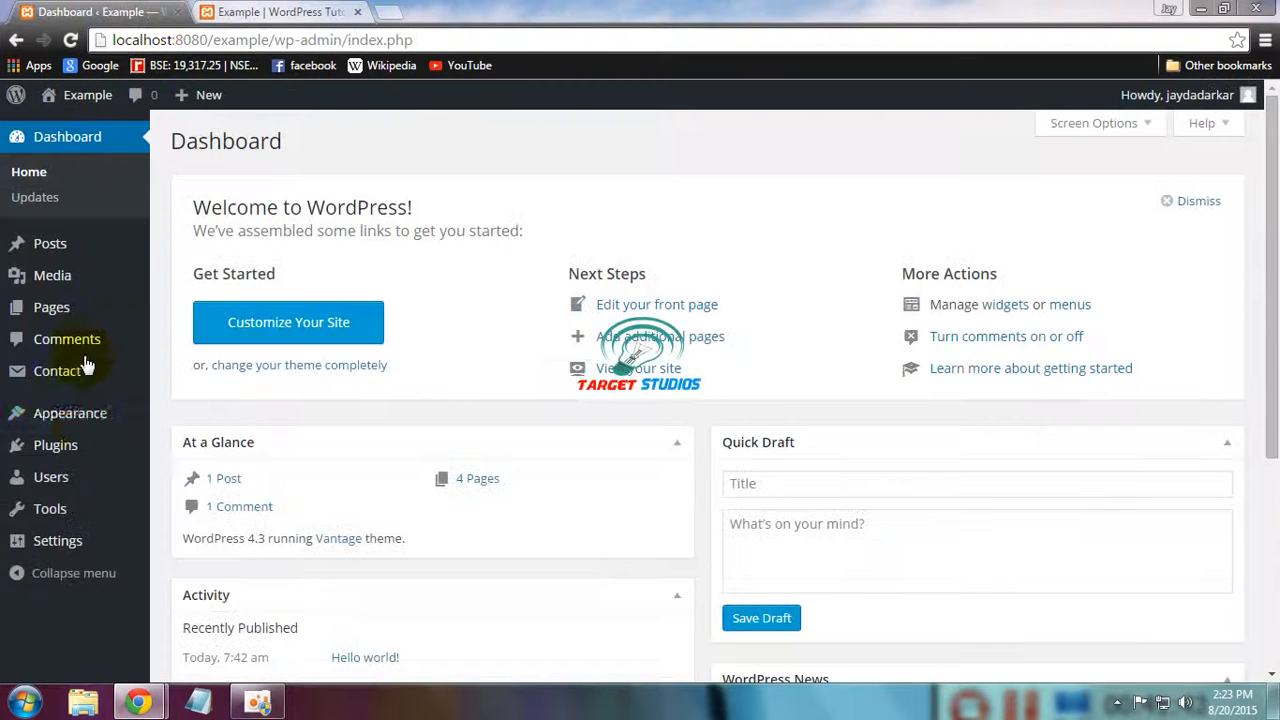
# Search Plugins > Add New for 'meta slider' to bring up the Meta Slider plugin
pyautogui.click(83, 450)
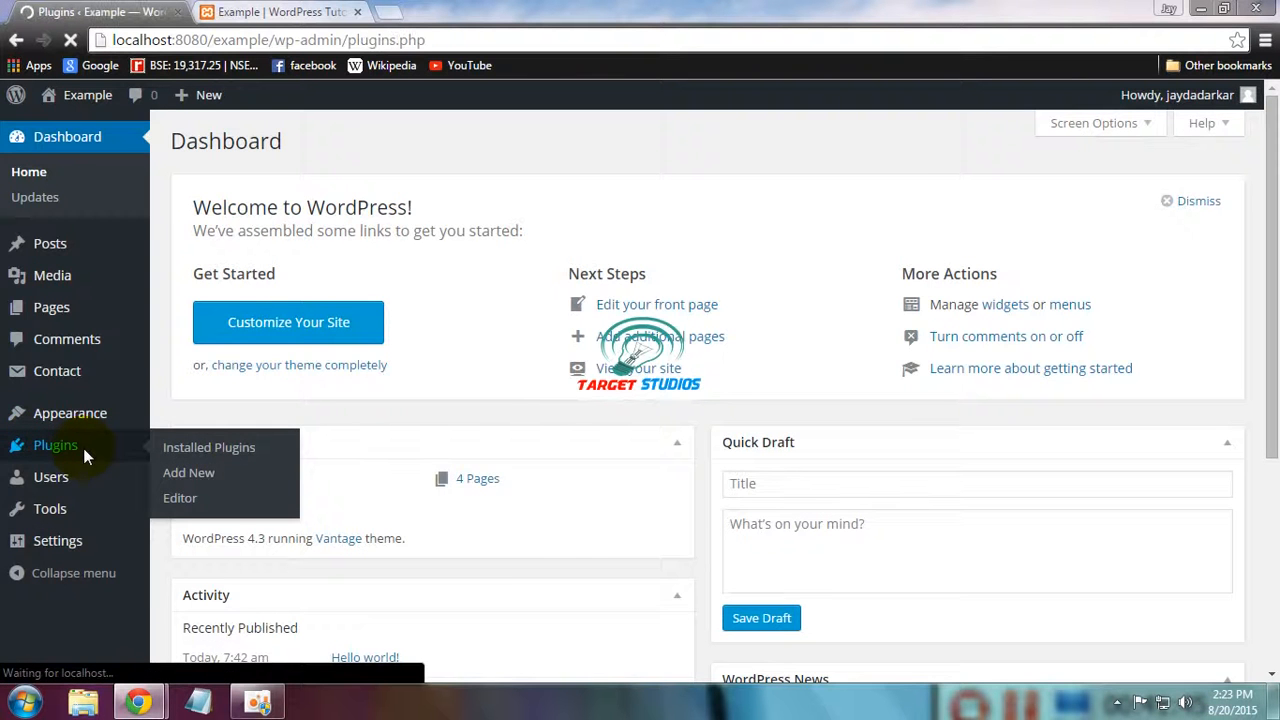
pyautogui.click(286, 143)
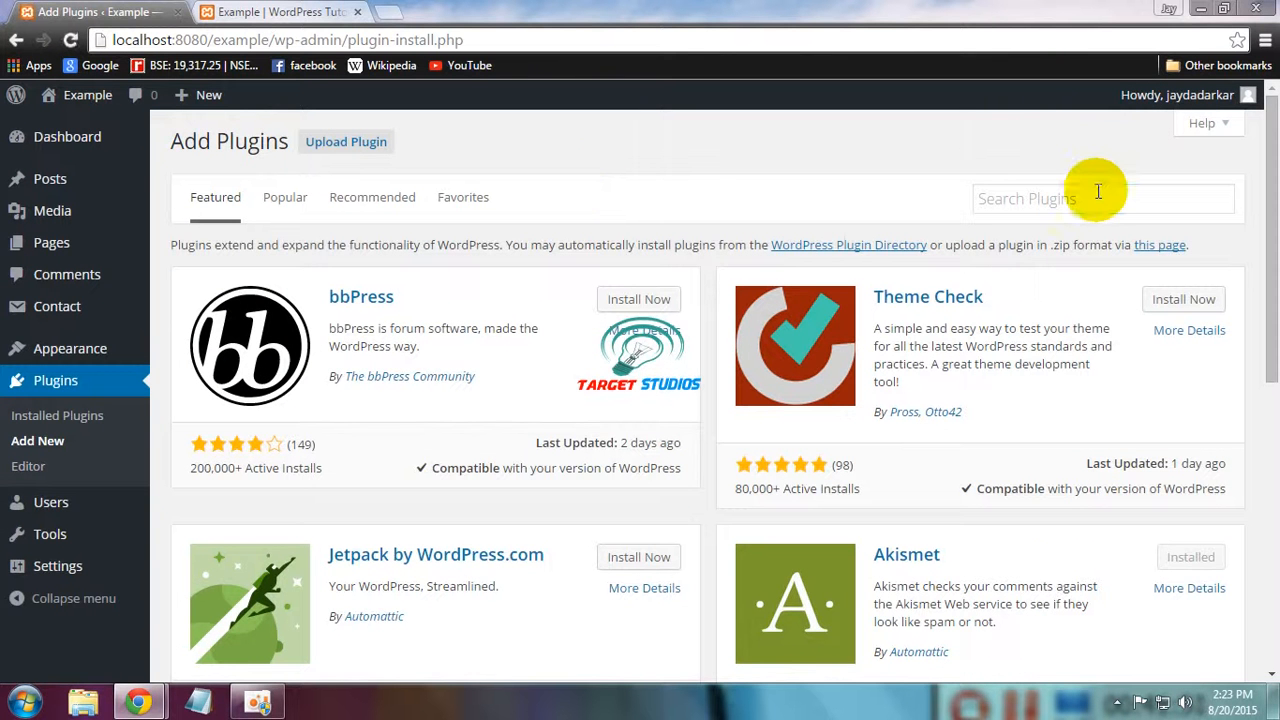
pyautogui.click(1098, 191)
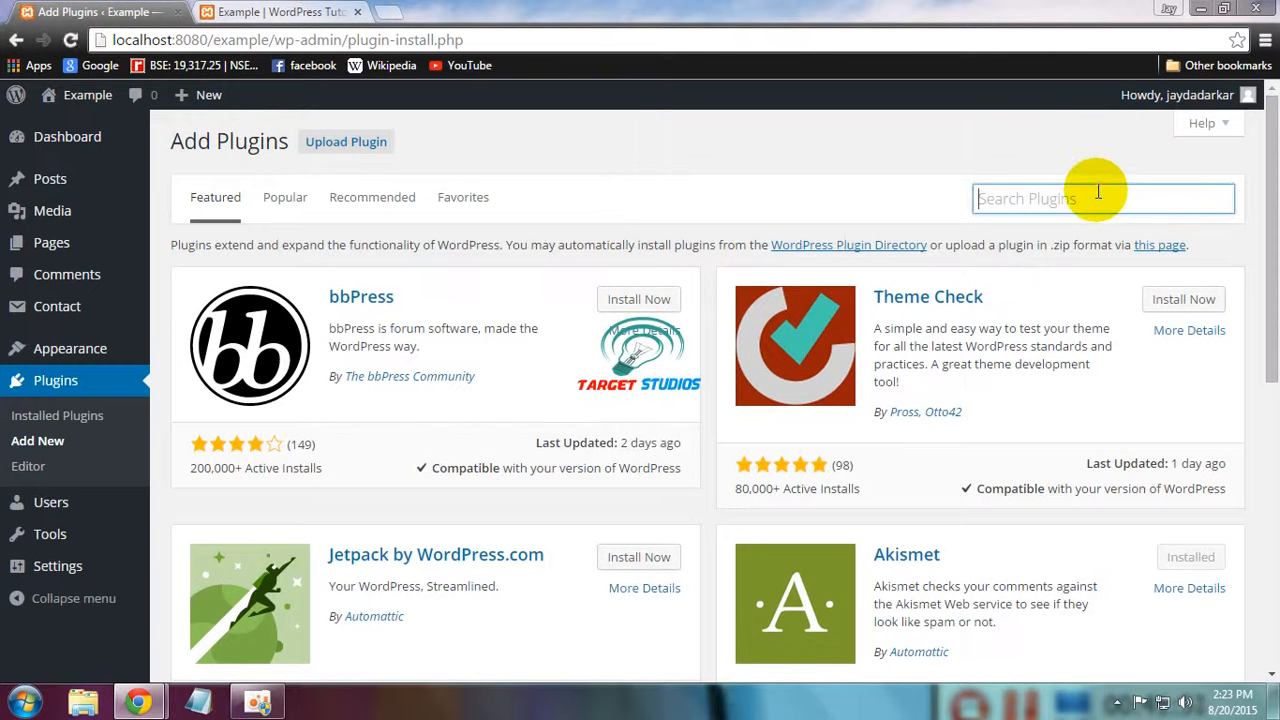
pyautogui.write('meta slider')
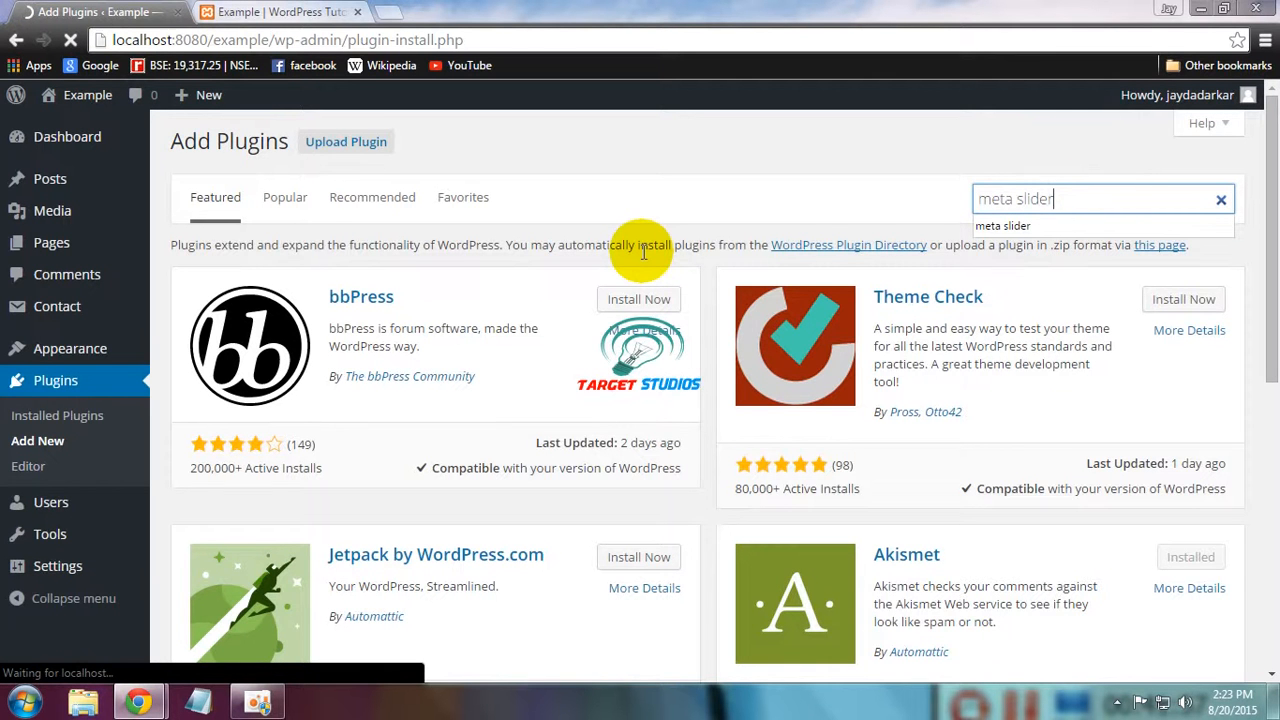
pyautogui.press('Return')
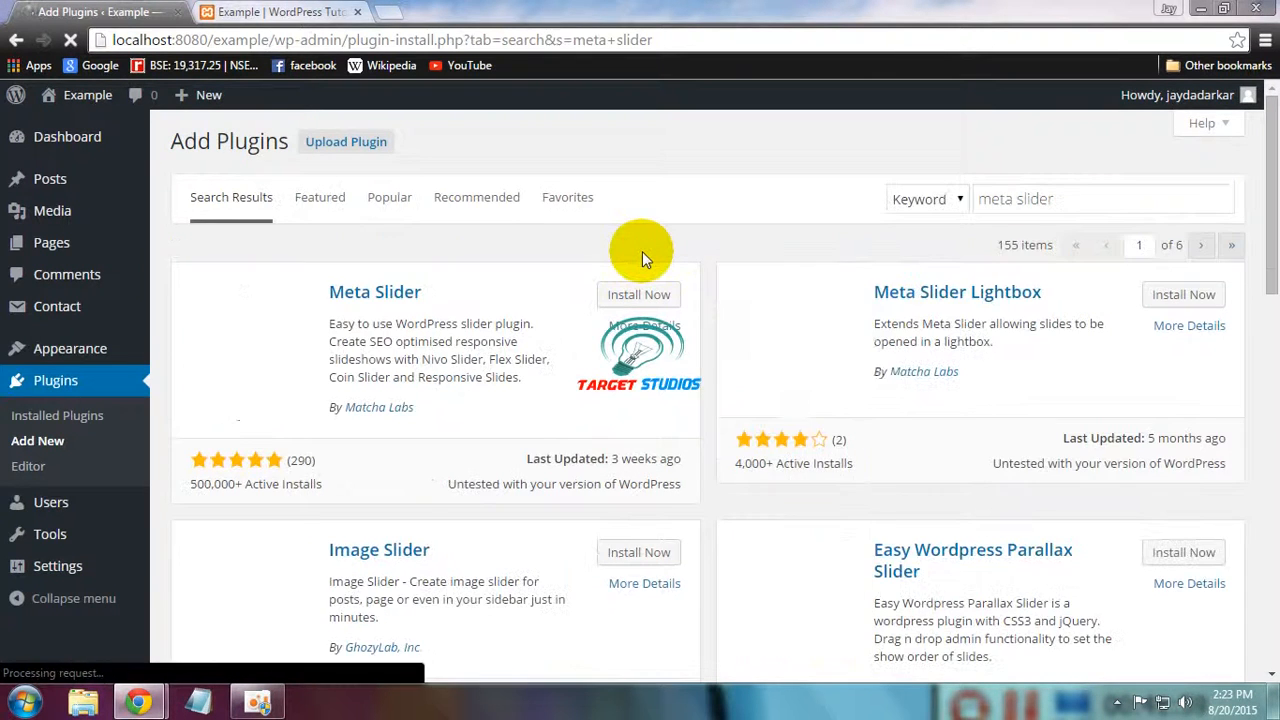
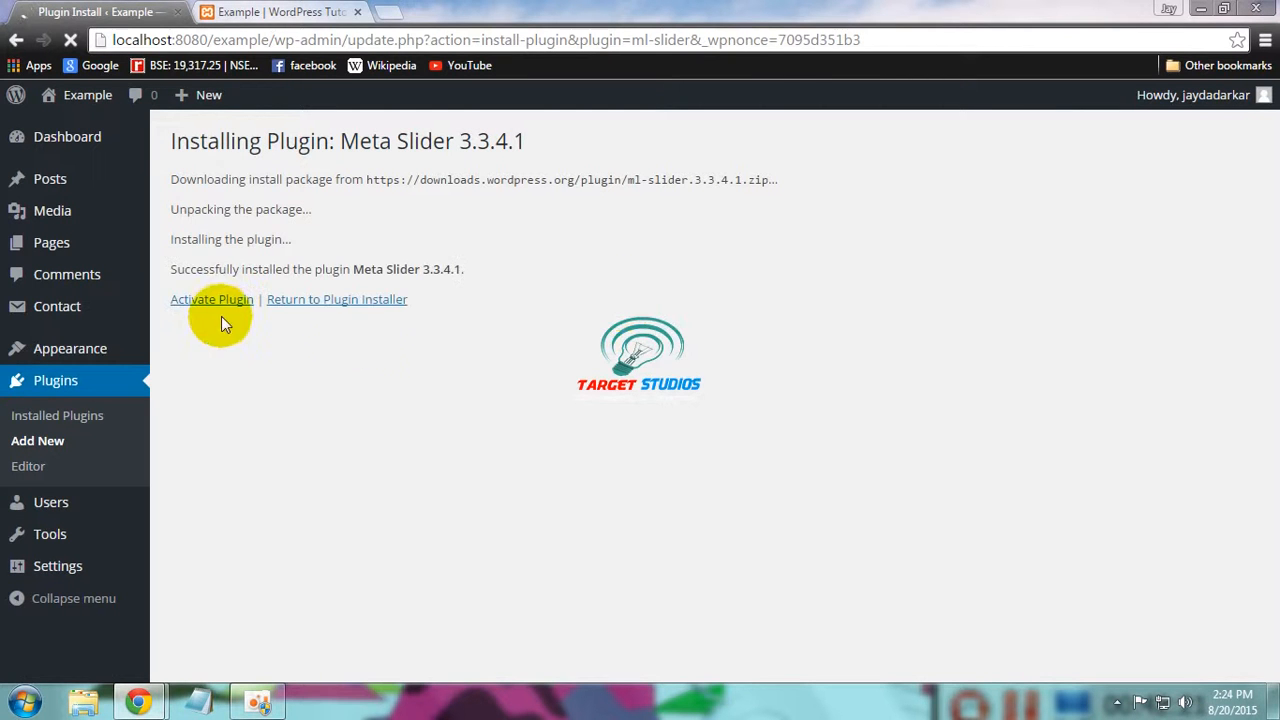
# Activate the Meta Slider plugin and go to its still-empty slideshow page
pyautogui.click(218, 305)
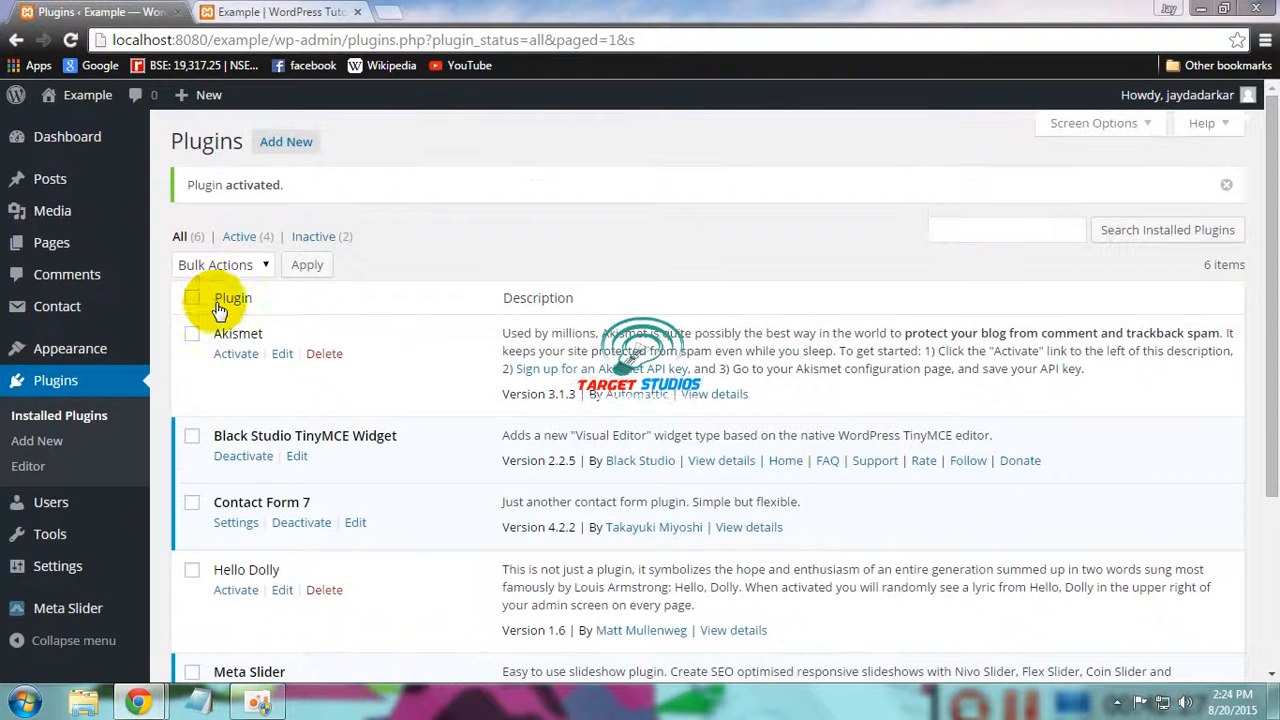
pyautogui.moveTo(1272, 330); pyautogui.dragTo(1272, 413)
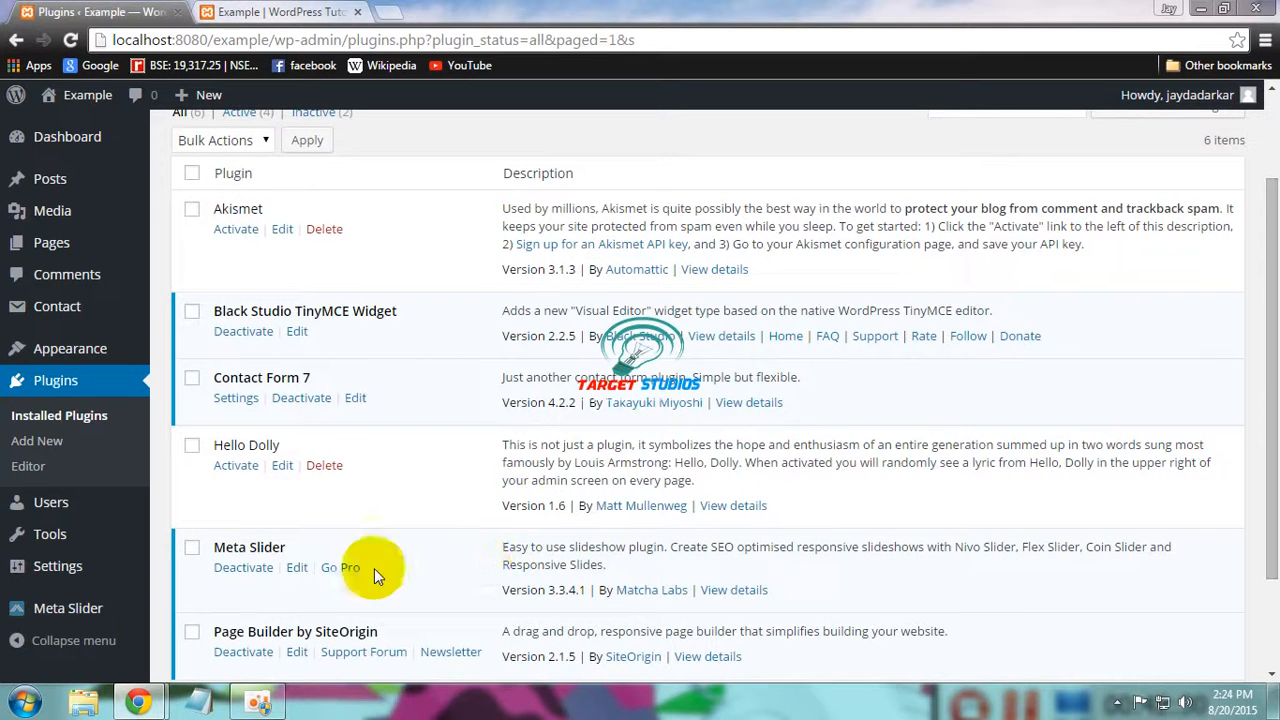
pyautogui.click(43, 613)
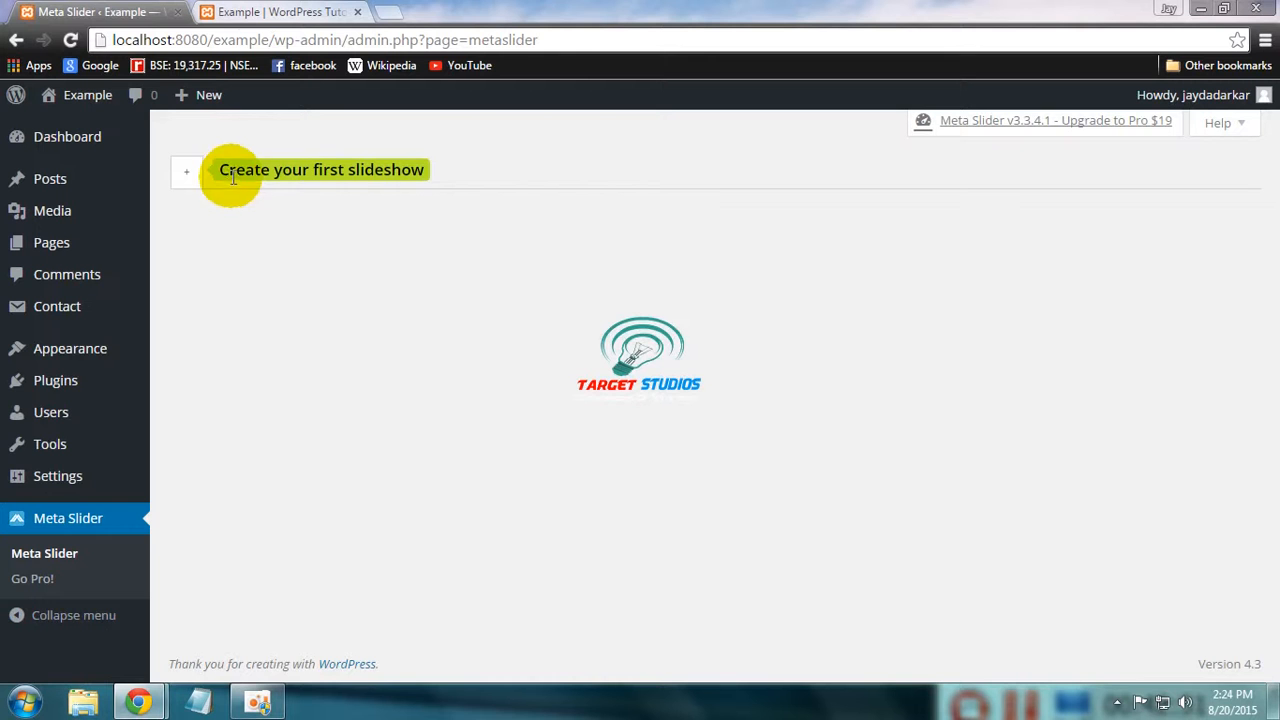
# Create a new slideshow and add the advertising newspaper image as its slide
pyautogui.click(176, 182)
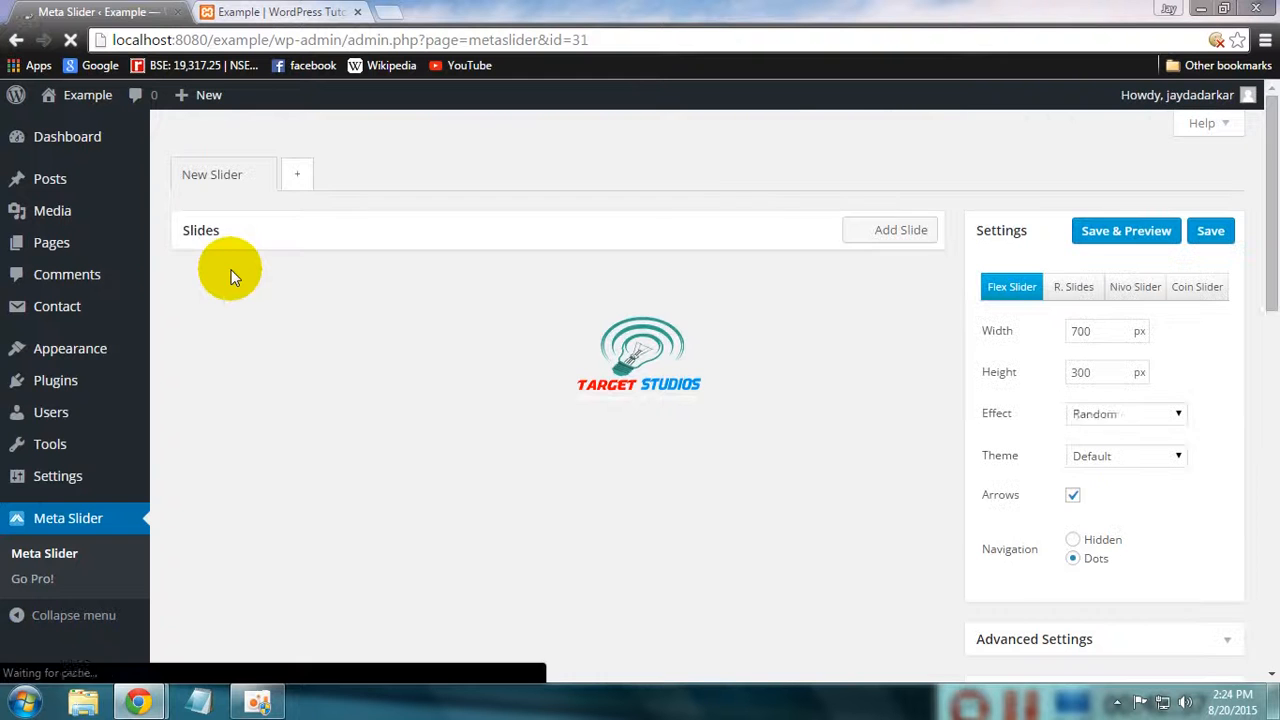
pyautogui.click(878, 233)
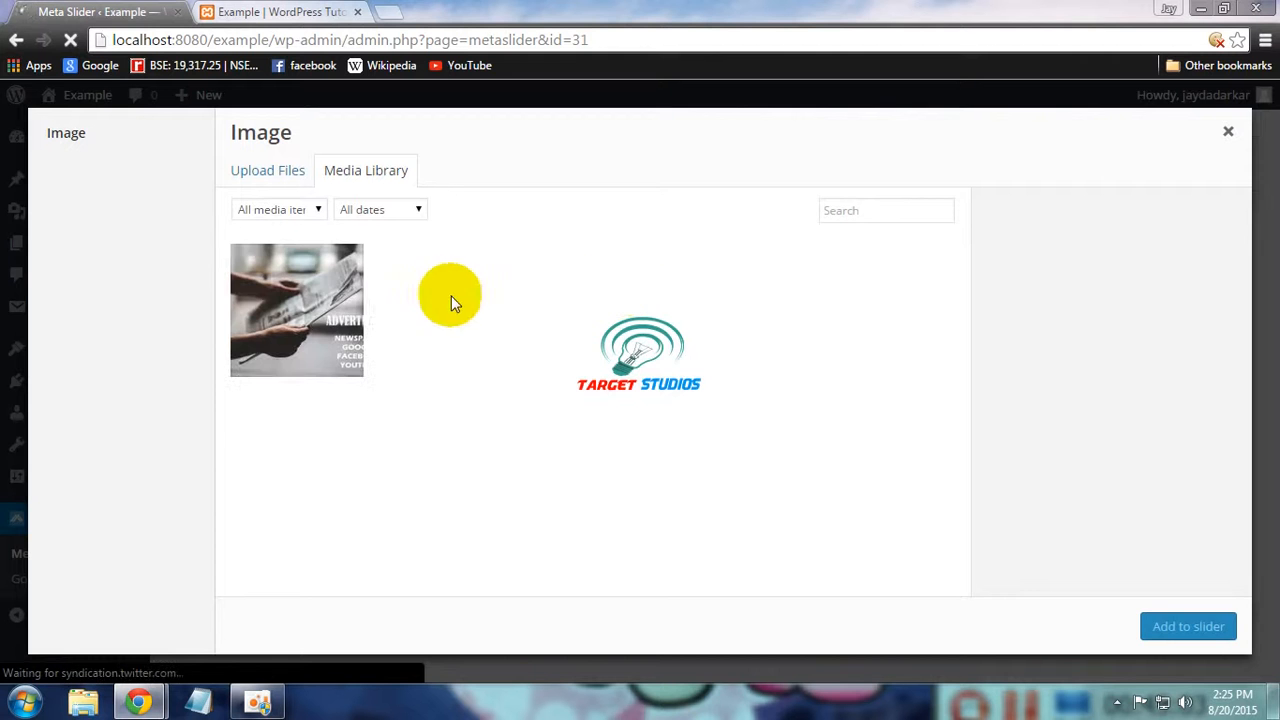
pyautogui.click(337, 307)
pyautogui.click(1180, 626)
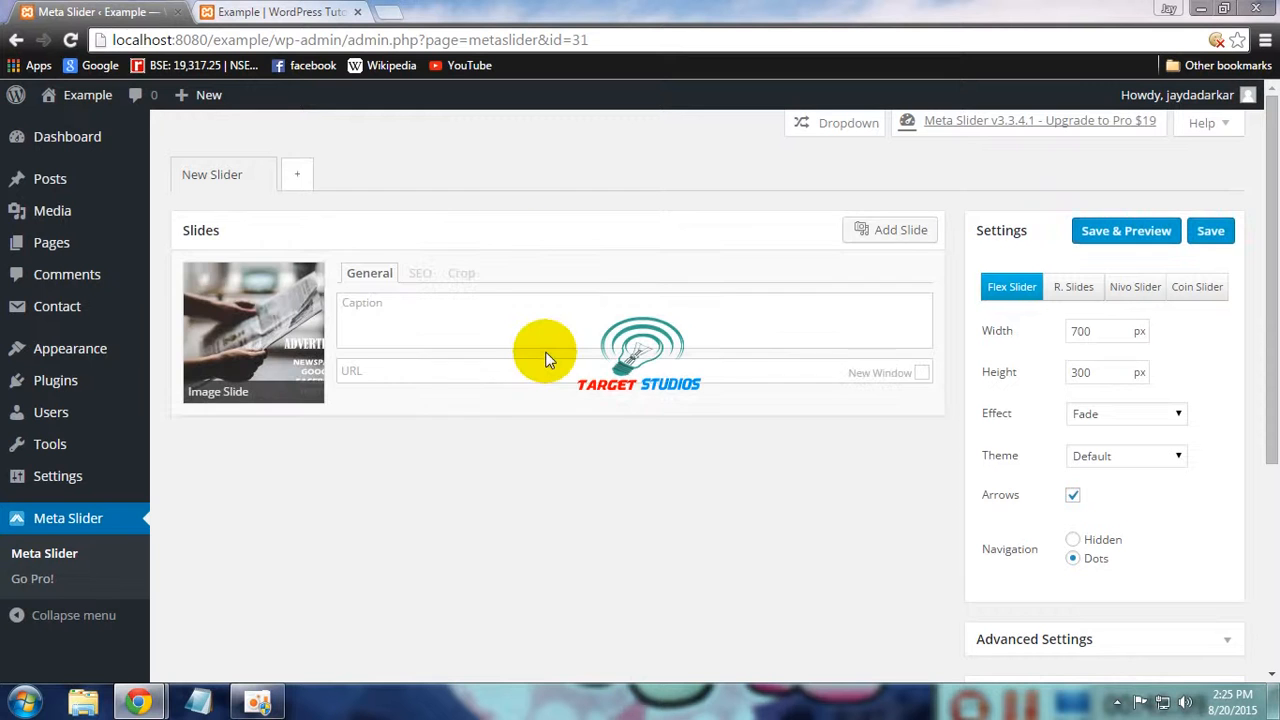
# Review the slide's SEO and General fields, then move on to the site's pages list
pyautogui.click(420, 275)
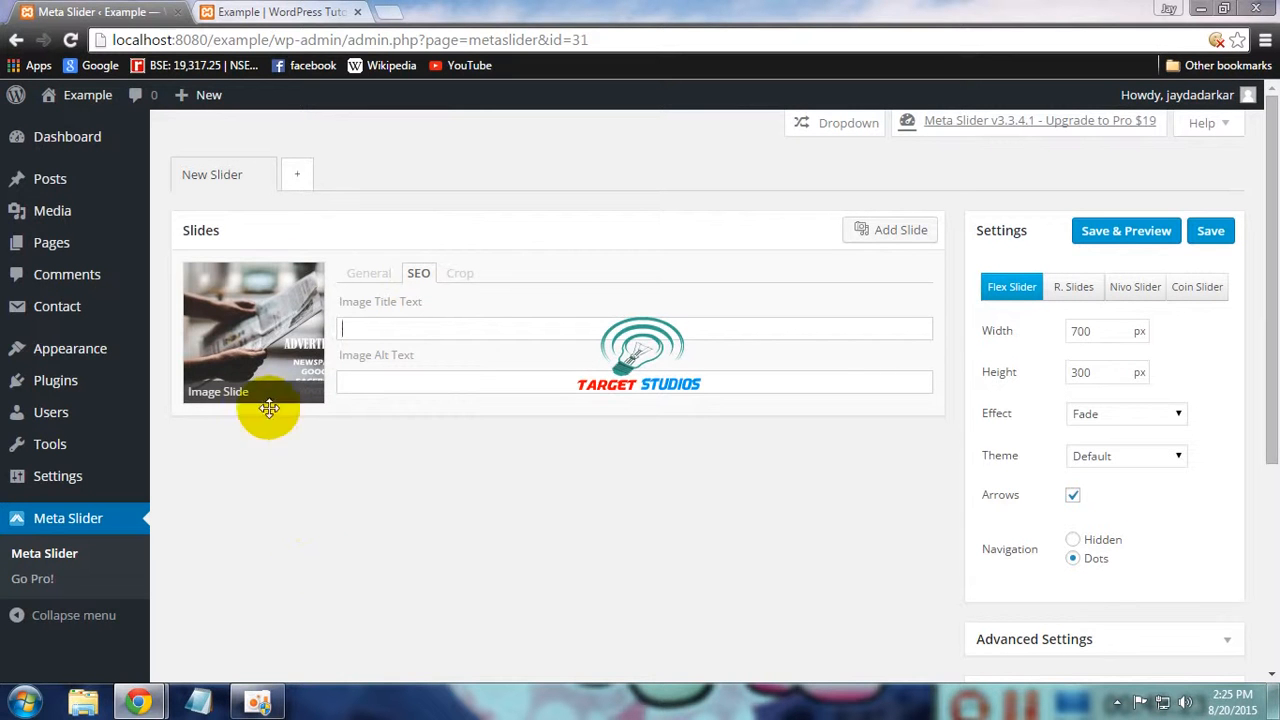
pyautogui.click(355, 276)
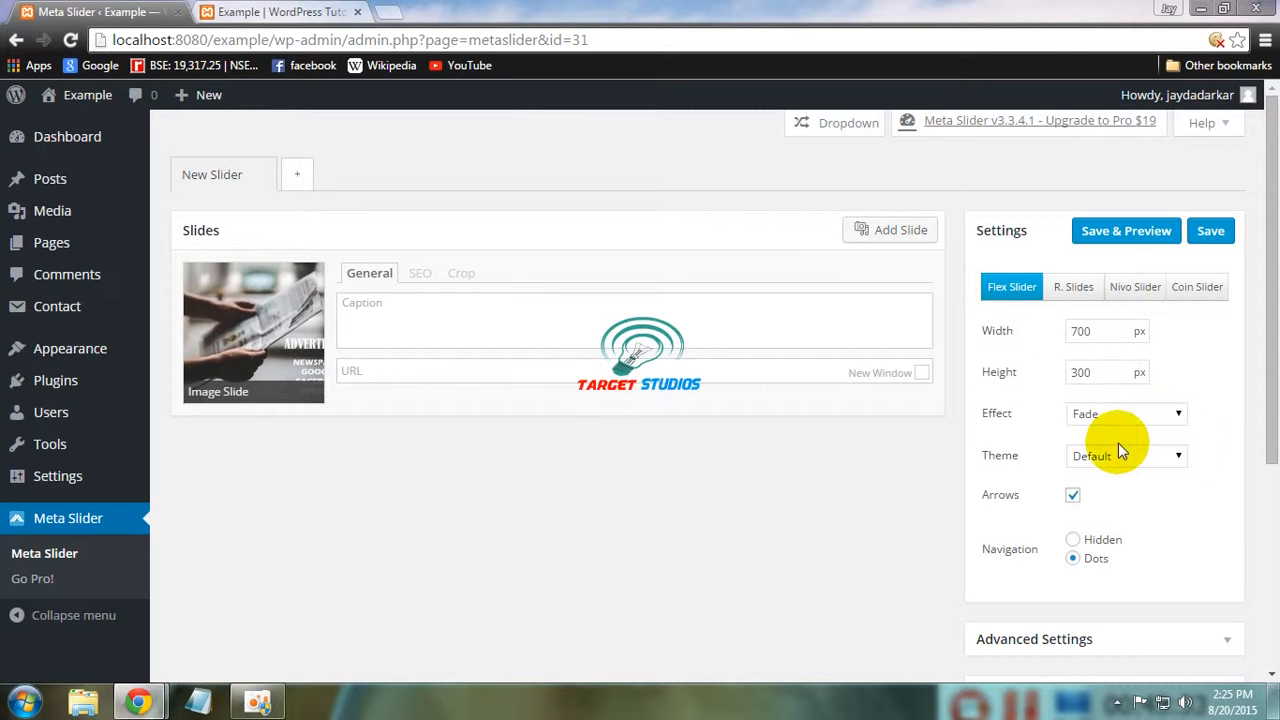
pyautogui.moveTo(1266, 394); pyautogui.dragTo(1268, 532)
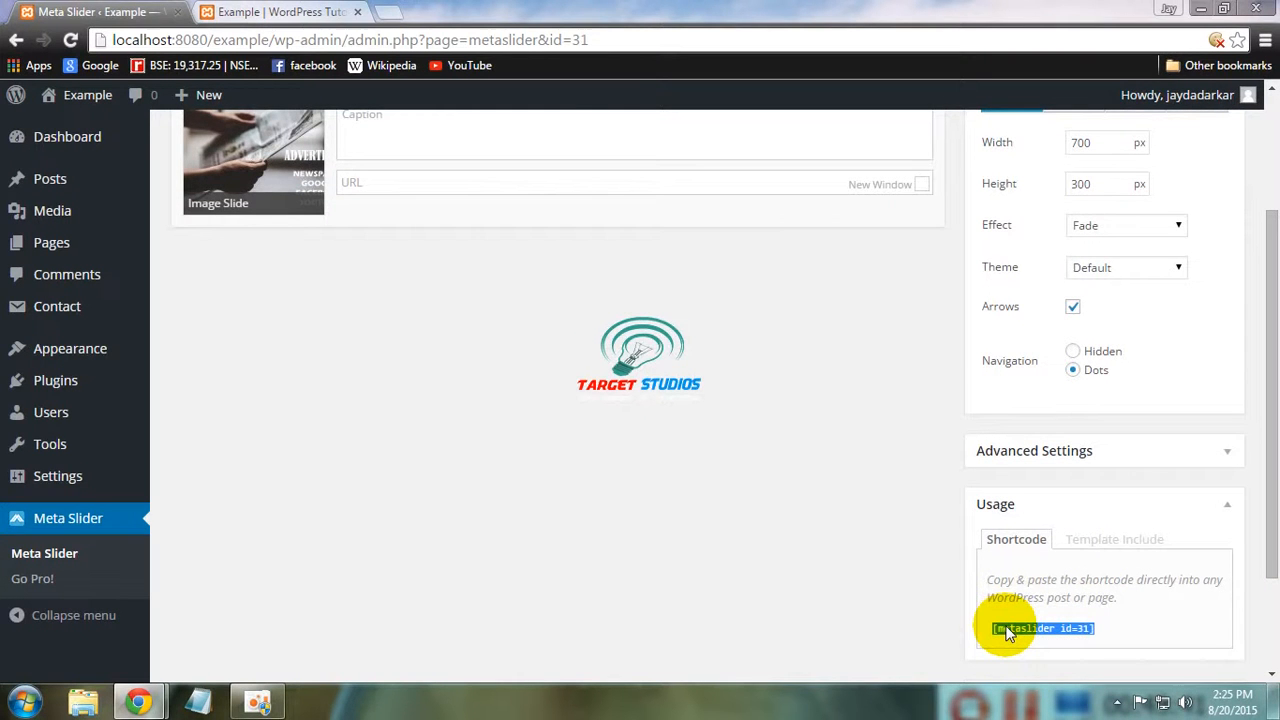
pyautogui.moveTo(1266, 414); pyautogui.dragTo(1275, 190)
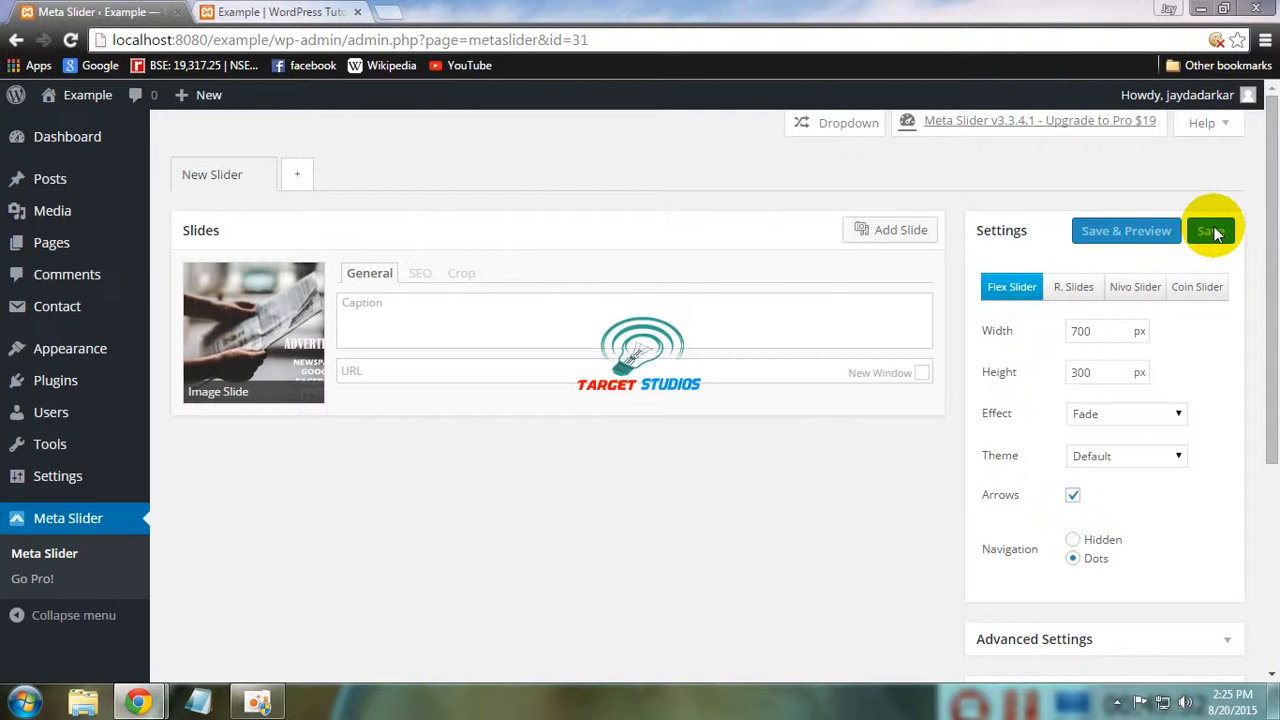
pyautogui.click(80, 243)
# Set the Home page's Display Page Metaslider to 'Slider: New Slider', previewing the front page
pyautogui.click(293, 10)
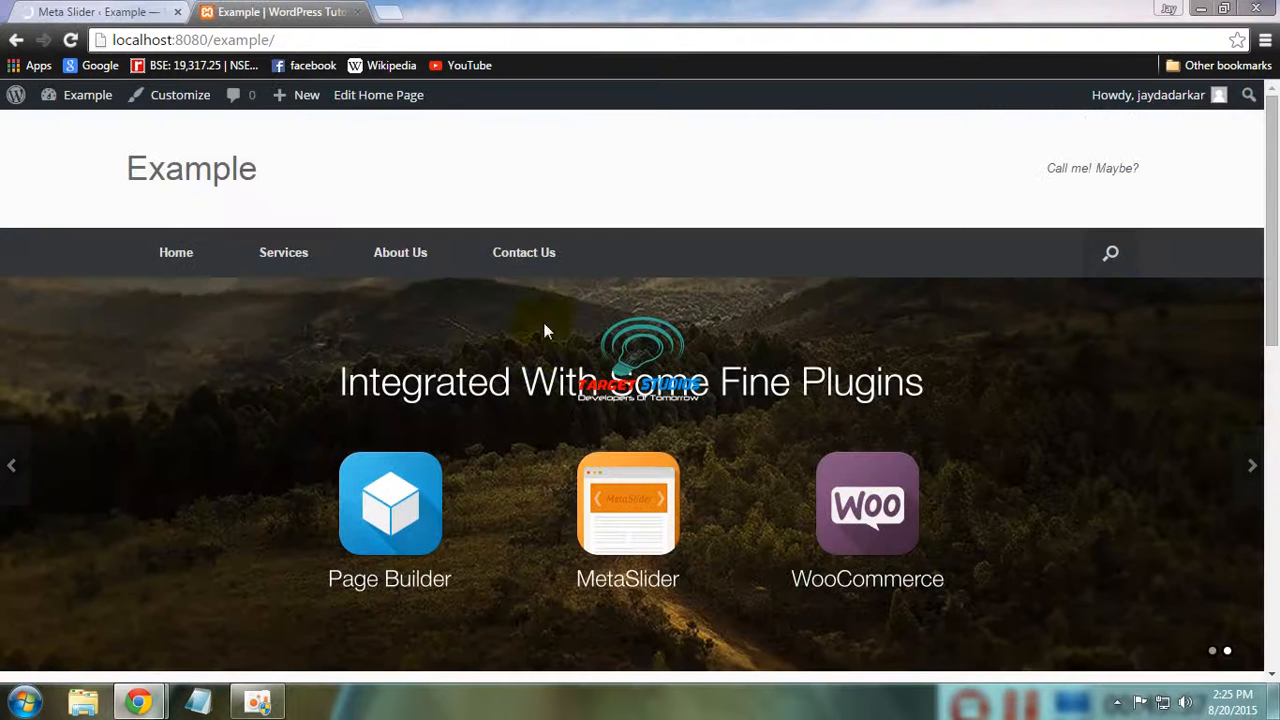
pyautogui.click(147, 10)
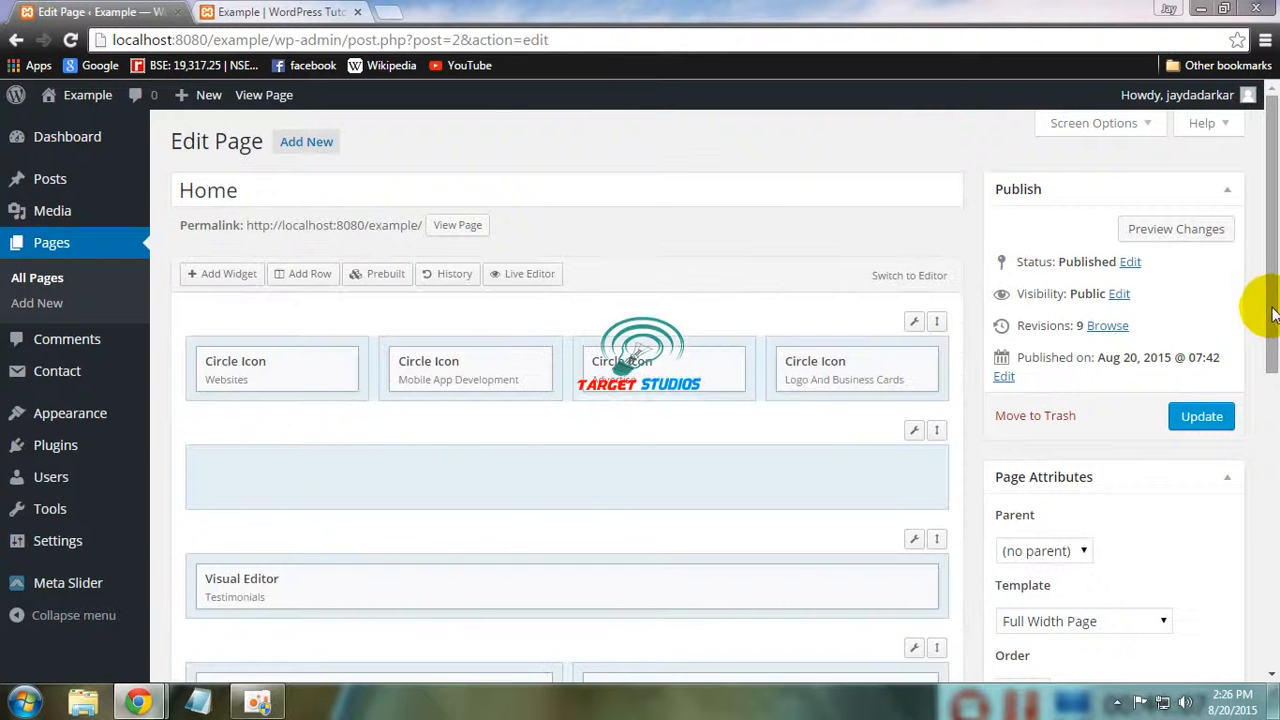
pyautogui.moveTo(1266, 310); pyautogui.dragTo(1274, 546)
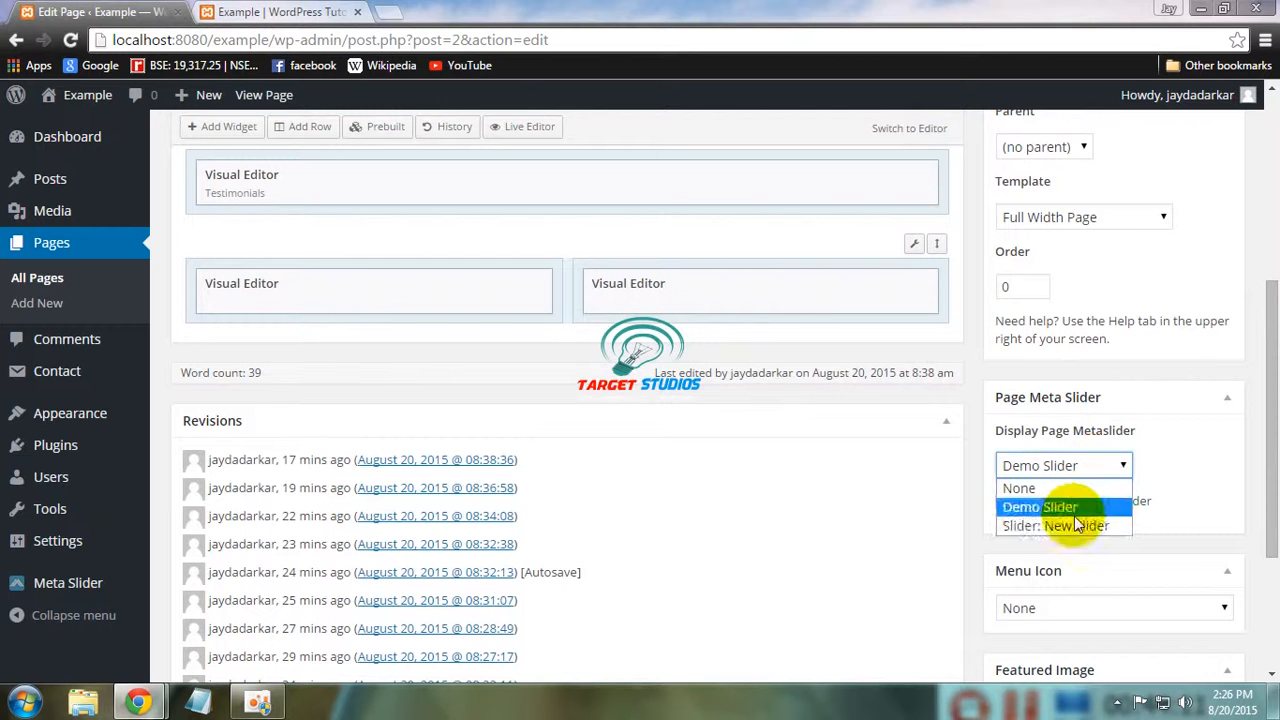
pyautogui.click(1074, 529)
pyautogui.moveTo(1260, 357); pyautogui.dragTo(1275, 502)
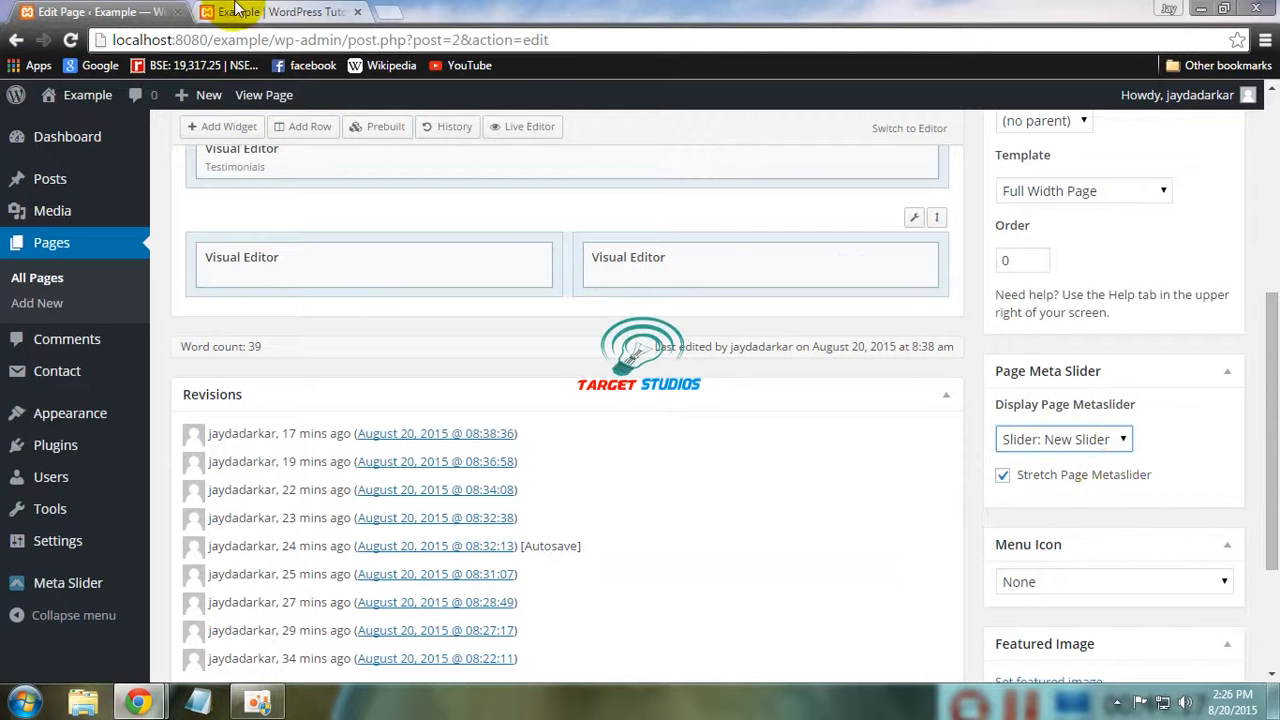
pyautogui.click(286, 11)
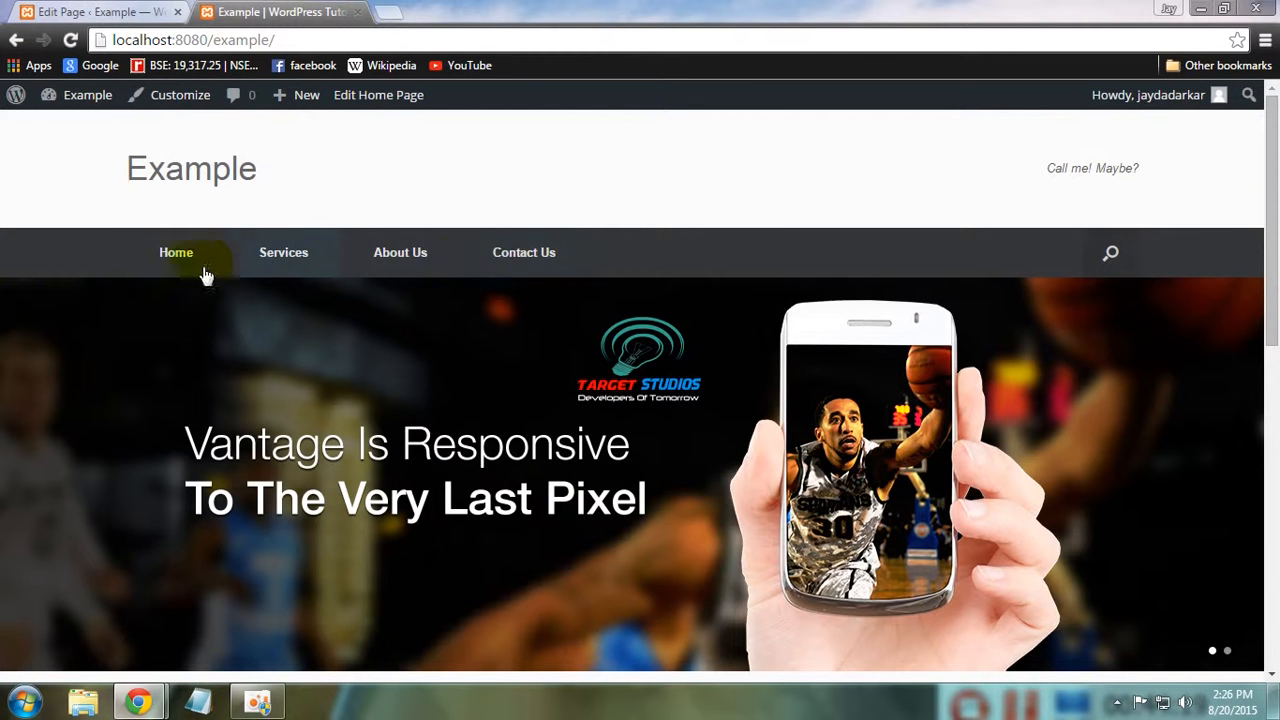
pyautogui.click(80, 12)
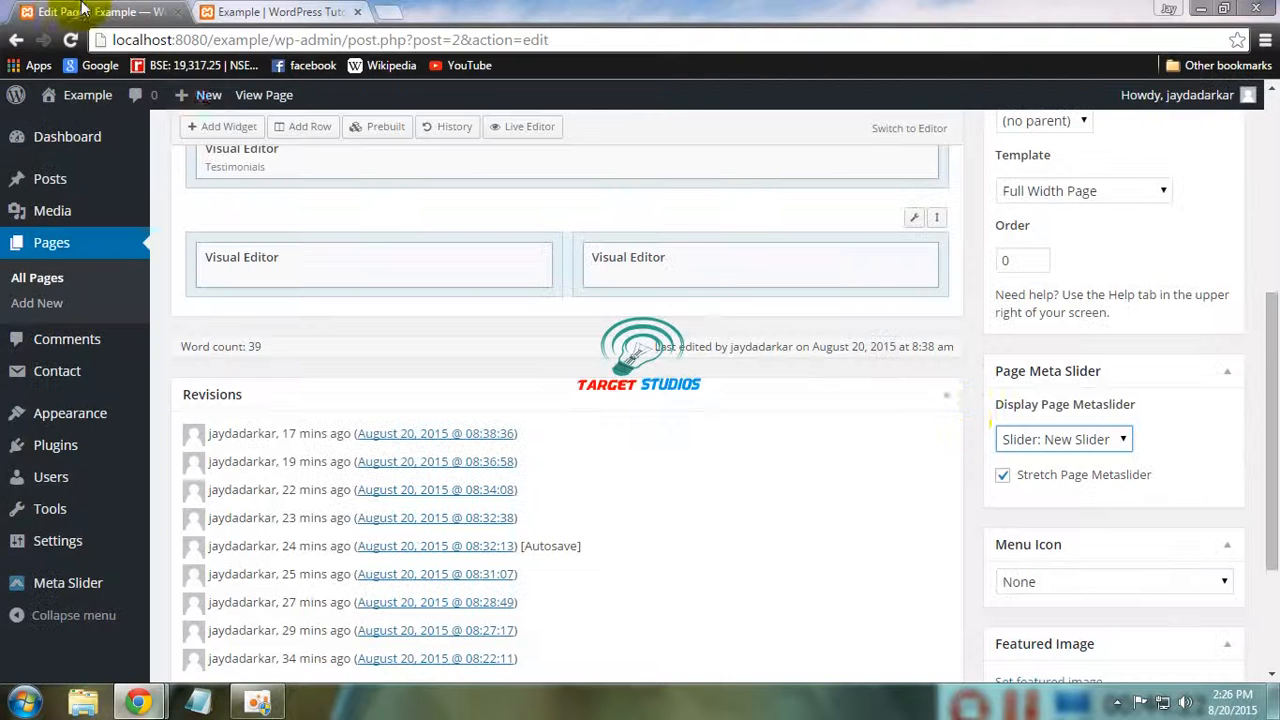
pyautogui.moveTo(1275, 342); pyautogui.dragTo(1270, 120)
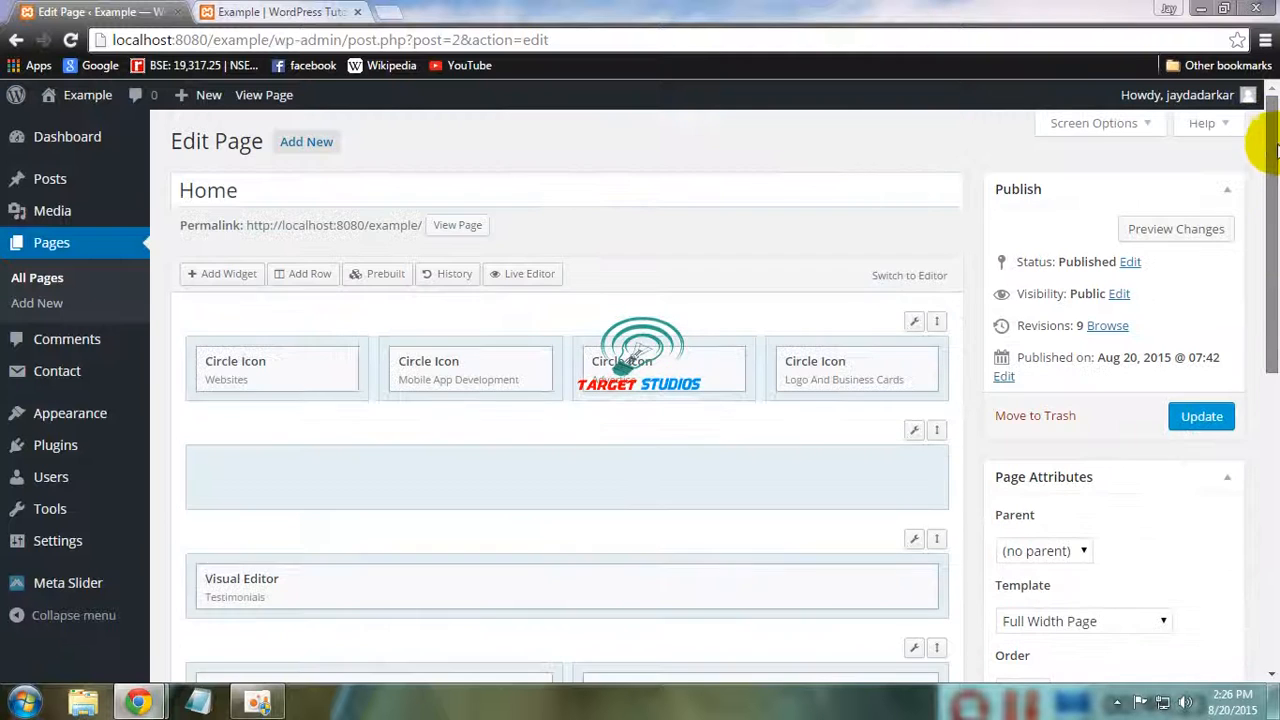
# Update the Home page, view the stretched advertising slider live, then go to the Dashboard
pyautogui.click(1199, 417)
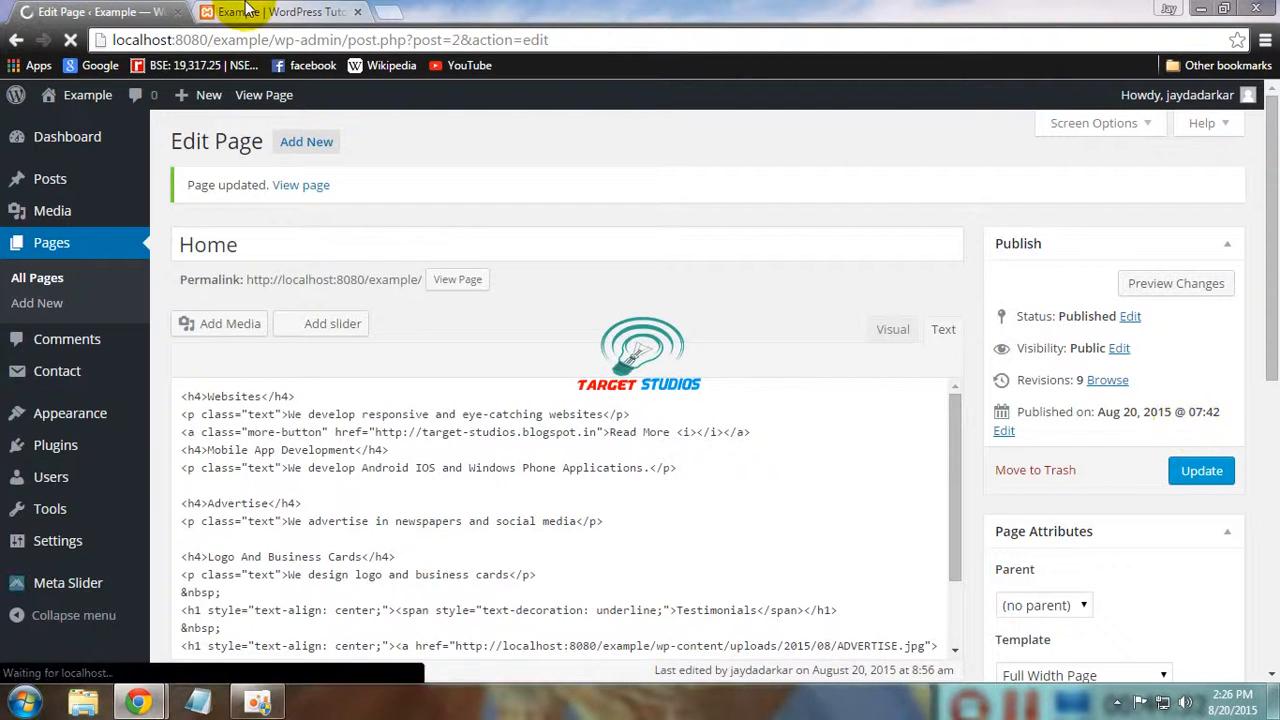
pyautogui.click(247, 10)
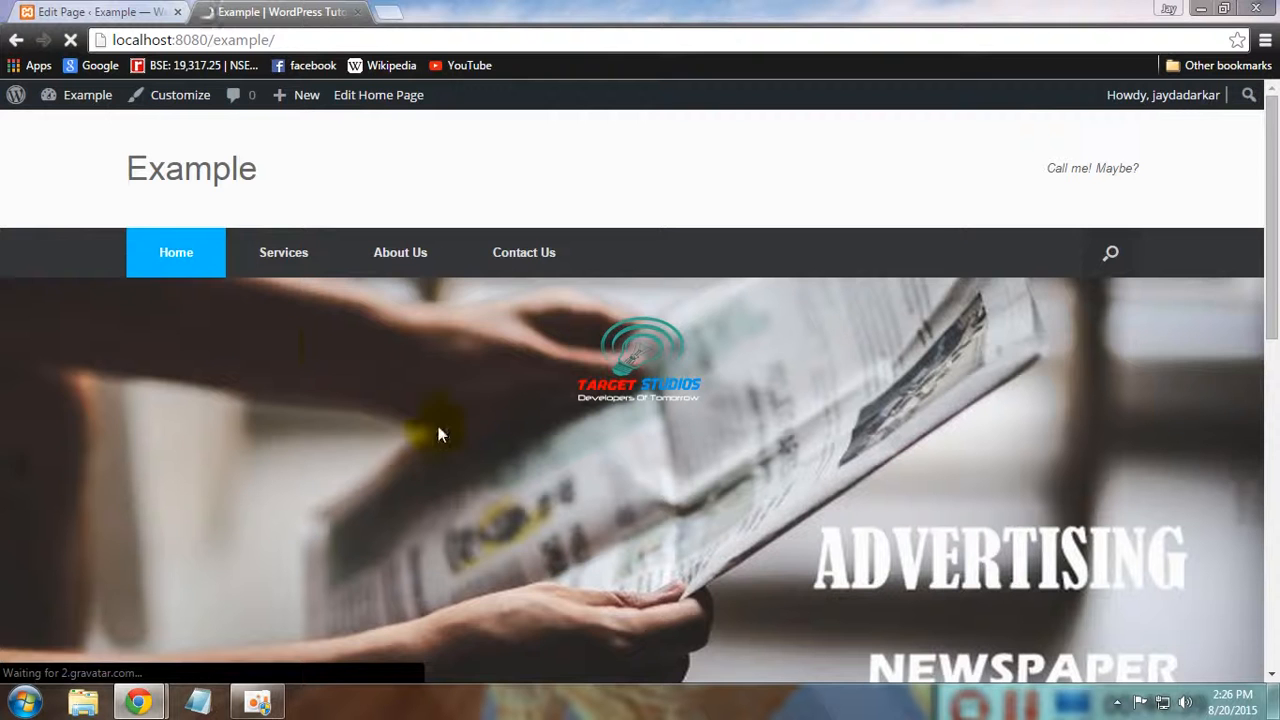
pyautogui.moveTo(1274, 219)
pyautogui.mouseDown()
pyautogui.moveTo(1278, 306)
pyautogui.moveTo(1276, 200)
pyautogui.mouseUp()
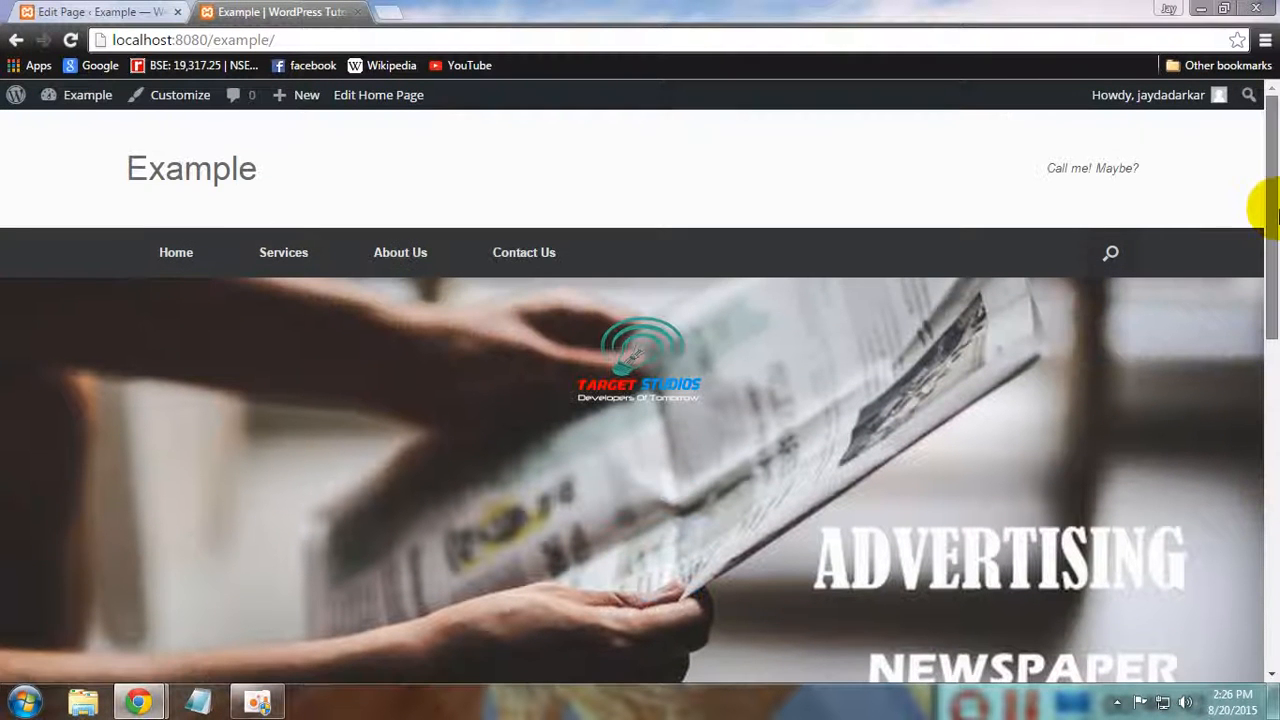
pyautogui.click(145, 10)
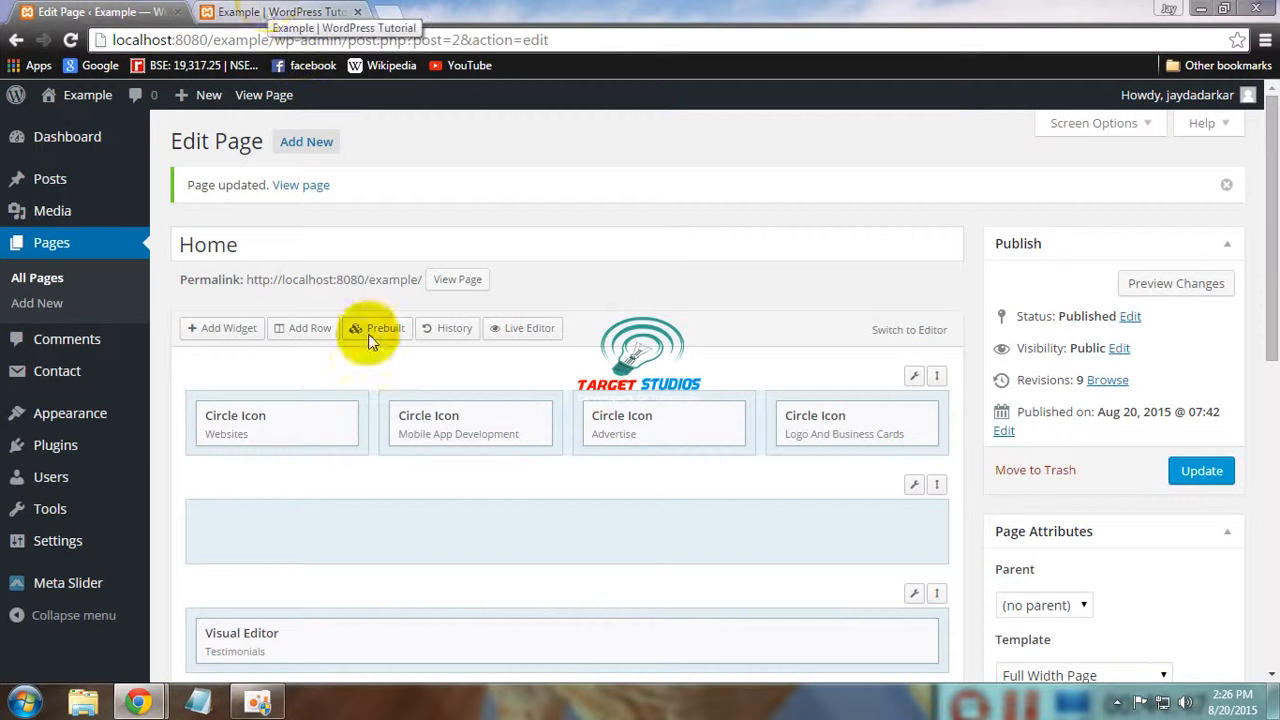
pyautogui.click(230, 11)
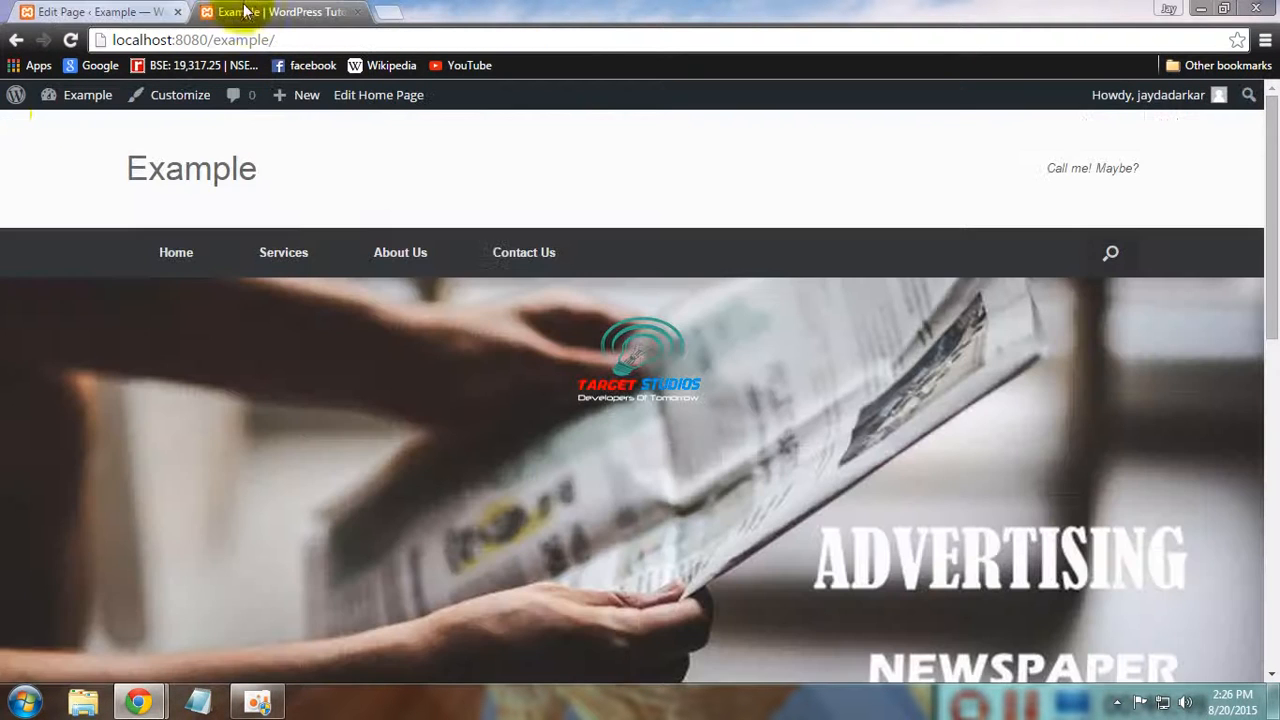
pyautogui.click(50, 10)
pyautogui.click(56, 140)
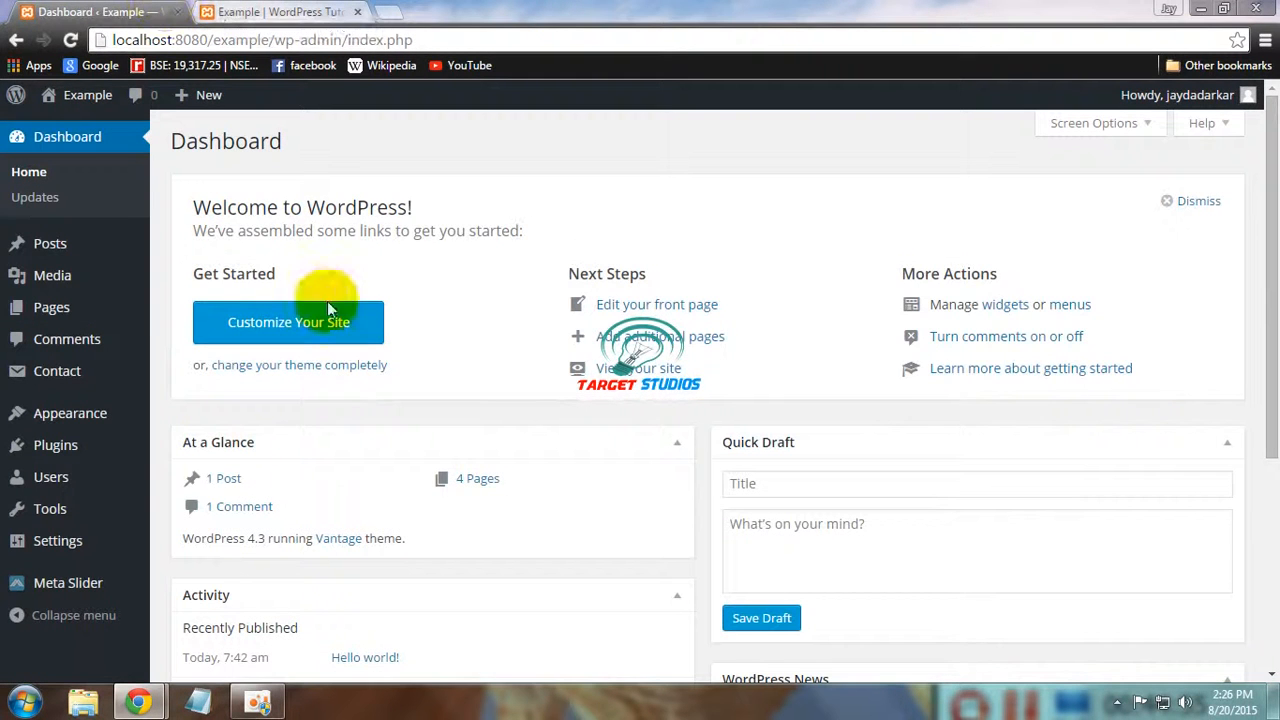
# In Settings > General, tick 'Anyone can register' and save the changes
pyautogui.moveTo(67, 552)
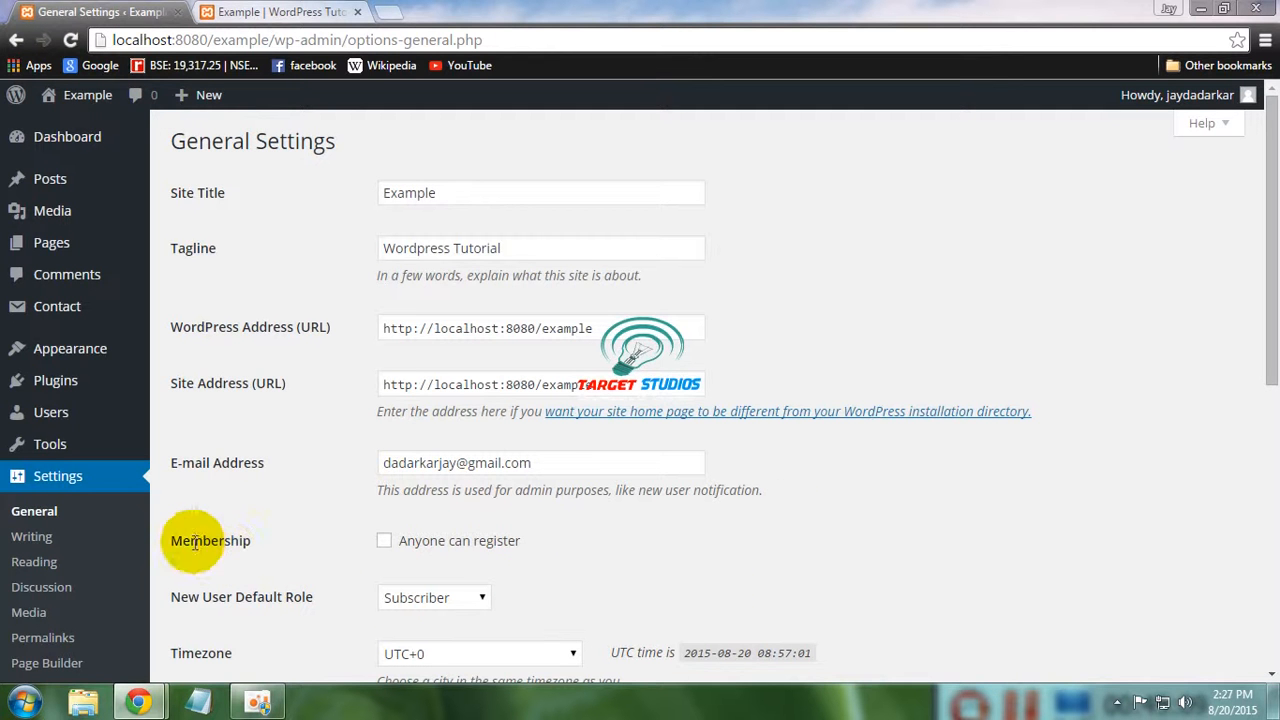
pyautogui.click(385, 543)
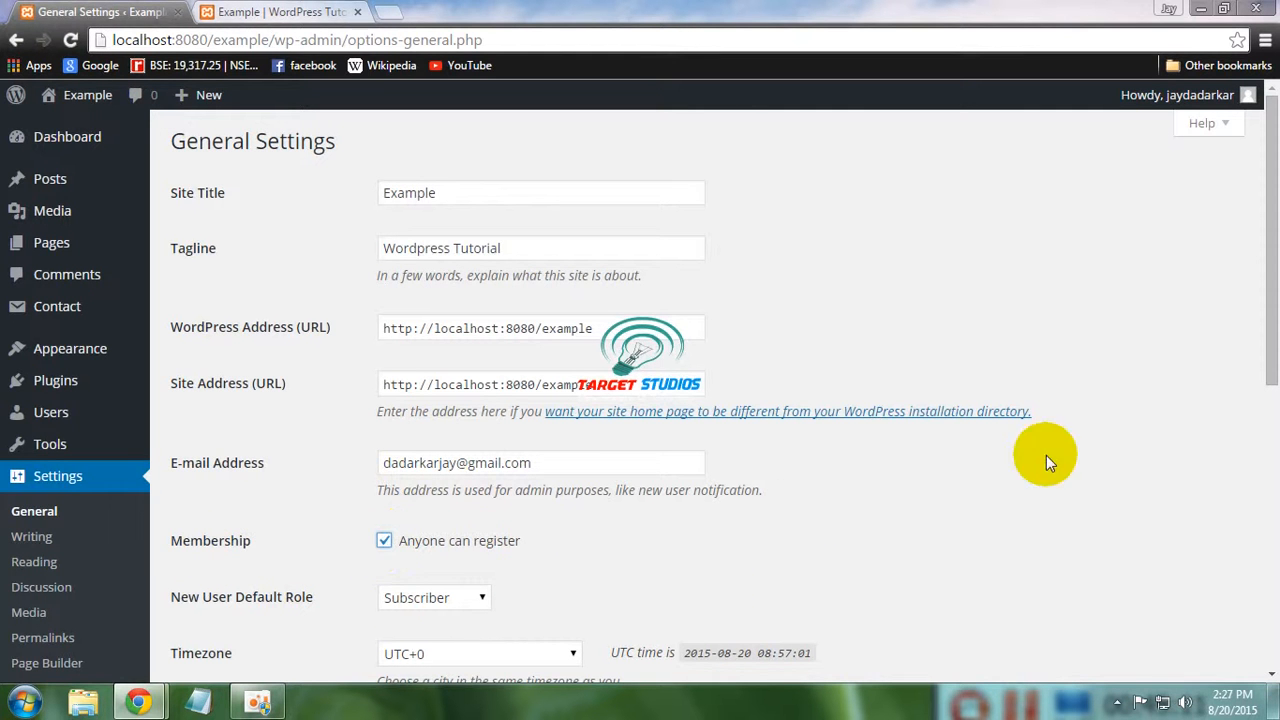
pyautogui.scroll(-4, 1270, 345)
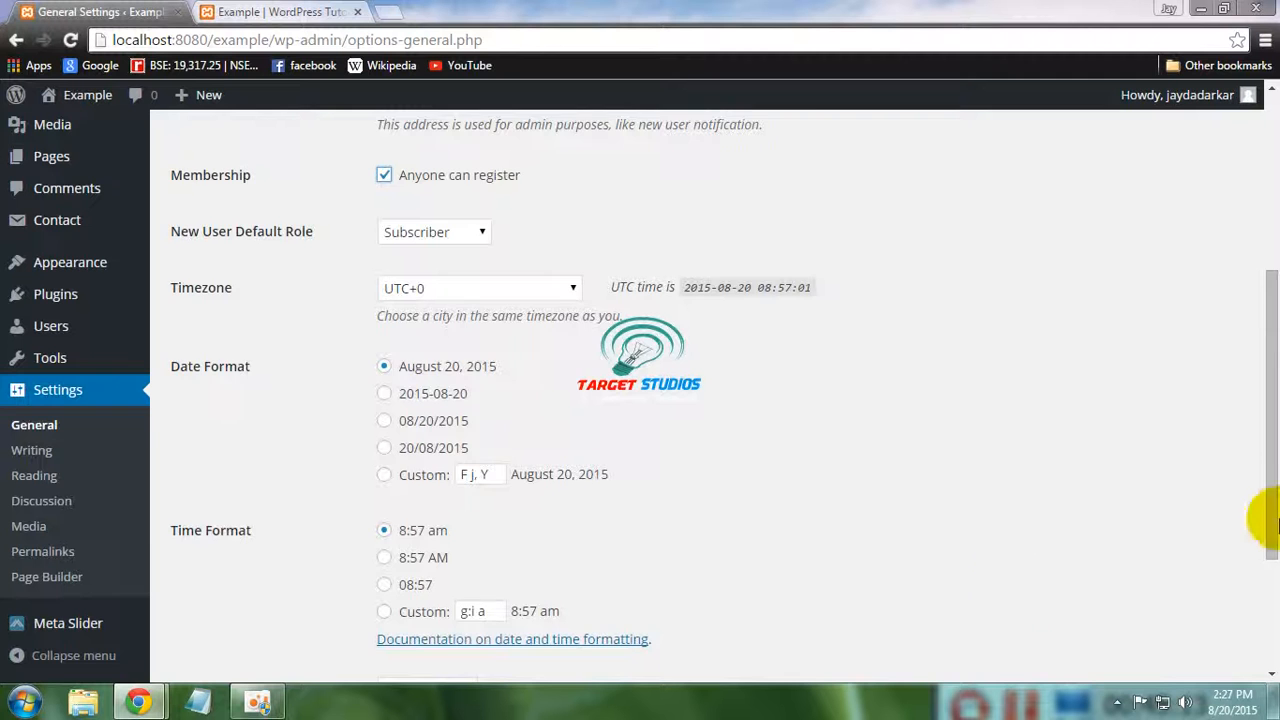
pyautogui.scroll(-2, 1260, 563)
pyautogui.click(240, 612)
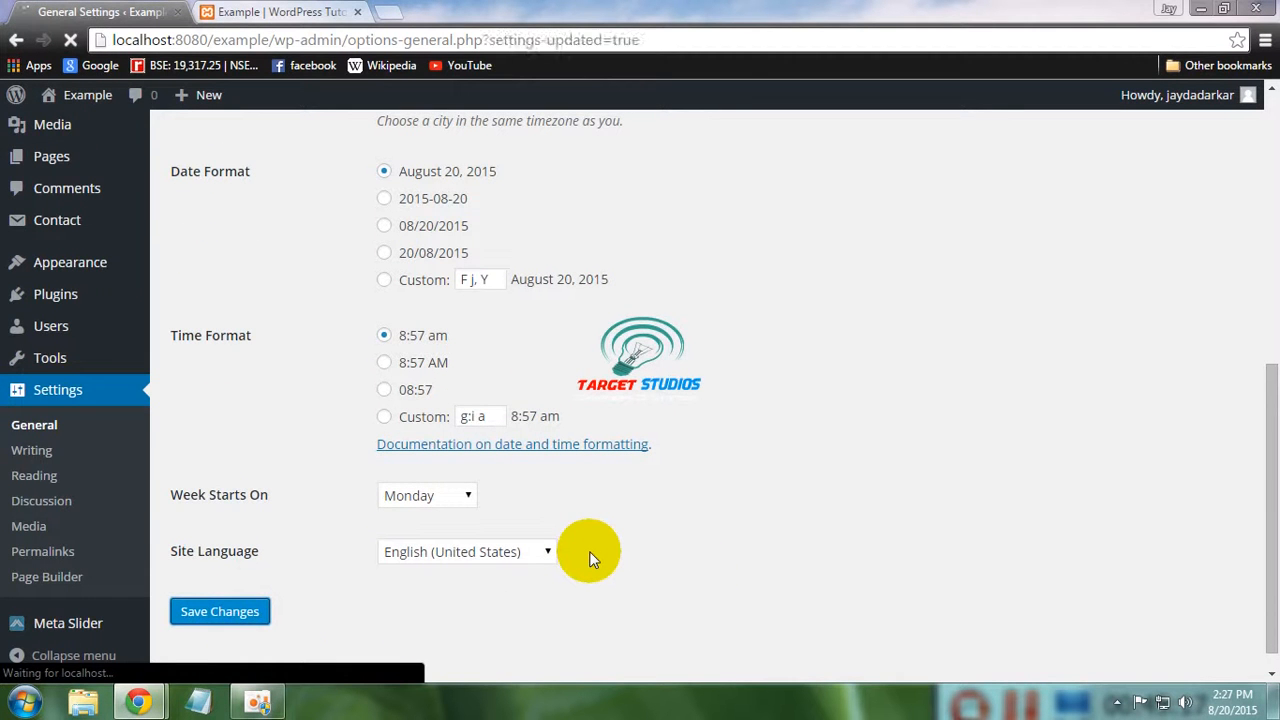
# Glance at the home page tab, then log out from the Howdy menu
pyautogui.click(286, 11)
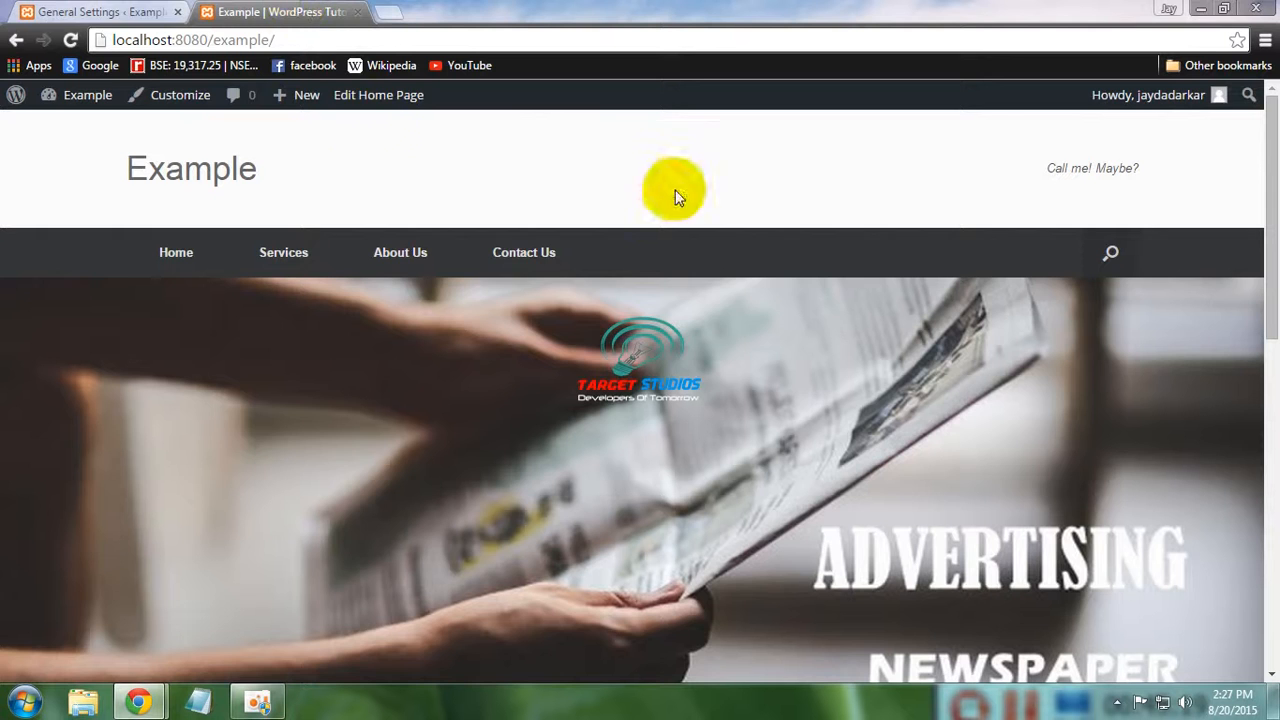
pyautogui.click(60, 11)
pyautogui.moveTo(1232, 107)
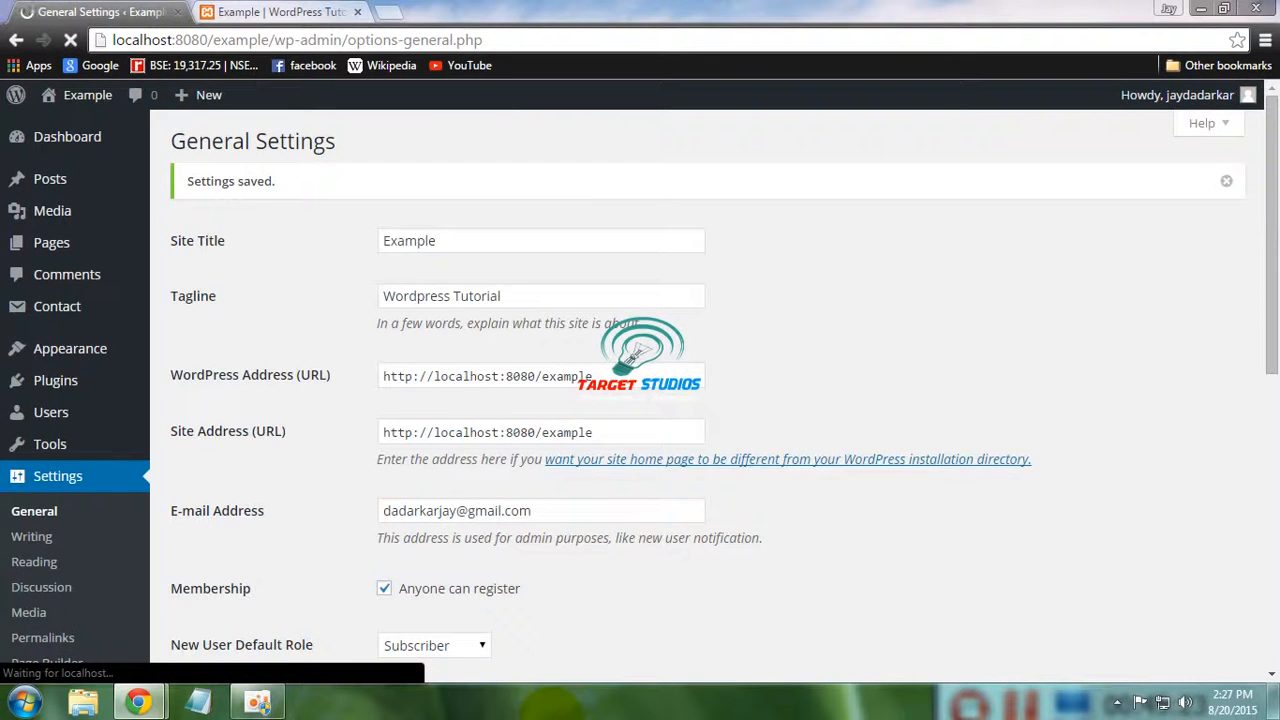
pyautogui.click(437, 613)
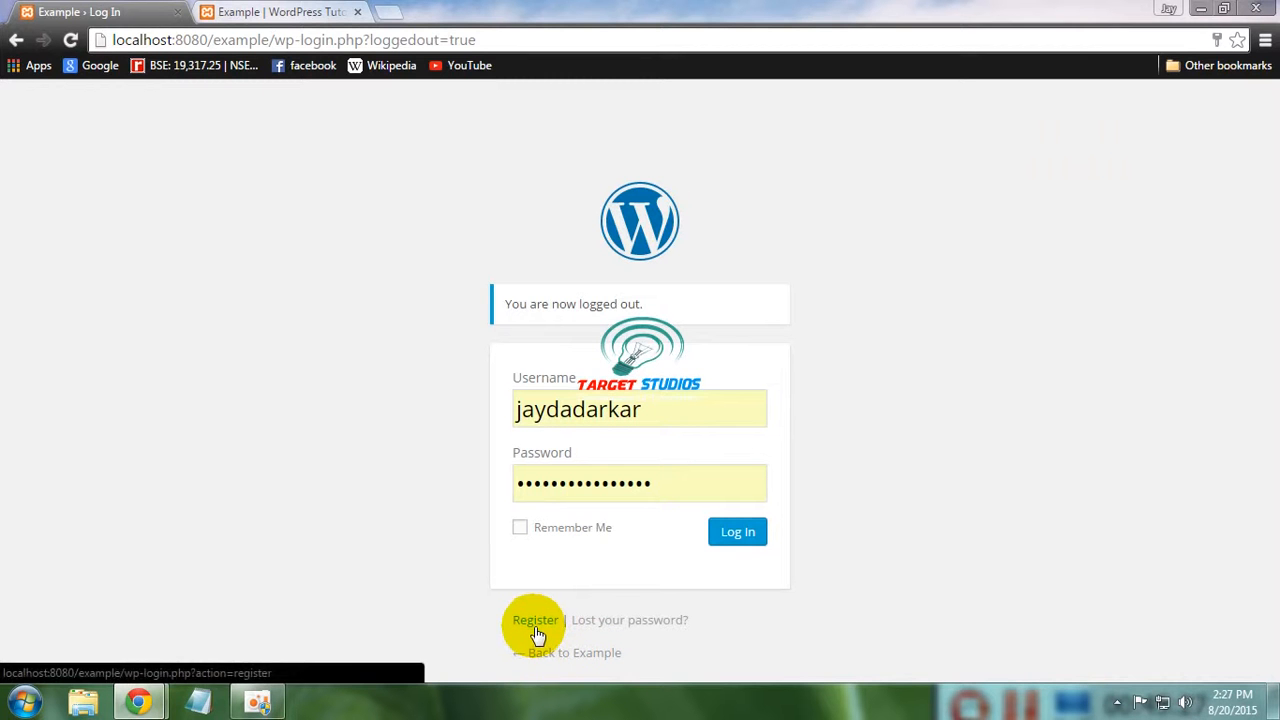
# Open the Register form, then reload the Example home page as a logged-out visitor
pyautogui.click(534, 625)
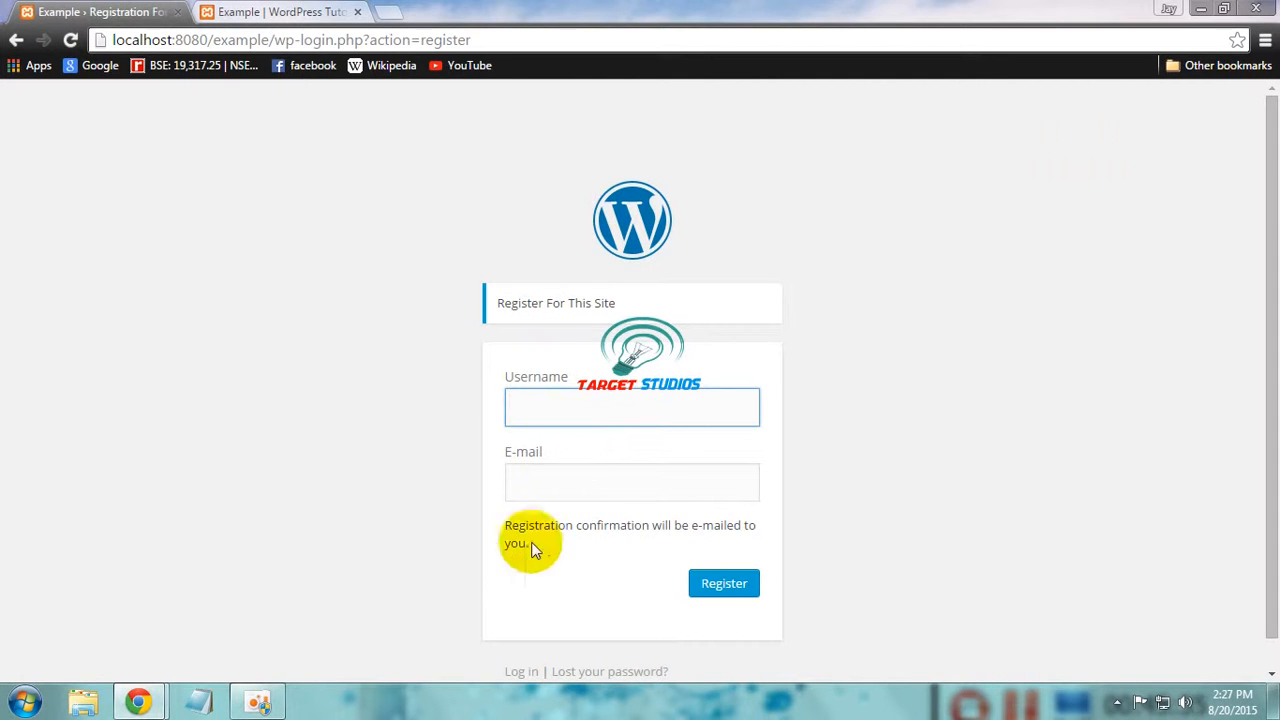
pyautogui.click(250, 11)
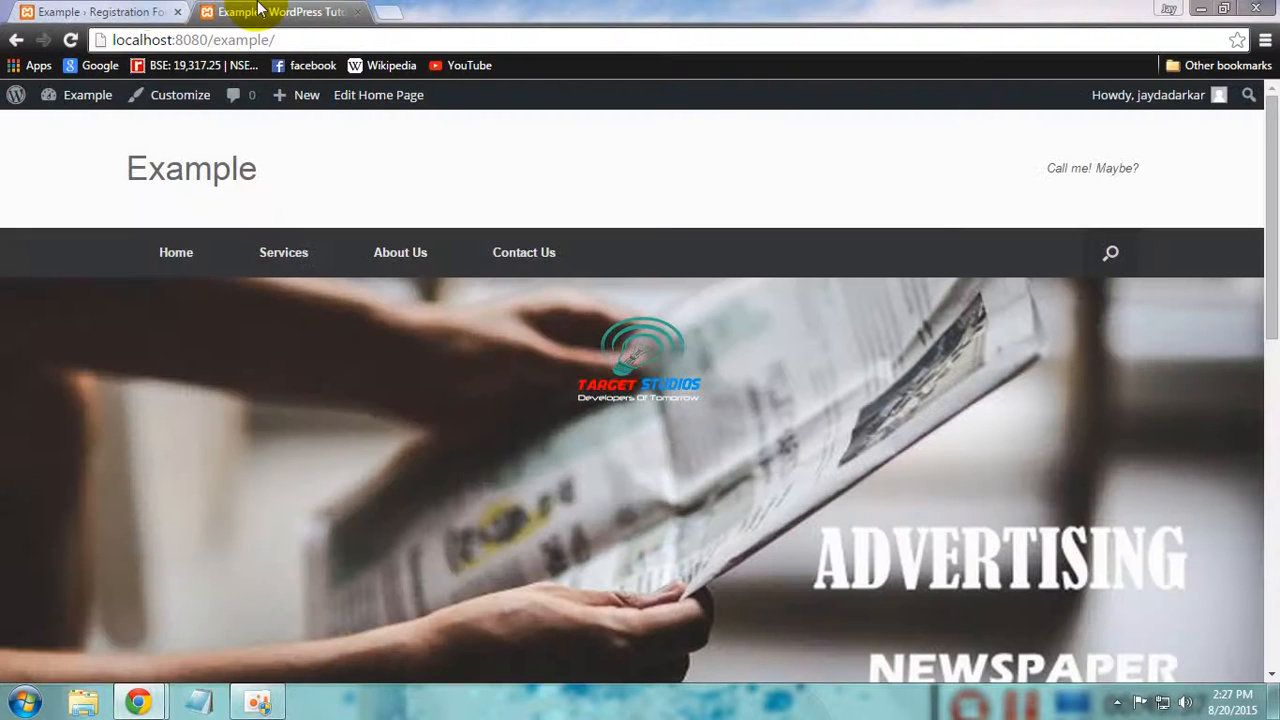
pyautogui.click(170, 165)
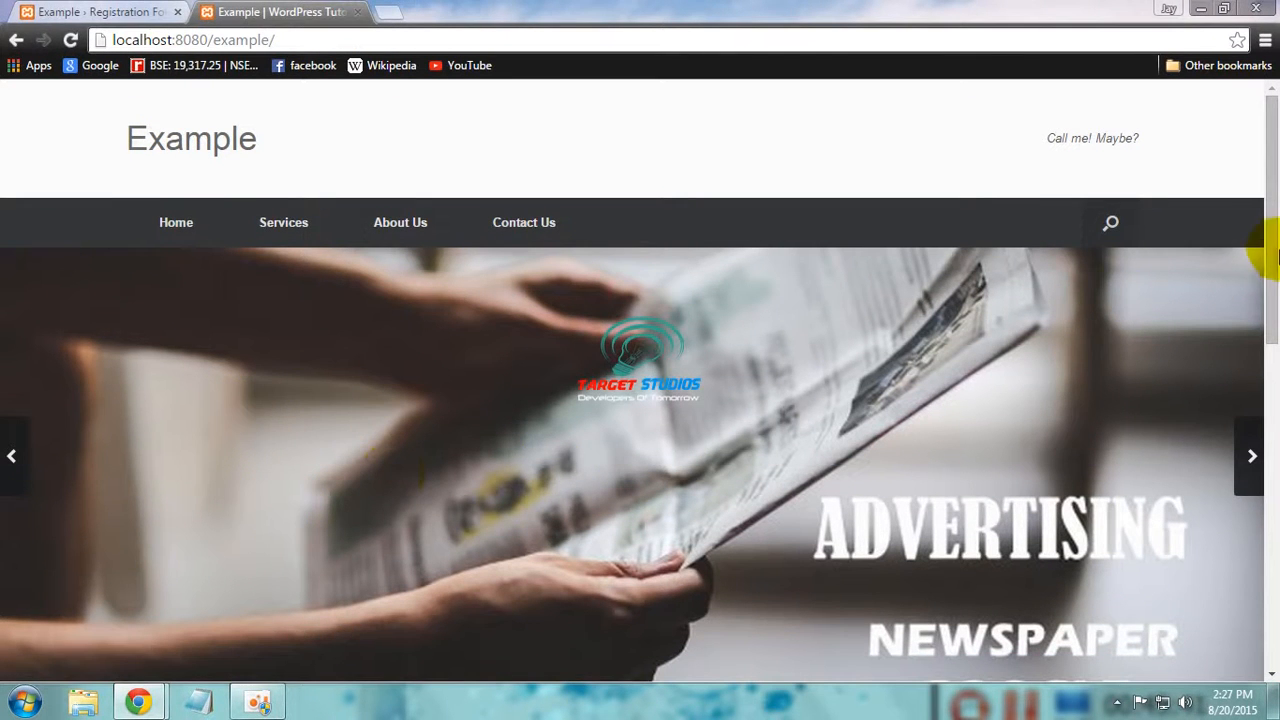
pyautogui.moveTo(1274, 257); pyautogui.dragTo(1274, 205)
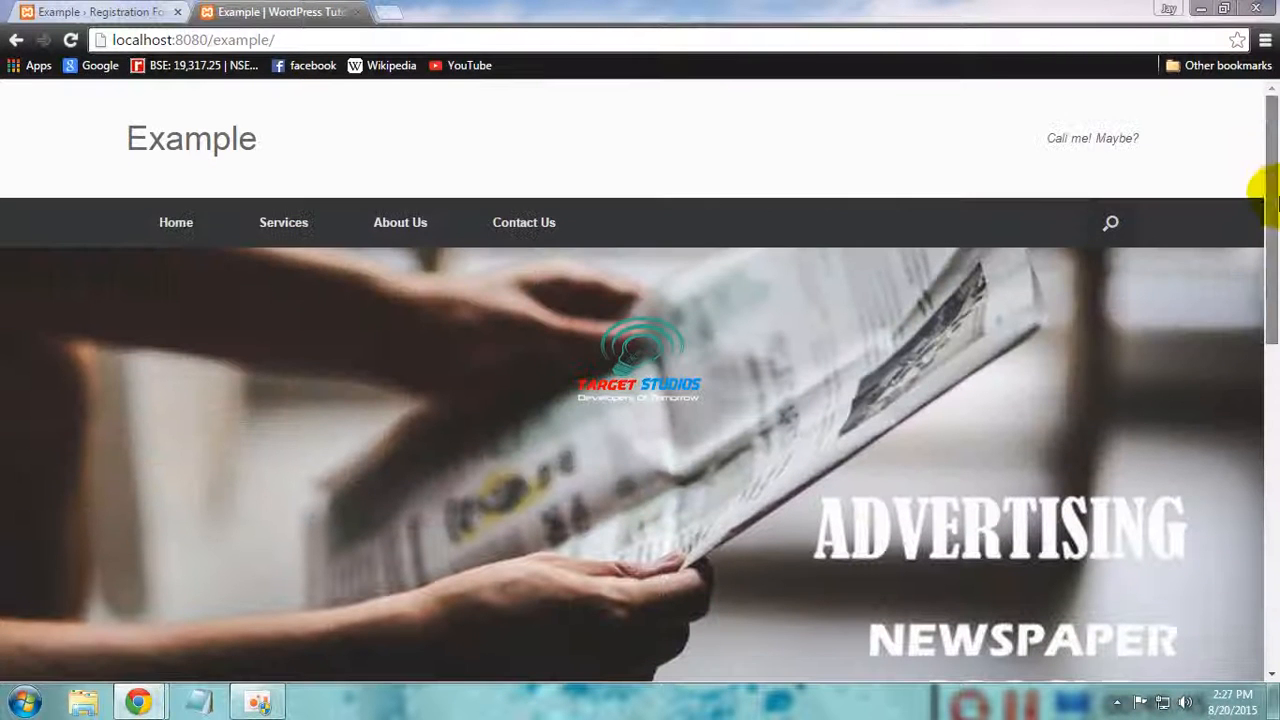
# Visit the Services, About Us and Contact Us pages, then return to the home page
pyautogui.click(283, 217)
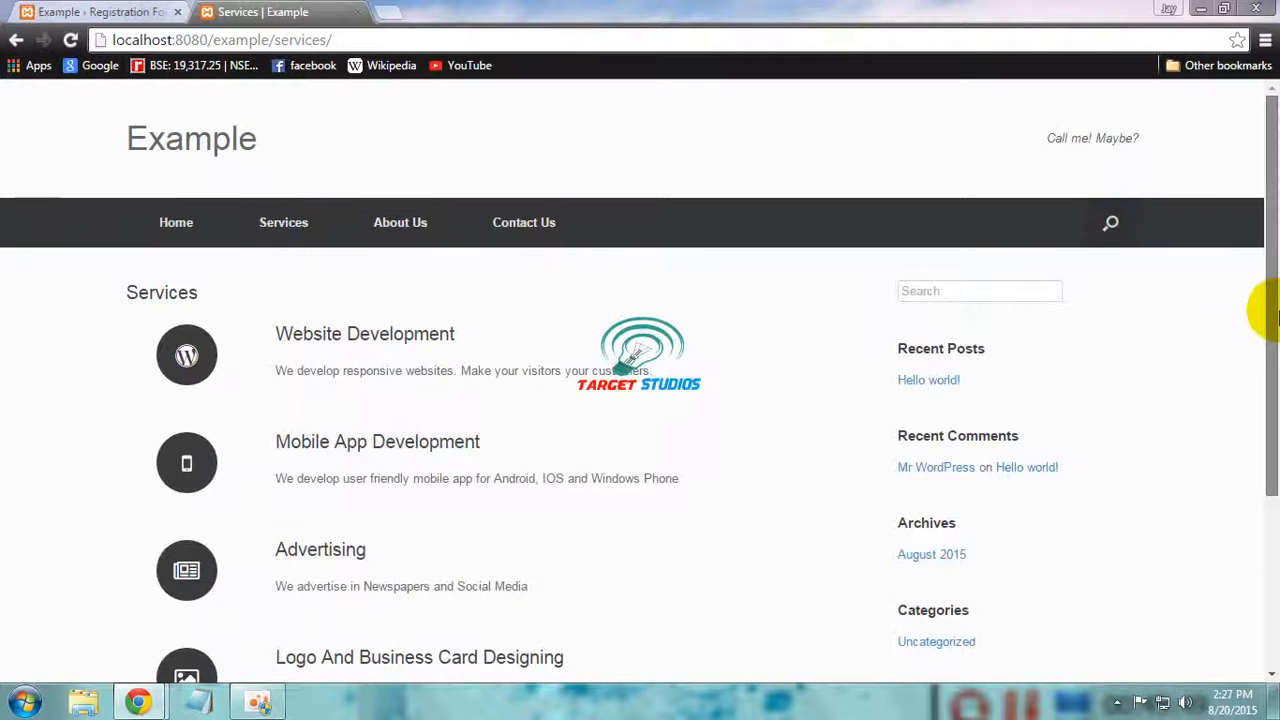
pyautogui.moveTo(1268, 266); pyautogui.dragTo(1262, 205)
pyautogui.click(397, 238)
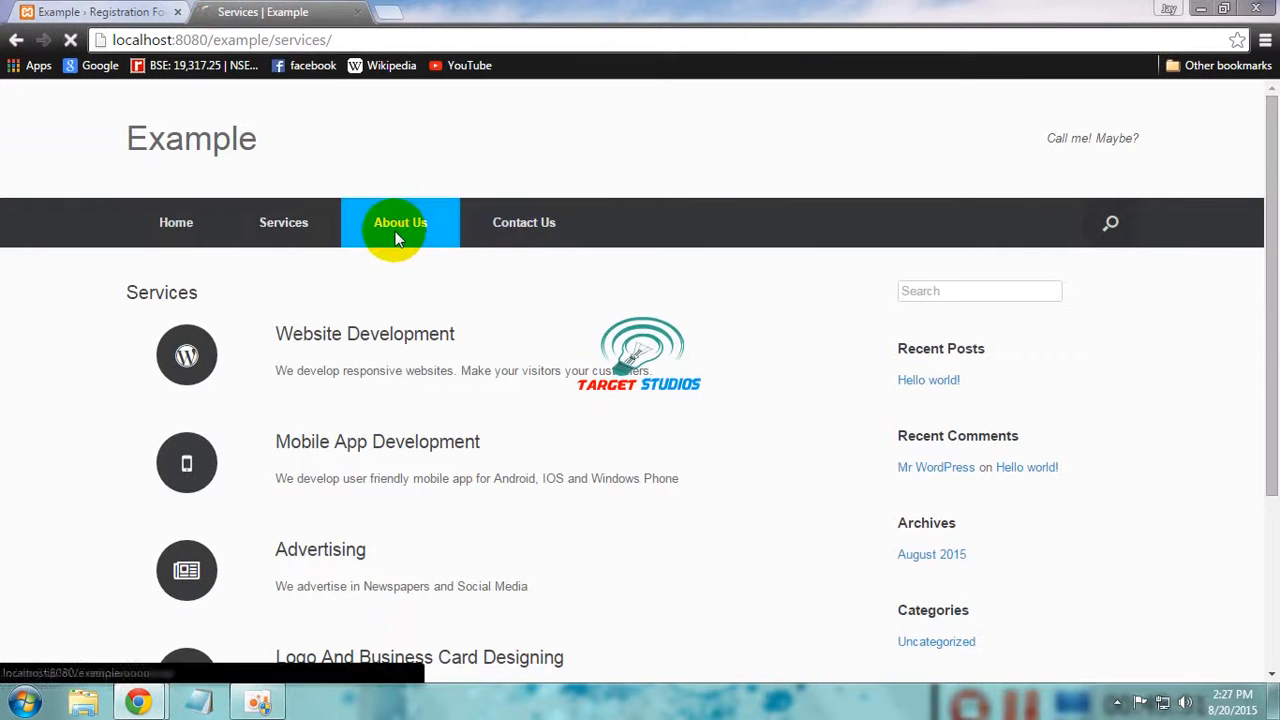
pyautogui.moveTo(1272, 314)
pyautogui.mouseDown()
pyautogui.moveTo(1272, 340)
pyautogui.moveTo(1265, 305)
pyautogui.mouseUp()
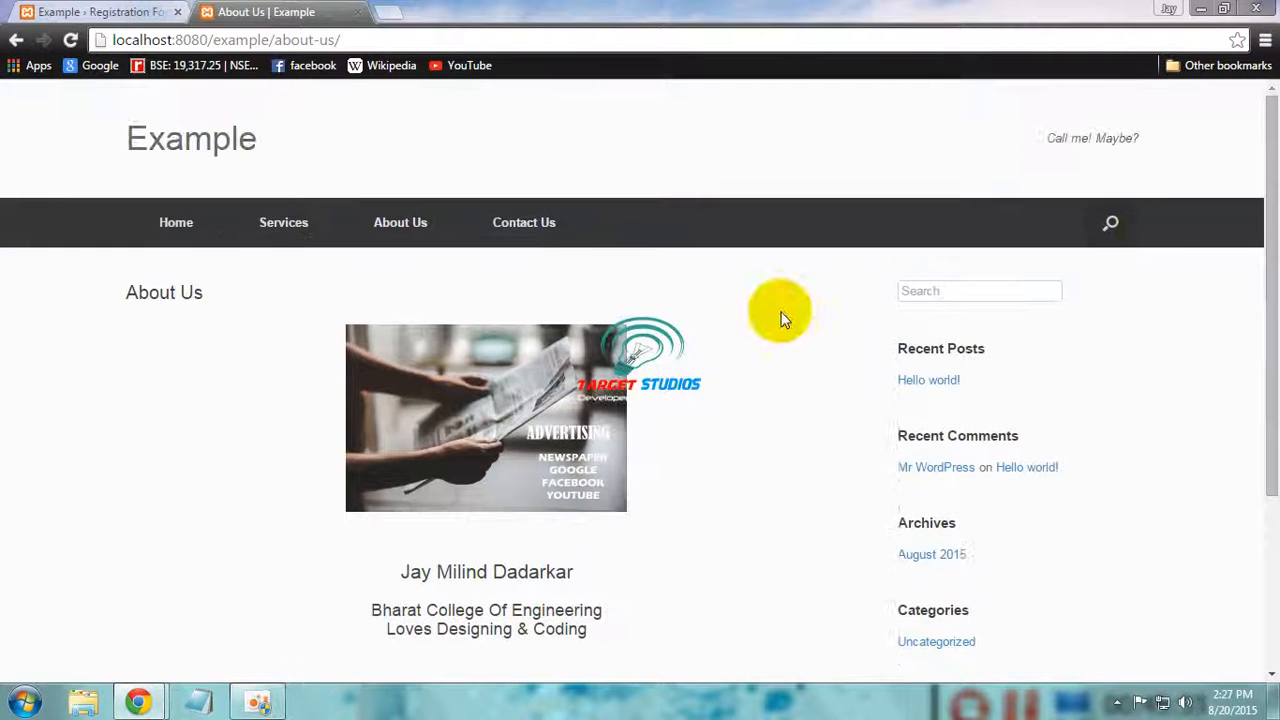
pyautogui.click(538, 234)
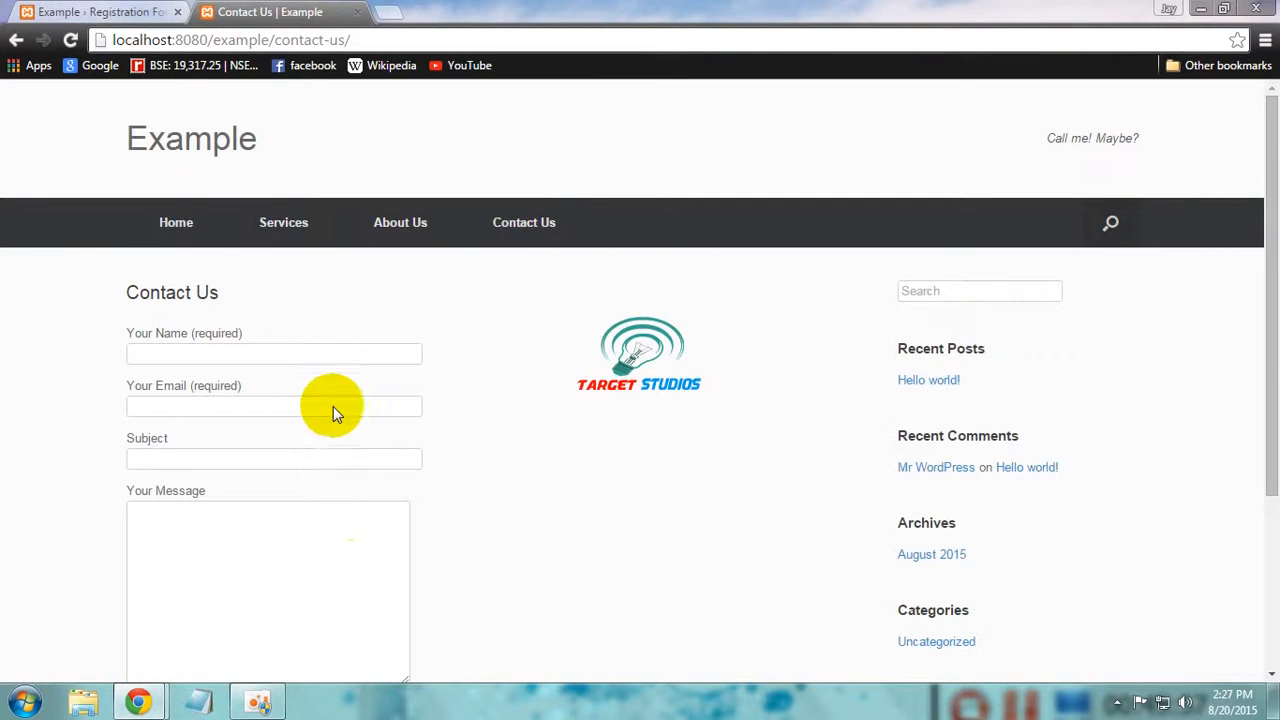
pyautogui.click(152, 158)
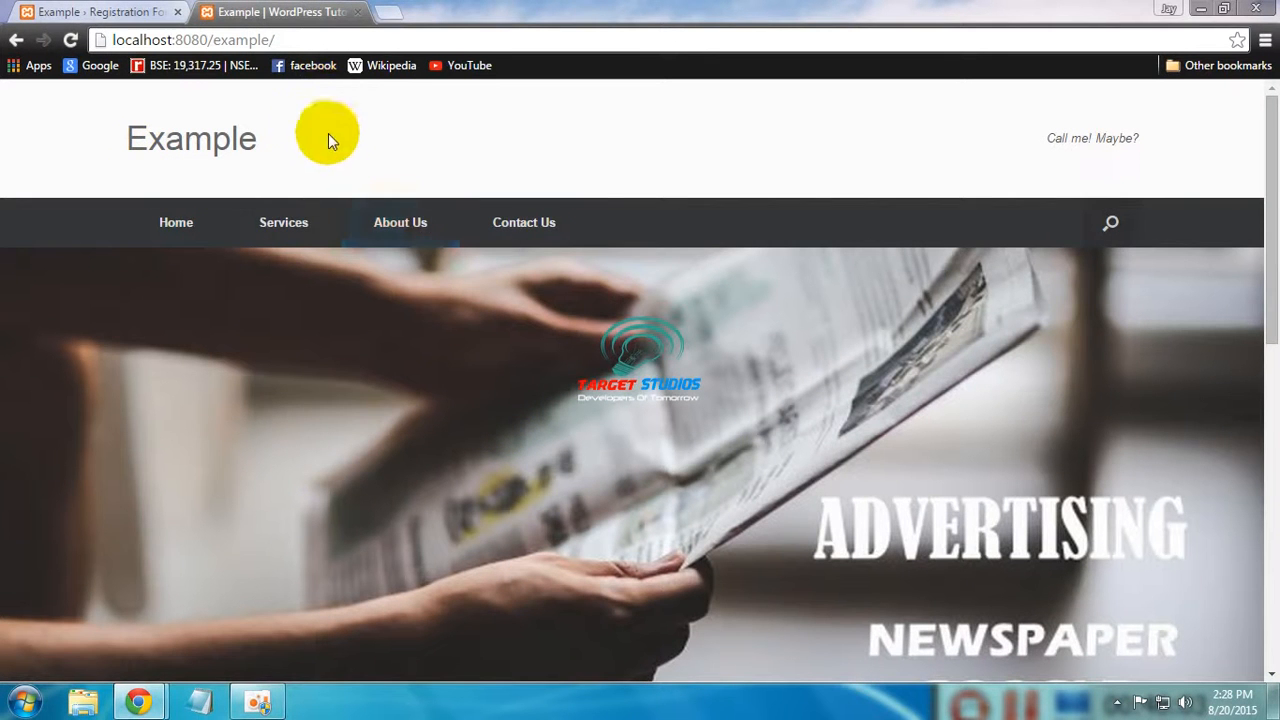
# Minimize Chrome to show the desktop
pyautogui.moveTo(409, 317)
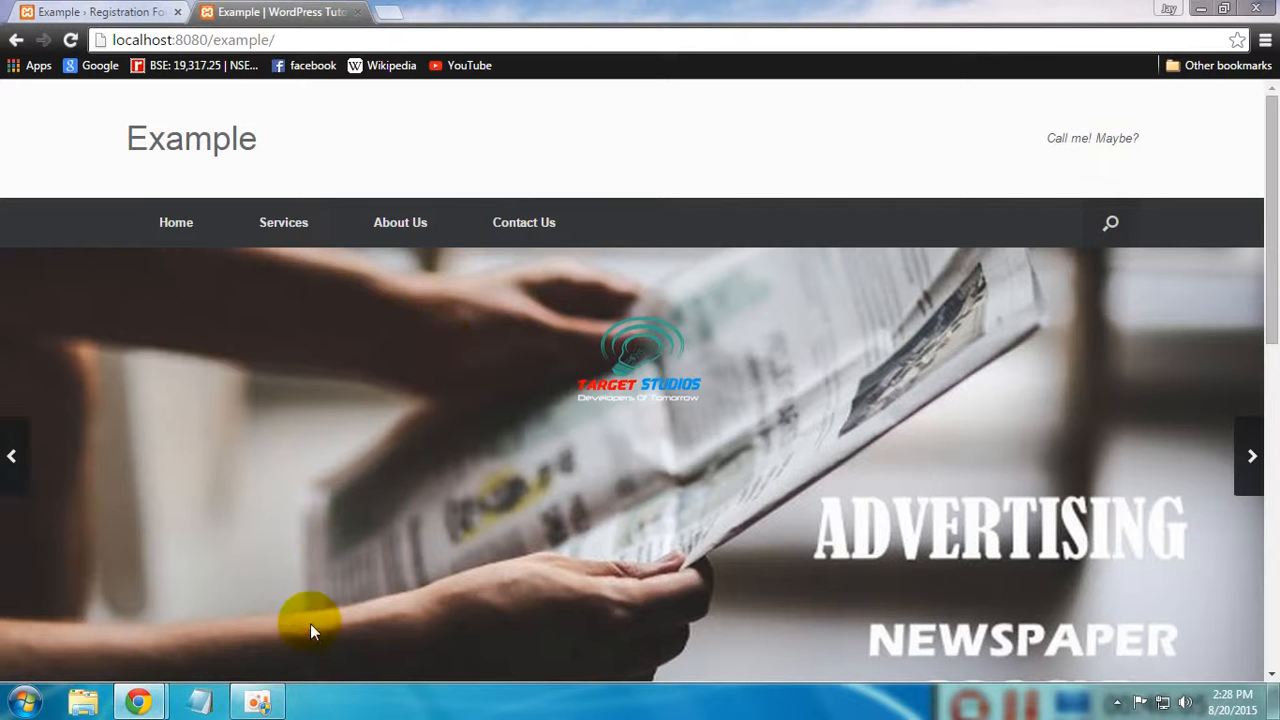
pyautogui.moveTo(272, 702)
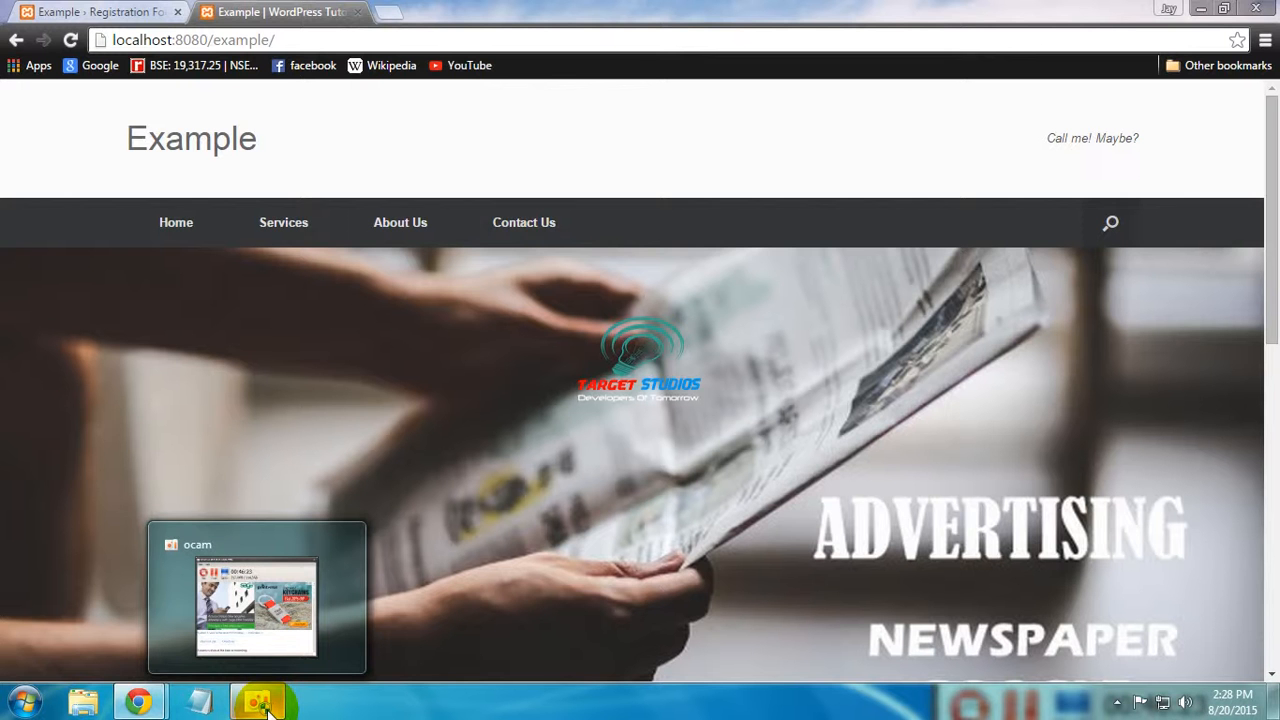
pyautogui.click(1266, 6)
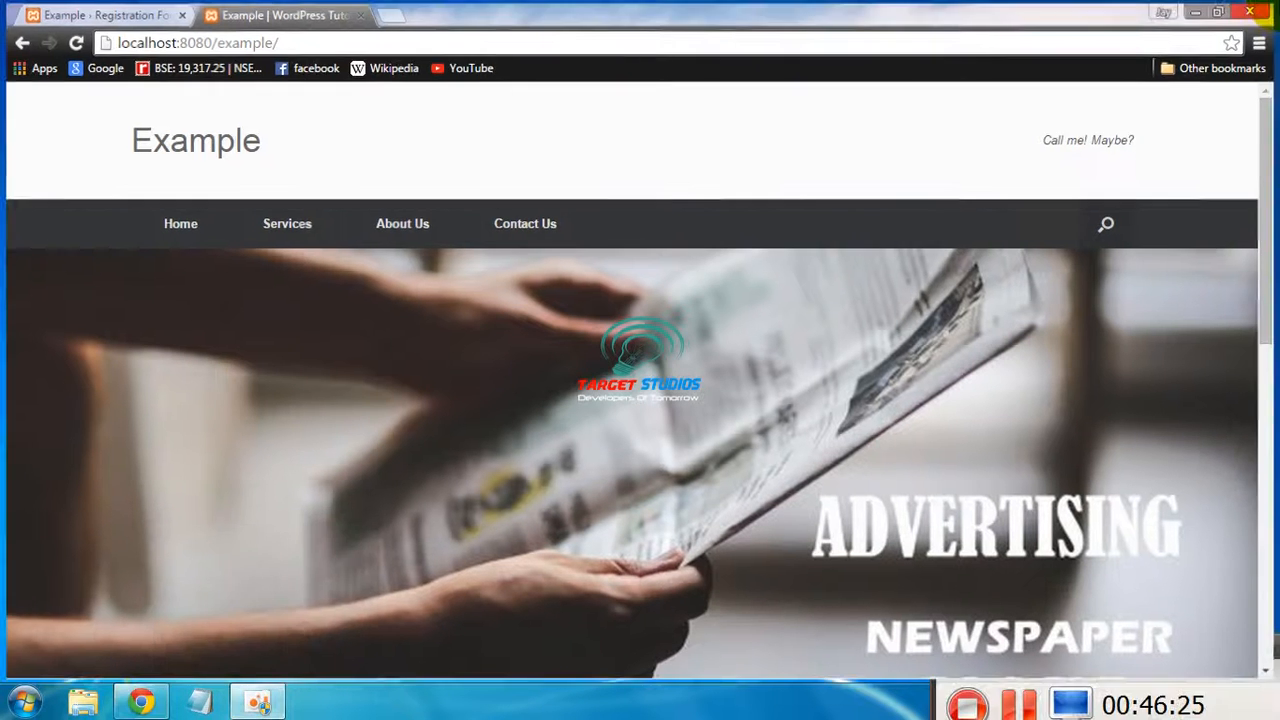